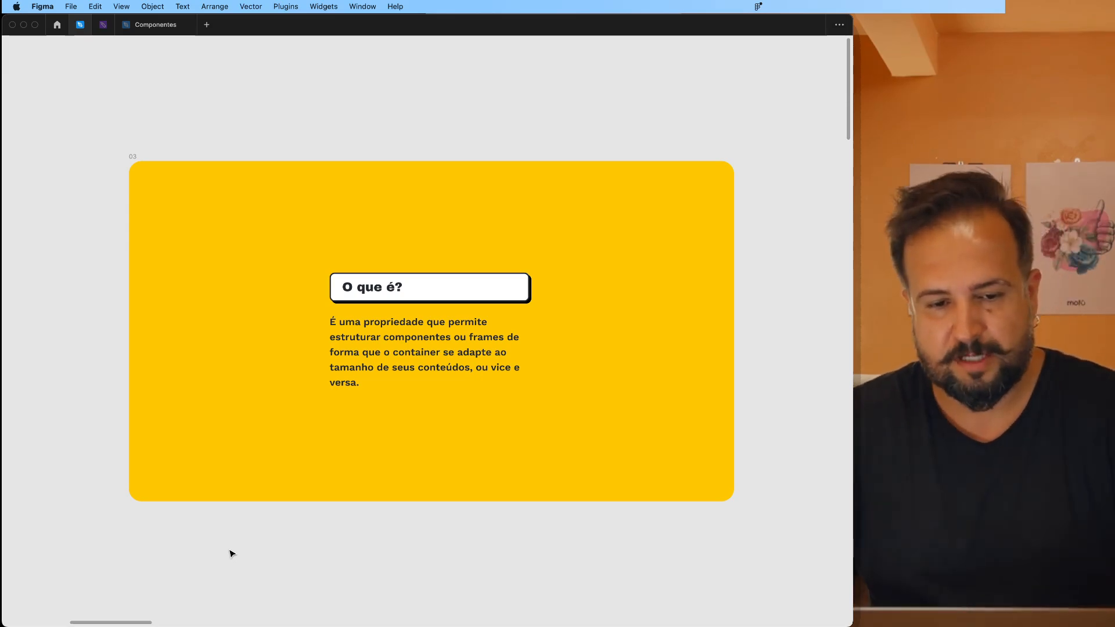
# Step: On slide 04, resize the "SEM - Auto Layout" card to 493 × 720 without changing its contents
pyautogui.hscroll(14, 232, 554)
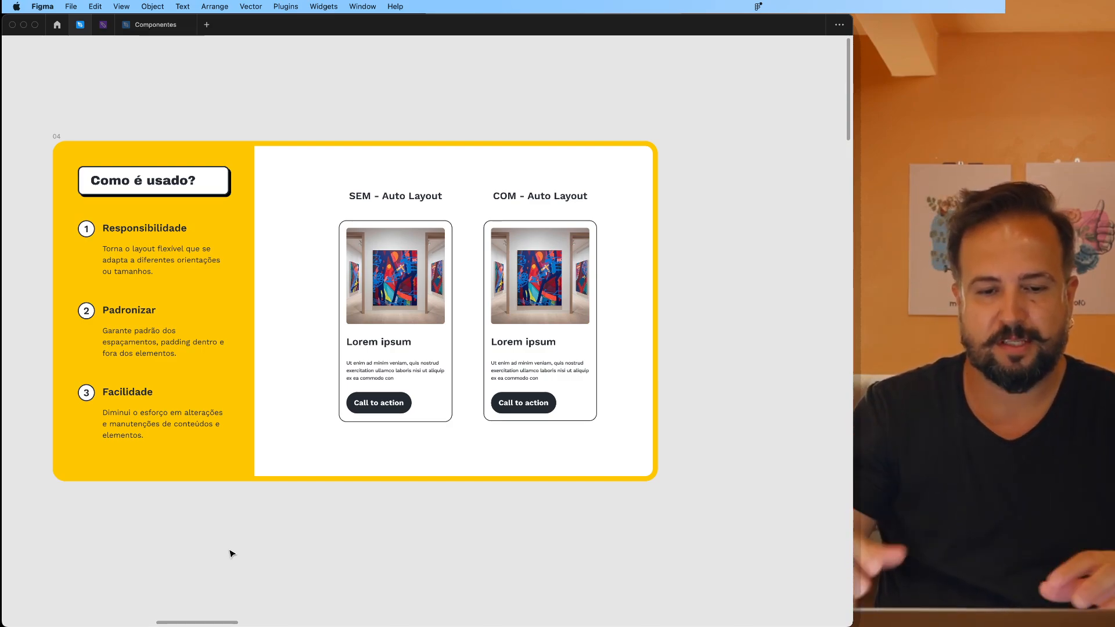
pyautogui.click(385, 366)
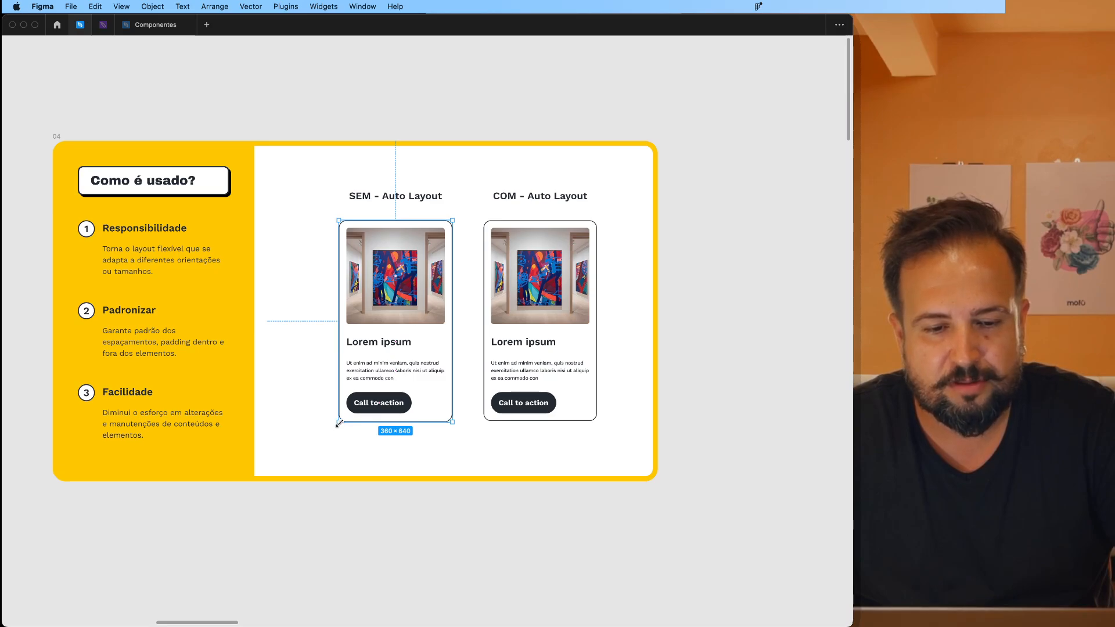
pyautogui.moveTo(340, 395); pyautogui.dragTo(278, 398)
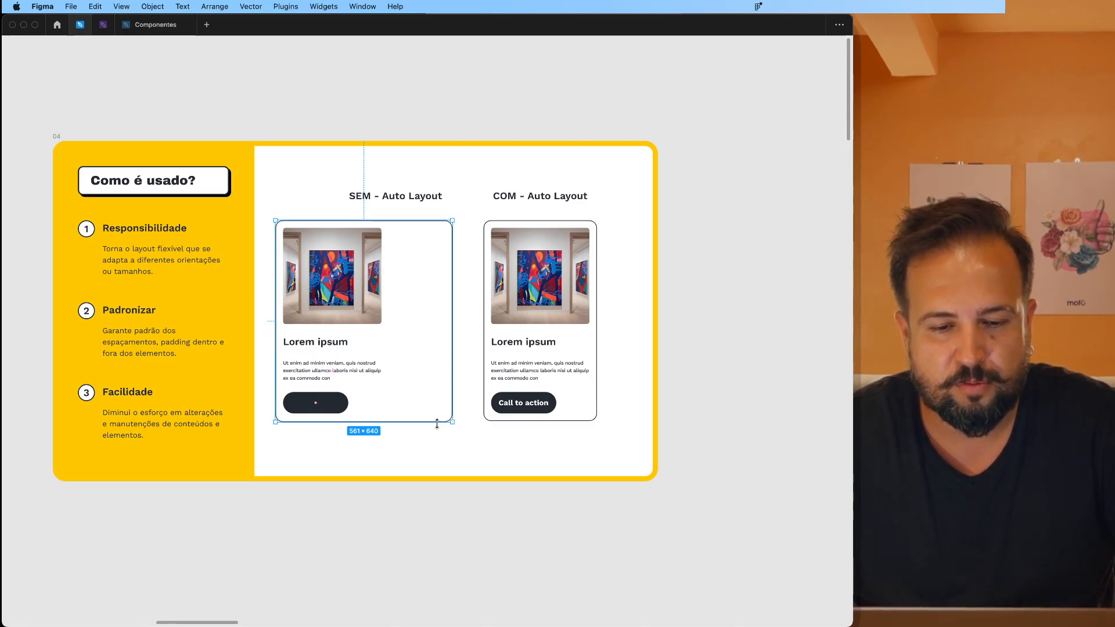
pyautogui.moveTo(436, 423); pyautogui.dragTo(350, 407)
pyautogui.press('super+z')
pyautogui.click(378, 411)
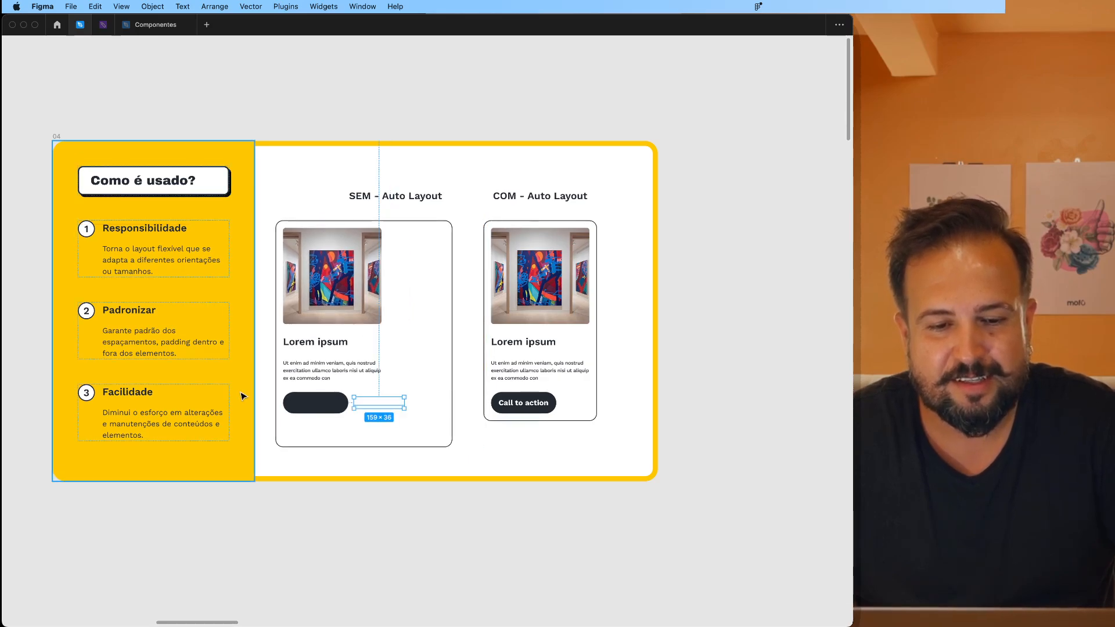
pyautogui.click(281, 389)
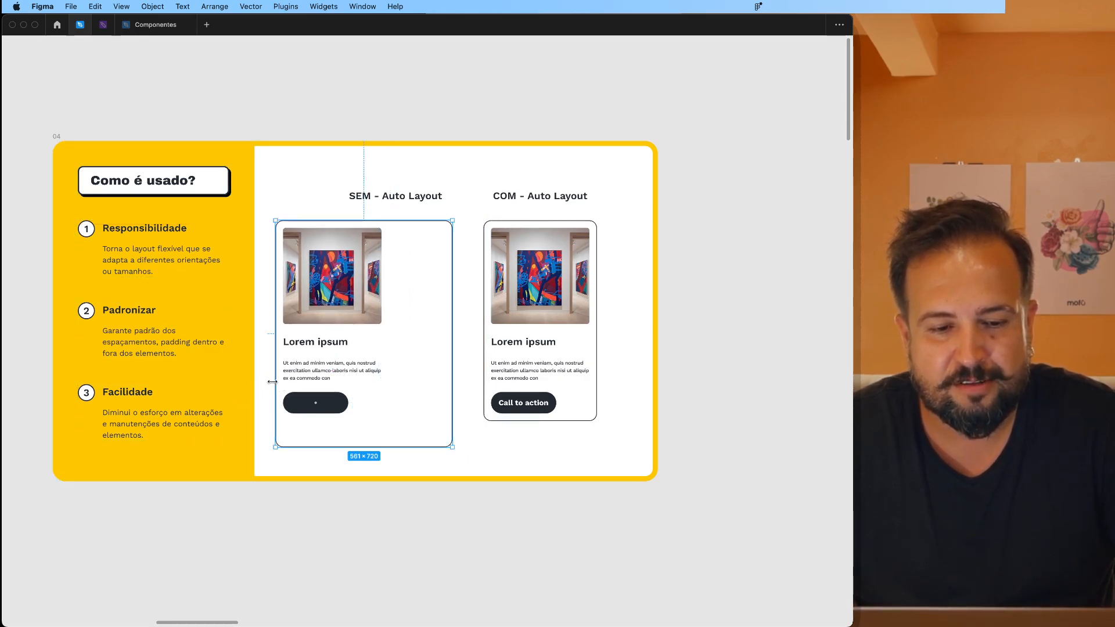
pyautogui.moveTo(277, 385); pyautogui.dragTo(297, 384)
# Step: Widen the "COM - Auto Layout" card to 414 and change its button label to "aqui é botão bem grande"
pyautogui.click(543, 395)
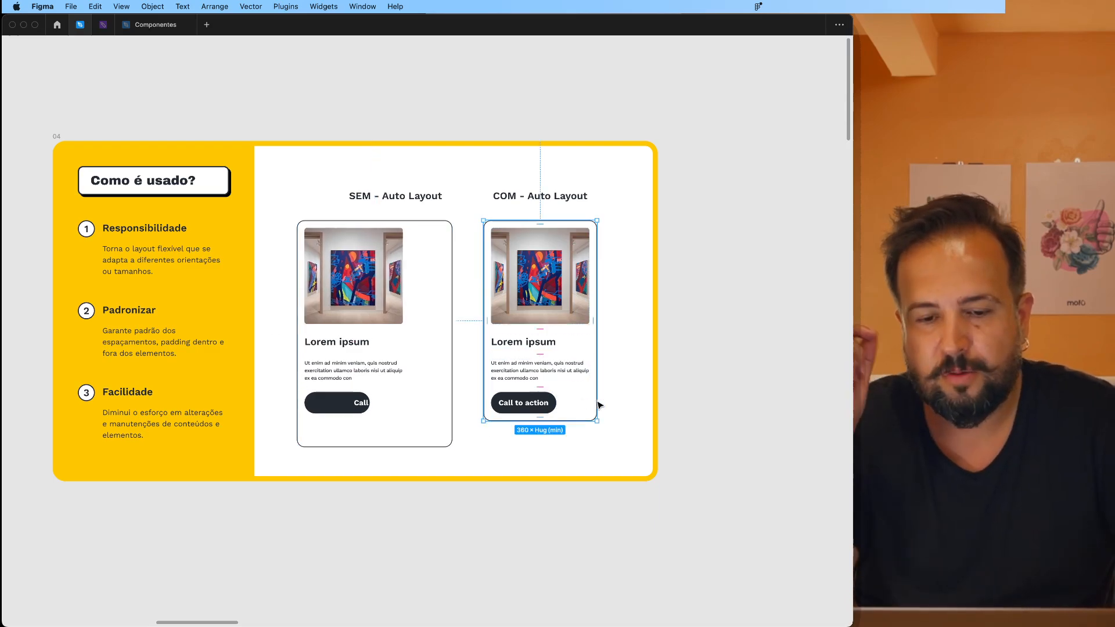
pyautogui.moveTo(598, 397)
pyautogui.mouseDown()
pyautogui.moveTo(641, 393)
pyautogui.moveTo(577, 398)
pyautogui.moveTo(637, 397)
pyautogui.moveTo(593, 400)
pyautogui.moveTo(637, 410)
pyautogui.moveTo(601, 409)
pyautogui.moveTo(614, 410)
pyautogui.mouseUp()
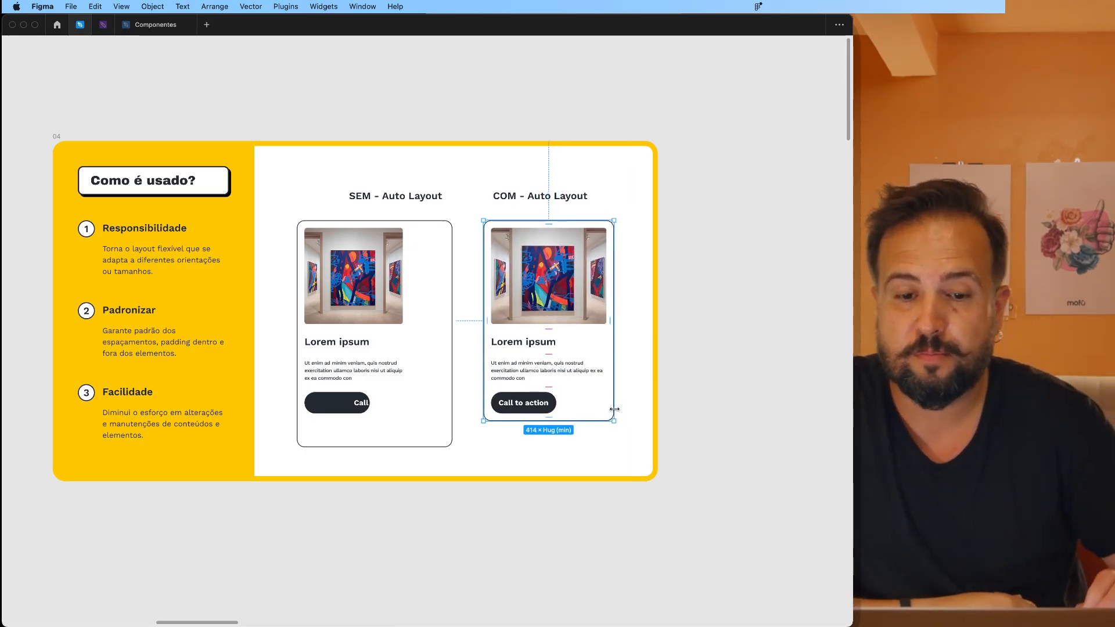
pyautogui.doubleClick(528, 411)
pyautogui.write('Ol')
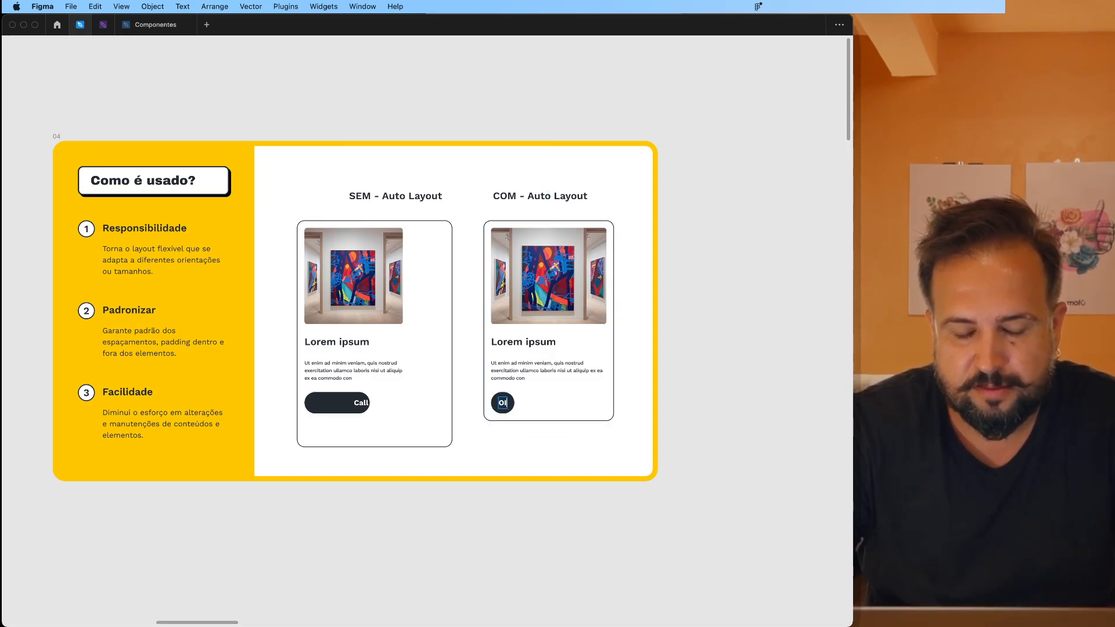
pyautogui.press('BackSpace')
pyautogui.press('BackSpace')
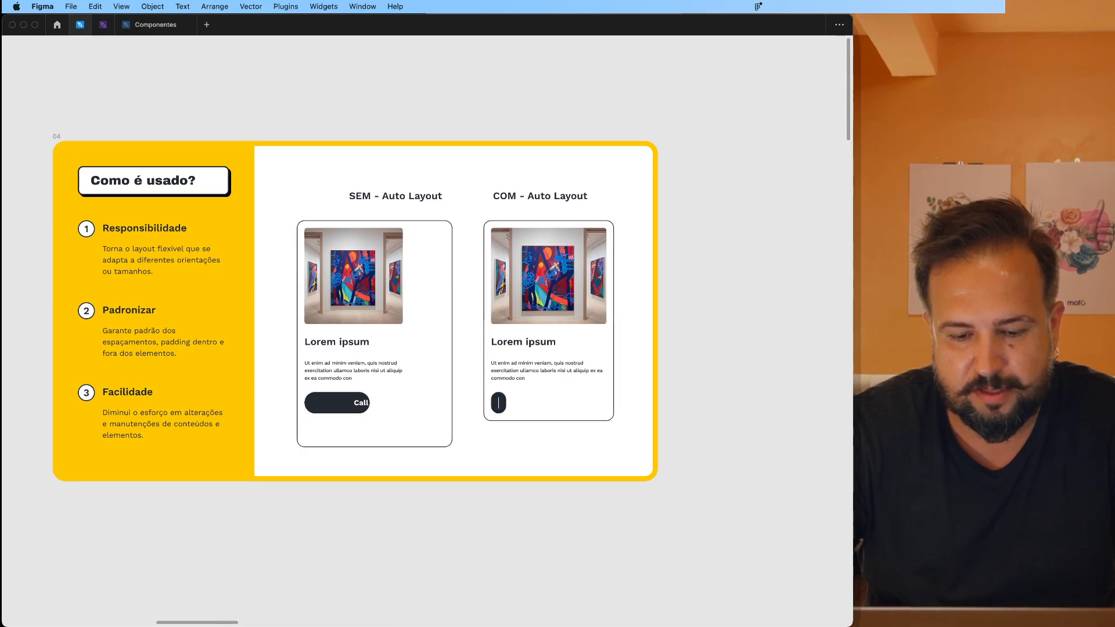
pyautogui.write('aqui é')
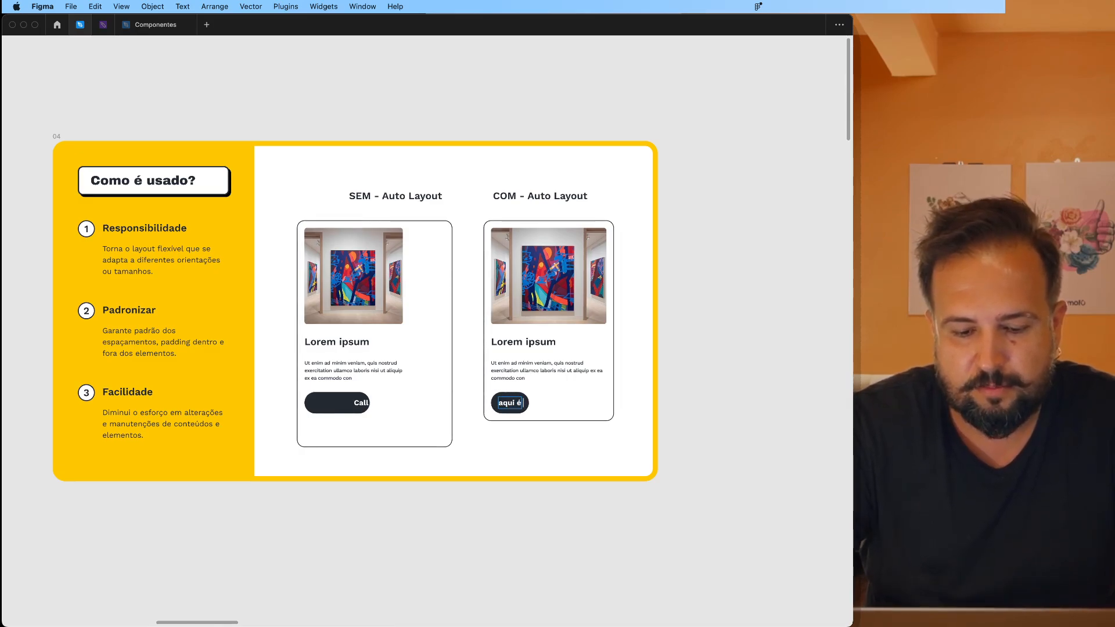
pyautogui.write(' botão bem gra')
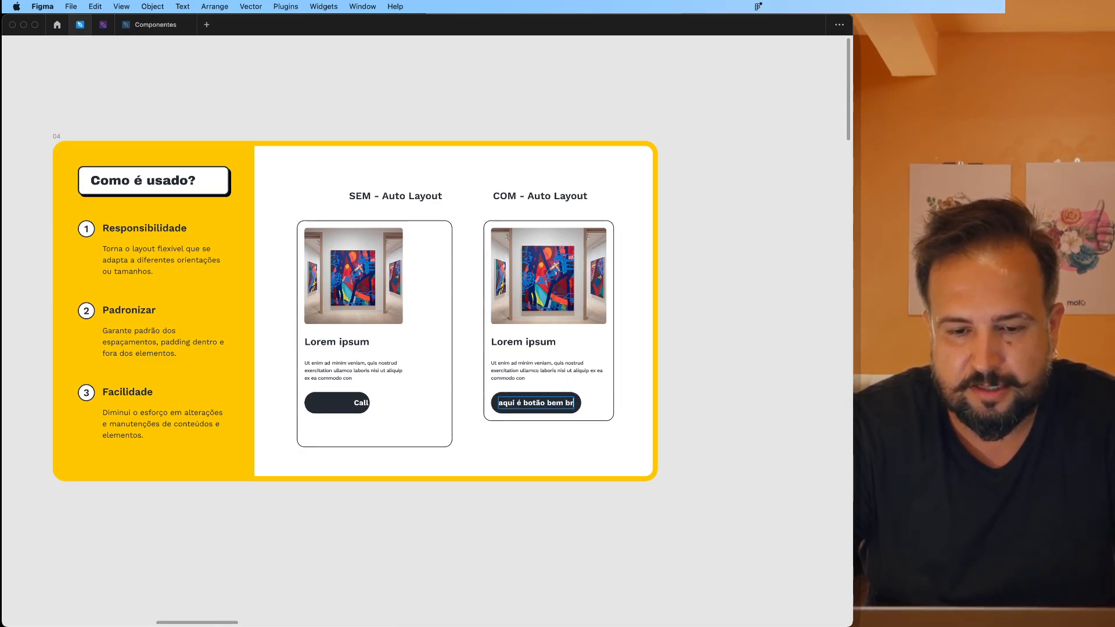
pyautogui.write('nde')
# Step: Replace the COM card's button label with "oi" and measure the padding between the label and the button edges
pyautogui.doubleClick(358, 403)
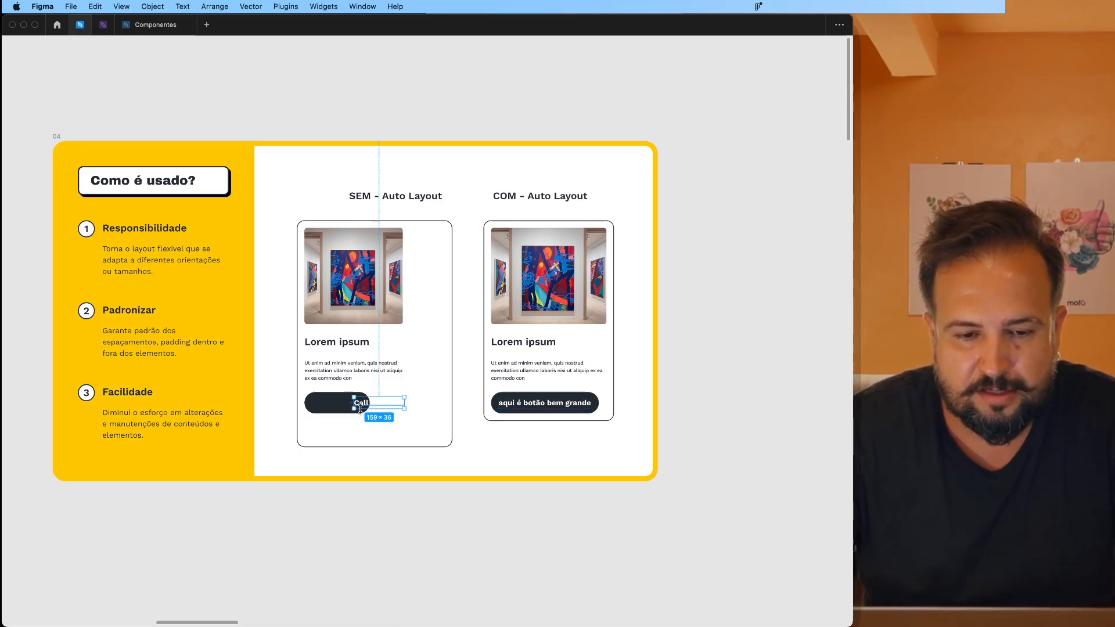
pyautogui.press('Escape')
pyautogui.scroll(5, 498, 412)
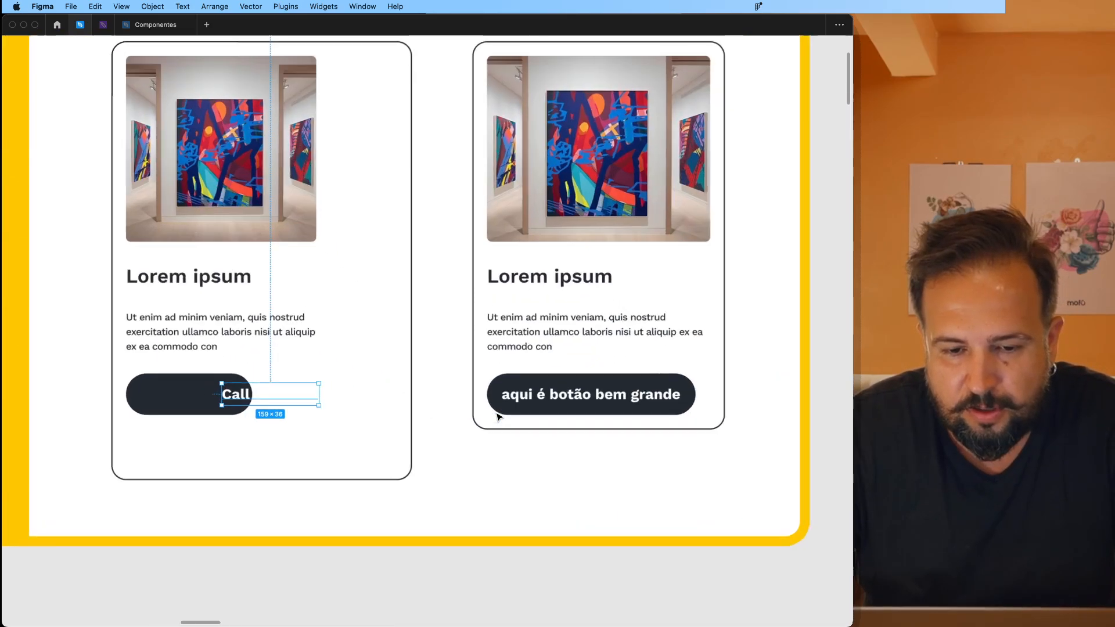
pyautogui.click(504, 411)
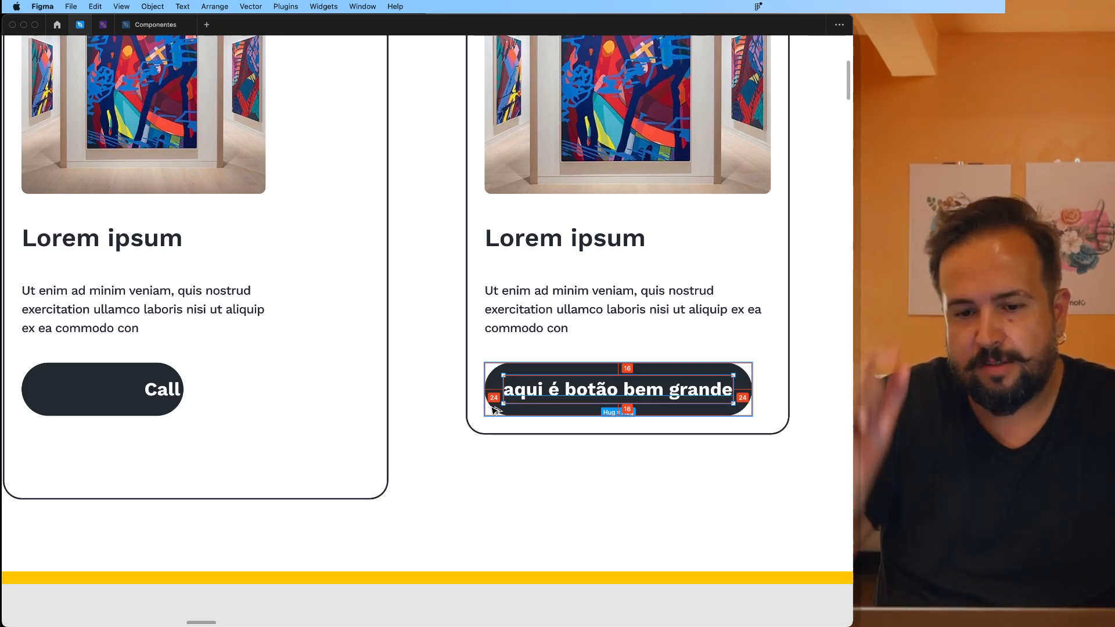
pyautogui.doubleClick(534, 389)
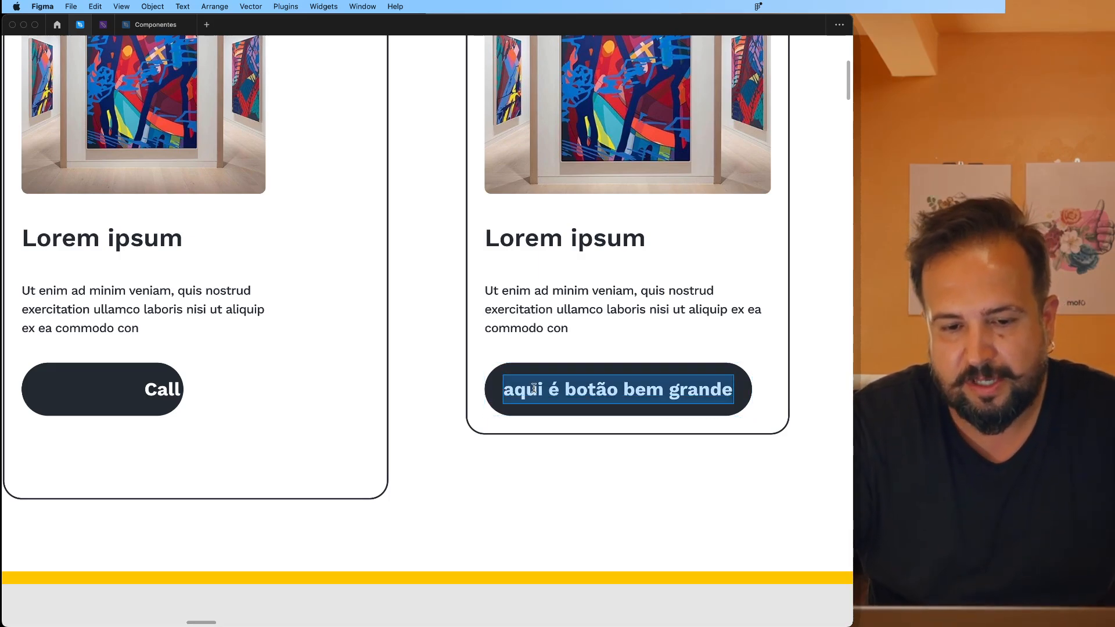
pyautogui.write('oi')
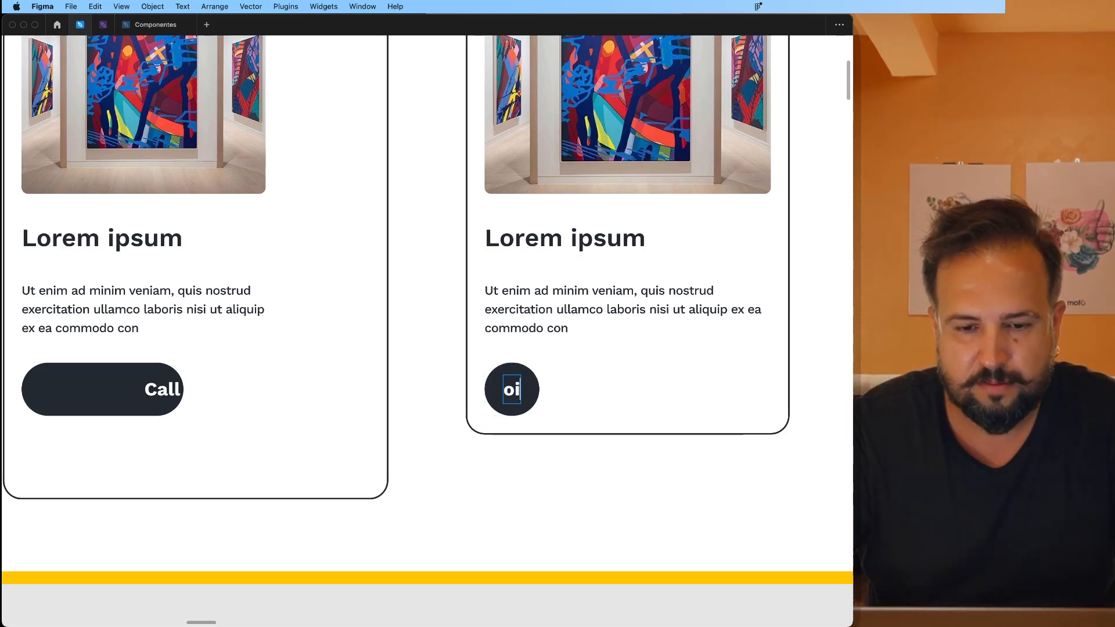
pyautogui.press('Escape')
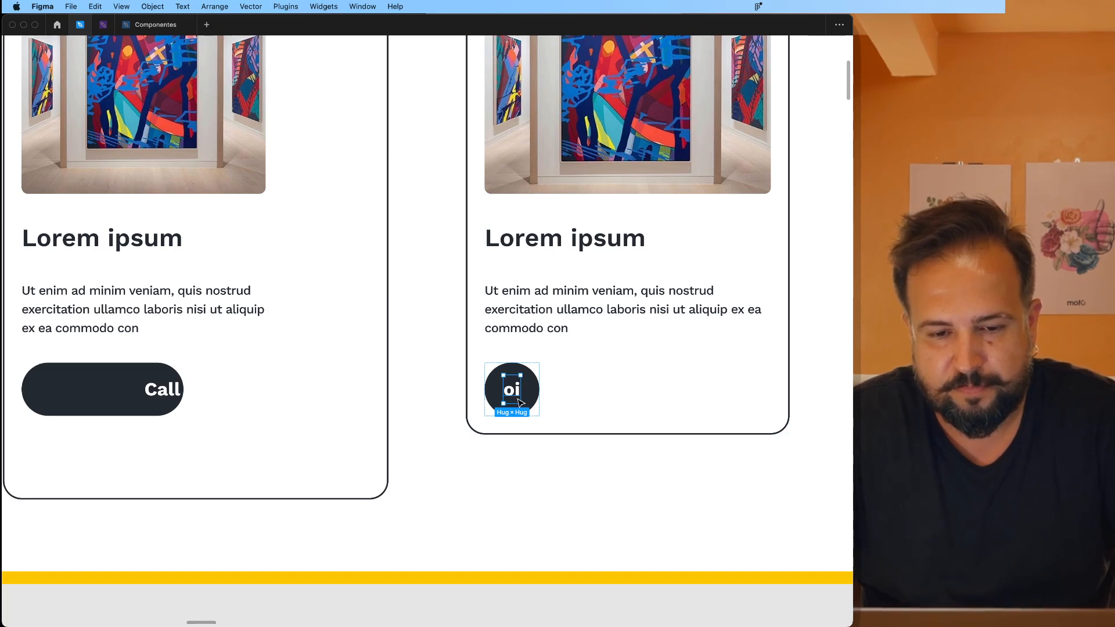
pyautogui.press('alt')
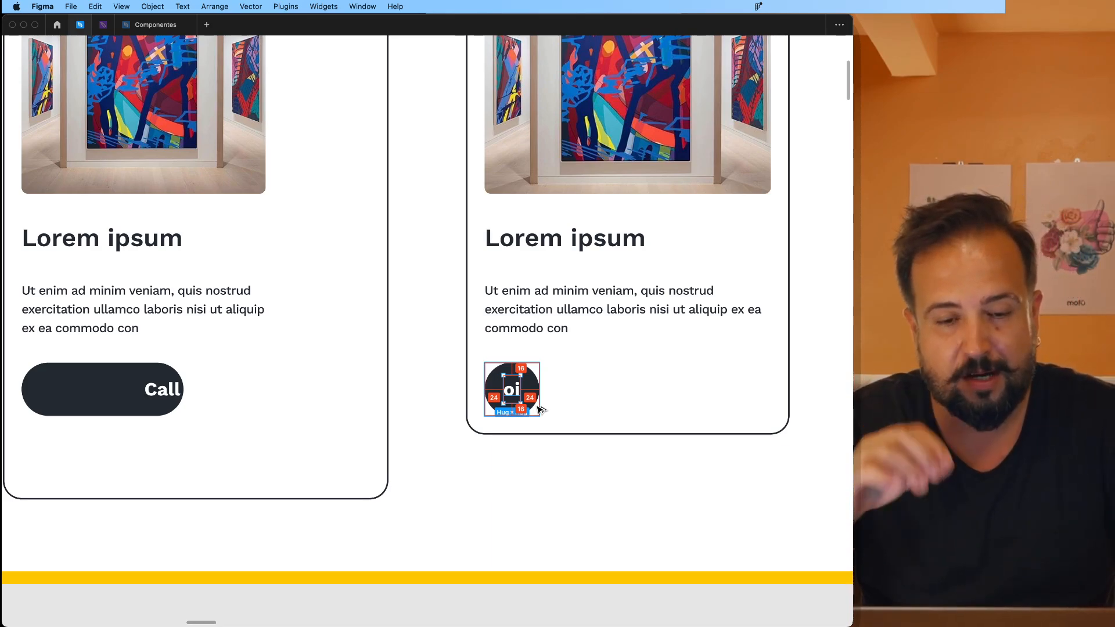
# Step: Move the "Call to action" label to the centre of the SEM card's dark button and measure its padding on each side
pyautogui.click(158, 389)
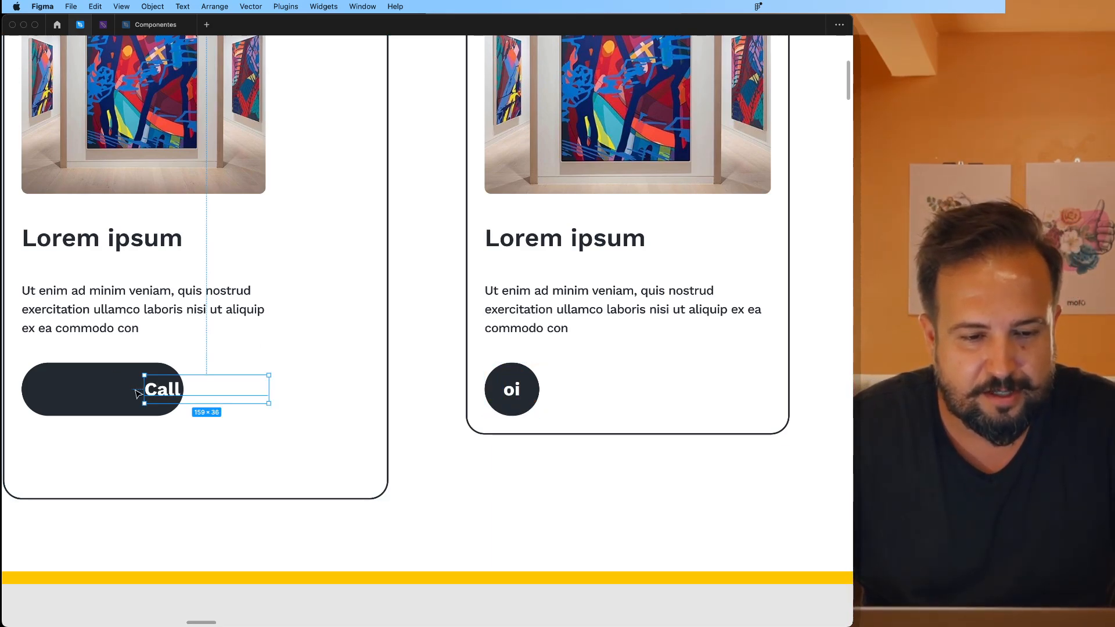
pyautogui.moveTo(138, 394); pyautogui.dragTo(69, 395)
pyautogui.scroll(5, 61, 416)
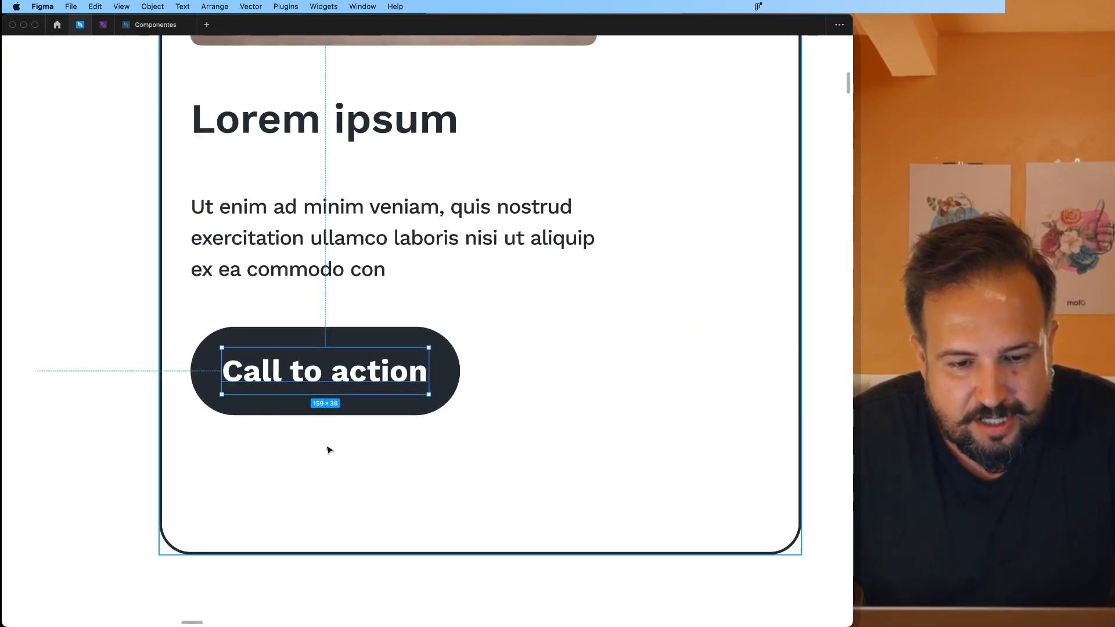
pyautogui.press('alt')
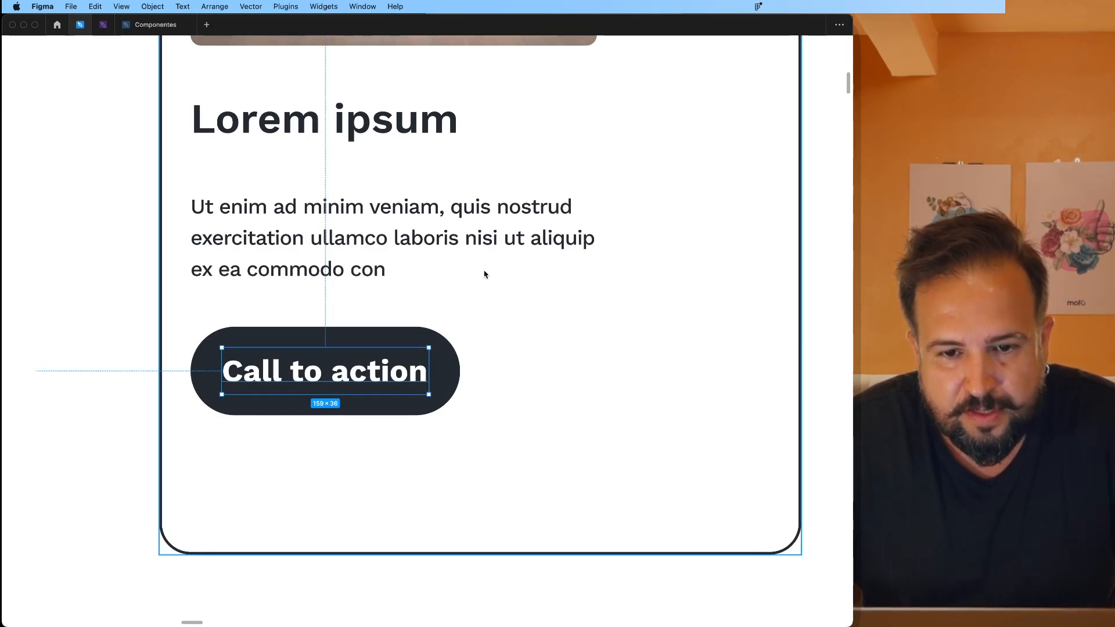
pyautogui.click(364, 337)
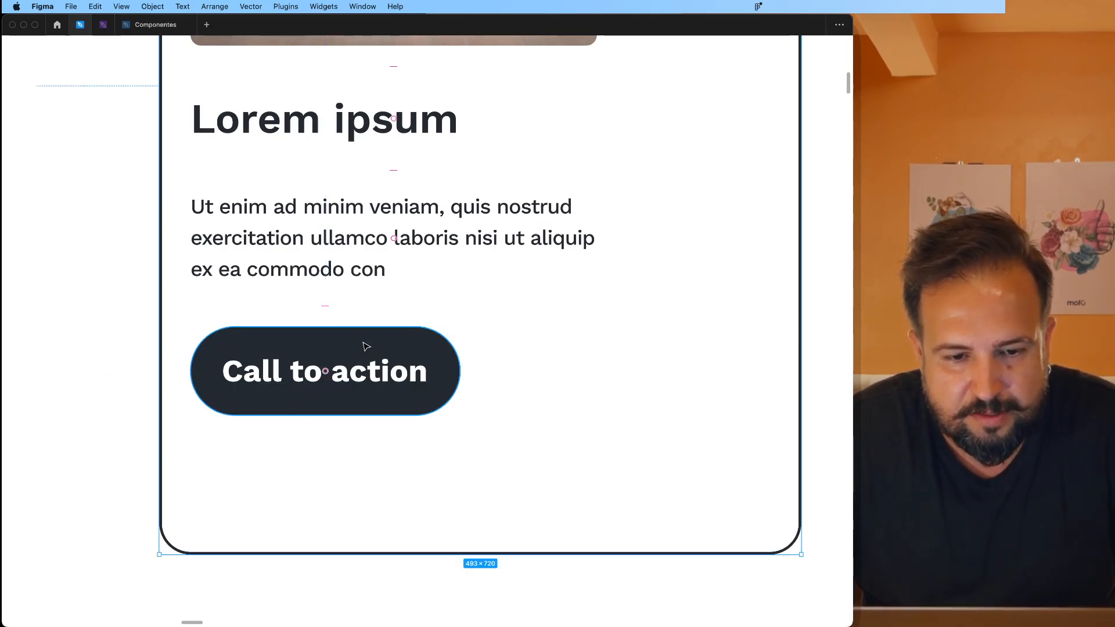
pyautogui.keyDown('super'); pyautogui.click(372, 365); pyautogui.keyUp('super')
pyautogui.press('alt')
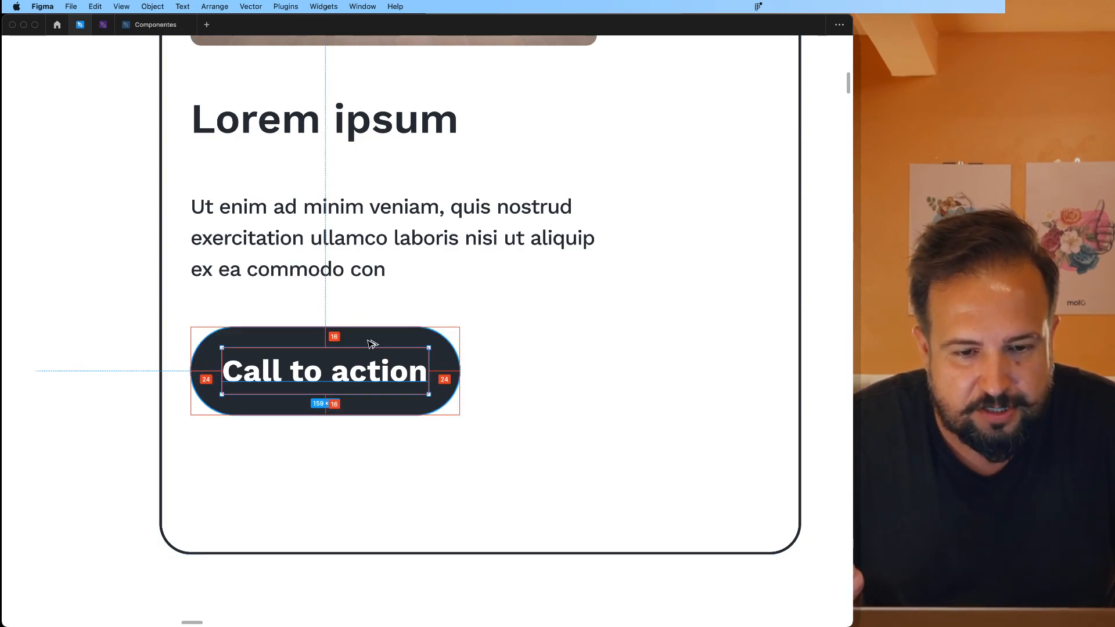
# Step: Change the SEM card's button label to "oi"
pyautogui.doubleClick(372, 358)
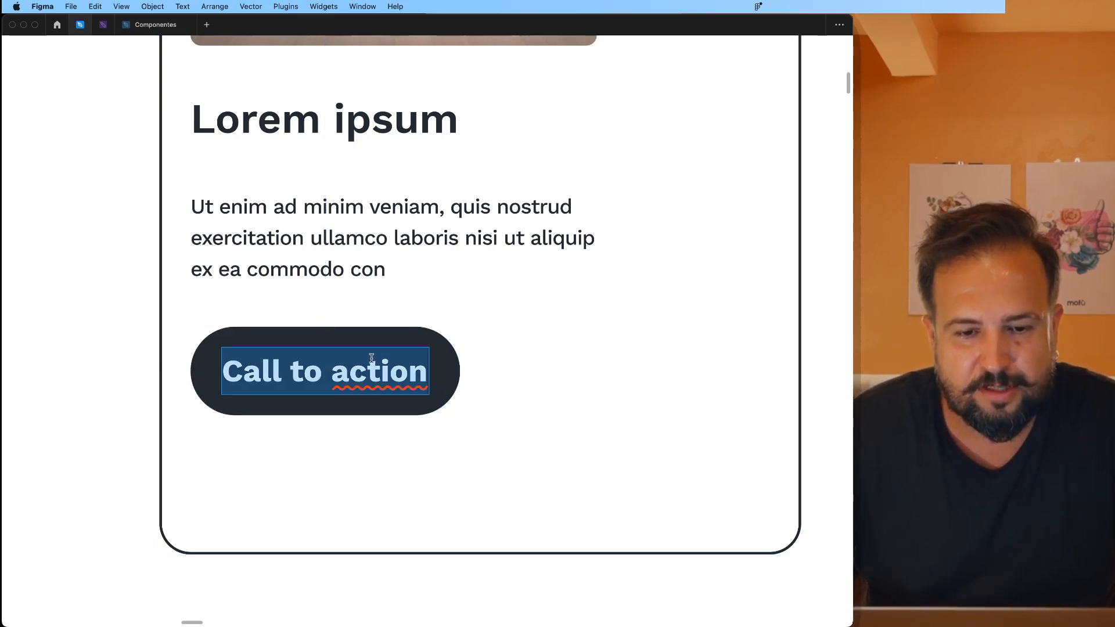
pyautogui.write('oi')
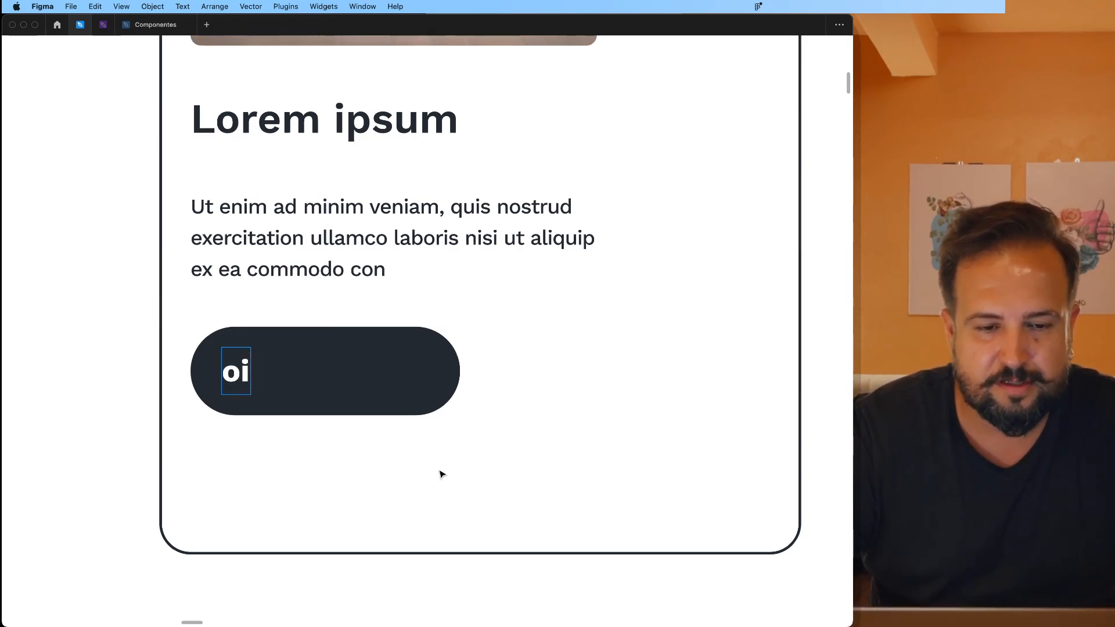
pyautogui.press('Escape')
pyautogui.press('Escape')
# Step: Shrink the SEM card's button rectangle around the "oi" label until the padding on both sides is 24
pyautogui.click(438, 389)
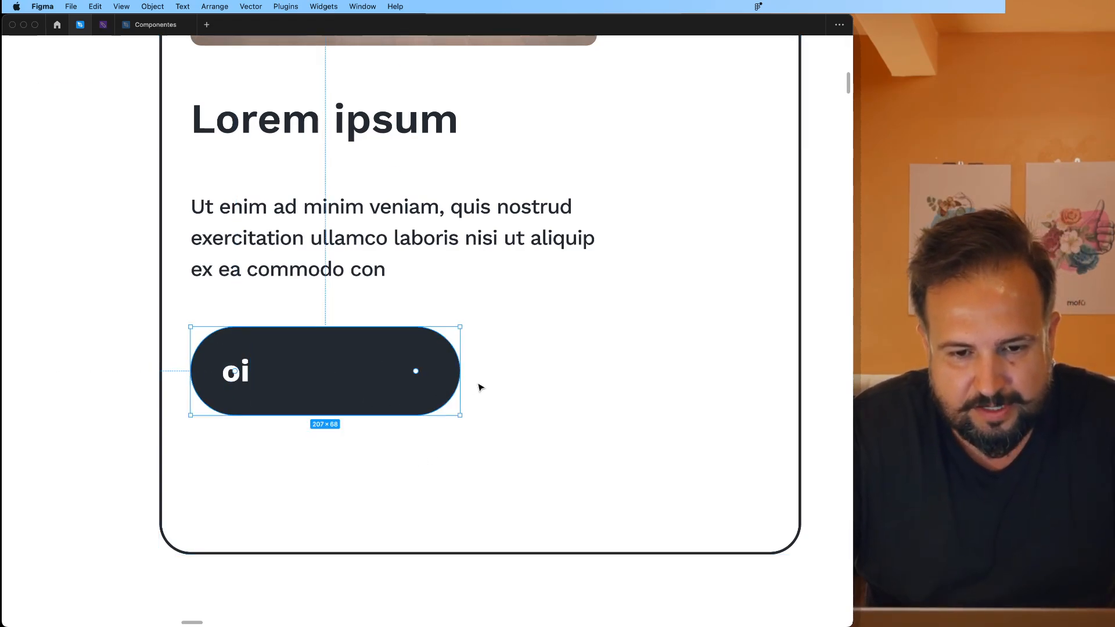
pyautogui.moveTo(460, 387); pyautogui.dragTo(283, 387)
pyautogui.press('alt')
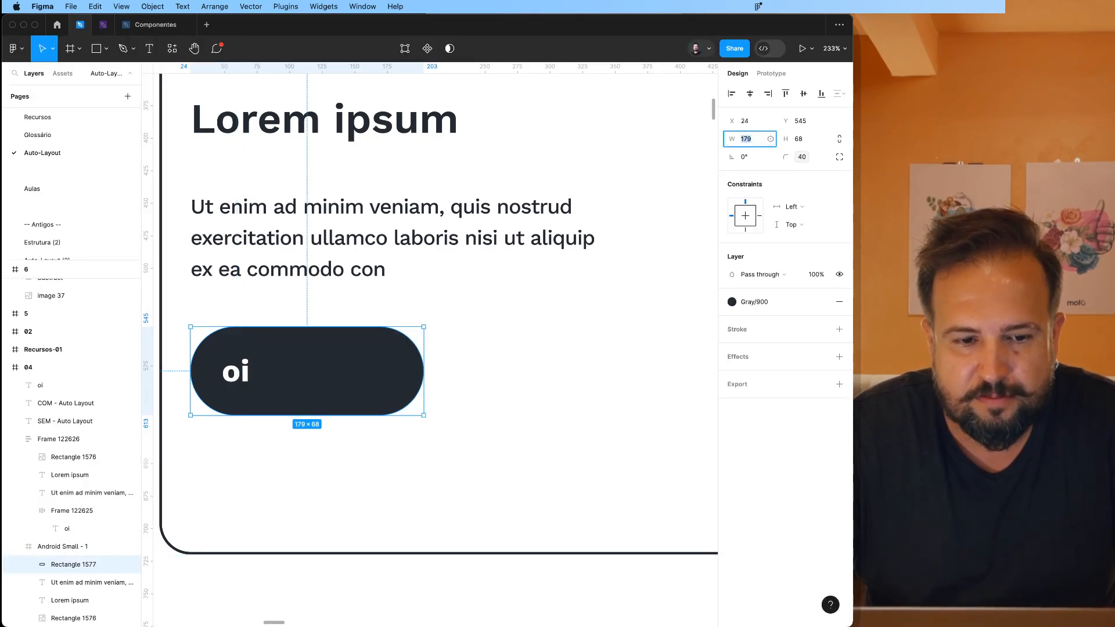
pyautogui.press('Down')
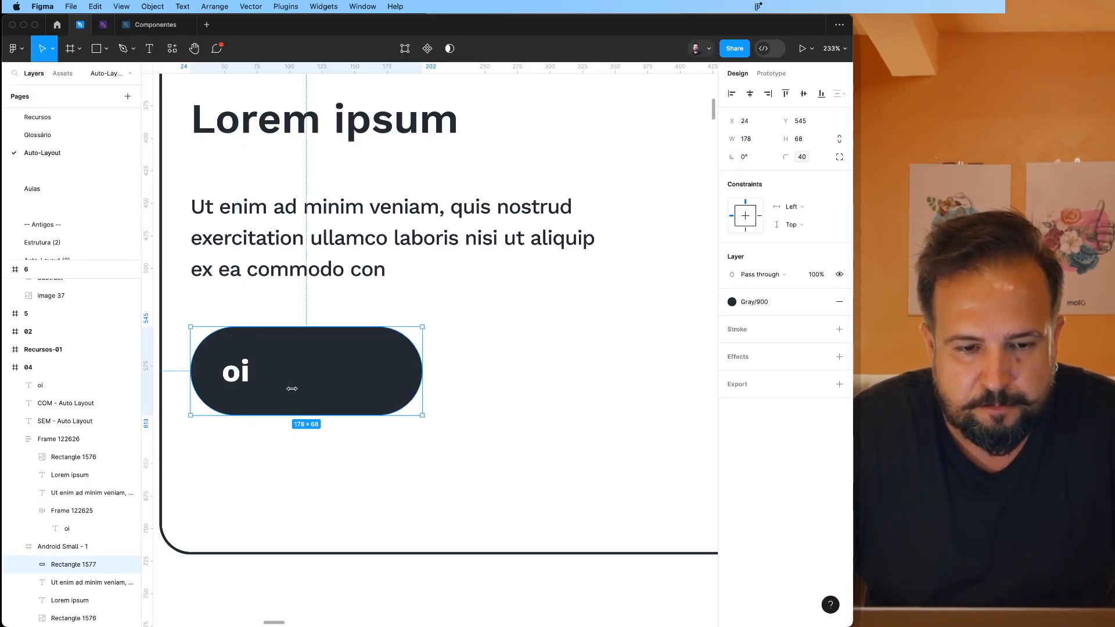
pyautogui.moveTo(422, 389); pyautogui.dragTo(279, 390)
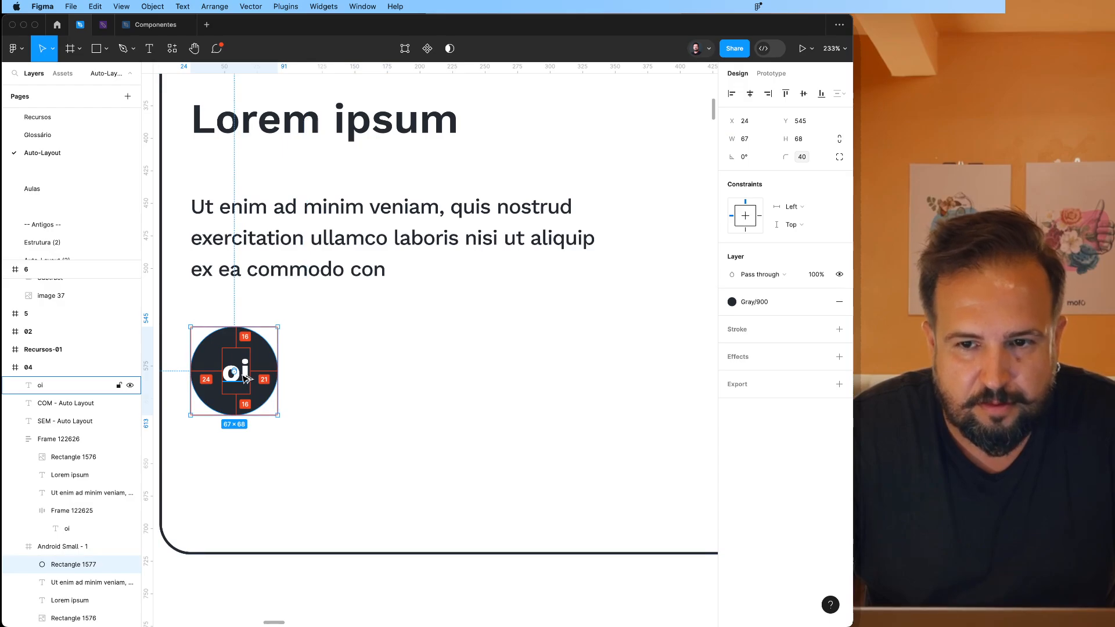
pyautogui.click(749, 139)
pyautogui.write('68')
pyautogui.press('Return')
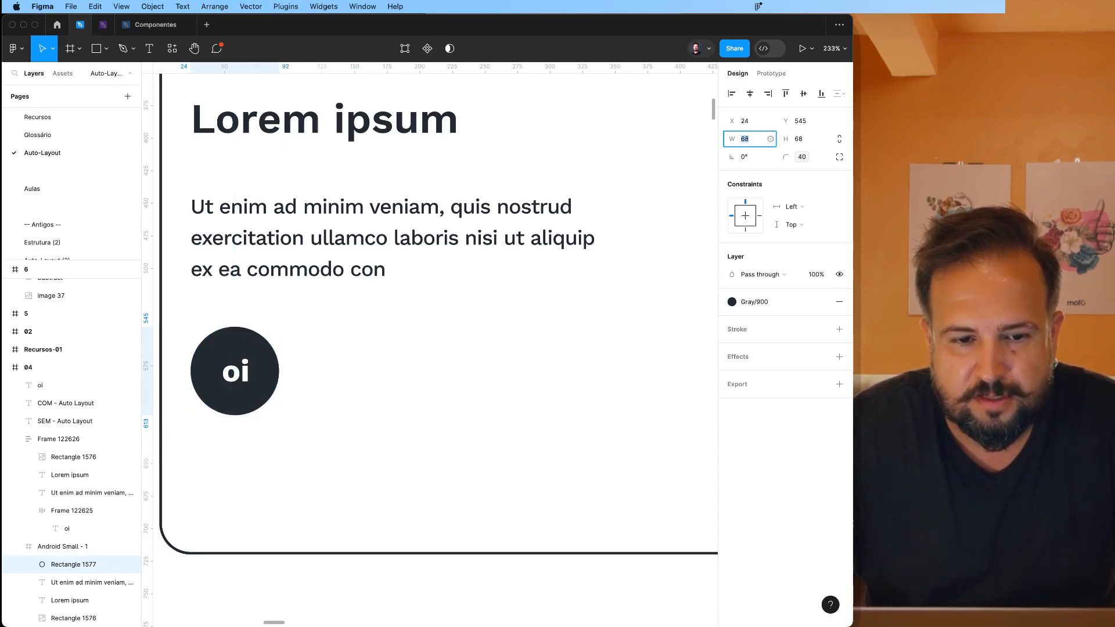
pyautogui.click(248, 373)
pyautogui.press('alt')
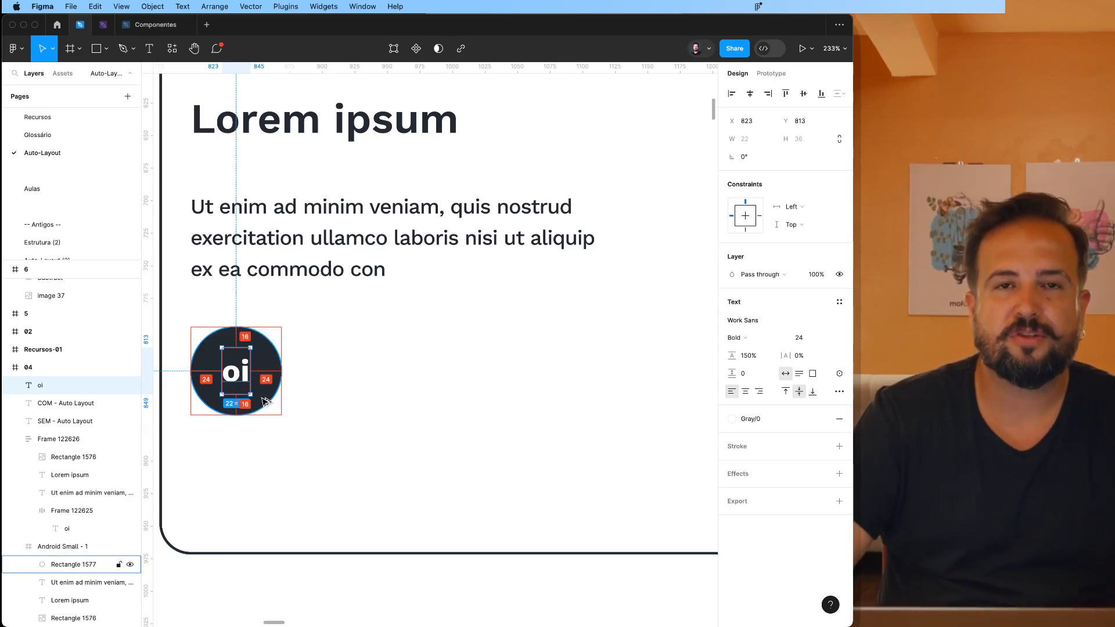
# Step: Narrow the SEM card to roughly the same width as the COM card
pyautogui.click(325, 472)
pyautogui.scroll(-5, 324, 473)
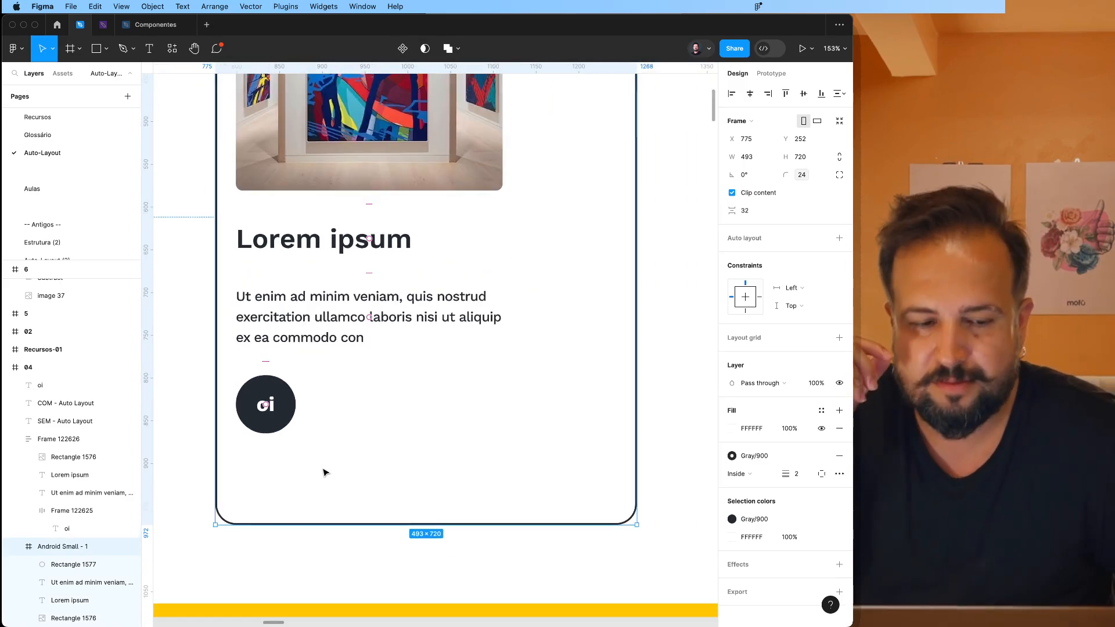
pyautogui.hscroll(3, 325, 472)
pyautogui.scroll(-1, 325, 472)
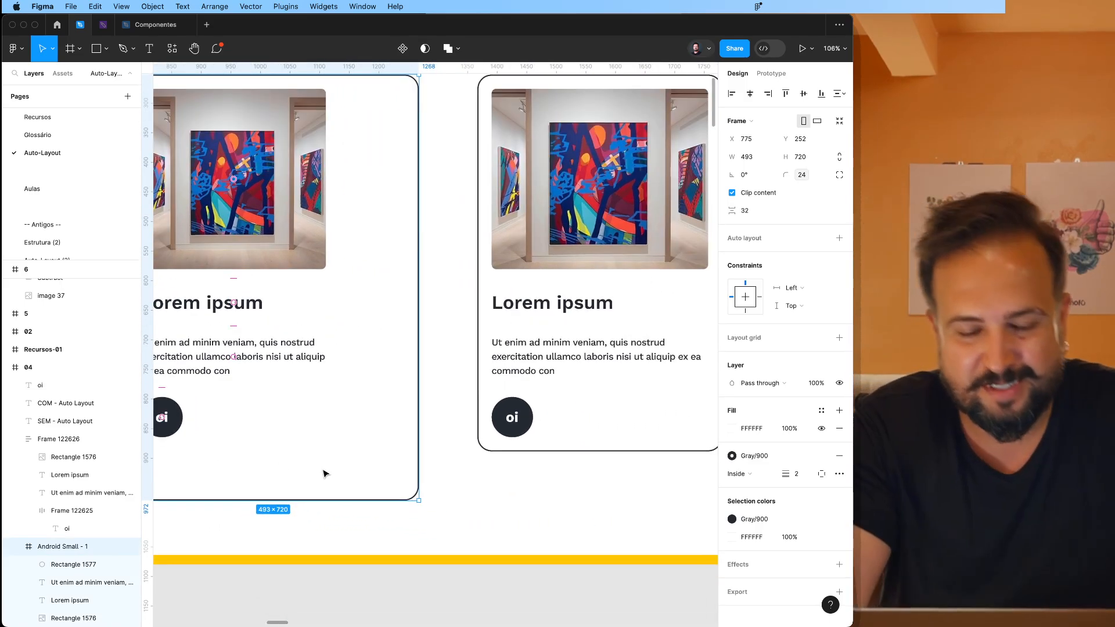
pyautogui.hscroll(-1, 325, 473)
pyautogui.hscroll(-1, 325, 474)
pyautogui.scroll(1, 326, 474)
pyautogui.scroll(-1, 325, 474)
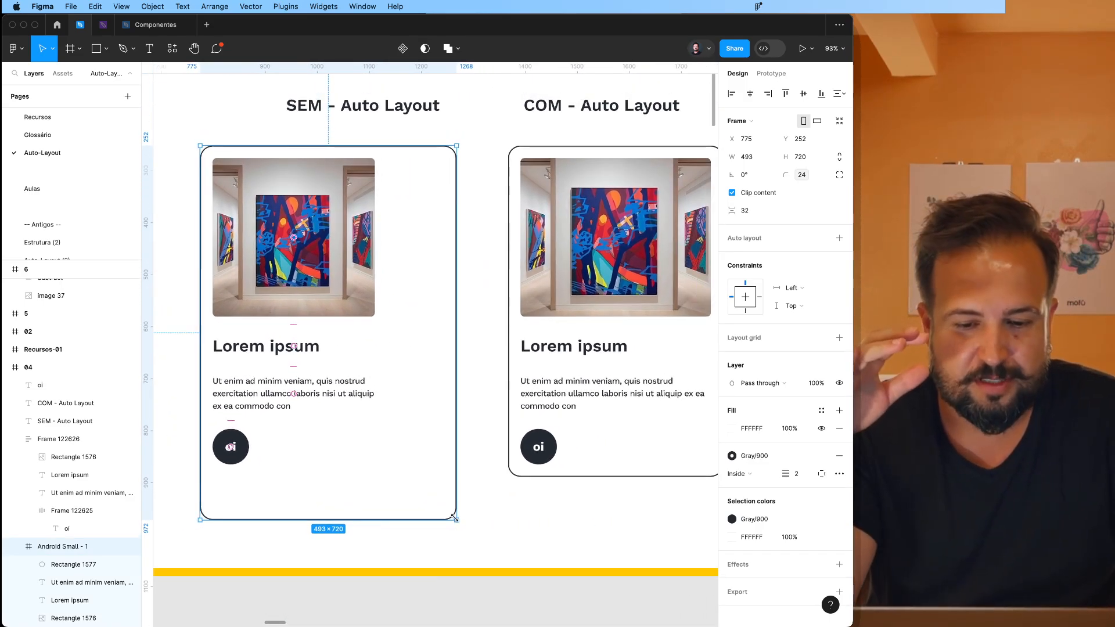
pyautogui.moveTo(457, 519); pyautogui.dragTo(418, 523)
# Step: Add a blank line and the text "asdsadsa" below the SEM card's paragraph
pyautogui.doubleClick(299, 407)
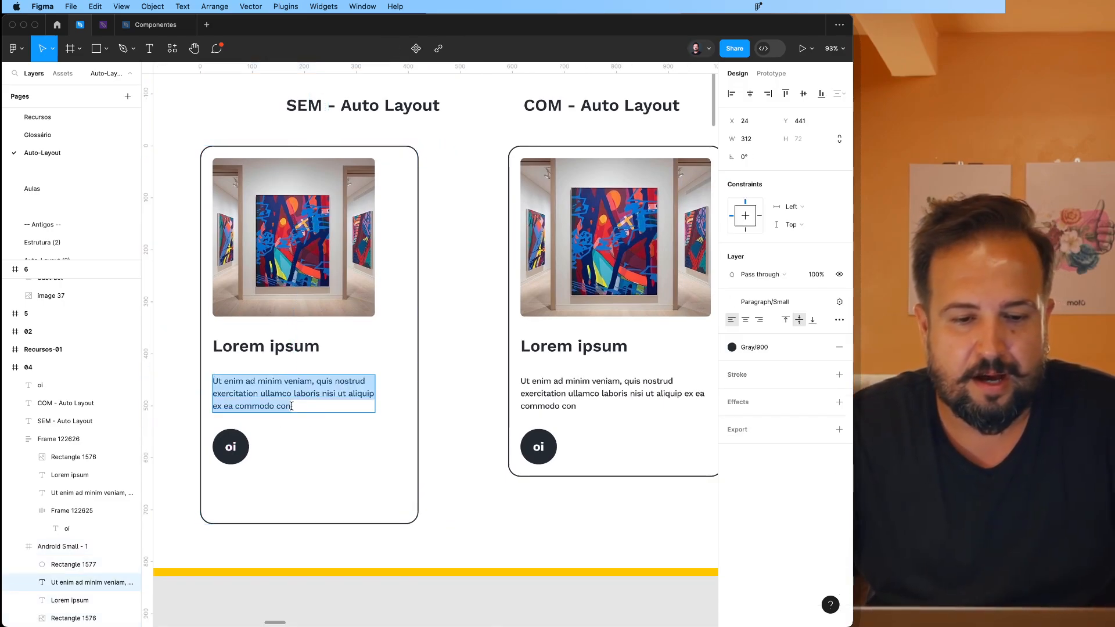
pyautogui.click(299, 407)
pyautogui.press('Return')
pyautogui.press('Return')
pyautogui.write('asdsadsa')
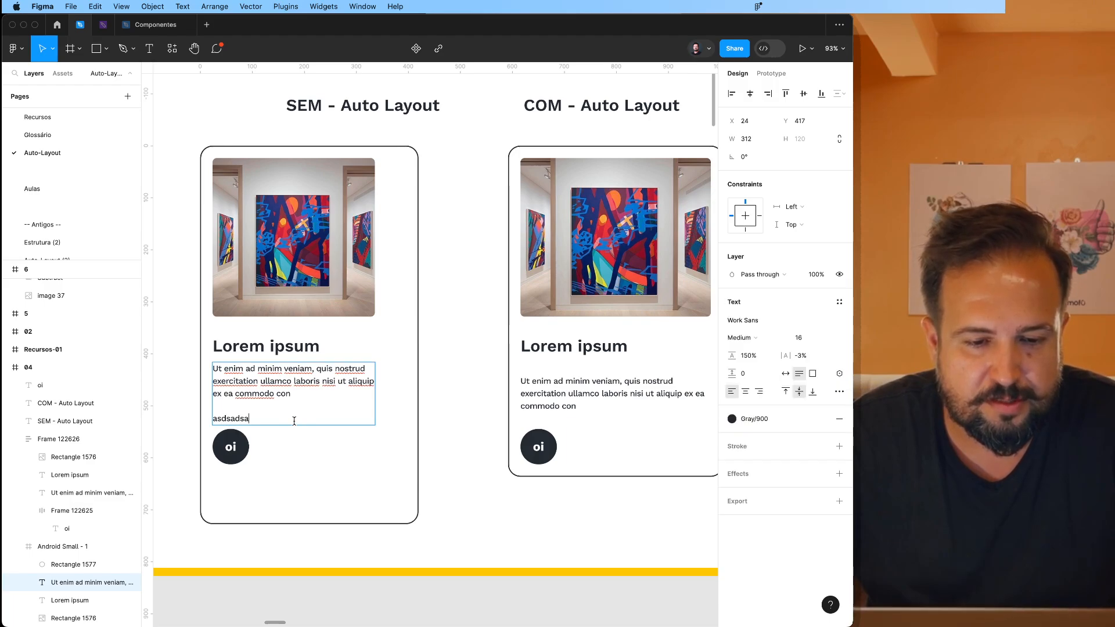
pyautogui.press('super+a')
pyautogui.doubleClick(288, 342)
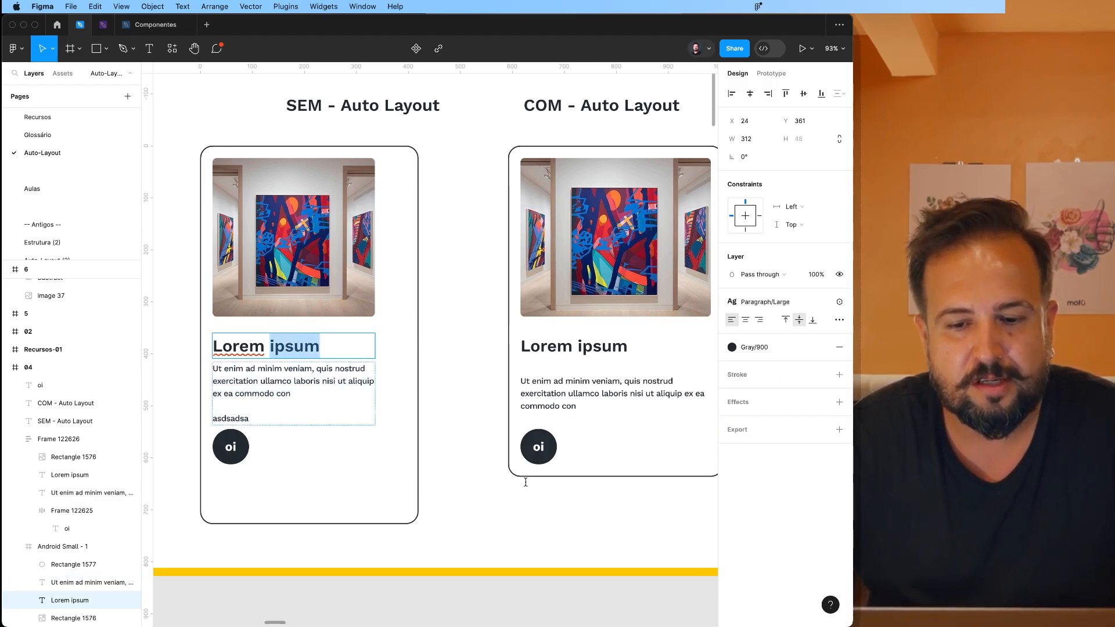
pyautogui.click(540, 495)
pyautogui.click(540, 496)
# Step: Lengthen the COM card's paragraph by appending two more copies of its own text
pyautogui.hscroll(2, 541, 495)
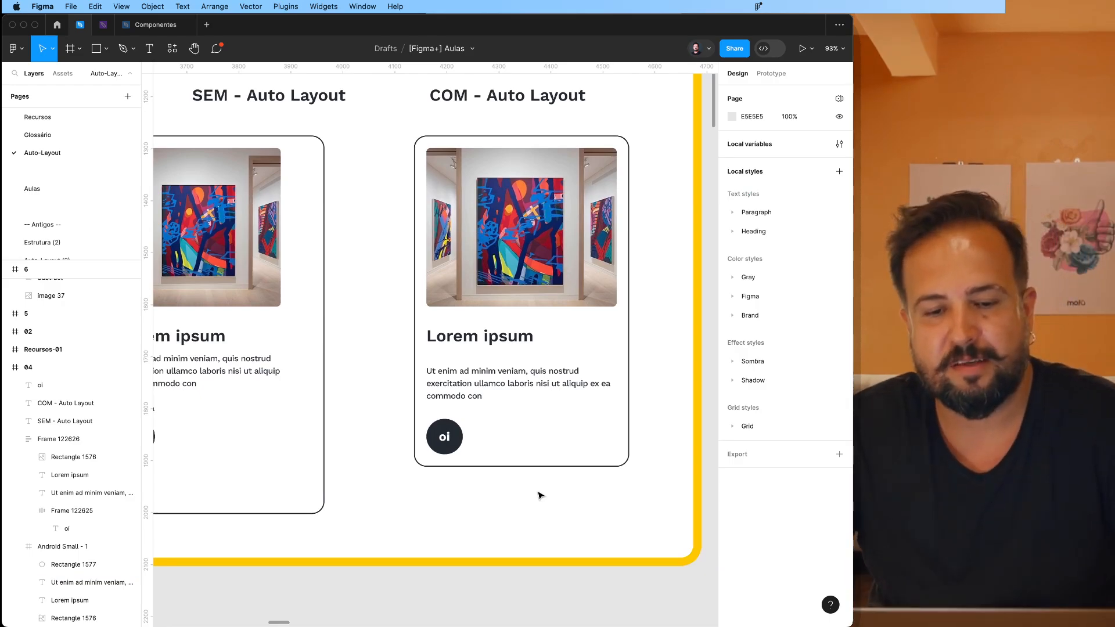
pyautogui.doubleClick(507, 342)
pyautogui.click(520, 394)
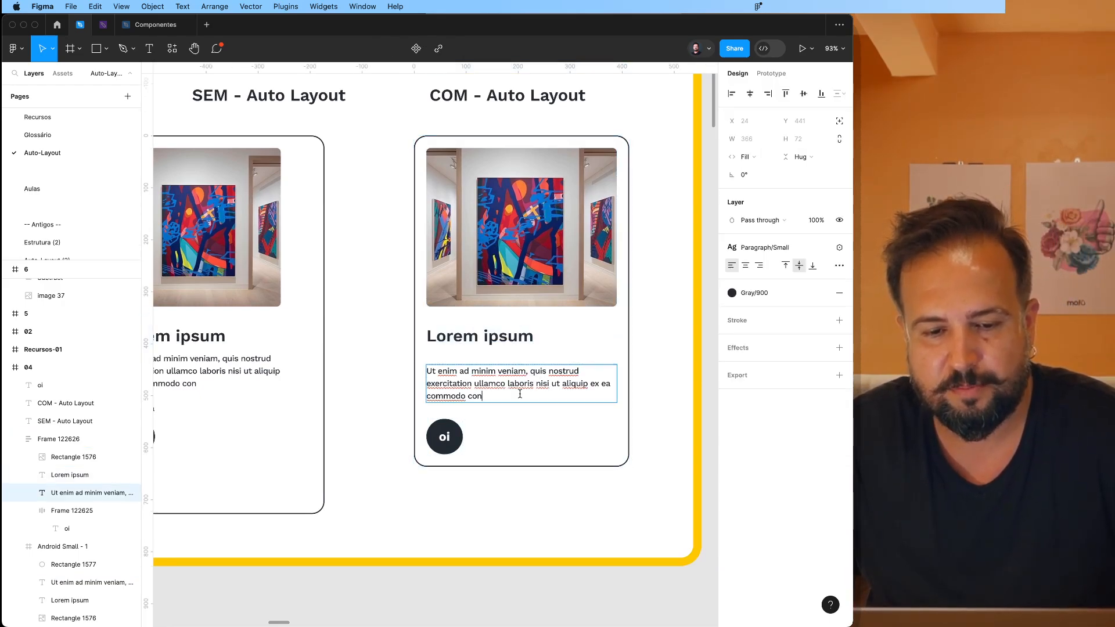
pyautogui.doubleClick(520, 394)
pyautogui.press('super+c')
pyautogui.press('super+v')
pyautogui.press('super+v')
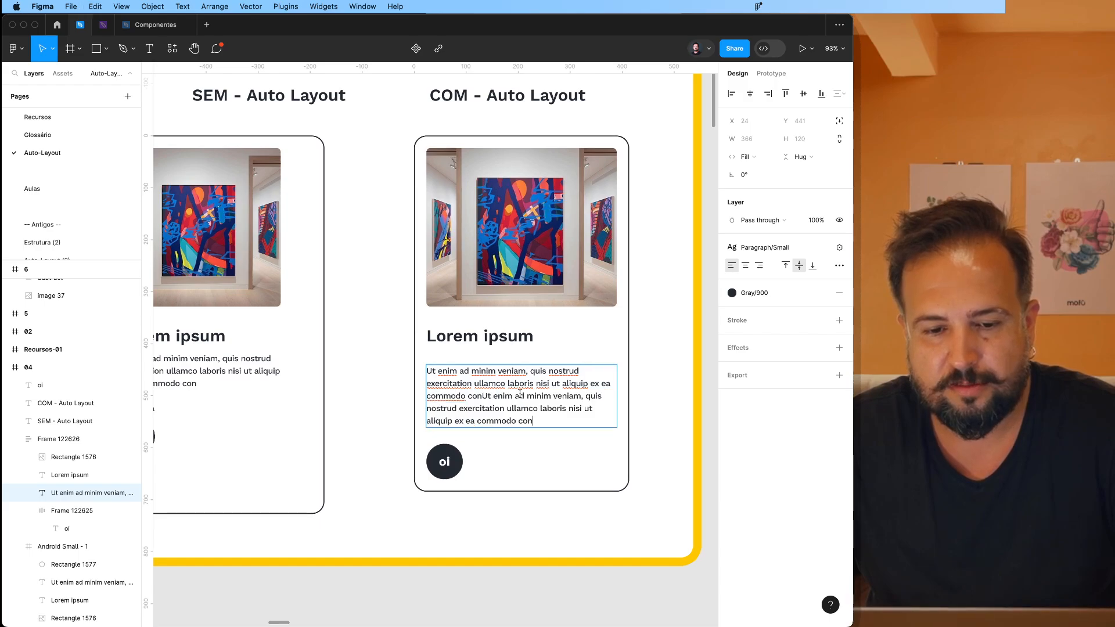
pyautogui.press('super+v')
# Step: Extend the COM card's title to "Lorem ipsumLorem ipsumLorem ipsum" by appending copies of its text
pyautogui.doubleClick(467, 330)
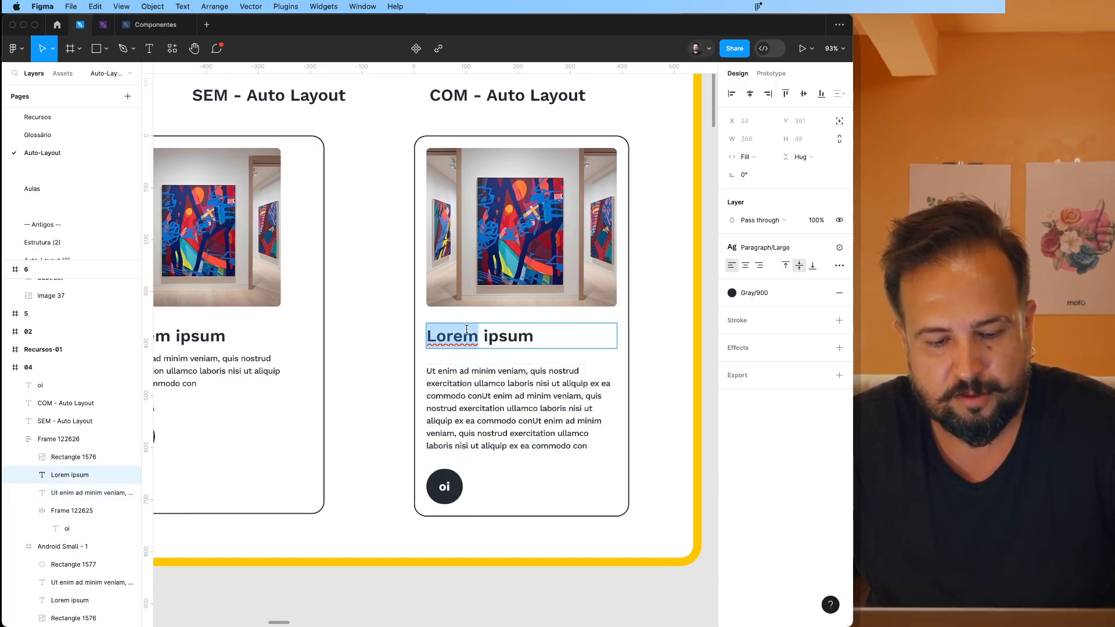
pyautogui.press('super+a')
pyautogui.press('super+c')
pyautogui.press('Right')
pyautogui.press('super+v')
pyautogui.press('super+v')
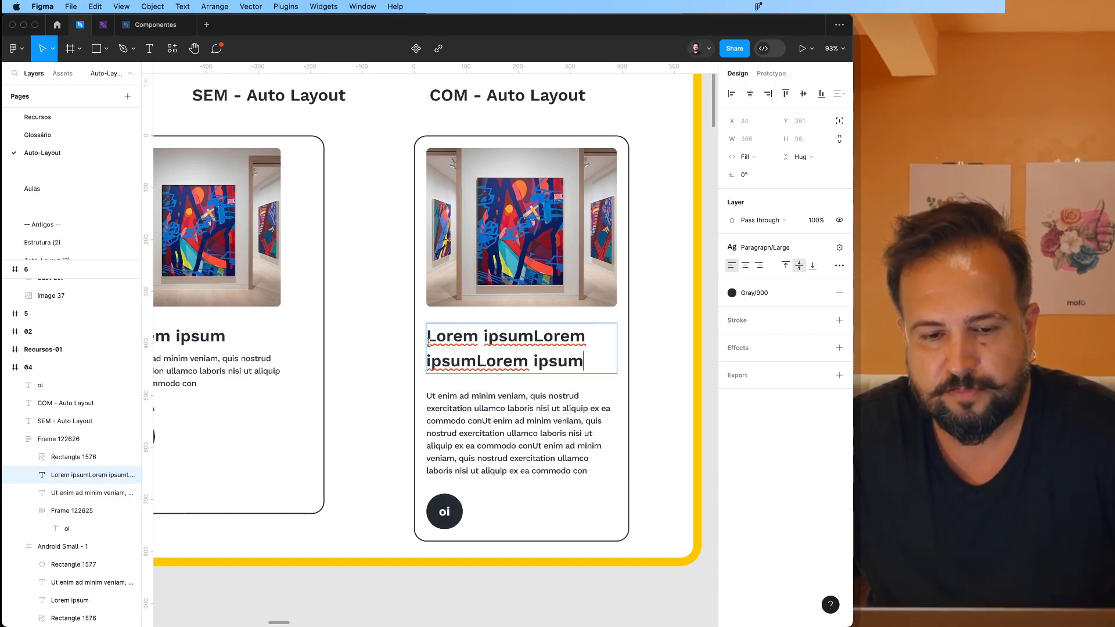
pyautogui.press('Escape')
pyautogui.press('Escape')
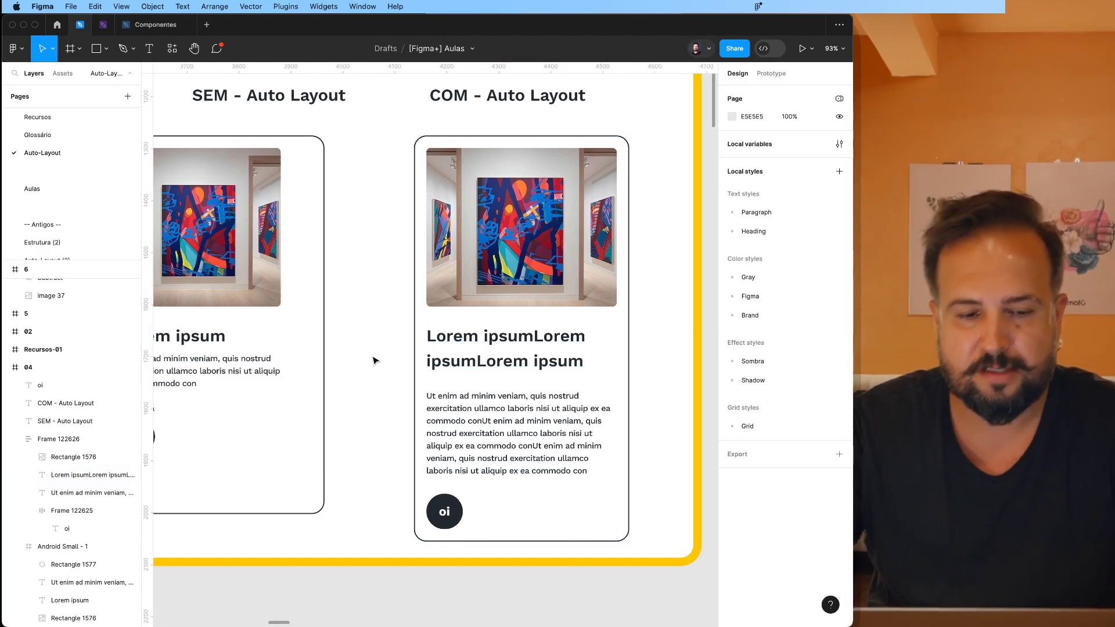
# Step: Delete the image from the SEM card
pyautogui.hscroll(-2, 375, 360)
pyautogui.click(317, 336)
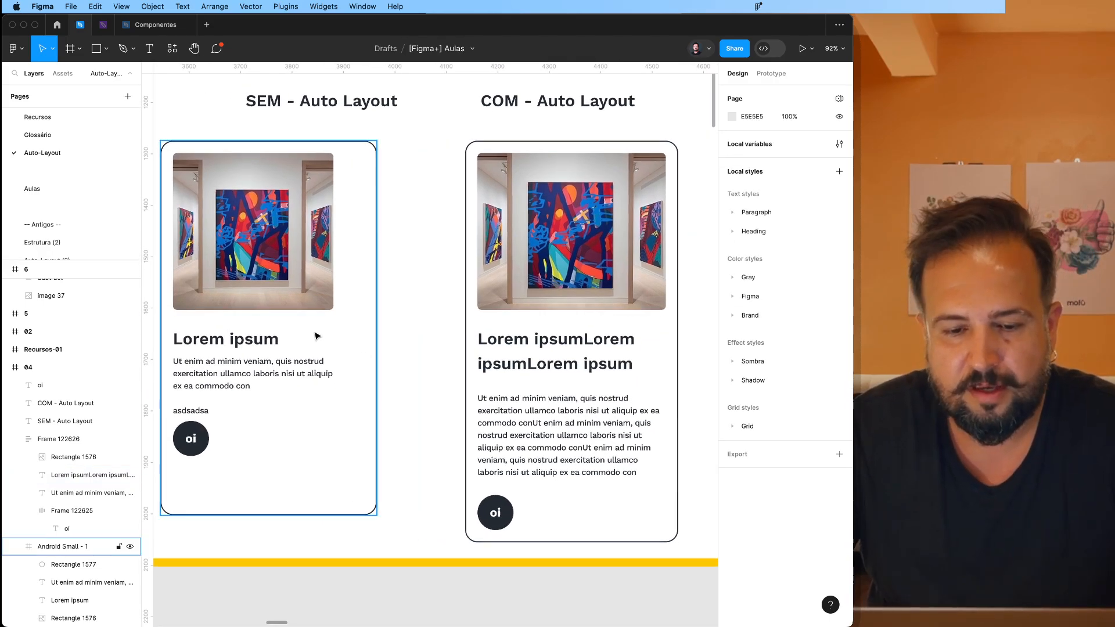
pyautogui.click(264, 277)
pyautogui.hscroll(-2, 265, 277)
pyautogui.scroll(1, 264, 277)
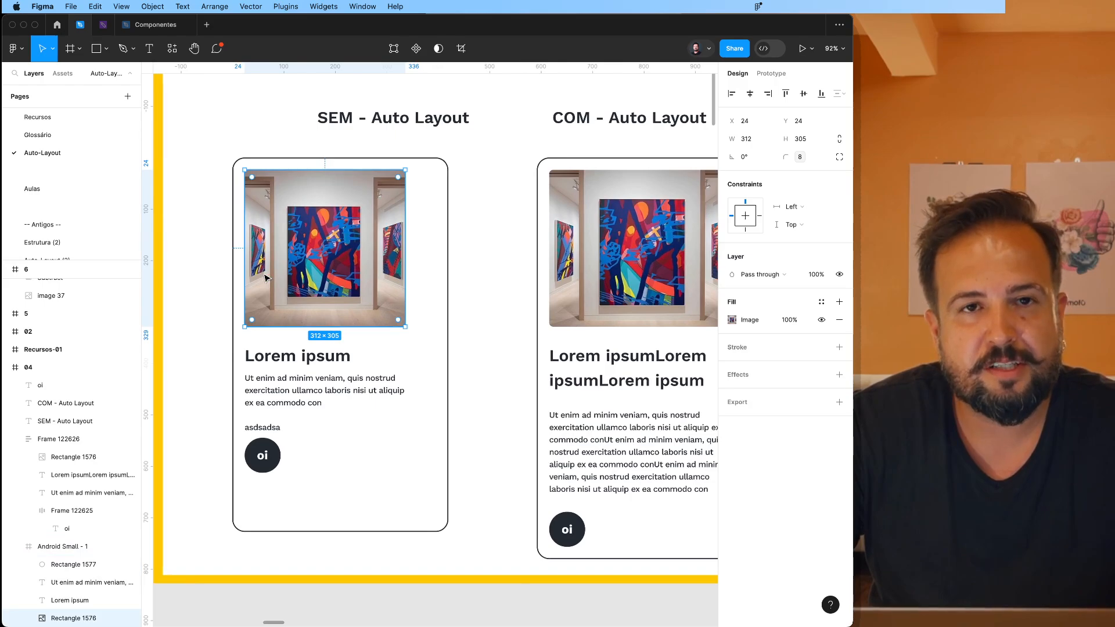
pyautogui.press('Delete')
# Step: Move the SEM card's title, paragraph and dark button shape up together to 24 from the card's top edge
pyautogui.click(291, 355)
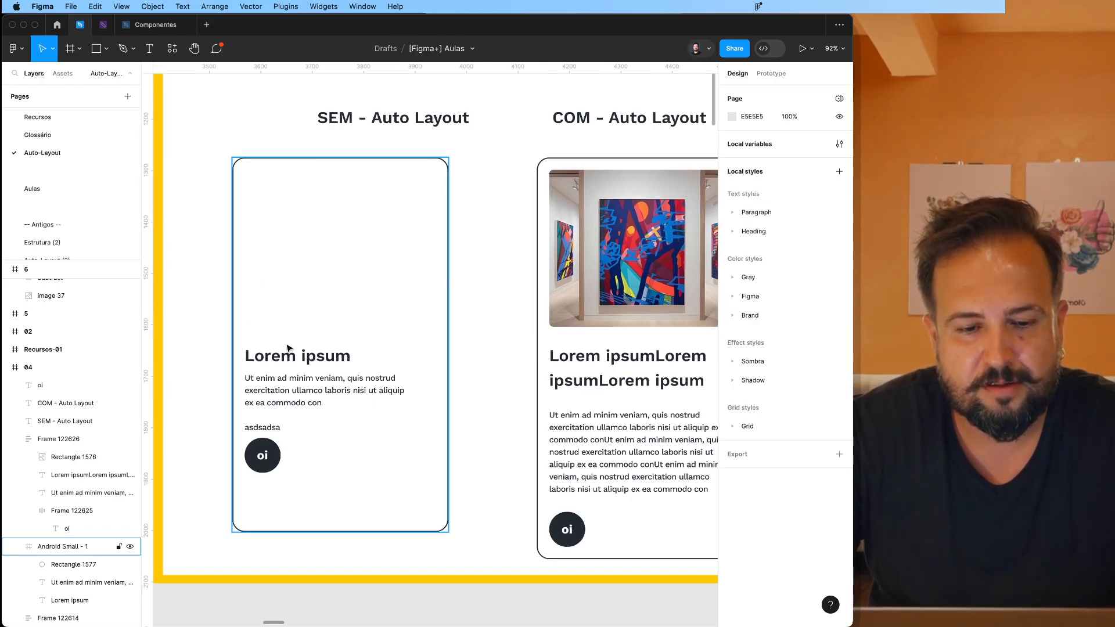
pyautogui.click(296, 361)
pyautogui.keyDown('shift'); pyautogui.click(294, 395); pyautogui.keyUp('shift')
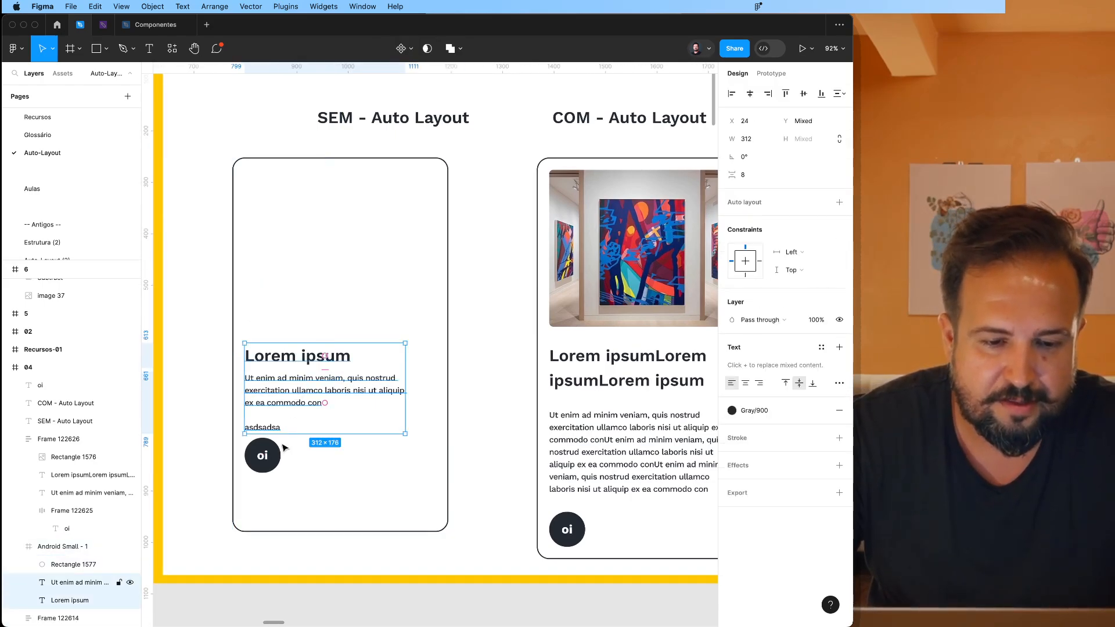
pyautogui.keyDown('shift'); pyautogui.click(281, 456); pyautogui.keyUp('shift')
pyautogui.moveTo(272, 390); pyautogui.dragTo(270, 221)
pyautogui.press('alt')
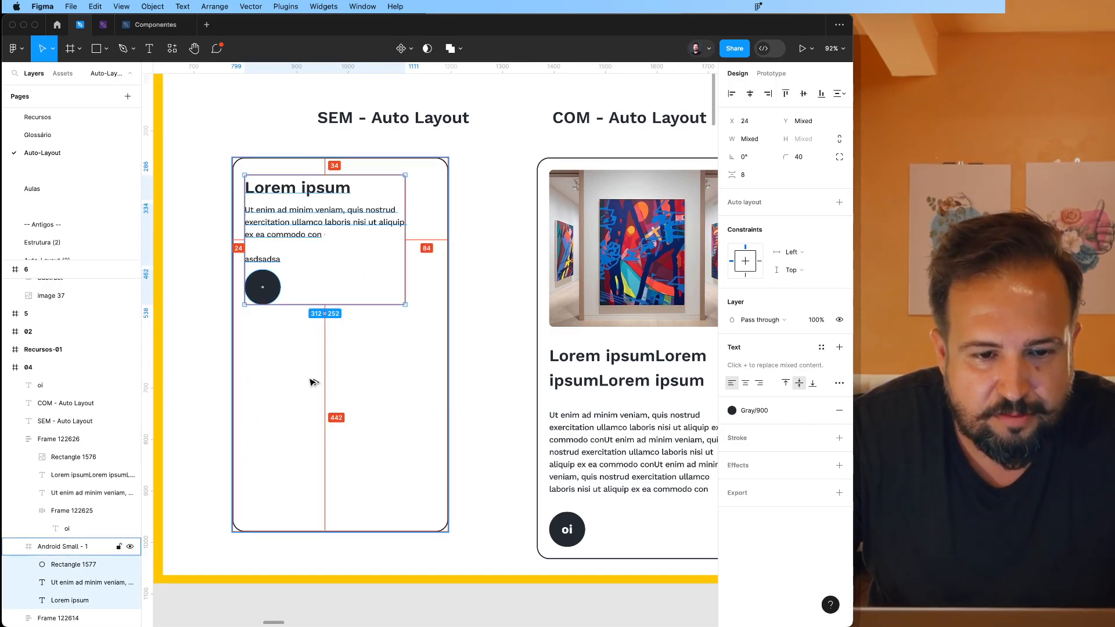
pyautogui.hotkey('shift', 'Up')
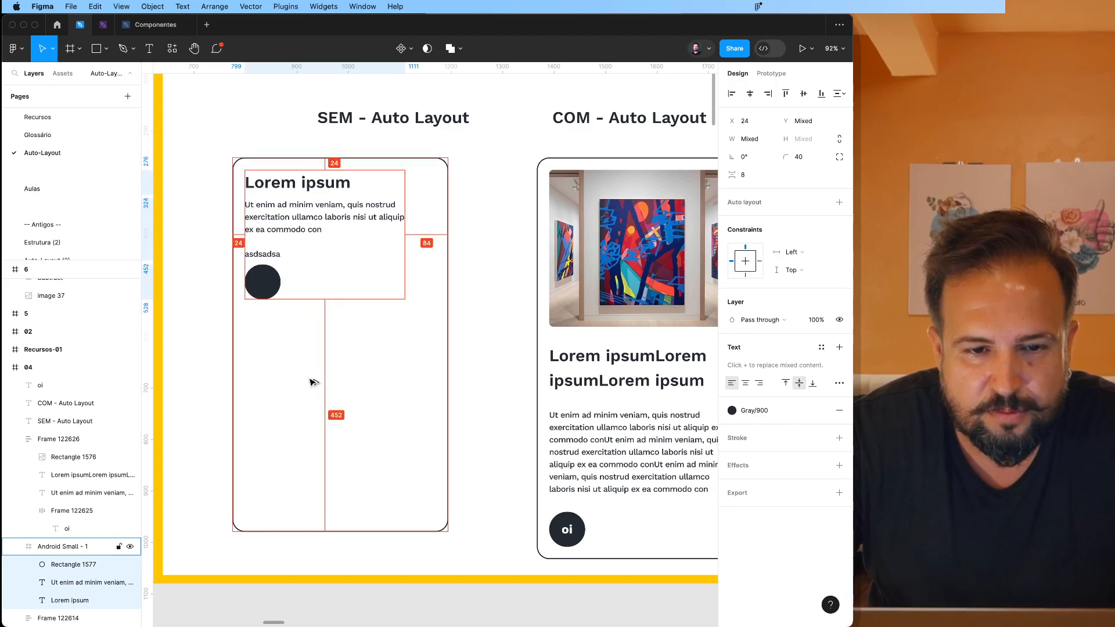
# Step: Move the "oi" label up to the centre of the SEM card's dark button
pyautogui.click(311, 387)
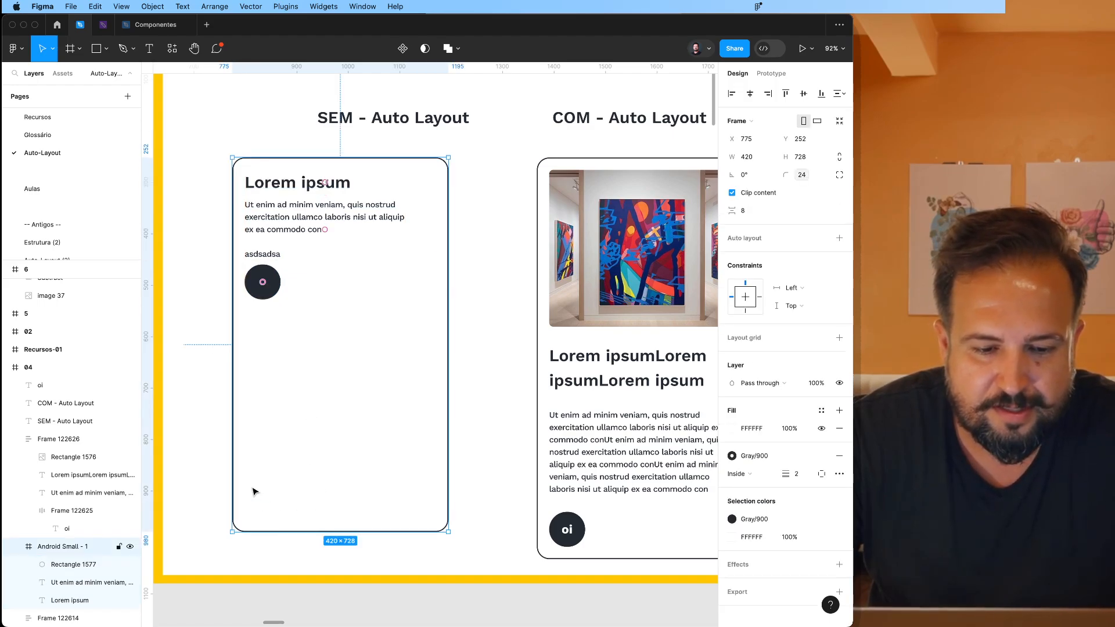
pyautogui.click(262, 455)
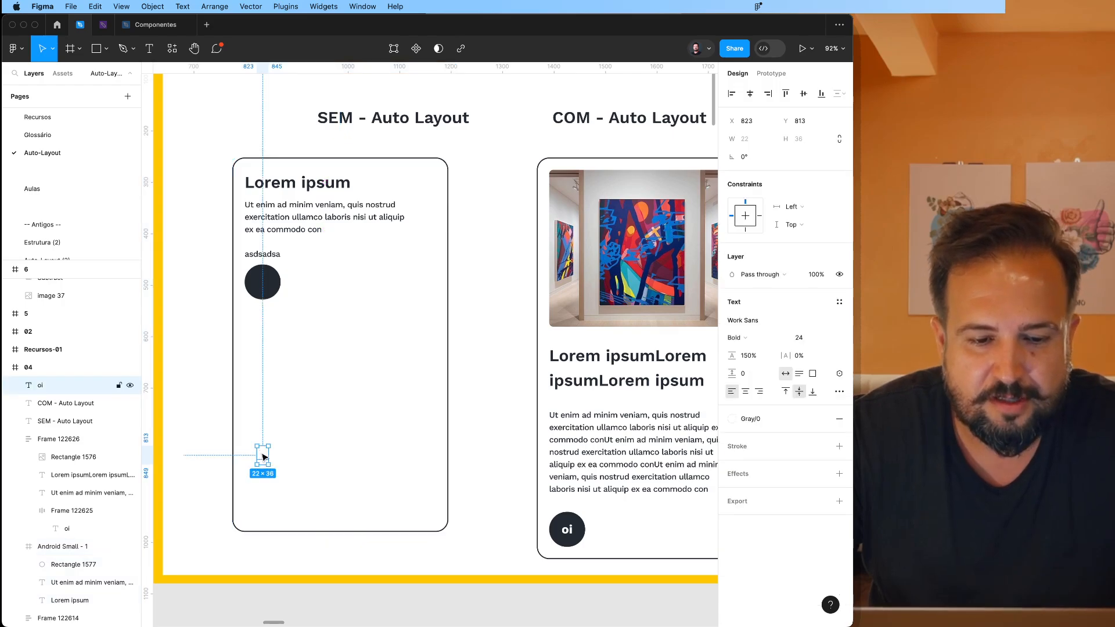
pyautogui.moveTo(263, 462); pyautogui.dragTo(258, 292)
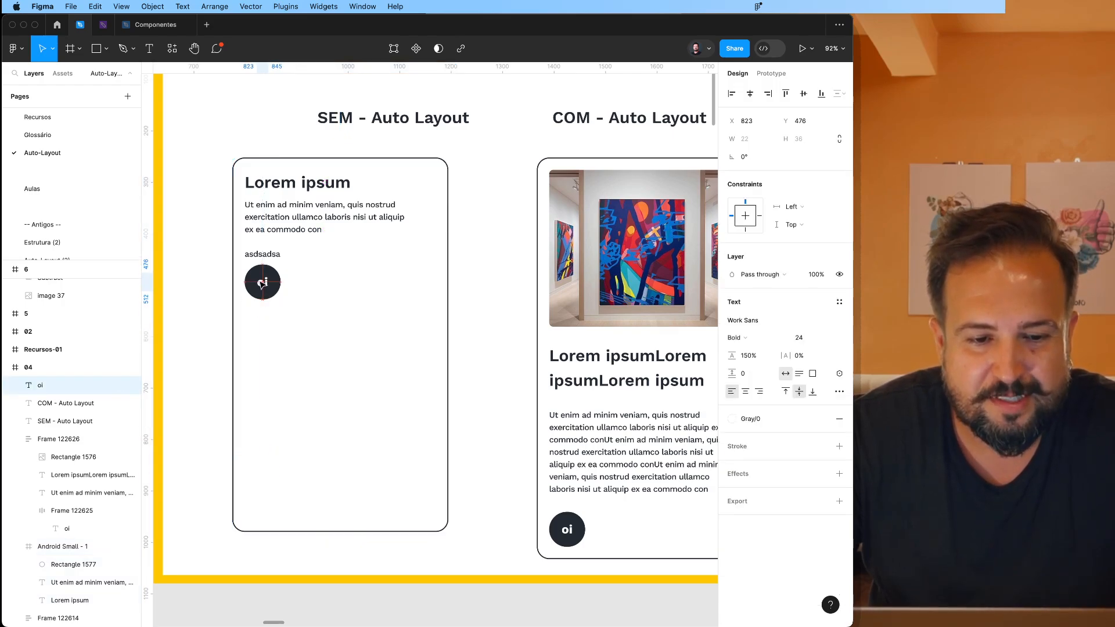
# Step: Reduce the SEM card's height to 300 so its bottom edge sits just below the button
pyautogui.click(292, 427)
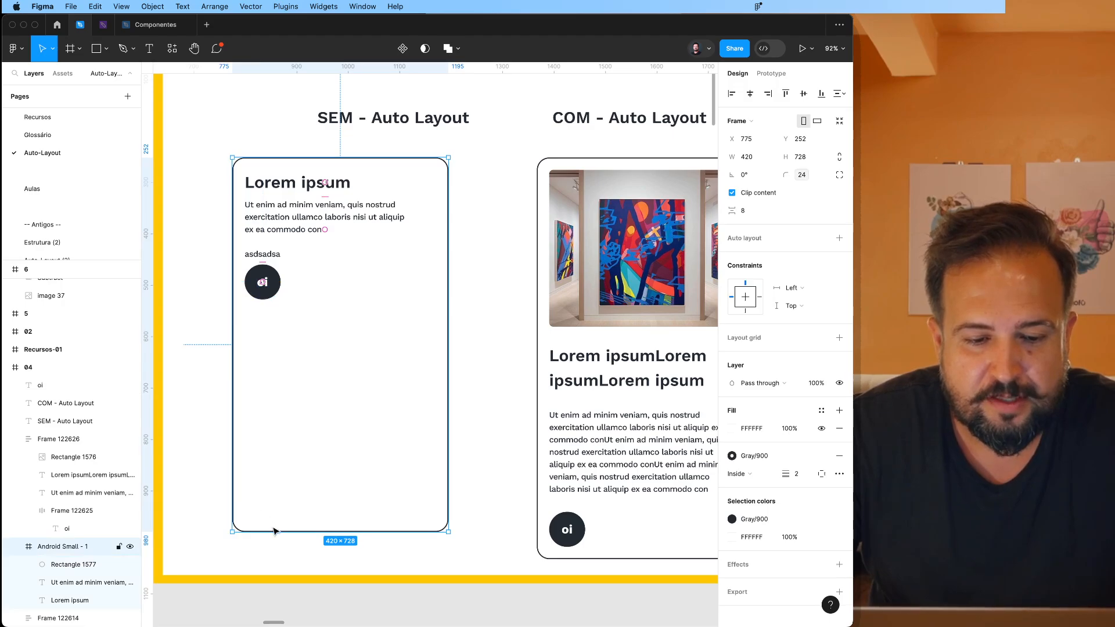
pyautogui.moveTo(274, 529); pyautogui.dragTo(265, 315)
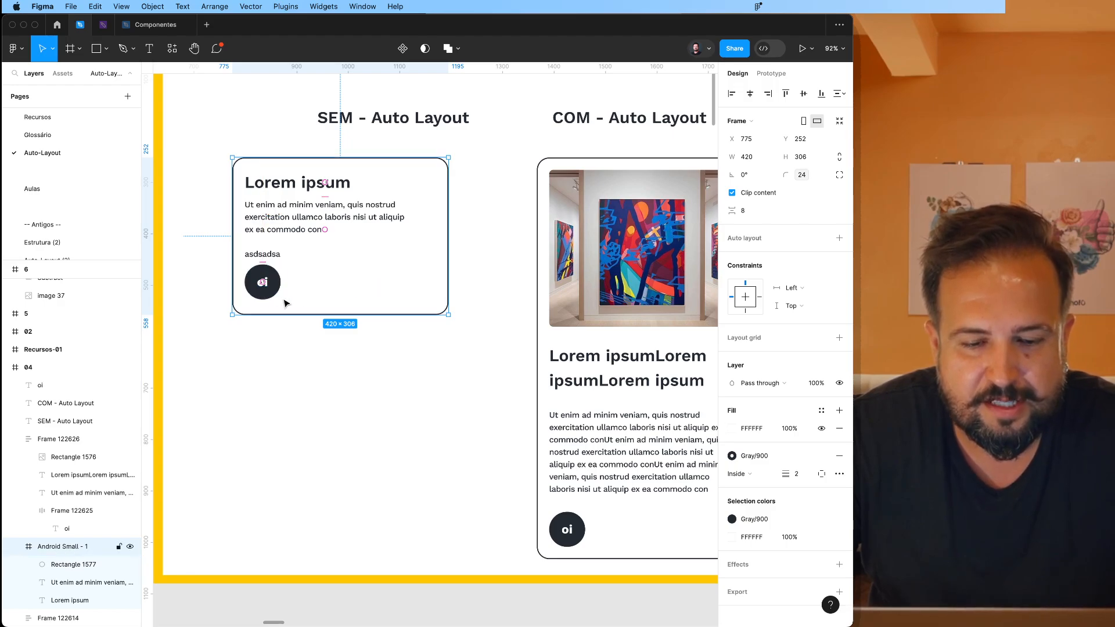
pyautogui.moveTo(317, 311); pyautogui.dragTo(318, 309)
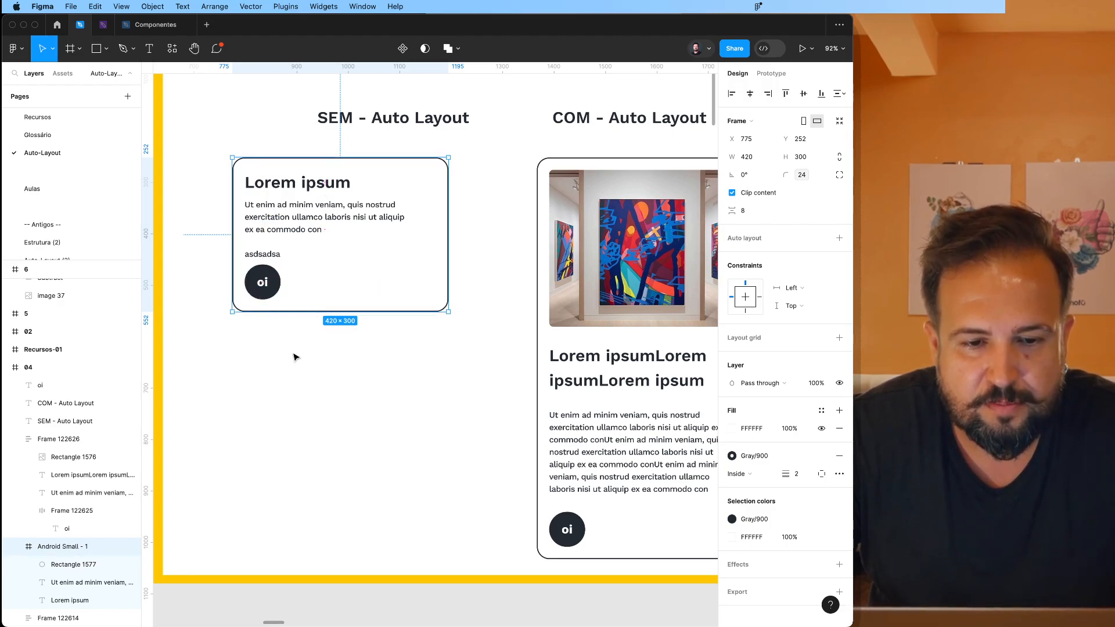
pyautogui.click(324, 326)
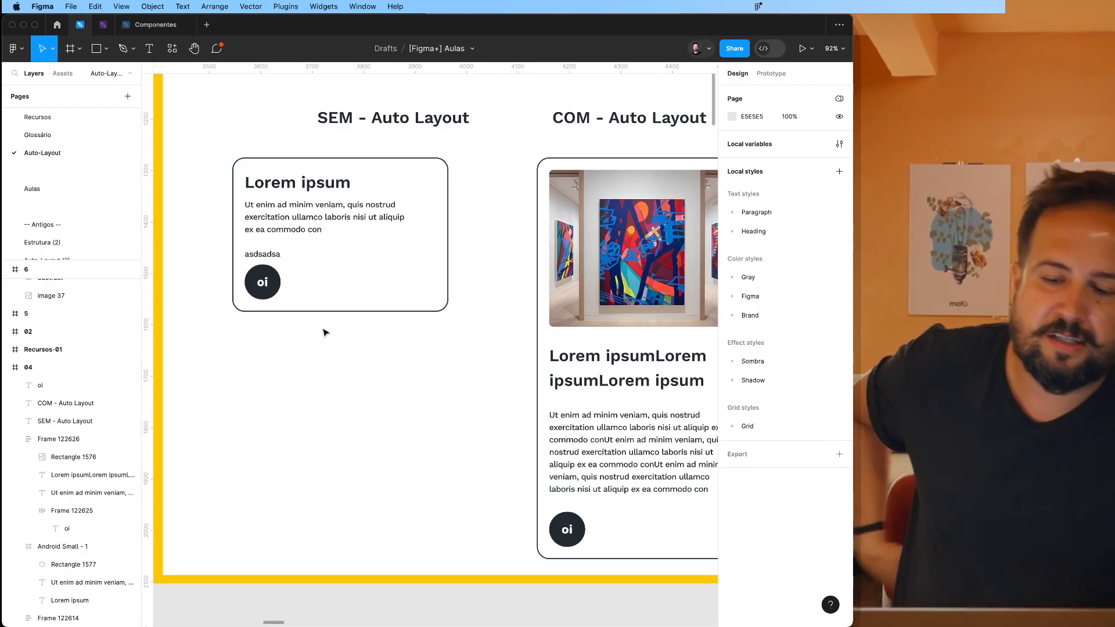
# Step: Delete the image from the COM card
pyautogui.hscroll(5, 366, 343)
pyautogui.hscroll(-4, 366, 343)
pyautogui.scroll(-2, 366, 343)
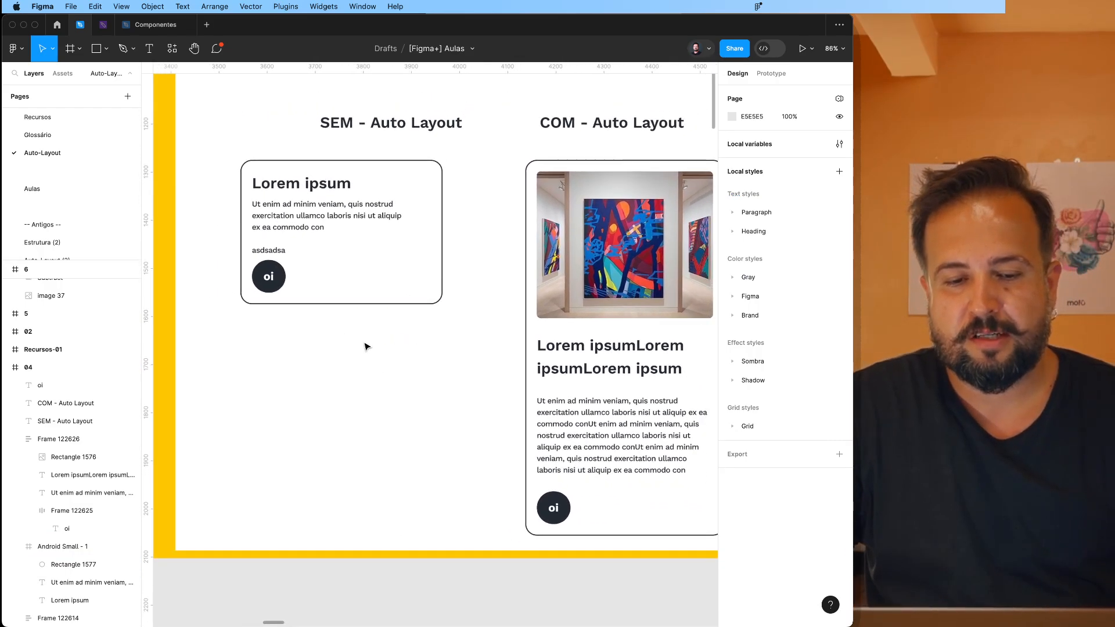
pyautogui.hscroll(2, 365, 347)
pyautogui.doubleClick(556, 248)
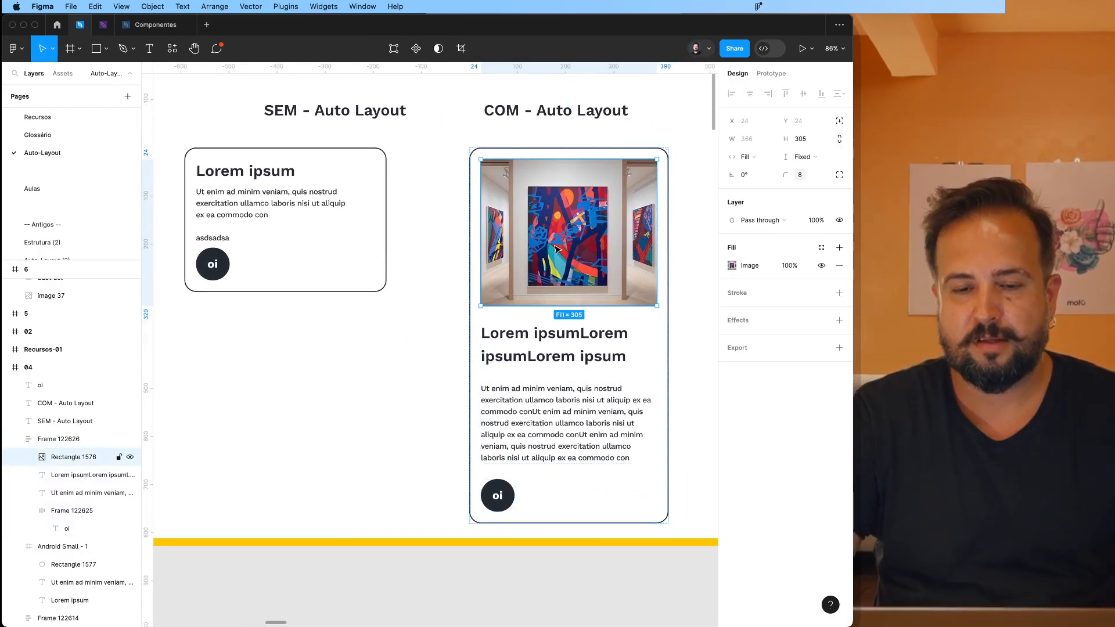
pyautogui.press('Delete')
# Step: Remove the minimum and maximum height limits from the COM card's frame
pyautogui.click(538, 411)
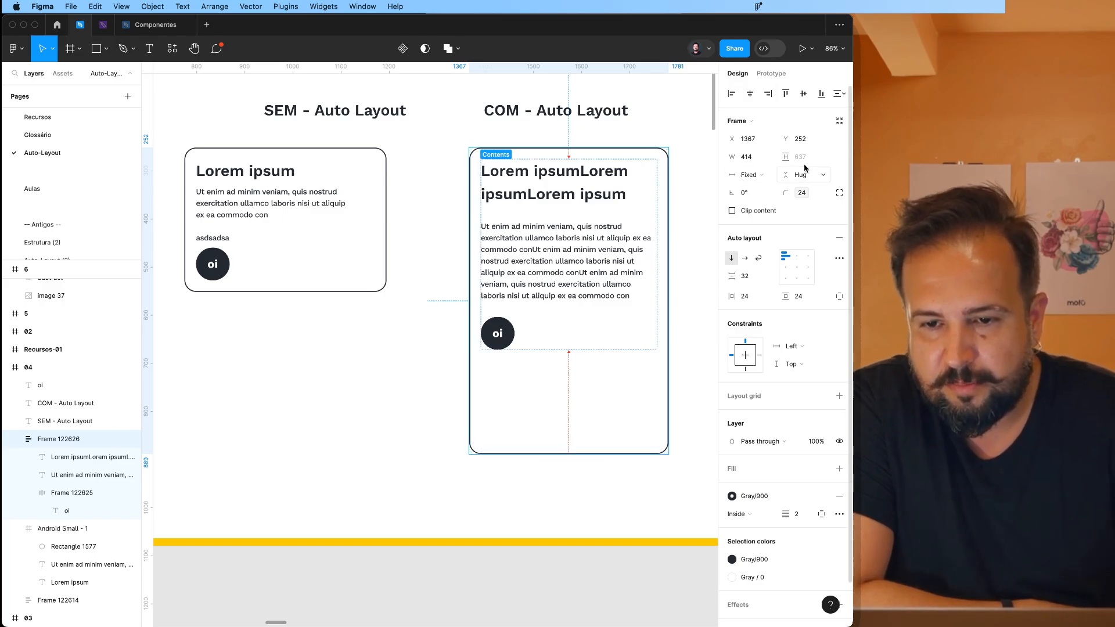
pyautogui.click(823, 157)
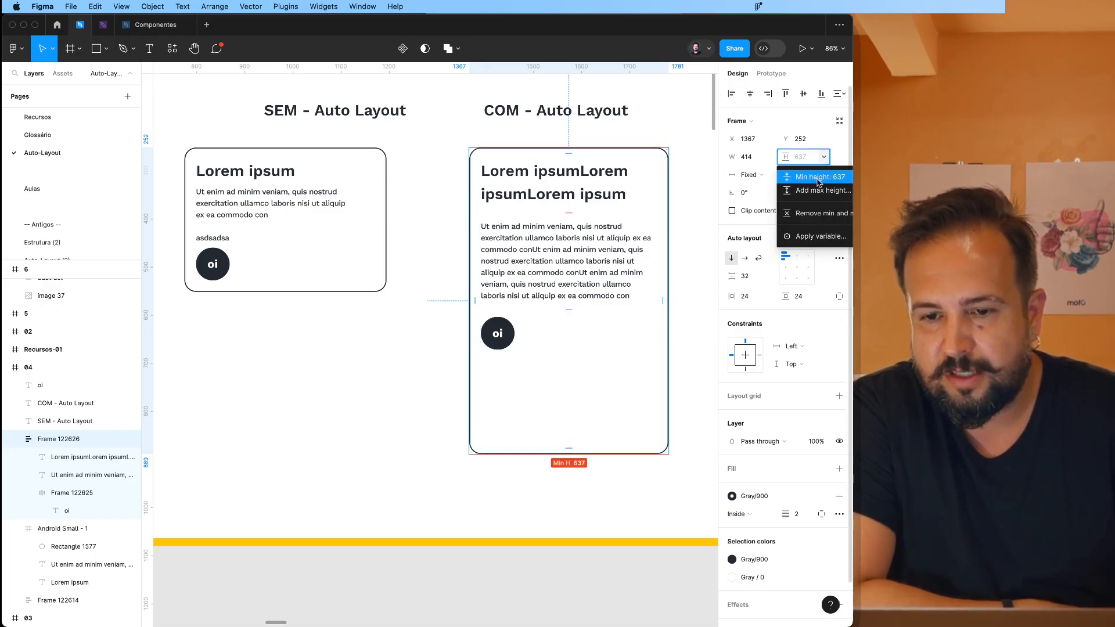
pyautogui.click(820, 213)
pyautogui.click(633, 392)
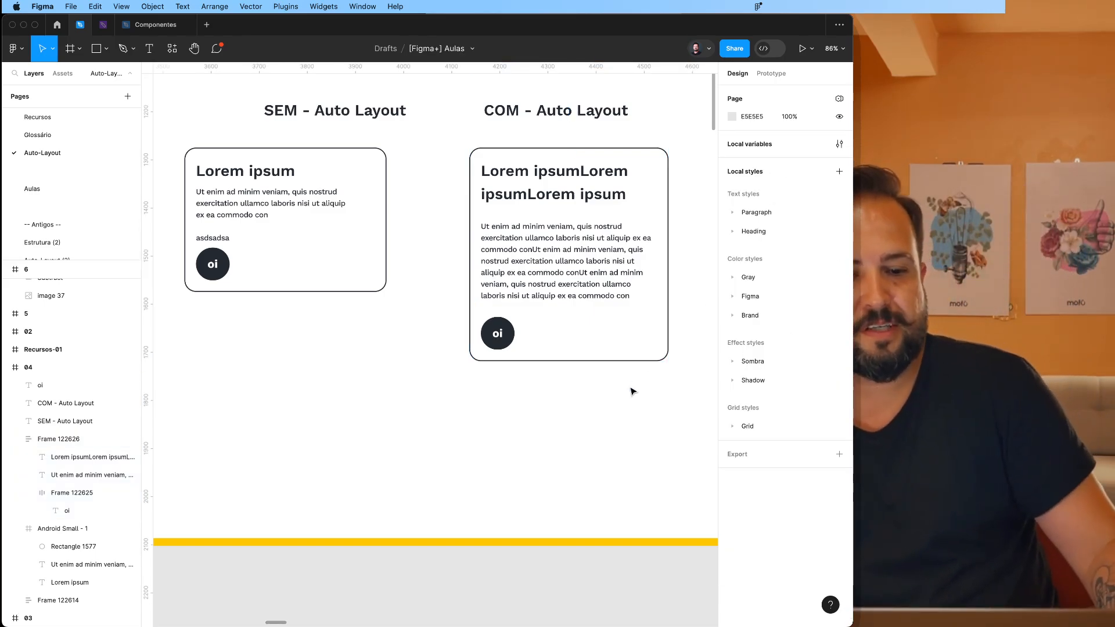
# Step: Shorten the COM card's title to "Lorem ipsum"
pyautogui.click(458, 241)
pyautogui.click(515, 199)
pyautogui.doubleClick(522, 196)
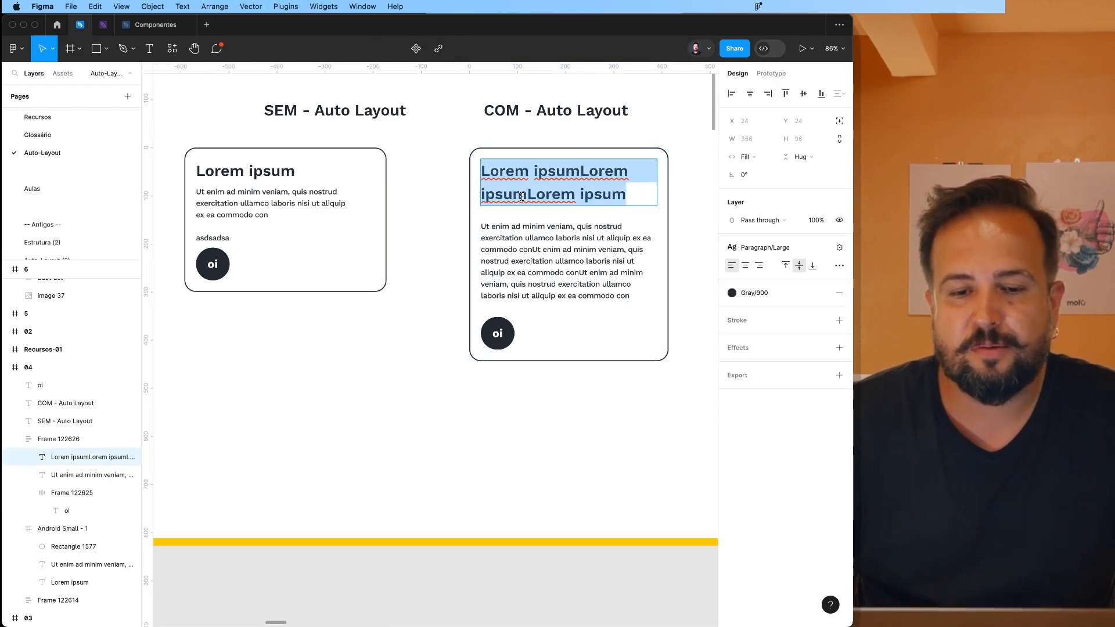
pyautogui.click(522, 196)
pyautogui.tripleClick(522, 196)
pyautogui.press('BackSpace')
pyautogui.press('BackSpace')
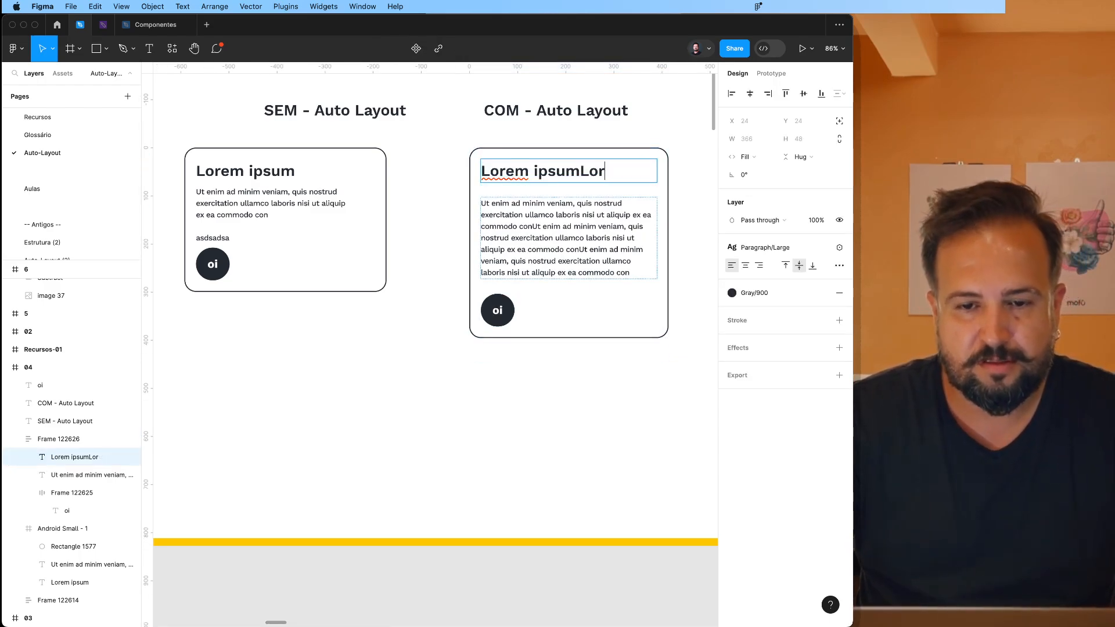
pyautogui.write('m')
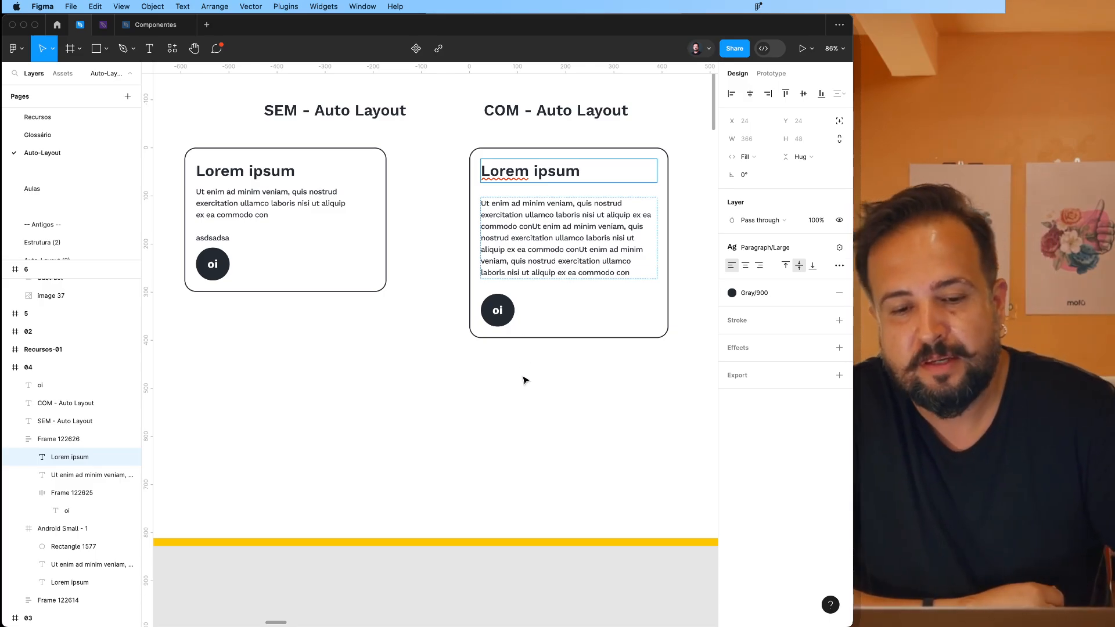
pyautogui.press('Escape')
# Step: Go to the "Configurações" slide in frame Recursos-01 and hide the interface around the canvas
pyautogui.scroll(-3, 524, 380)
pyautogui.scroll(-2, 524, 381)
pyautogui.hscroll(5, 524, 380)
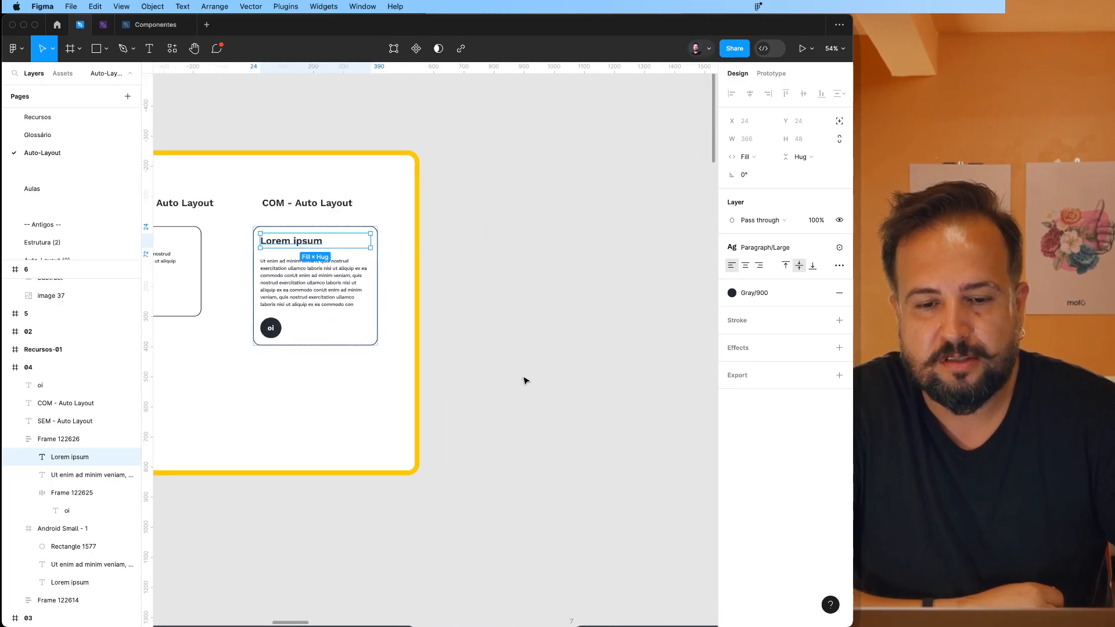
pyautogui.click(525, 383)
pyautogui.scroll(-3, 524, 383)
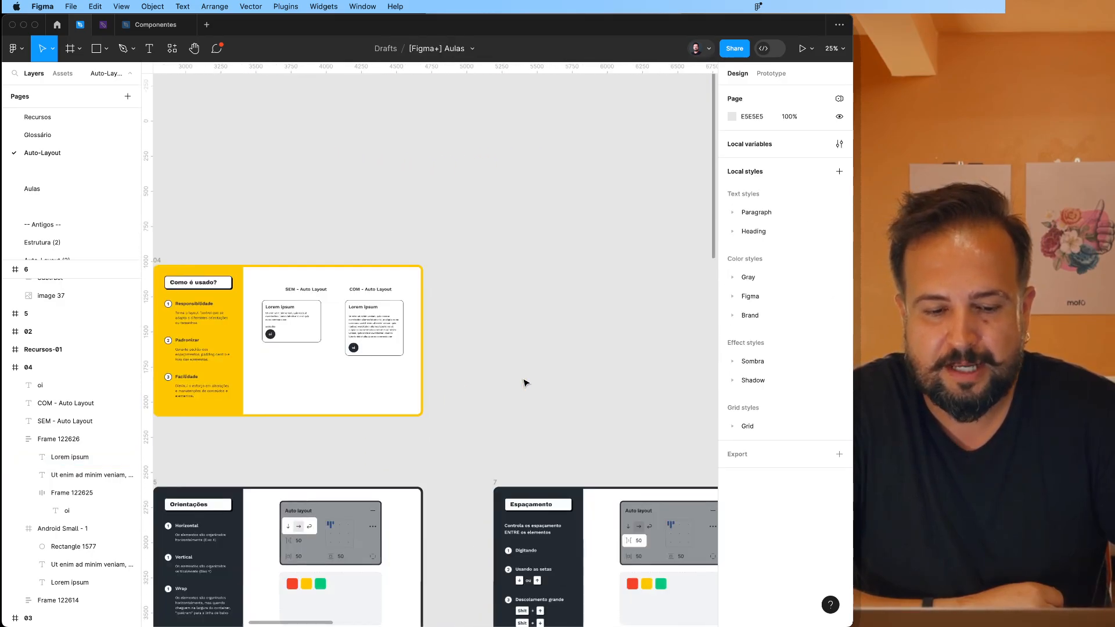
pyautogui.hscroll(-10, 524, 382)
pyautogui.hscroll(-6, 468, 393)
pyautogui.scroll(-3, 468, 393)
pyautogui.scroll(3, 468, 393)
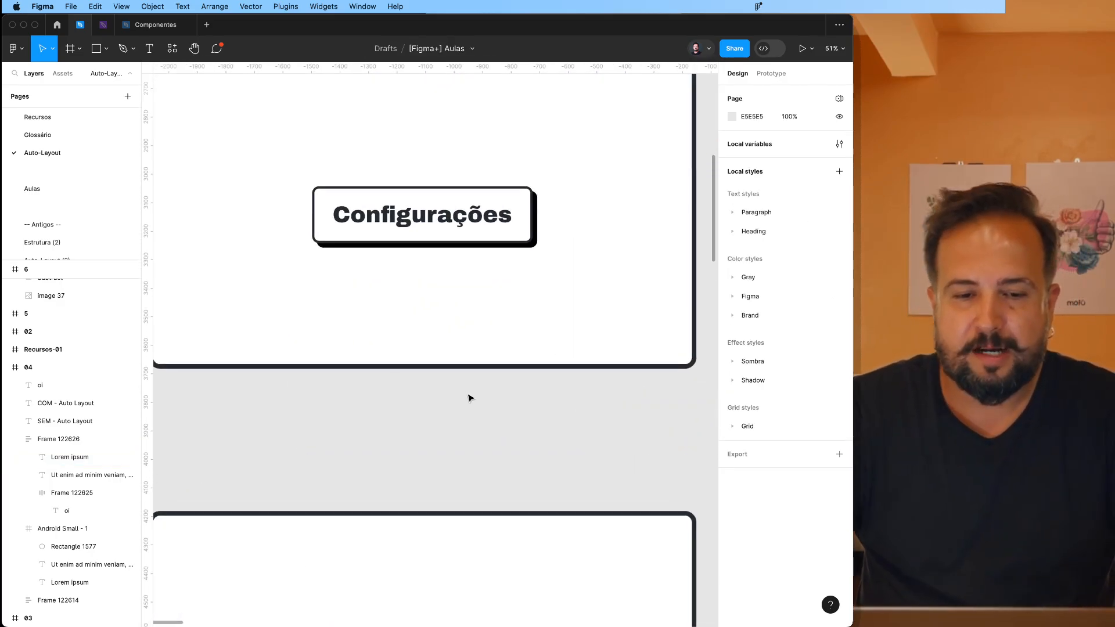
pyautogui.scroll(4, 469, 395)
pyautogui.press('super+backslash')
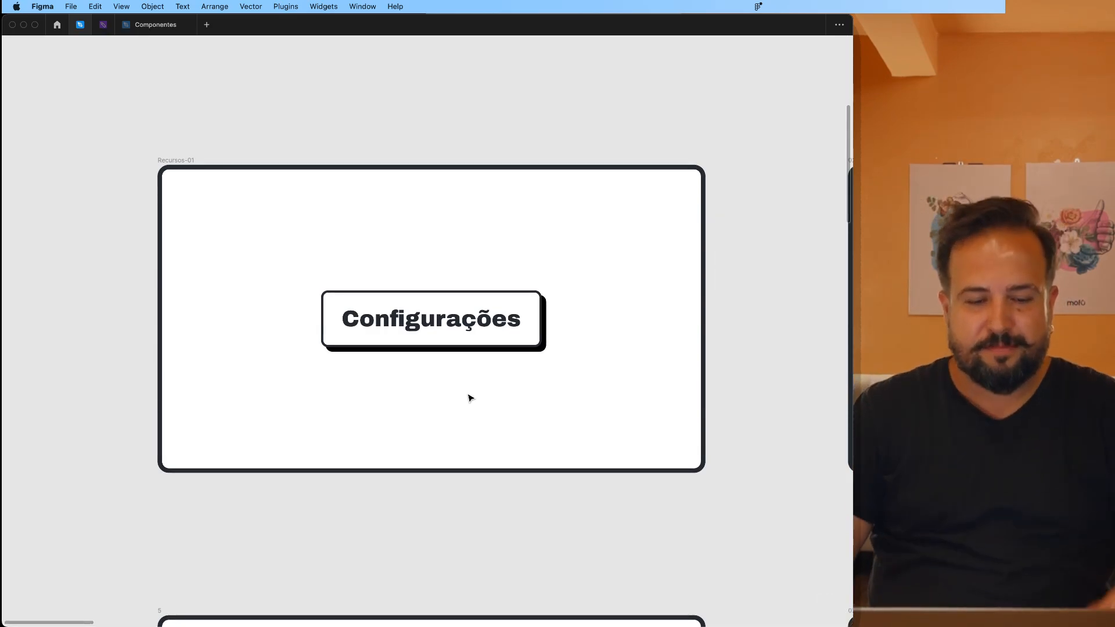
pyautogui.press('super+Tab')
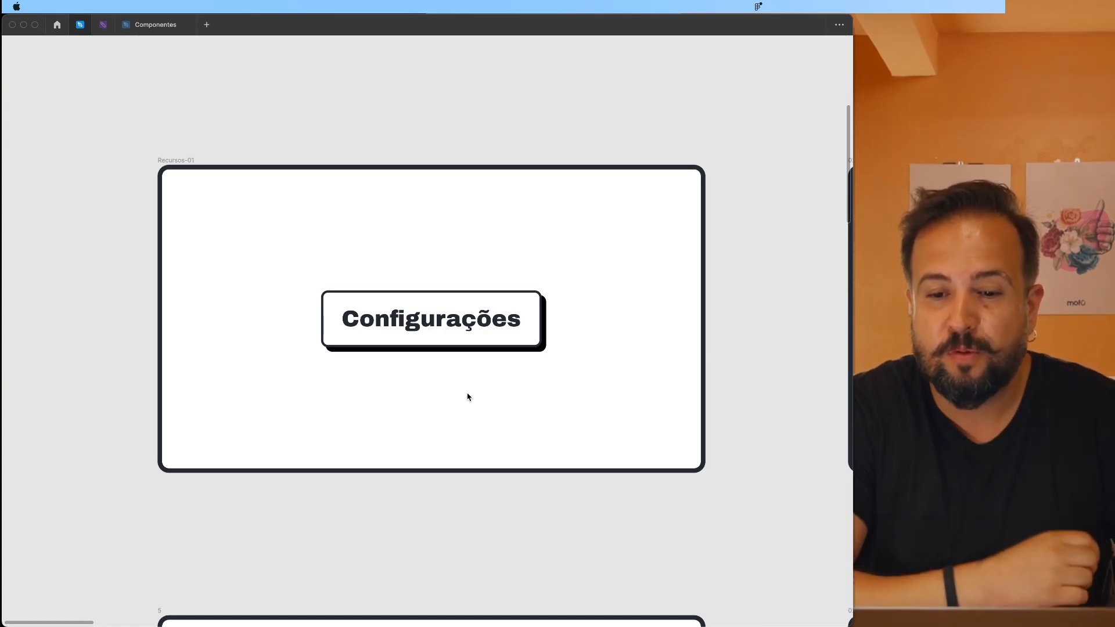
# Step: On the "Painel" slide in frame 02, delete the placeholder topic paragraph below the heading
pyautogui.press('super+Tab')
pyautogui.press('n')
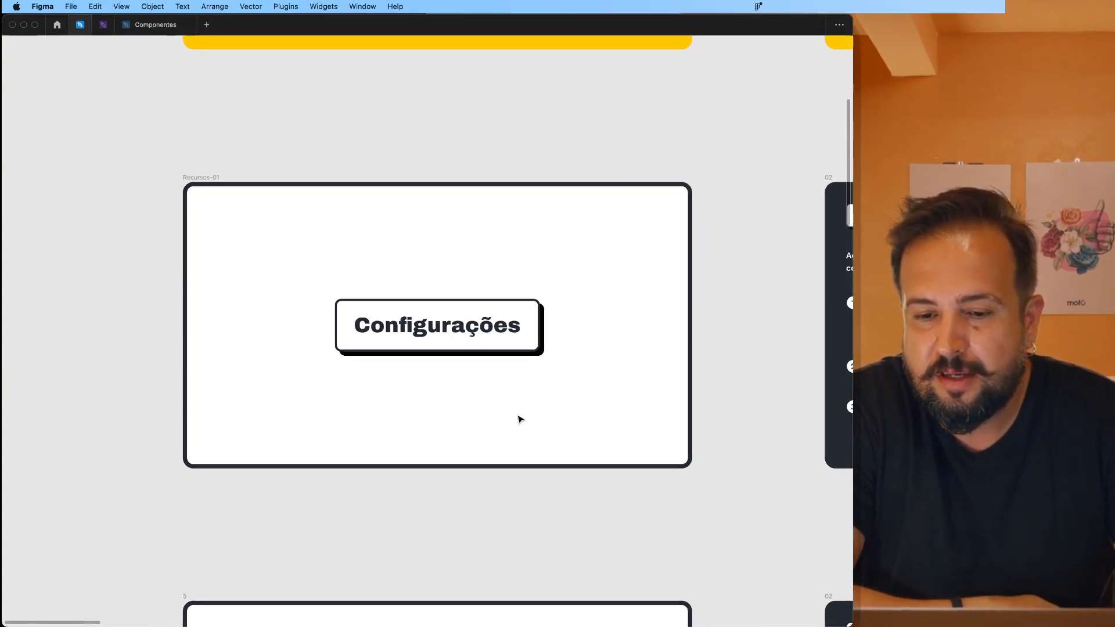
pyautogui.scroll(5, 520, 419)
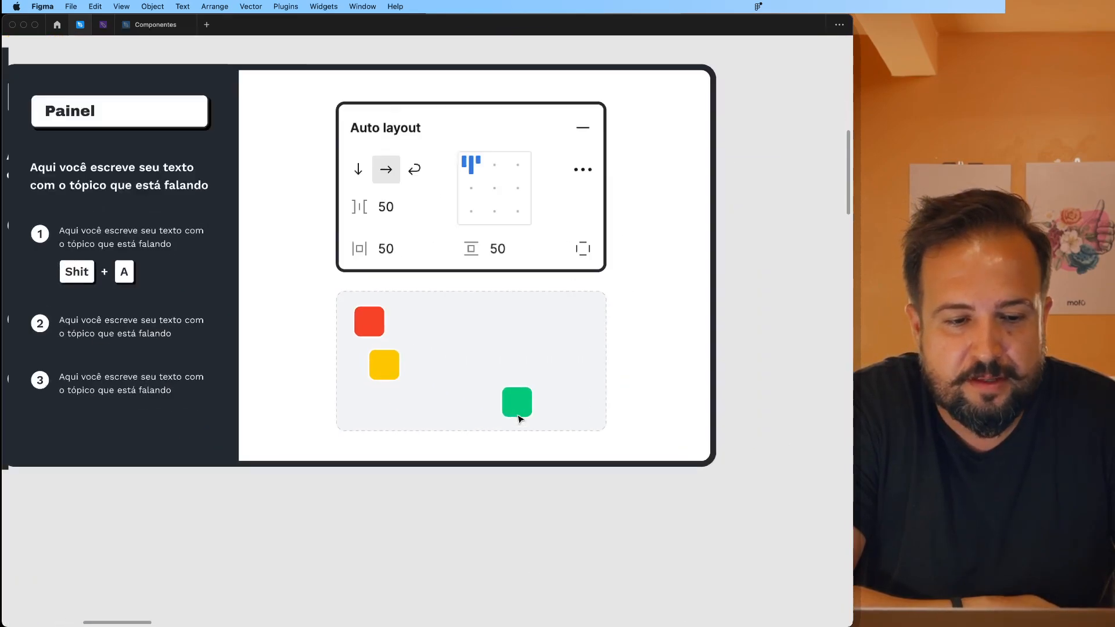
pyautogui.scroll(1, 520, 420)
pyautogui.hscroll(-1, 519, 420)
pyautogui.click(110, 213)
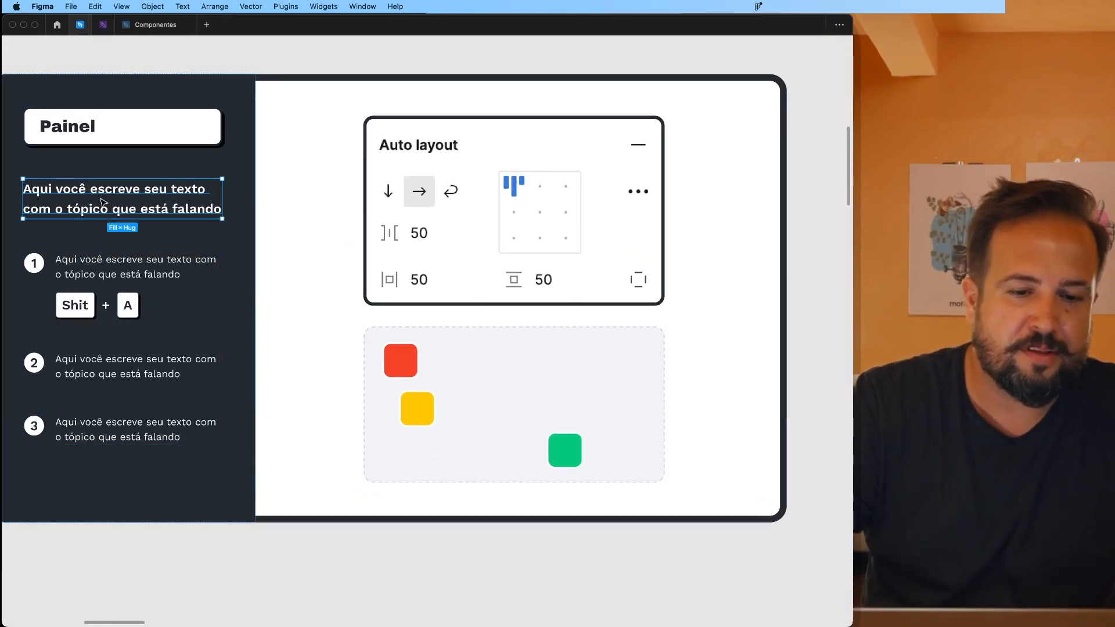
pyautogui.press('Delete')
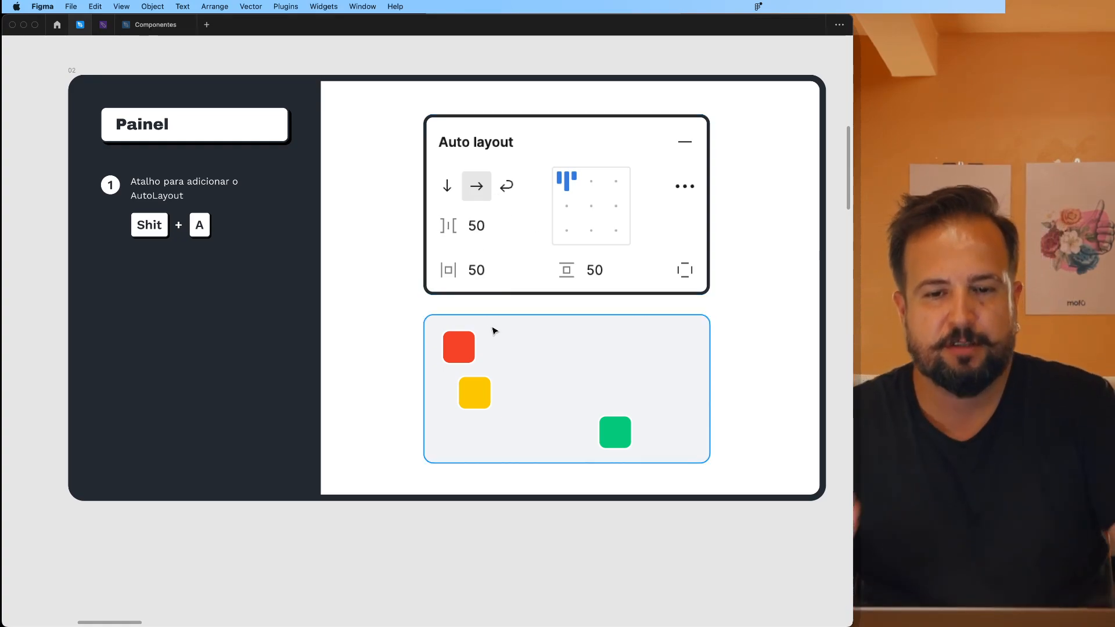
# Step: Show the interface around the canvas again, with nothing selected on the "Painel" slide
pyautogui.click(458, 347)
pyautogui.press('super+backslash')
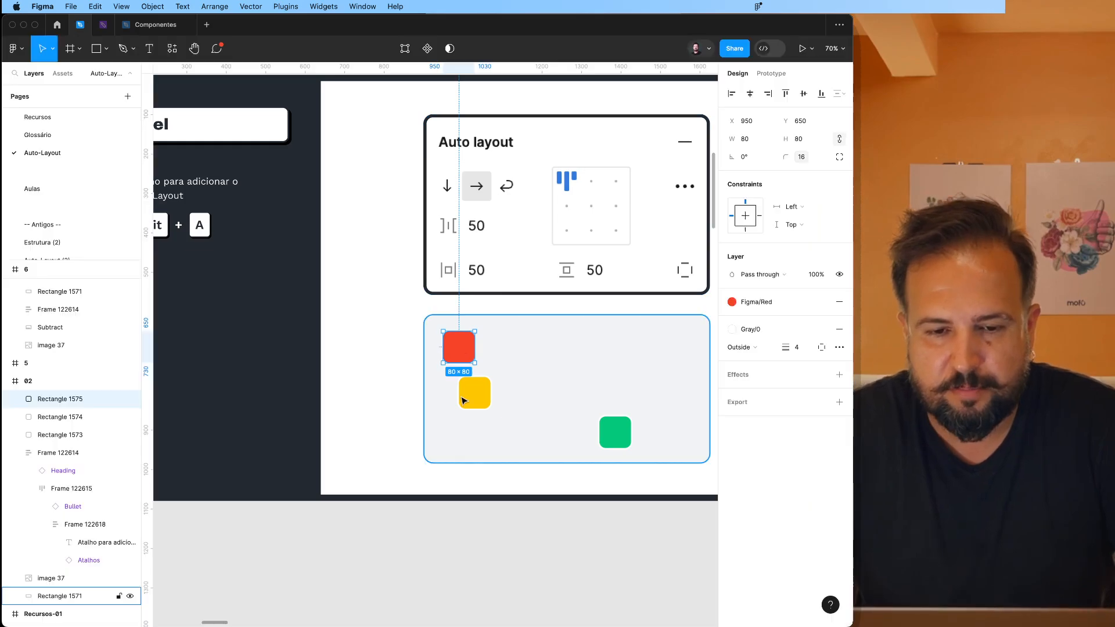
pyautogui.click(518, 534)
pyautogui.scroll(-3, 517, 532)
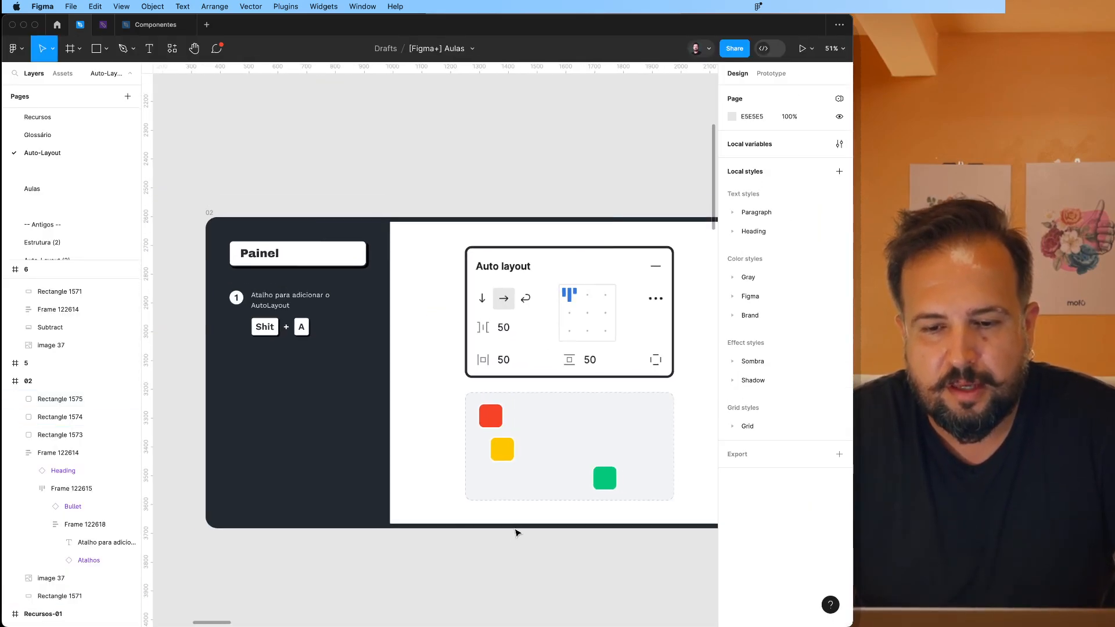
# Step: Add Auto Layout to the red, yellow and green squares on the "Painel" slide
pyautogui.hscroll(1, 517, 533)
pyautogui.click(447, 414)
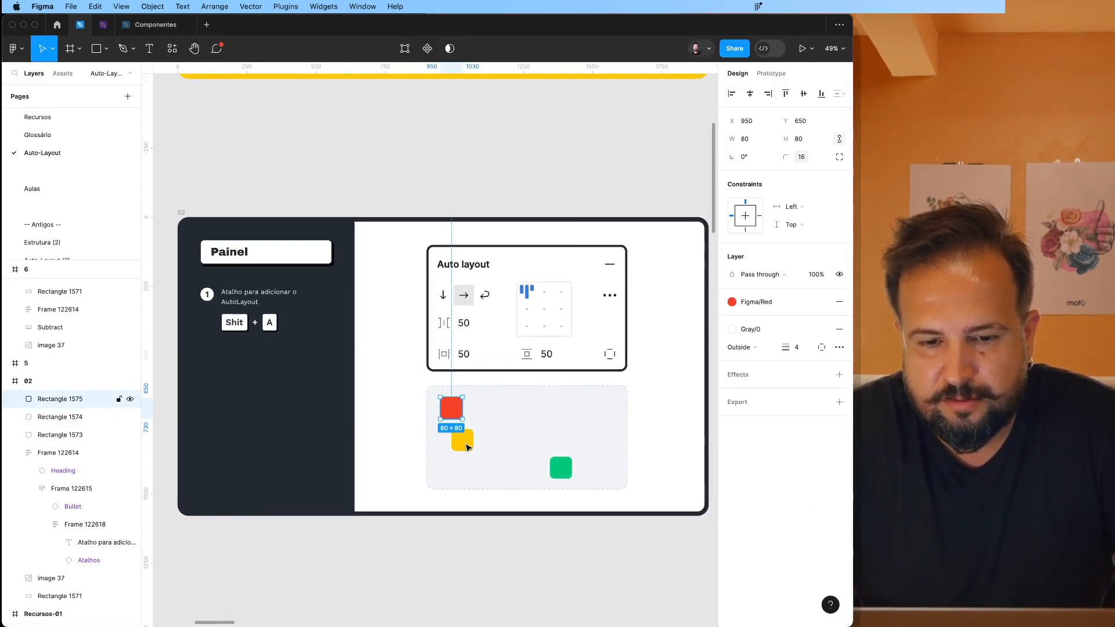
pyautogui.keyDown('shift'); pyautogui.click(462, 440); pyautogui.keyUp('shift')
pyautogui.keyDown('shift'); pyautogui.click(561, 468); pyautogui.keyUp('shift')
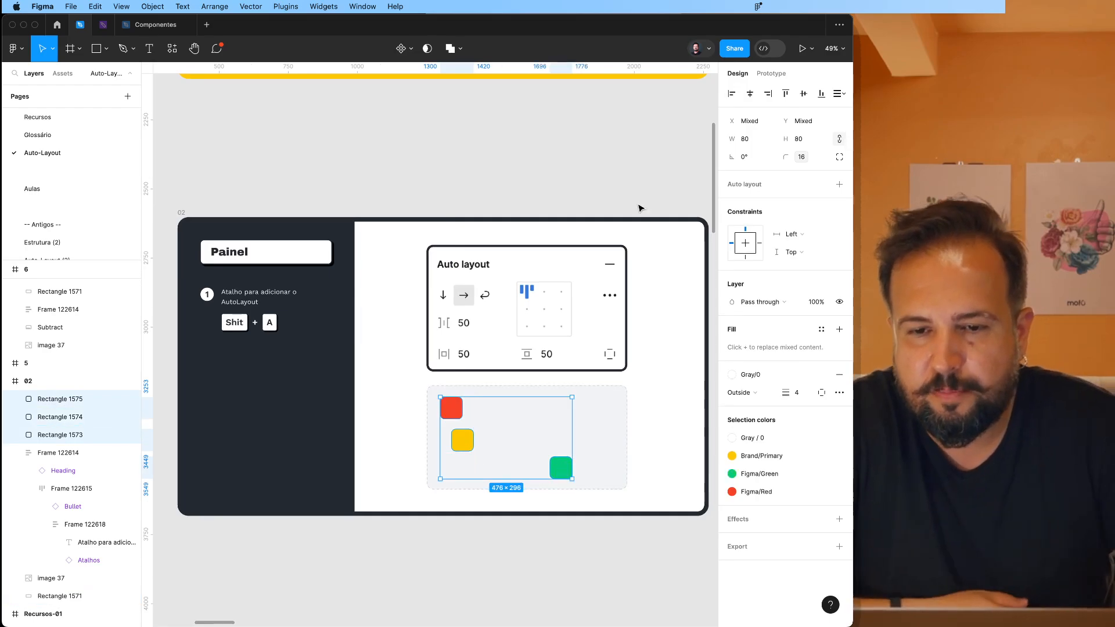
pyautogui.click(837, 184)
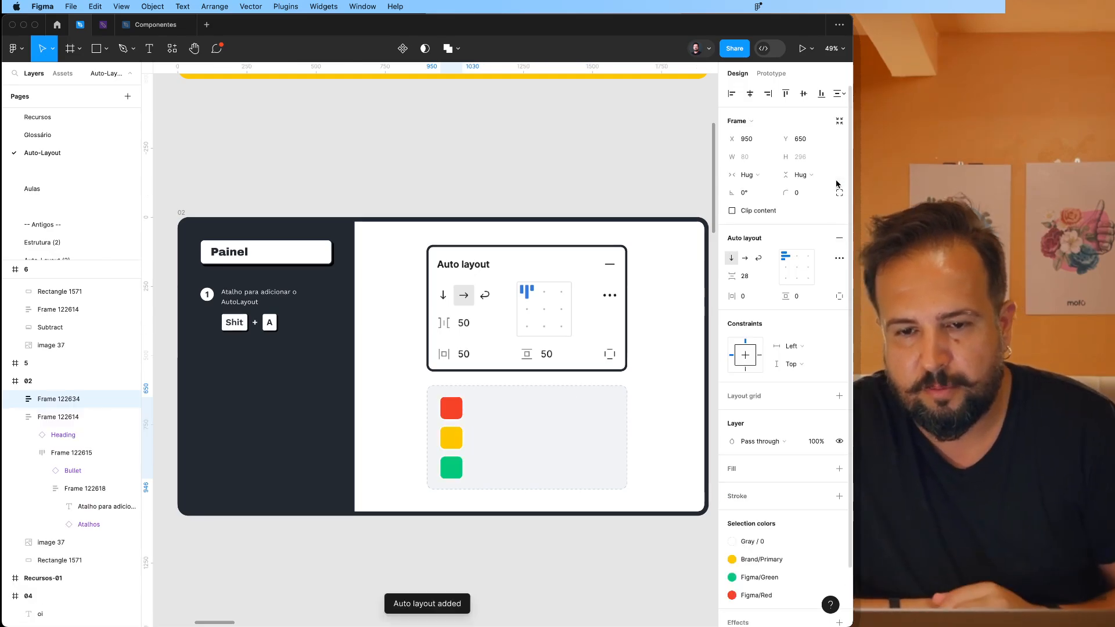
# Step: Free the three squares from their Auto Layout frame and move the green square onto the red one's row, at about X 1223, Y 650
pyautogui.click(837, 240)
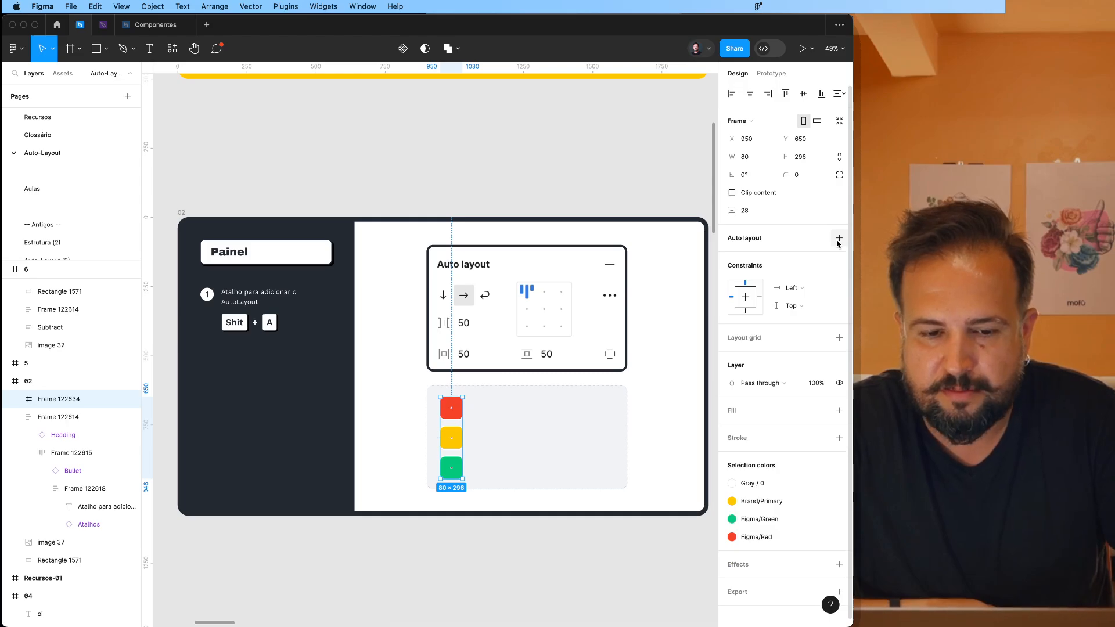
pyautogui.click(562, 564)
pyautogui.click(447, 440)
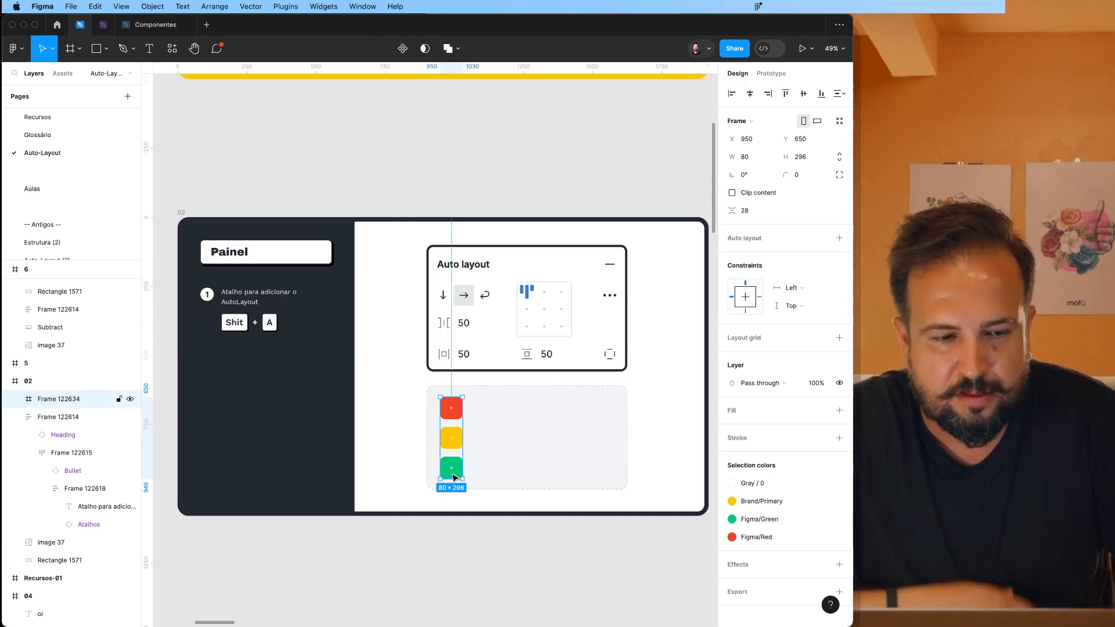
pyautogui.press('super+shift+g')
pyautogui.click(451, 468)
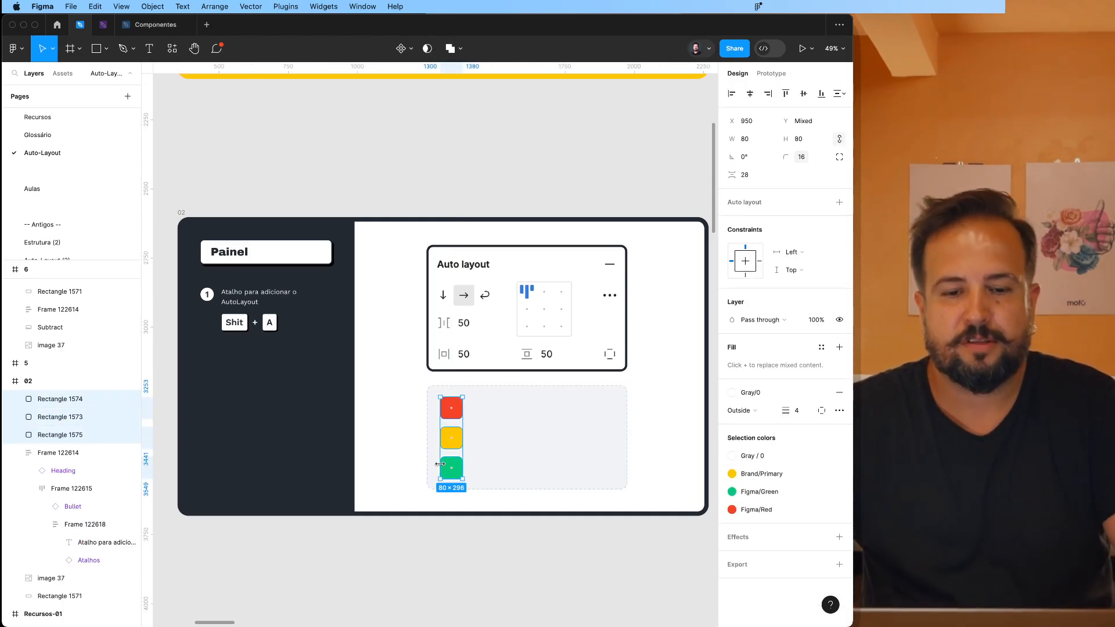
pyautogui.moveTo(454, 472); pyautogui.dragTo(529, 414)
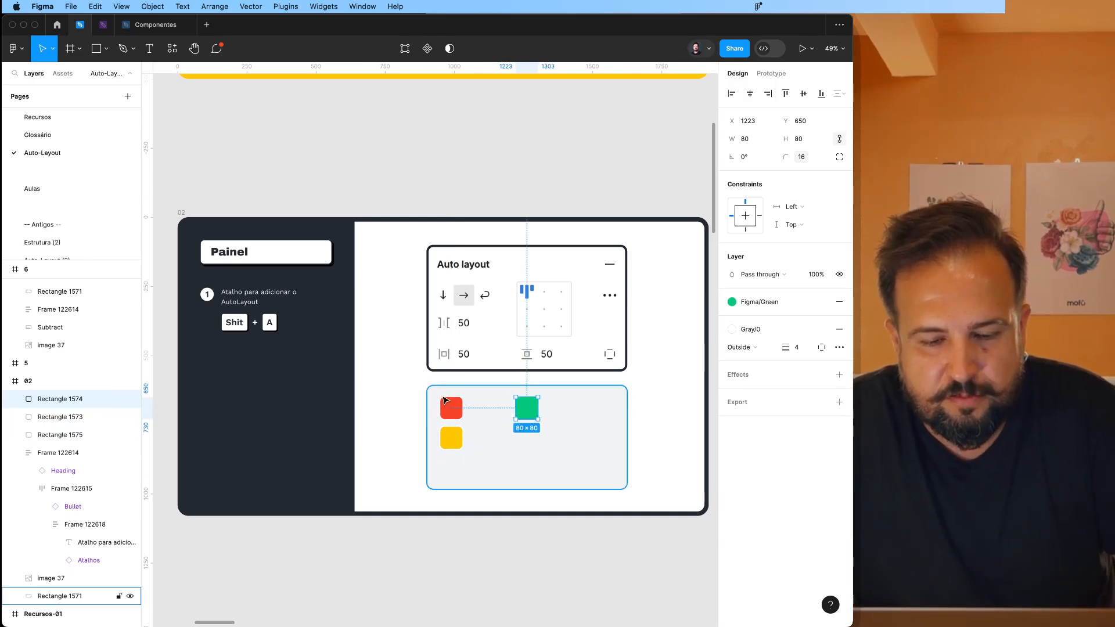
# Step: Undo the changes to the three squares back to their original staggered arrangement and clear the selection
pyautogui.press('super+z')
pyautogui.press('super+z')
pyautogui.press('super+z')
pyautogui.press('super+z')
pyautogui.press('super+z')
pyautogui.press('super+z')
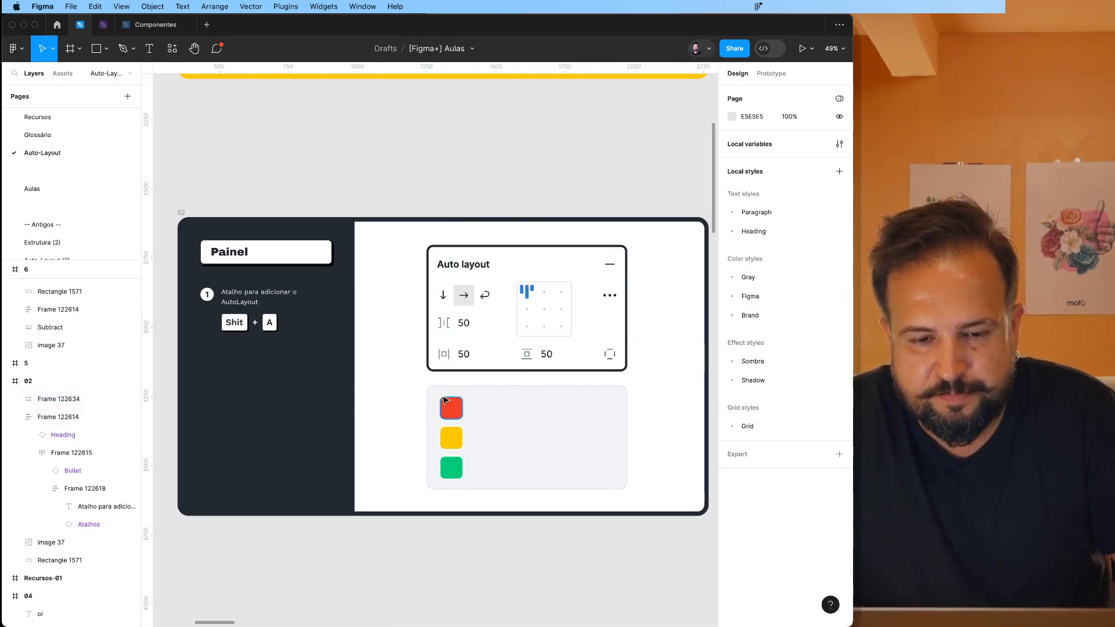
pyautogui.press('super+z')
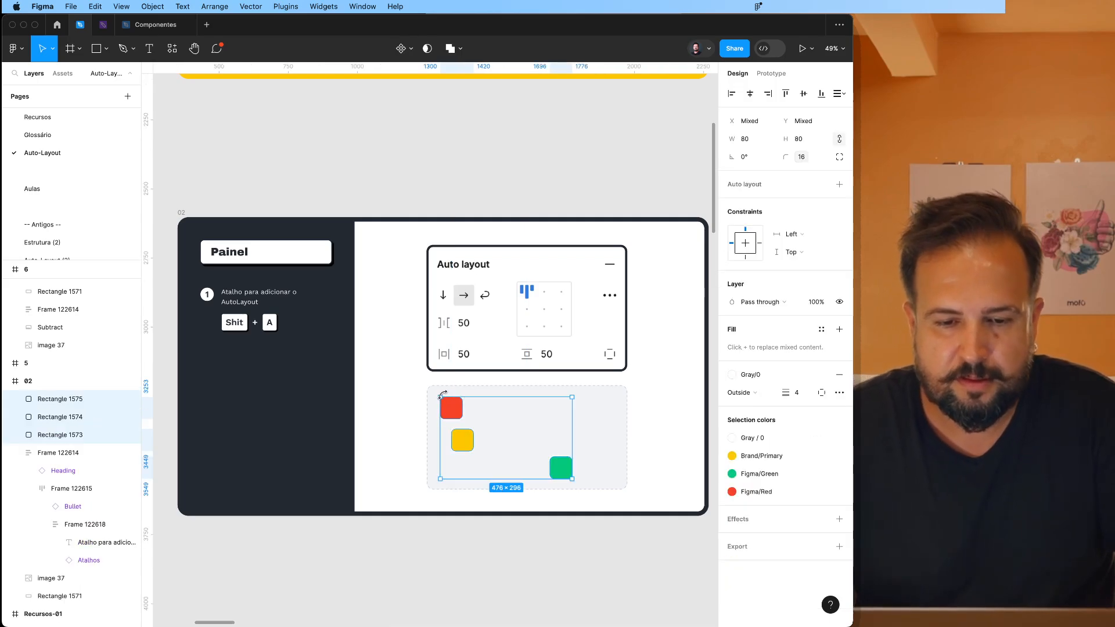
pyautogui.press('Escape')
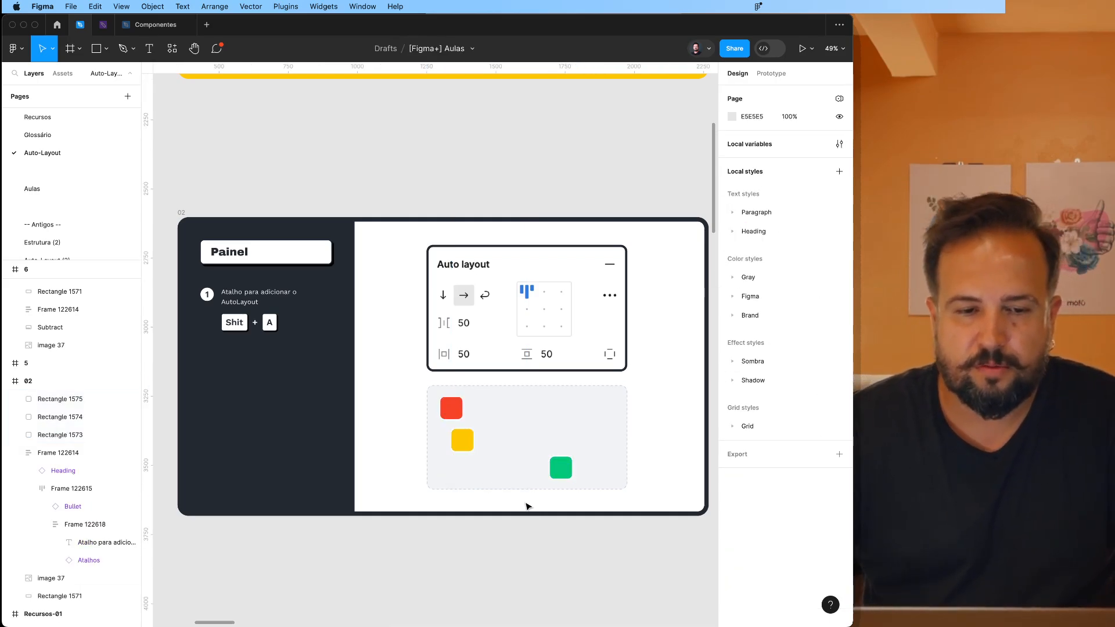
# Step: Move the yellow square to about X 1077, Y 690 and the green square to about X 1264, Y 770
pyautogui.click(468, 446)
pyautogui.moveTo(467, 447); pyautogui.dragTo(491, 427)
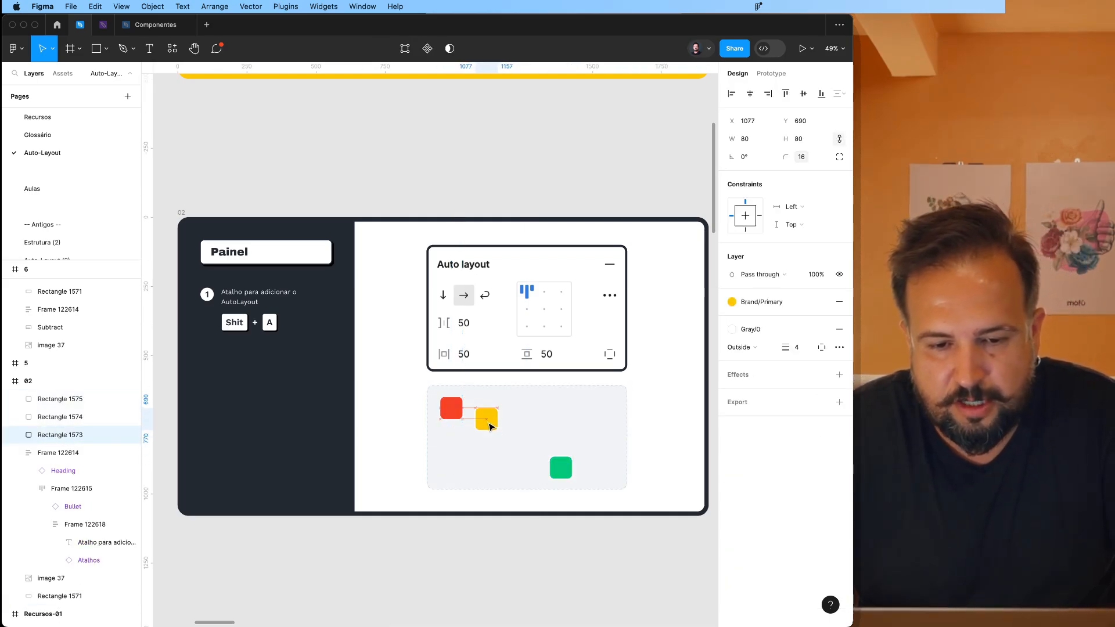
pyautogui.click(556, 475)
pyautogui.moveTo(557, 475); pyautogui.dragTo(534, 449)
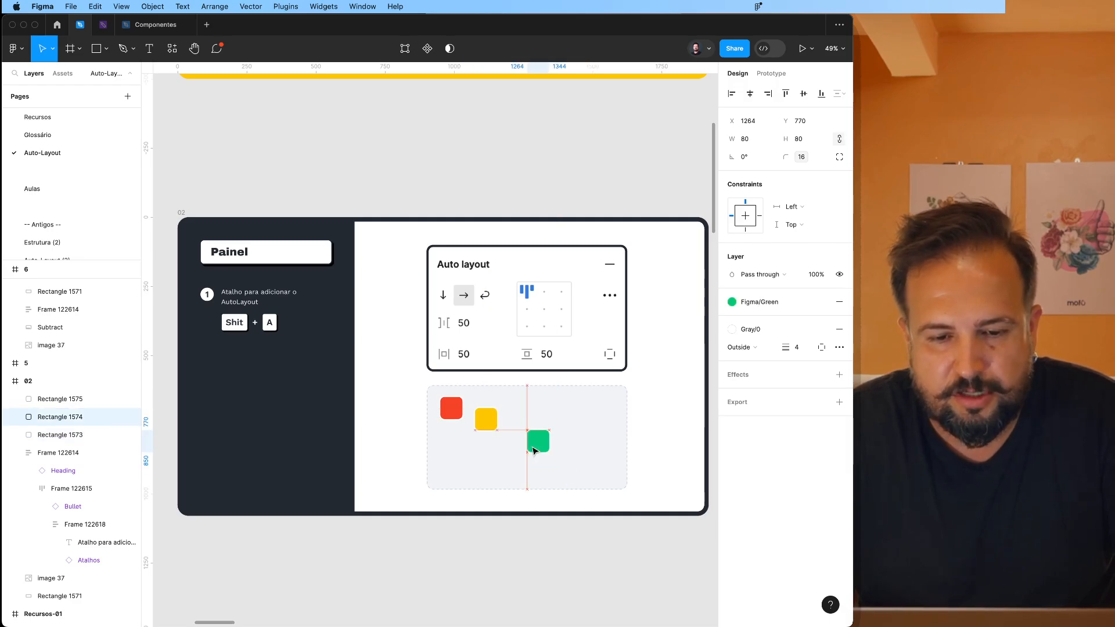
# Step: Try Auto Layout on the three staggered squares and undo it
pyautogui.keyDown('shift'); pyautogui.click(486, 420); pyautogui.keyUp('shift')
pyautogui.keyDown('shift'); pyautogui.click(452, 410); pyautogui.keyUp('shift')
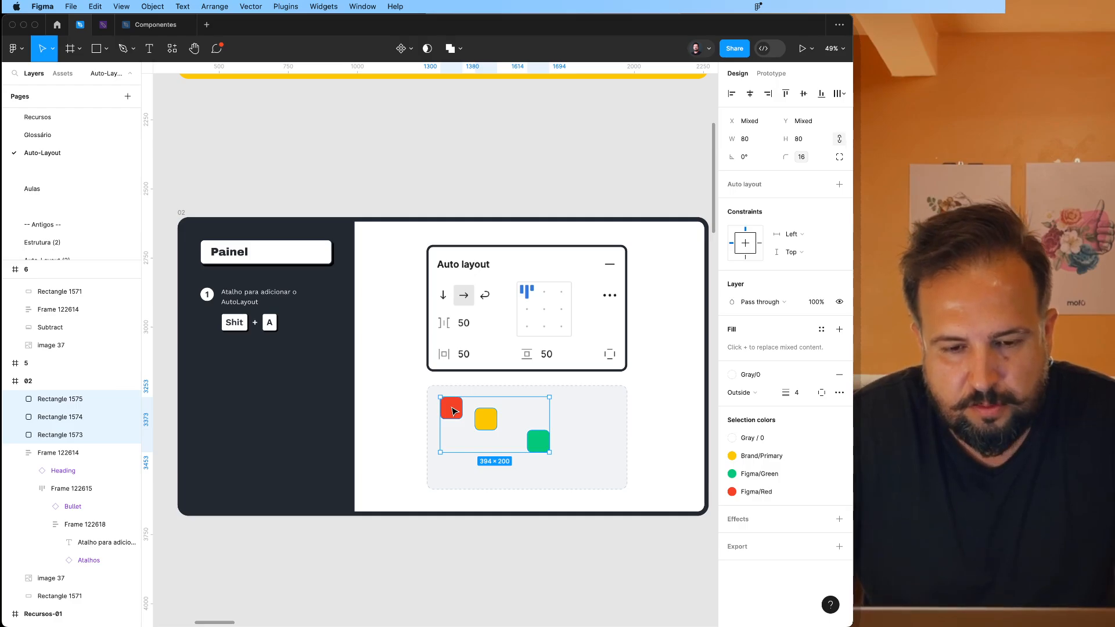
pyautogui.hotkey('shift', 'a')
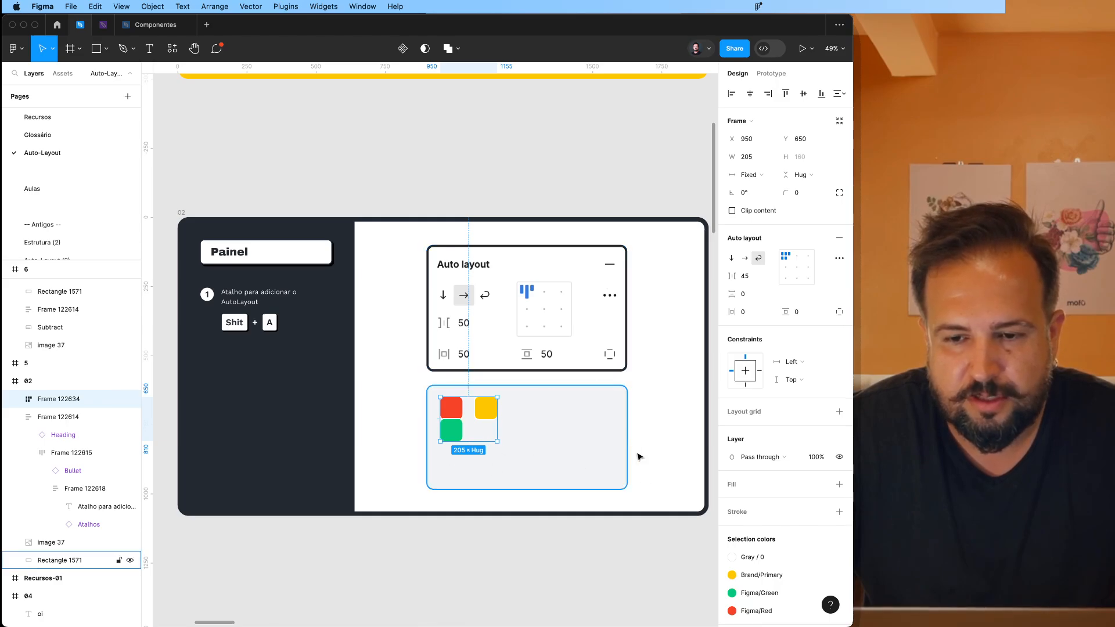
pyautogui.press('super+z')
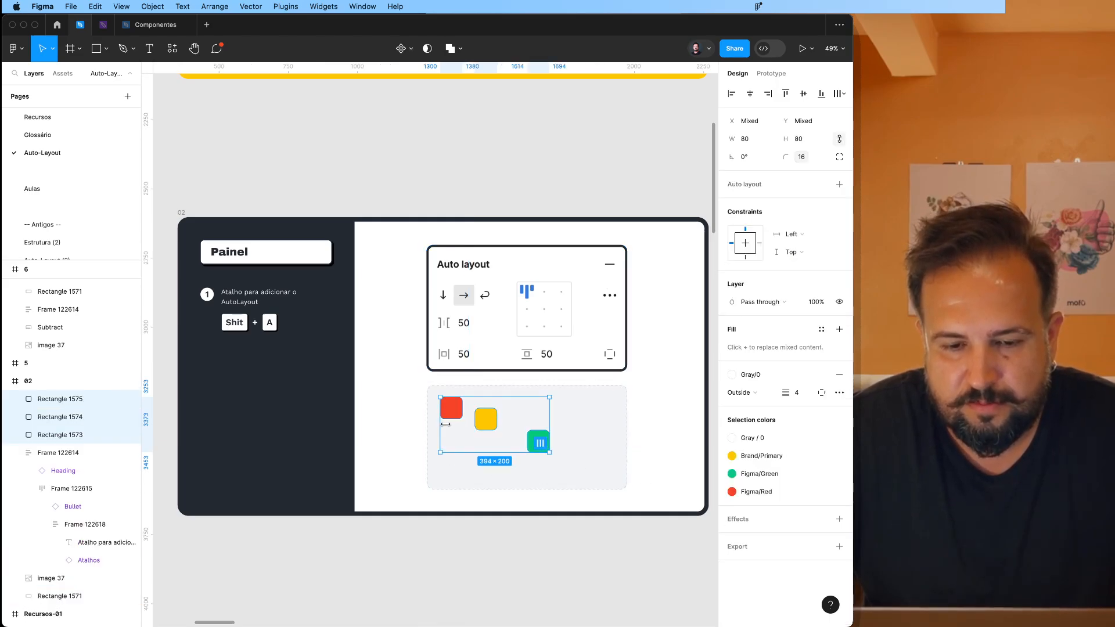
# Step: Align the yellow square with the red one at Y 650 and move the green square to about X 1371, Y 634
pyautogui.click(481, 428)
pyautogui.moveTo(481, 427); pyautogui.dragTo(483, 417)
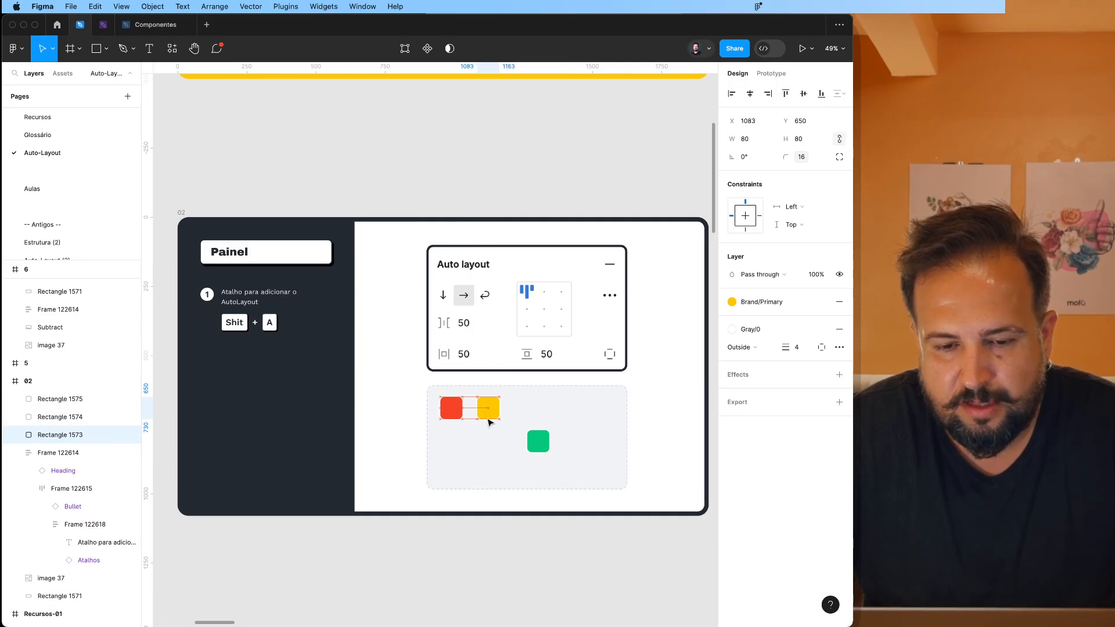
pyautogui.moveTo(538, 441); pyautogui.dragTo(568, 409)
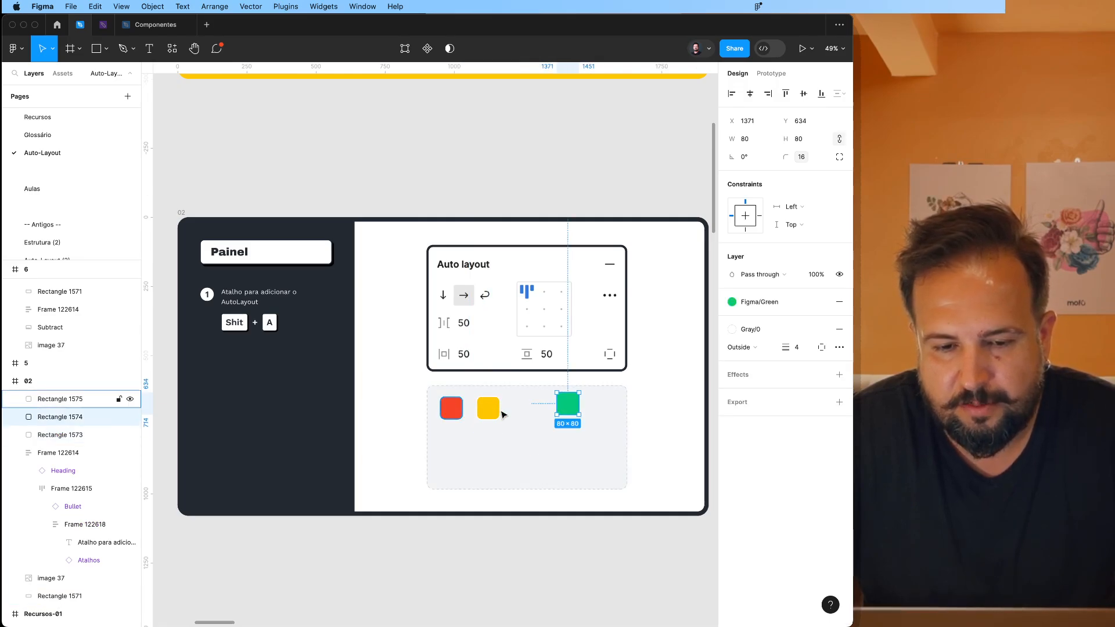
# Step: Add Auto Layout to the three squares in a row and give their frame a left padding of 2
pyautogui.keyDown('shift'); pyautogui.click(488, 410); pyautogui.keyUp('shift')
pyautogui.keyDown('shift'); pyautogui.click(451, 409); pyautogui.keyUp('shift')
pyautogui.hotkey('shift', 'a')
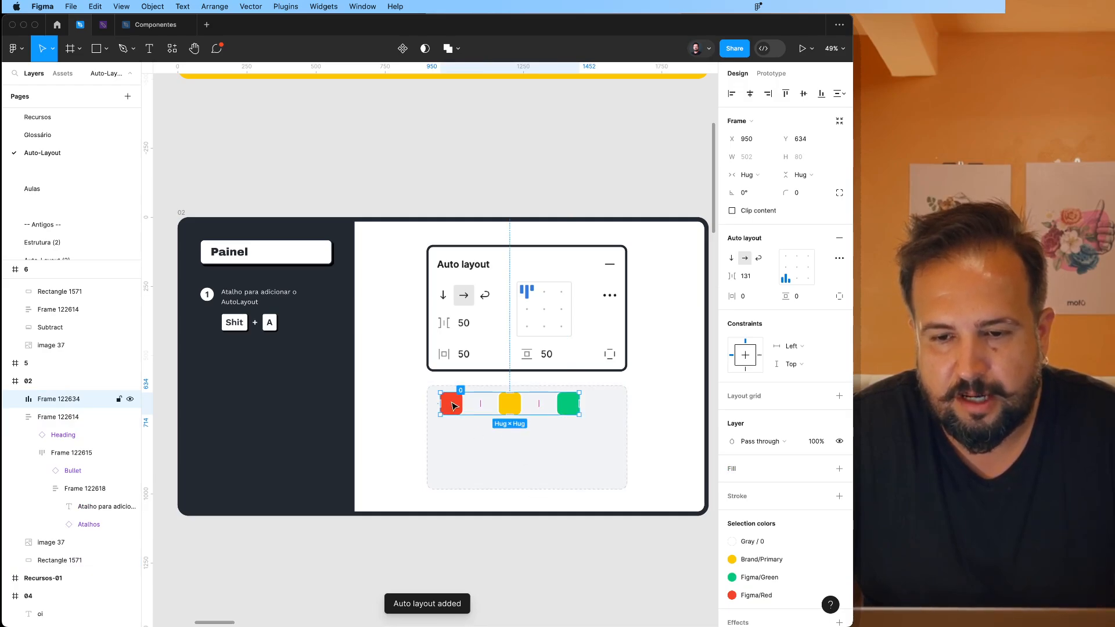
pyautogui.moveTo(453, 403); pyautogui.dragTo(453, 406)
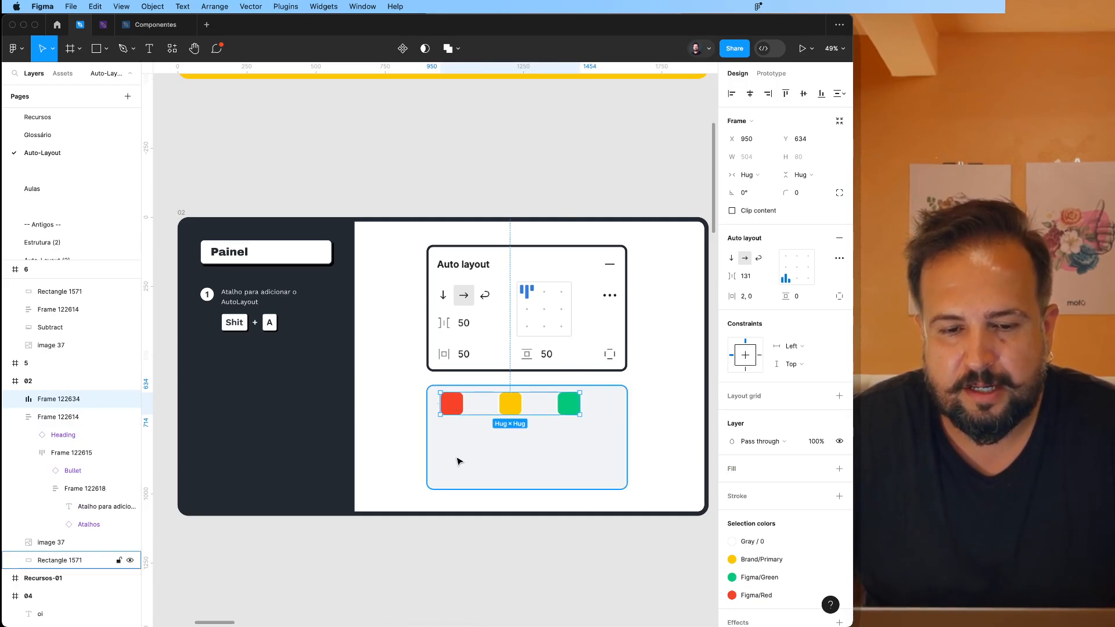
pyautogui.click(534, 560)
# Step: On the "Orientações" slide, draw a circle of about 84 × 84 and insert it between the row's yellow and green squares
pyautogui.hscroll(6, 535, 561)
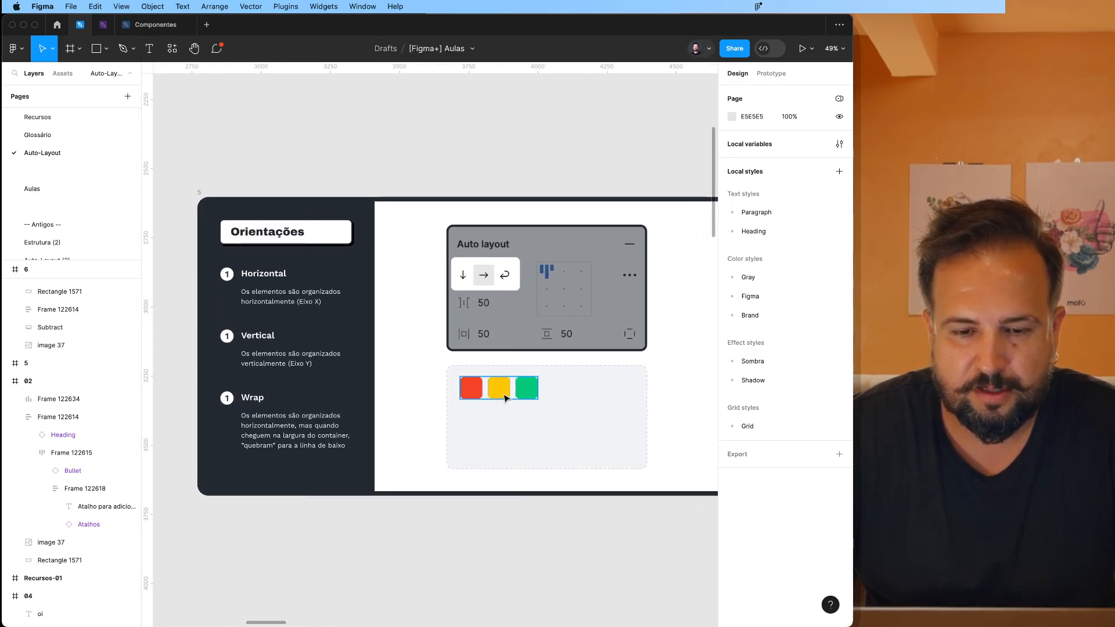
pyautogui.click(506, 397)
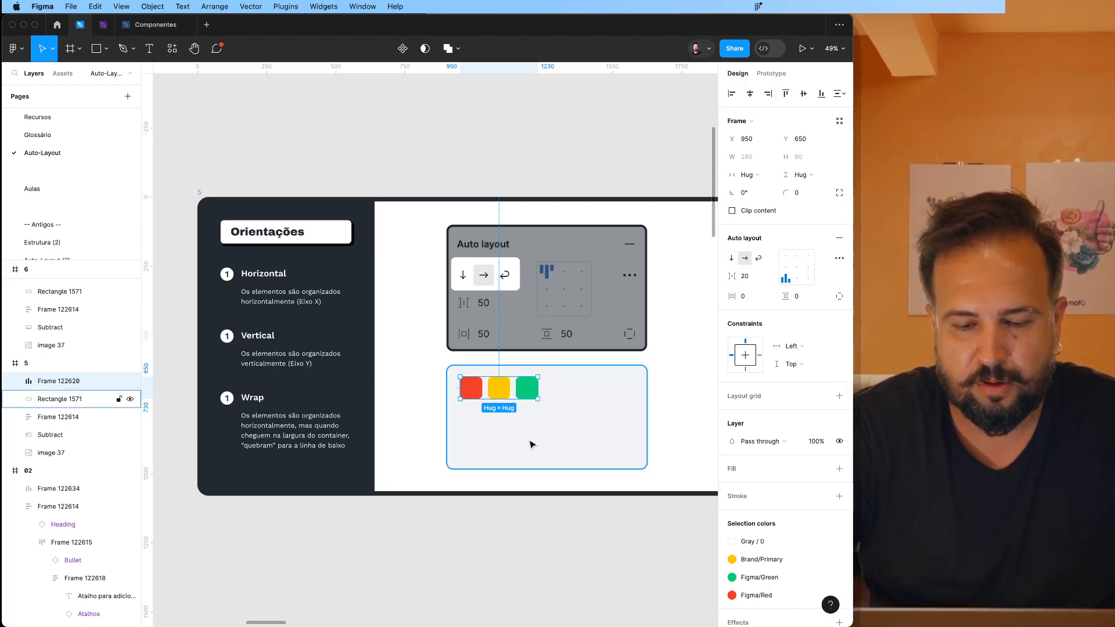
pyautogui.press('o')
pyautogui.moveTo(546, 444); pyautogui.dragTo(519, 394)
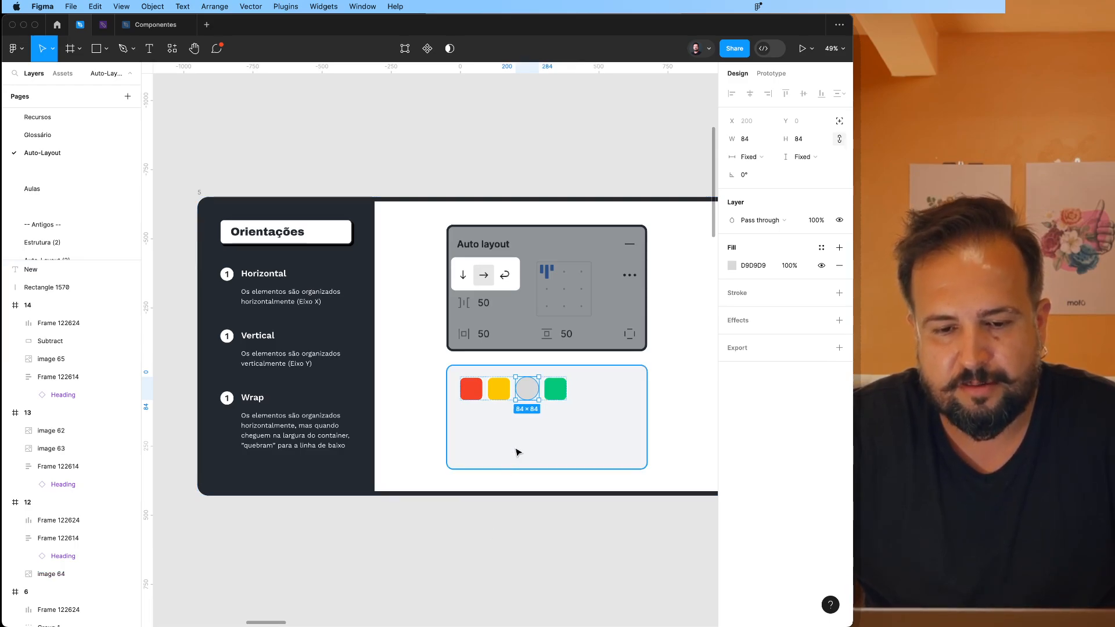
# Step: Delete the gray circle from the row of squares on the "Orientações" slide
pyautogui.click(525, 391)
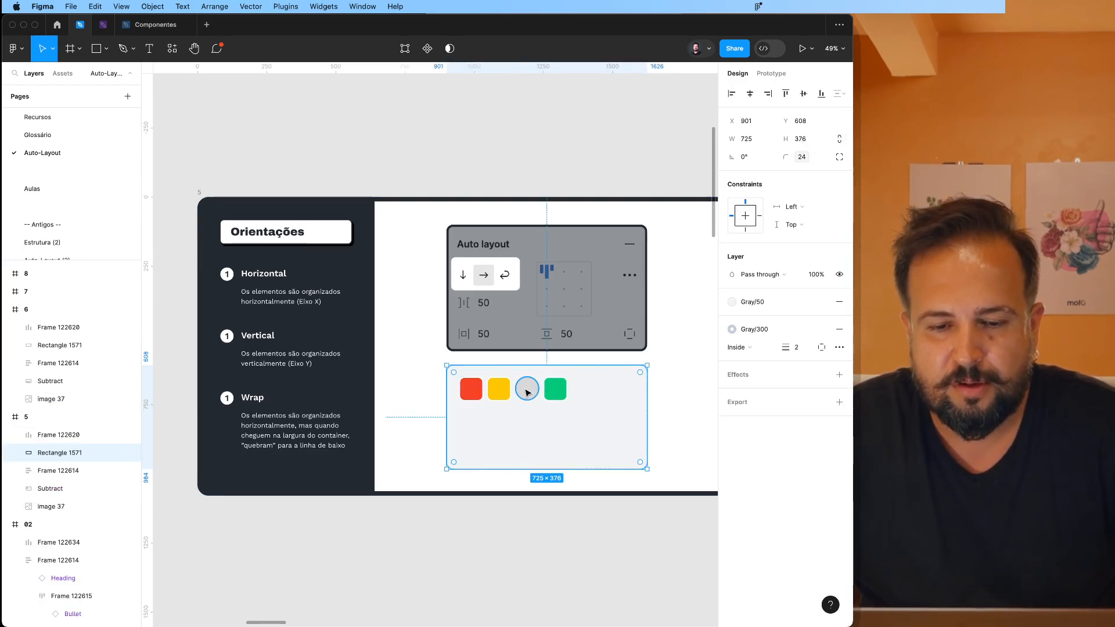
pyautogui.press('BackSpace')
pyautogui.click(525, 408)
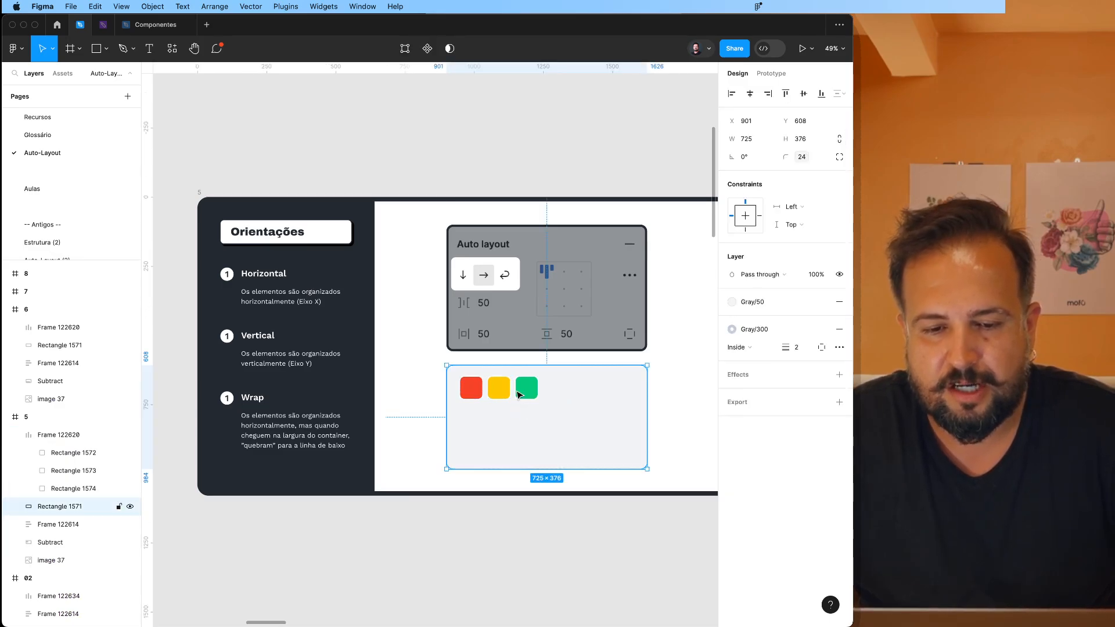
pyautogui.doubleClick(521, 392)
pyautogui.click(531, 423)
# Step: Switch the squares' Auto Layout direction to vertical, followed by wrap
pyautogui.click(504, 387)
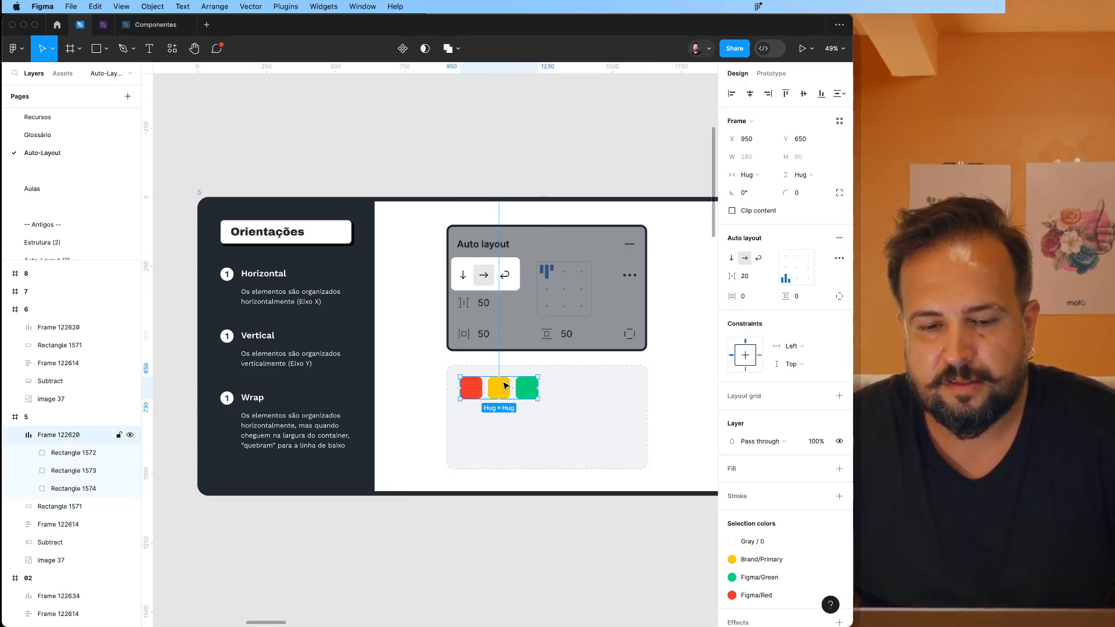
pyautogui.click(733, 258)
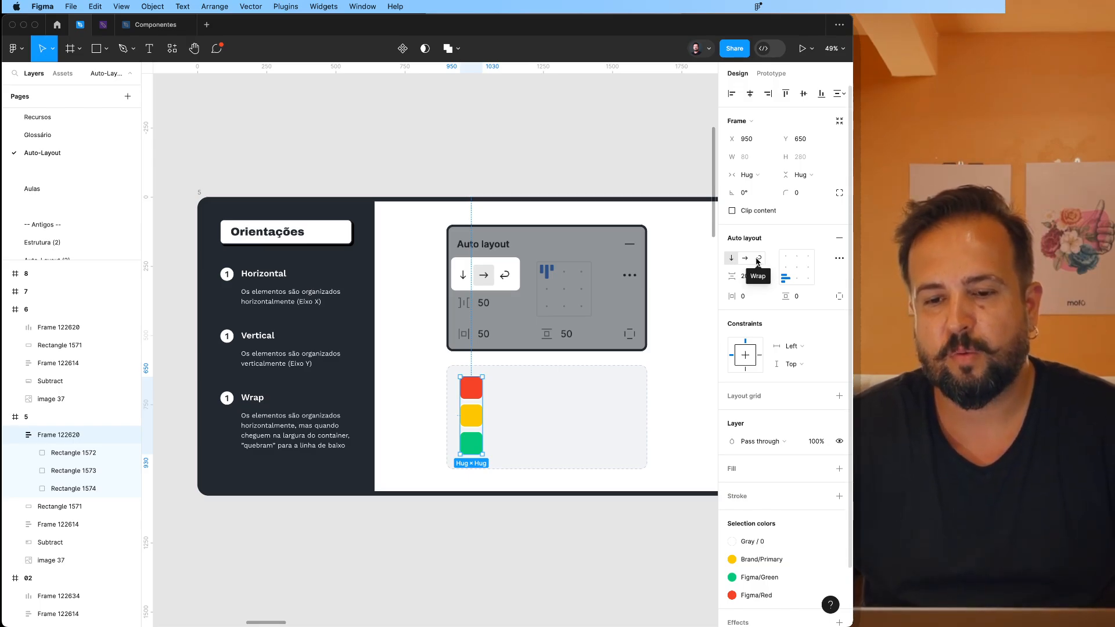
pyautogui.click(758, 259)
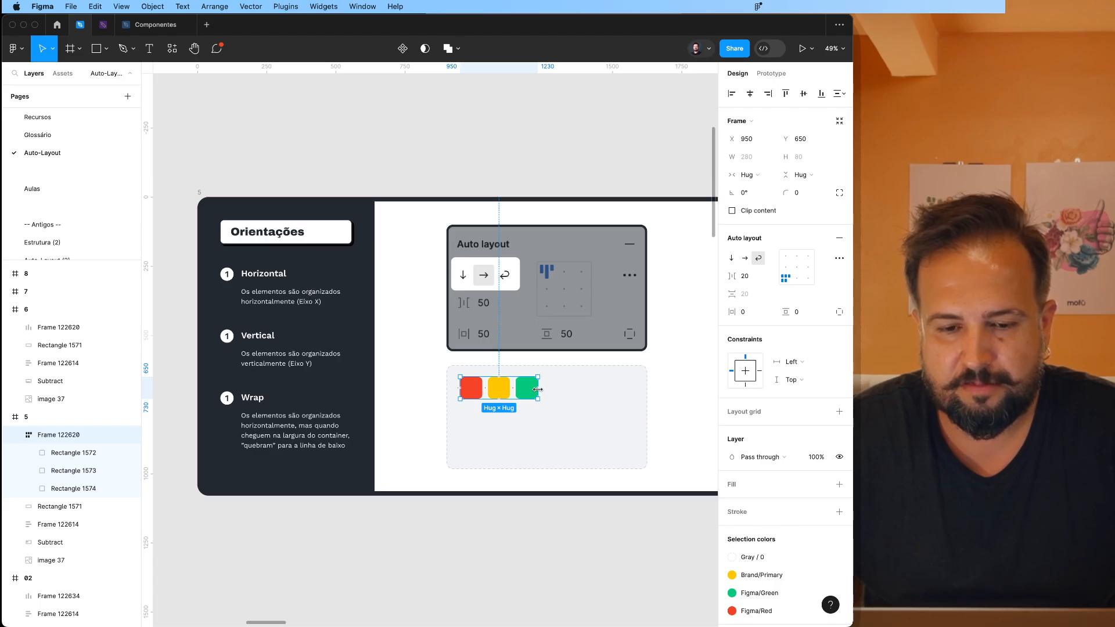
# Step: Narrow the squares' wrap frame to a width of about 250 and duplicate the green square inside it
pyautogui.moveTo(538, 389)
pyautogui.mouseDown()
pyautogui.moveTo(632, 390)
pyautogui.moveTo(531, 390)
pyautogui.mouseUp()
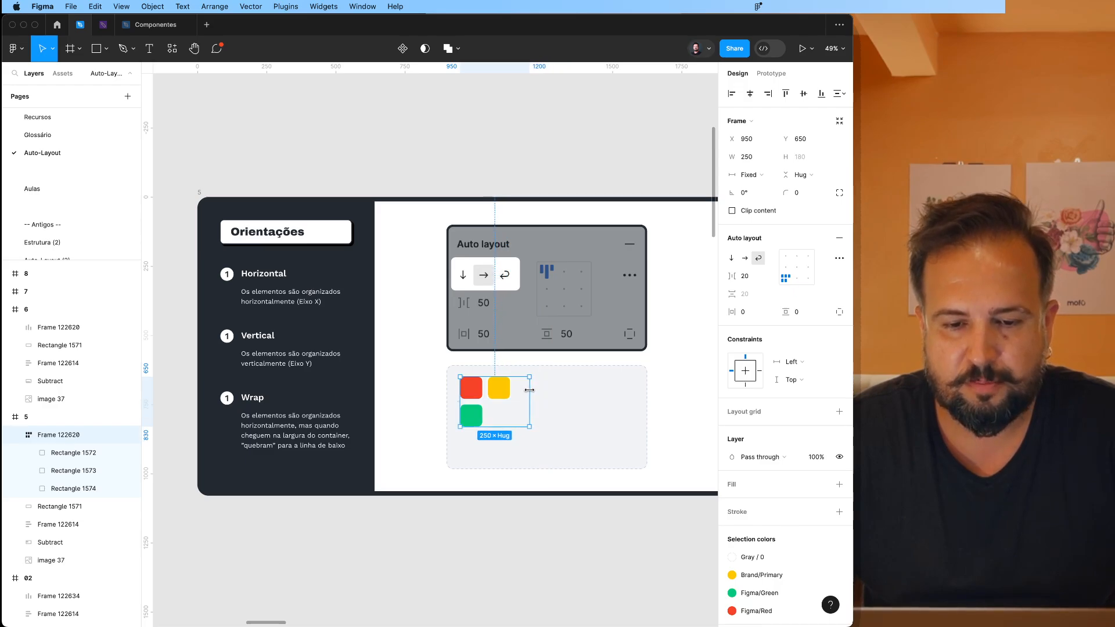
pyautogui.click(477, 415)
pyautogui.press('cmd+d')
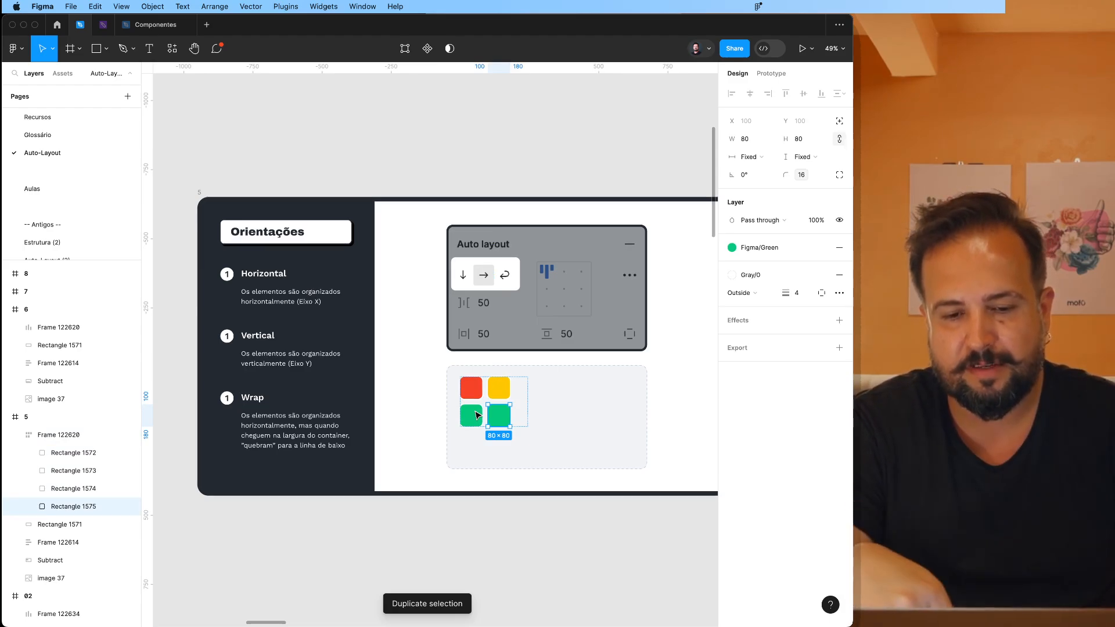
# Step: Duplicate the green square three more times inside the wrap frame and widen the frame to about 359
pyautogui.press('cmd+d')
pyautogui.press('super+d')
pyautogui.press('super+d')
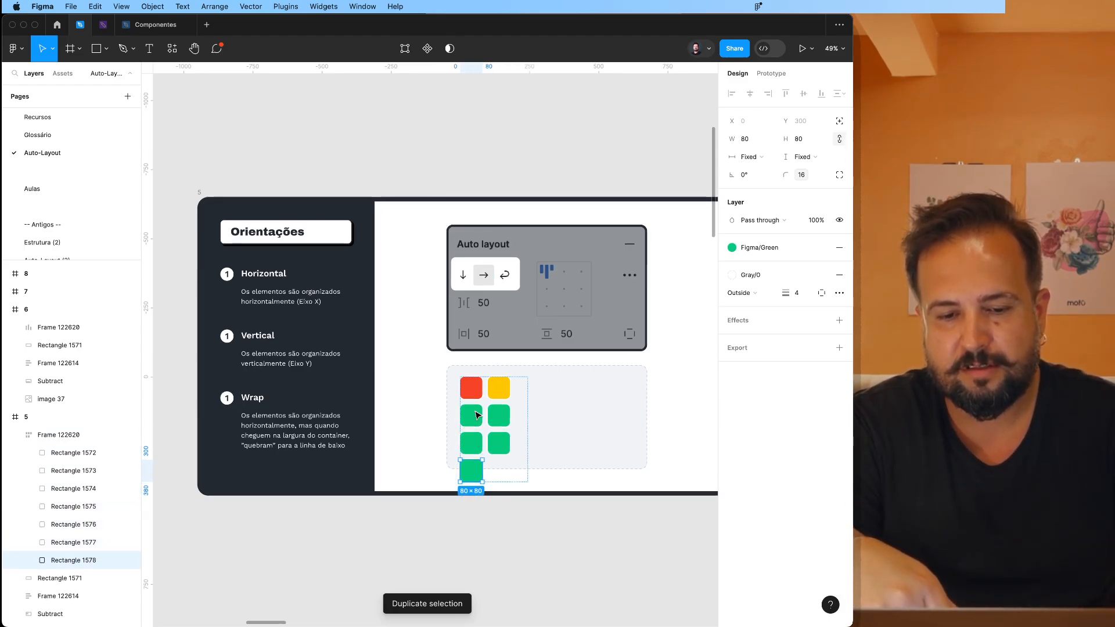
pyautogui.hotkey('shift', 'Return')
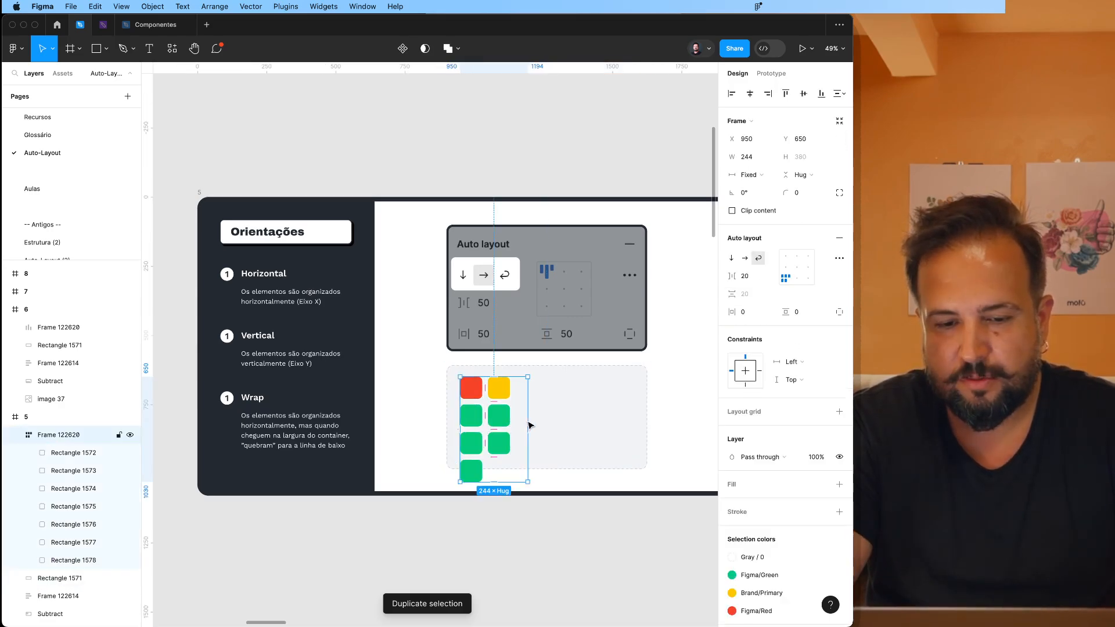
pyautogui.moveTo(556, 424)
pyautogui.mouseDown()
pyautogui.moveTo(618, 427)
pyautogui.moveTo(559, 418)
pyautogui.mouseUp()
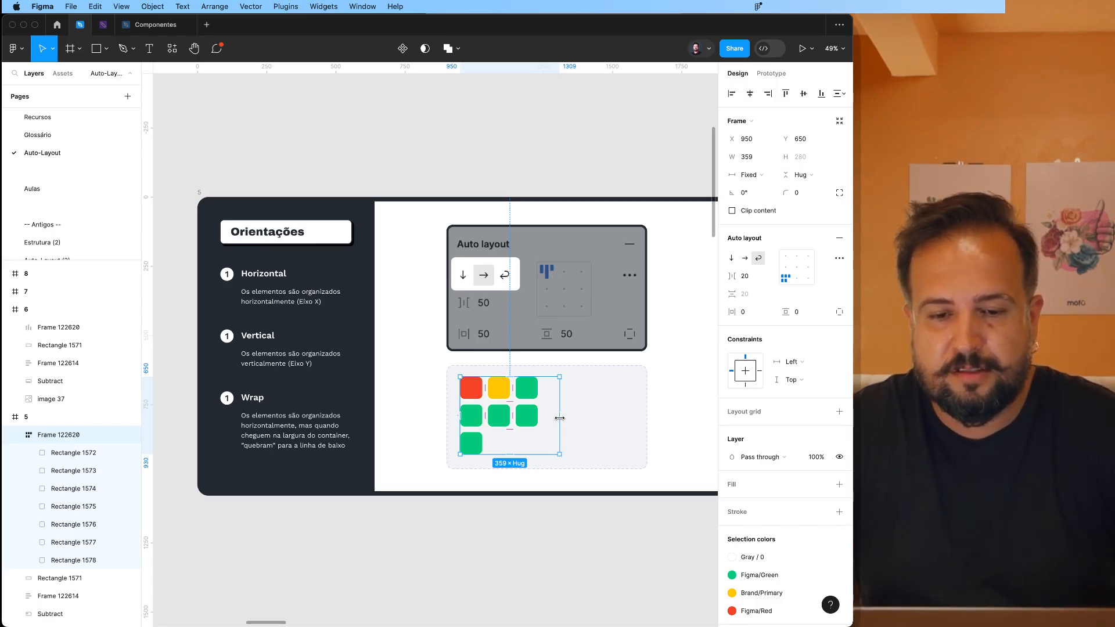
pyautogui.click(610, 478)
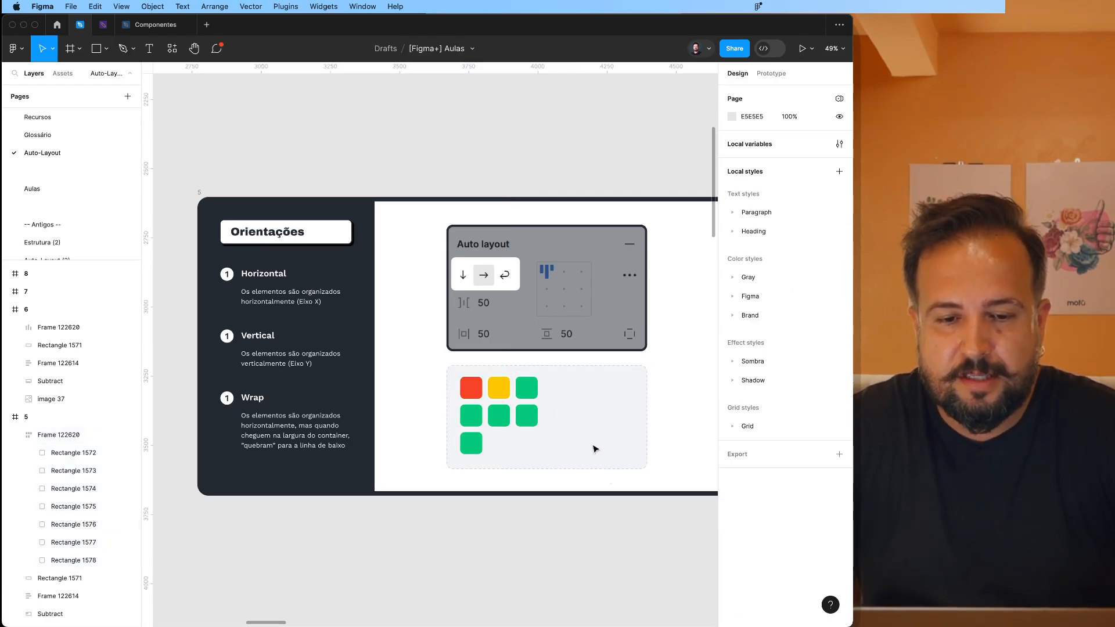
# Step: Cycle the squares' Auto Layout direction between horizontal and vertical, ending on wrap
pyautogui.click(528, 388)
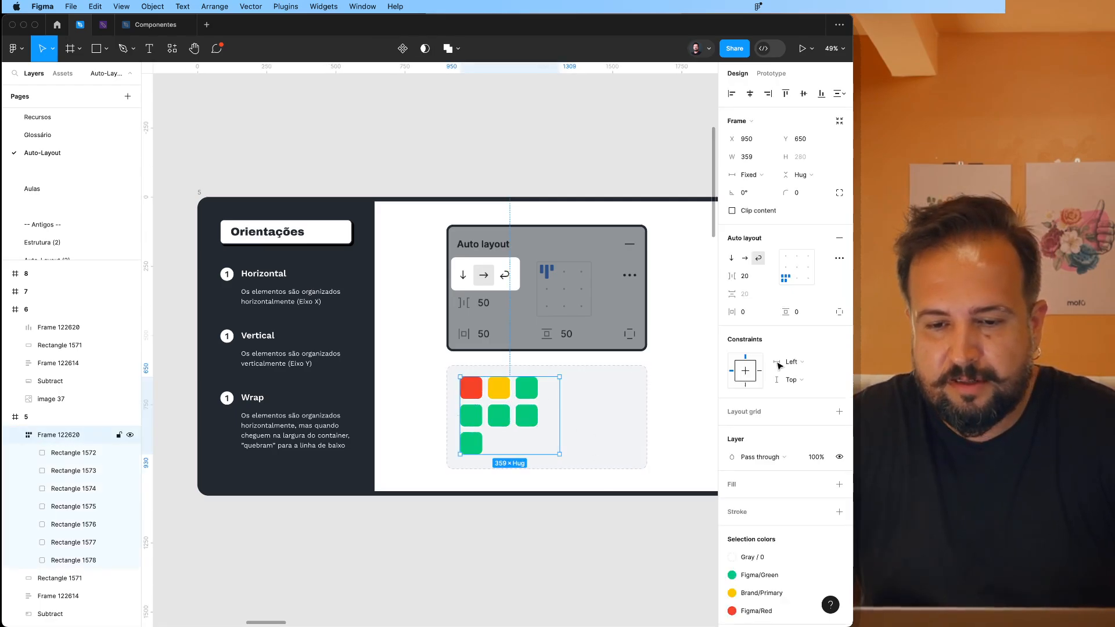
pyautogui.click(744, 259)
pyautogui.click(732, 259)
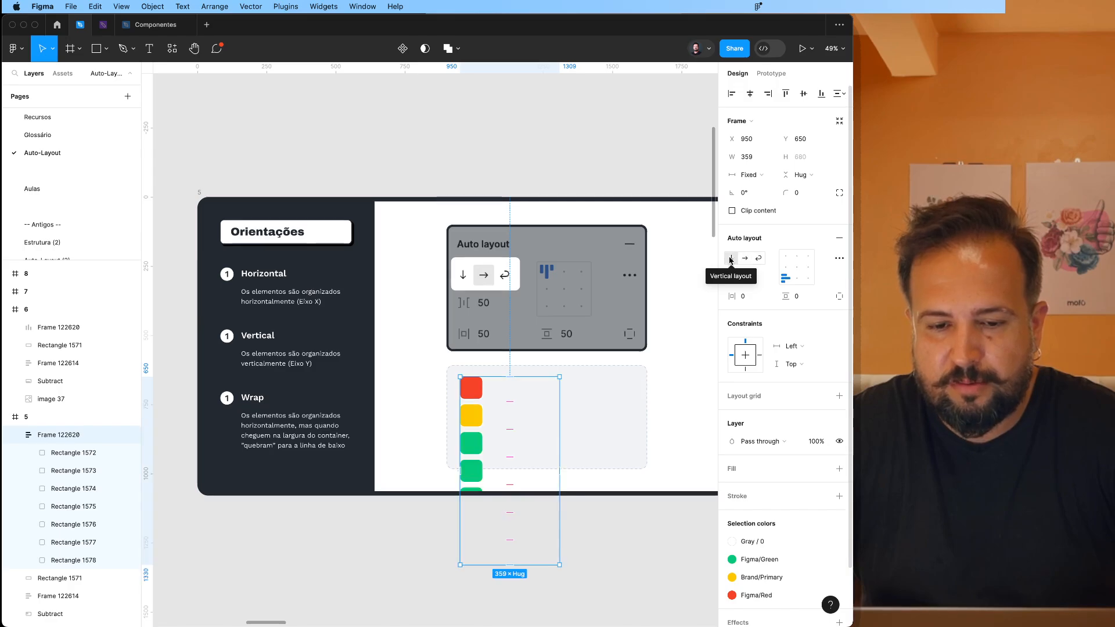
pyautogui.click(745, 259)
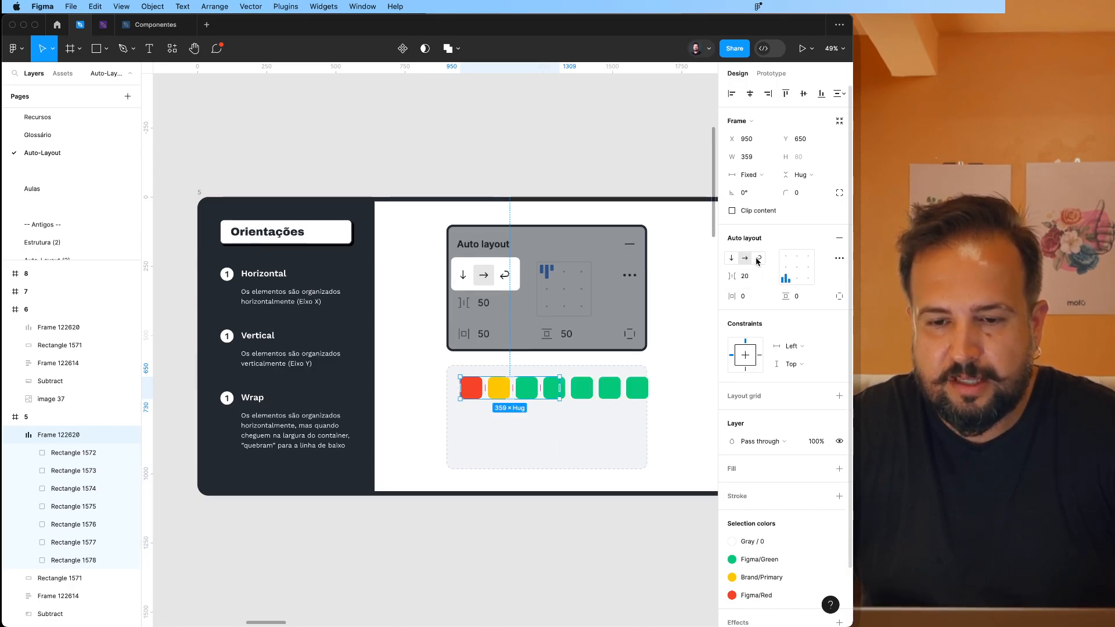
pyautogui.click(758, 259)
pyautogui.click(744, 259)
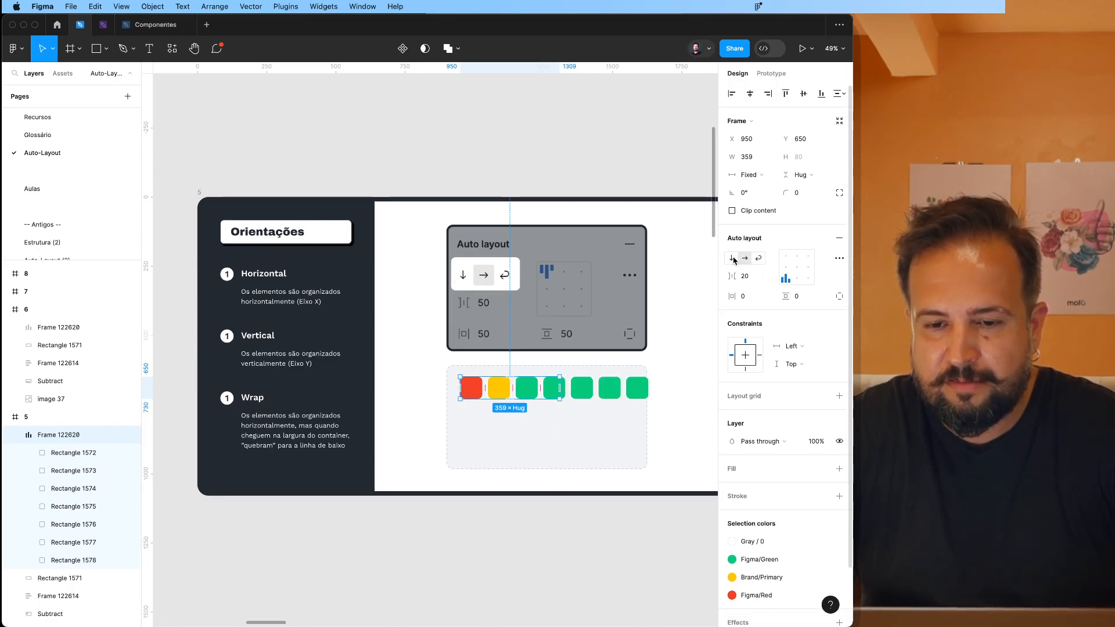
pyautogui.click(732, 259)
pyautogui.click(744, 258)
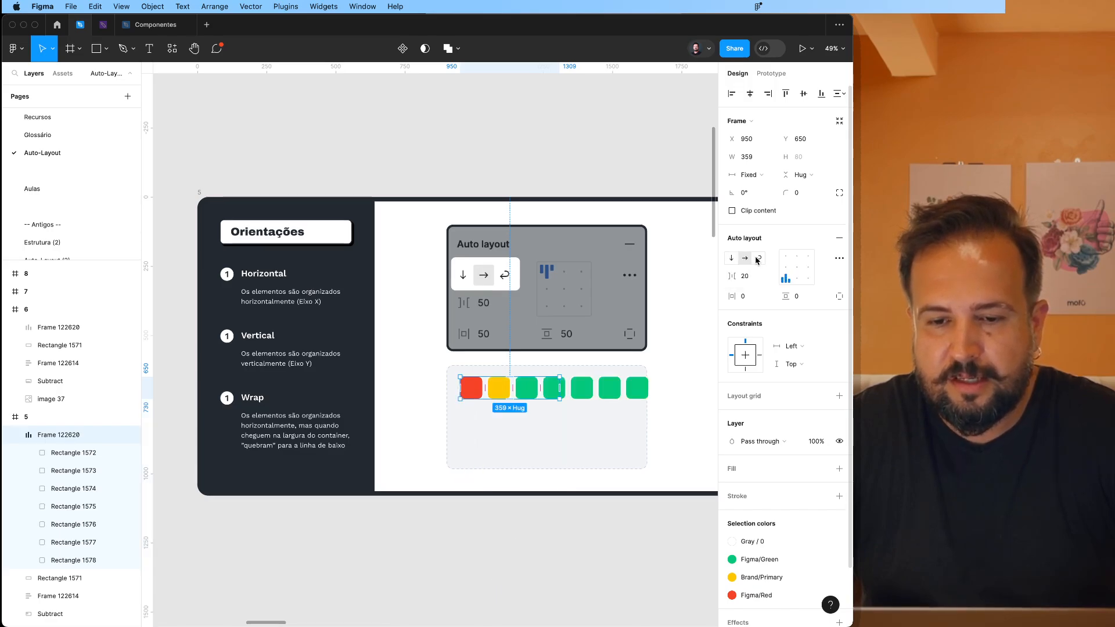
pyautogui.click(758, 259)
# Step: On the "Espaçamento" slide, adjust the squares' horizontal gap in increments and set it to 50
pyautogui.hscroll(2, 660, 388)
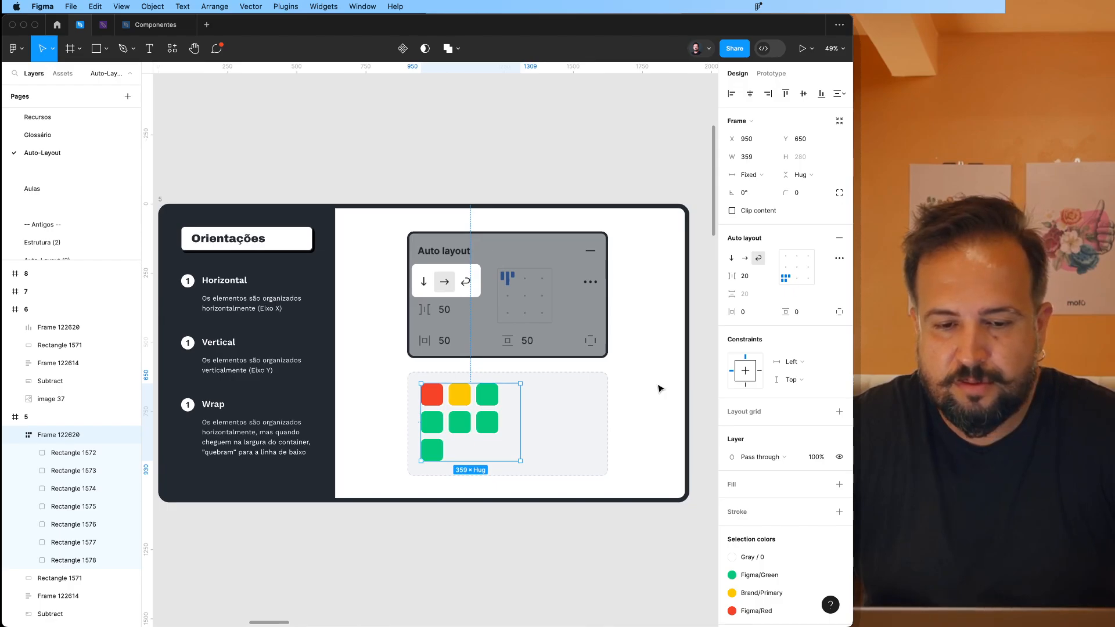
pyautogui.hscroll(10, 661, 388)
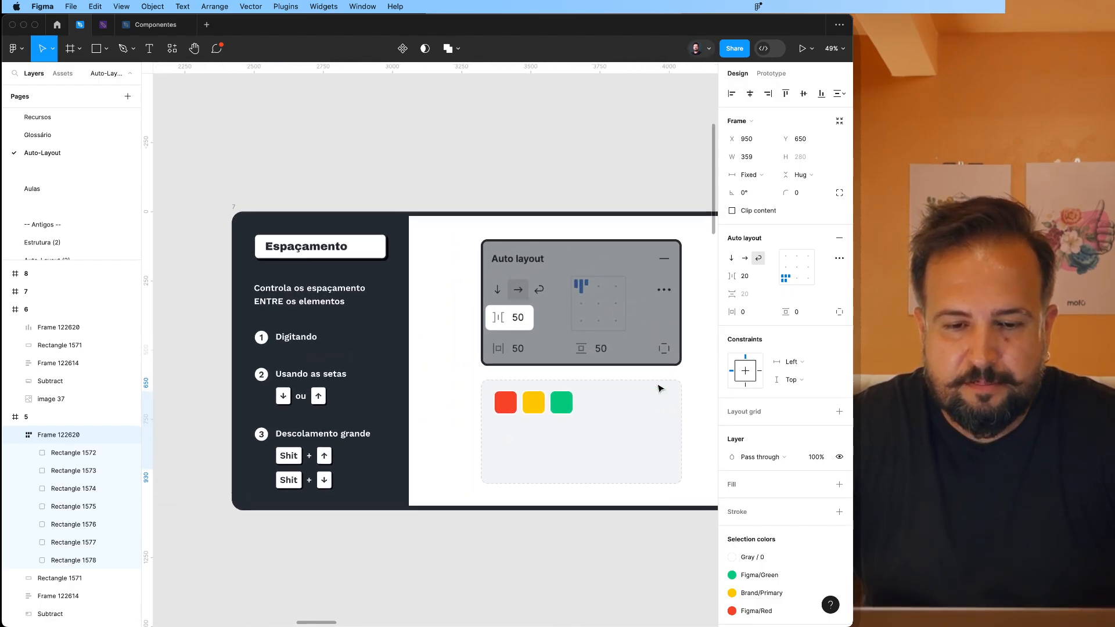
pyautogui.hscroll(3, 660, 388)
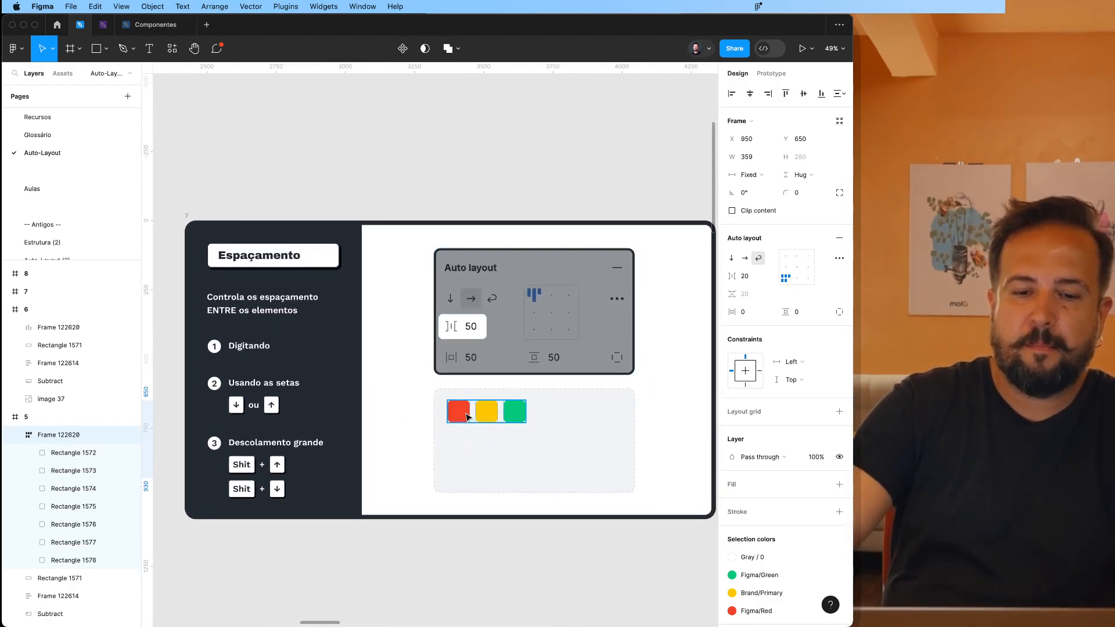
pyautogui.click(466, 416)
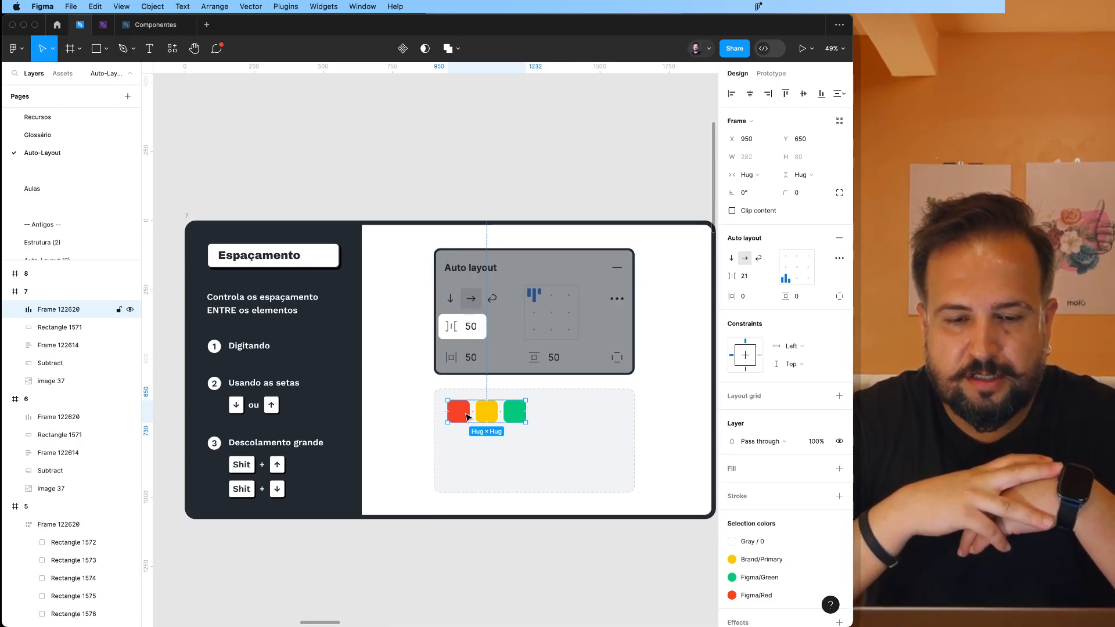
pyautogui.click(763, 279)
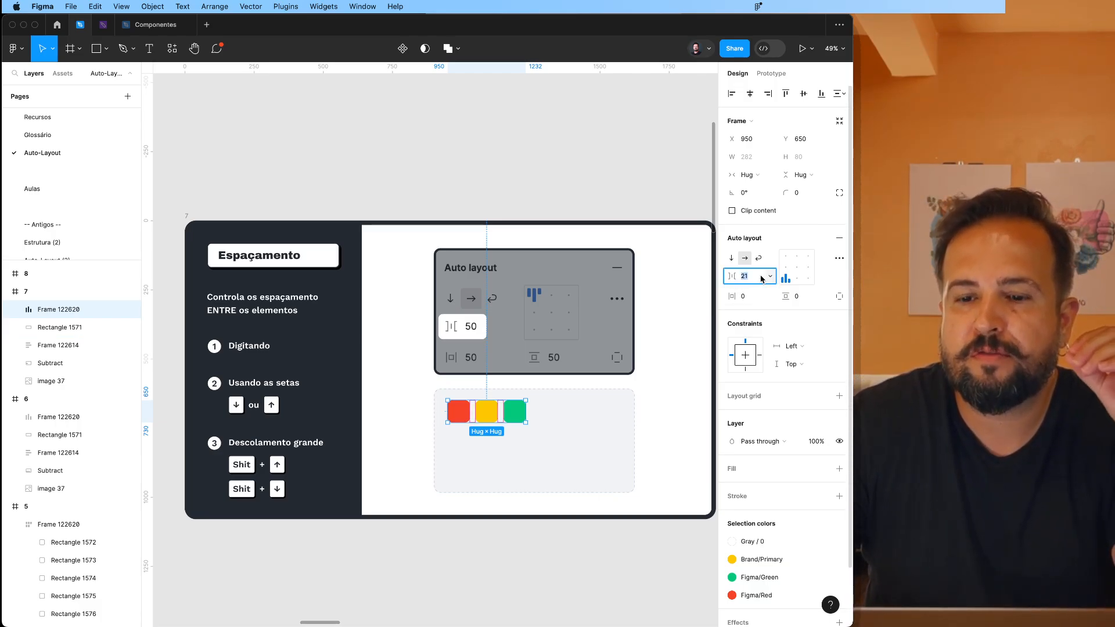
pyautogui.press('Up')
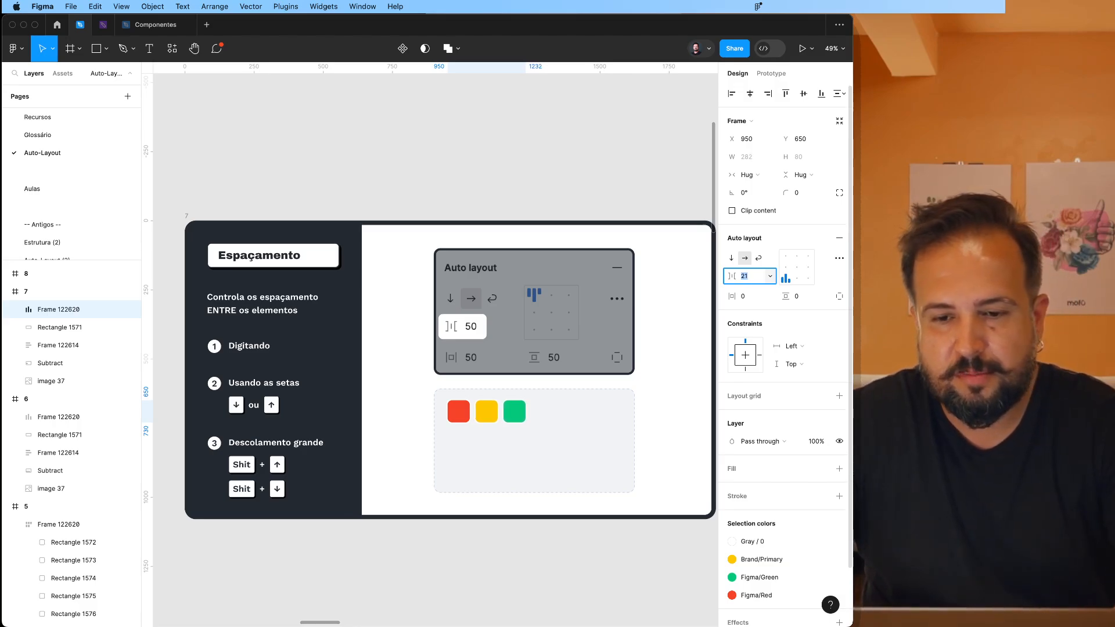
pyautogui.press('Down')
pyautogui.press('Down')
pyautogui.press('Down')
pyautogui.press('Down')
pyautogui.press('Down')
pyautogui.press('Down')
pyautogui.press('Down')
pyautogui.press('Down')
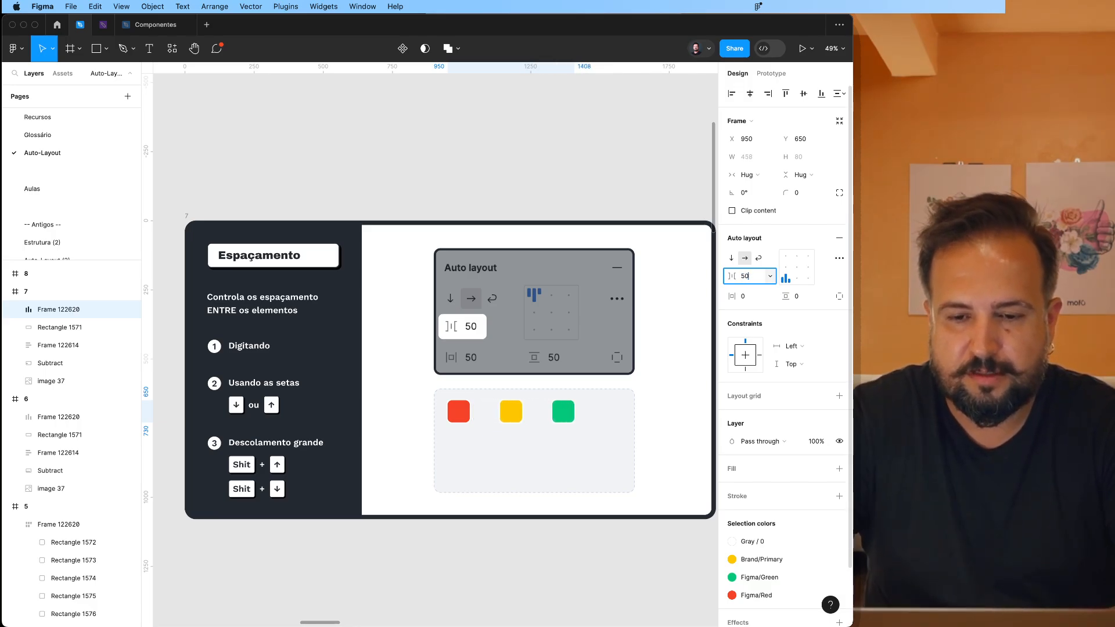
pyautogui.press('Return')
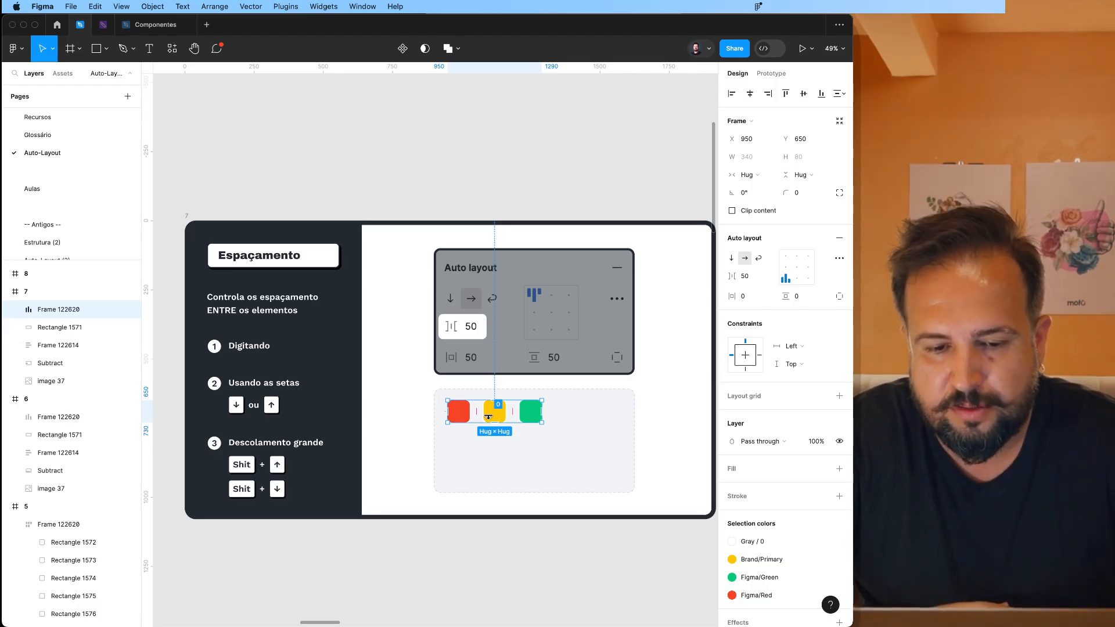
# Step: Widen the gap between the "Espaçamento" squares to about 115 directly on the canvas
pyautogui.scroll(5, 486, 419)
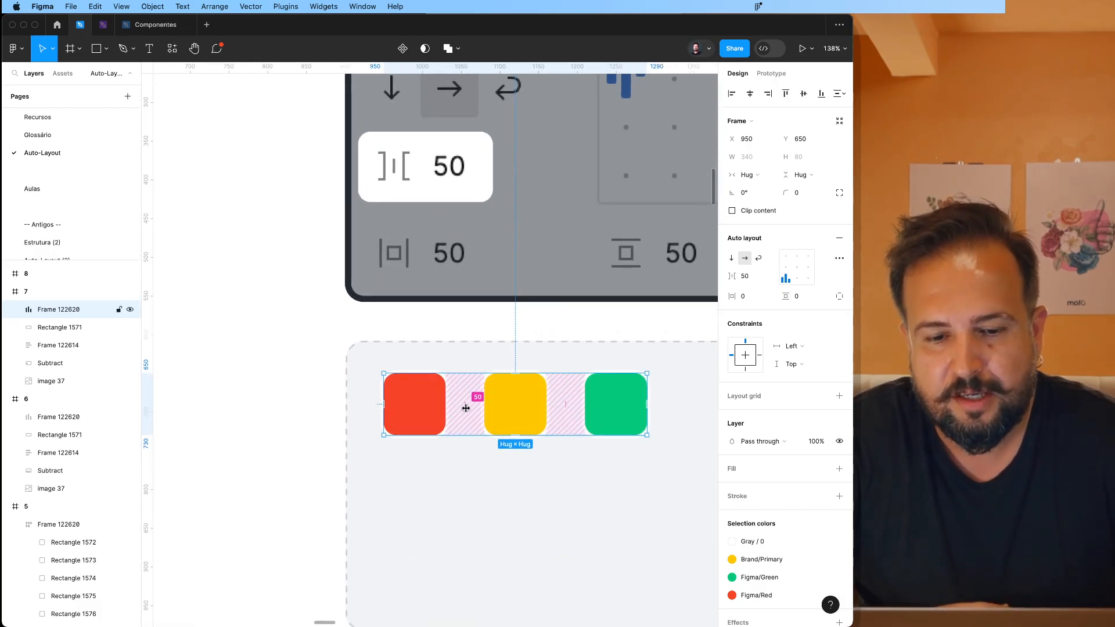
pyautogui.moveTo(472, 408)
pyautogui.mouseDown()
pyautogui.moveTo(523, 401)
pyautogui.moveTo(463, 403)
pyautogui.moveTo(515, 399)
pyautogui.moveTo(472, 400)
pyautogui.moveTo(501, 399)
pyautogui.moveTo(477, 401)
pyautogui.moveTo(492, 406)
pyautogui.mouseUp()
pyautogui.scroll(-5, 493, 458)
pyautogui.scroll(-3, 493, 461)
pyautogui.scroll(-3, 493, 461)
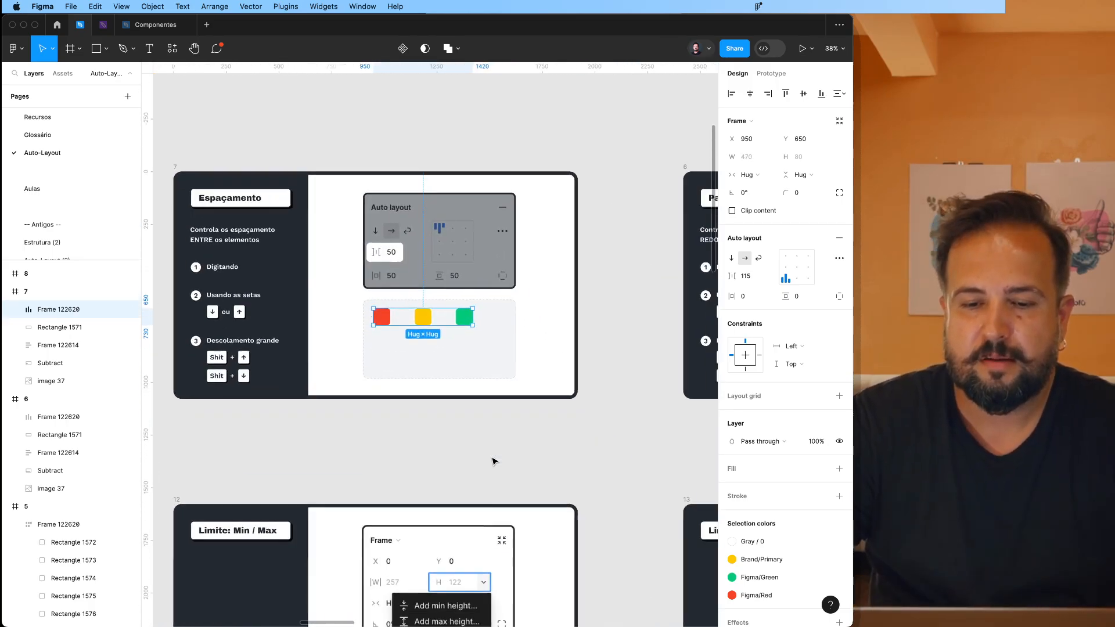
# Step: Widen the frame around the "Espaçamento" squares to a fixed width of about 630
pyautogui.hscroll(5, 493, 461)
pyautogui.hscroll(-8, 494, 462)
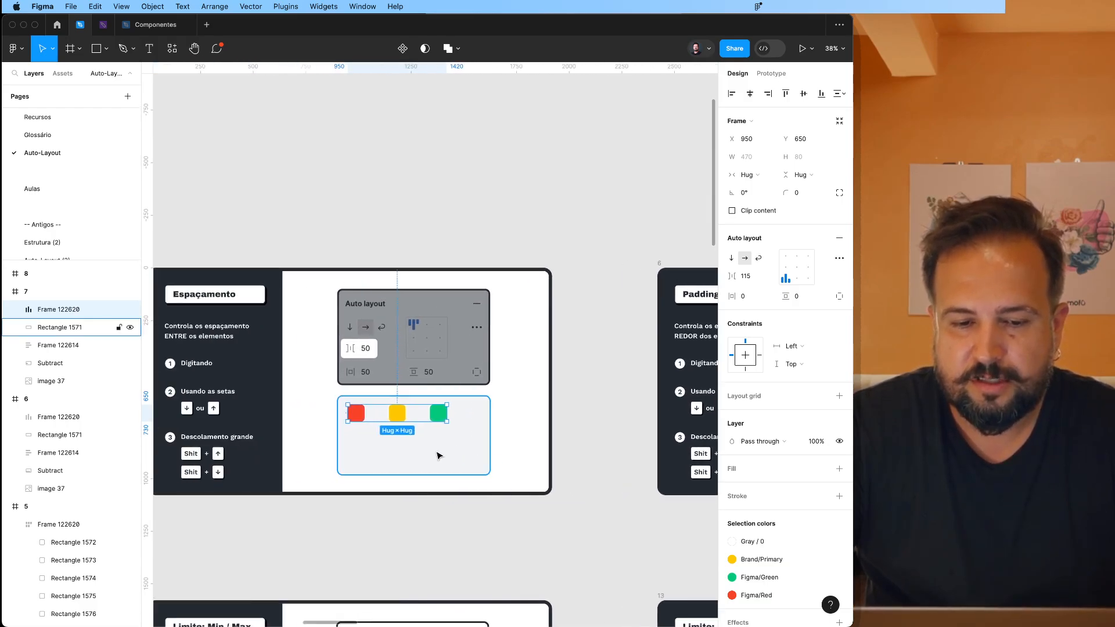
pyautogui.scroll(5, 405, 495)
pyautogui.scroll(1, 426, 453)
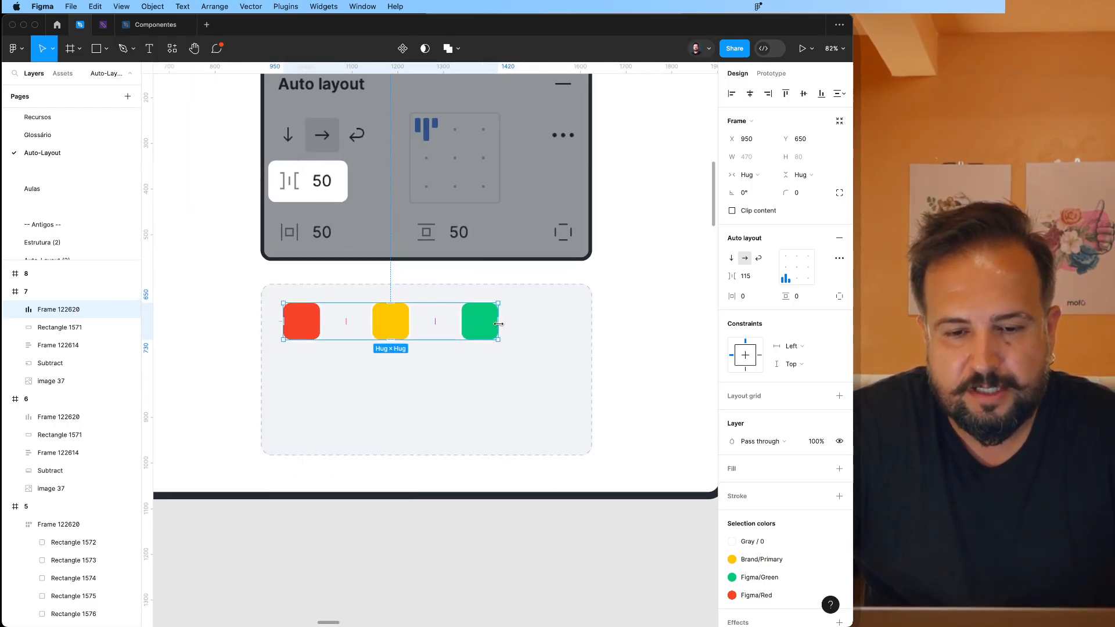
pyautogui.moveTo(498, 324); pyautogui.dragTo(571, 323)
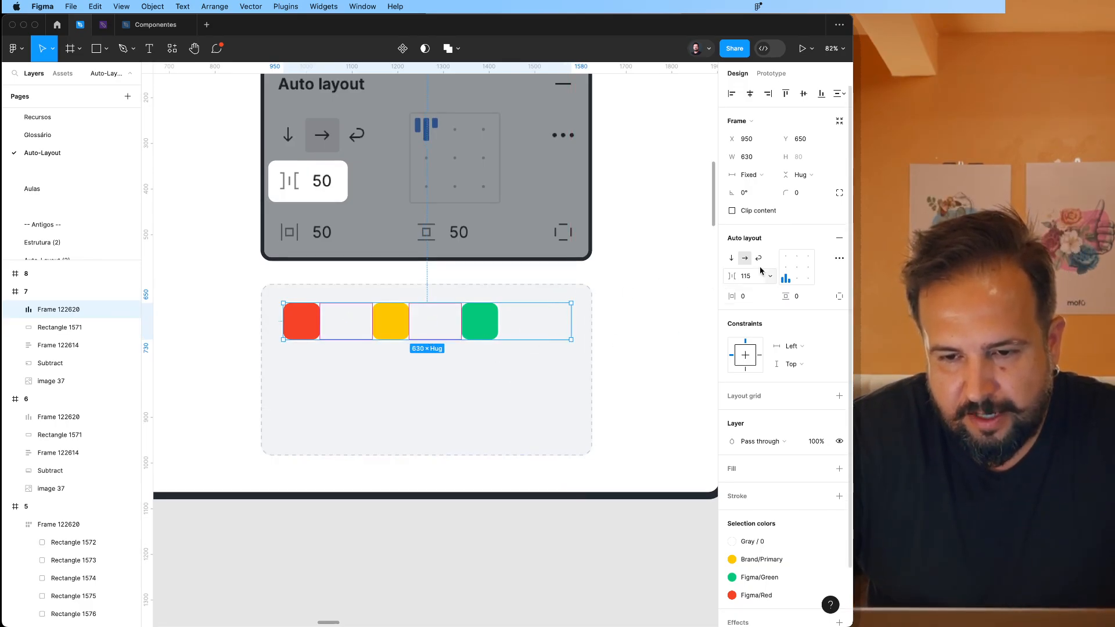
# Step: Increase the horizontal gap between the squares to 195, using large increments followed by small ones
pyautogui.hotkey('shift', 'Up')
pyautogui.hotkey('shift', 'Up')
pyautogui.hotkey('shift', 'Up')
pyautogui.hotkey('shift', 'Up')
pyautogui.hotkey('shift', 'Up')
pyautogui.hotkey('shift', 'Up')
pyautogui.hotkey('shift', 'Up')
pyautogui.hotkey('shift', 'Up')
pyautogui.hotkey('shift', 'Up')
pyautogui.hotkey('shift', 'Up')
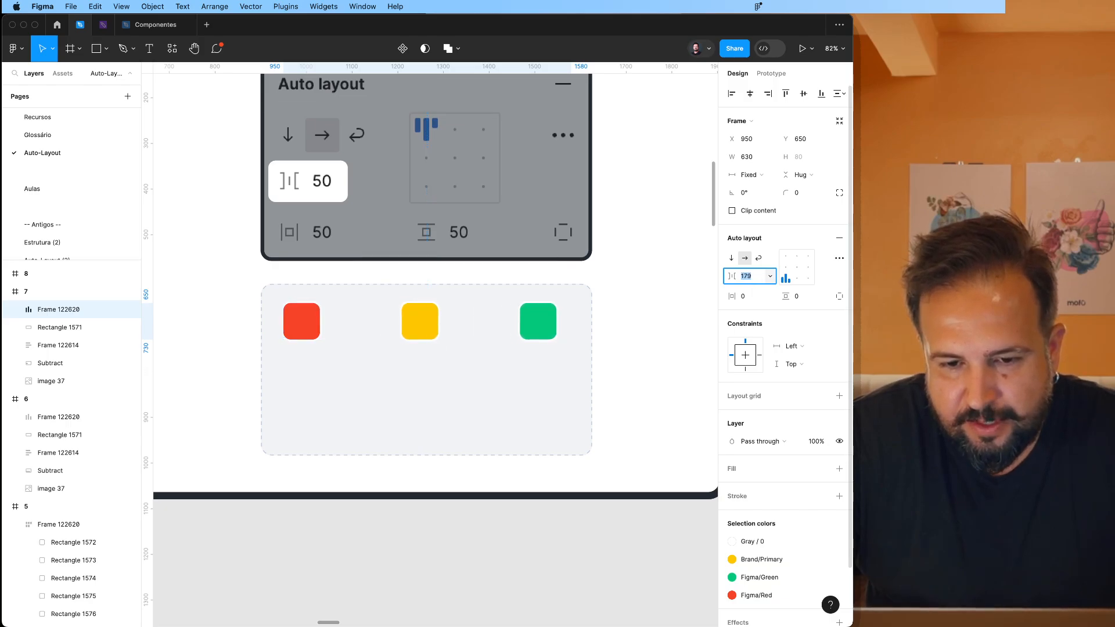
pyautogui.press('Up')
pyautogui.press('Up')
pyautogui.press('Up')
pyautogui.press('Up')
pyautogui.press('Up')
pyautogui.press('Up')
pyautogui.press('Up')
pyautogui.press('Up')
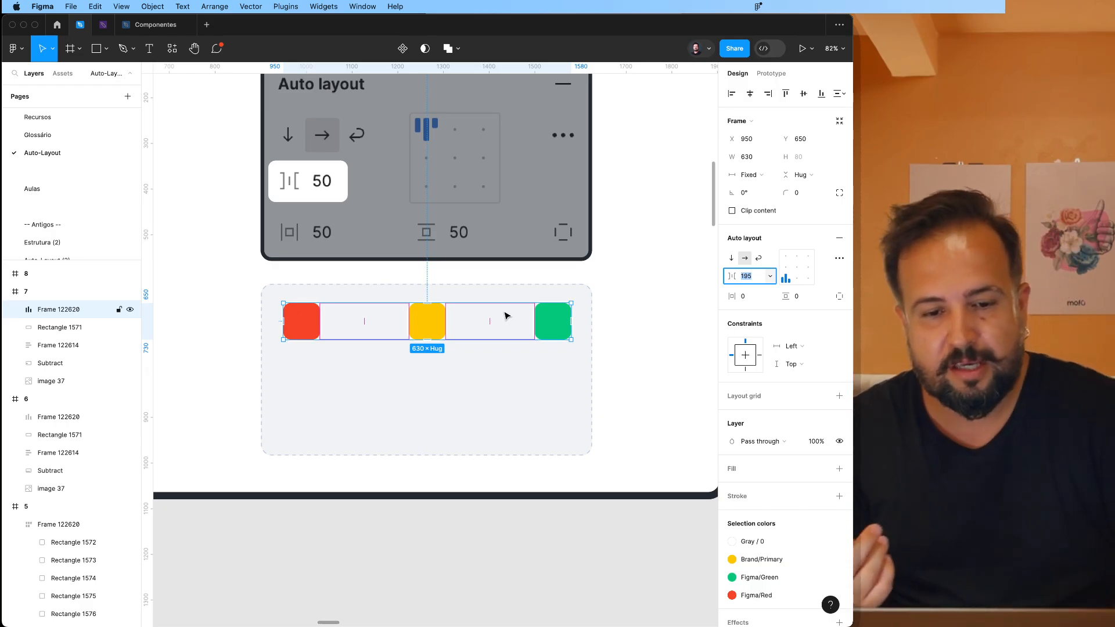
# Step: Try duplicating the yellow square in the fixed-gap row, and undo the duplication
pyautogui.click(413, 325)
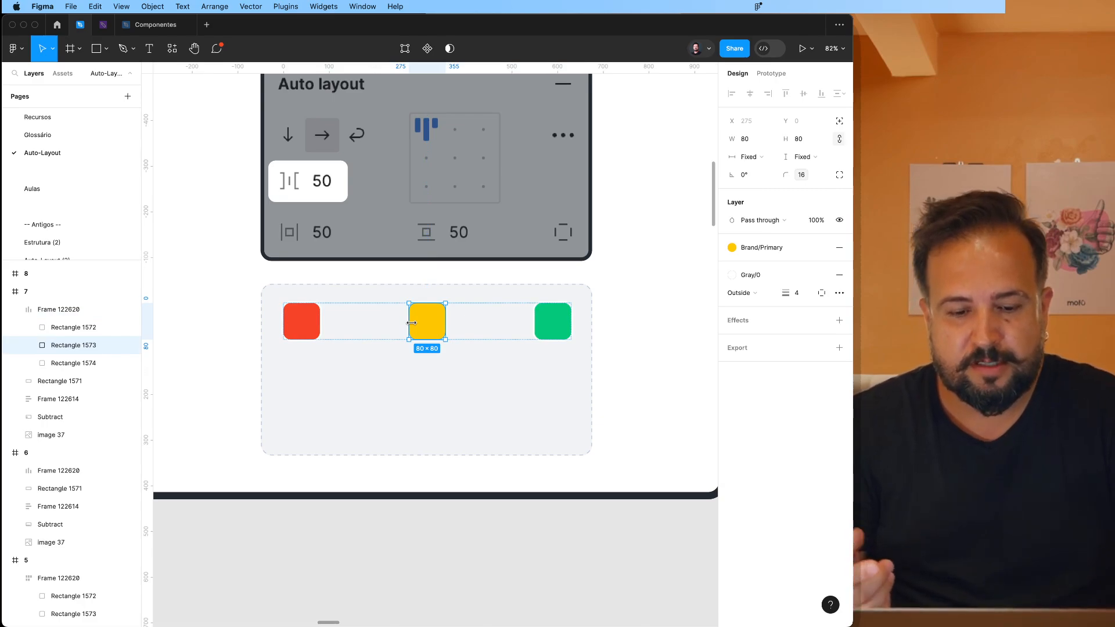
pyautogui.press('super+d')
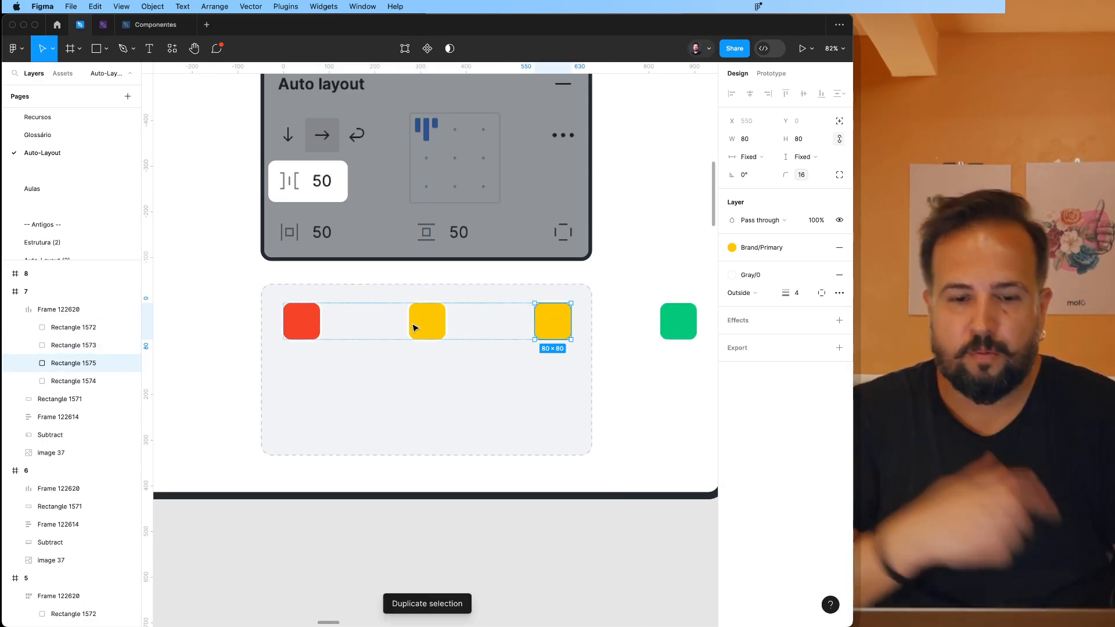
pyautogui.press('super+z')
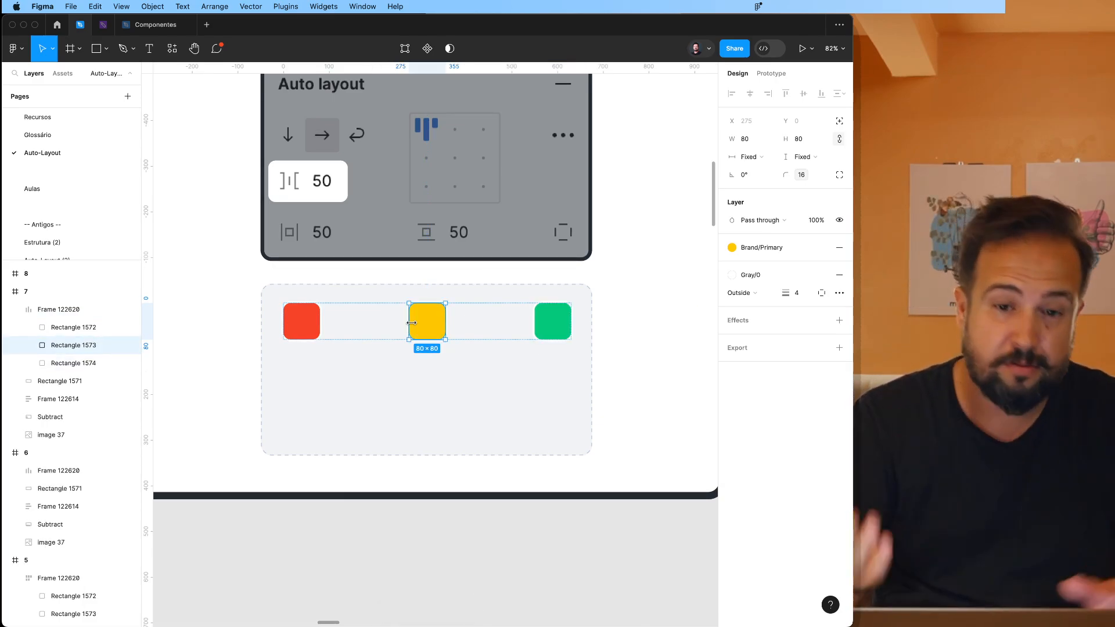
# Step: Set the row's horizontal gap between items to Auto and try out resizing the frame
pyautogui.click(494, 326)
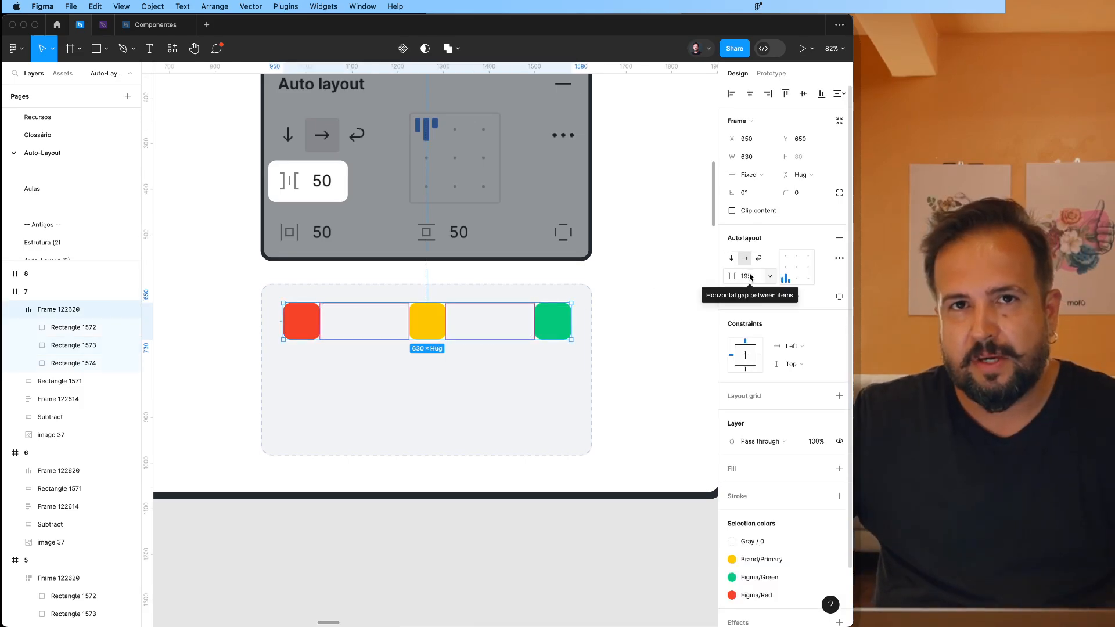
pyautogui.click(750, 277)
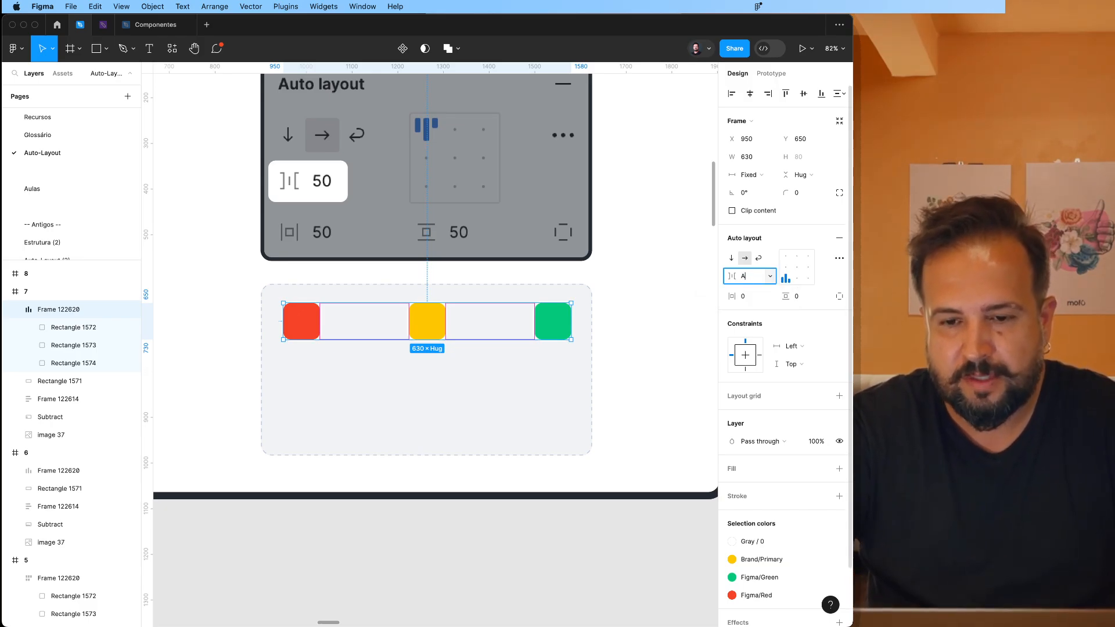
pyautogui.click(770, 277)
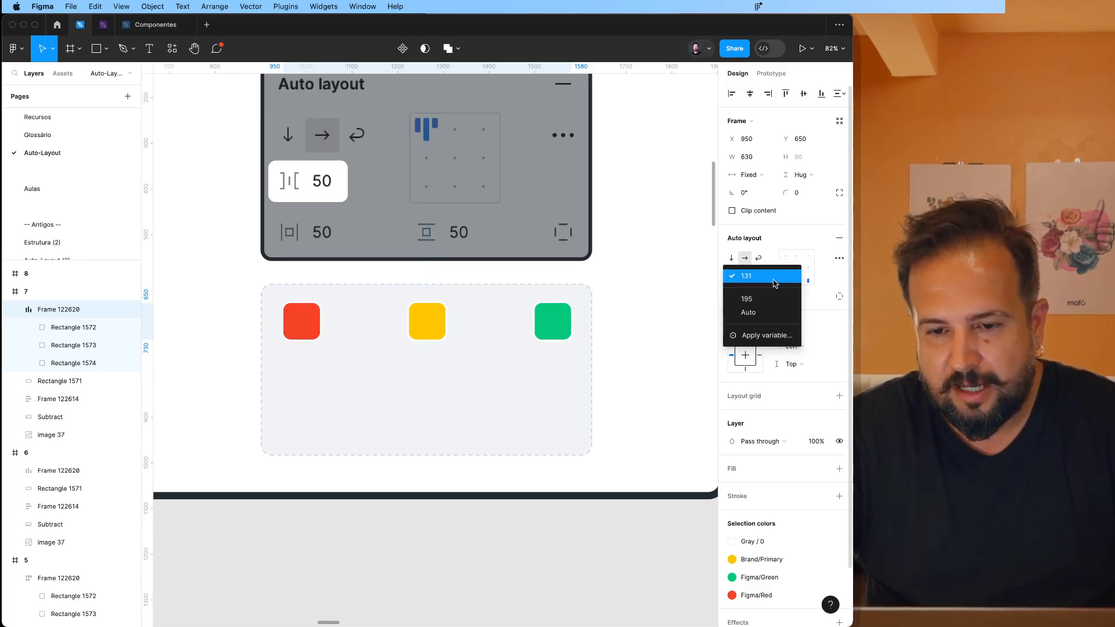
pyautogui.click(771, 309)
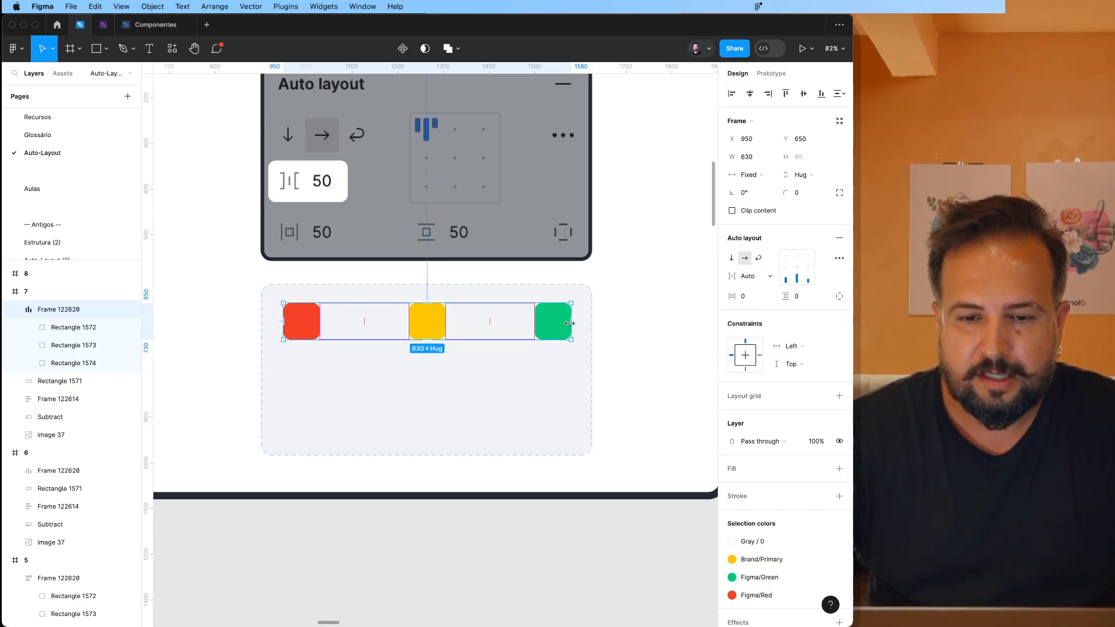
pyautogui.moveTo(551, 325)
pyautogui.mouseDown()
pyautogui.moveTo(481, 329)
pyautogui.moveTo(593, 331)
pyautogui.moveTo(510, 331)
pyautogui.moveTo(568, 335)
pyautogui.mouseUp()
# Step: Duplicate the yellow square twice in the auto-spaced row and resize the frame to a width of about 621
pyautogui.click(434, 331)
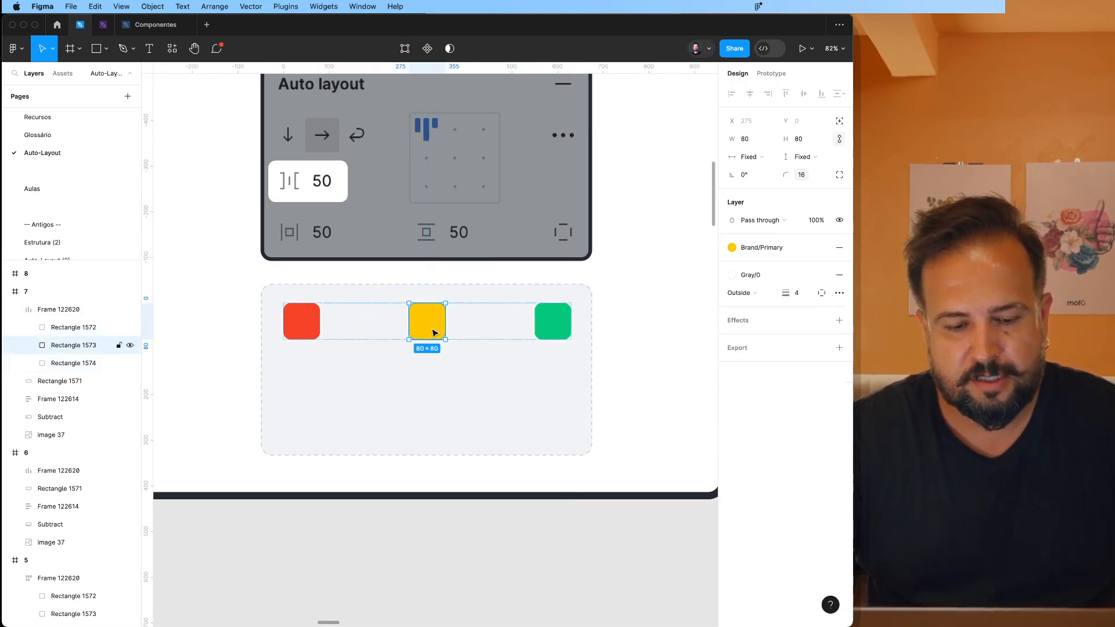
pyautogui.press('super+d')
pyautogui.press('super+d')
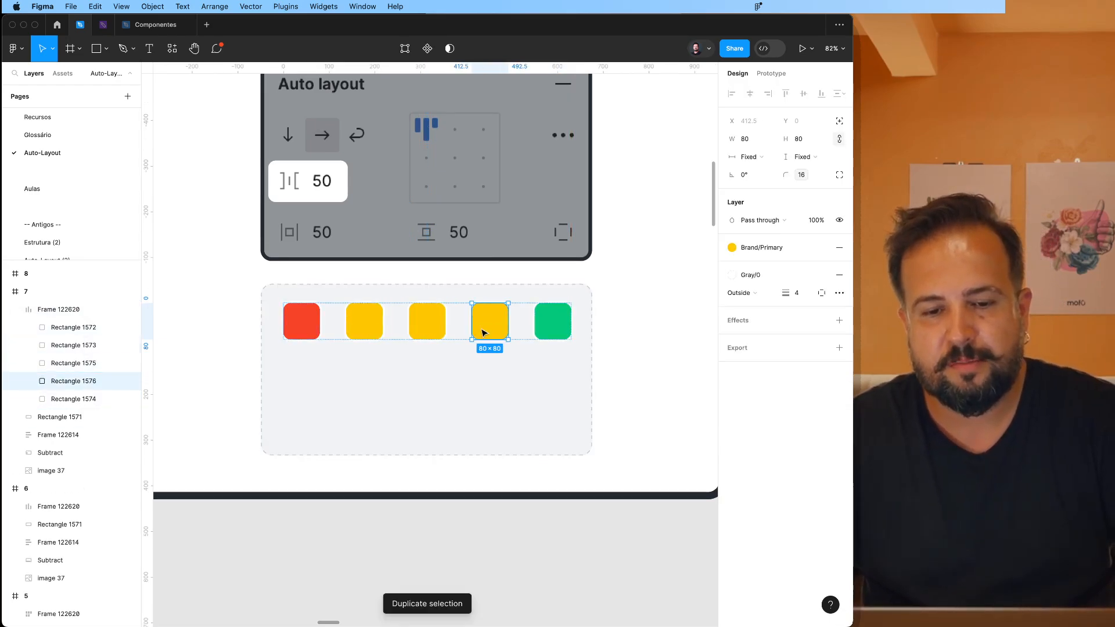
pyautogui.click(520, 331)
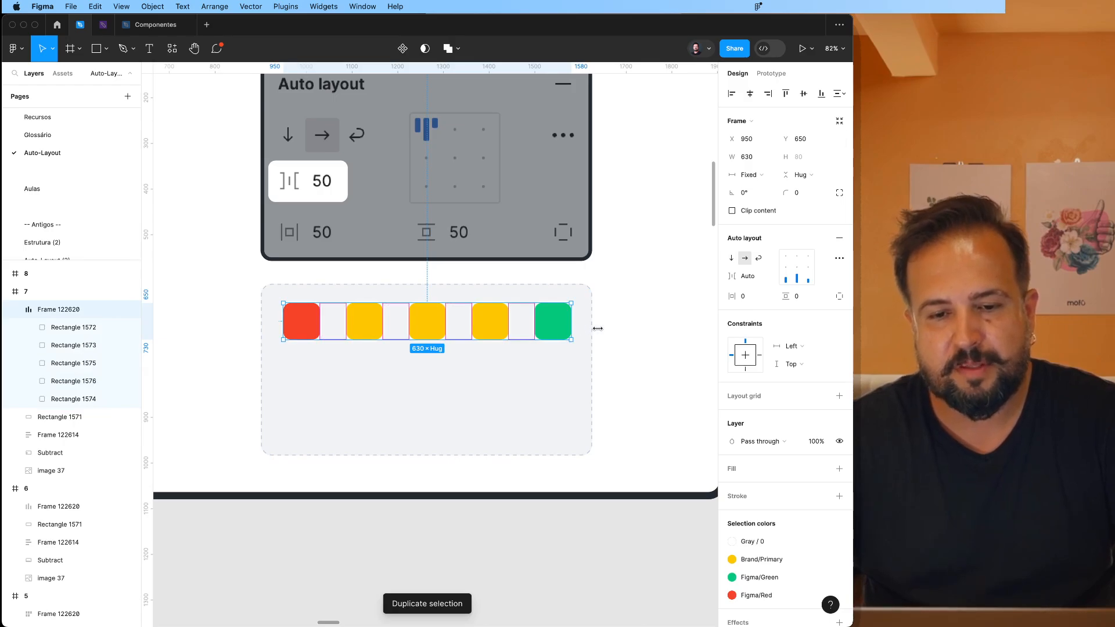
pyautogui.moveTo(598, 329); pyautogui.dragTo(567, 331)
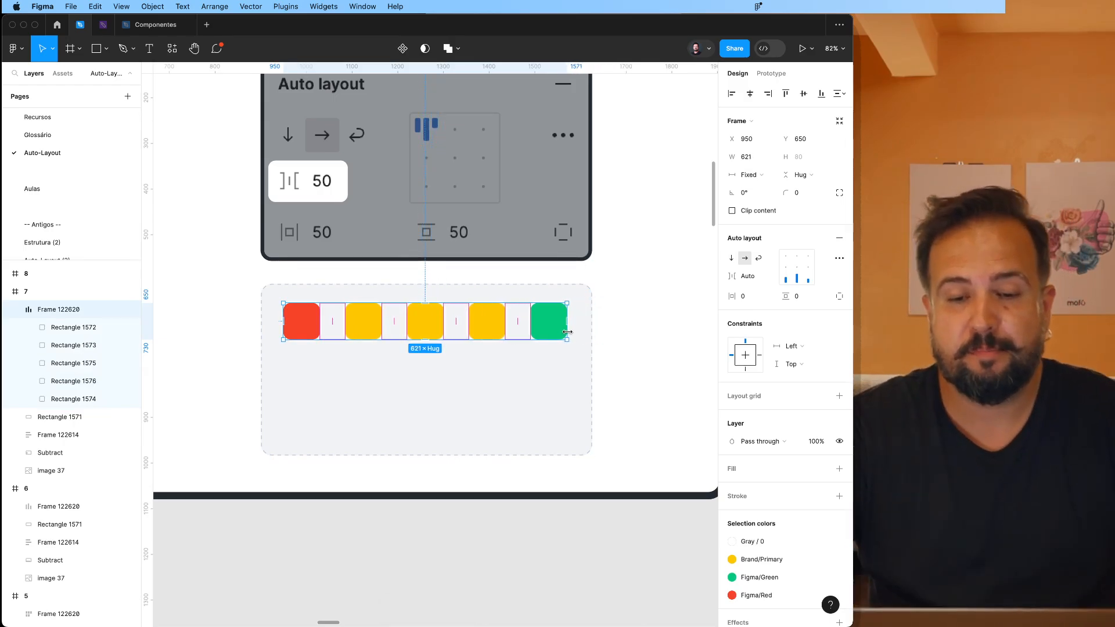
# Step: On the Padding slide, set the row of three squares to 16 horizontal padding and 16 vertical padding
pyautogui.click(616, 361)
pyautogui.scroll(-2, 615, 360)
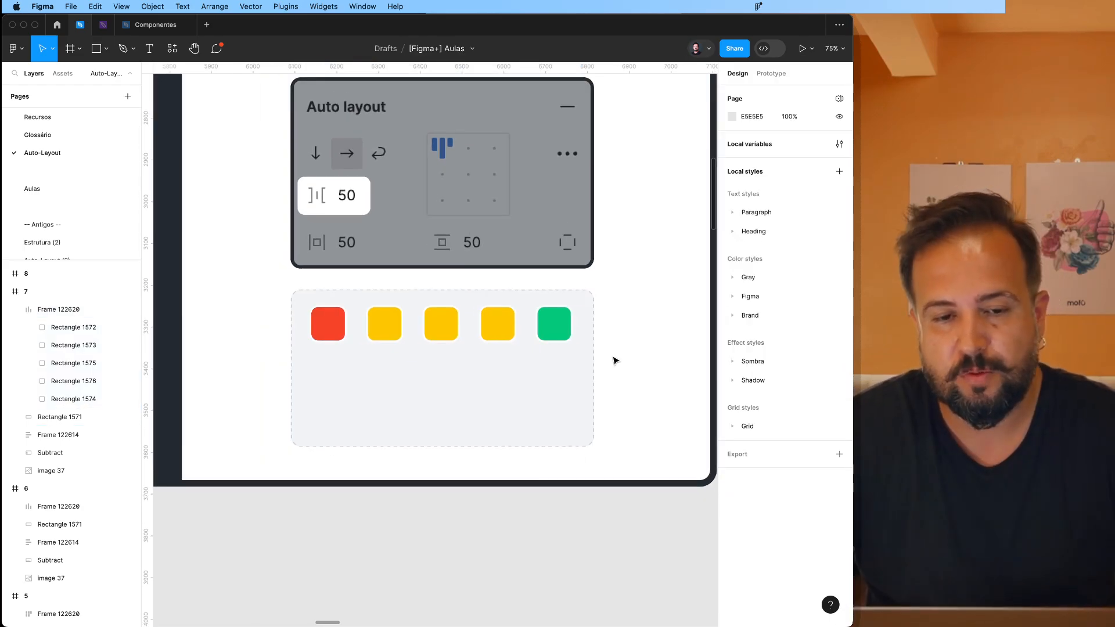
pyautogui.scroll(-3, 616, 365)
pyautogui.hscroll(5, 616, 366)
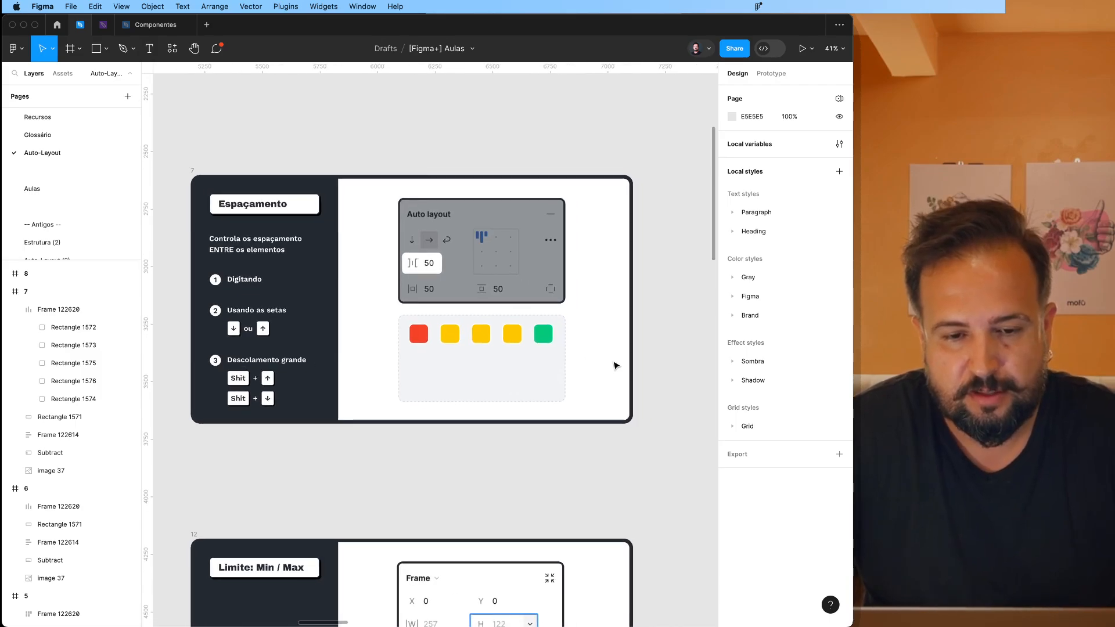
pyautogui.hscroll(5, 616, 365)
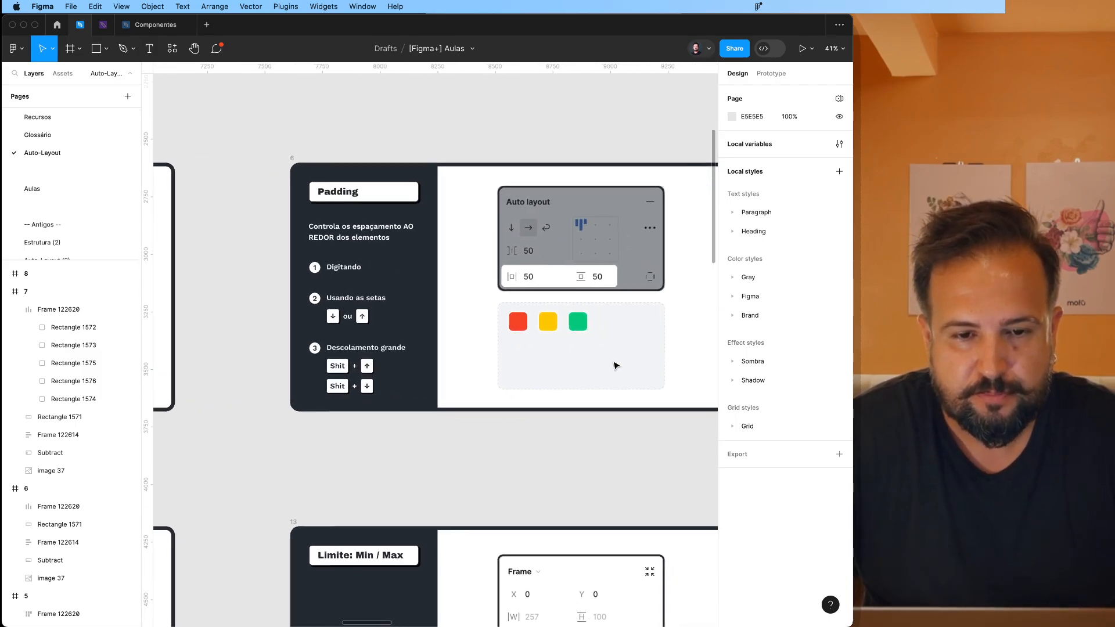
pyautogui.scroll(3, 616, 365)
pyautogui.hscroll(-3, 616, 365)
pyautogui.scroll(-2, 616, 366)
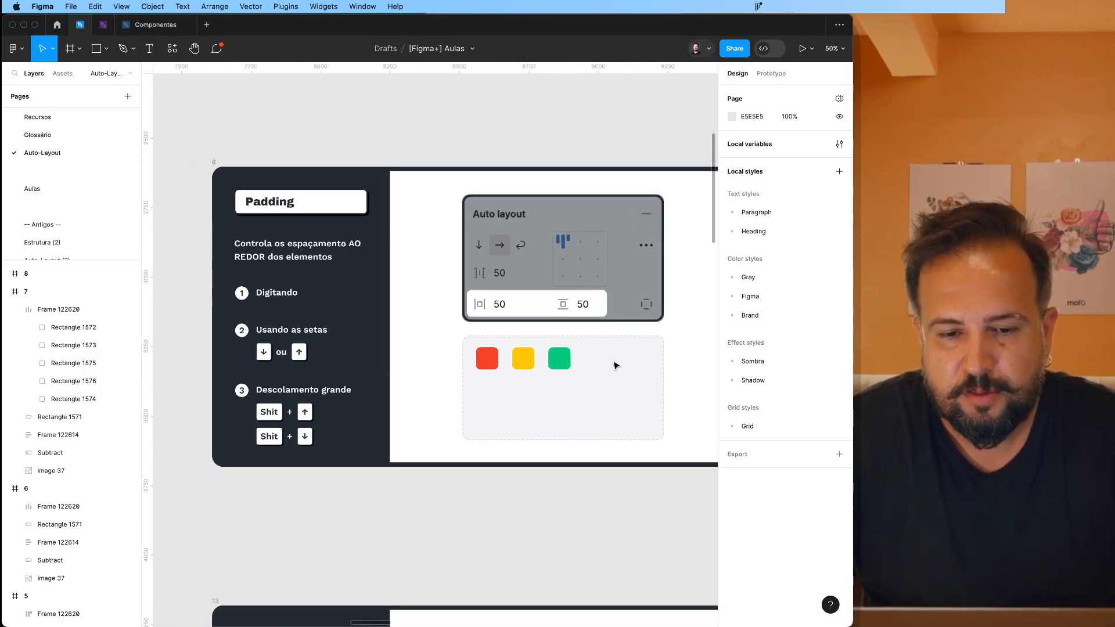
pyautogui.click(554, 362)
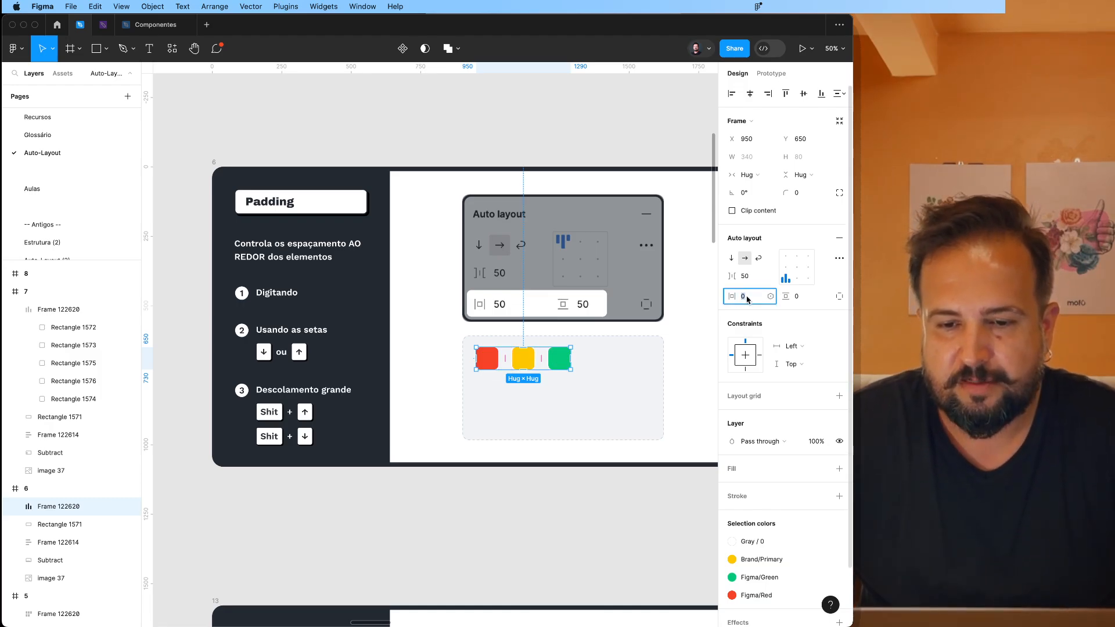
pyautogui.write('16')
pyautogui.press('Return')
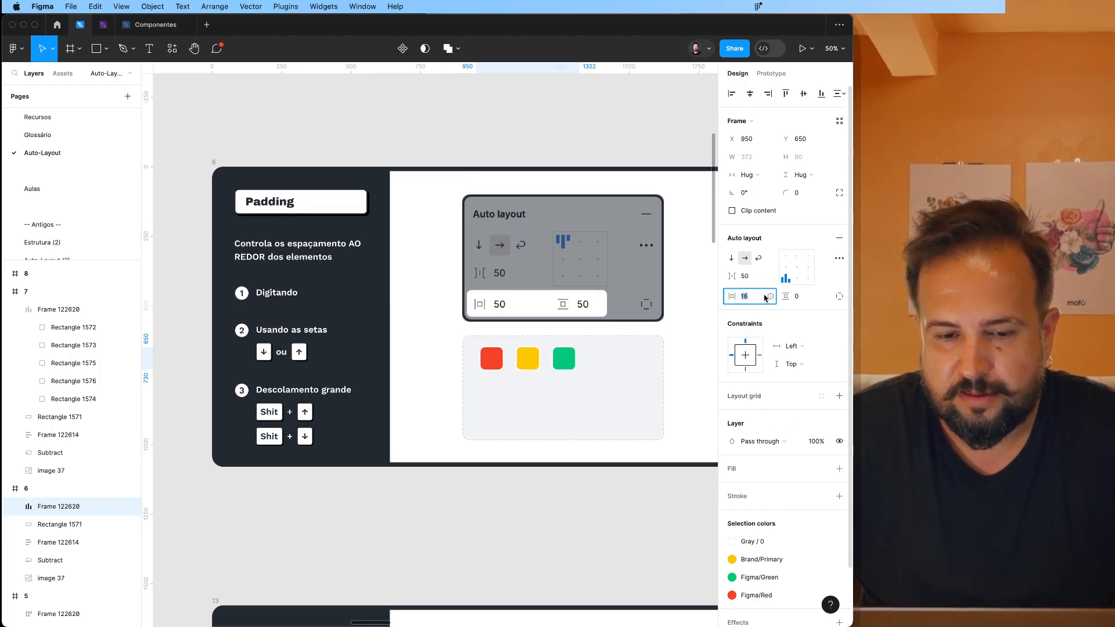
pyautogui.press('Tab')
pyautogui.write('16')
pyautogui.press('Return')
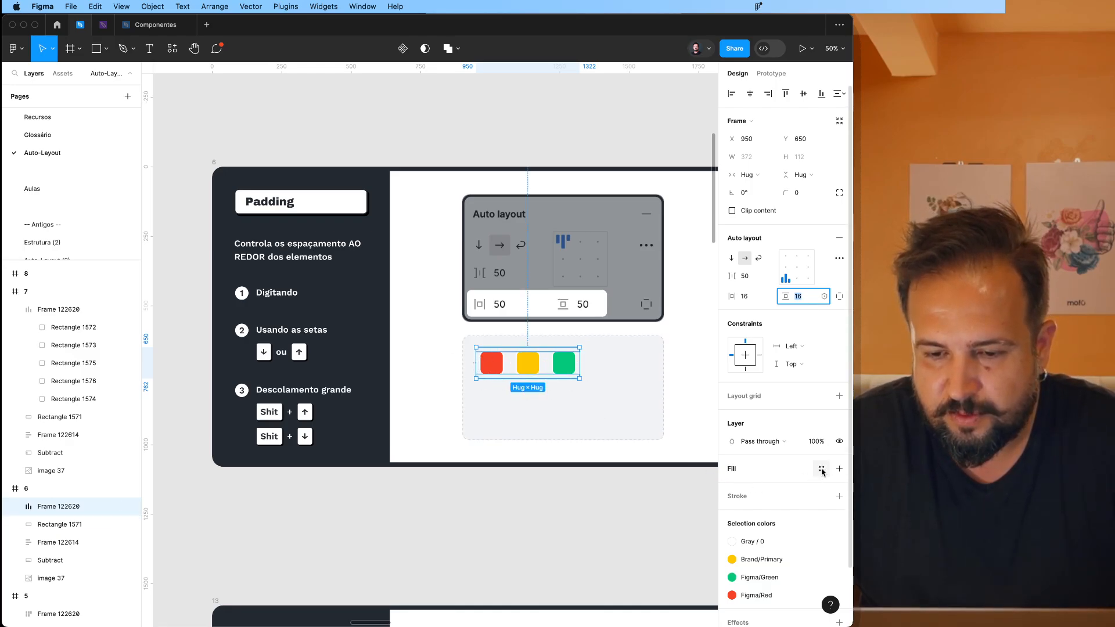
# Step: Add a fill to the padded row's frame and recolour it to the greyish olive 908974
pyautogui.click(821, 470)
pyautogui.click(822, 470)
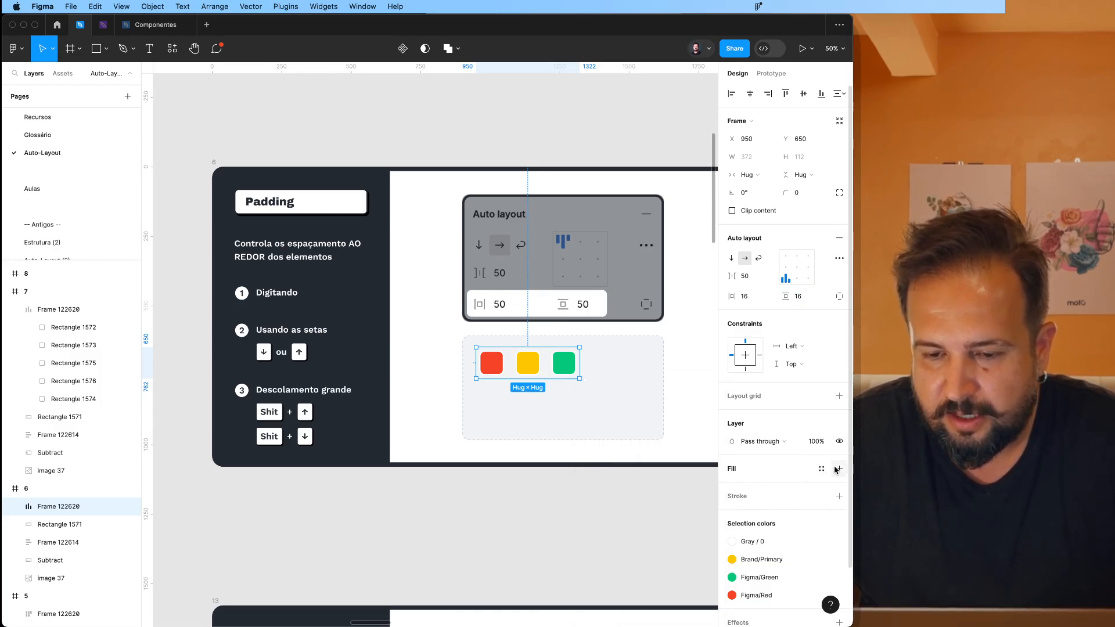
pyautogui.click(838, 469)
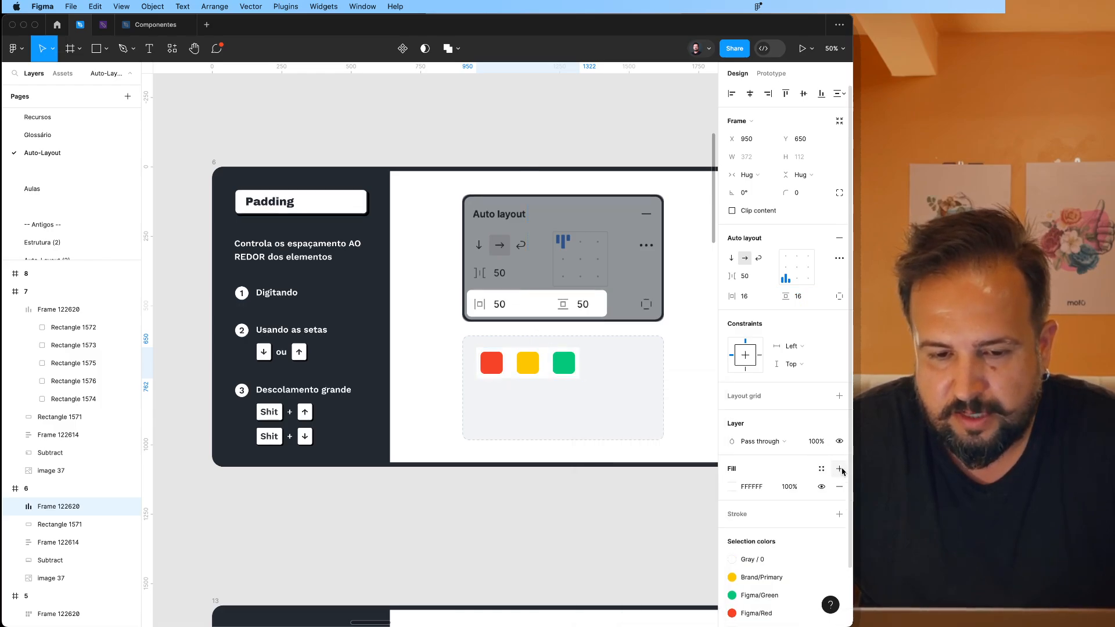
pyautogui.click(731, 487)
pyautogui.click(631, 485)
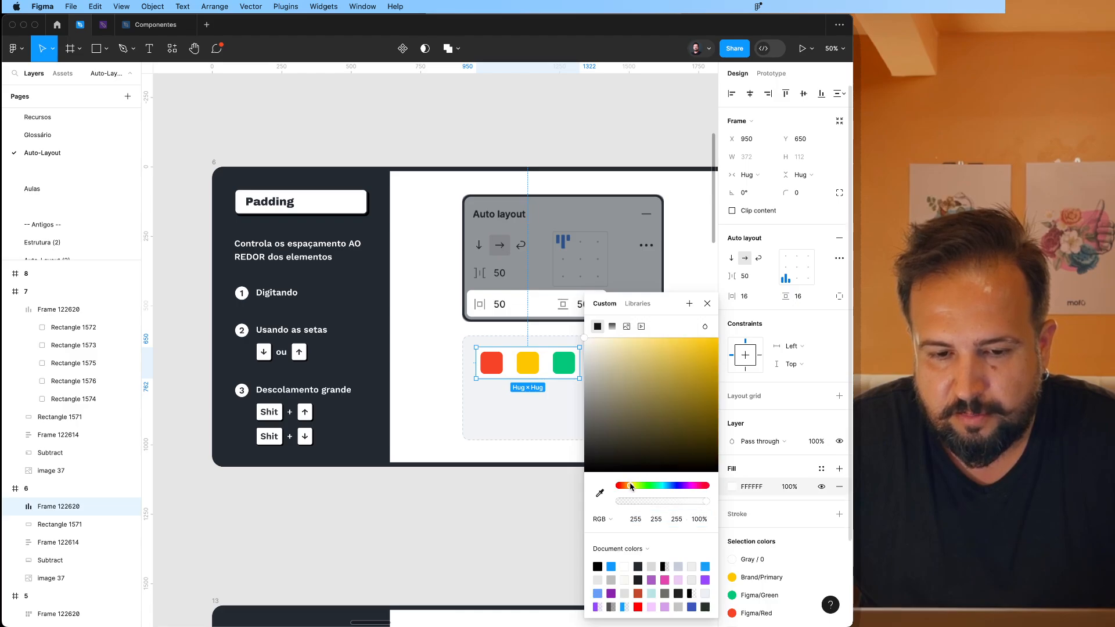
pyautogui.moveTo(607, 424)
pyautogui.mouseDown()
pyautogui.moveTo(612, 347)
pyautogui.moveTo(611, 403)
pyautogui.mouseUp()
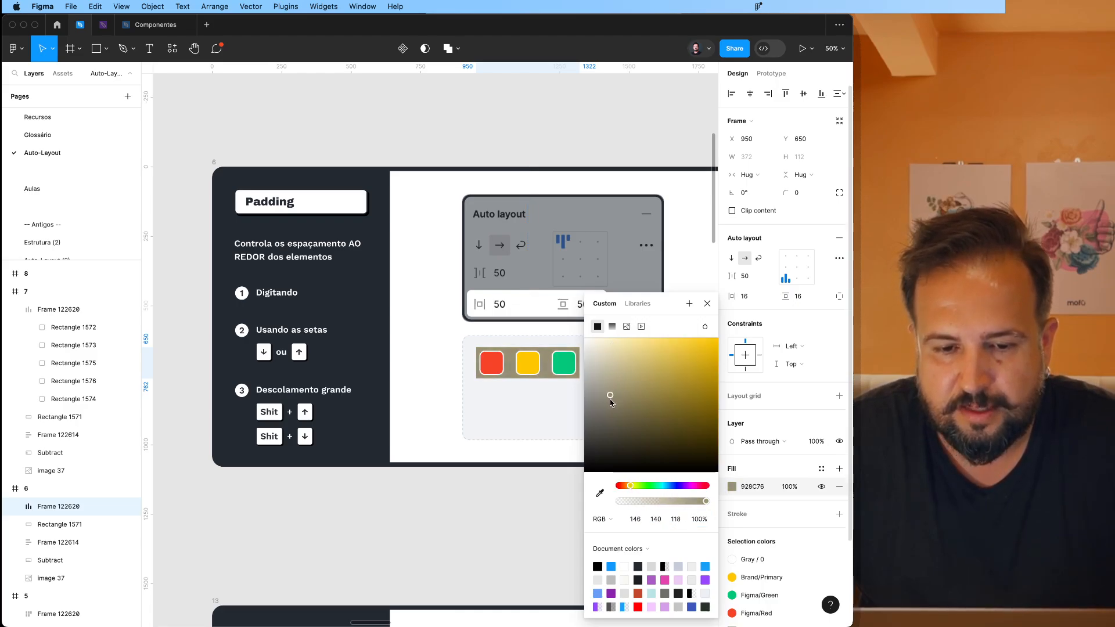
pyautogui.click(538, 481)
# Step: Set both the horizontal and the vertical padding of the filled row to 50
pyautogui.click(504, 373)
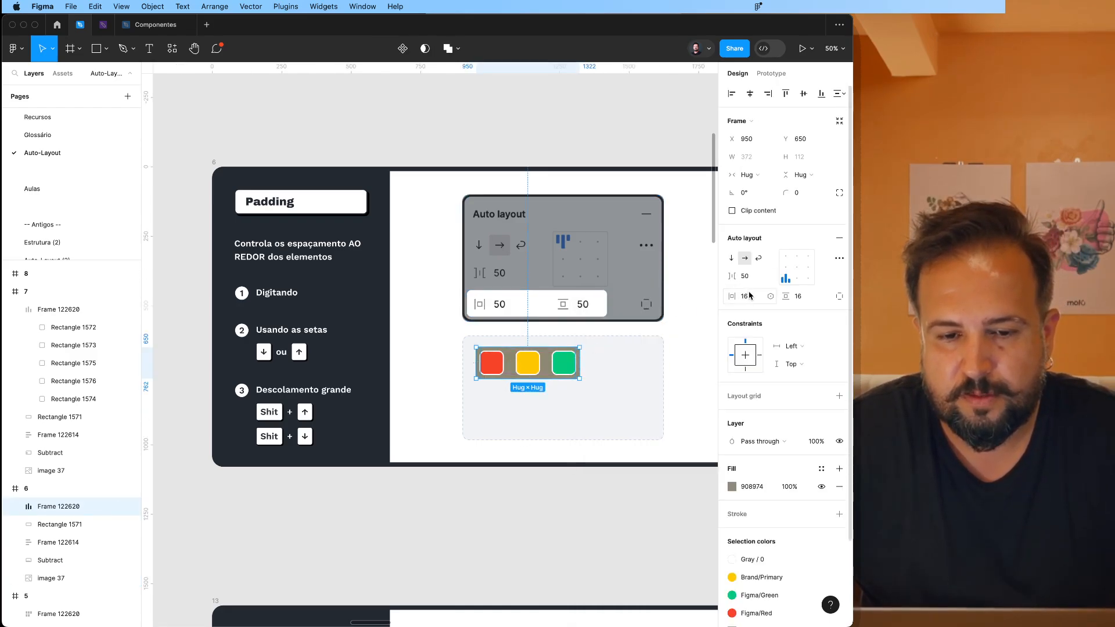
pyautogui.write('50')
pyautogui.press('Tab')
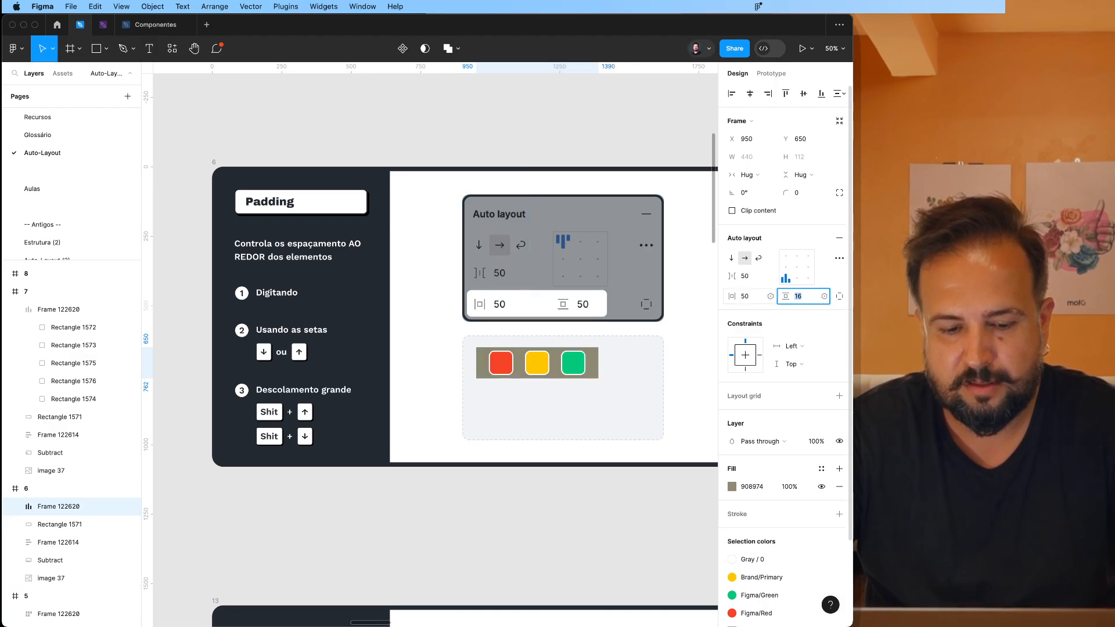
pyautogui.press('Return')
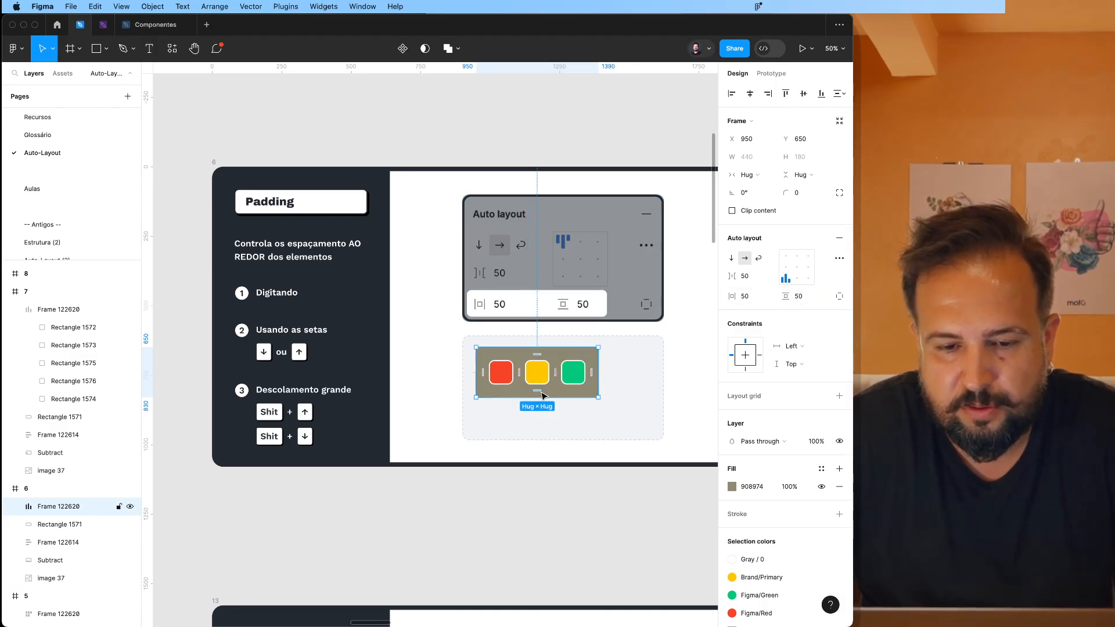
# Step: Increase the row's bottom padding to 53 directly on the canvas
pyautogui.scroll(5, 531, 407)
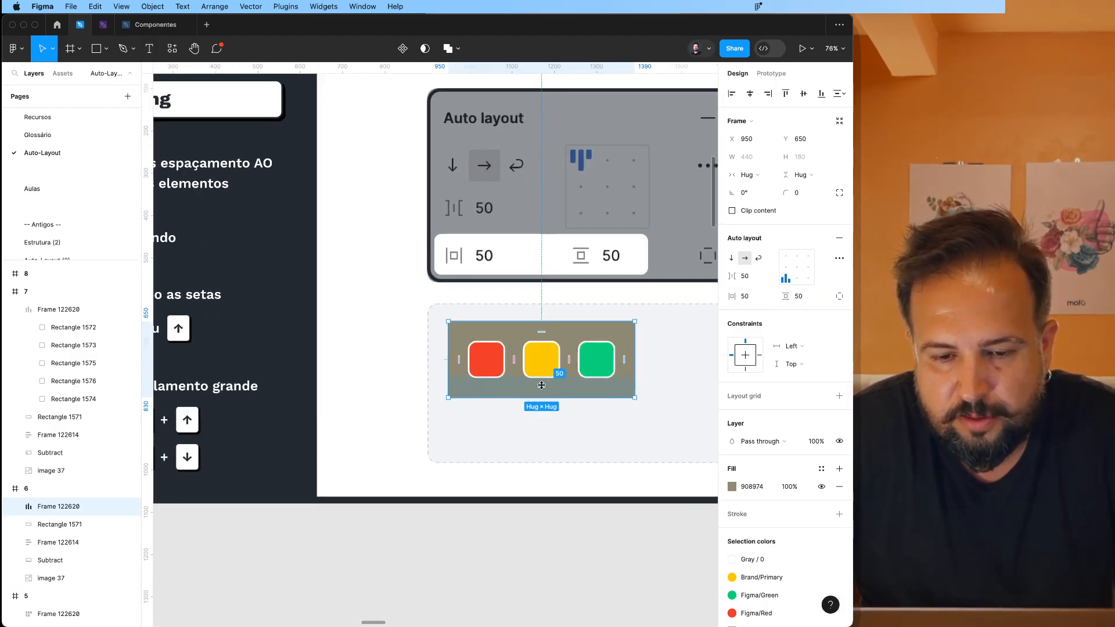
pyautogui.scroll(6, 542, 385)
pyautogui.moveTo(542, 387)
pyautogui.mouseDown()
pyautogui.moveTo(542, 410)
pyautogui.moveTo(535, 389)
pyautogui.mouseUp()
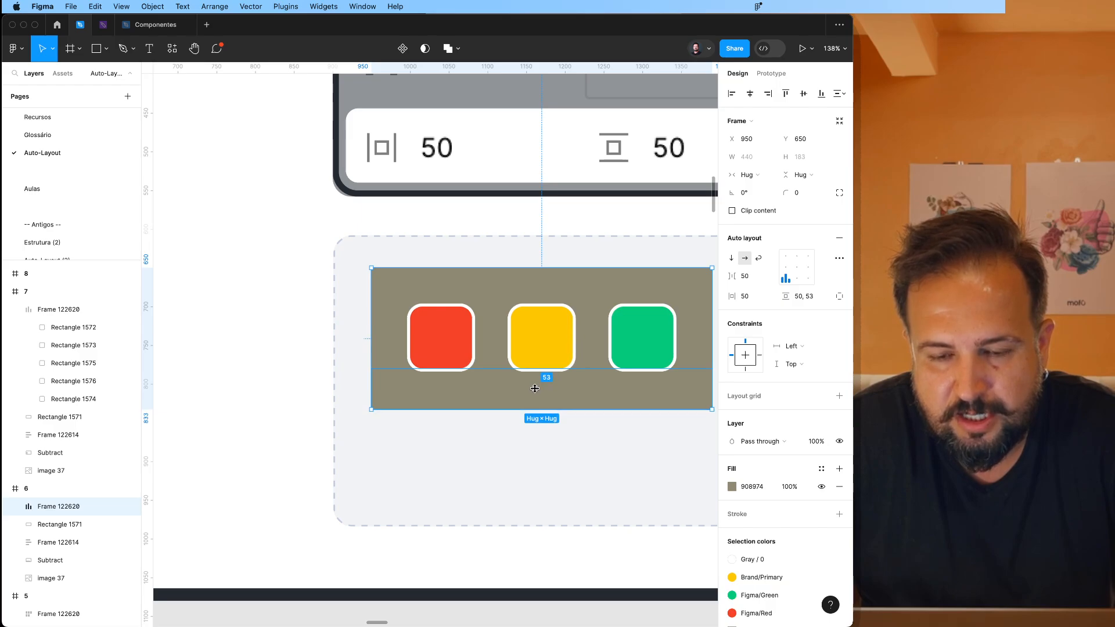
# Step: Switch the row to individual padding and set left to 10, top to 20, right to 30 and bottom to 40
pyautogui.click(838, 297)
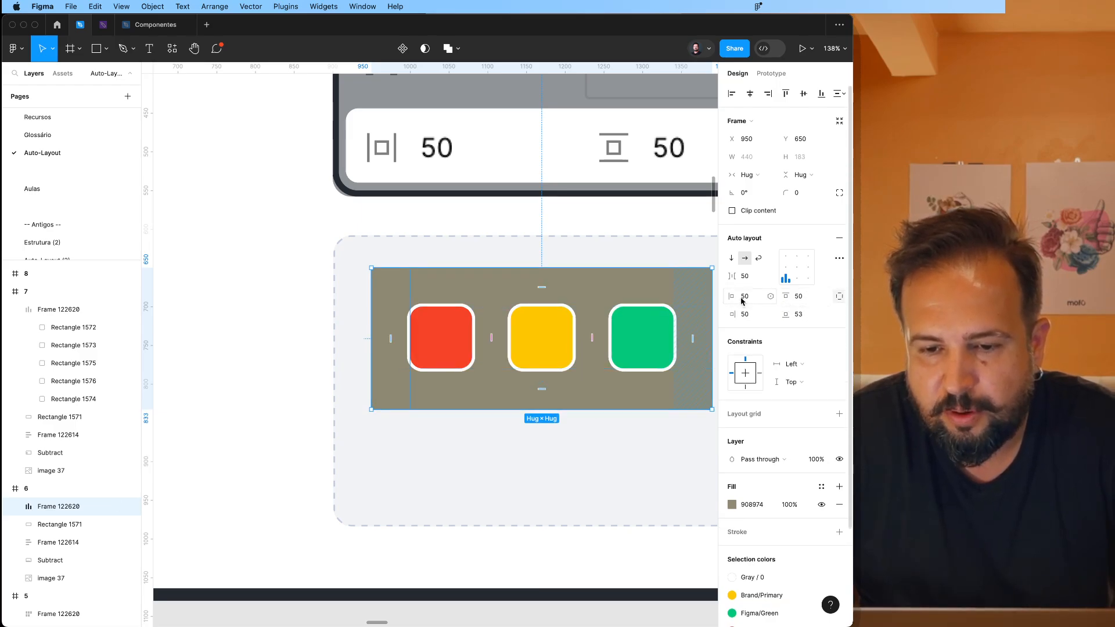
pyautogui.click(751, 320)
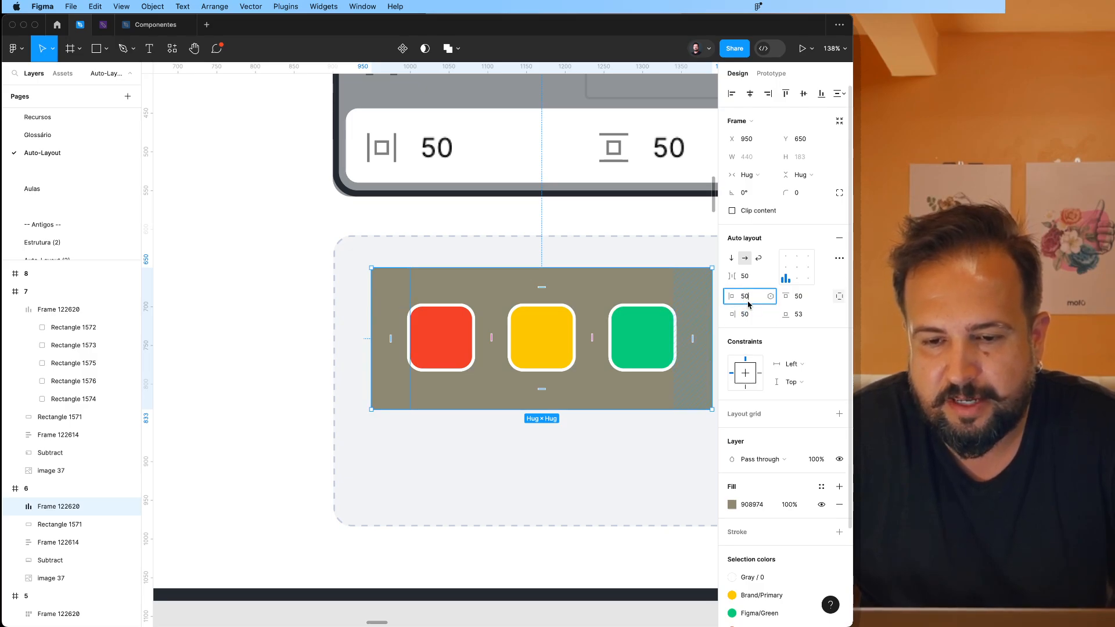
pyautogui.write('10')
pyautogui.press('Tab')
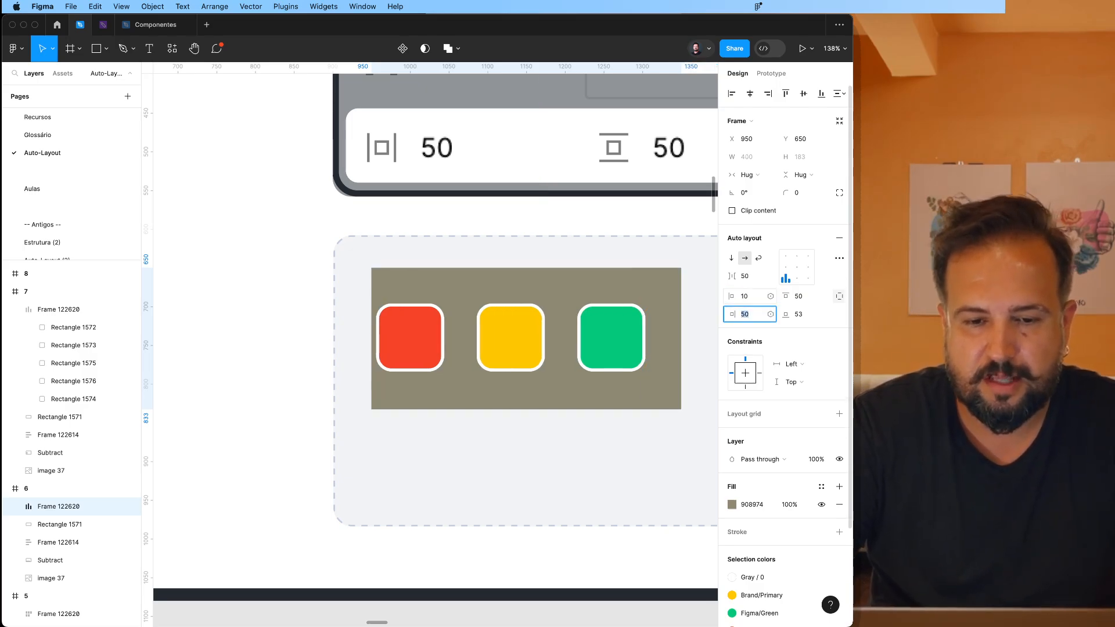
pyautogui.click(799, 299)
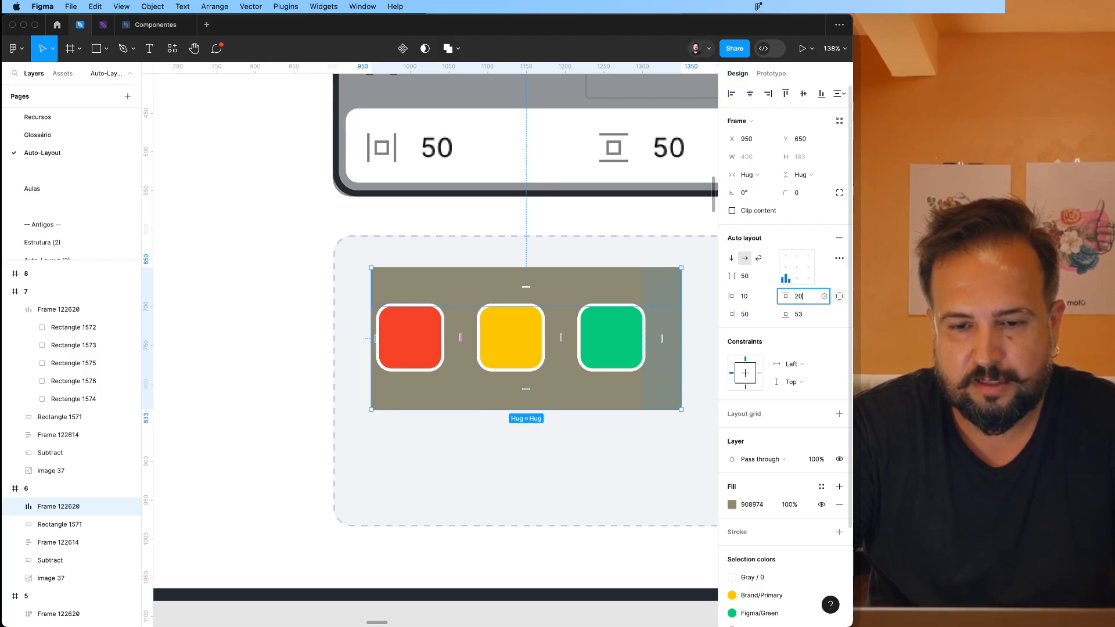
pyautogui.click(797, 314)
pyautogui.click(749, 318)
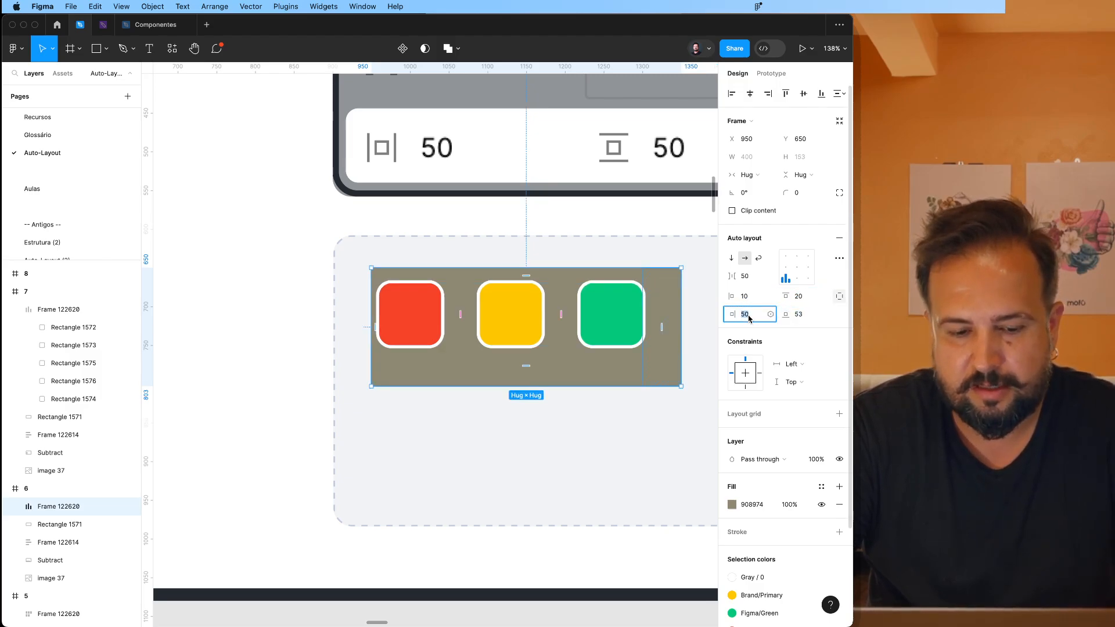
pyautogui.press('Tab')
pyautogui.write('4')
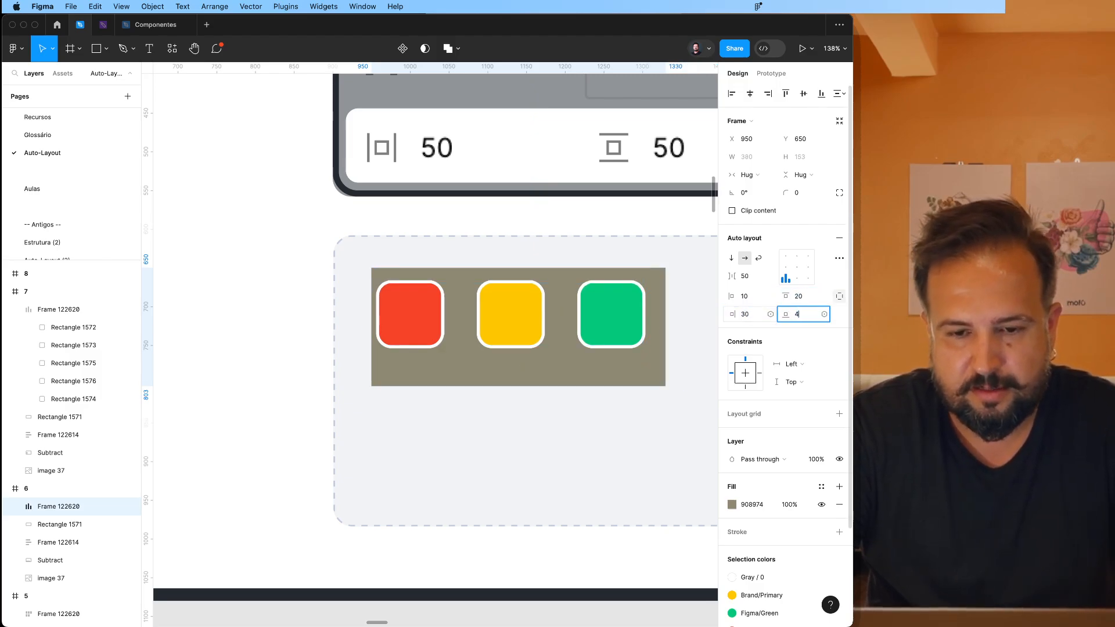
pyautogui.write('0')
pyautogui.press('Return')
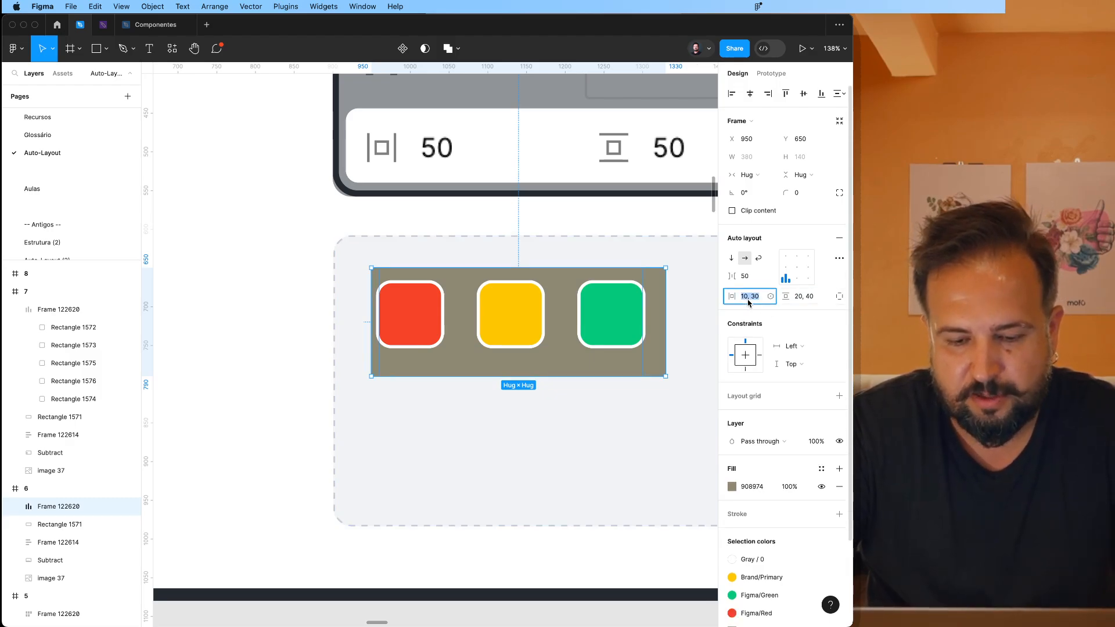
# Step: Make the row's padding symmetrical again, with 30 horizontally and 40 vertically
pyautogui.press('Return')
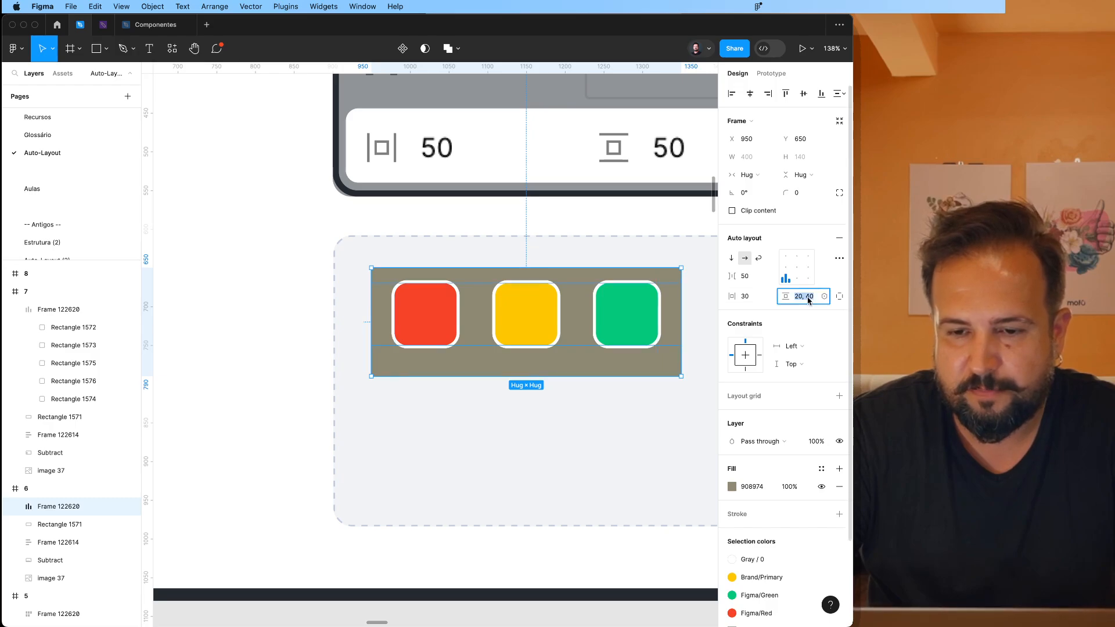
pyautogui.write('40')
pyautogui.press('Return')
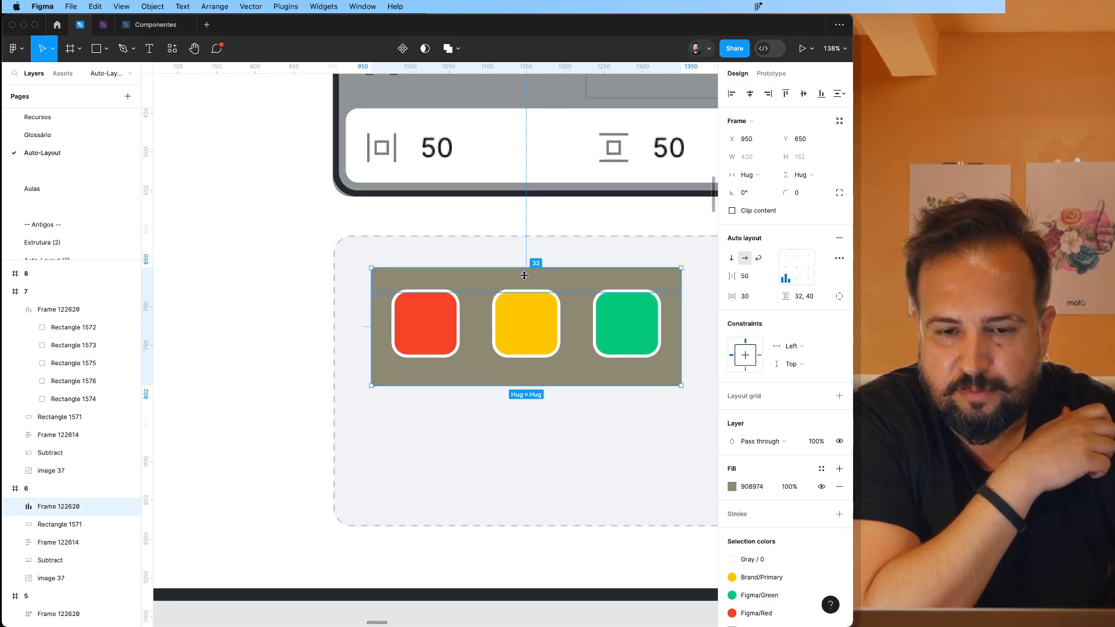
# Step: Try adjusting the row's top padding directly on the canvas, and undo the change
pyautogui.moveTo(524, 277); pyautogui.dragTo(496, 289)
pyautogui.hotkey('ctrl', 'z')
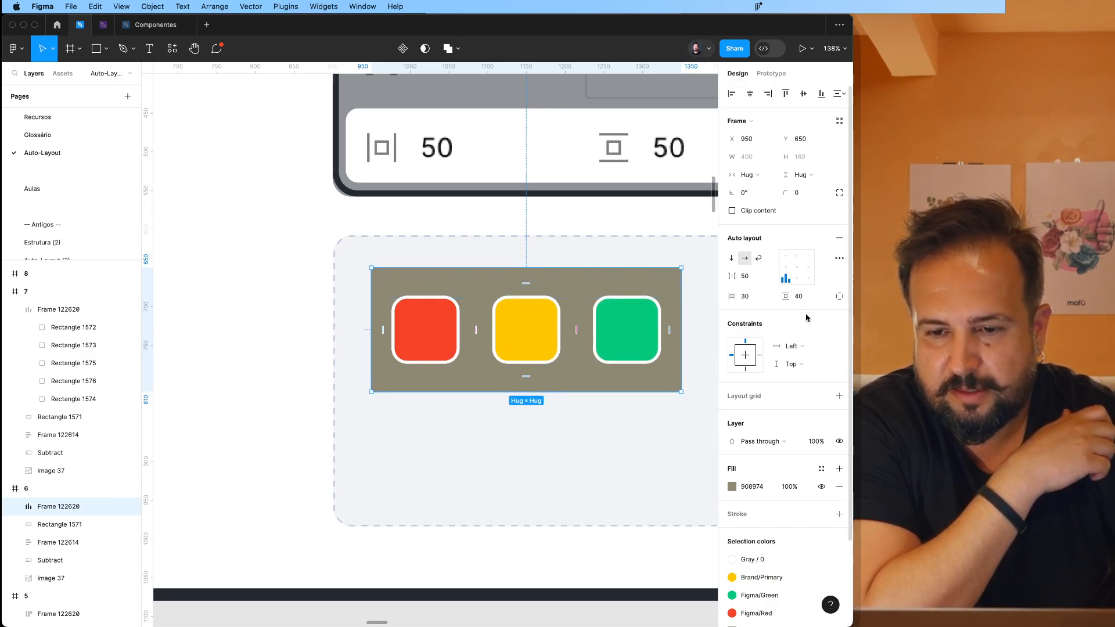
# Step: Review the padded row on its slide, and examine the slides on independent padding and advanced Auto Layout settings
pyautogui.click(665, 449)
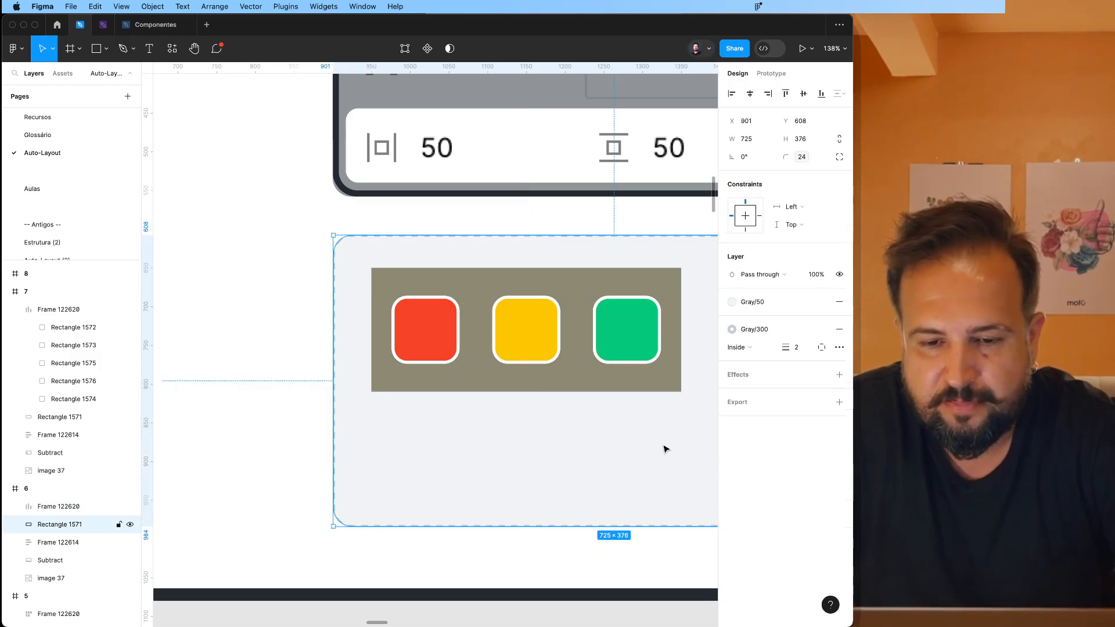
pyautogui.scroll(-5, 617, 429)
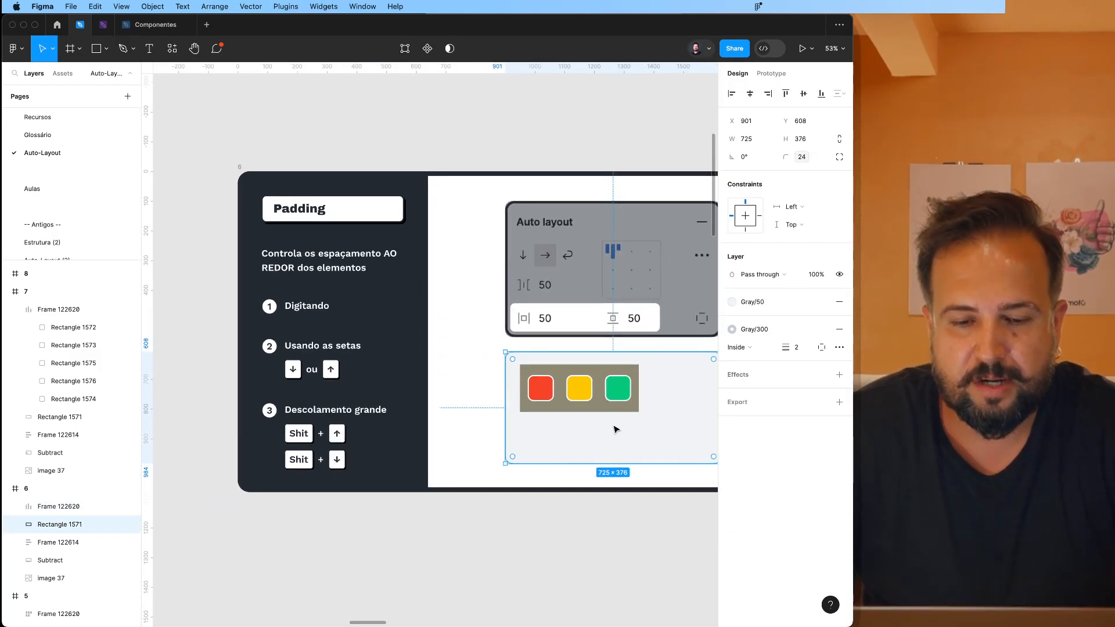
pyautogui.hscroll(2, 617, 429)
pyautogui.scroll(-1, 617, 429)
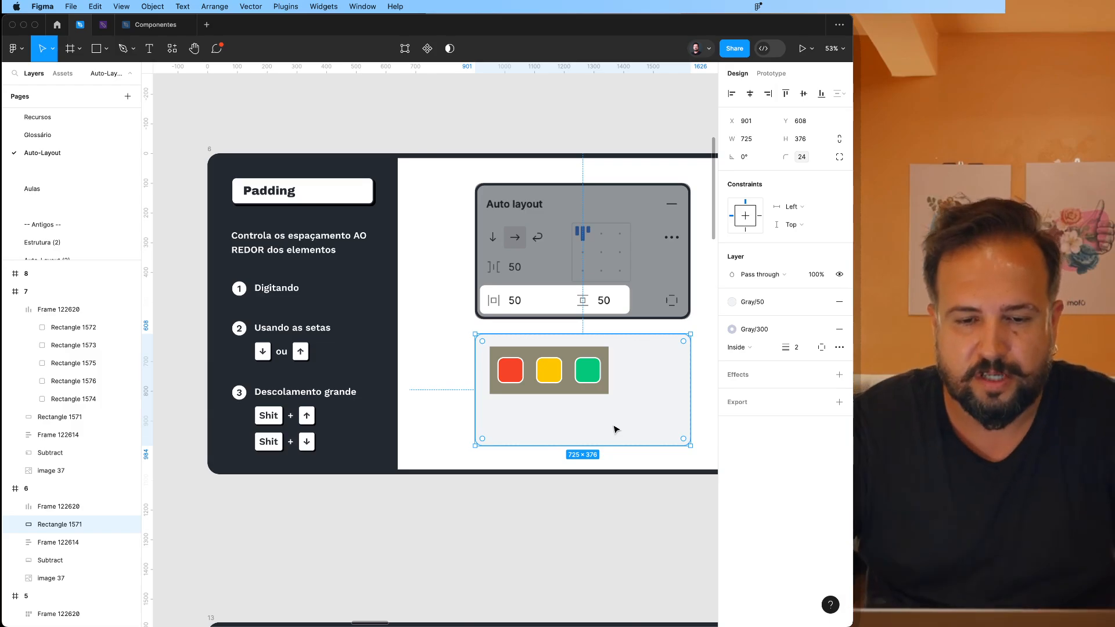
pyautogui.click(587, 380)
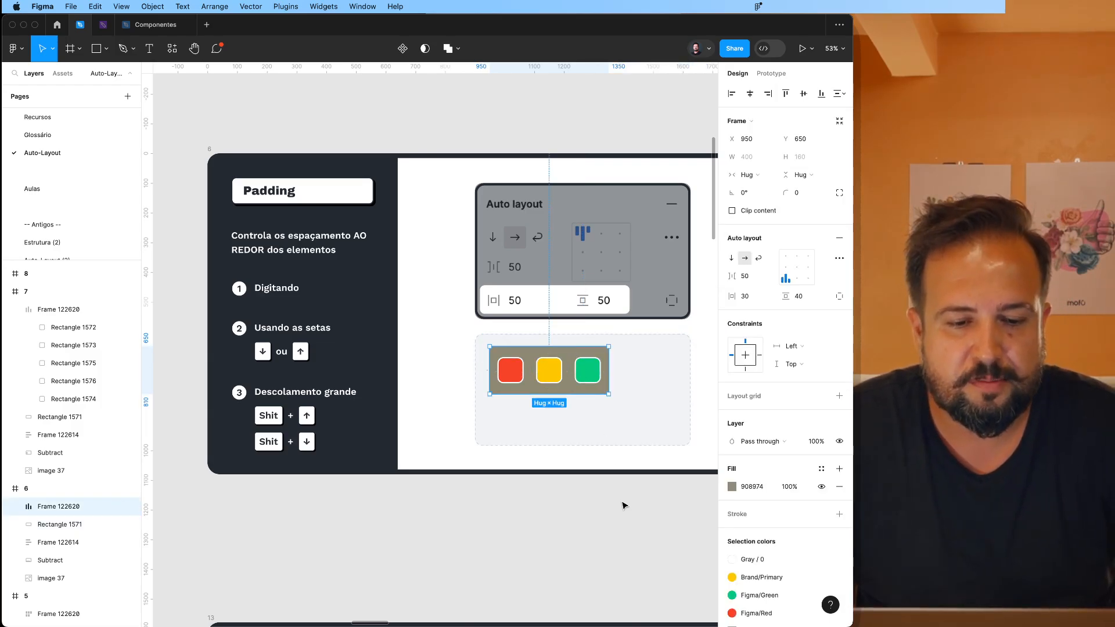
pyautogui.hscroll(5, 623, 505)
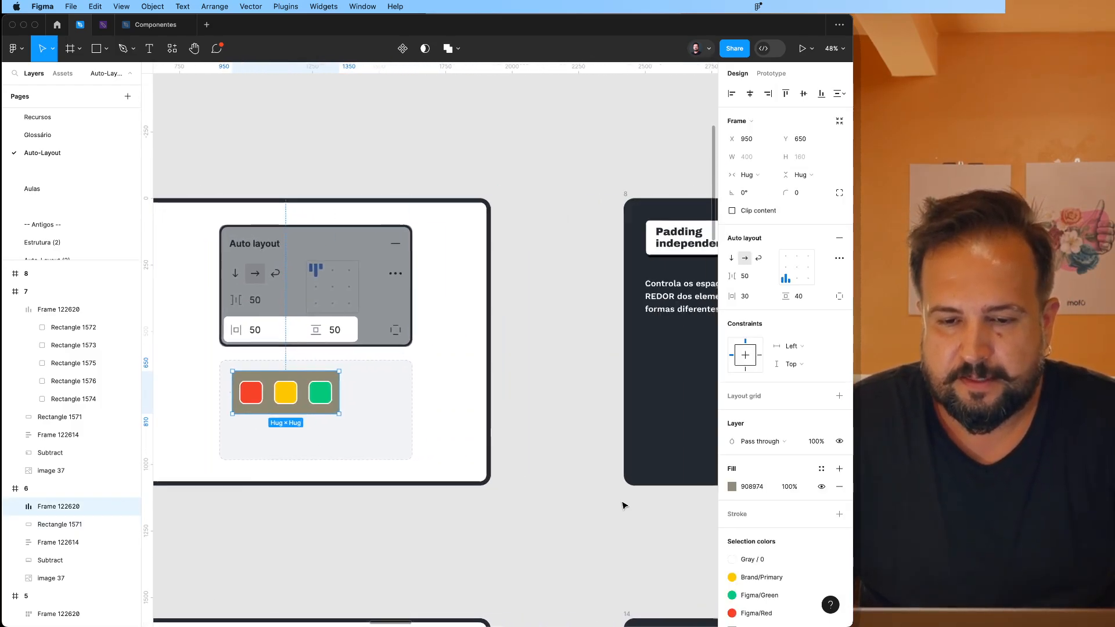
pyautogui.hscroll(10, 623, 505)
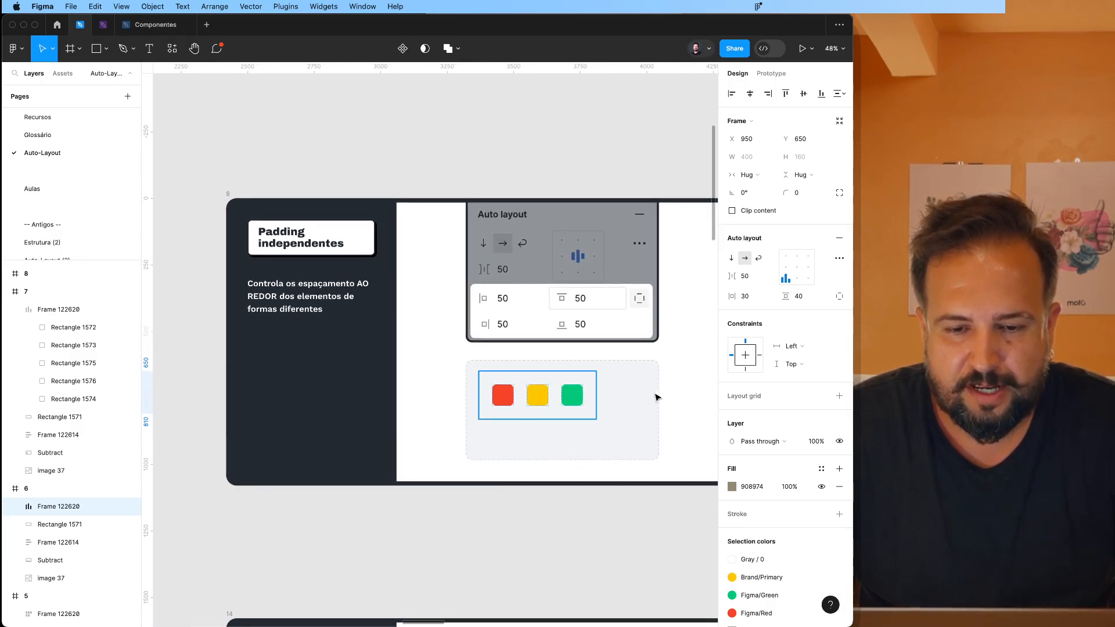
pyautogui.hscroll(3, 655, 397)
pyautogui.scroll(-2, 655, 397)
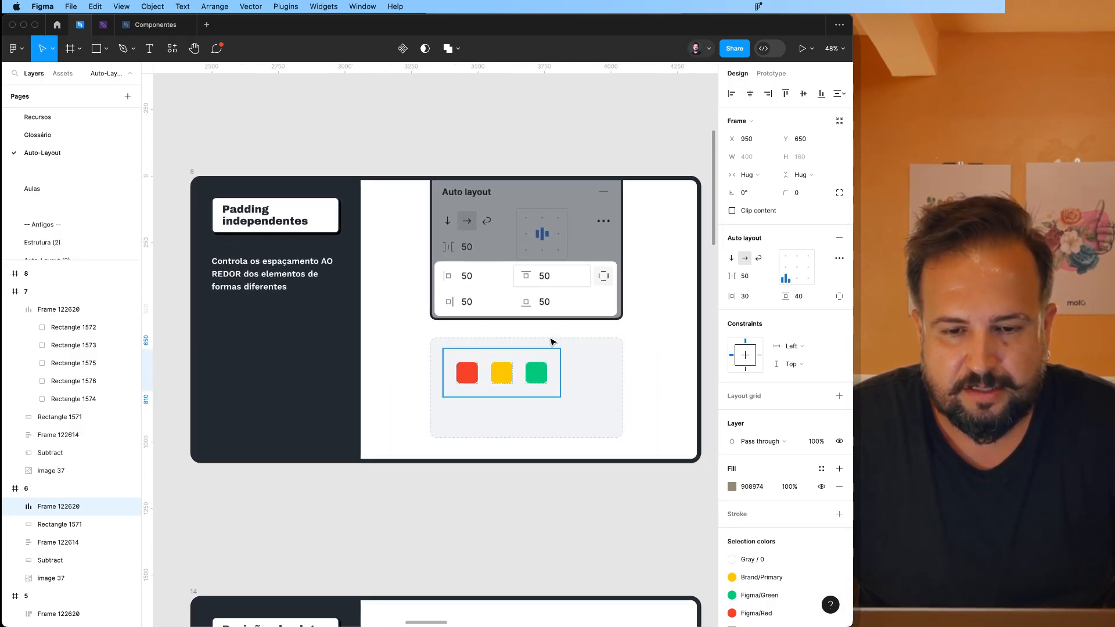
pyautogui.scroll(-3, 580, 347)
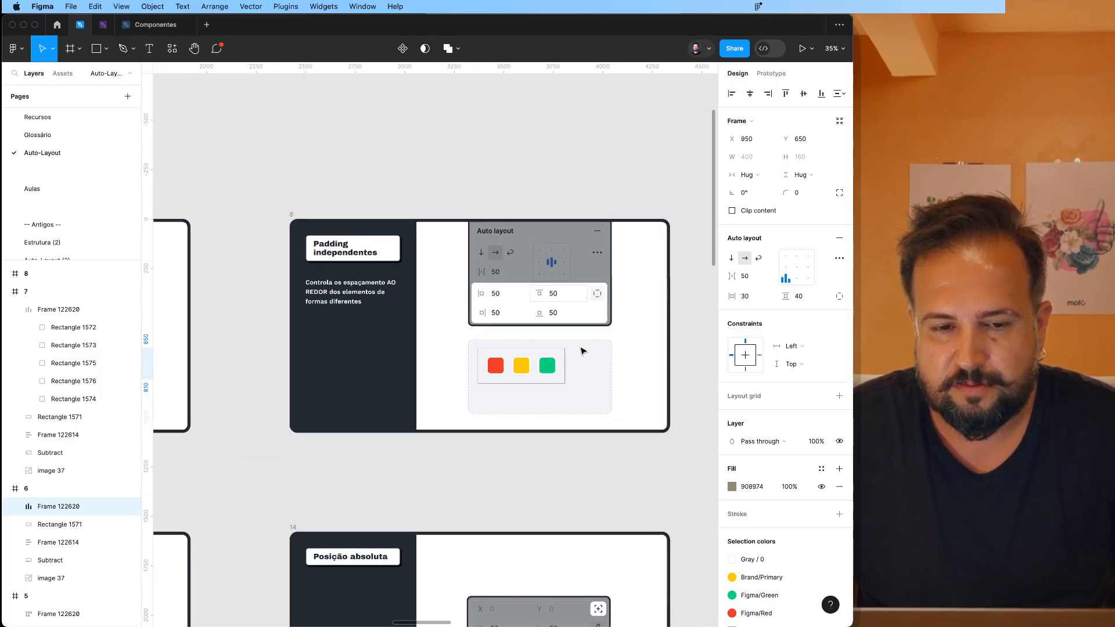
pyautogui.hscroll(15, 583, 350)
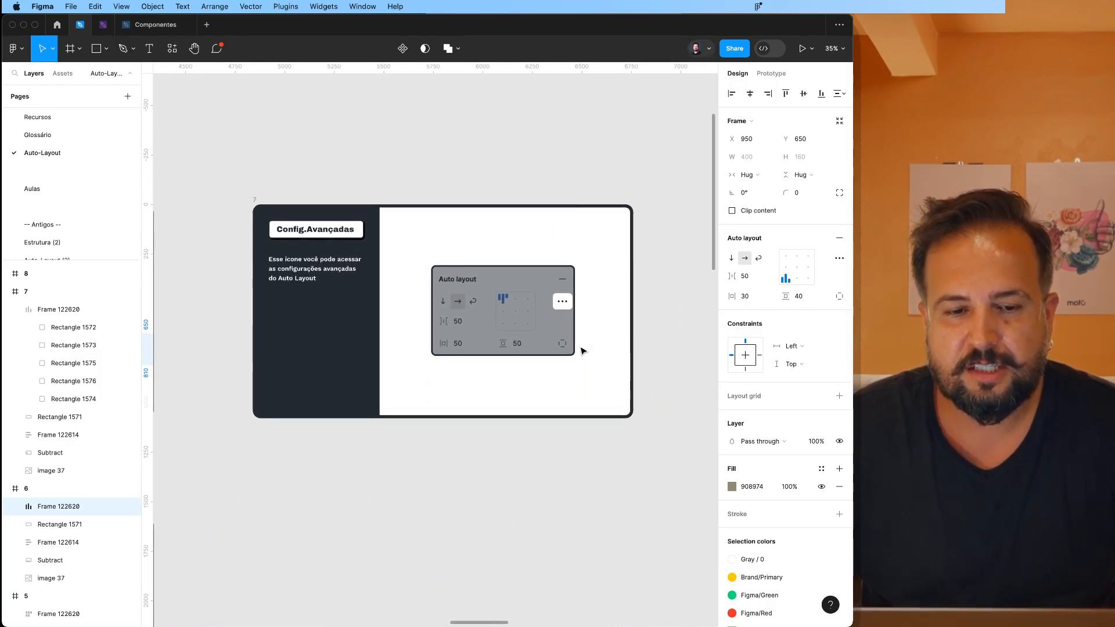
# Step: Open the padded row's advanced Auto Layout settings, and review the slide listing the stroke, canvas stacking and text baseline options
pyautogui.click(840, 259)
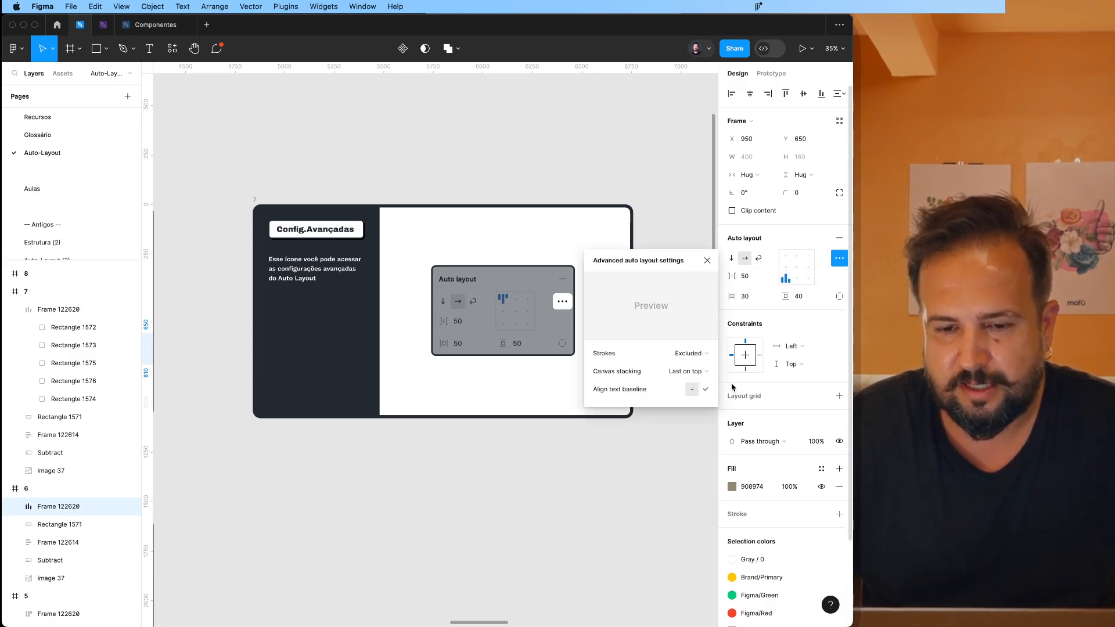
pyautogui.click(678, 457)
pyautogui.press('n')
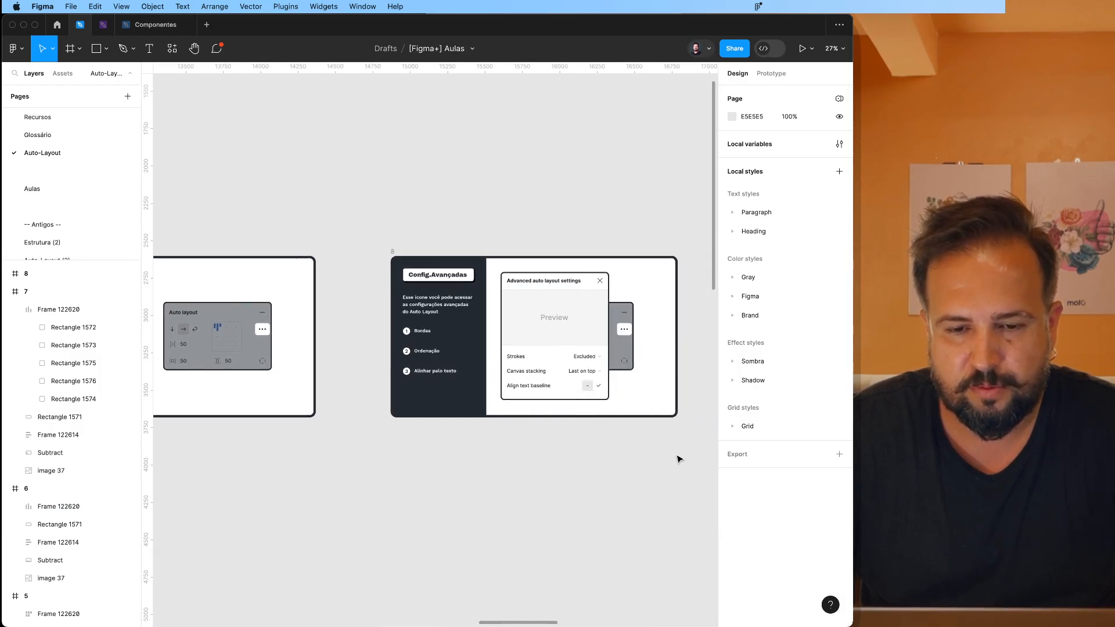
pyautogui.hscroll(2, 679, 457)
pyautogui.scroll(4, 676, 448)
pyautogui.hscroll(-2, 675, 448)
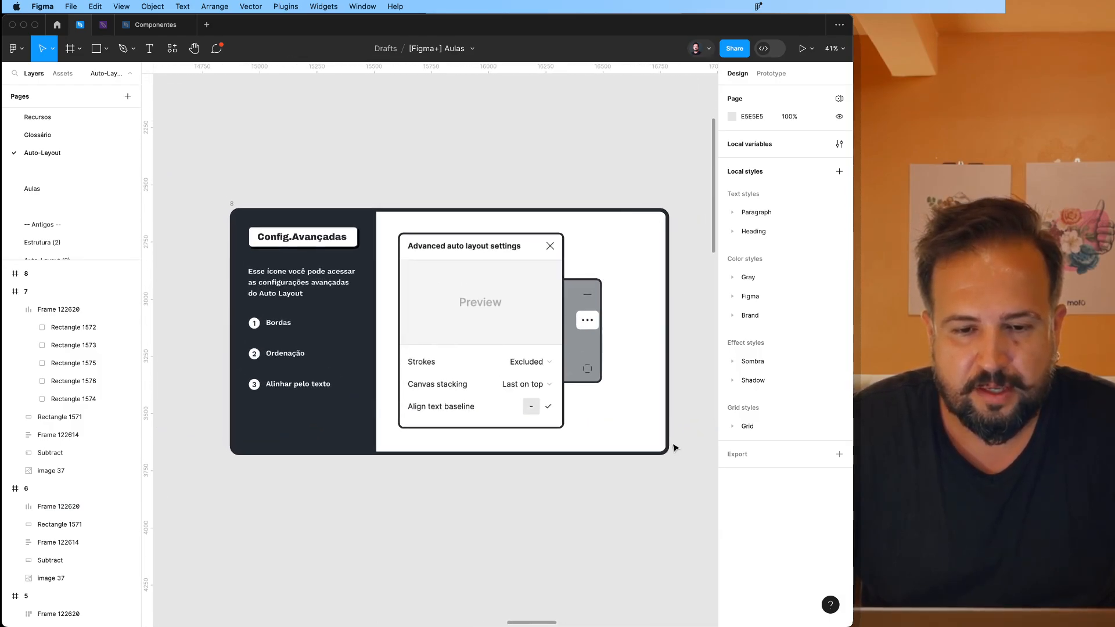
pyautogui.scroll(1, 675, 448)
pyautogui.hscroll(-1, 675, 448)
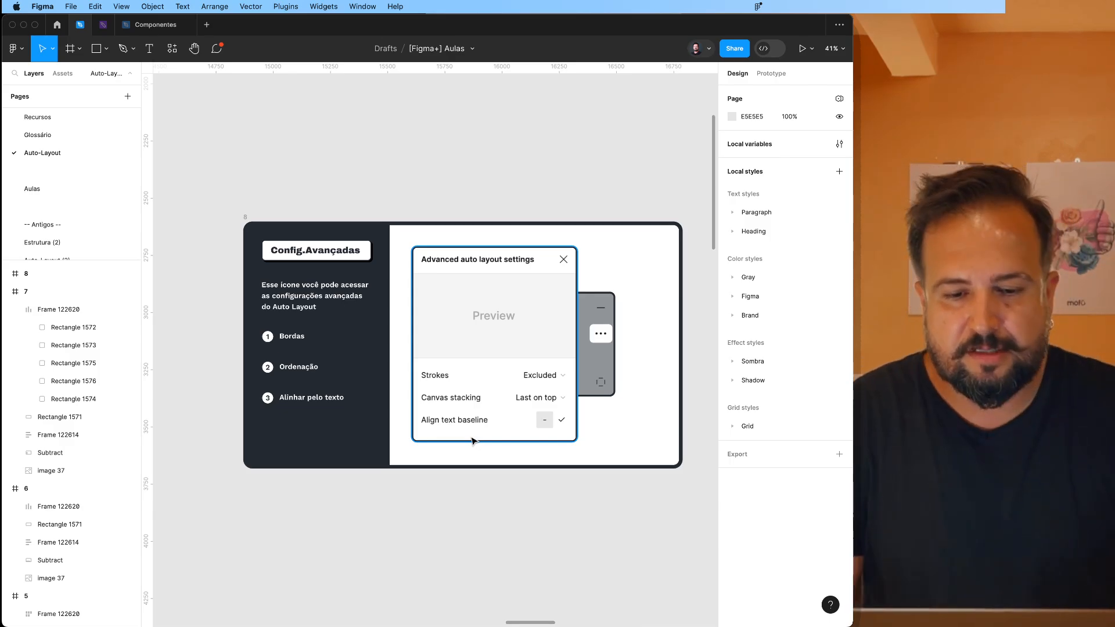
# Step: On the Bordas slide, set the advanced Auto Layout strokes option of the three-square row to Excluded from layout
pyautogui.press('n')
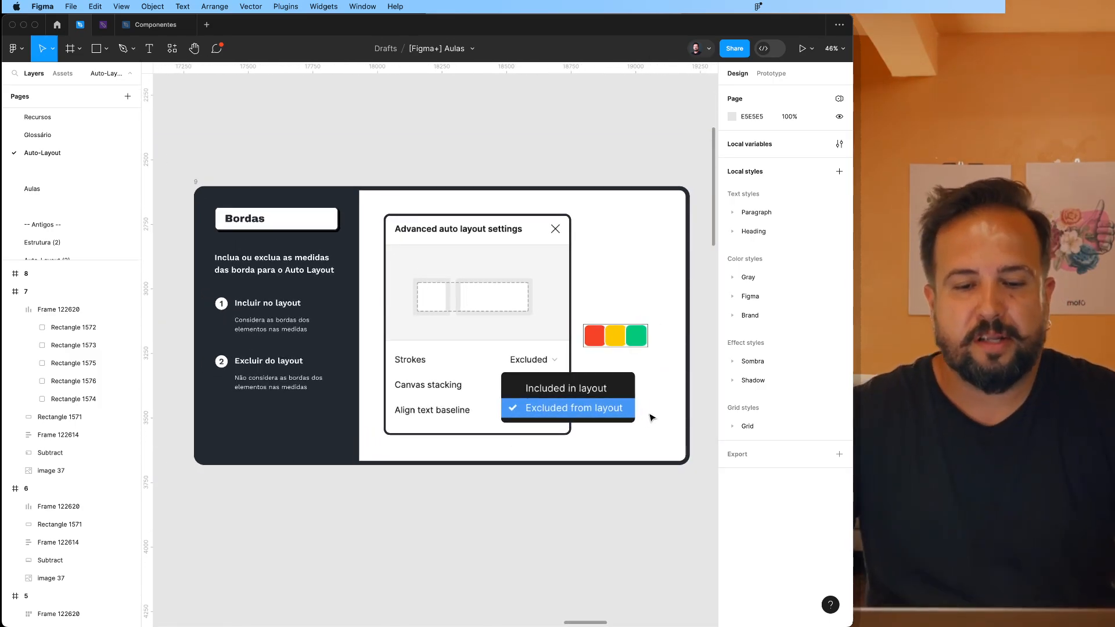
pyautogui.click(638, 346)
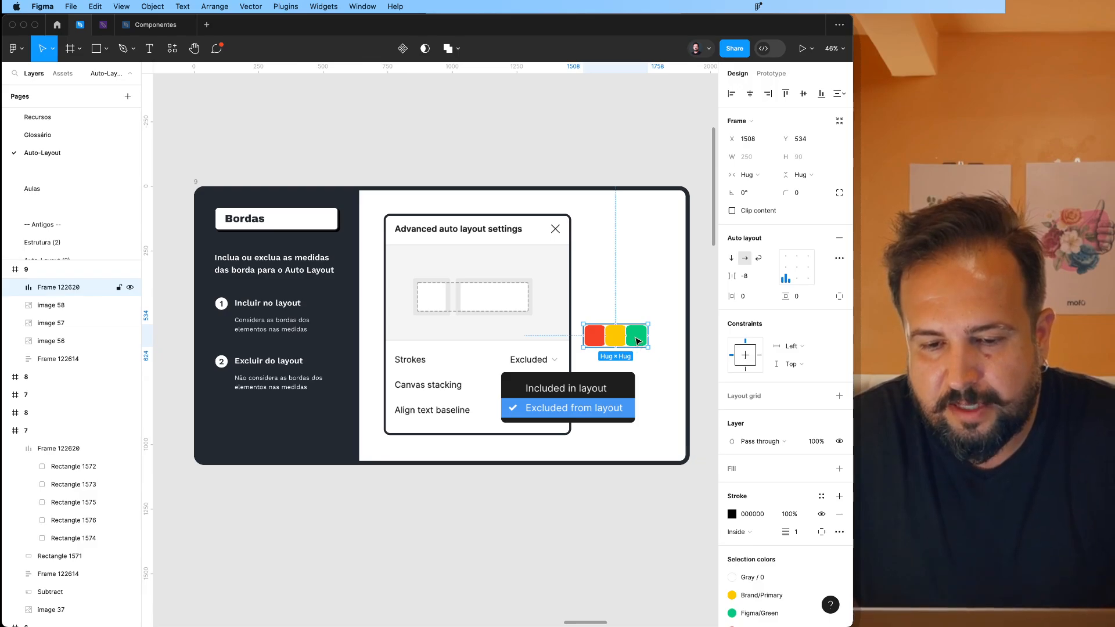
pyautogui.scroll(10, 638, 341)
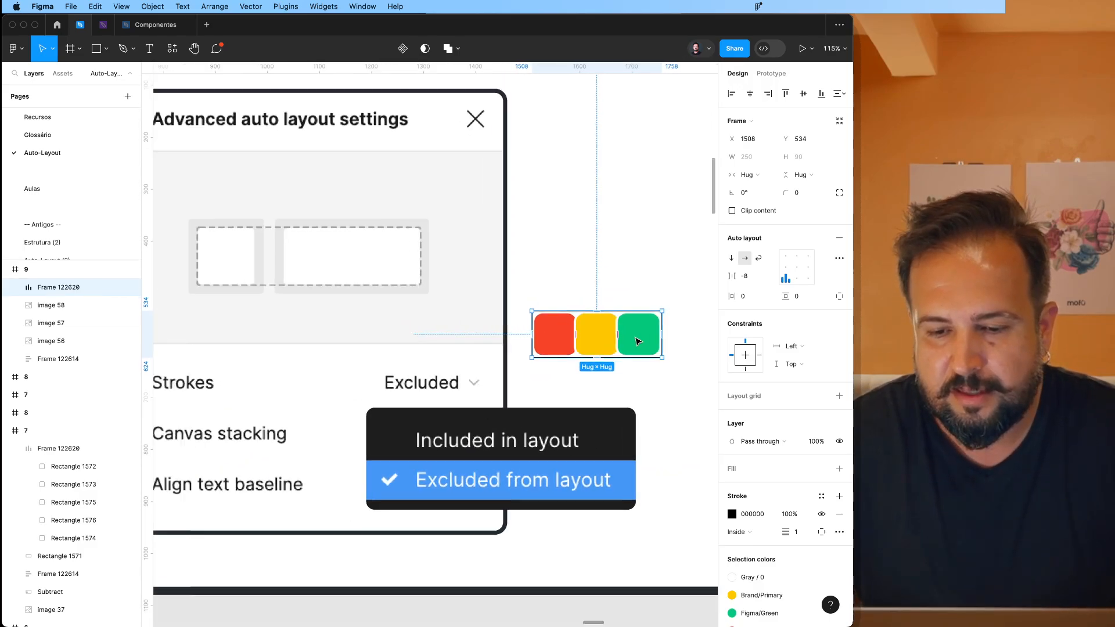
pyautogui.scroll(-5, 638, 341)
pyautogui.click(839, 258)
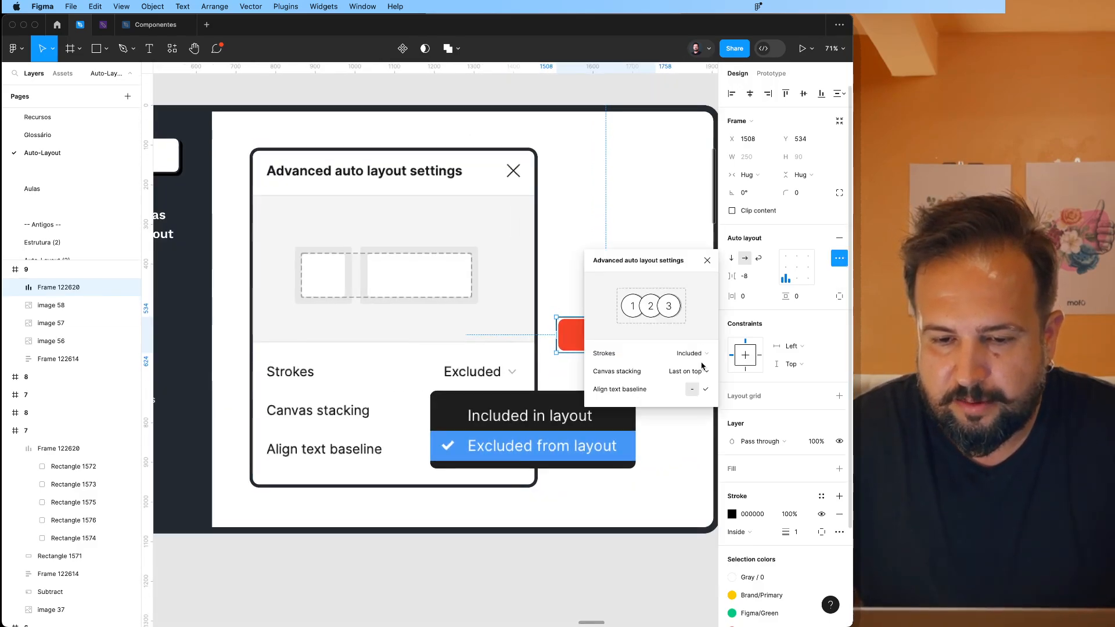
pyautogui.hscroll(2, 525, 289)
pyautogui.scroll(4, 525, 282)
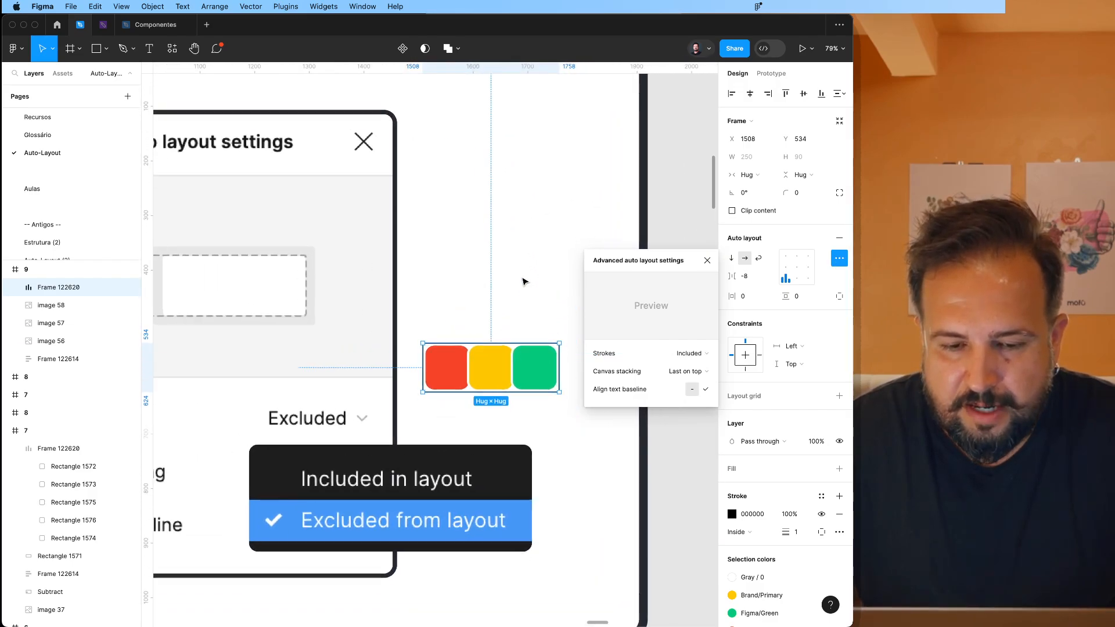
pyautogui.scroll(8, 524, 282)
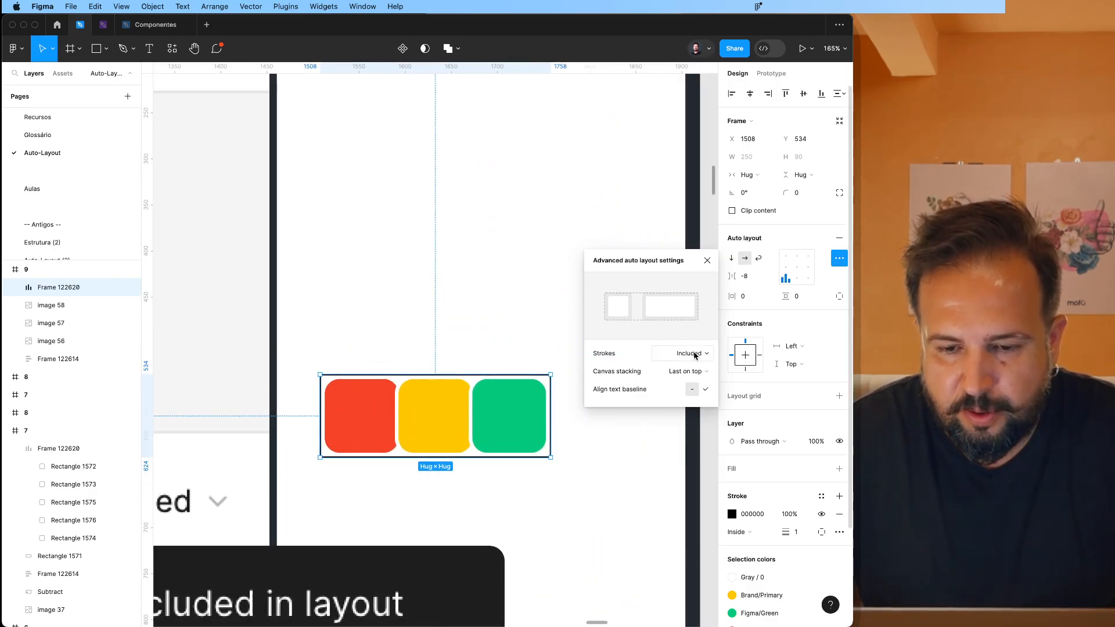
pyautogui.click(695, 355)
pyautogui.click(700, 368)
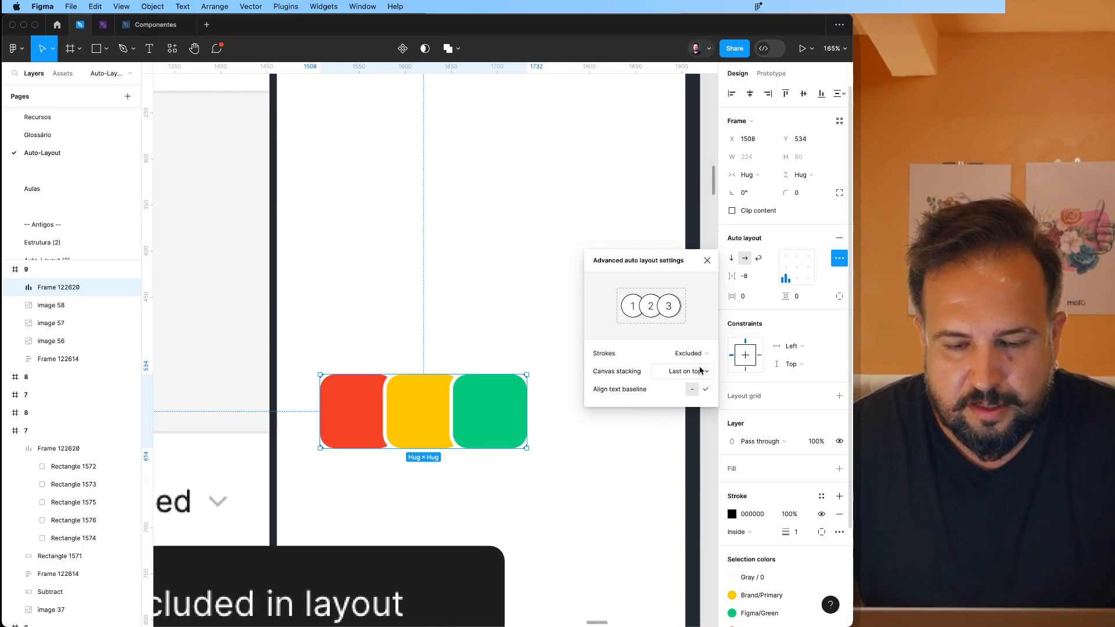
# Step: Inspect the green, yellow and red squares inside the row individually
pyautogui.click(464, 395)
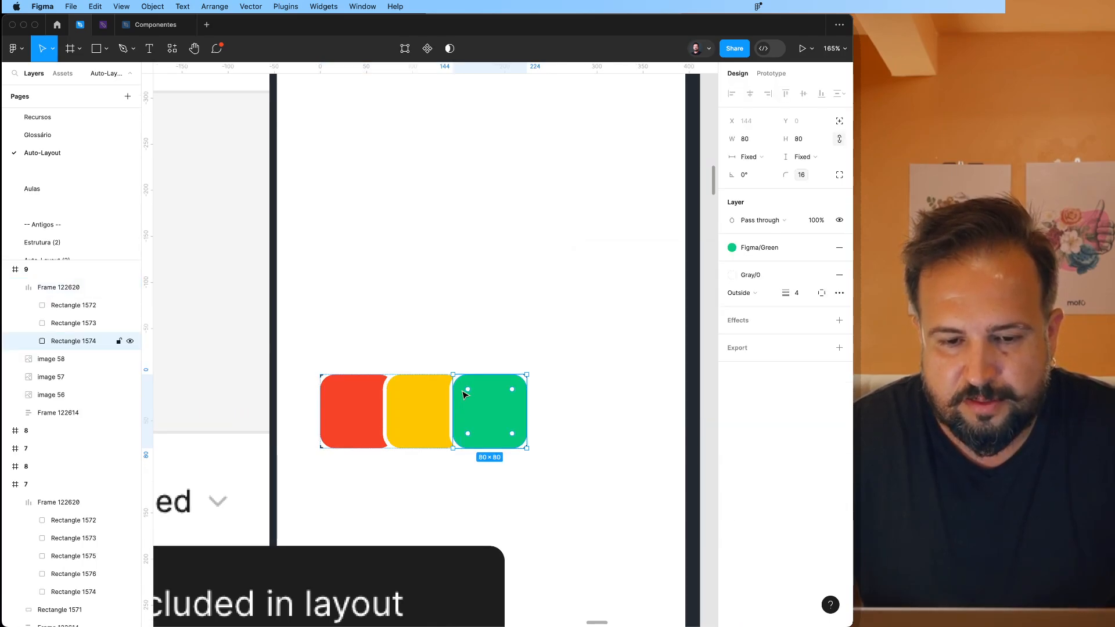
pyautogui.click(410, 390)
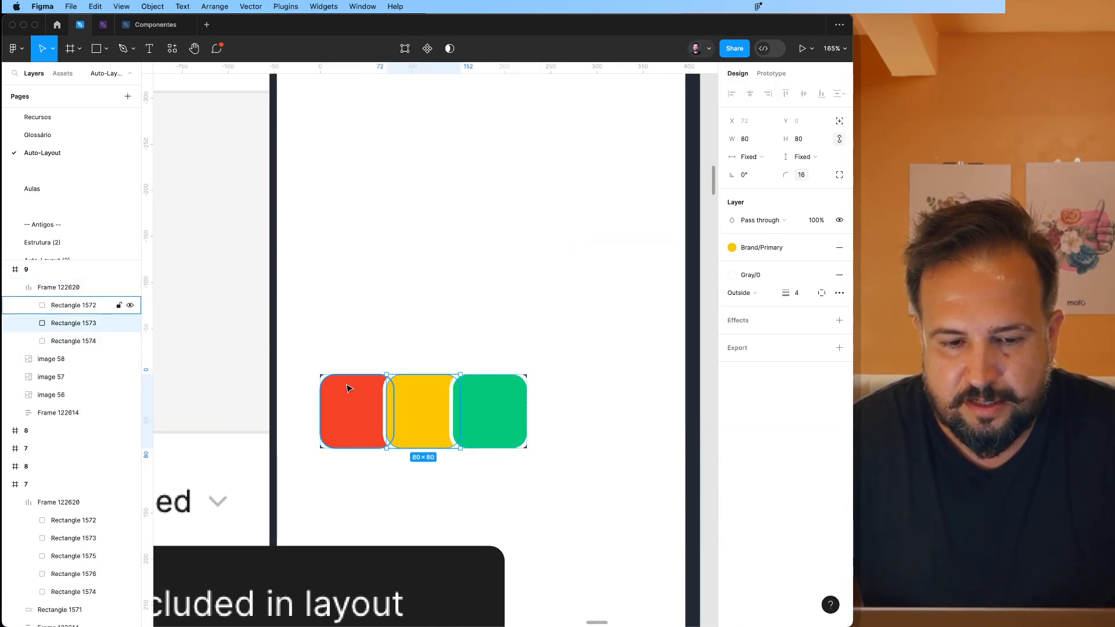
pyautogui.click(349, 388)
pyautogui.click(470, 509)
# Step: Set the three-square row's strokes back to Included in layout in the advanced Auto Layout settings
pyautogui.click(430, 398)
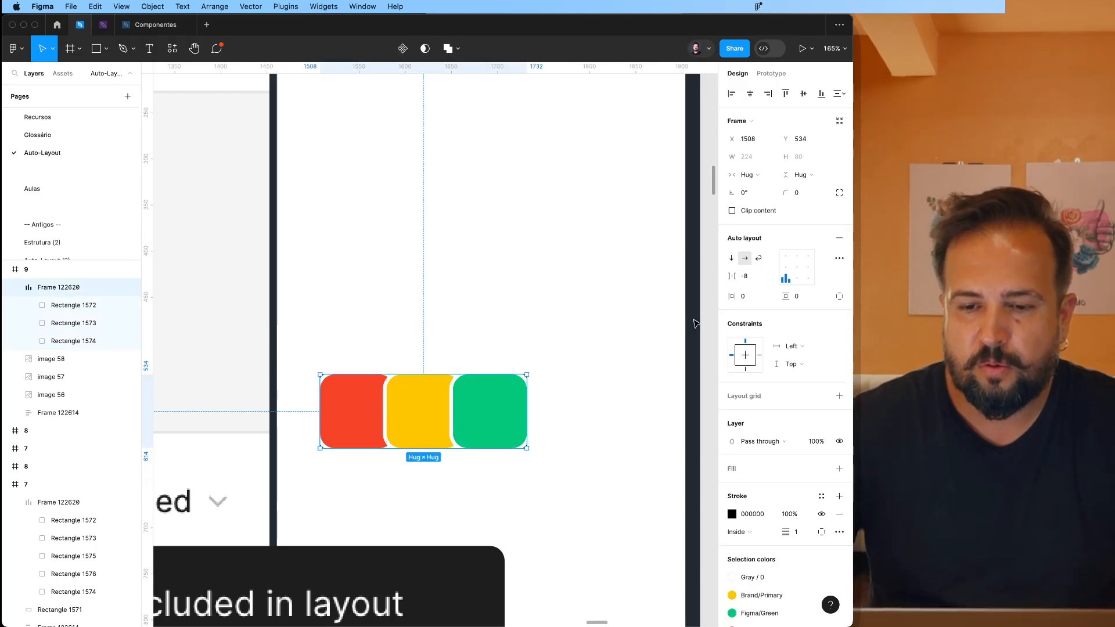
pyautogui.click(840, 258)
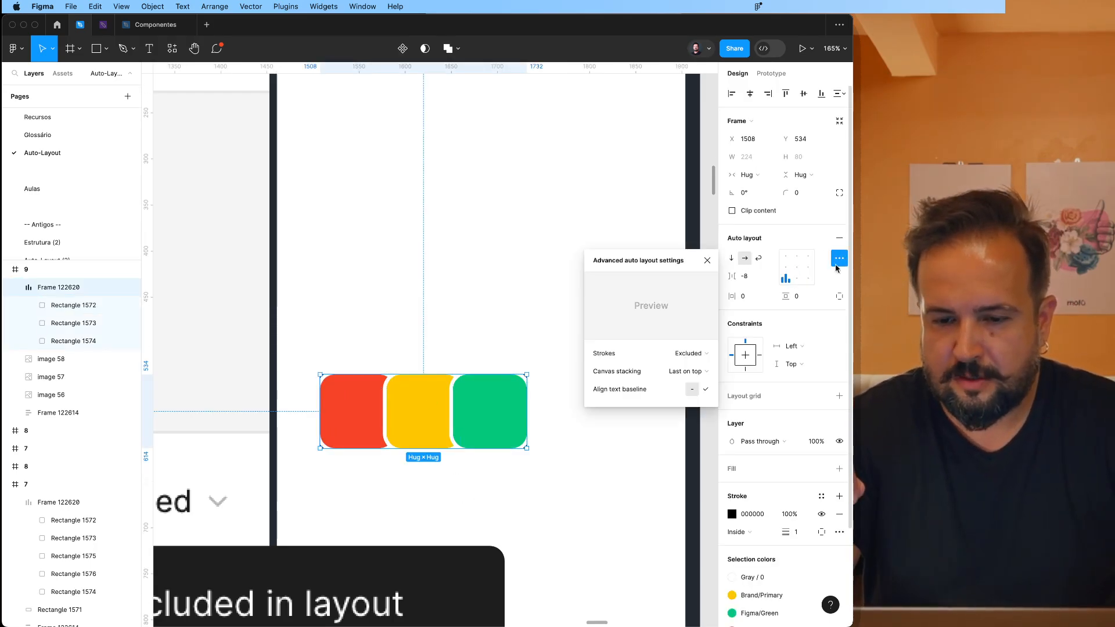
pyautogui.click(690, 354)
pyautogui.click(688, 345)
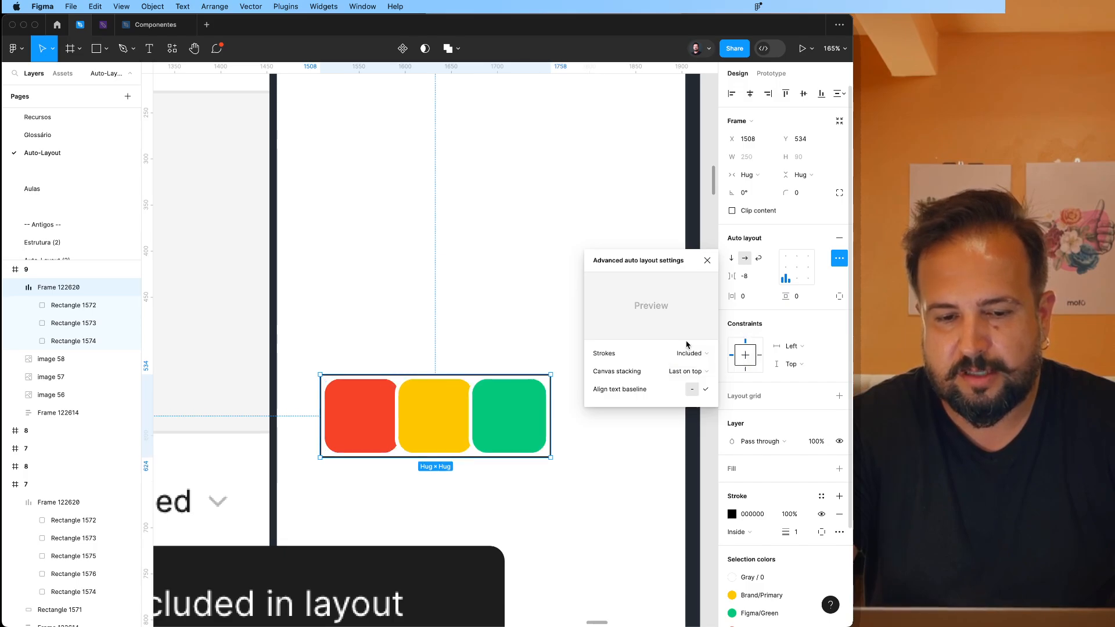
# Step: Set the outside stroke of all three squares to a thickness of 20 and its color to the Gray 50 style
pyautogui.click(507, 429)
pyautogui.keyDown('shift'); pyautogui.click(403, 423); pyautogui.keyUp('shift')
pyautogui.keyDown('shift'); pyautogui.click(347, 414); pyautogui.keyUp('shift')
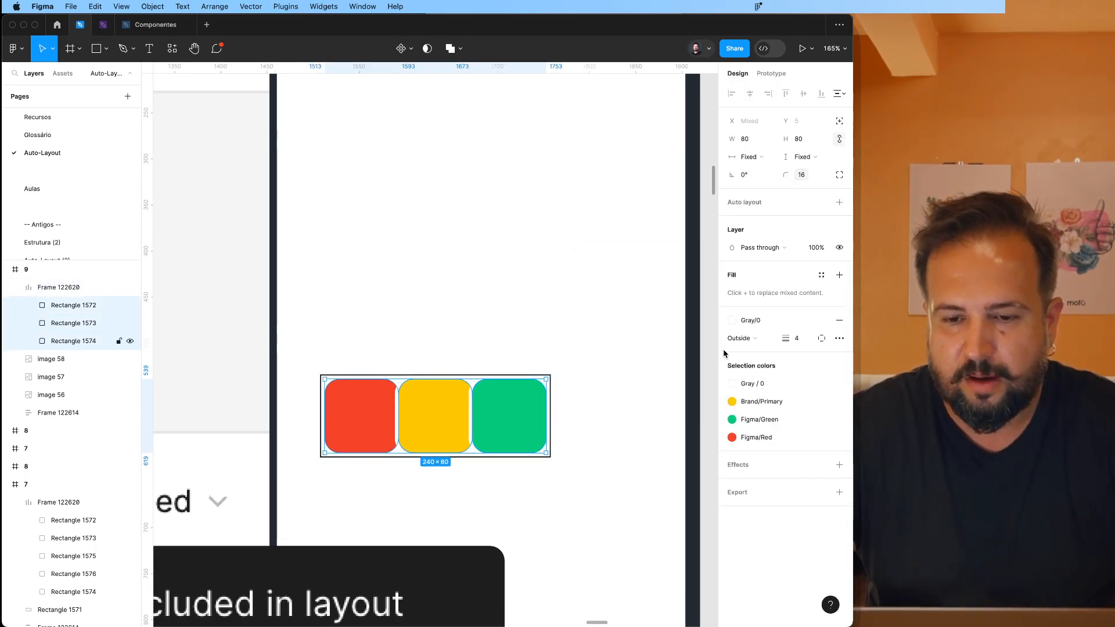
pyautogui.hotkey('shift', 'Up')
pyautogui.hotkey('shift', 'Up')
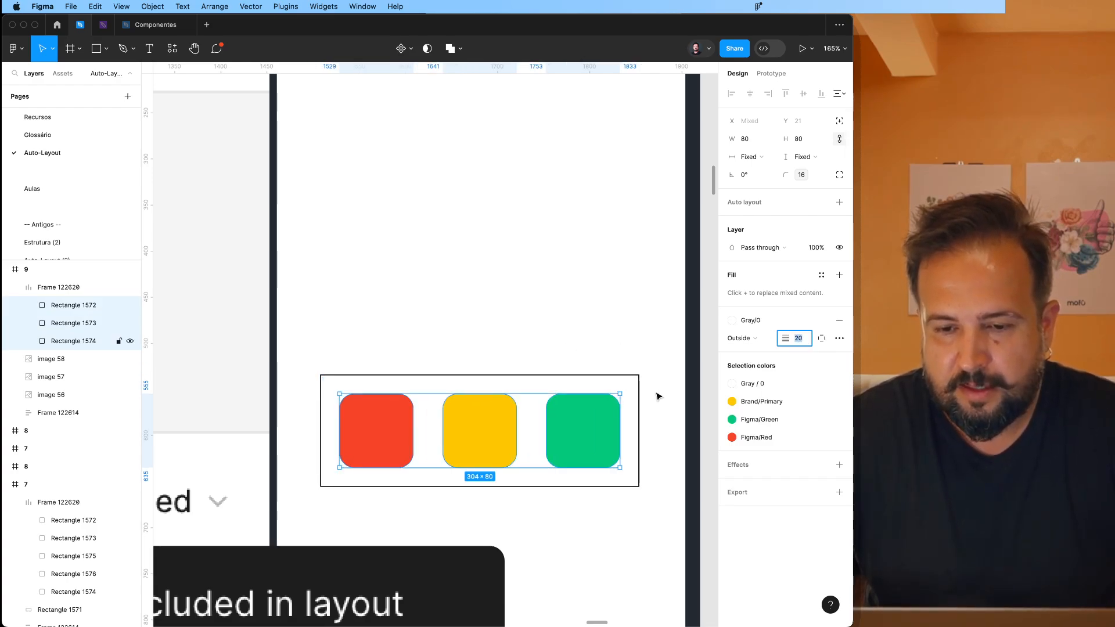
pyautogui.click(732, 384)
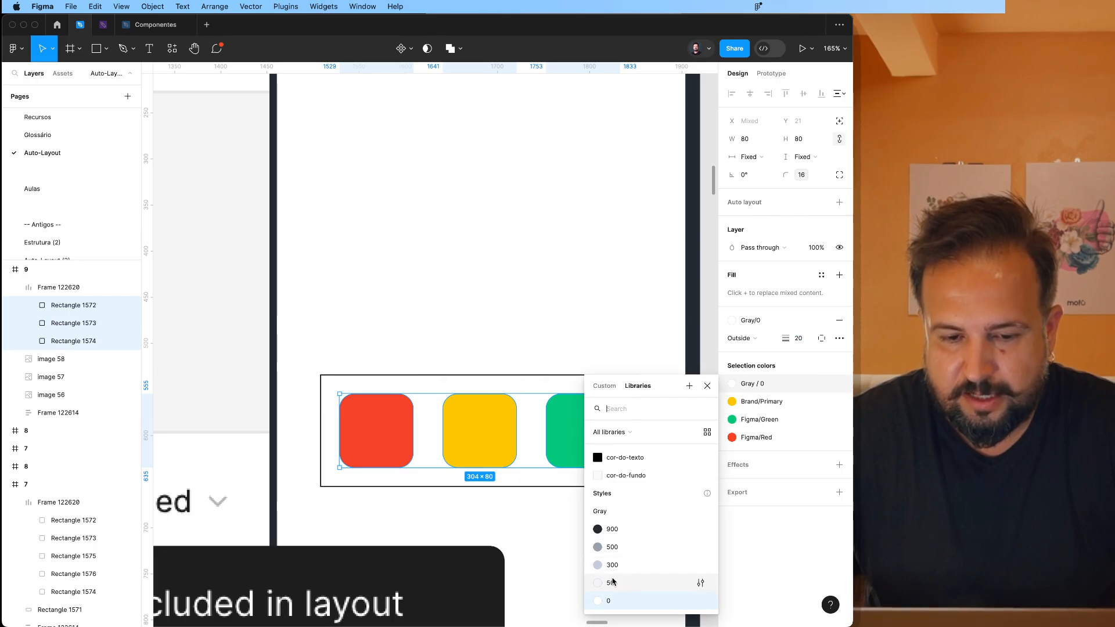
pyautogui.click(613, 582)
pyautogui.click(575, 525)
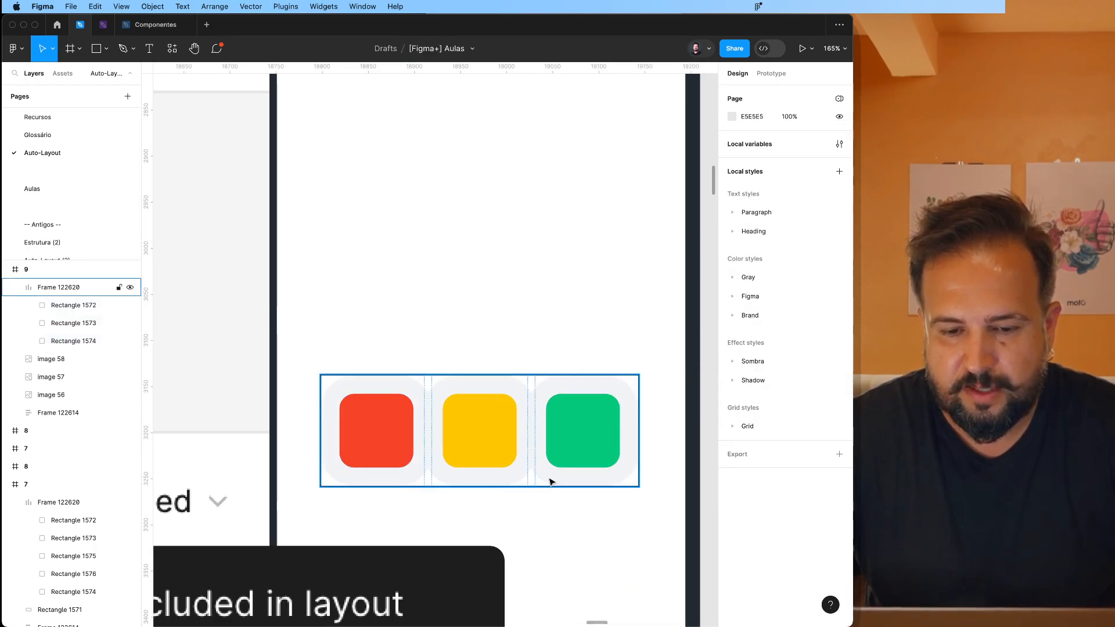
# Step: Set the spacing between the items of the three-square row to 16
pyautogui.click(550, 480)
pyautogui.click(750, 283)
pyautogui.press('Up')
pyautogui.press('Up')
pyautogui.press('Up')
pyautogui.press('Up')
pyautogui.press('Up')
pyautogui.press('Up')
pyautogui.press('Up')
pyautogui.press('Up')
pyautogui.press('Up')
pyautogui.press('Up')
pyautogui.press('Up')
pyautogui.press('Up')
pyautogui.press('Up')
pyautogui.press('Up')
pyautogui.press('Up')
pyautogui.press('Up')
pyautogui.press('Up')
pyautogui.press('Up')
pyautogui.press('Up')
pyautogui.press('Up')
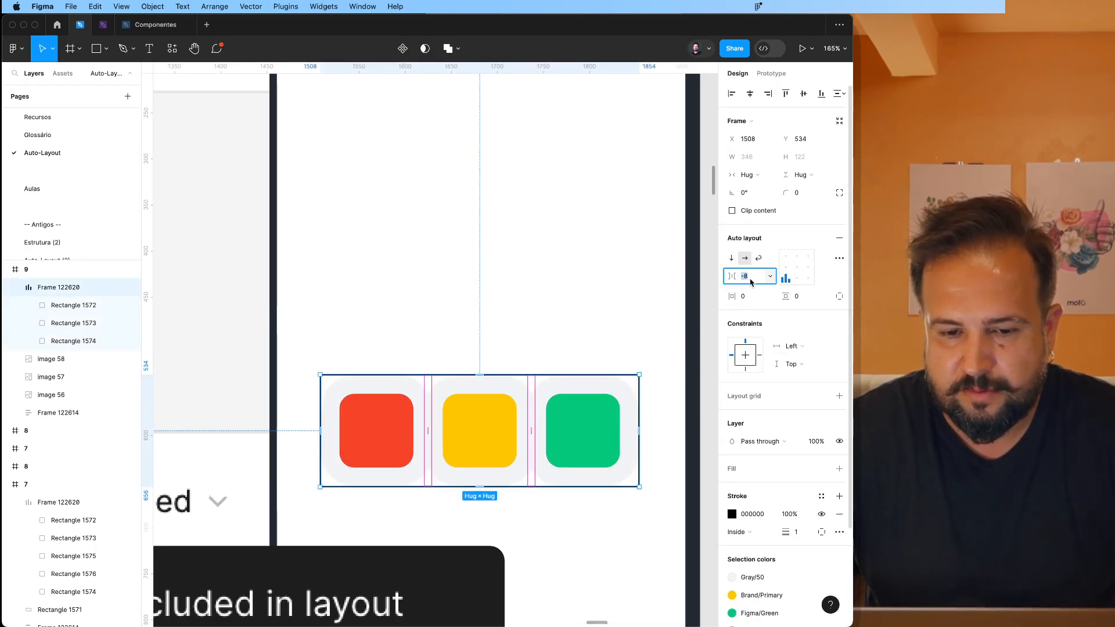
pyautogui.click(615, 520)
# Step: Exclude the thick gray strokes from the row's layout in the advanced Auto Layout settings
pyautogui.click(680, 442)
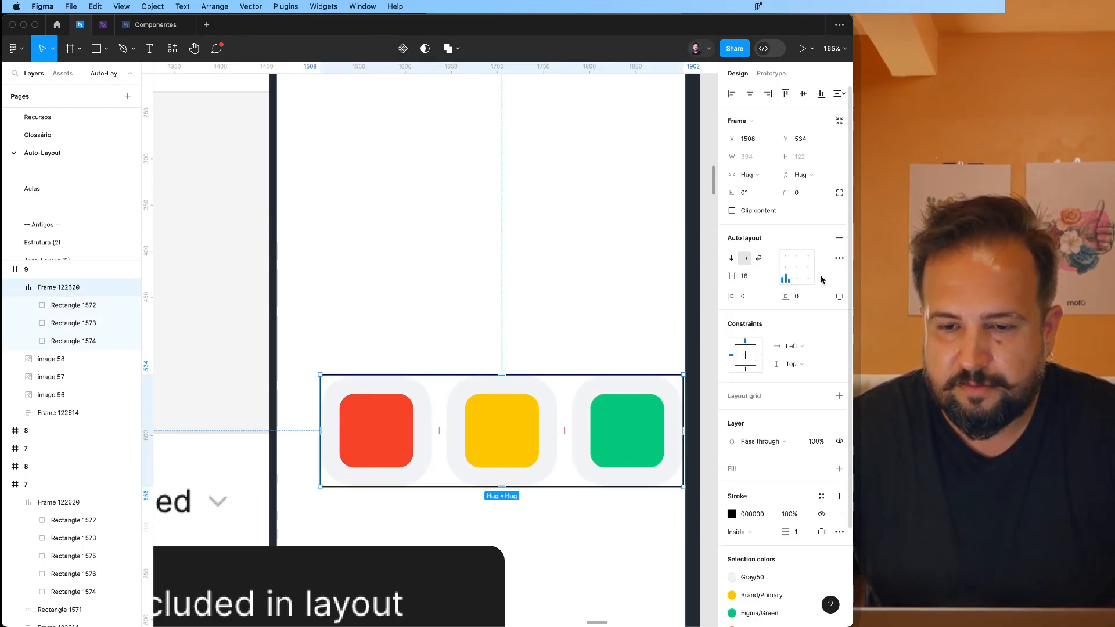
pyautogui.click(839, 259)
pyautogui.click(698, 354)
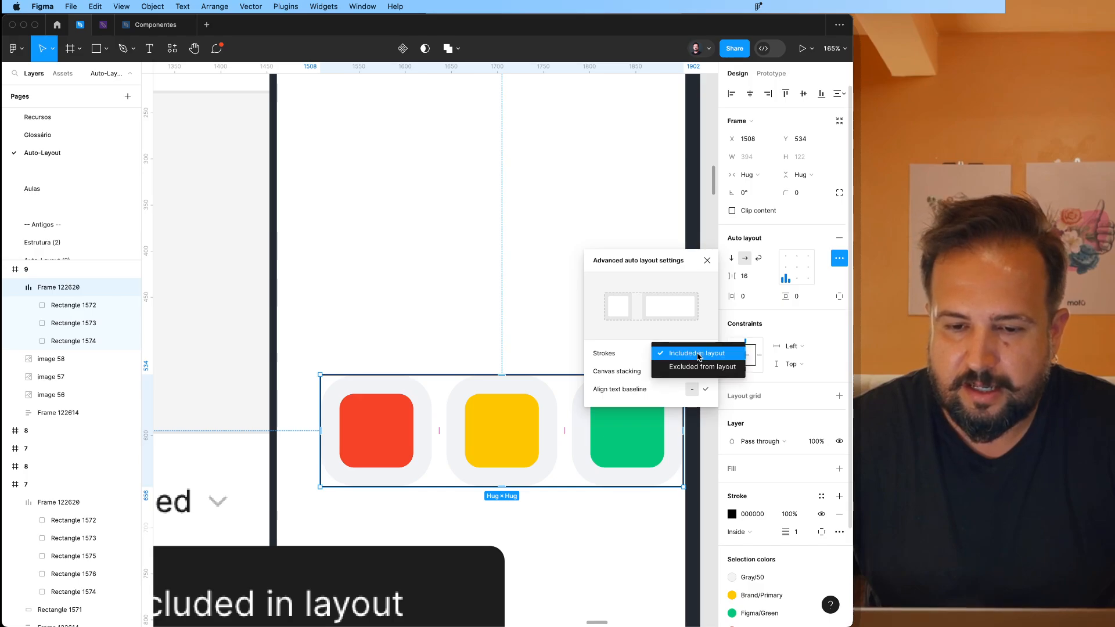
pyautogui.click(703, 367)
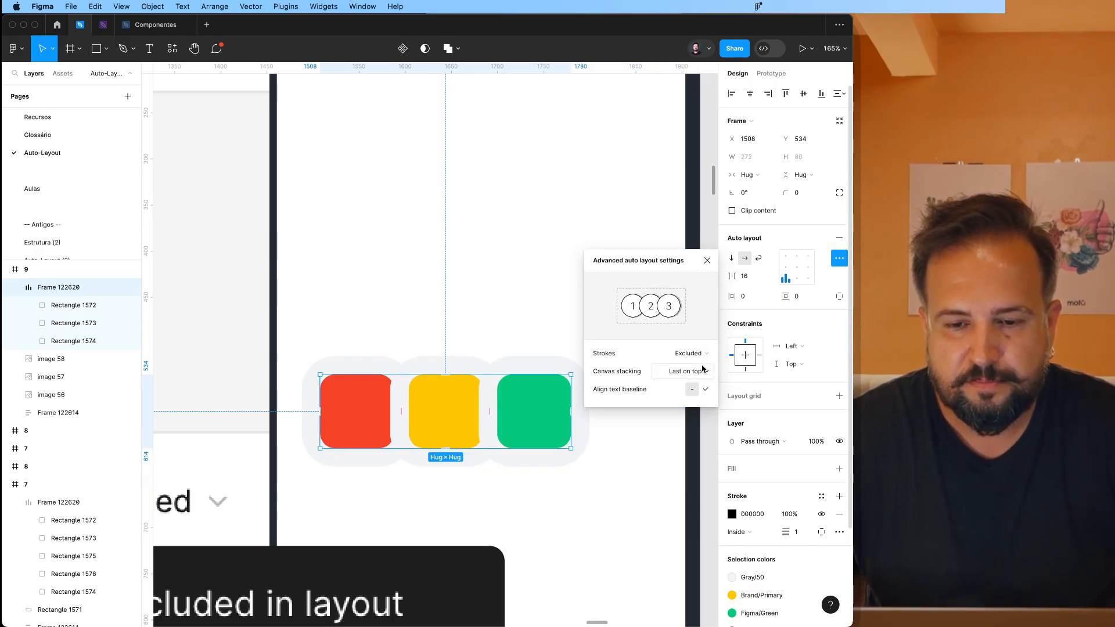
pyautogui.click(470, 303)
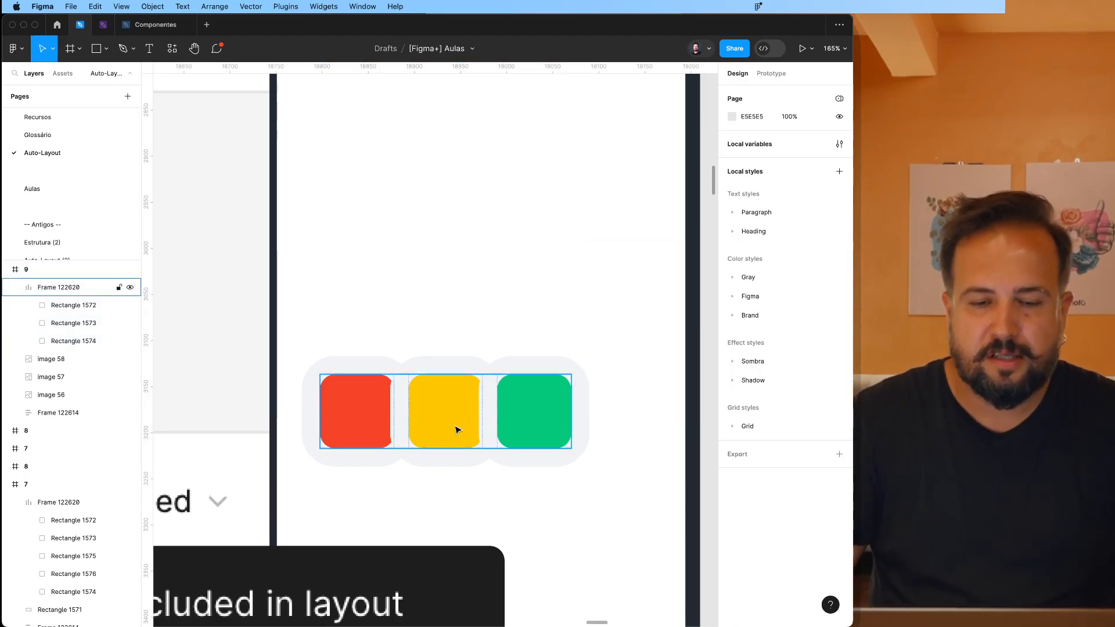
# Step: Include the squares' strokes in the row's layout again, and deselect the row
pyautogui.scroll(-3, 456, 430)
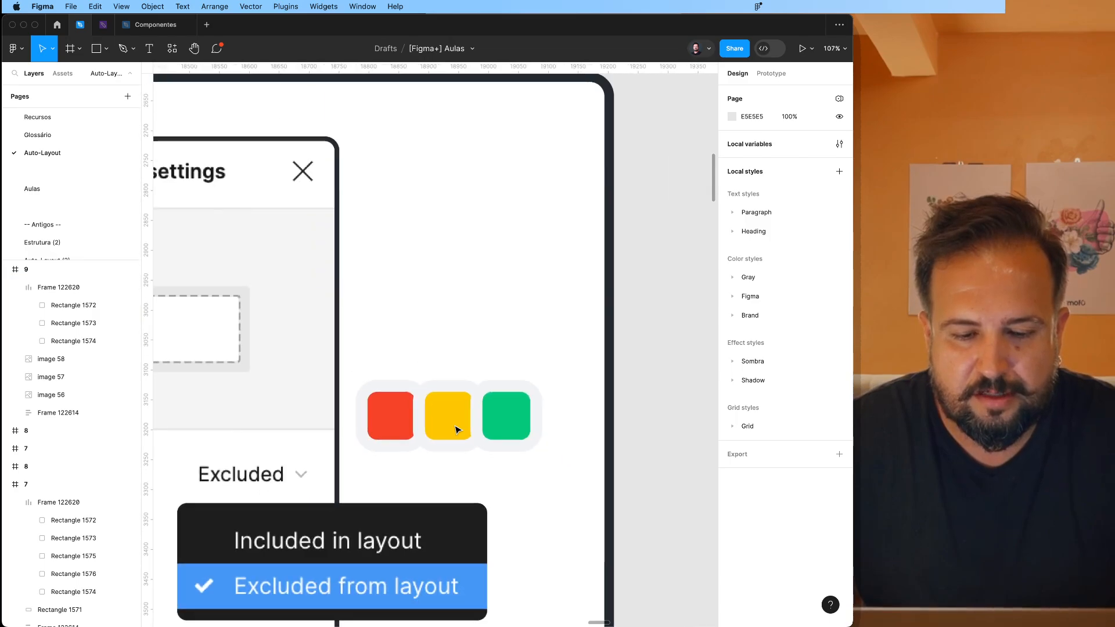
pyautogui.scroll(-3, 456, 430)
pyautogui.click(465, 425)
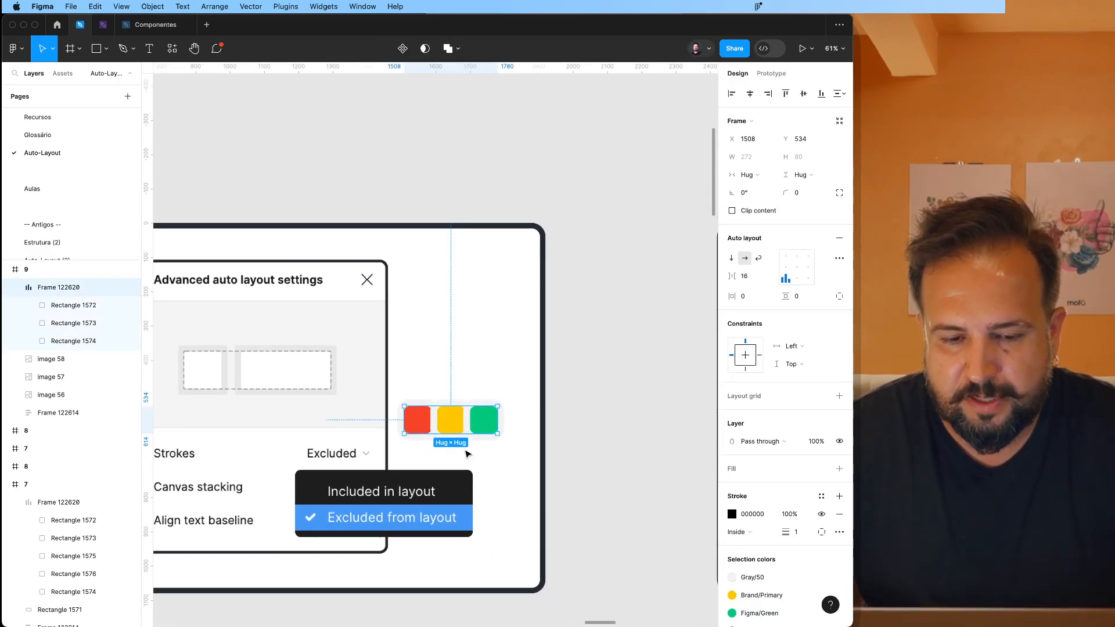
pyautogui.click(840, 262)
pyautogui.click(689, 353)
pyautogui.click(685, 339)
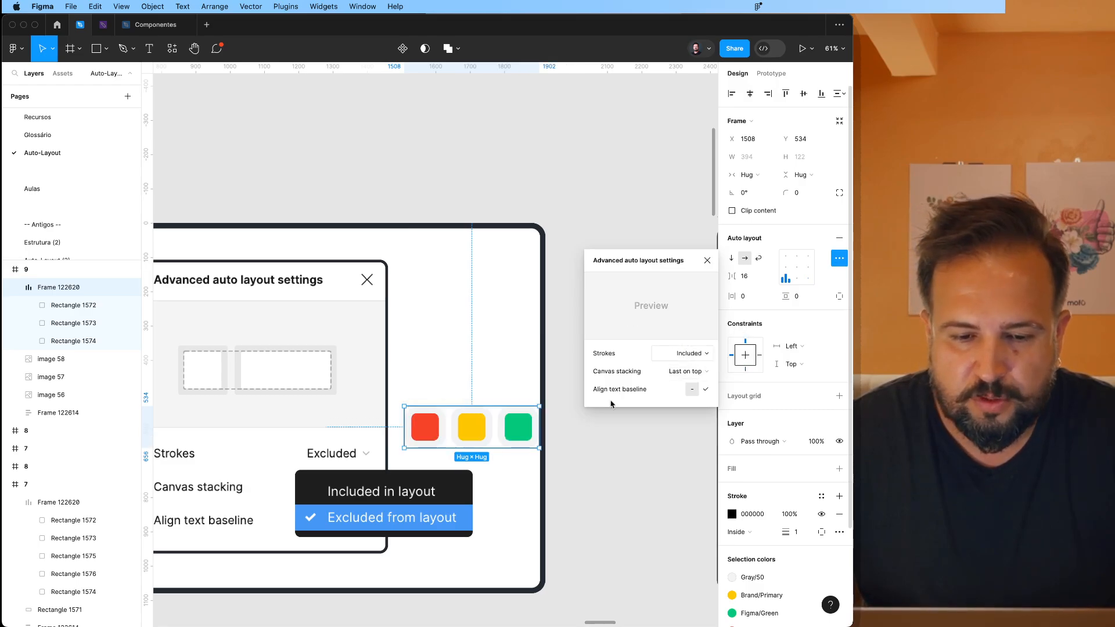
pyautogui.click(586, 478)
# Step: Examine the Ordenação slide on canvas stacking, including its First on top and Last on top options and the overlapping squares
pyautogui.keyDown('ctrl'); pyautogui.scroll(-3, 585, 478); pyautogui.keyUp('ctrl')
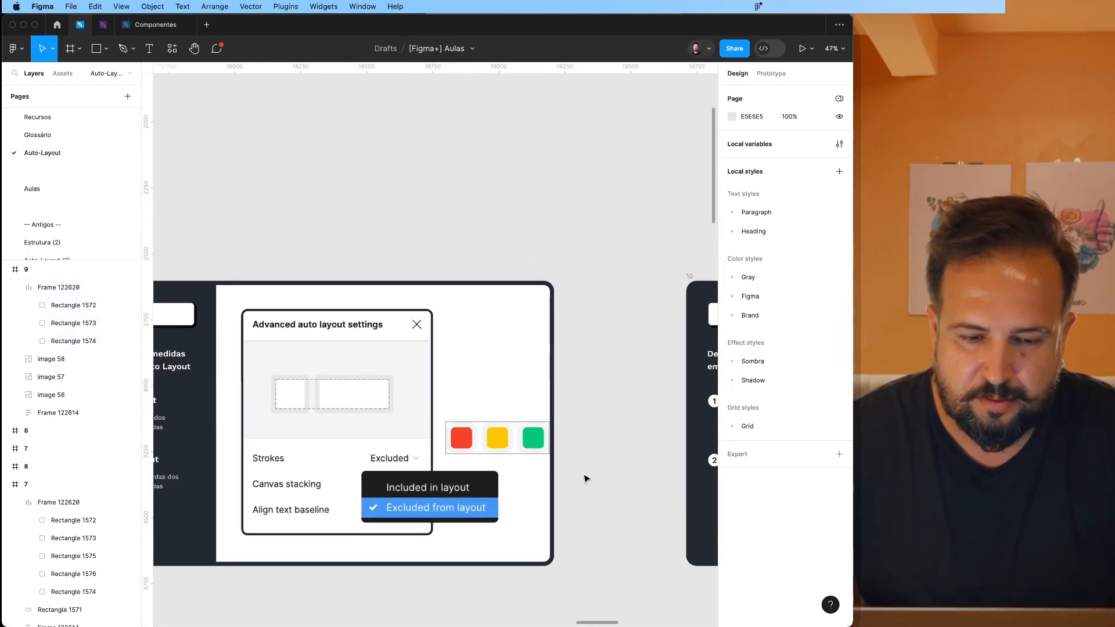
pyautogui.hscroll(6, 585, 478)
pyautogui.hscroll(5, 585, 478)
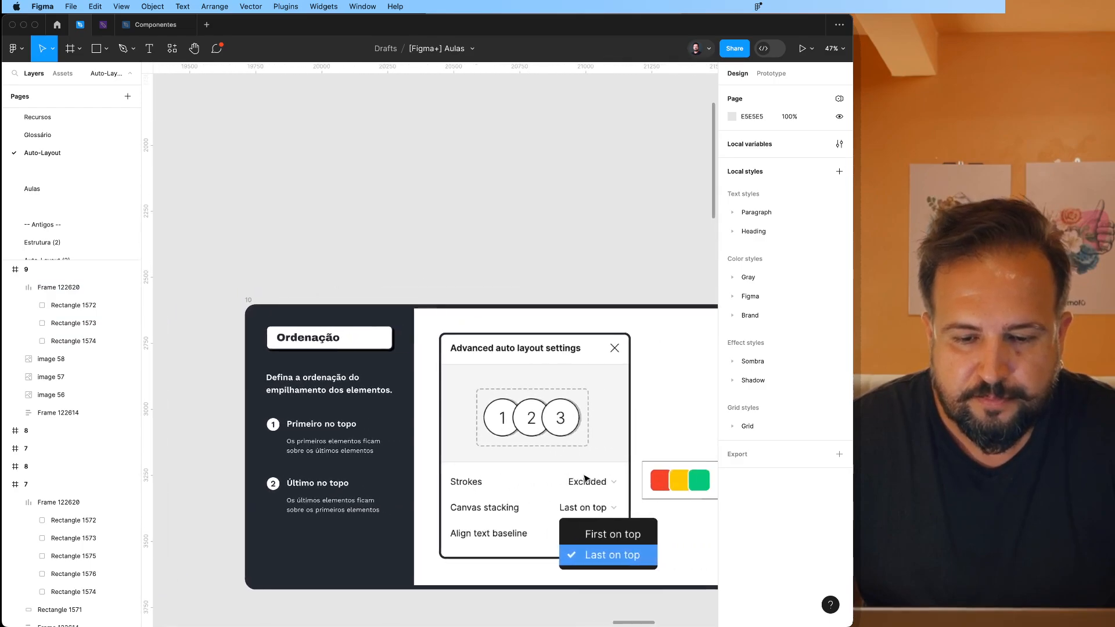
pyautogui.keyDown('ctrl'); pyautogui.scroll(3, 610, 521); pyautogui.keyUp('ctrl')
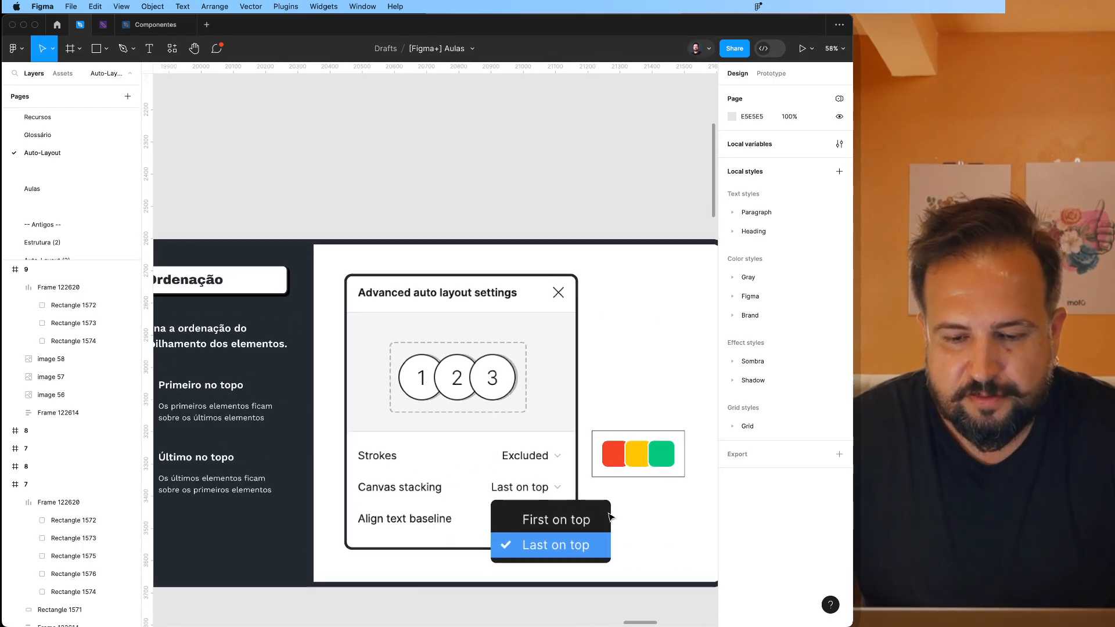
pyautogui.press('super+backslash')
pyautogui.keyDown('ctrl'); pyautogui.scroll(5, 604, 526); pyautogui.keyUp('ctrl')
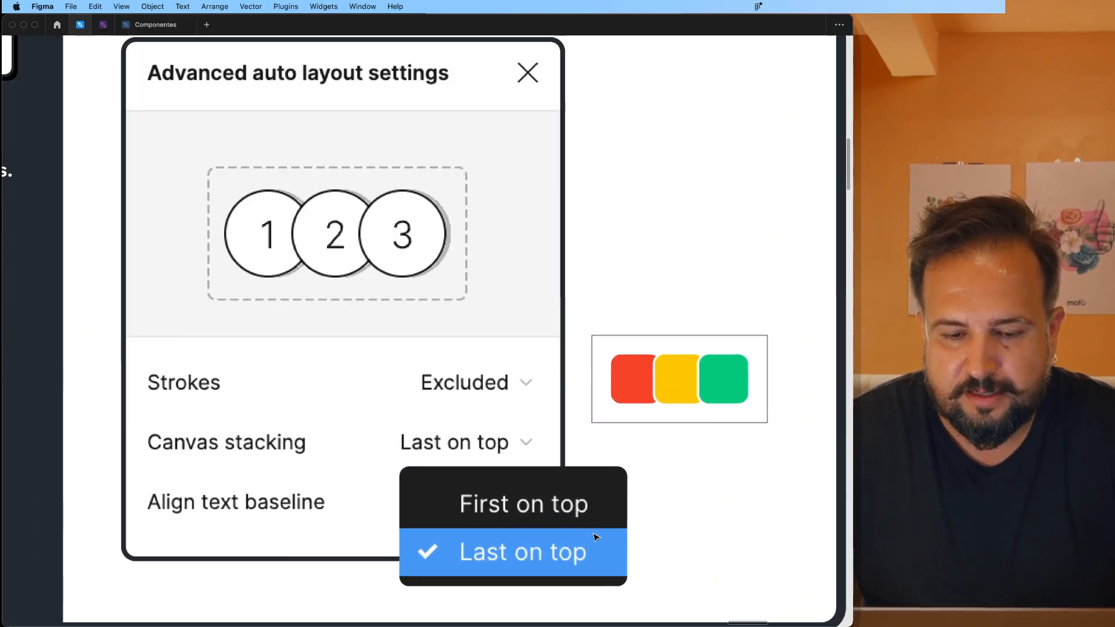
pyautogui.press('super+backslash')
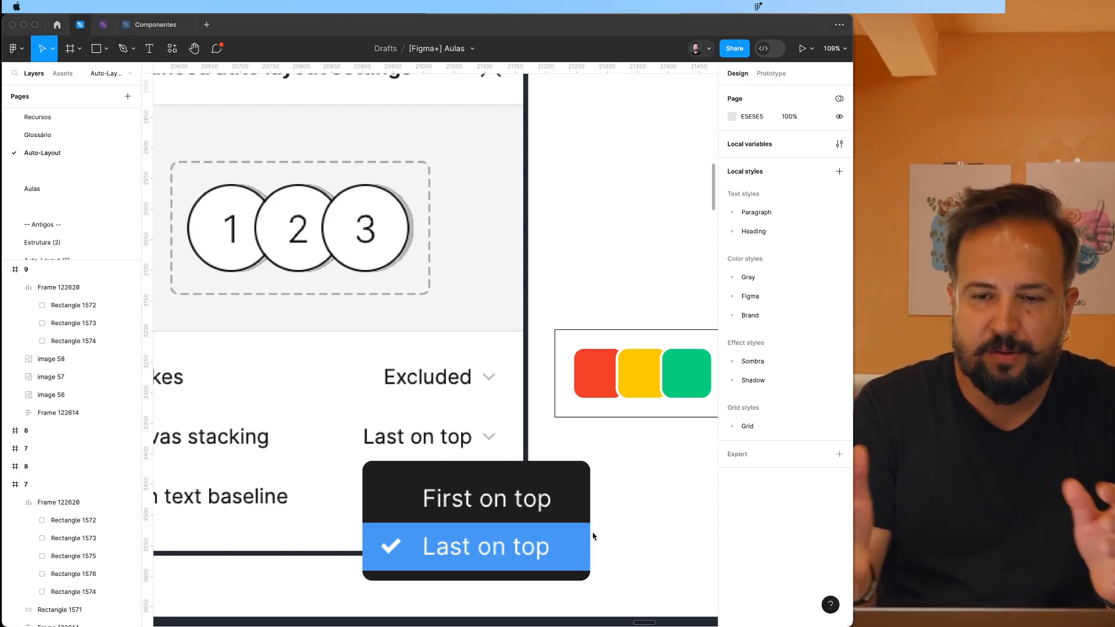
pyautogui.press('super+Tab')
pyautogui.click(593, 535)
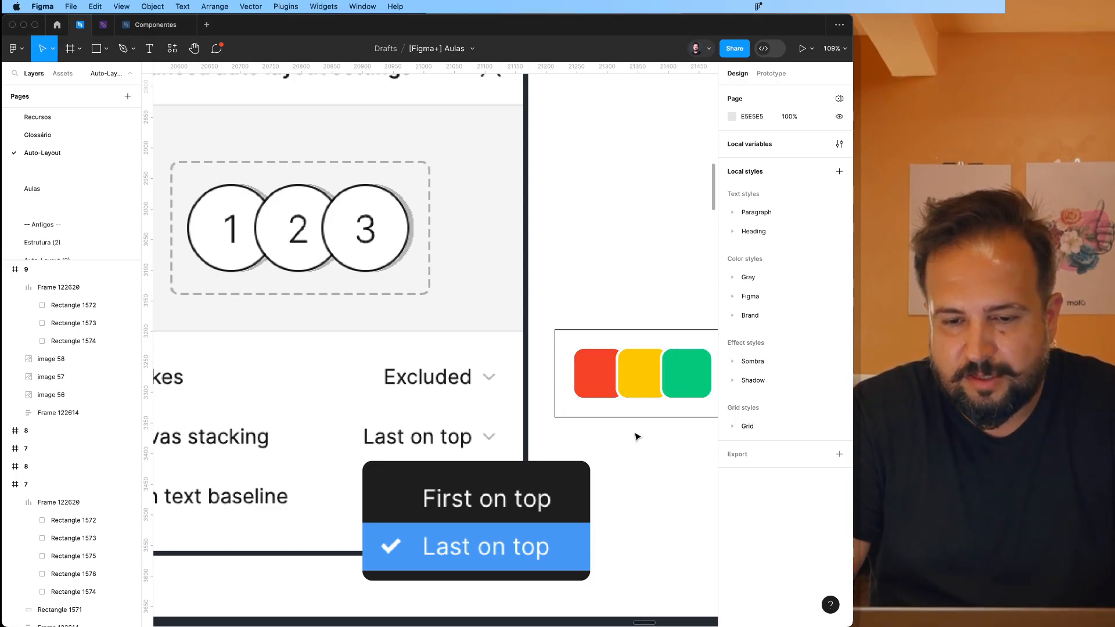
# Step: Set the spacing between the overlapping squares on the Ordenação slide to -16
pyautogui.hscroll(5, 638, 436)
pyautogui.click(580, 358)
pyautogui.click(580, 358)
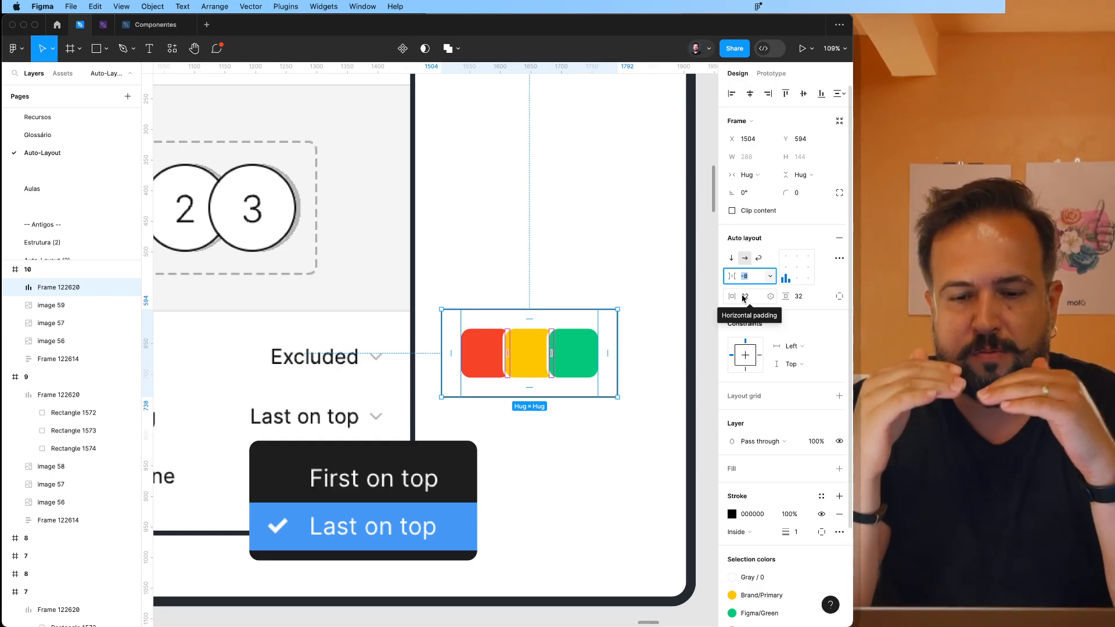
pyautogui.write('-16')
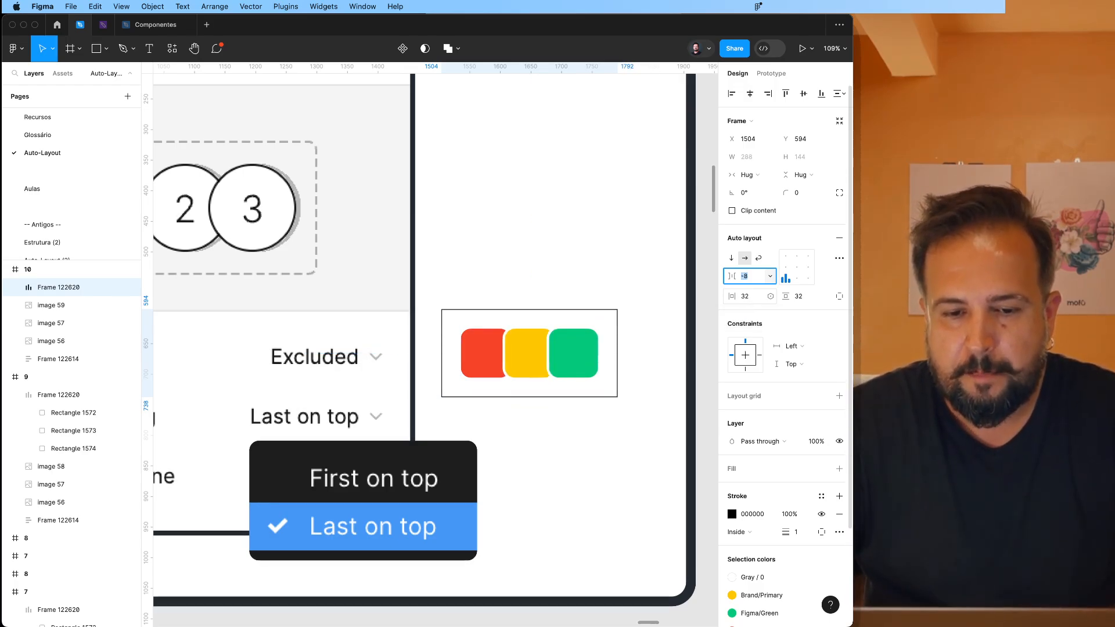
pyautogui.press('Return')
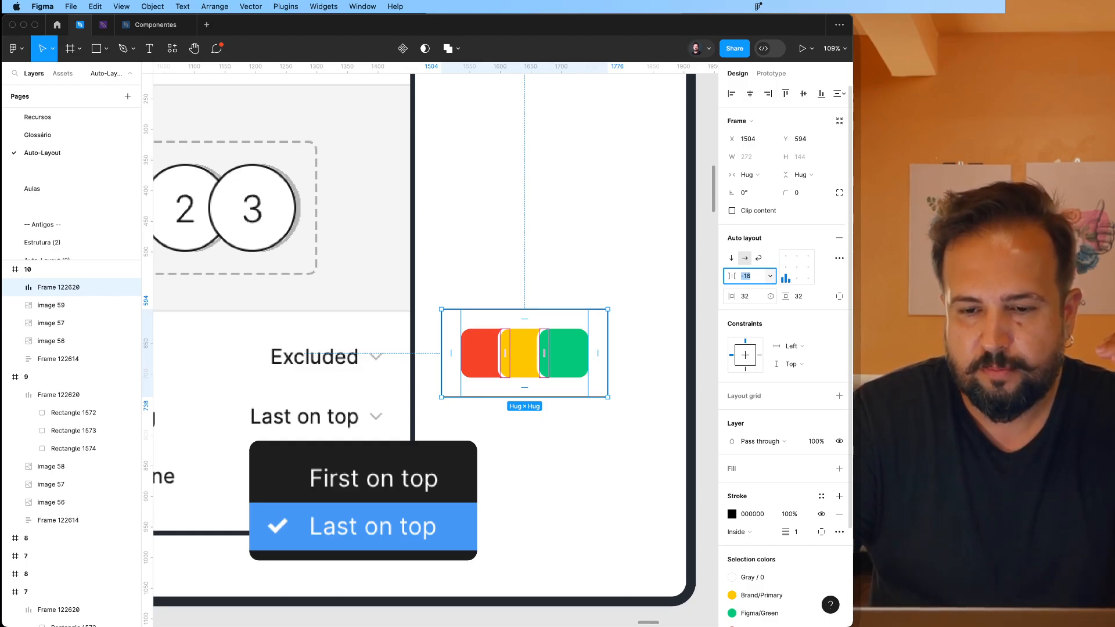
# Step: Set the overlapping squares' canvas stacking to First on top in the advanced Auto Layout settings
pyautogui.click(839, 260)
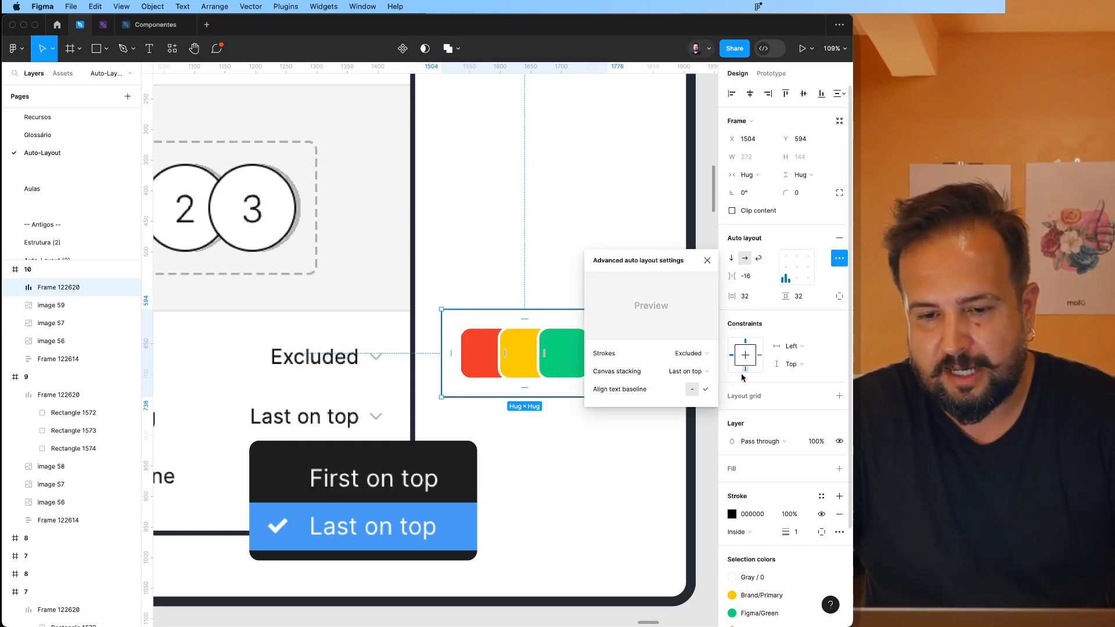
pyautogui.click(690, 372)
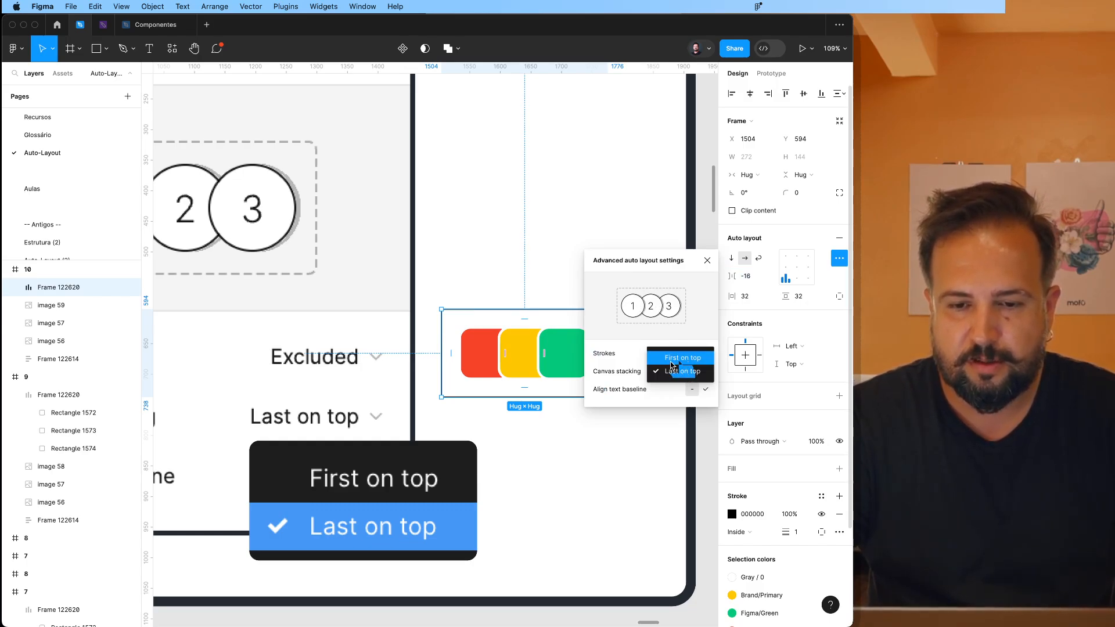
pyautogui.click(672, 363)
pyautogui.click(685, 360)
pyautogui.click(684, 353)
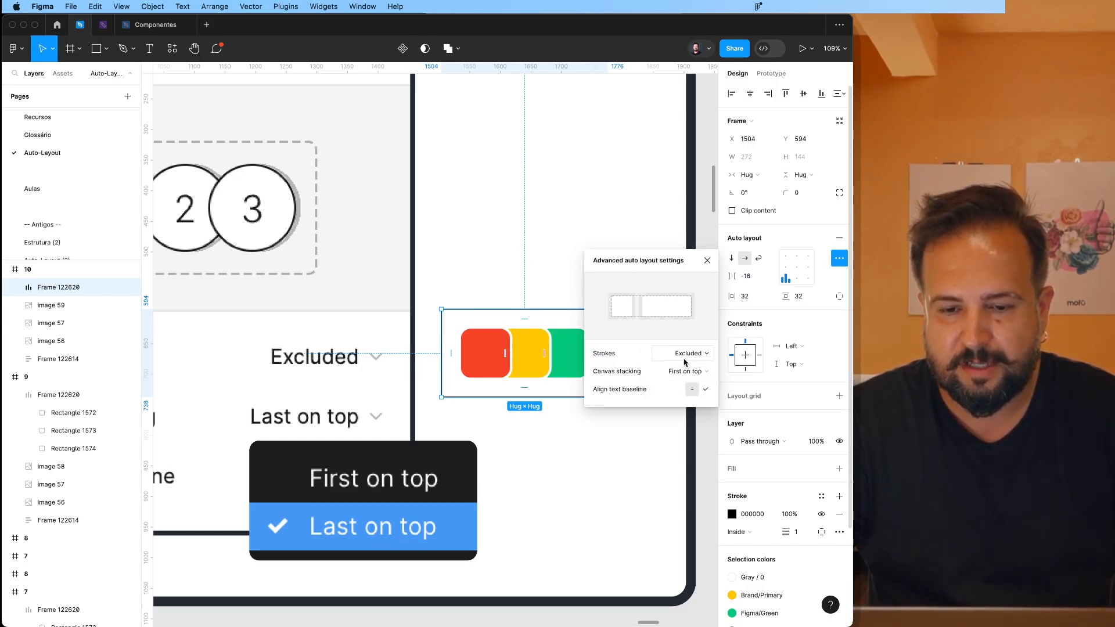
# Step: Switch the squares' canvas stacking to Last on top and back to First on top, and deselect the row
pyautogui.click(686, 372)
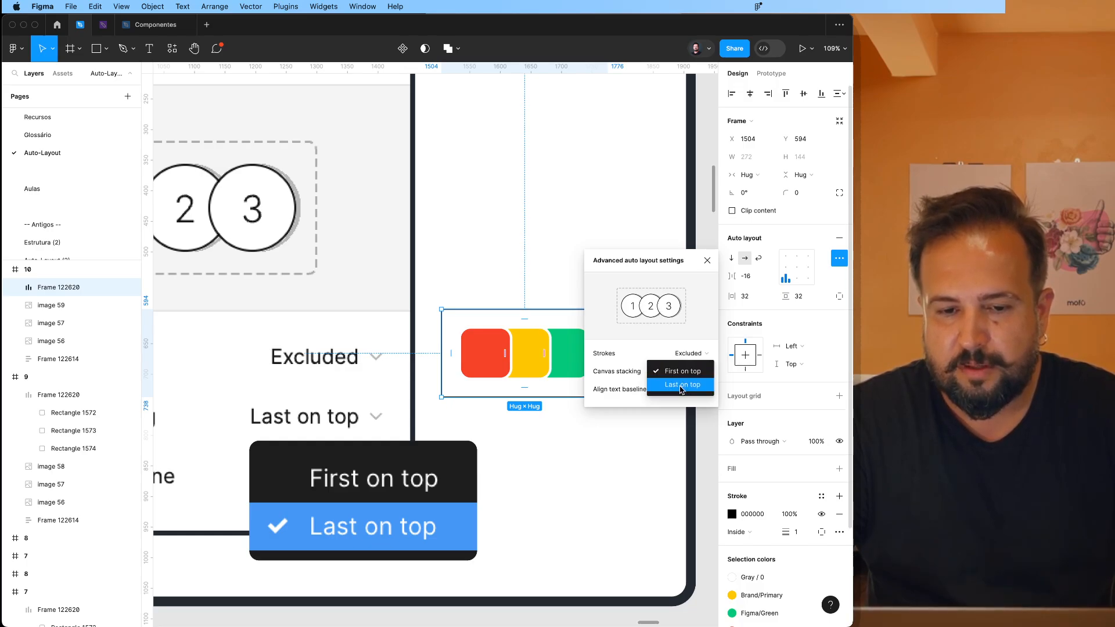
pyautogui.click(682, 387)
pyautogui.click(685, 371)
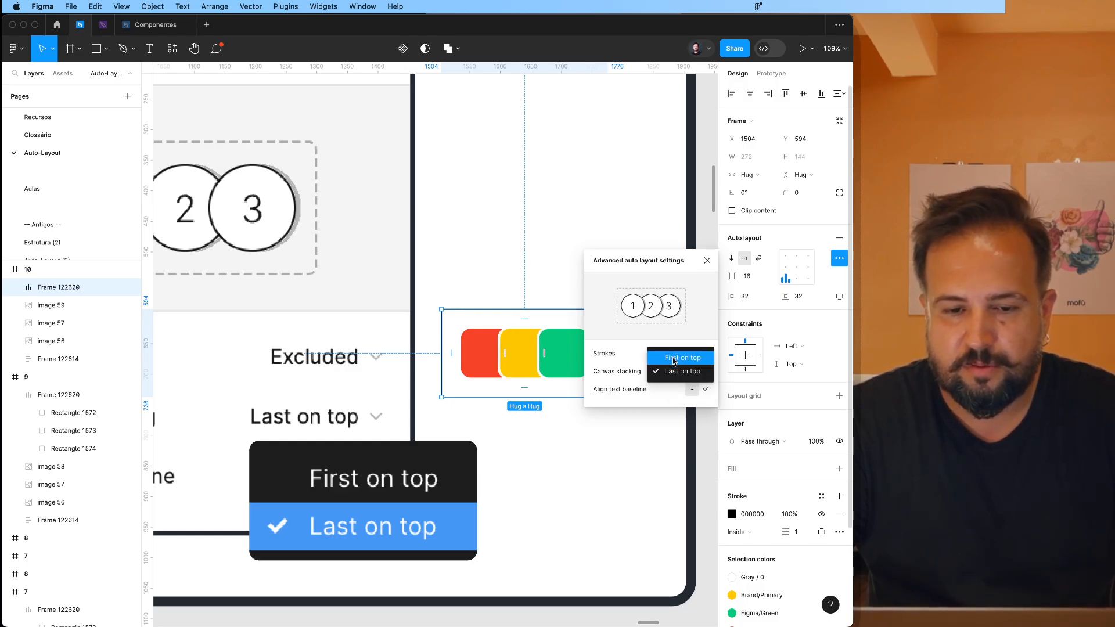
pyautogui.click(674, 361)
pyautogui.click(649, 437)
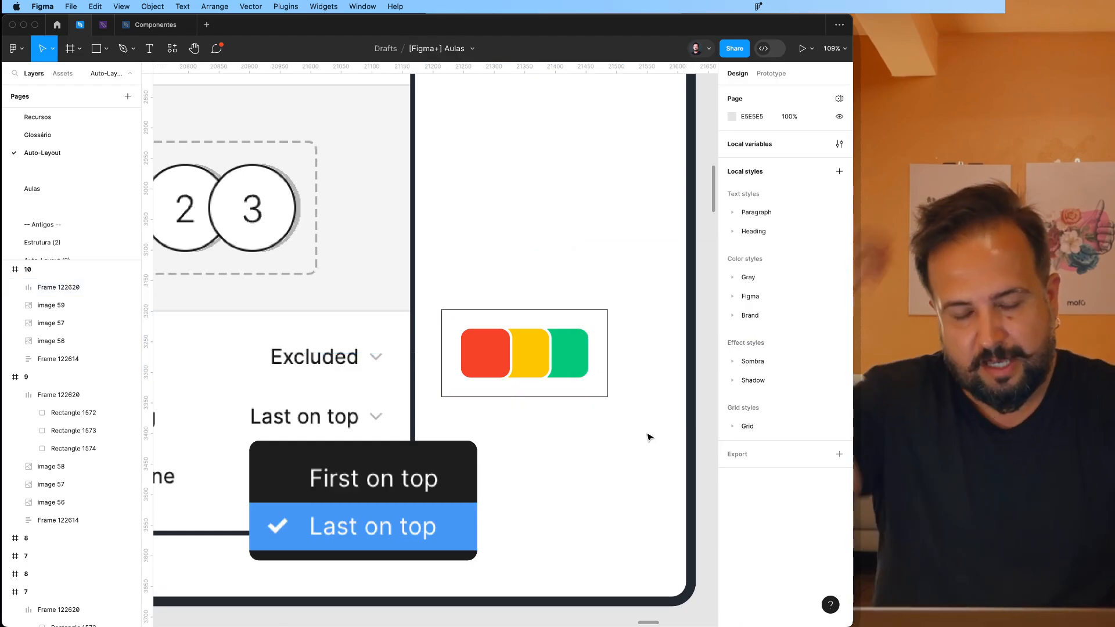
# Step: Examine the Alinhar pelo texto slide, including its Align text baseline option and the Aa, Bb and Cc boxes
pyautogui.scroll(-5, 649, 437)
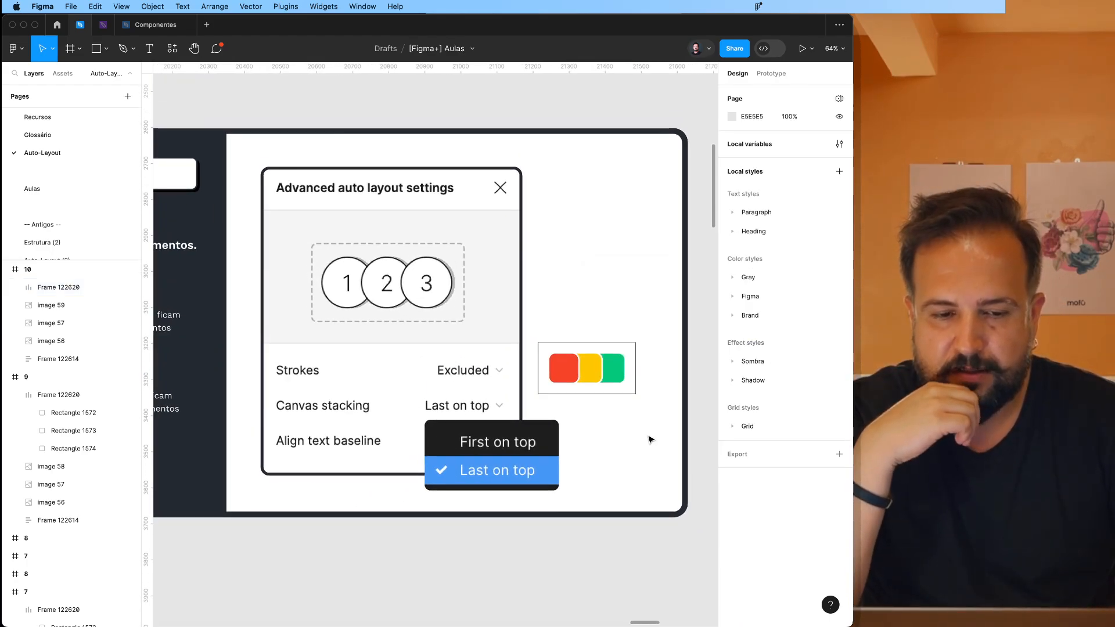
pyautogui.scroll(-4, 651, 440)
pyautogui.scroll(-3, 651, 440)
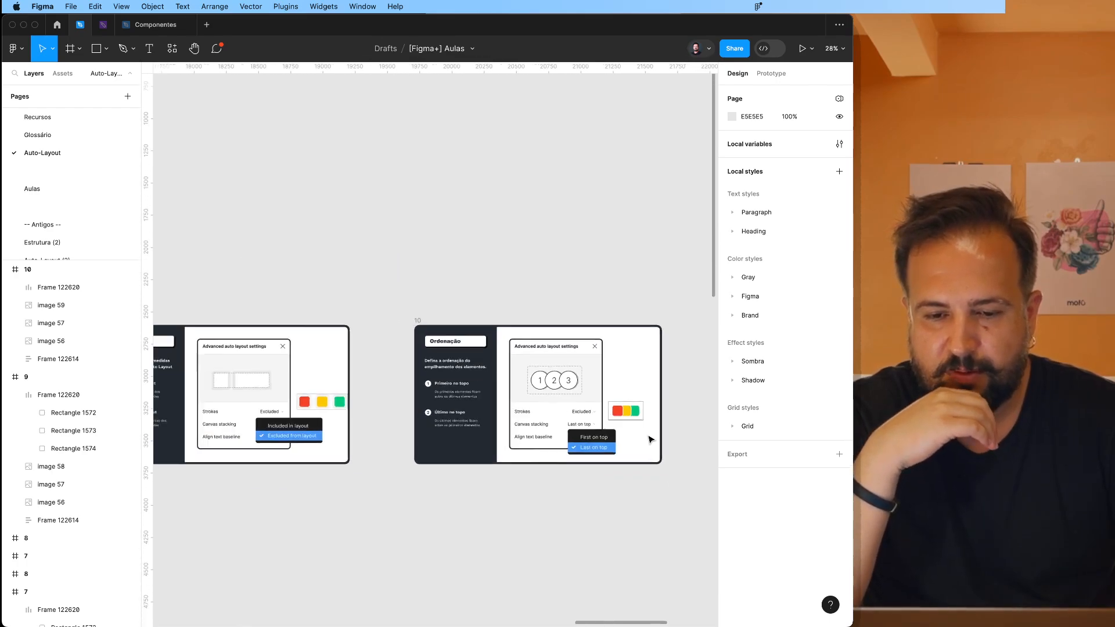
pyautogui.hscroll(5, 651, 440)
pyautogui.scroll(7, 650, 440)
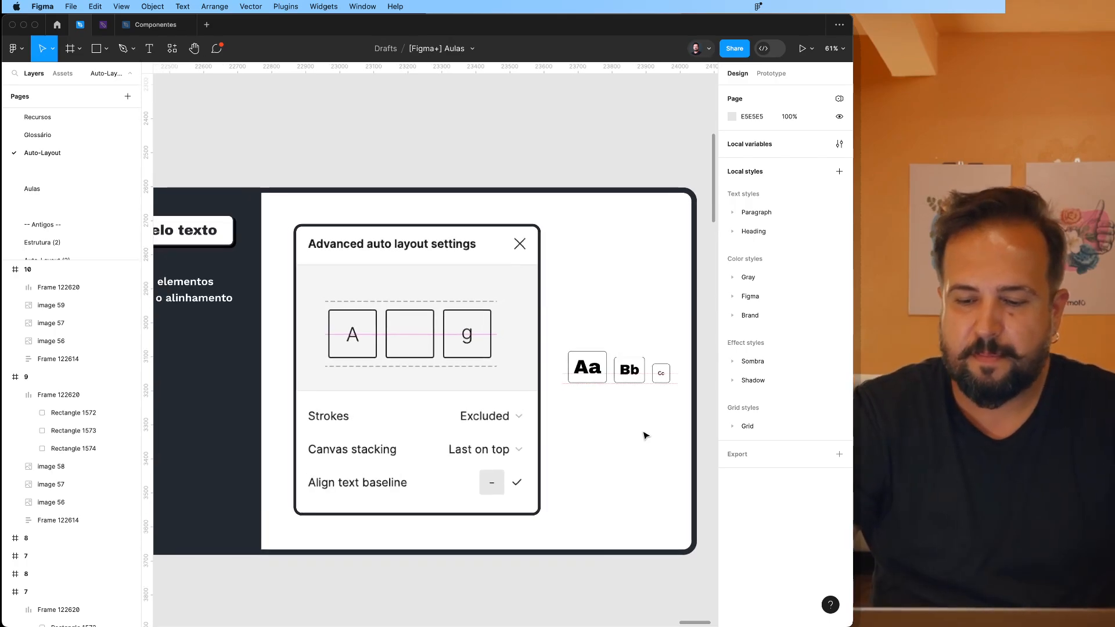
pyautogui.press('super+backslash')
pyautogui.press('super+backslash')
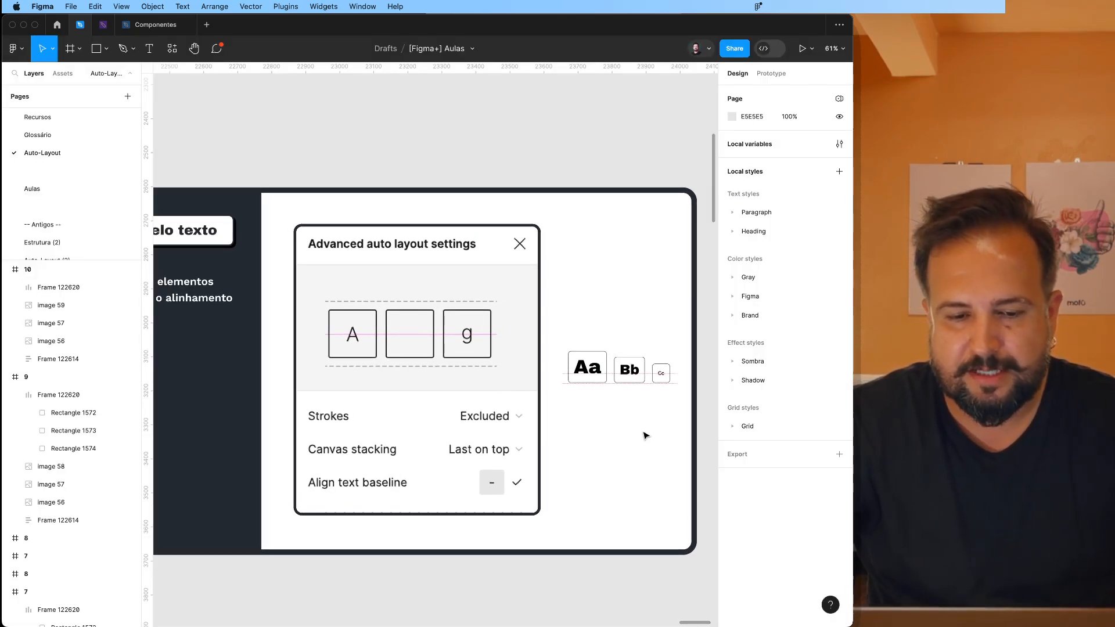
pyautogui.hscroll(-2, 645, 438)
pyautogui.scroll(3, 644, 438)
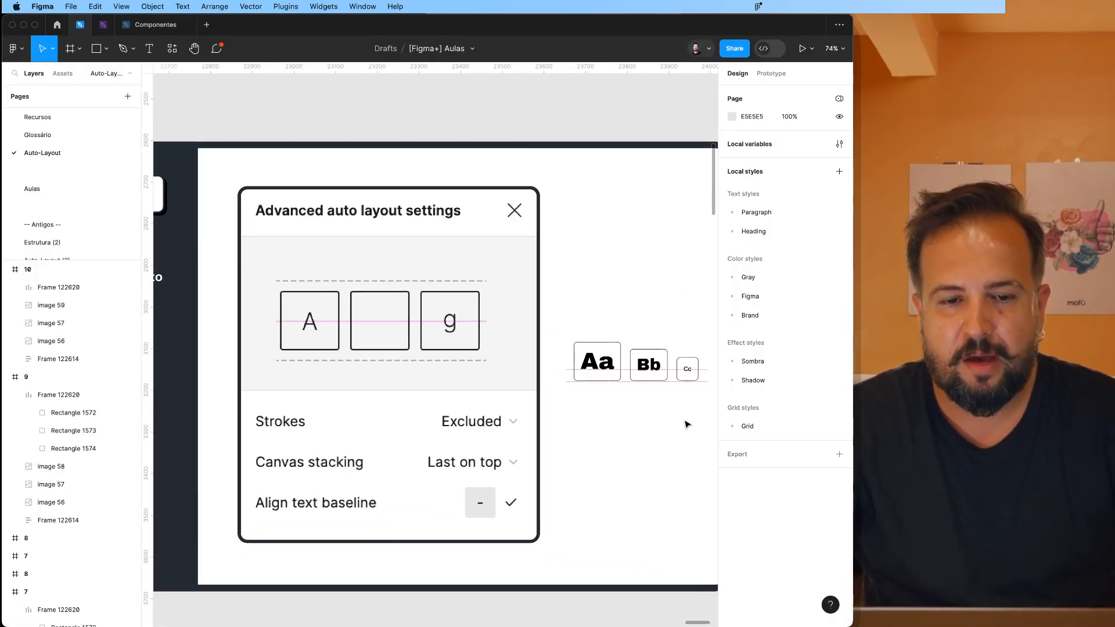
# Step: Turn on Align text baseline for the Aa, Bb and Cc row in the advanced Auto Layout settings, and deselect the row
pyautogui.click(641, 379)
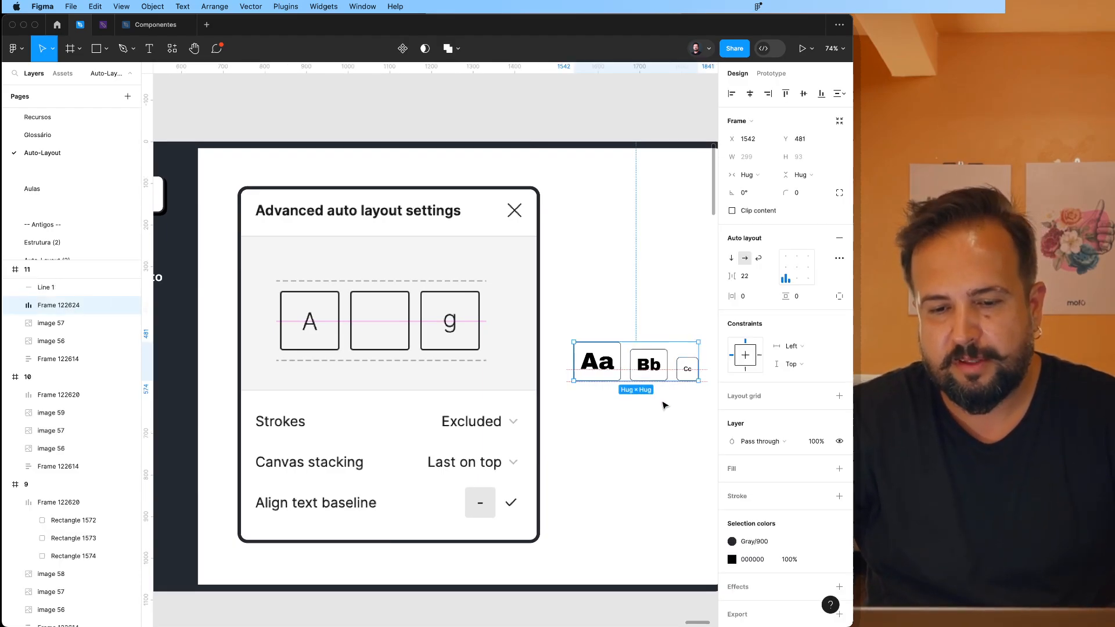
pyautogui.scroll(5, 629, 377)
pyautogui.hscroll(3, 629, 377)
pyautogui.scroll(3, 629, 378)
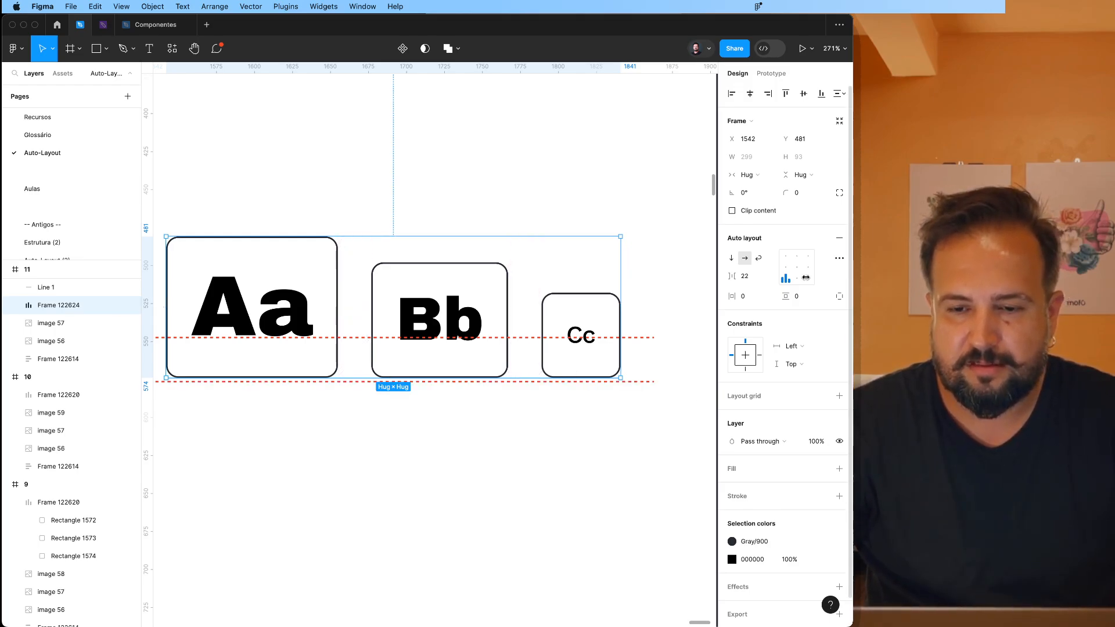
pyautogui.click(840, 259)
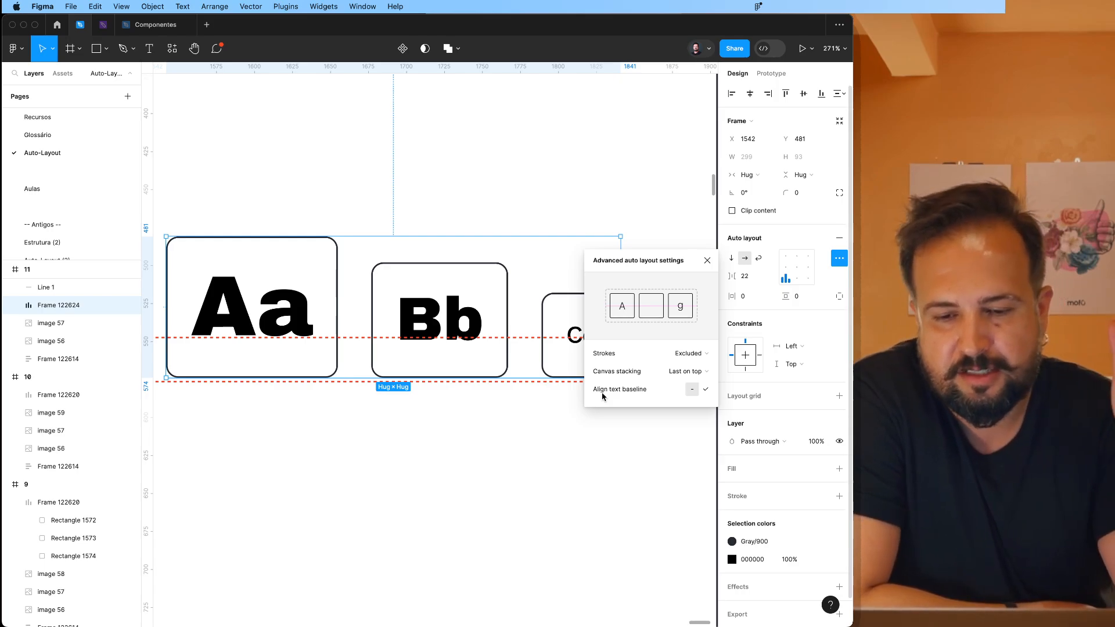
pyautogui.hscroll(5, 490, 380)
pyautogui.scroll(-1, 490, 380)
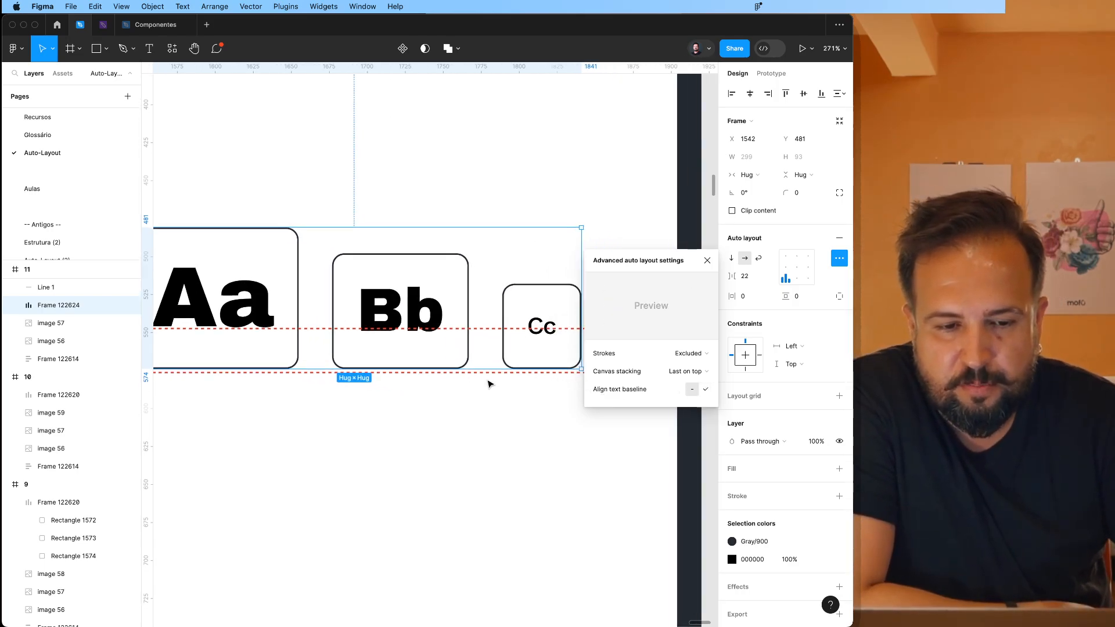
pyautogui.scroll(-2, 489, 384)
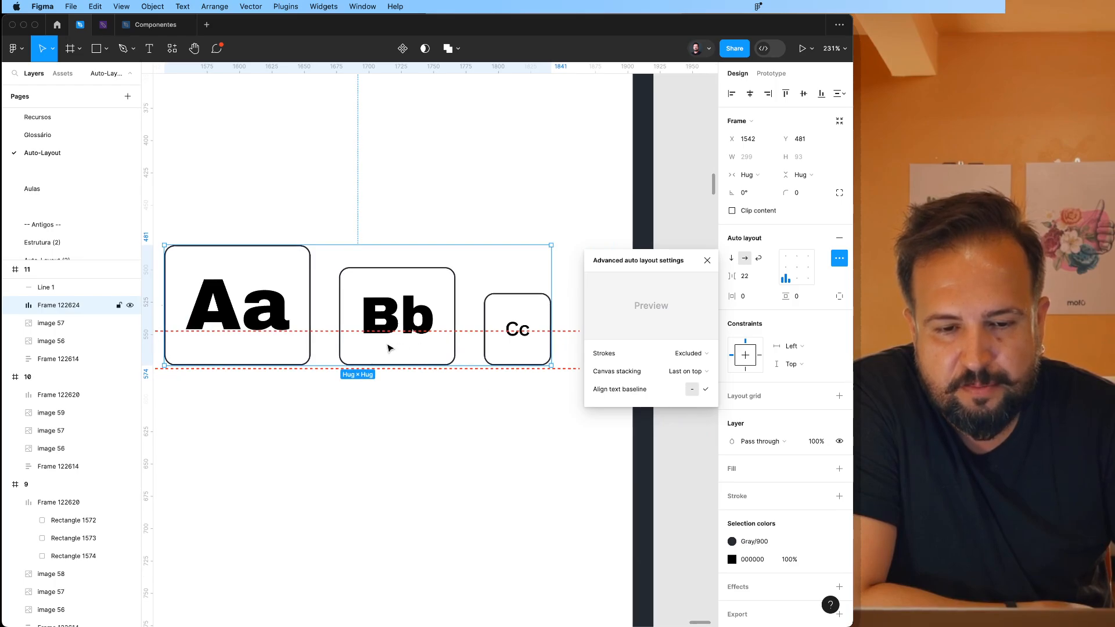
pyautogui.click(704, 392)
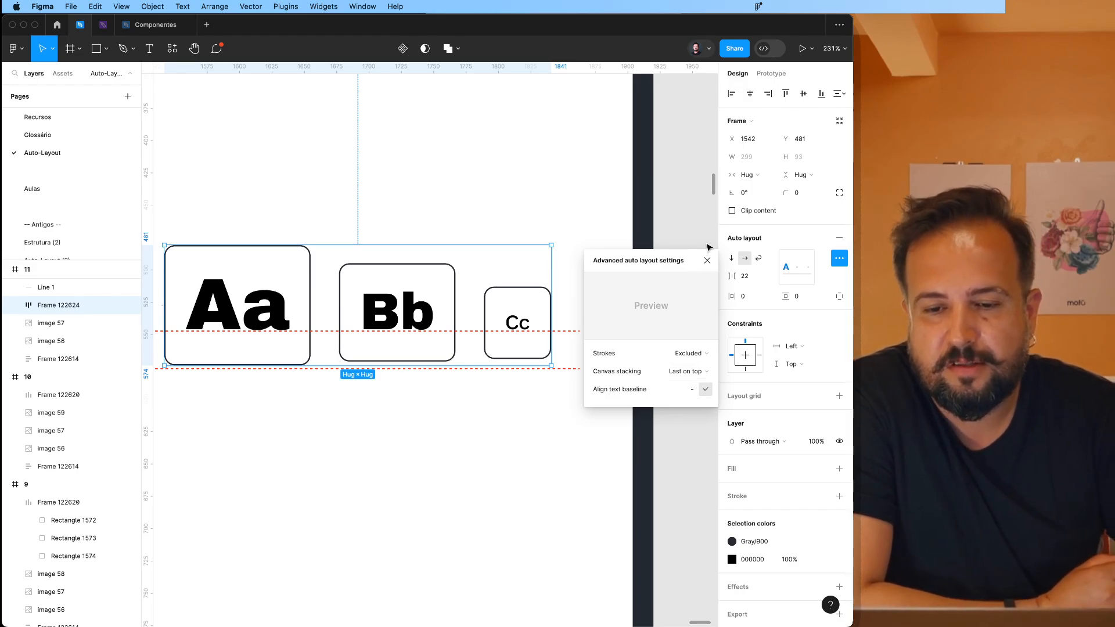
pyautogui.click(709, 260)
pyautogui.scroll(-10, 657, 294)
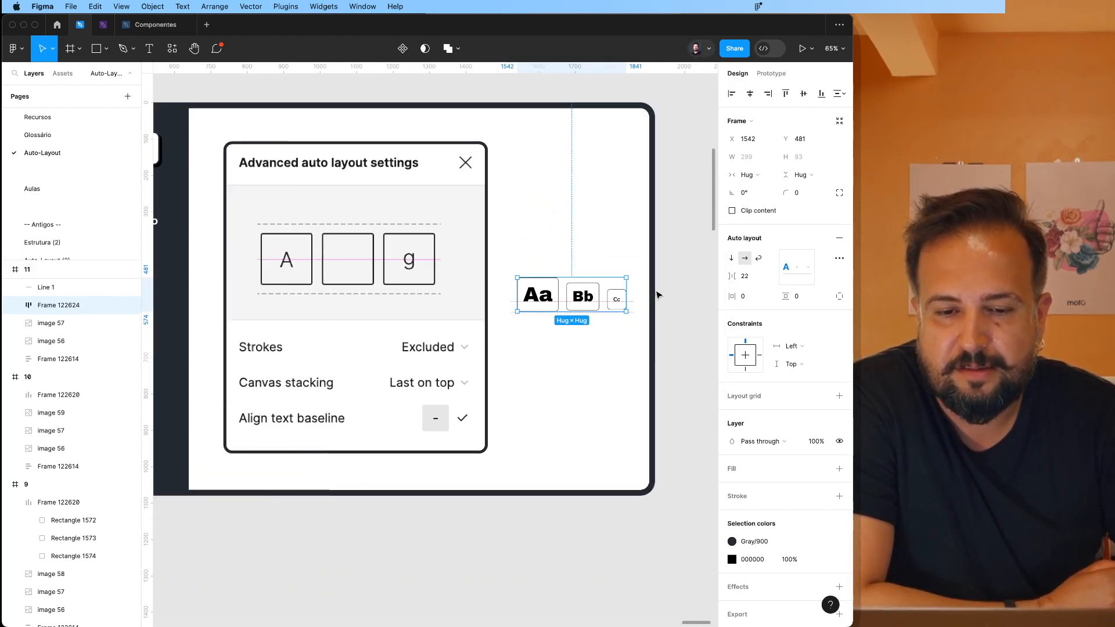
pyautogui.click(660, 305)
# Step: Look back over the lesson's slides, from Alinhar pelo texto to the Configurações, Redimencionando and Painel slides
pyautogui.hscroll(1, 660, 306)
pyautogui.scroll(-3, 660, 305)
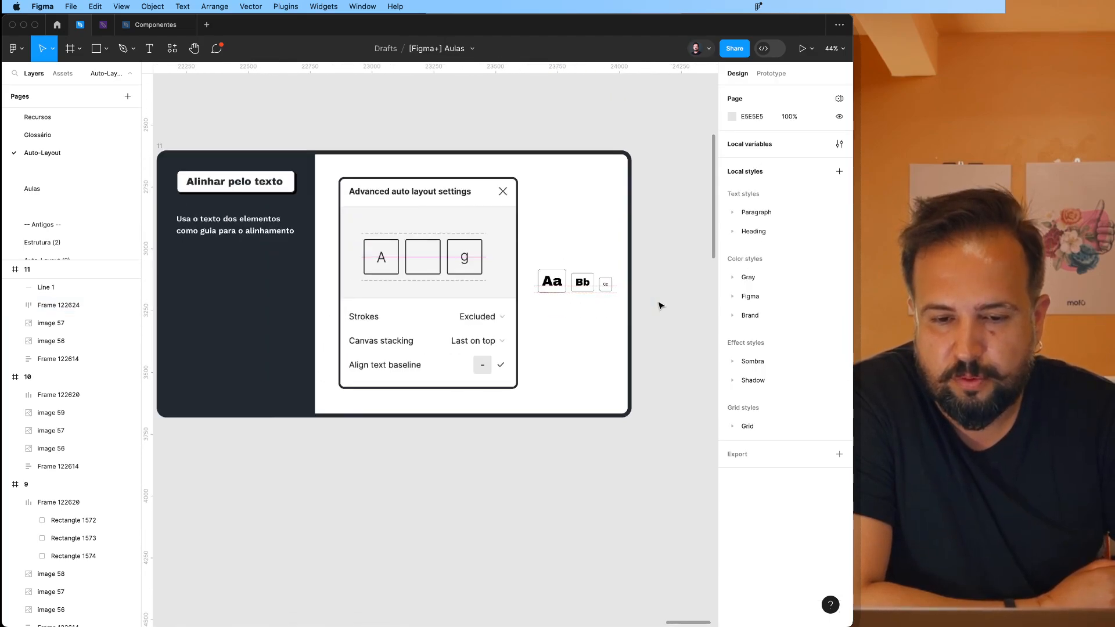
pyautogui.hscroll(4, 661, 306)
pyautogui.scroll(-5, 660, 306)
pyautogui.hscroll(-8, 659, 305)
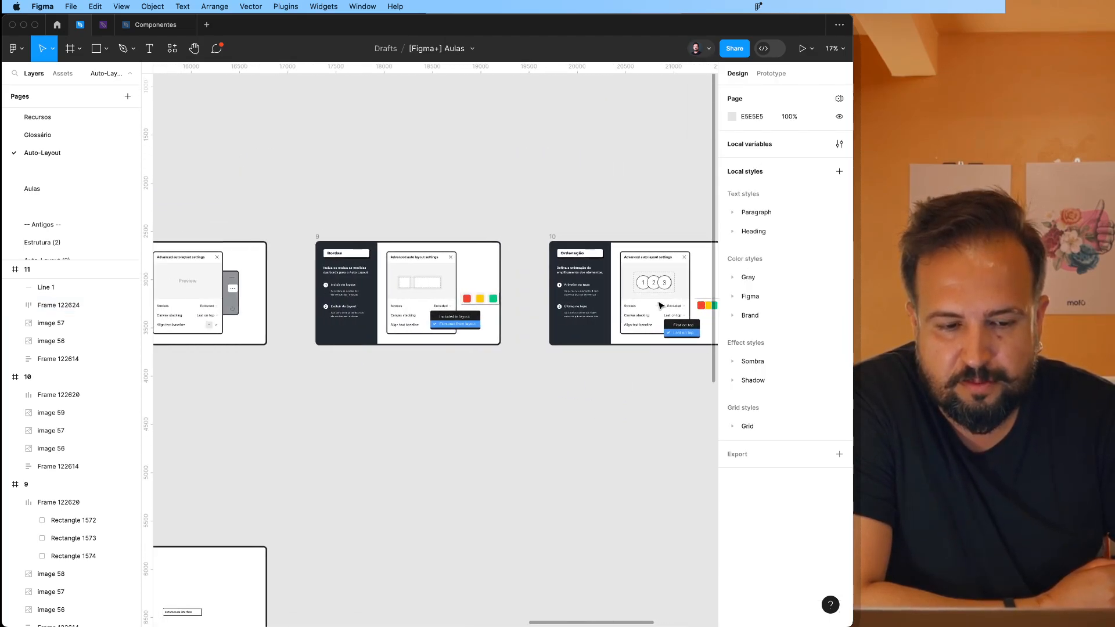
pyautogui.scroll(-3, 660, 305)
pyautogui.hscroll(-10, 660, 305)
pyautogui.scroll(2, 661, 306)
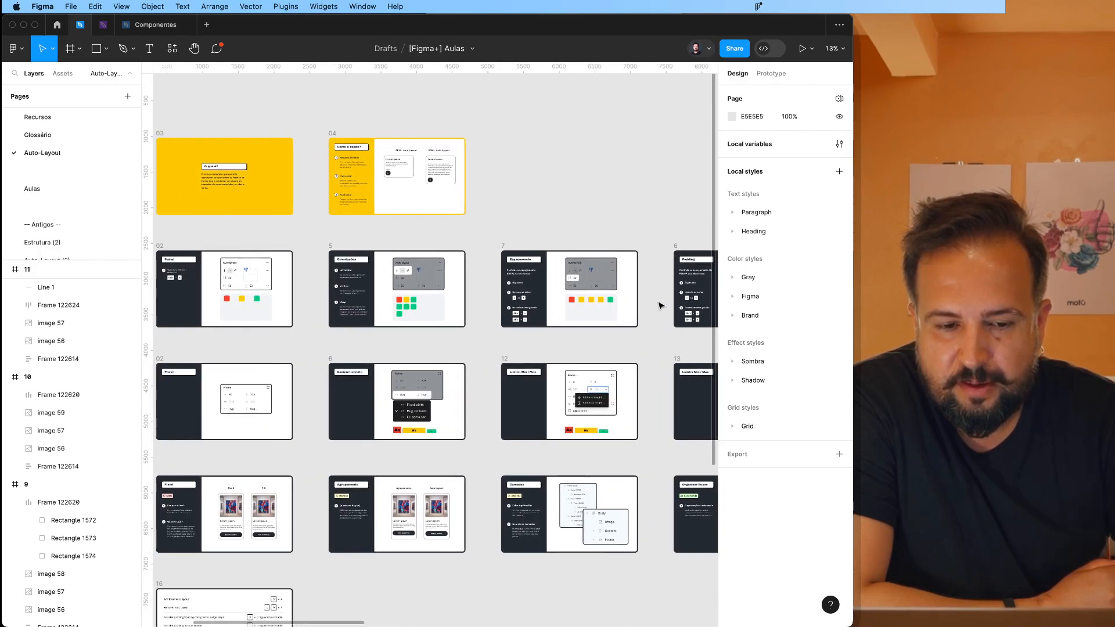
pyautogui.hscroll(-4, 660, 306)
pyautogui.scroll(-2, 660, 306)
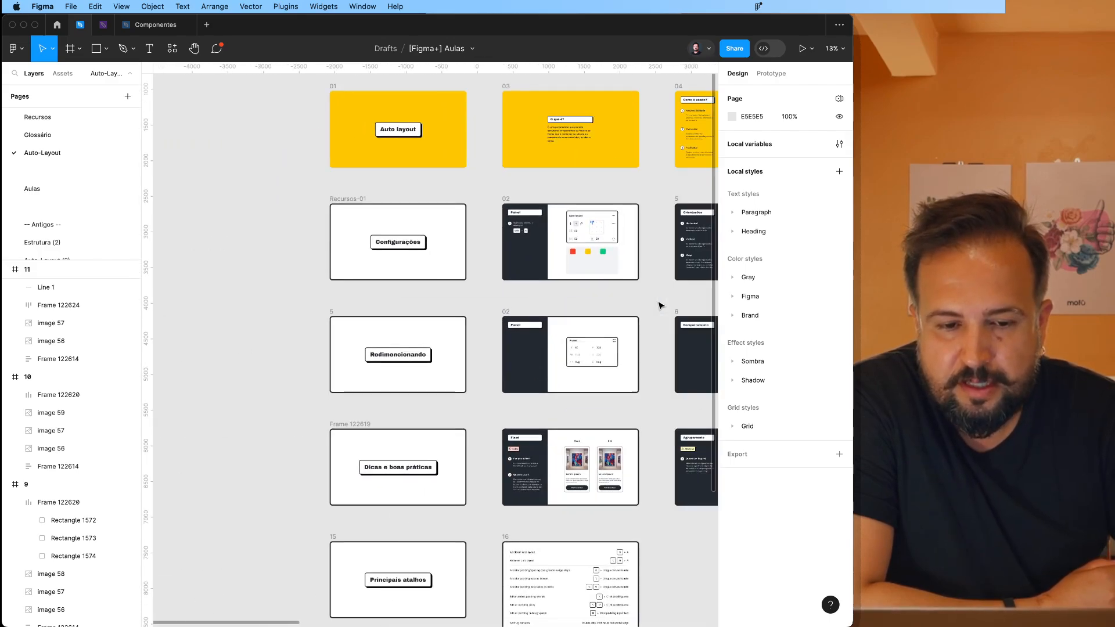
pyautogui.scroll(4, 661, 306)
pyautogui.scroll(3, 661, 306)
pyautogui.scroll(3, 661, 306)
pyautogui.hscroll(-1, 662, 307)
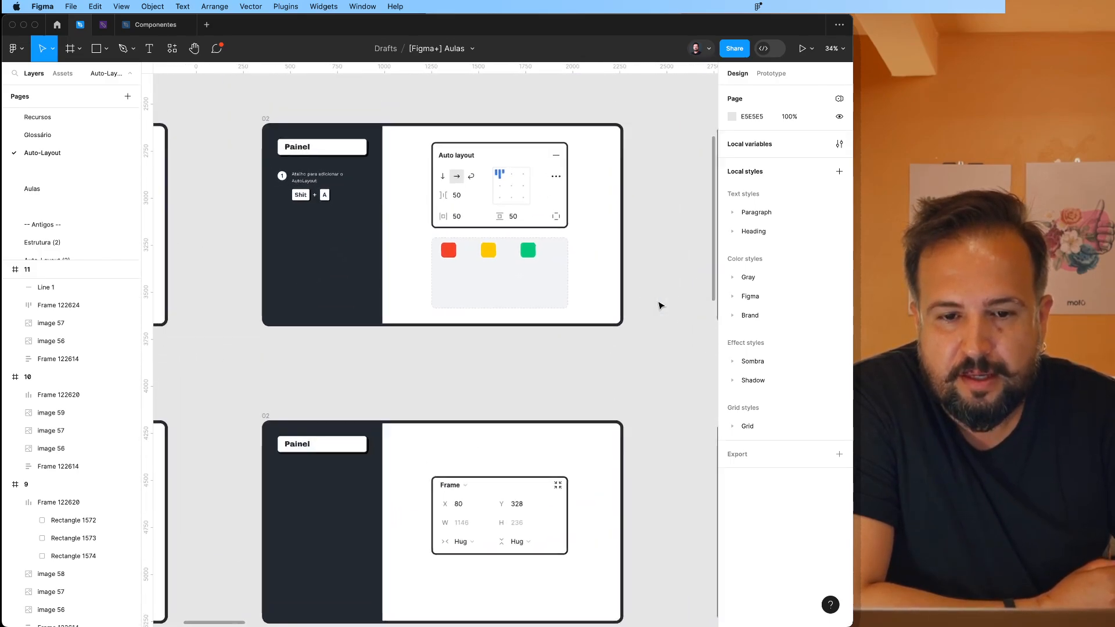
# Step: Review the settings slides in order, from Orientações and Espaçamento through Config. Avançadas and Bordas to Ordenação
pyautogui.scroll(-3, 662, 306)
pyautogui.hscroll(10, 661, 307)
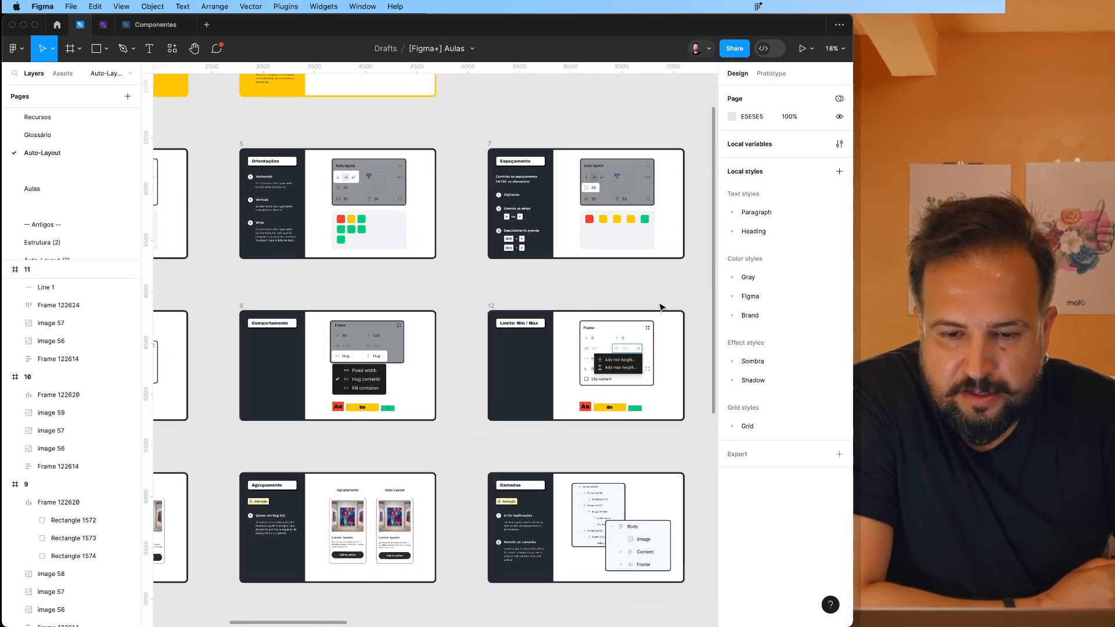
pyautogui.scroll(-2, 661, 306)
pyautogui.hscroll(10, 661, 306)
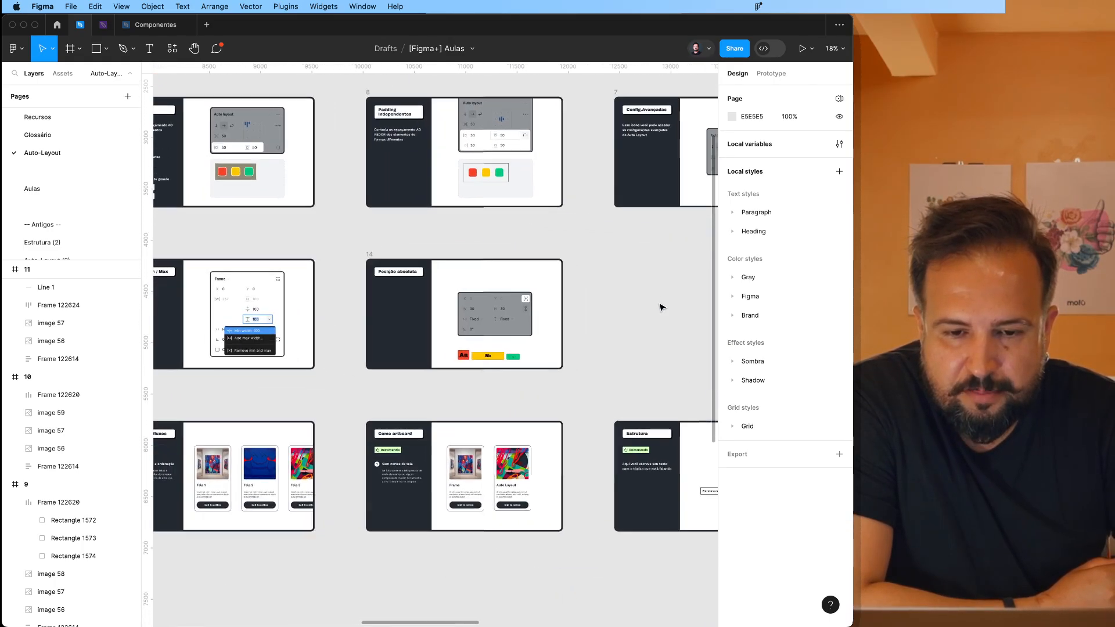
pyautogui.hscroll(9, 661, 307)
pyautogui.scroll(2, 661, 307)
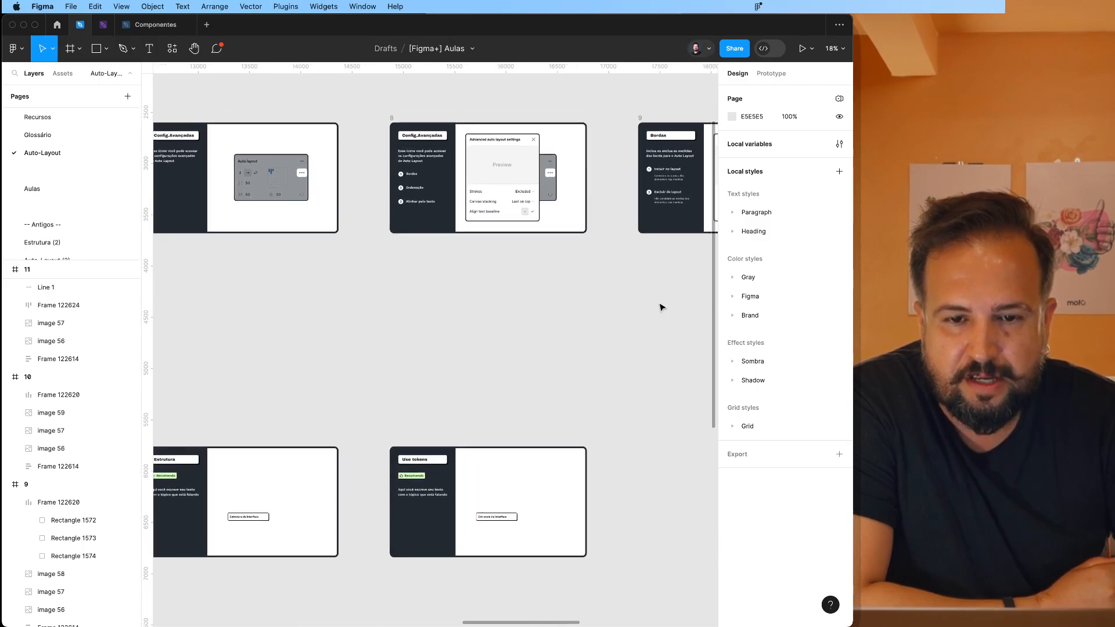
pyautogui.hscroll(5, 661, 306)
pyautogui.scroll(1, 661, 307)
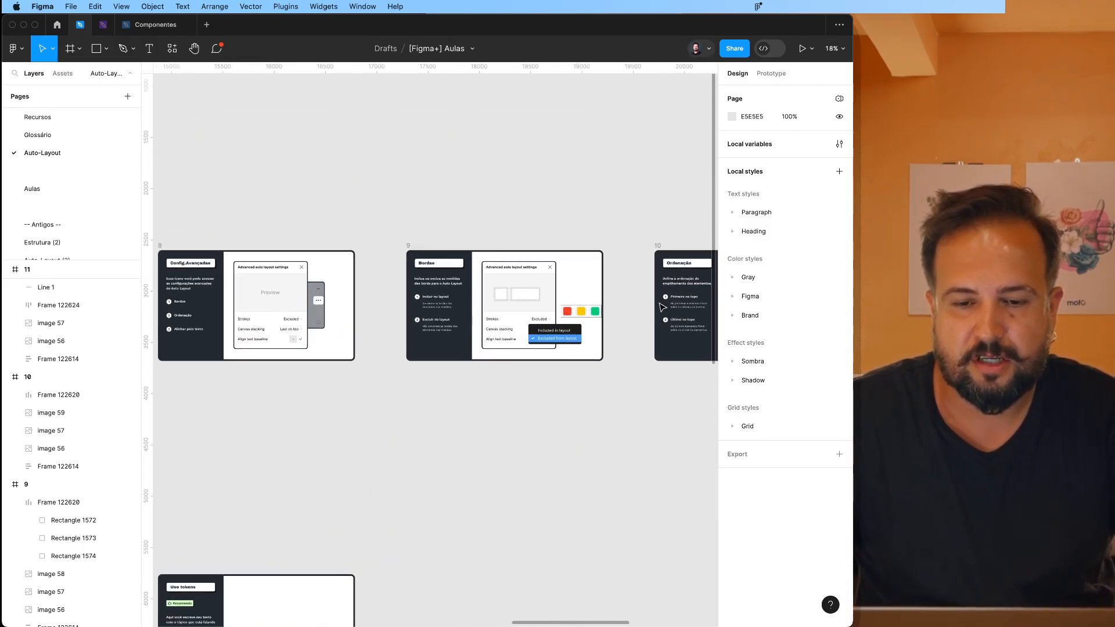
pyautogui.hscroll(4, 663, 310)
pyautogui.scroll(6, 645, 310)
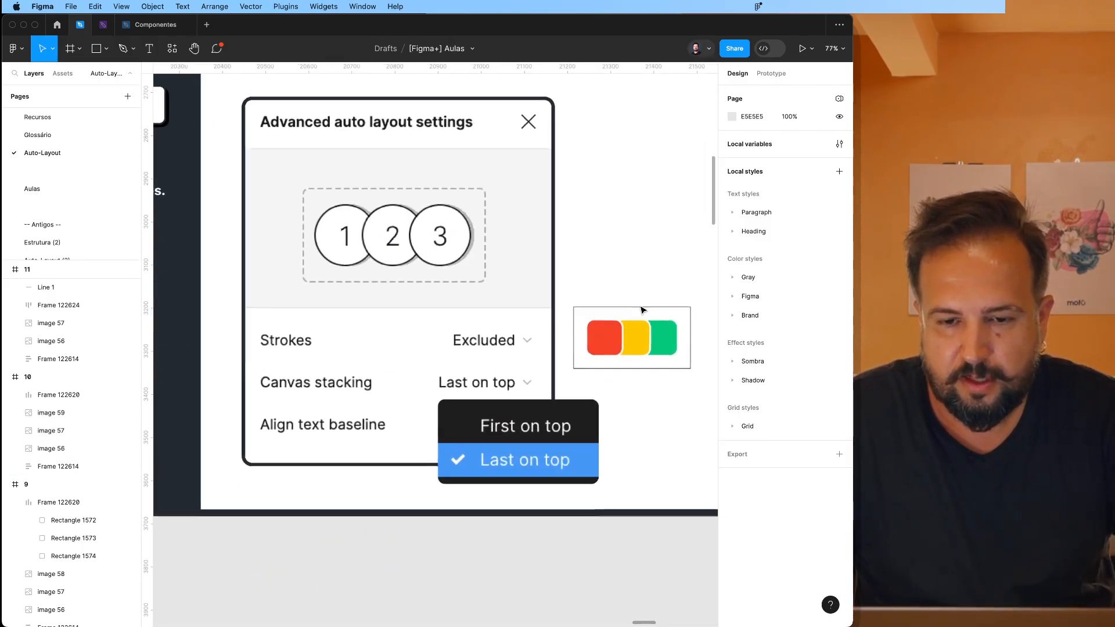
# Step: Enlarge the overlapping-squares frame on the Ordenação slide to about 448 × 239 and move it up to about X 1514, Y 383
pyautogui.hscroll(4, 643, 310)
pyautogui.click(493, 314)
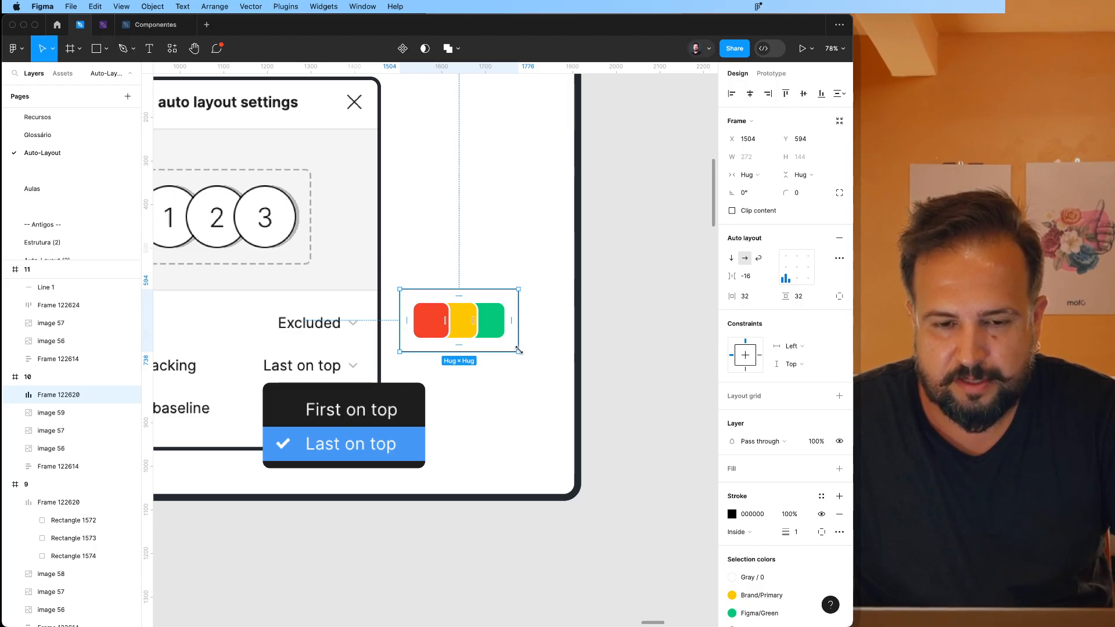
pyautogui.moveTo(518, 350); pyautogui.dragTo(595, 394)
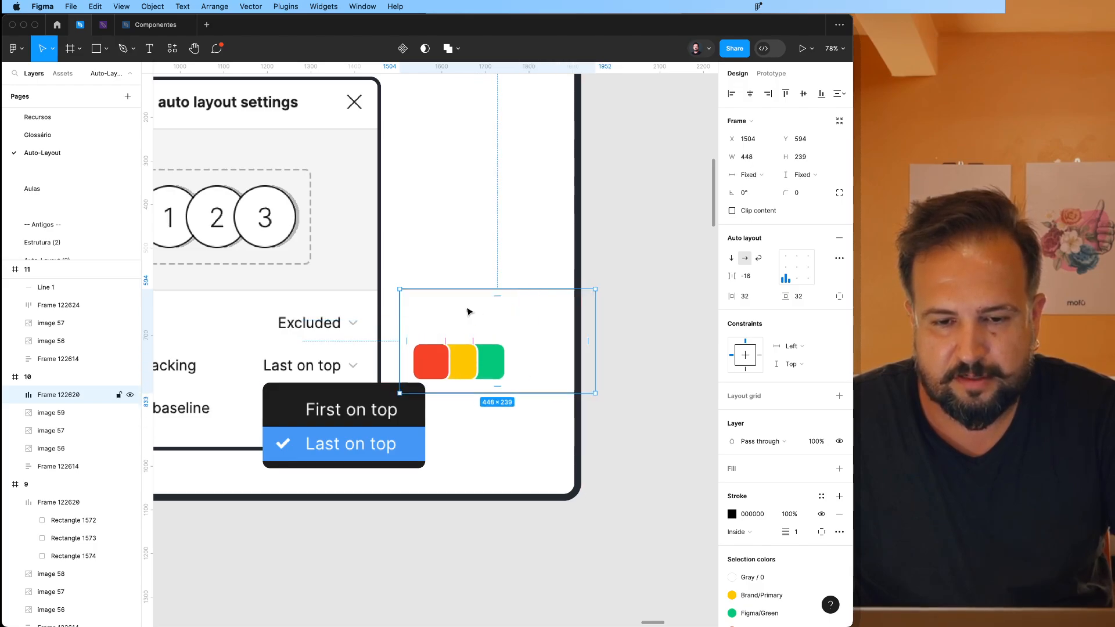
pyautogui.moveTo(468, 312); pyautogui.dragTo(473, 219)
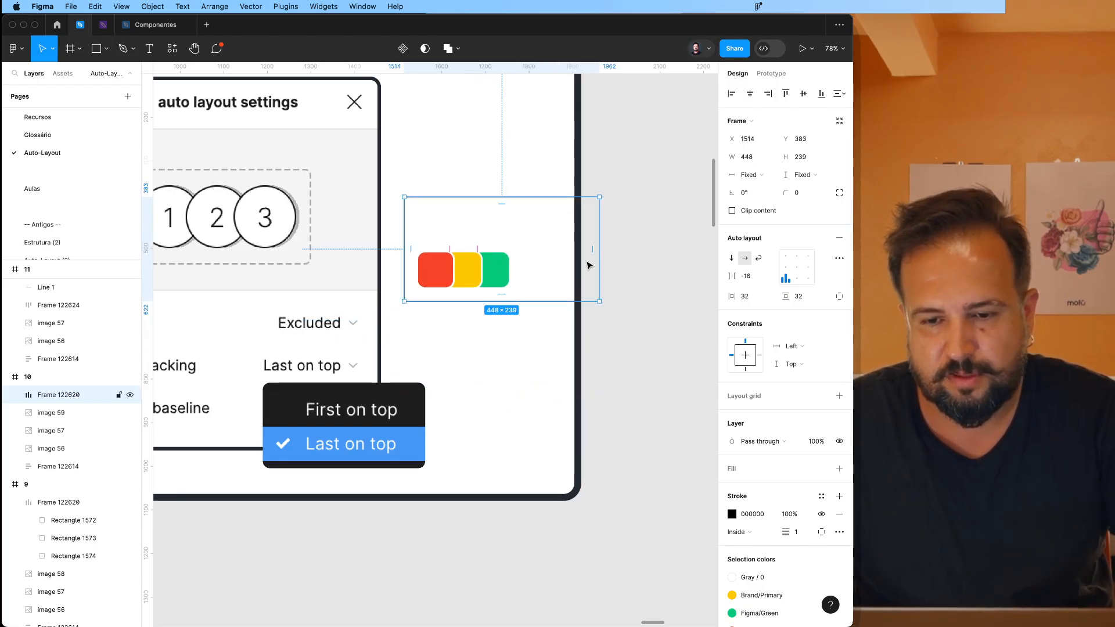
# Step: Try the frame's alignment positions for the overlapping squares, including top right, center, bottom left and bottom right, ending with top left
pyautogui.click(759, 278)
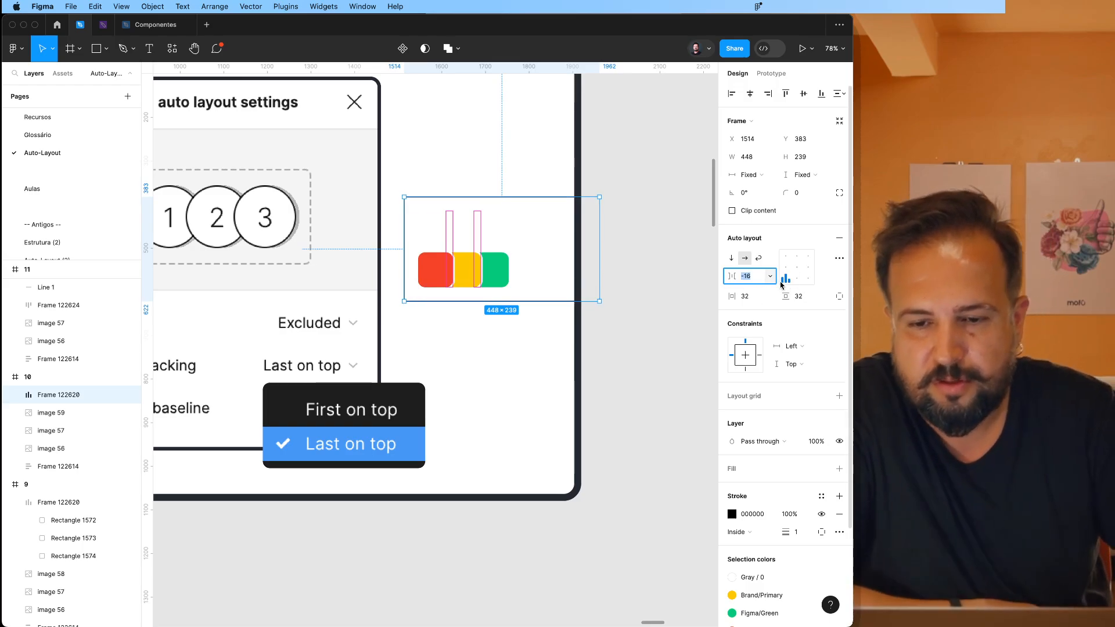
pyautogui.click(784, 282)
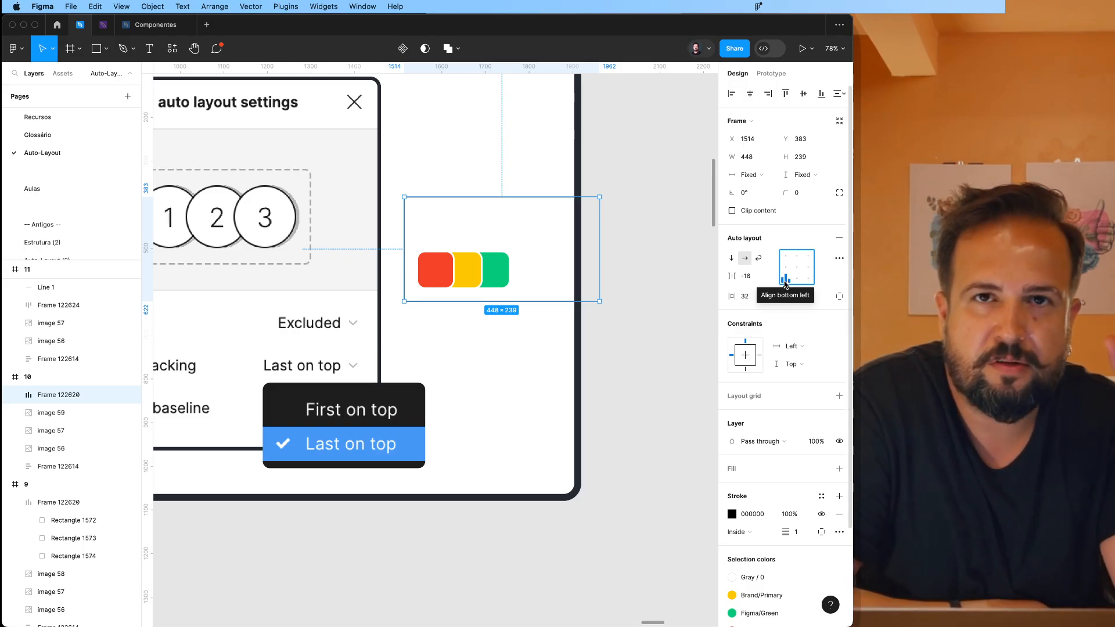
pyautogui.click(813, 265)
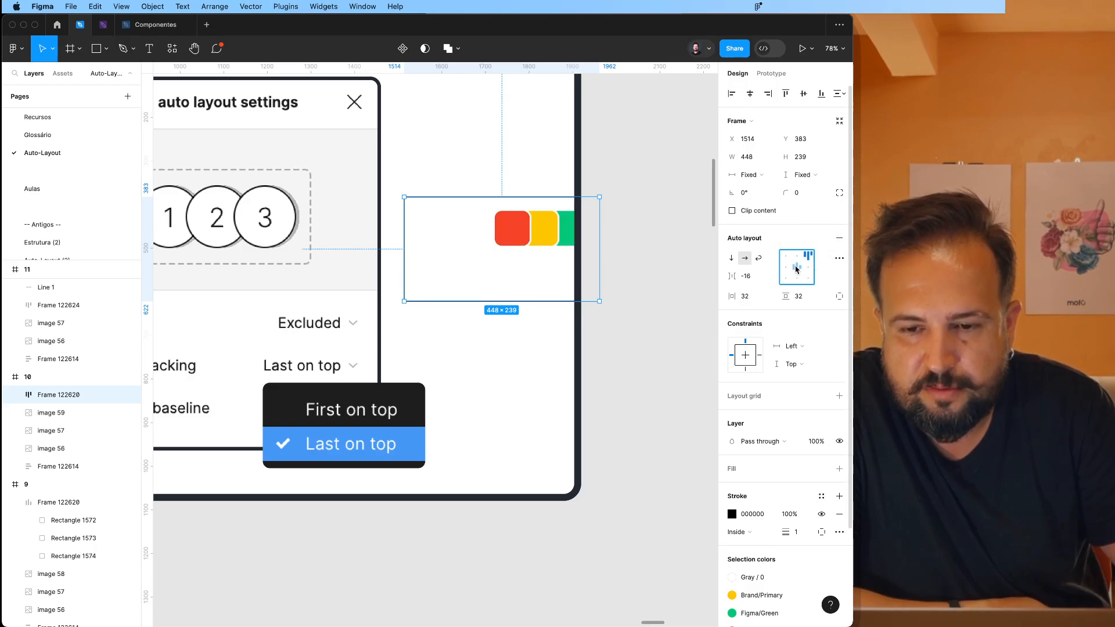
pyautogui.click(797, 268)
pyautogui.click(783, 257)
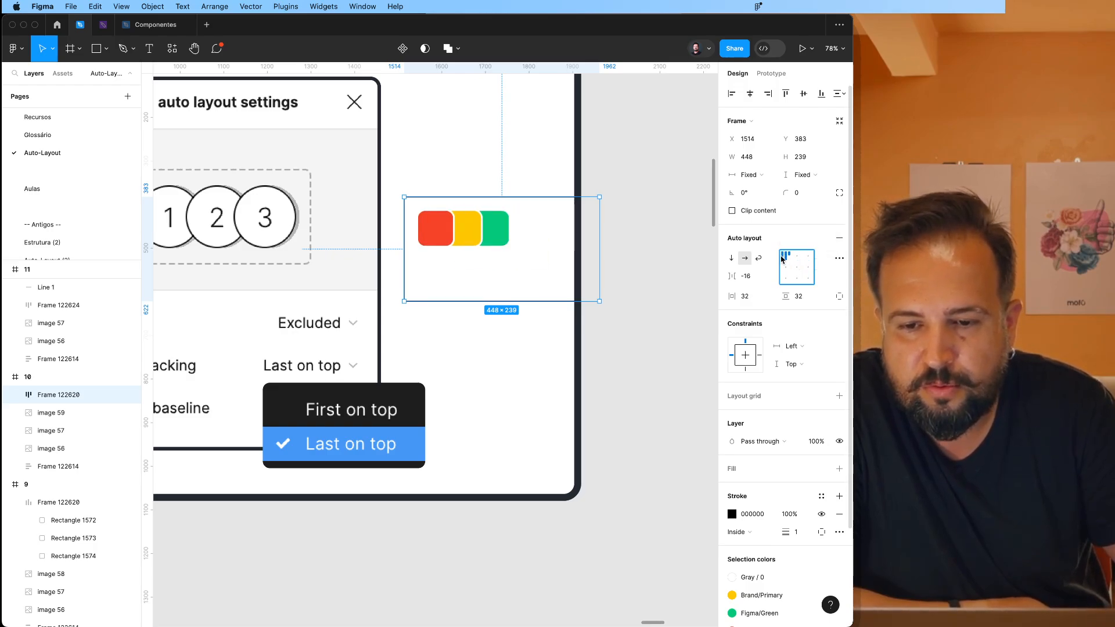
pyautogui.click(783, 269)
pyautogui.click(784, 280)
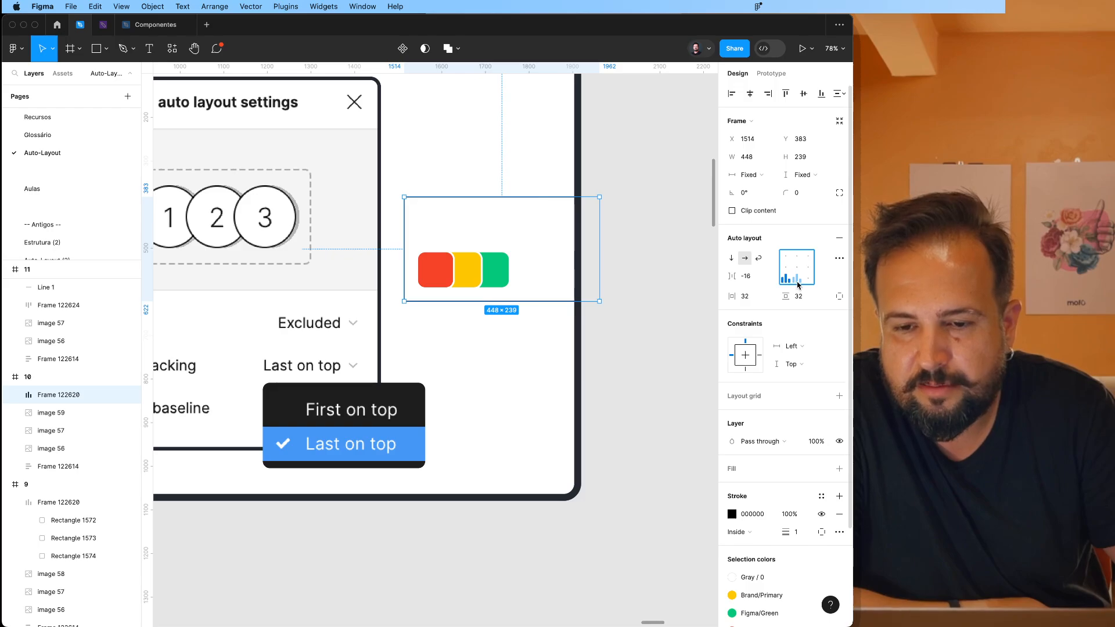
pyautogui.click(798, 282)
pyautogui.click(810, 280)
pyautogui.click(810, 268)
pyautogui.click(797, 268)
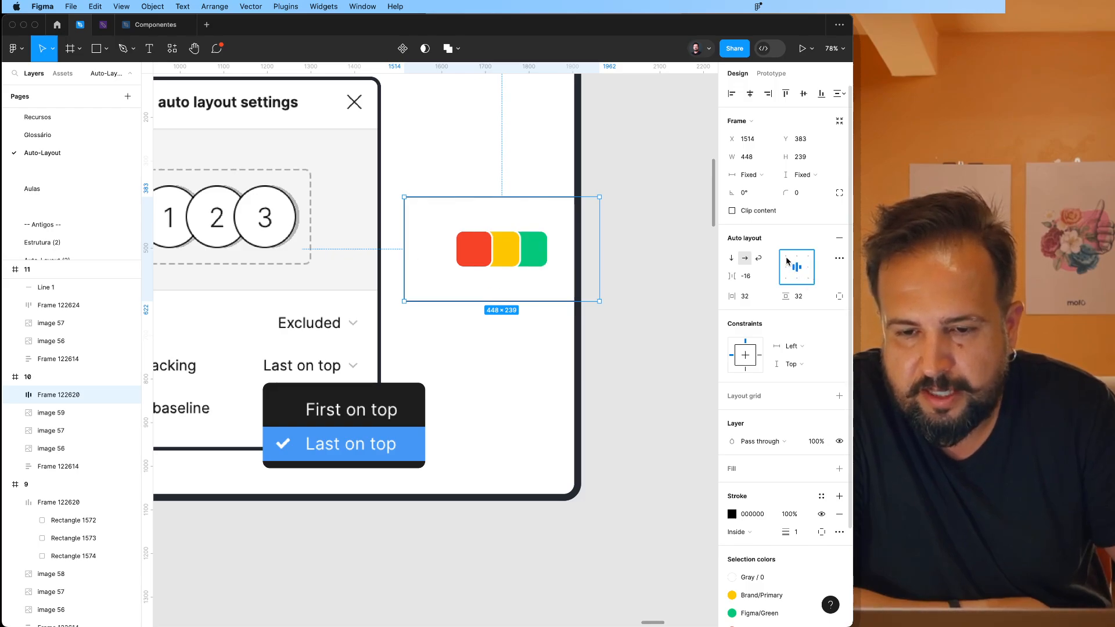
pyautogui.click(785, 256)
# Step: Duplicate the yellow square twice in the top-left-aligned row, and undo both duplicates
pyautogui.click(480, 231)
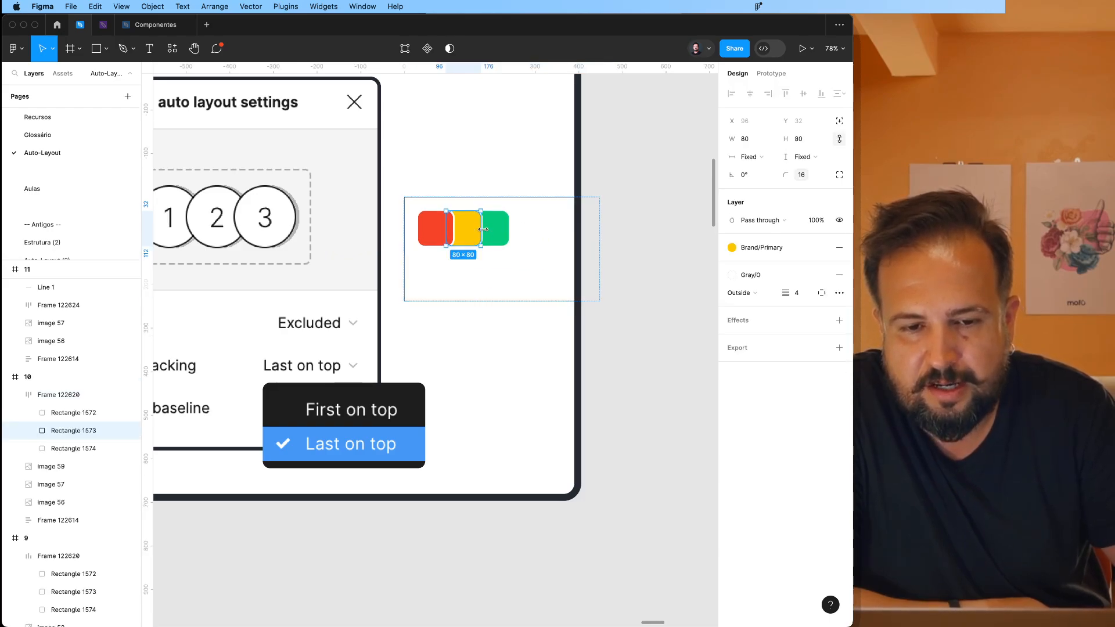
pyautogui.press('super+d')
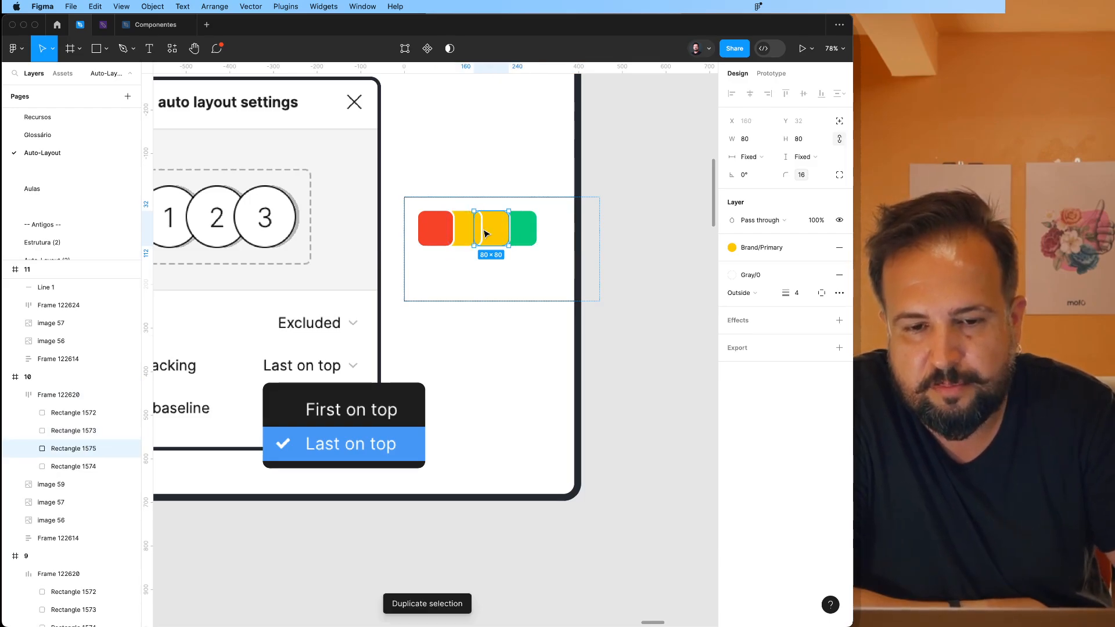
pyautogui.press('super+d')
pyautogui.press('super+z')
pyautogui.press('super+z')
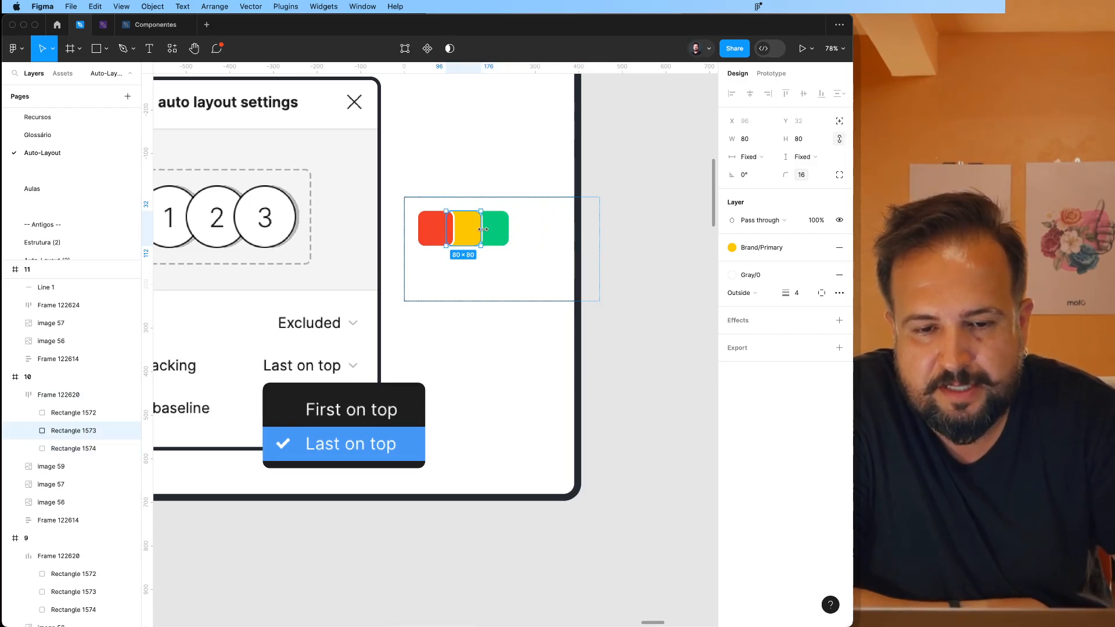
# Step: Align the squares to the top right of their frame and duplicate the yellow square twice
pyautogui.press('Escape')
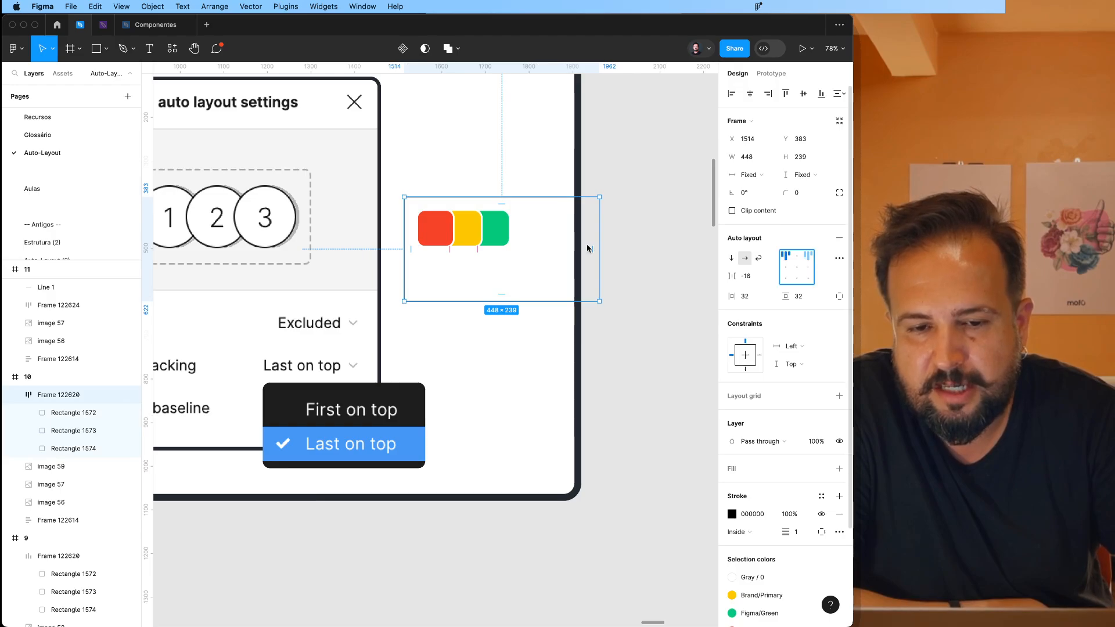
pyautogui.hotkey('alt', 'd')
pyautogui.click(552, 234)
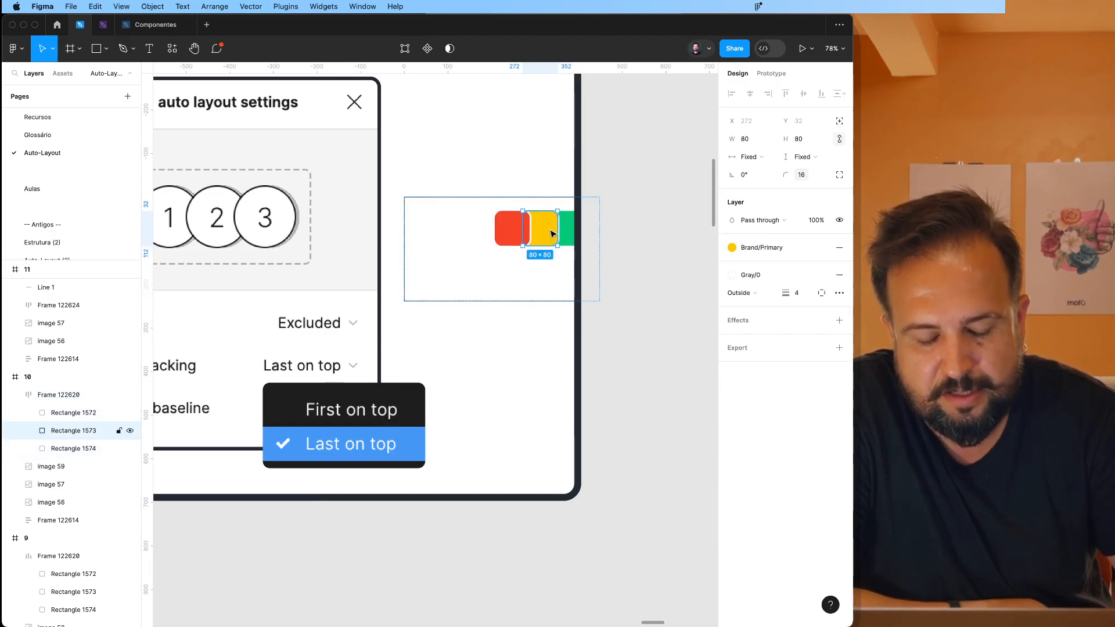
pyautogui.press('super+d')
pyautogui.press('super+d')
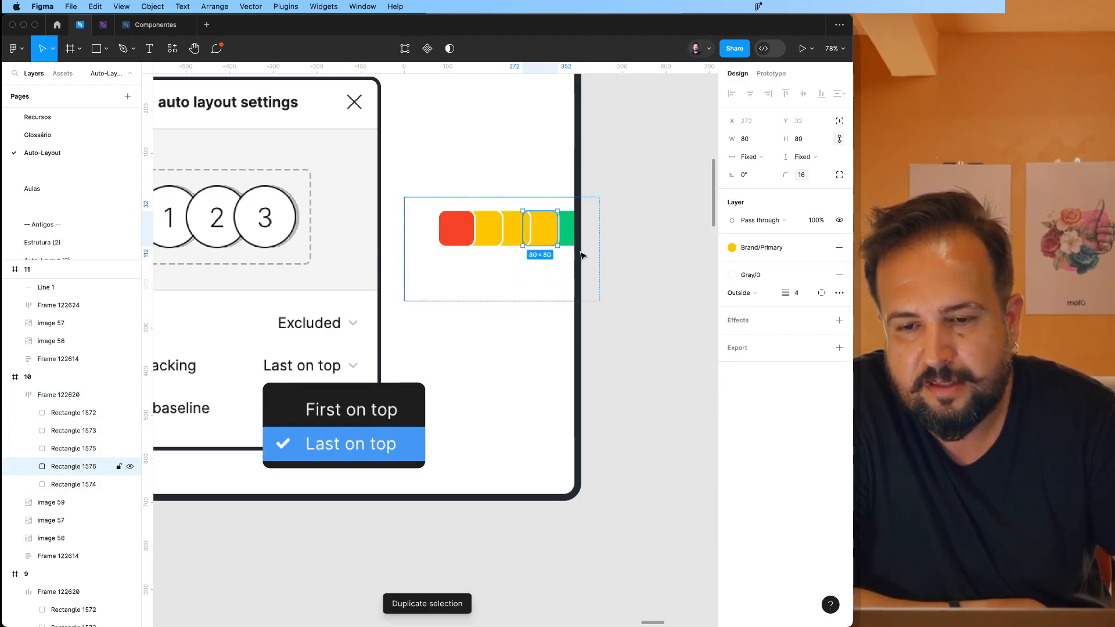
# Step: Align the row of squares to the bottom right of the frame and change the layout direction to vertical
pyautogui.click(488, 259)
pyautogui.click(809, 280)
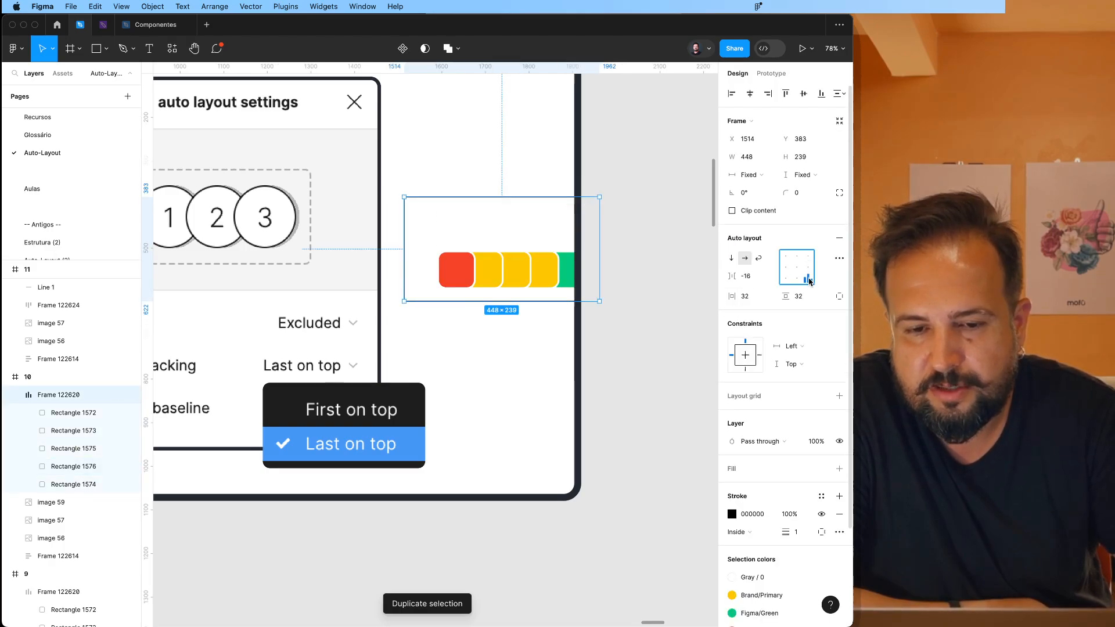
pyautogui.click(731, 259)
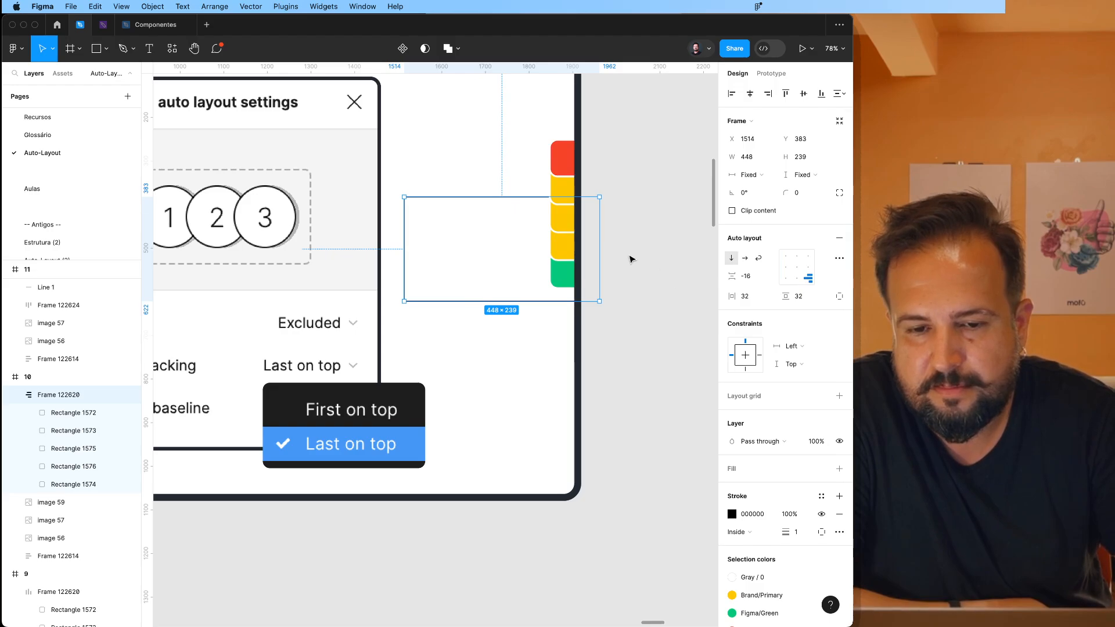
# Step: Delete the two upper yellow squares from the vertical stack and extend the frame upward to a height of about 300
pyautogui.doubleClick(564, 184)
pyautogui.doubleClick(564, 184)
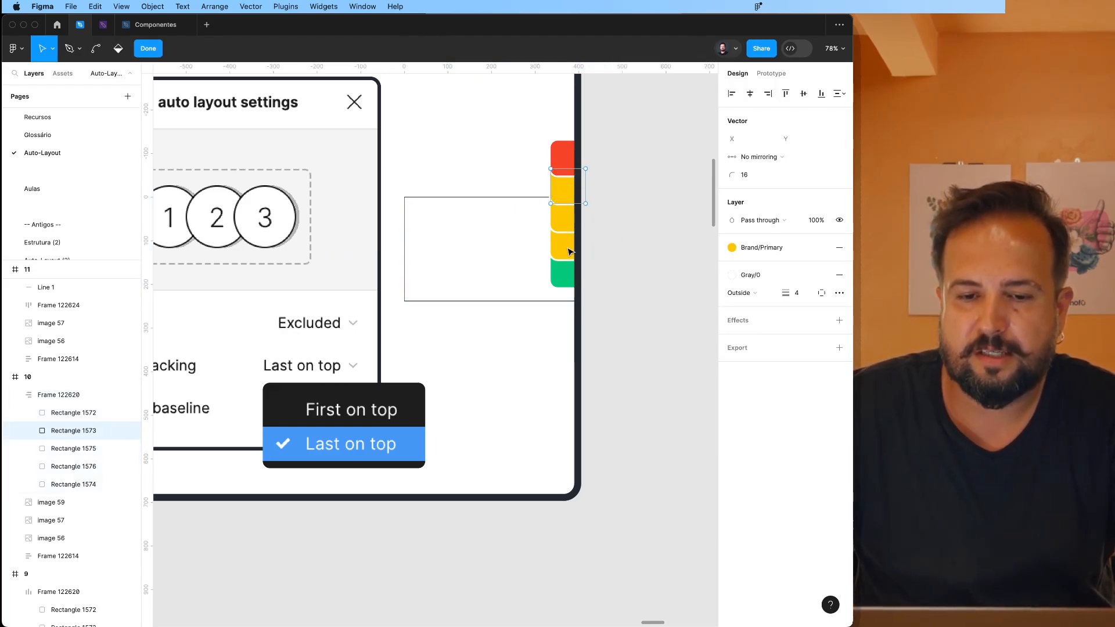
pyautogui.press('Escape')
pyautogui.keyDown('shift'); pyautogui.click(567, 217); pyautogui.keyUp('shift')
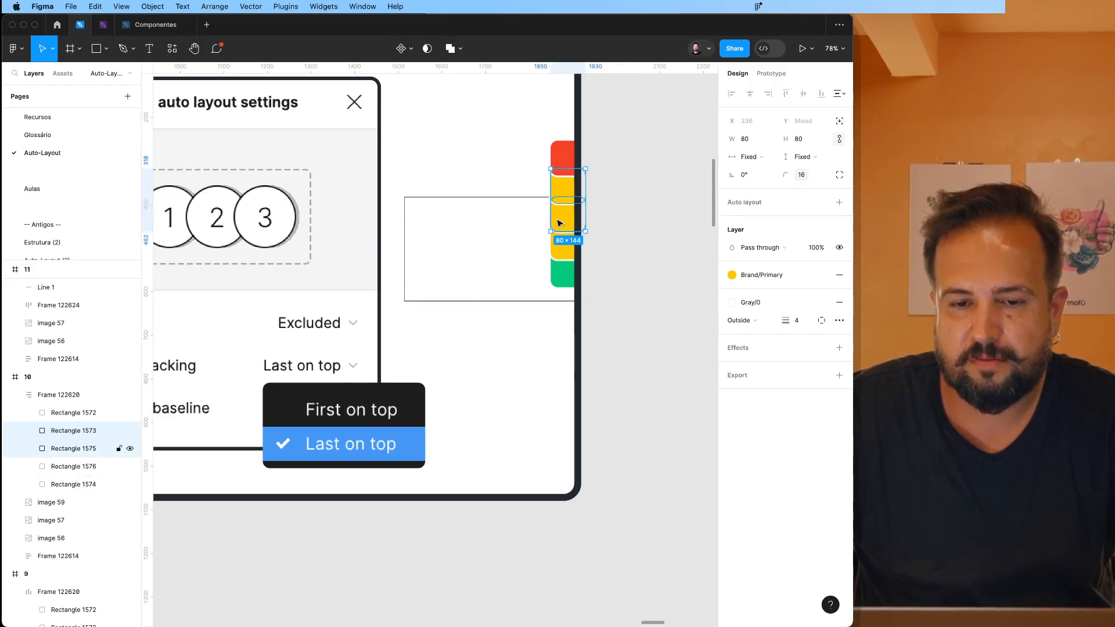
pyautogui.press('Delete')
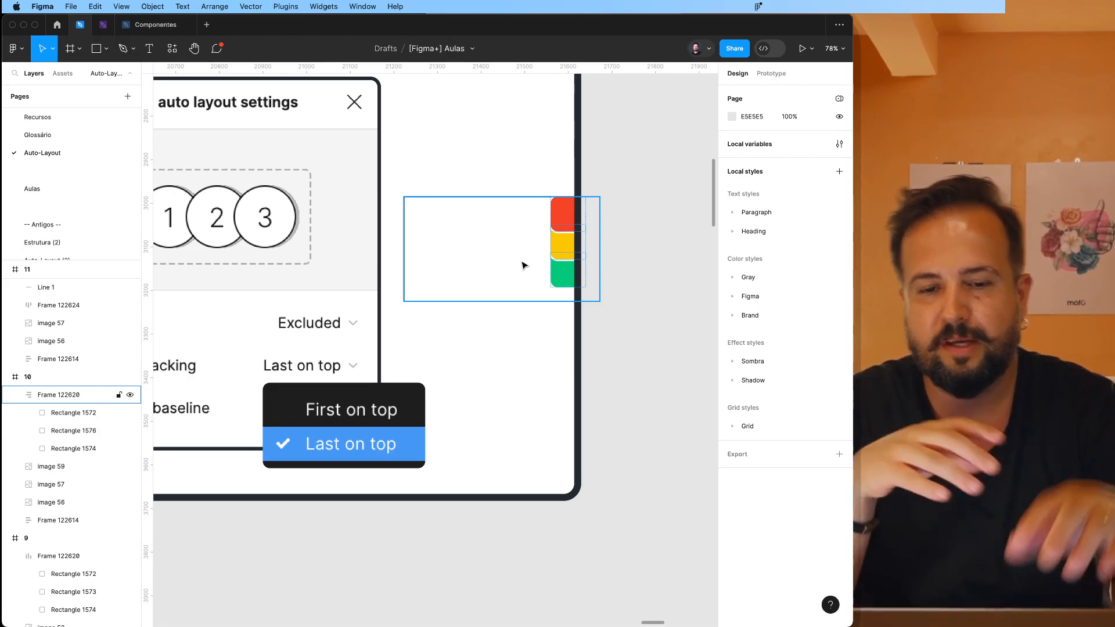
pyautogui.click(525, 265)
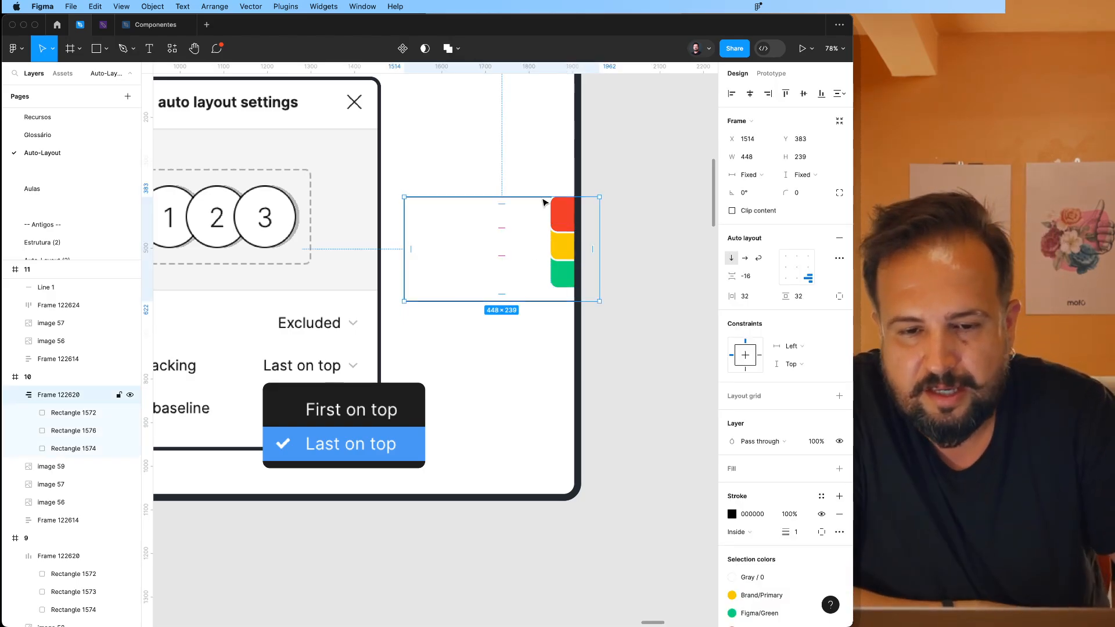
pyautogui.moveTo(530, 194); pyautogui.dragTo(530, 170)
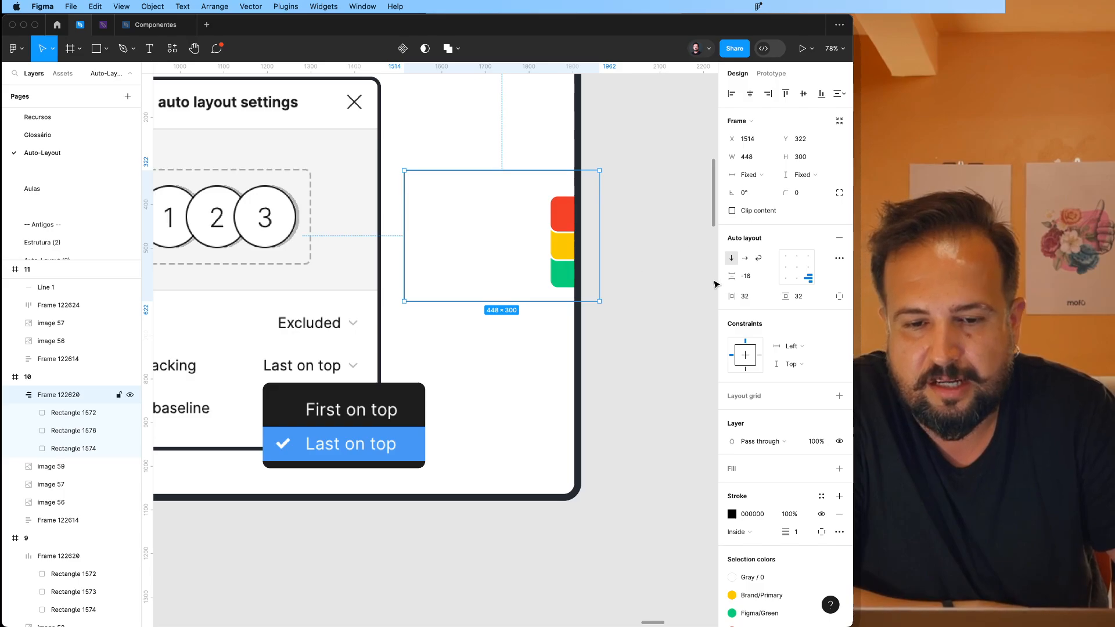
# Step: Go back through the slides from Ordenação to the Configurações and Redimencionando title slides, and clear the selection
pyautogui.scroll(-5, 714, 283)
pyautogui.scroll(-5, 663, 282)
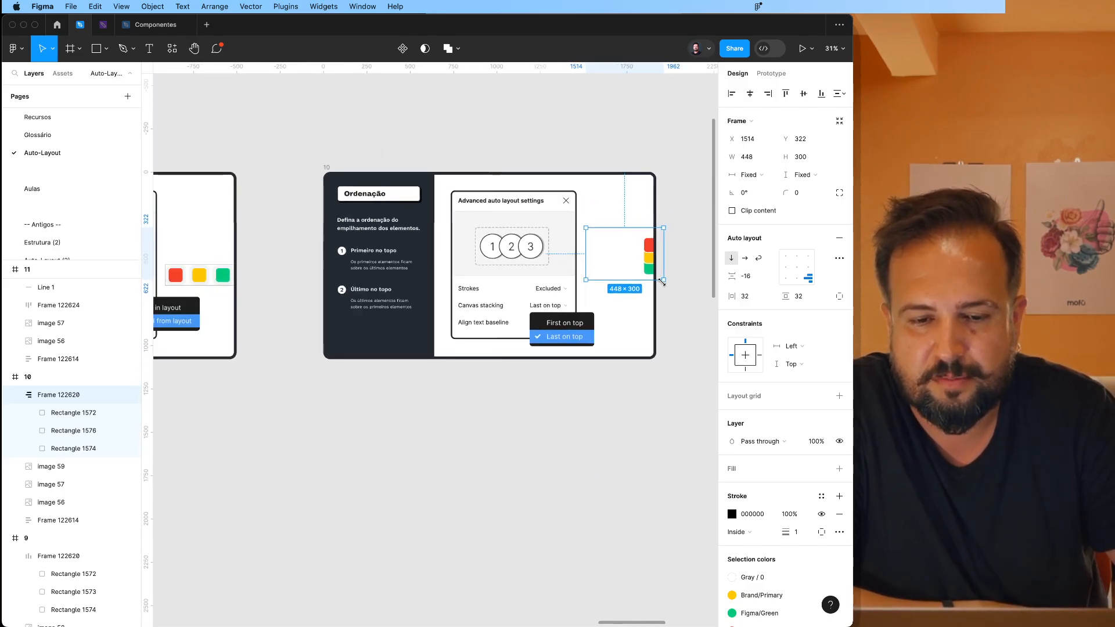
pyautogui.hscroll(-10, 664, 284)
pyautogui.hscroll(-20, 665, 286)
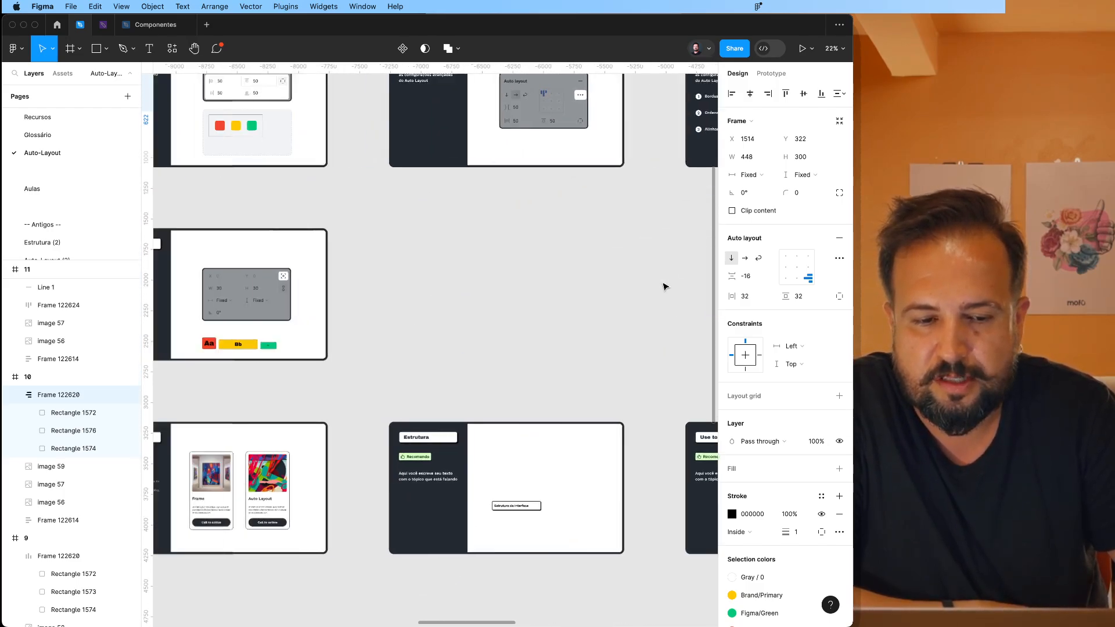
pyautogui.hscroll(-12, 665, 286)
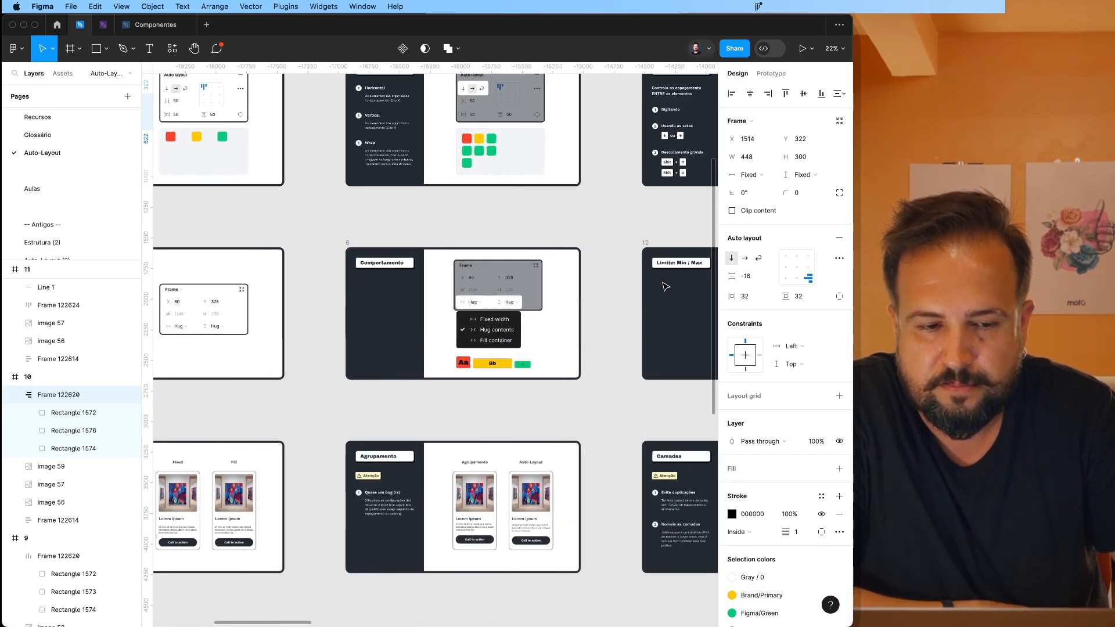
pyautogui.scroll(5, 665, 287)
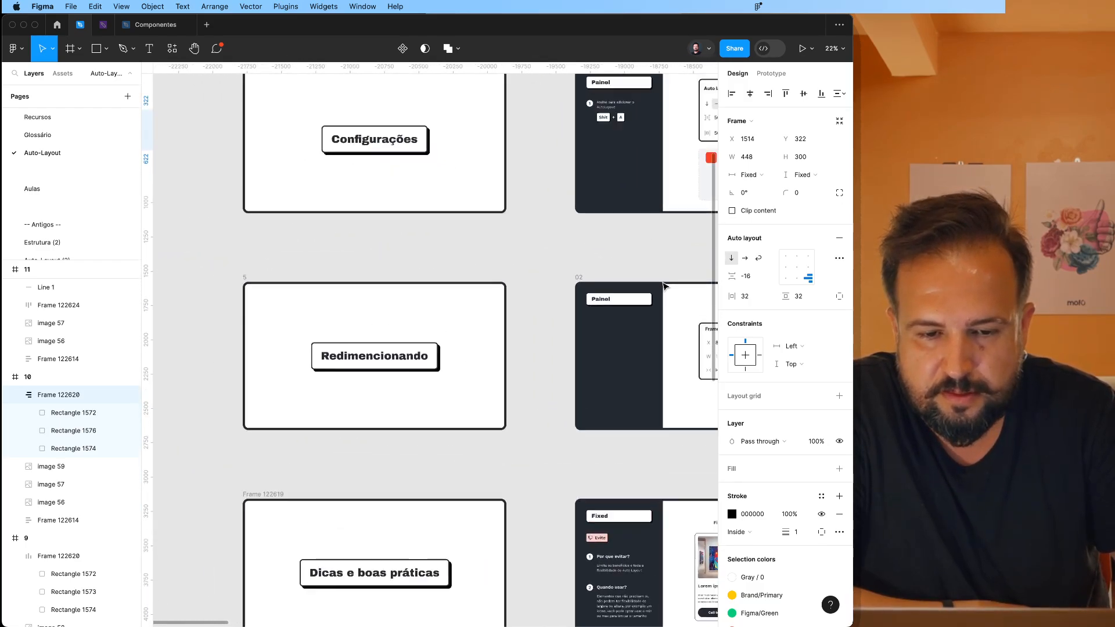
pyautogui.scroll(-3, 664, 287)
pyautogui.hotkey('shift', 'a')
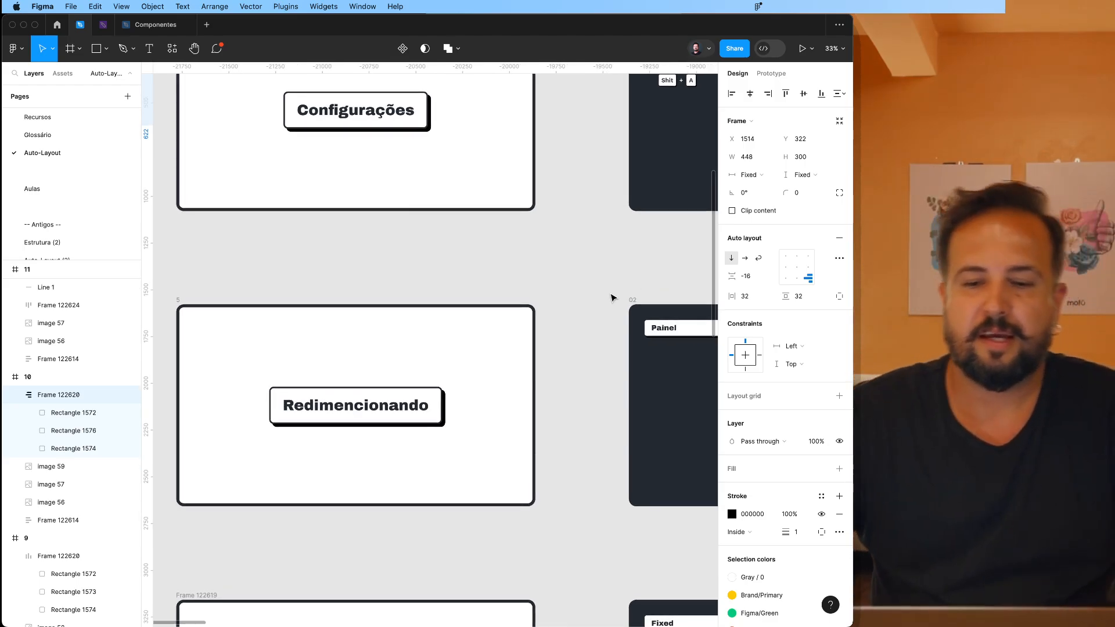
pyautogui.click(611, 298)
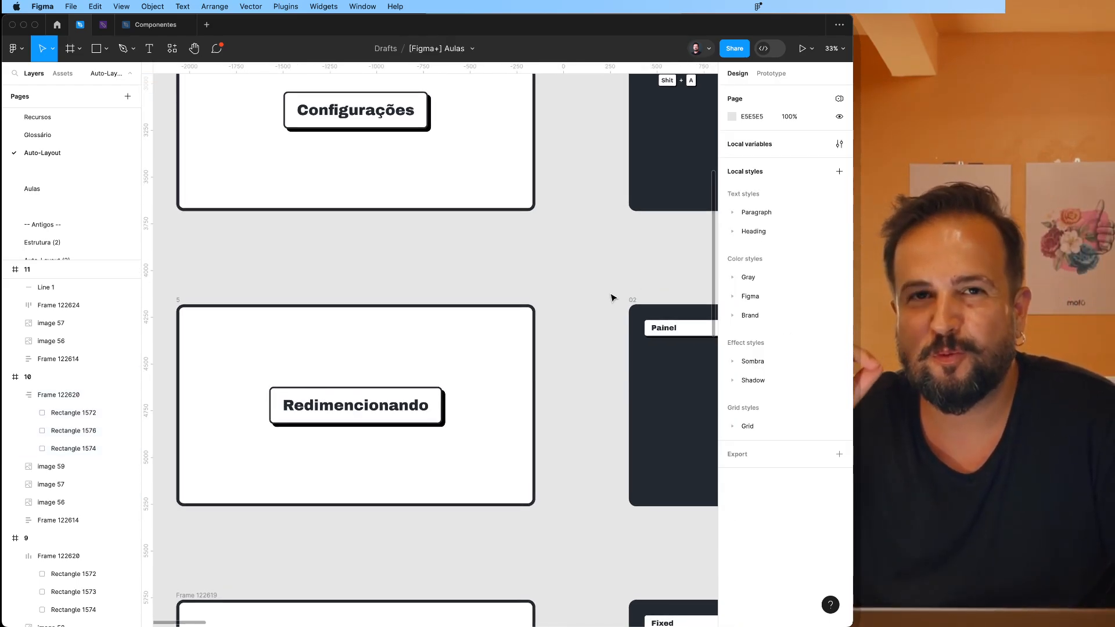
# Step: Examine the resizing slides Painel and Comportamento, focusing on the Fixed width, Hug contents and Fill container options
pyautogui.hscroll(10, 611, 298)
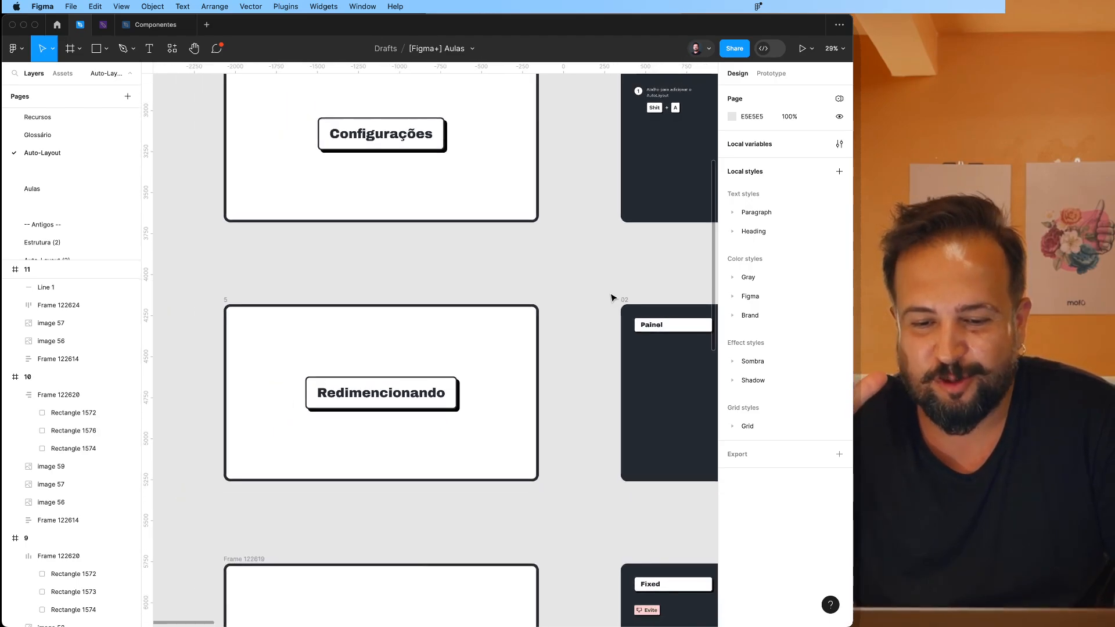
pyautogui.scroll(-2, 612, 298)
pyautogui.hscroll(3, 611, 298)
pyautogui.scroll(5, 611, 298)
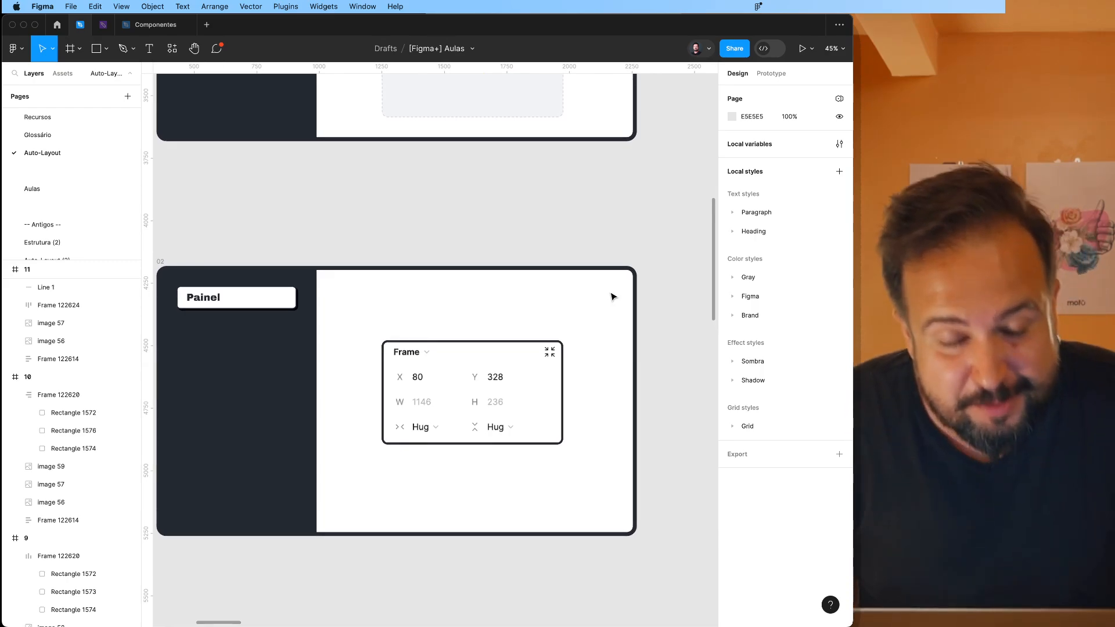
pyautogui.hscroll(-2, 612, 297)
pyautogui.scroll(-1, 611, 296)
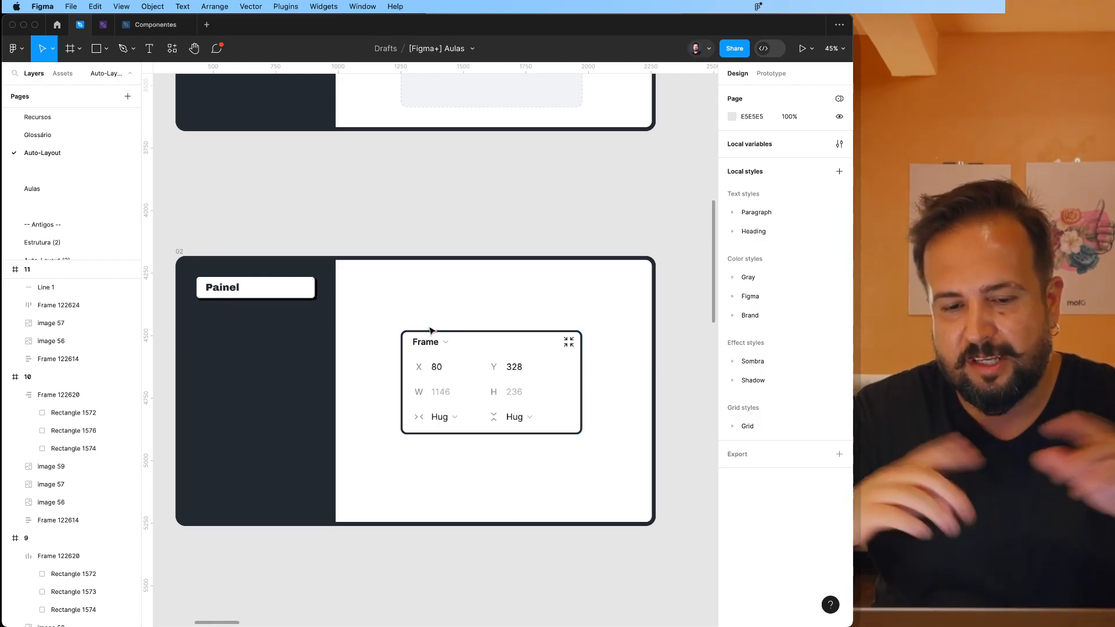
pyautogui.press('n')
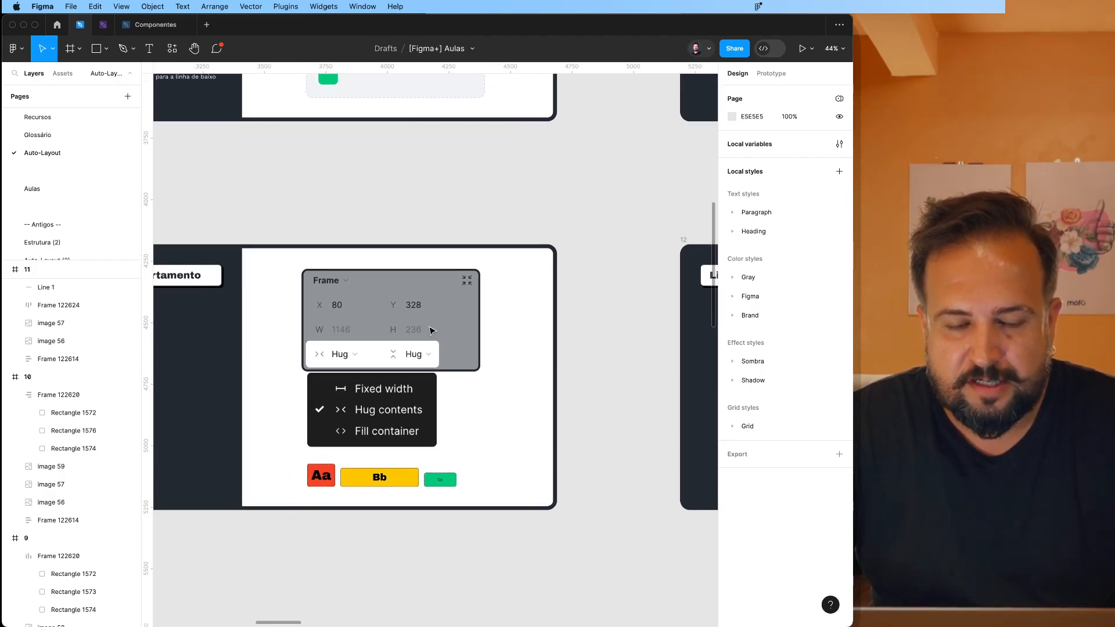
pyautogui.hscroll(-1, 411, 357)
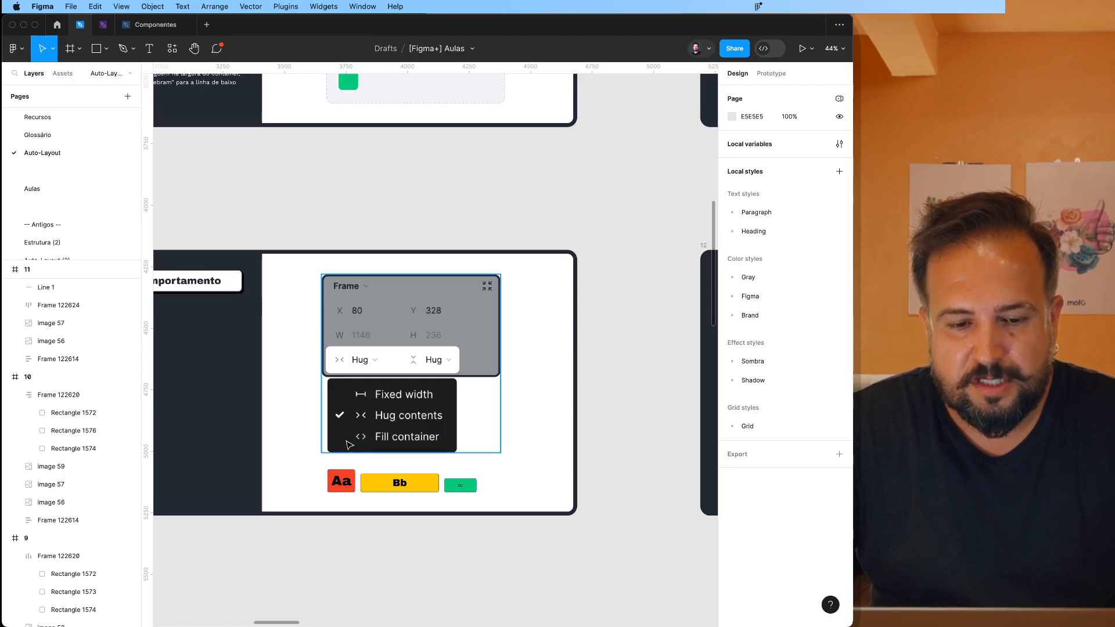
pyautogui.scroll(5, 373, 453)
pyautogui.scroll(2, 347, 445)
pyautogui.hscroll(-2, 348, 445)
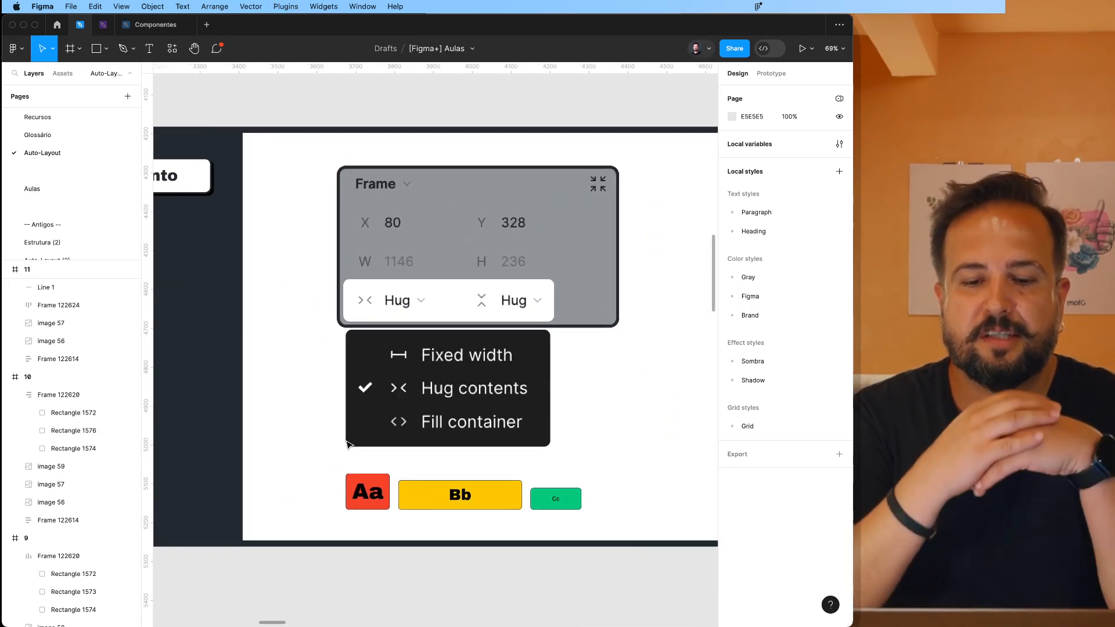
# Step: Inspect the sizing settings of the Aa, Bb and Cc row and of its Aa box on the Comportamento slide
pyautogui.click(421, 209)
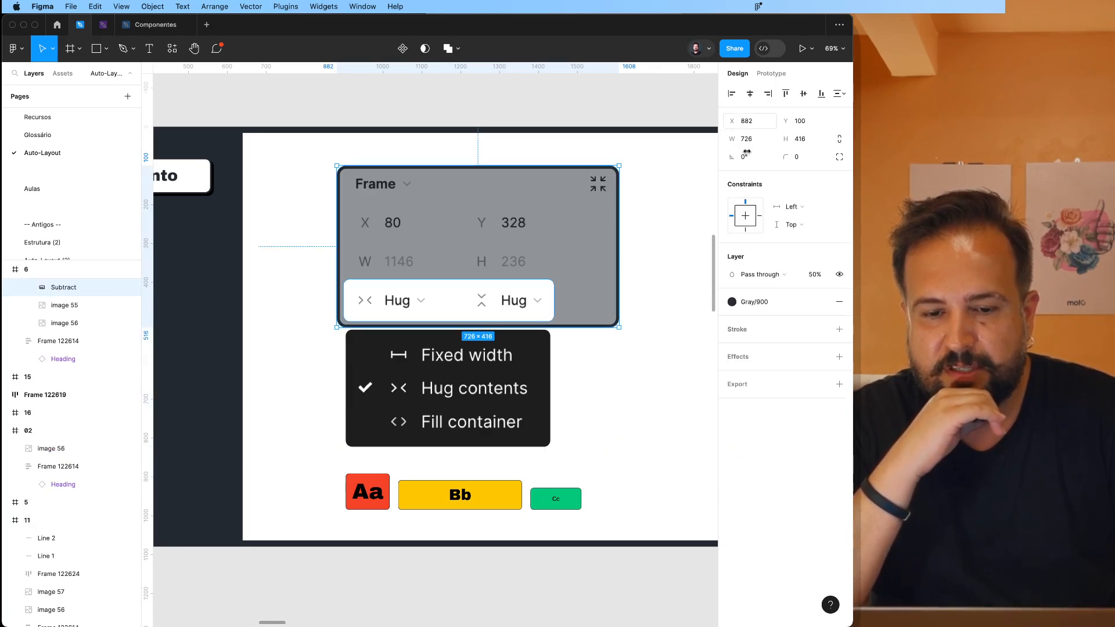
pyautogui.click(540, 494)
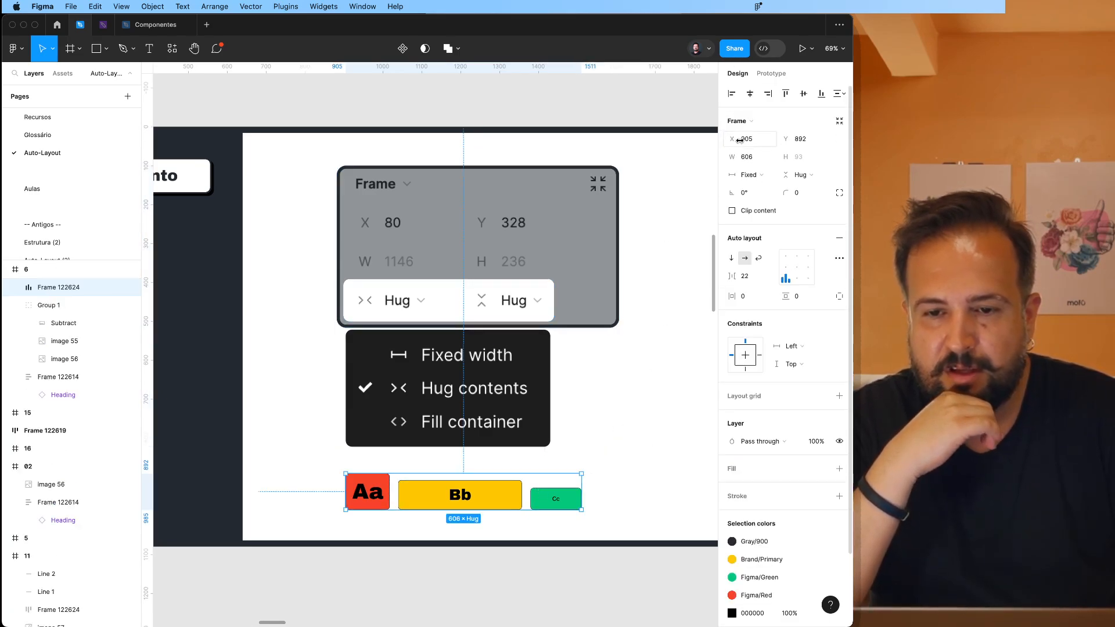
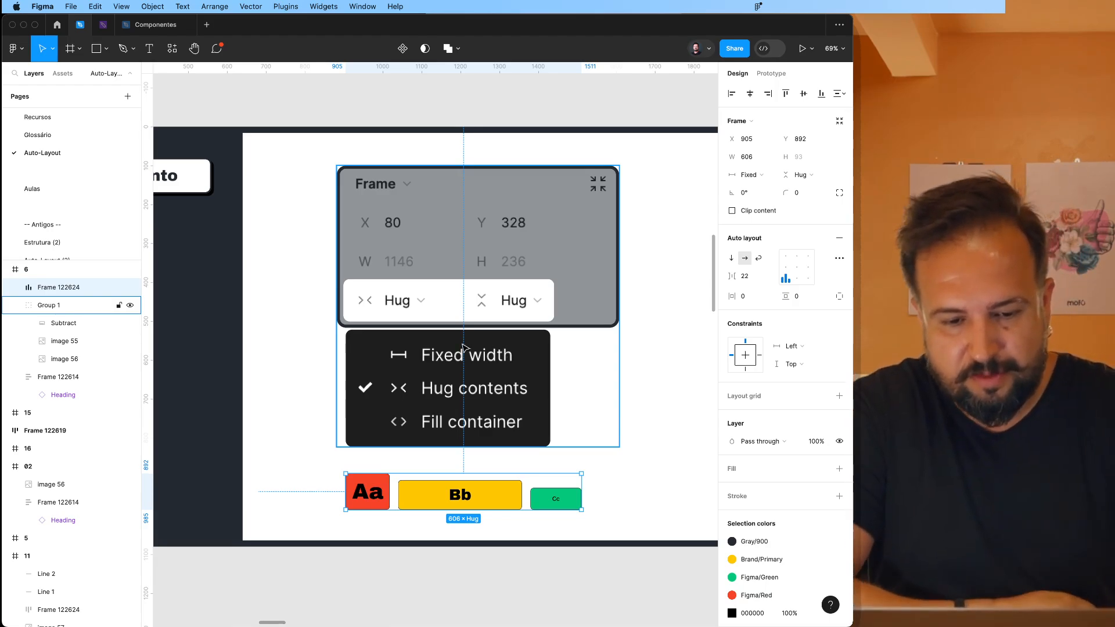
pyautogui.doubleClick(361, 501)
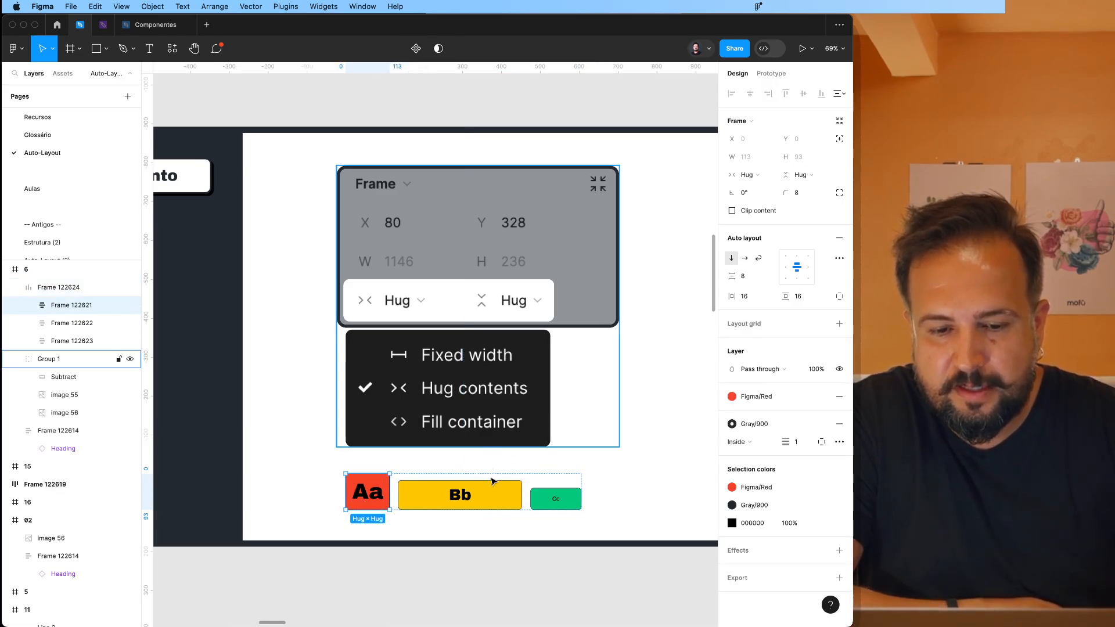
# Step: Inspect the sizing settings of the yellow Bb box and the green Cc box in the row
pyautogui.click(500, 496)
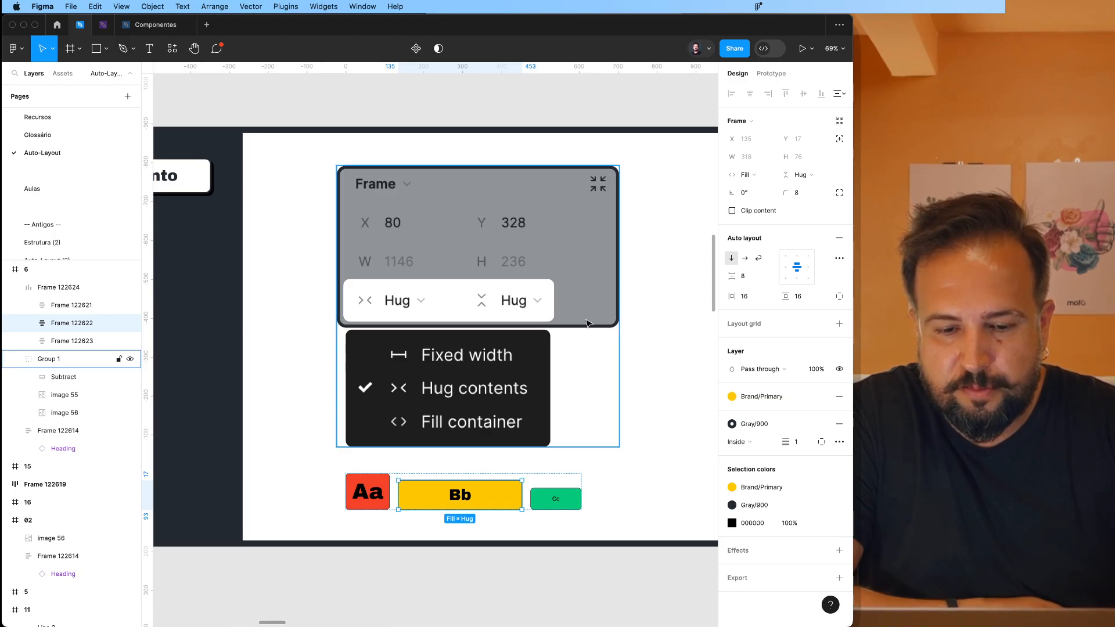
pyautogui.click(567, 498)
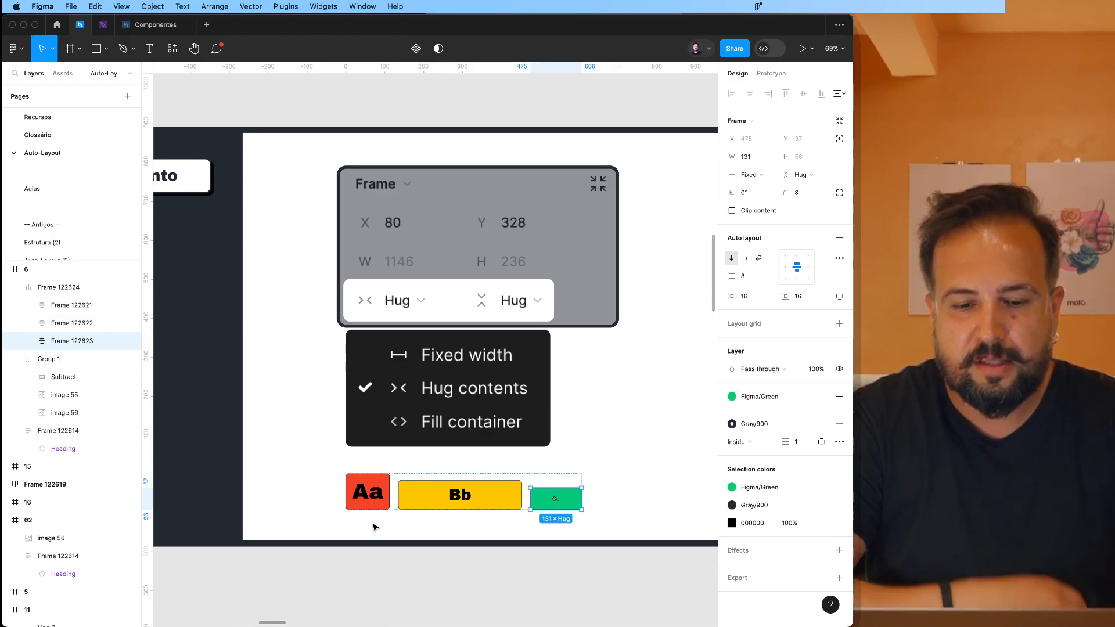
# Step: Try the longer text "aasda" in the red Aa box, and replace it with "Ab"
pyautogui.doubleClick(369, 499)
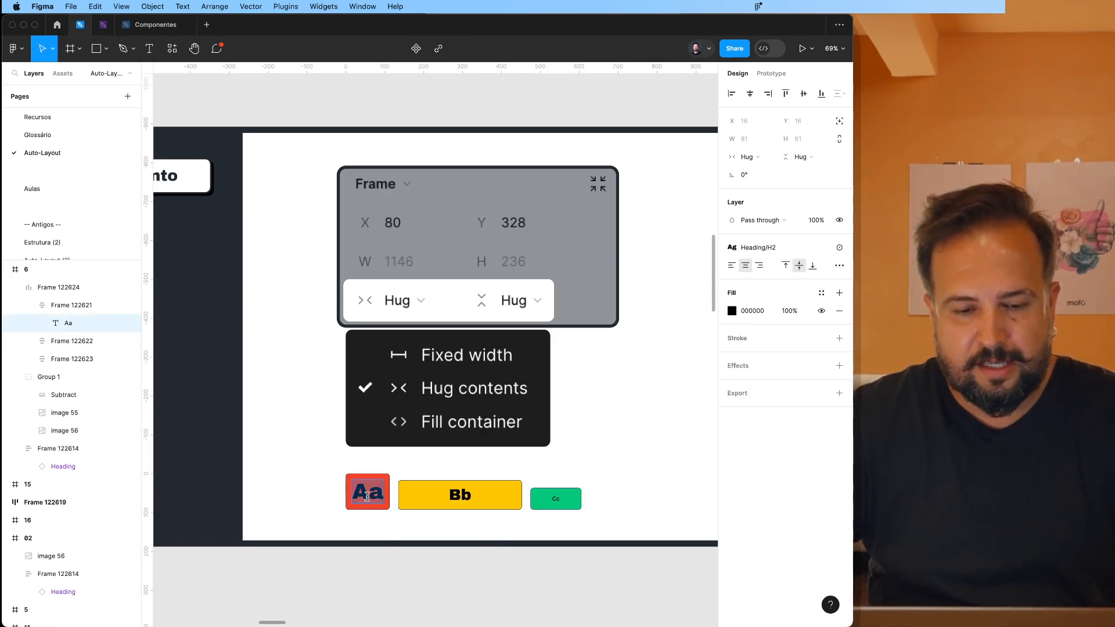
pyautogui.write('a')
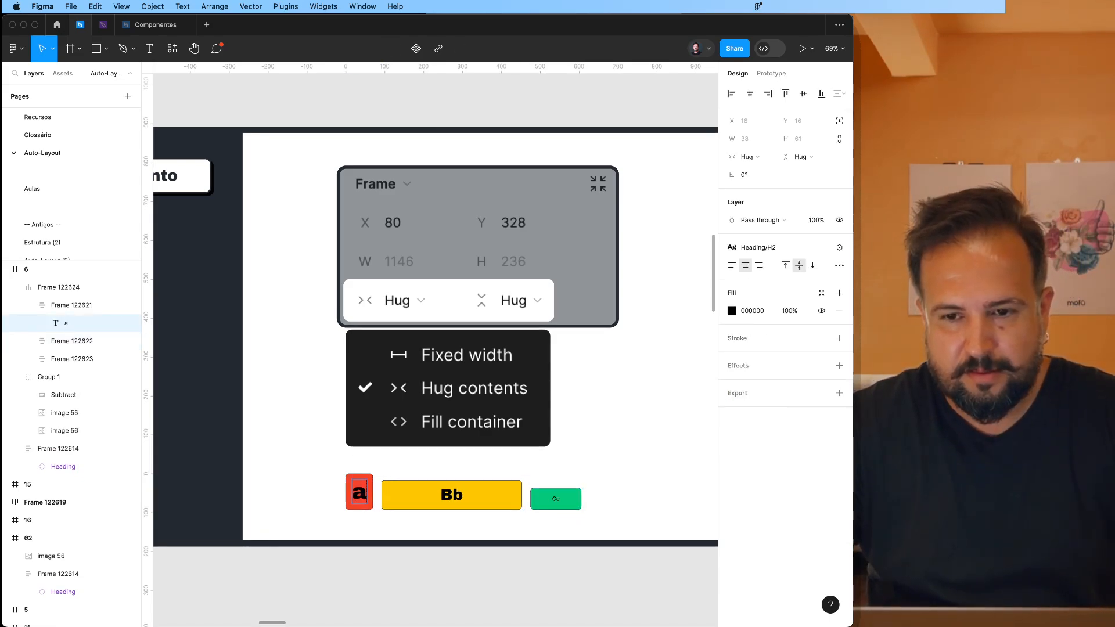
pyautogui.write('asda')
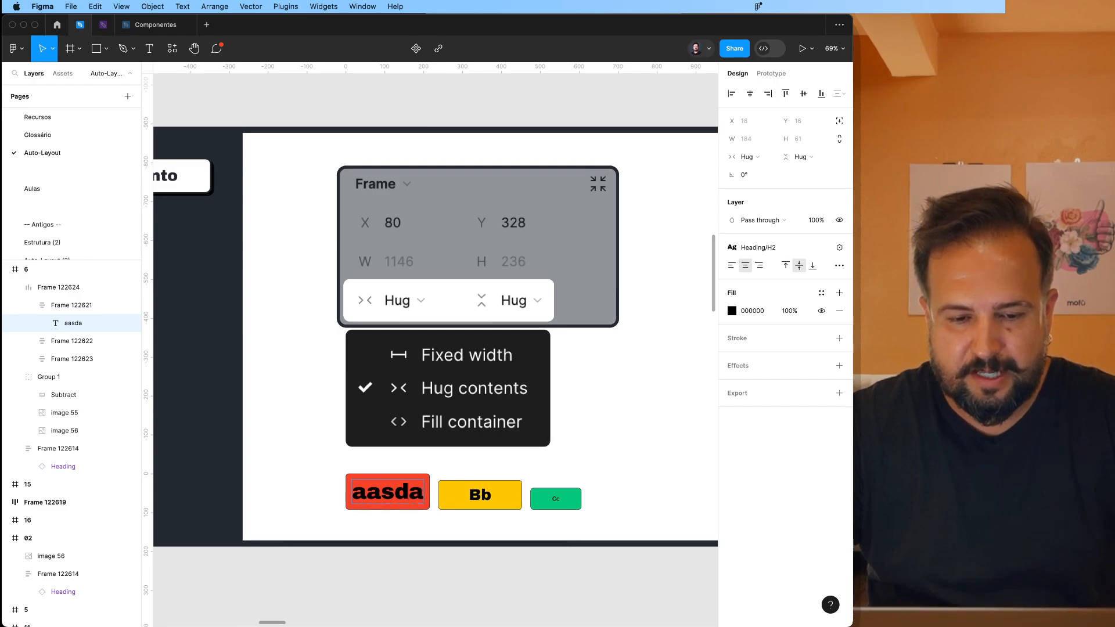
pyautogui.press('BackSpace')
pyautogui.press('BackSpace')
pyautogui.press('BackSpace')
pyautogui.press('BackSpace')
pyautogui.write('A')
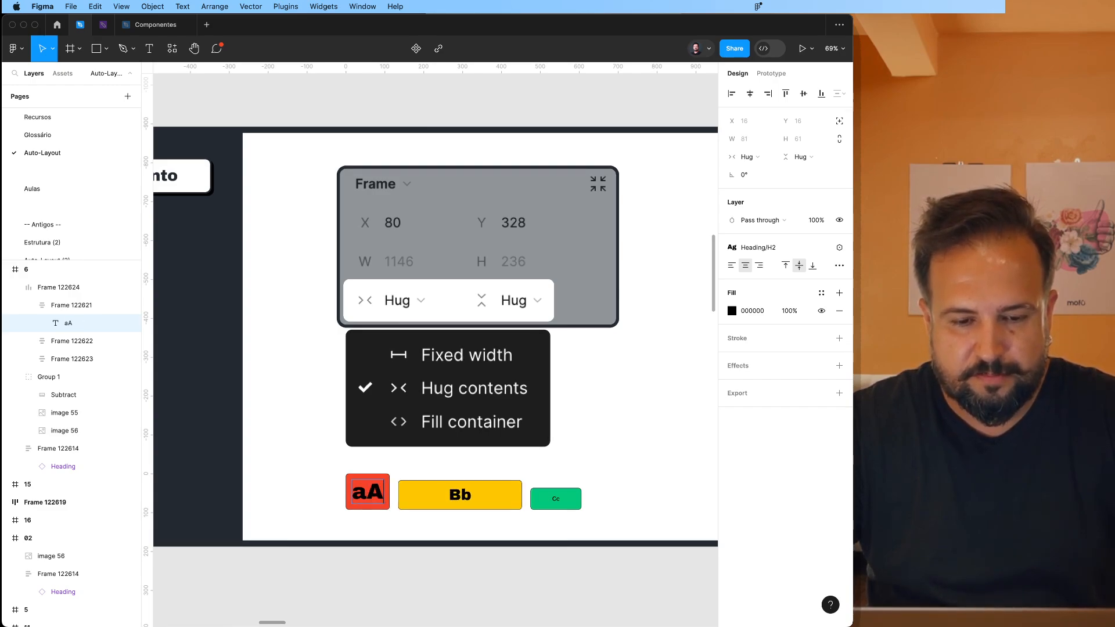
pyautogui.press('BackSpace')
pyautogui.press('BackSpace')
pyautogui.write('Ab')
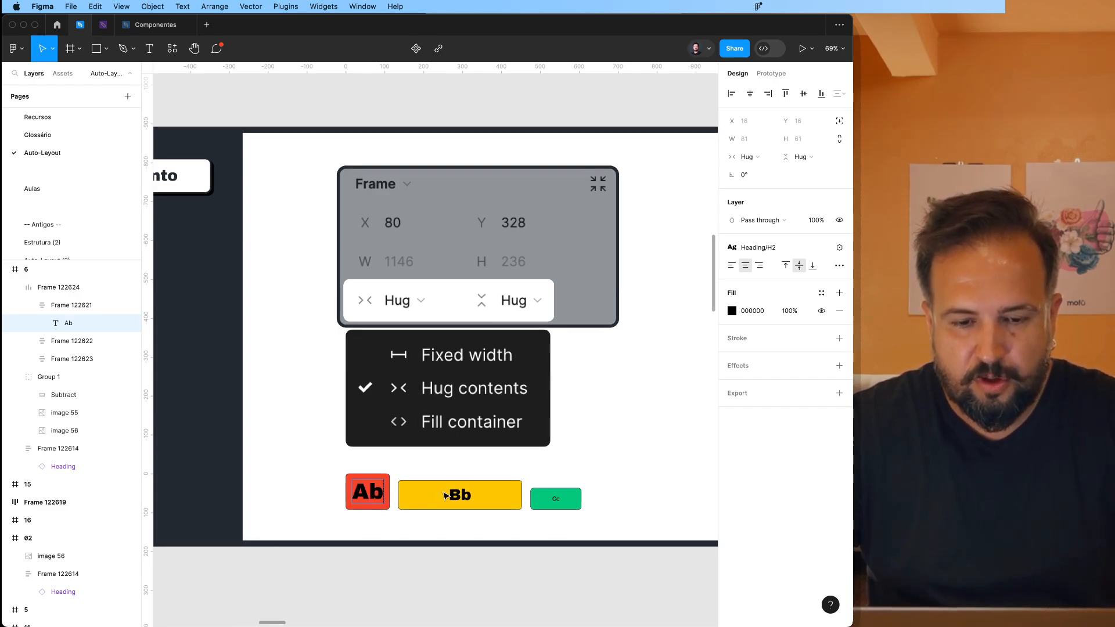
# Step: Widen the frame holding the red, yellow and green boxes to a width of about 675
pyautogui.click(455, 494)
pyautogui.click(428, 473)
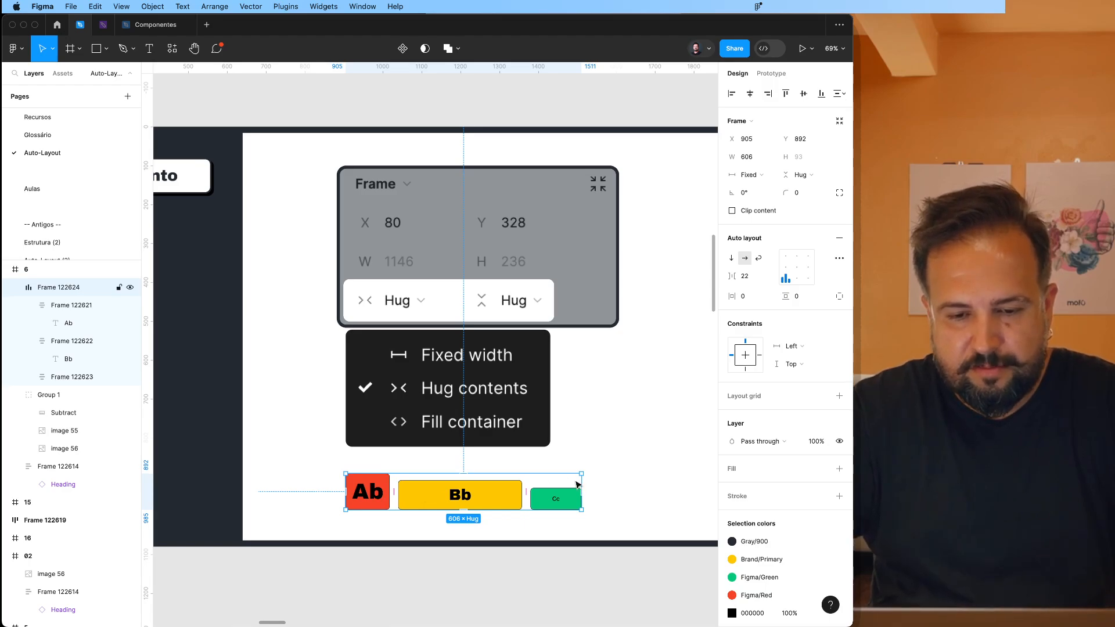
pyautogui.moveTo(596, 483)
pyautogui.mouseDown()
pyautogui.moveTo(685, 483)
pyautogui.moveTo(585, 488)
pyautogui.moveTo(647, 504)
pyautogui.moveTo(503, 494)
pyautogui.moveTo(624, 485)
pyautogui.moveTo(579, 470)
pyautogui.moveTo(605, 468)
pyautogui.moveTo(584, 497)
pyautogui.mouseUp()
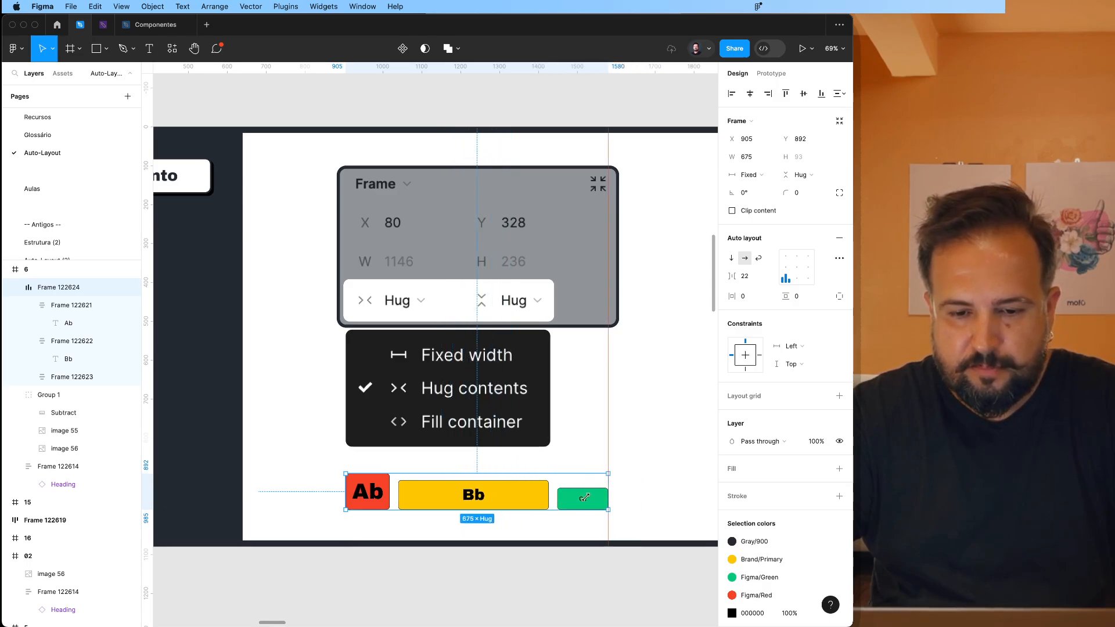
# Step: Replace the Cc text in the green fixed-width box with "Ccccccc" and clear the selection
pyautogui.click(585, 502)
pyautogui.doubleClick(585, 502)
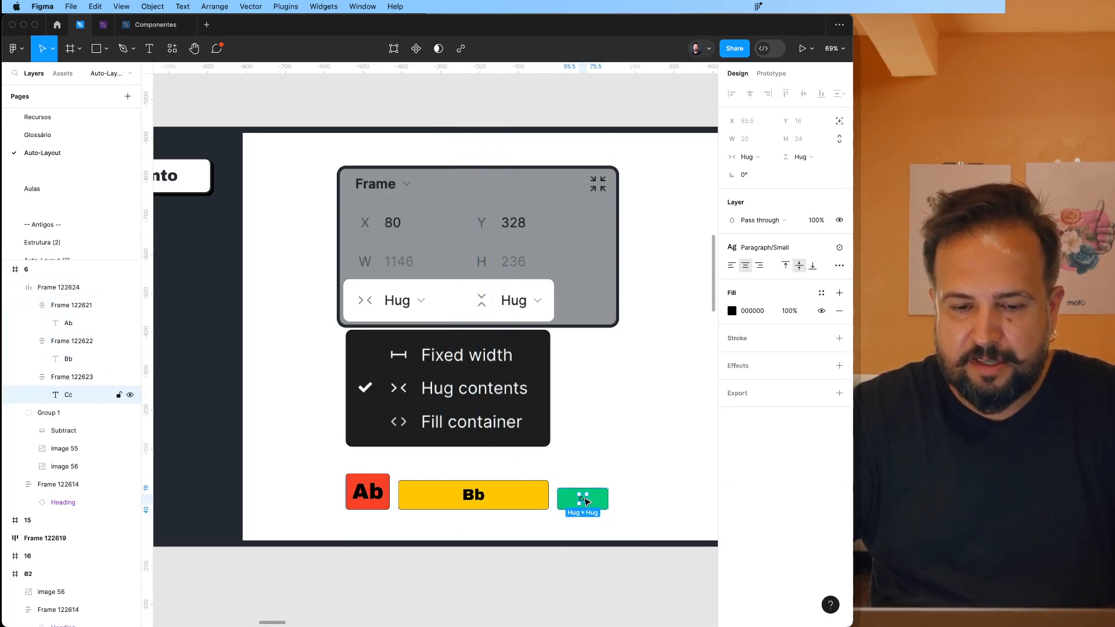
pyautogui.doubleClick(585, 501)
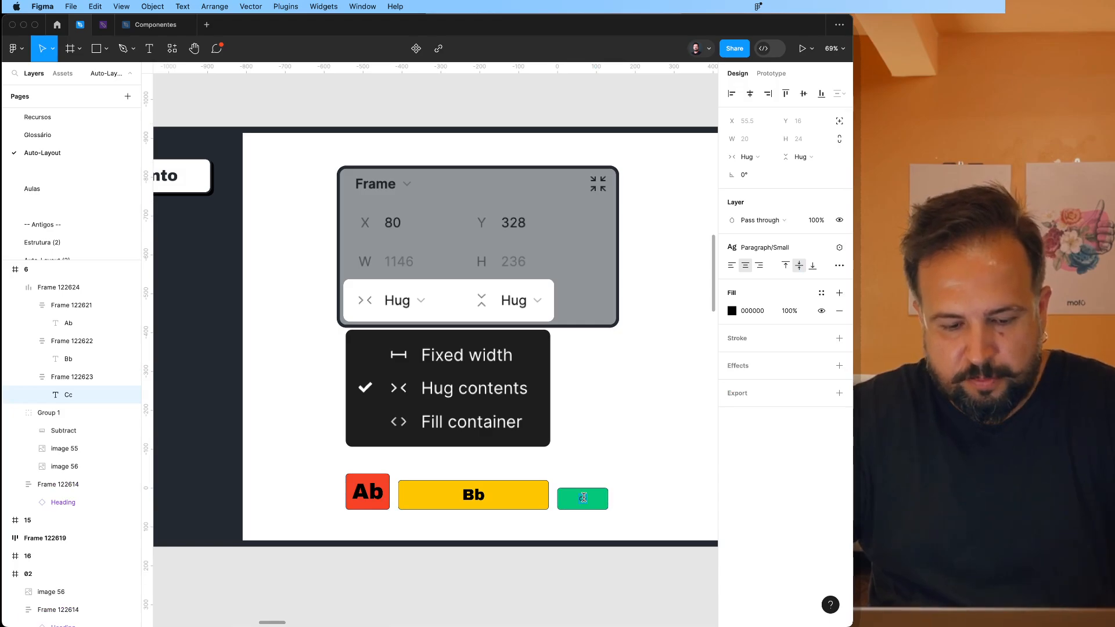
pyautogui.write('Ccccccc')
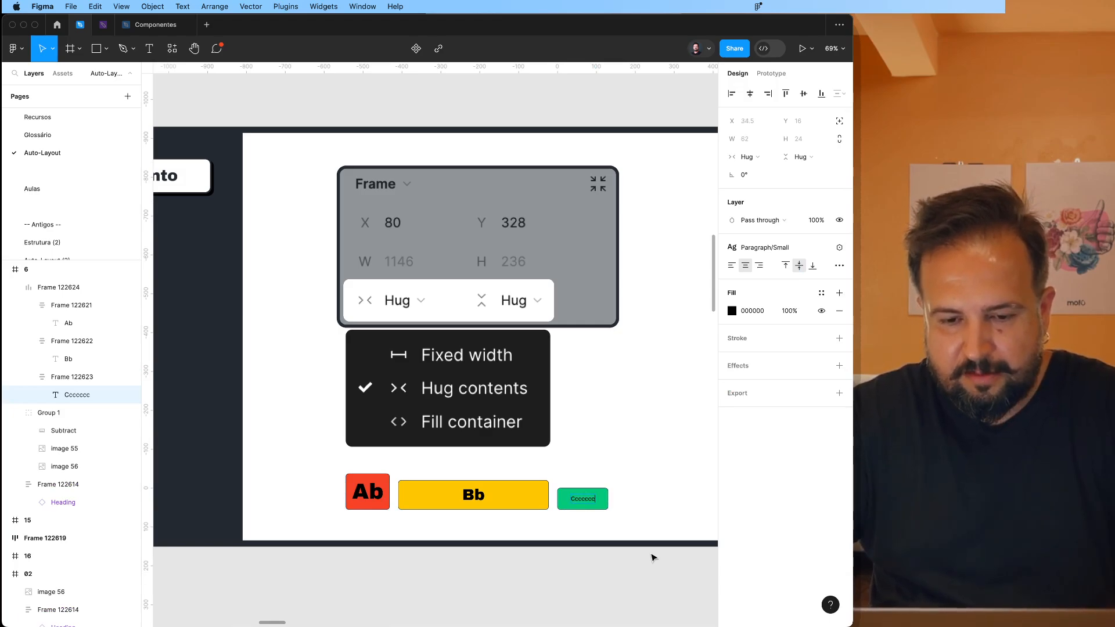
pyautogui.click(649, 553)
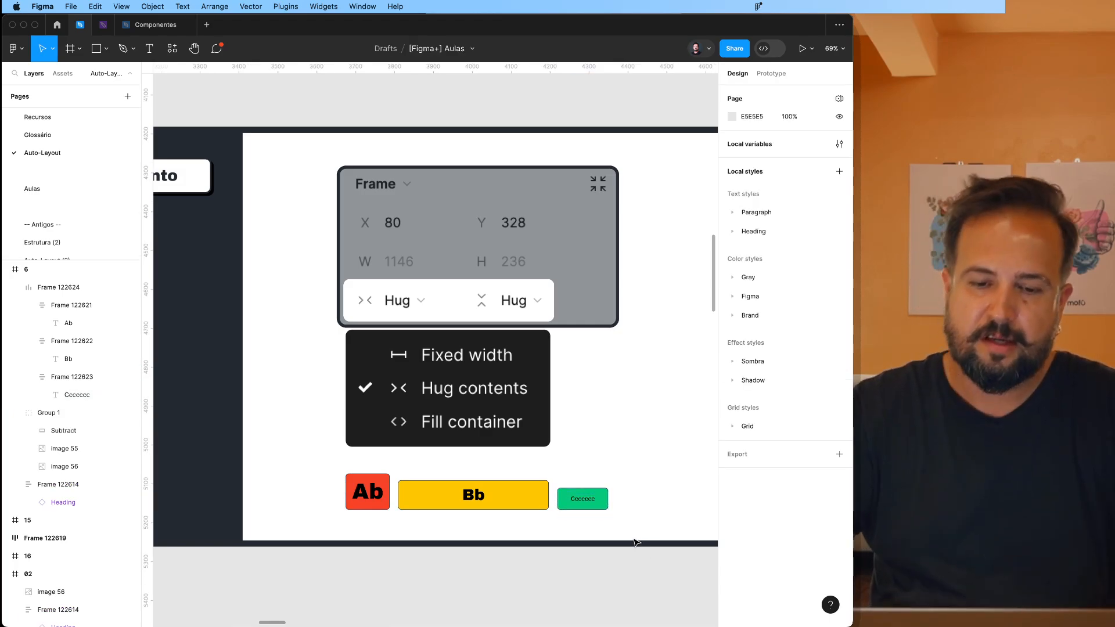
# Step: Widen the row's frame to about 722 and move the green box to the start of the row, before the red Ab box
pyautogui.click(595, 489)
pyautogui.moveTo(608, 483); pyautogui.dragTo(608, 483)
pyautogui.moveTo(696, 494); pyautogui.dragTo(626, 504)
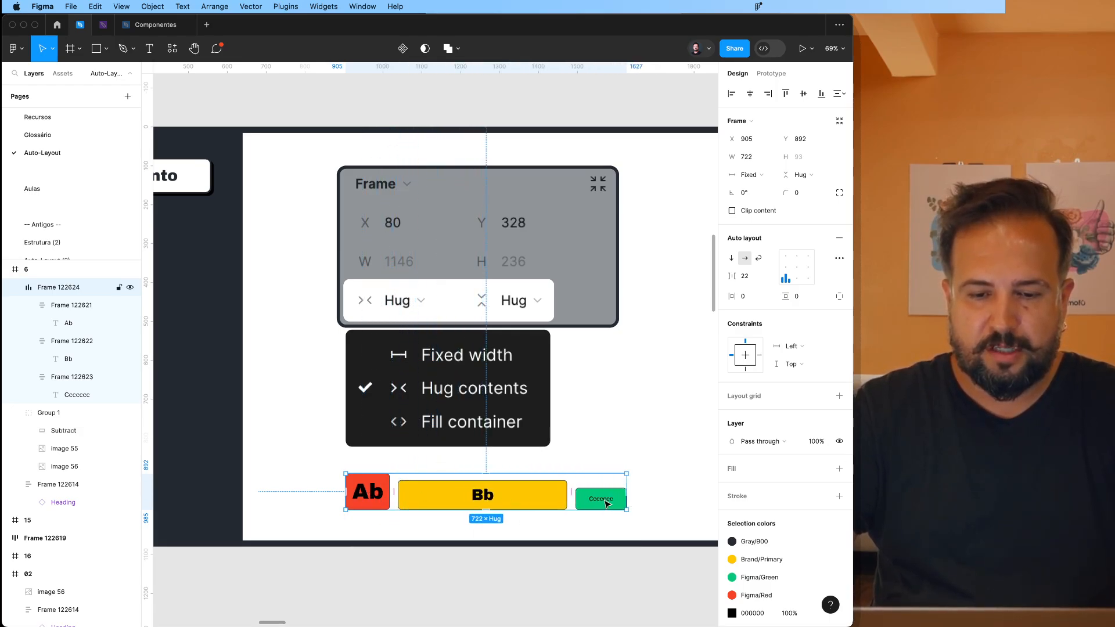
pyautogui.moveTo(606, 504); pyautogui.dragTo(423, 493)
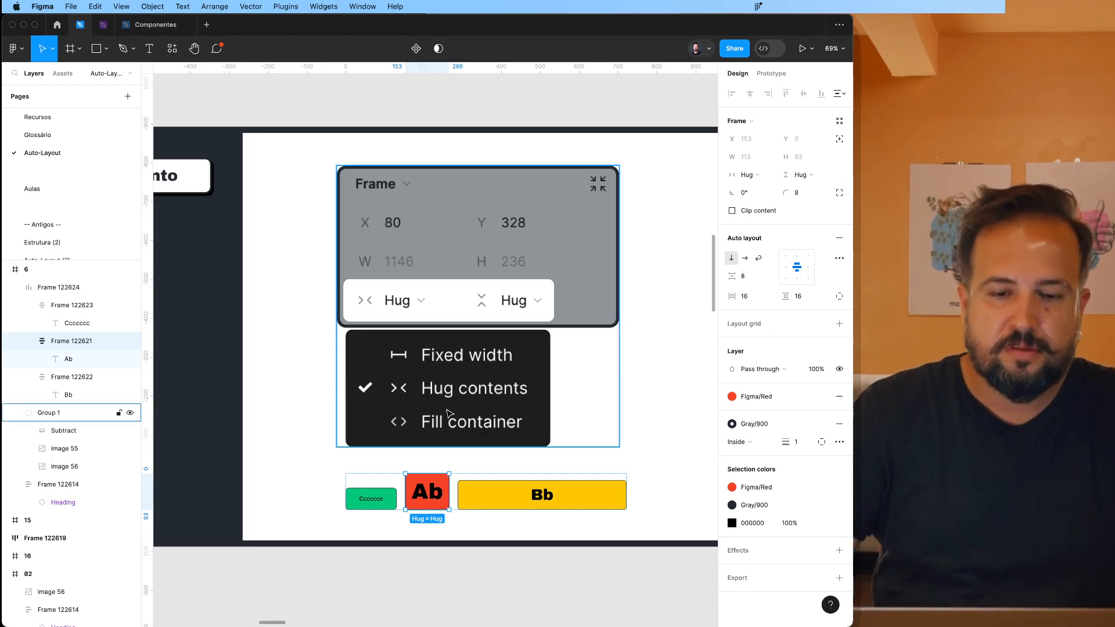
# Step: Narrow the row containing the green, red and yellow boxes to about 534 px wide
pyautogui.click(509, 481)
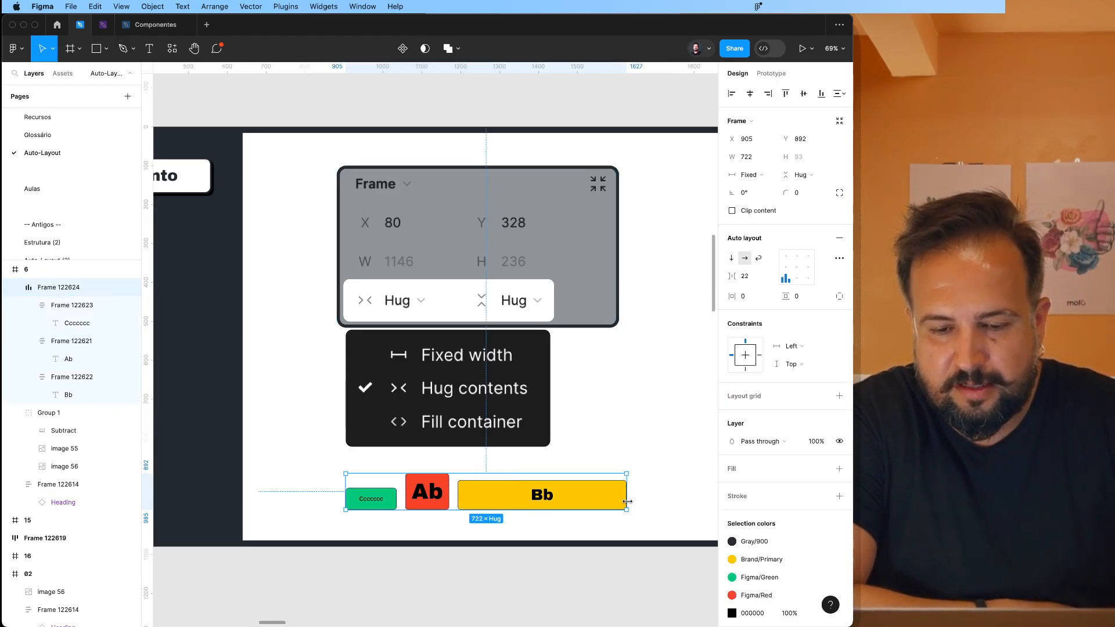
pyautogui.moveTo(578, 502); pyautogui.dragTo(553, 502)
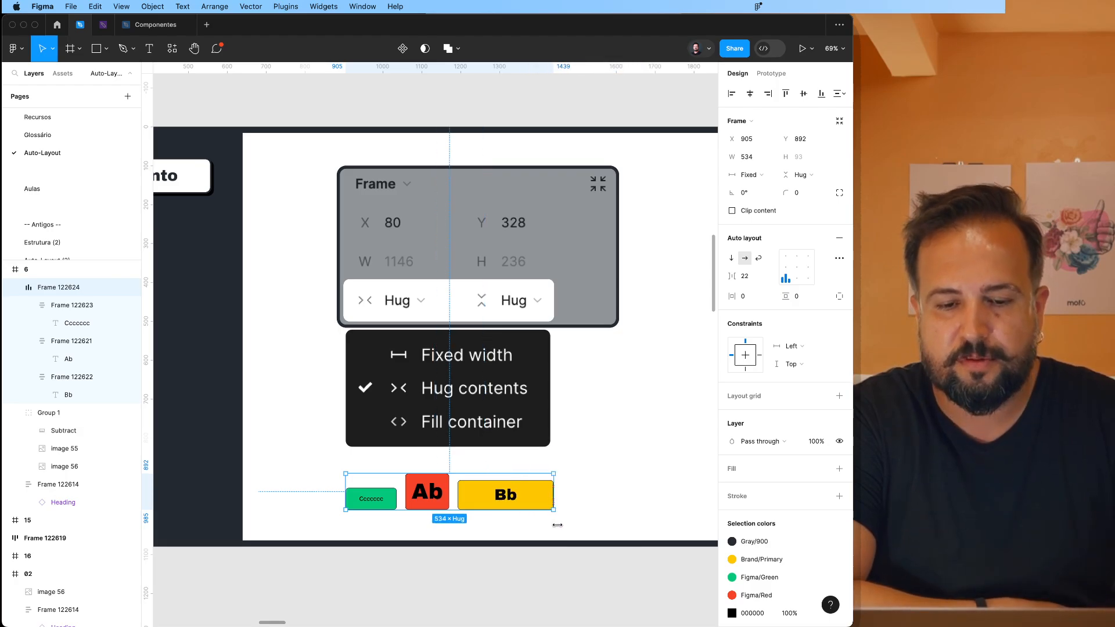
pyautogui.click(560, 529)
# Step: Examine the "Limite: Min / Max" slides and the minimum and maximum size options they illustrate
pyautogui.scroll(-3, 561, 530)
pyautogui.hscroll(5, 561, 529)
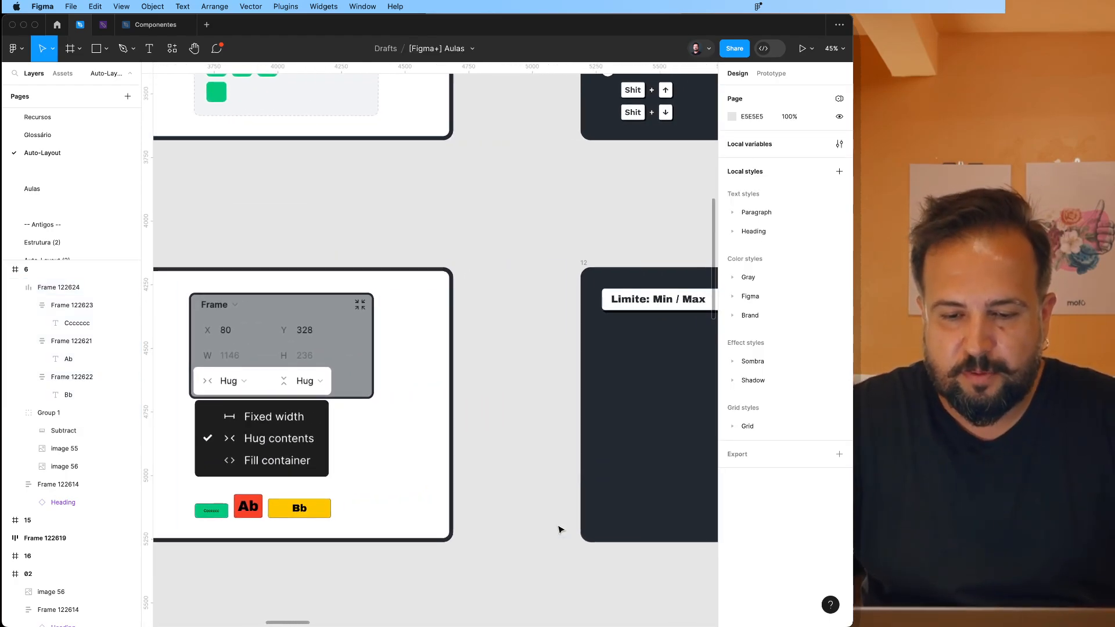
pyautogui.hscroll(5, 560, 529)
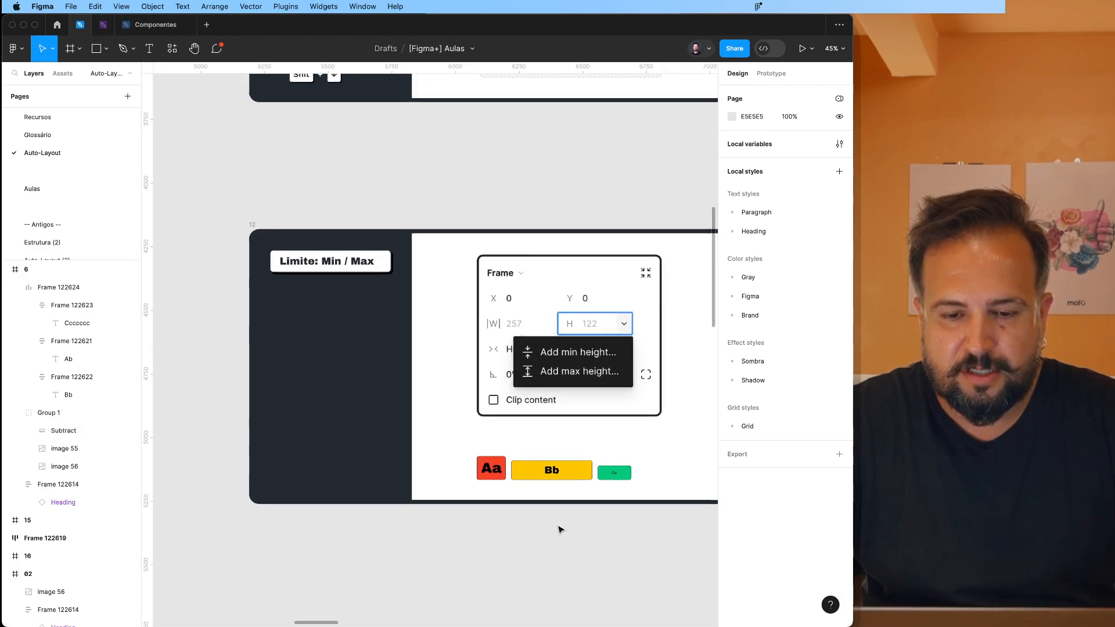
pyautogui.scroll(2, 560, 529)
pyautogui.scroll(3, 561, 530)
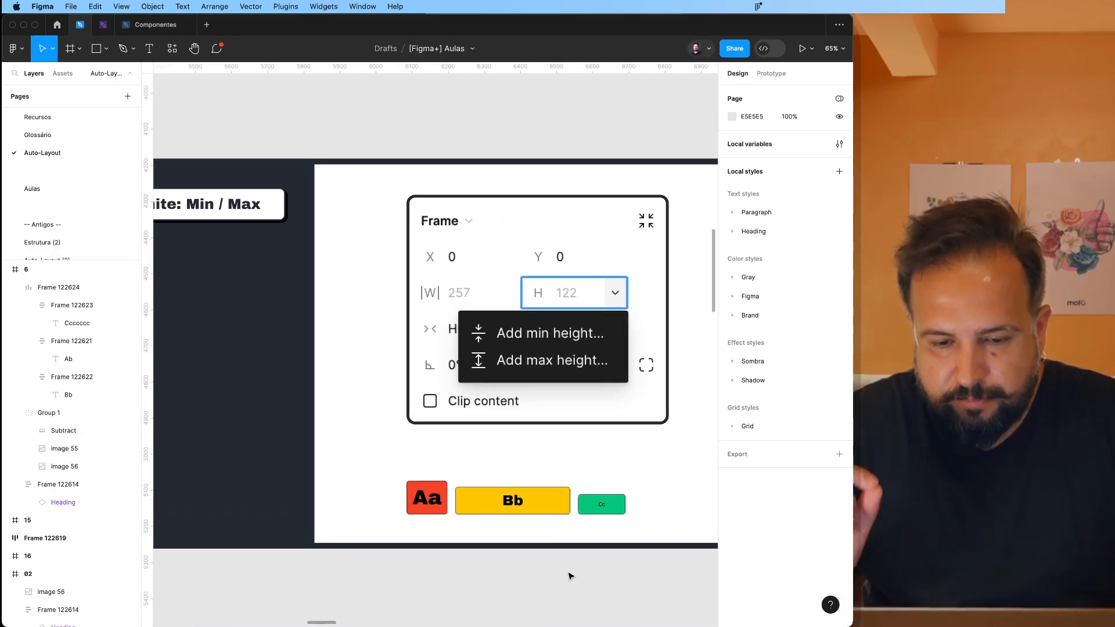
pyautogui.click(509, 511)
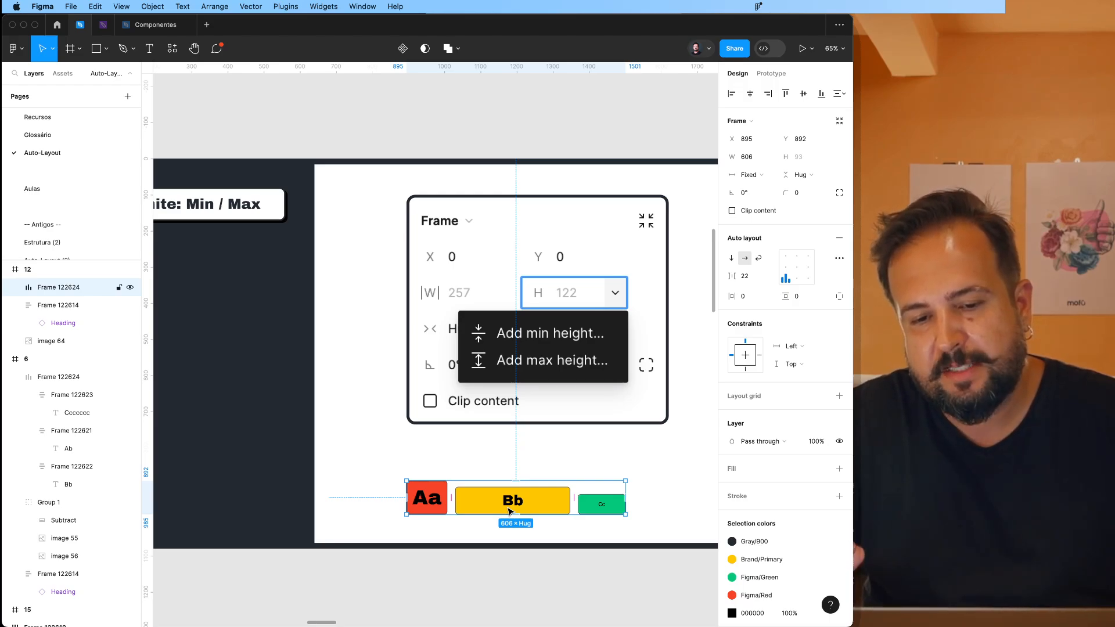
pyautogui.scroll(-3, 509, 511)
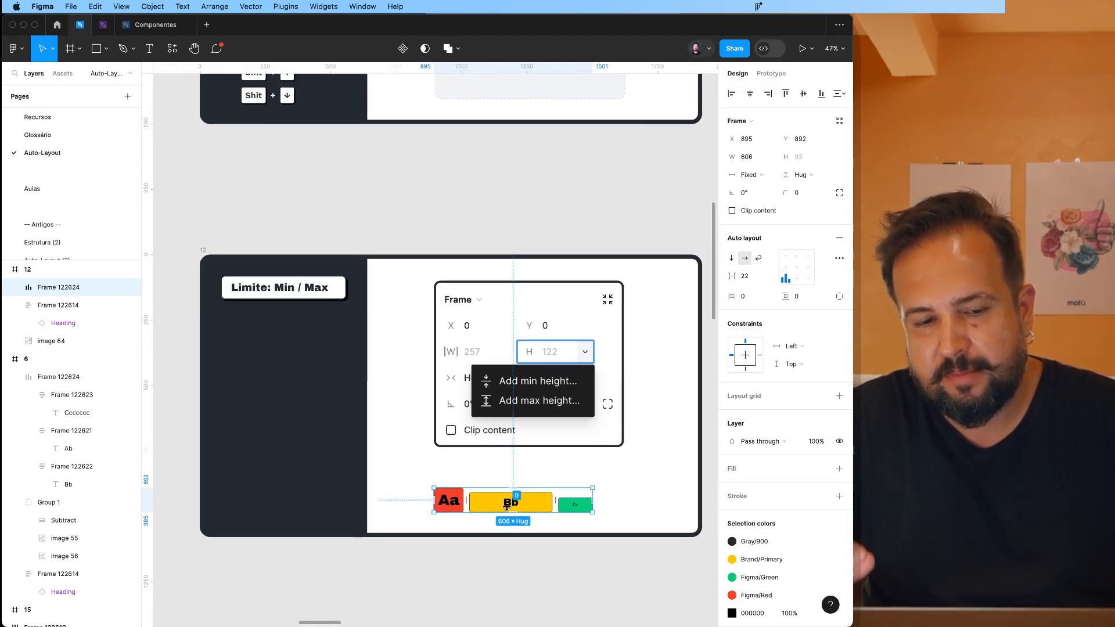
pyautogui.scroll(-3, 509, 512)
pyautogui.hscroll(3, 509, 511)
pyautogui.hscroll(10, 509, 511)
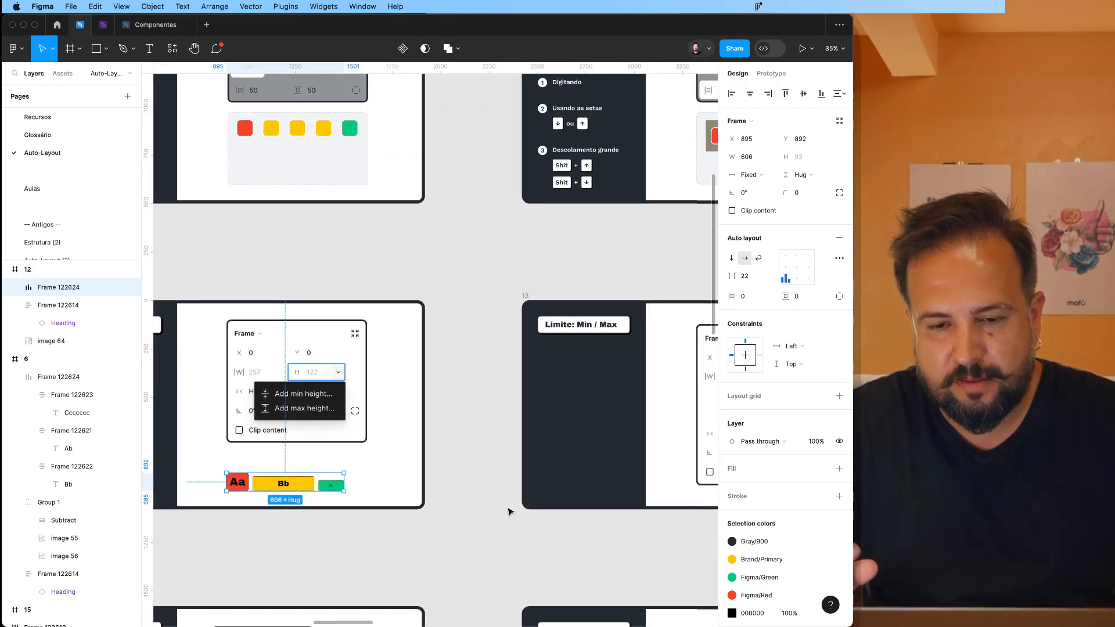
pyautogui.hscroll(5, 509, 512)
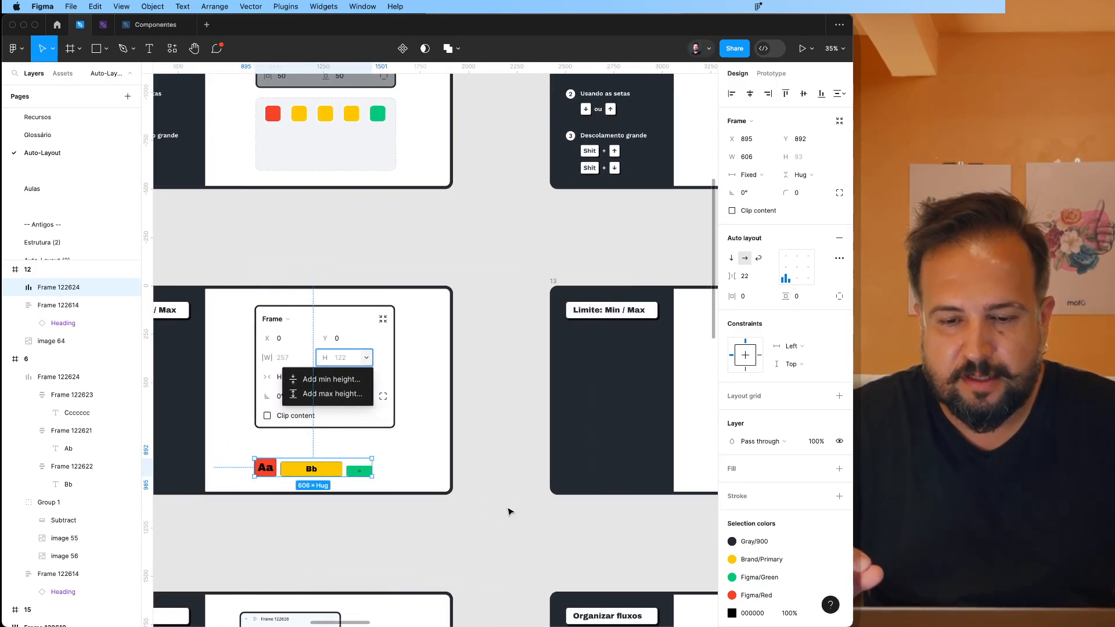
pyautogui.scroll(2, 509, 512)
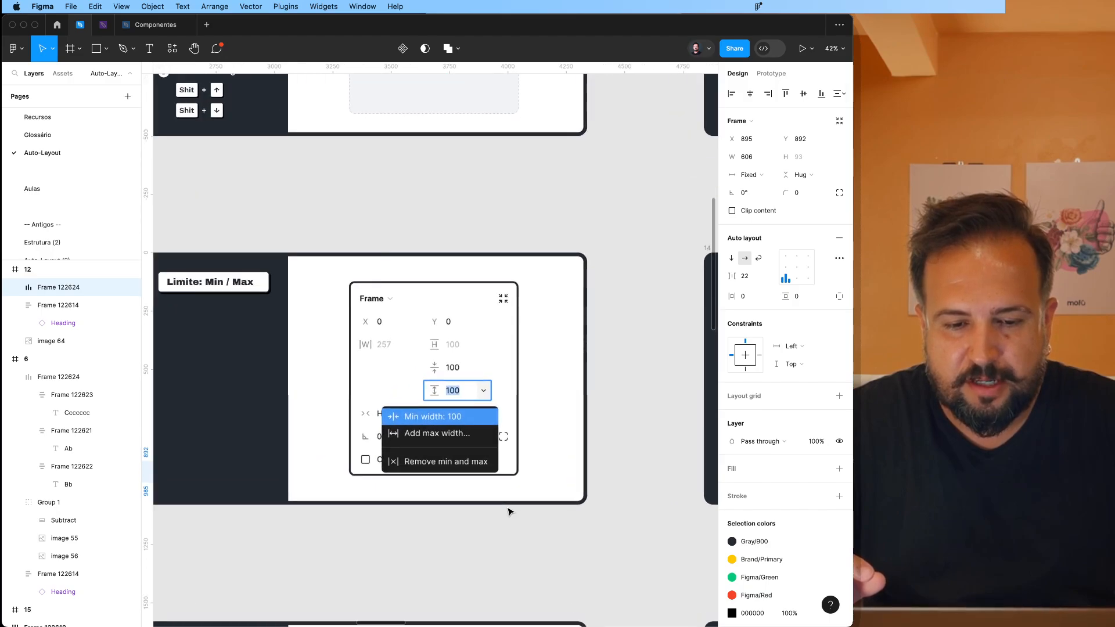
pyautogui.hscroll(-12, 509, 512)
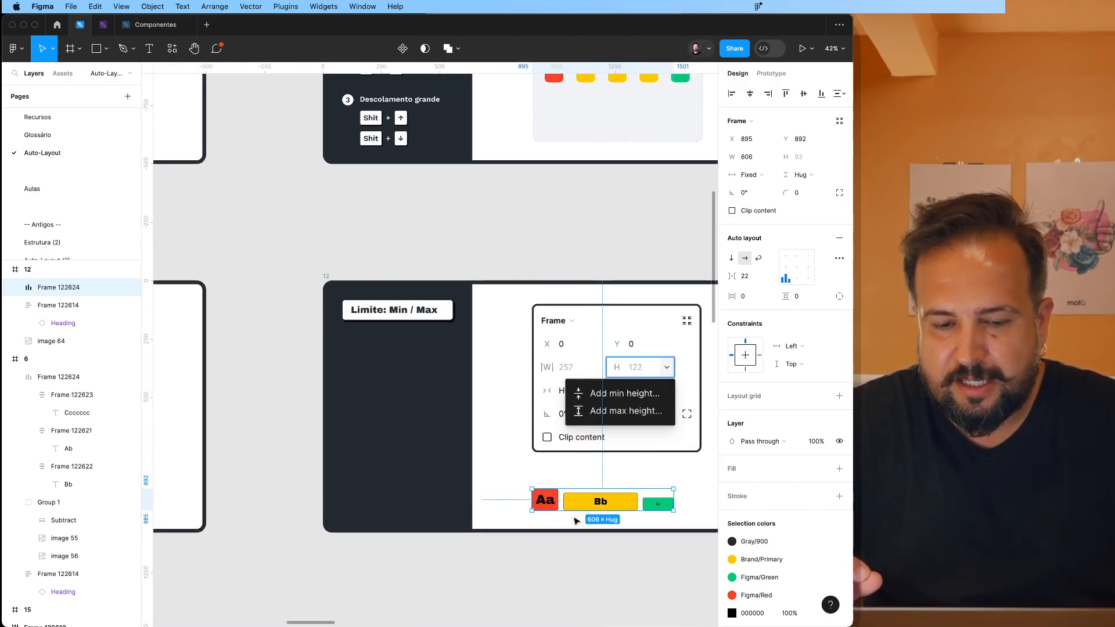
# Step: Add a minimum width of 50 to the yellow Bb box on slide 12
pyautogui.scroll(5, 503, 510)
pyautogui.click(503, 460)
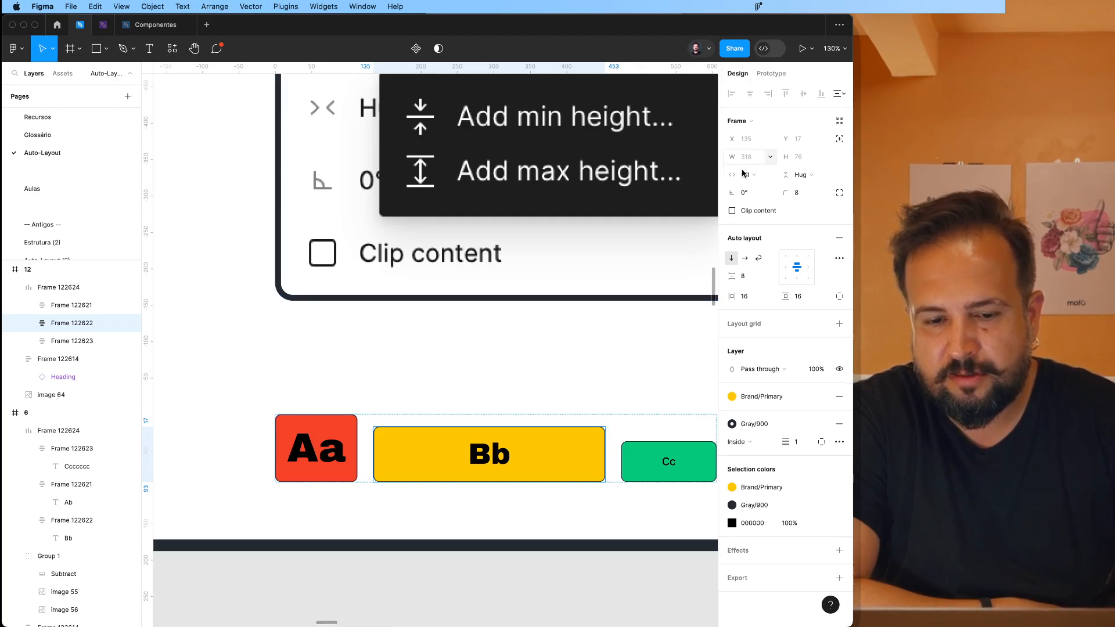
pyautogui.click(771, 158)
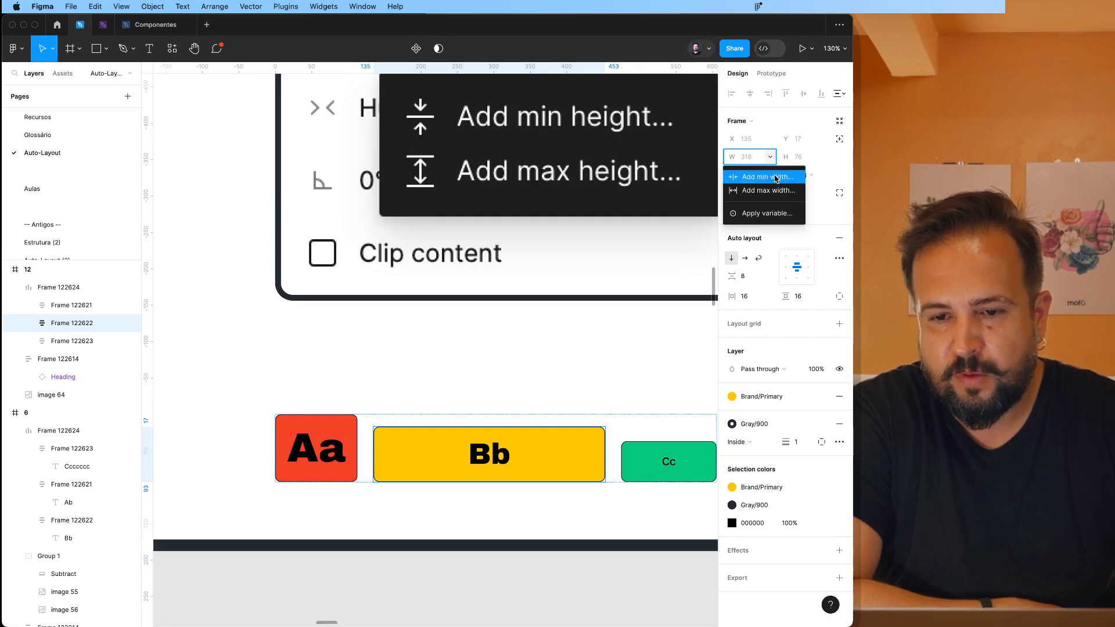
pyautogui.click(775, 177)
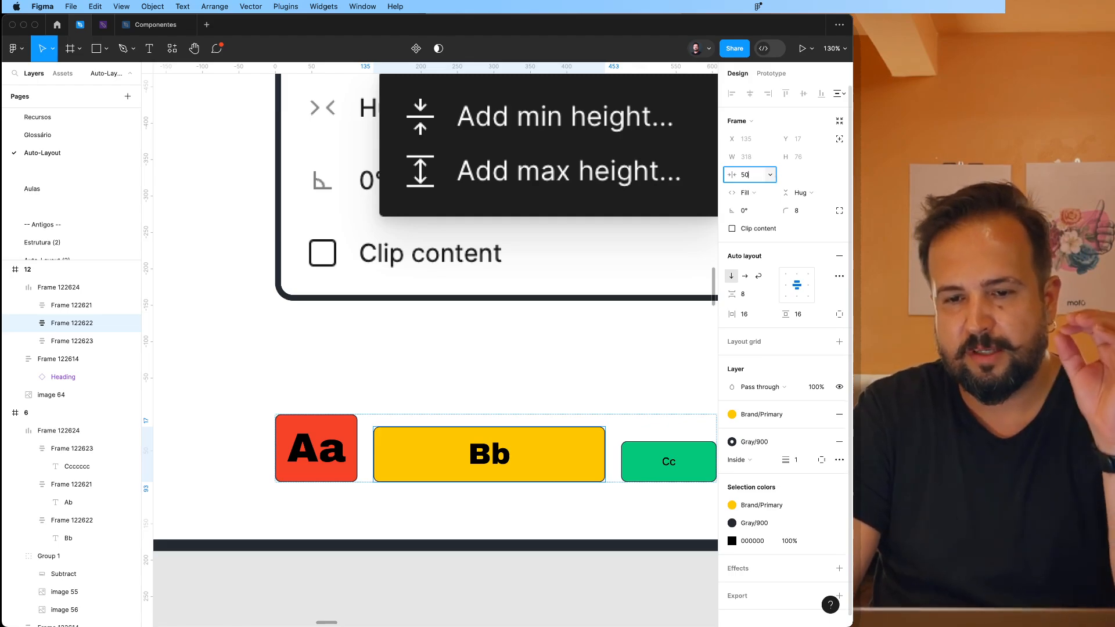
pyautogui.press('Return')
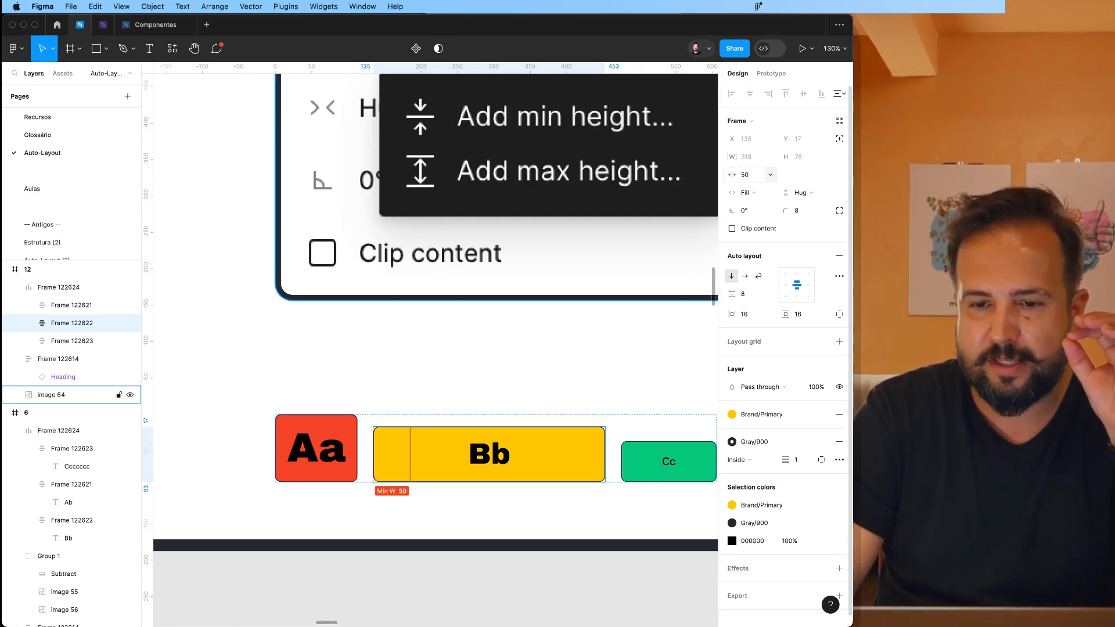
pyautogui.click(632, 413)
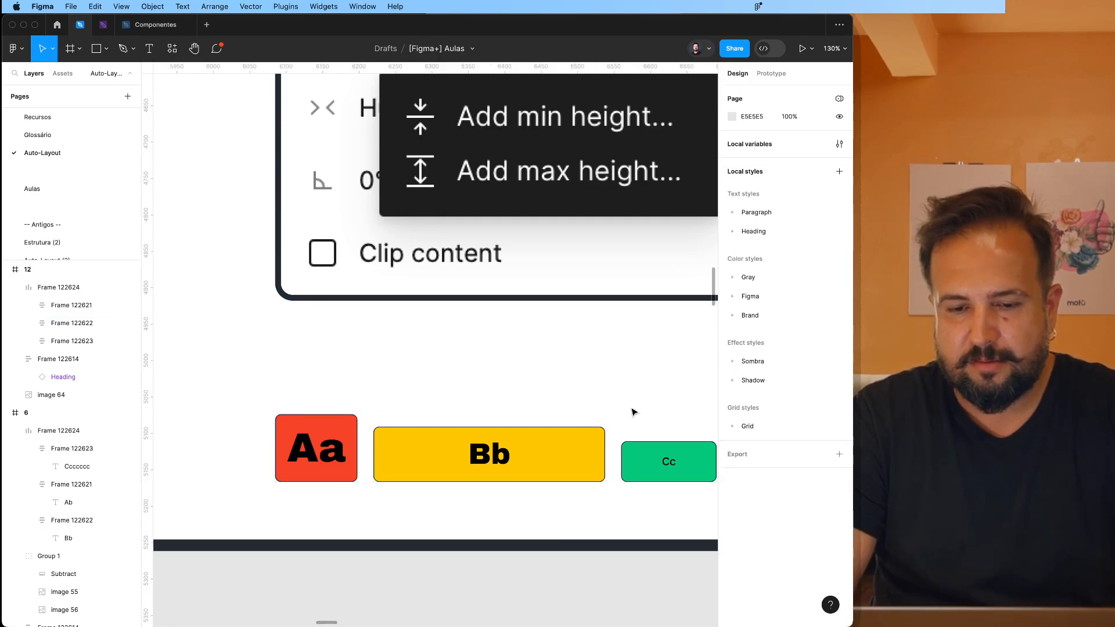
# Step: Narrow the row of three boxes on slide 12 to about 561 px and add a maximum width of 700 to it
pyautogui.hscroll(2, 632, 413)
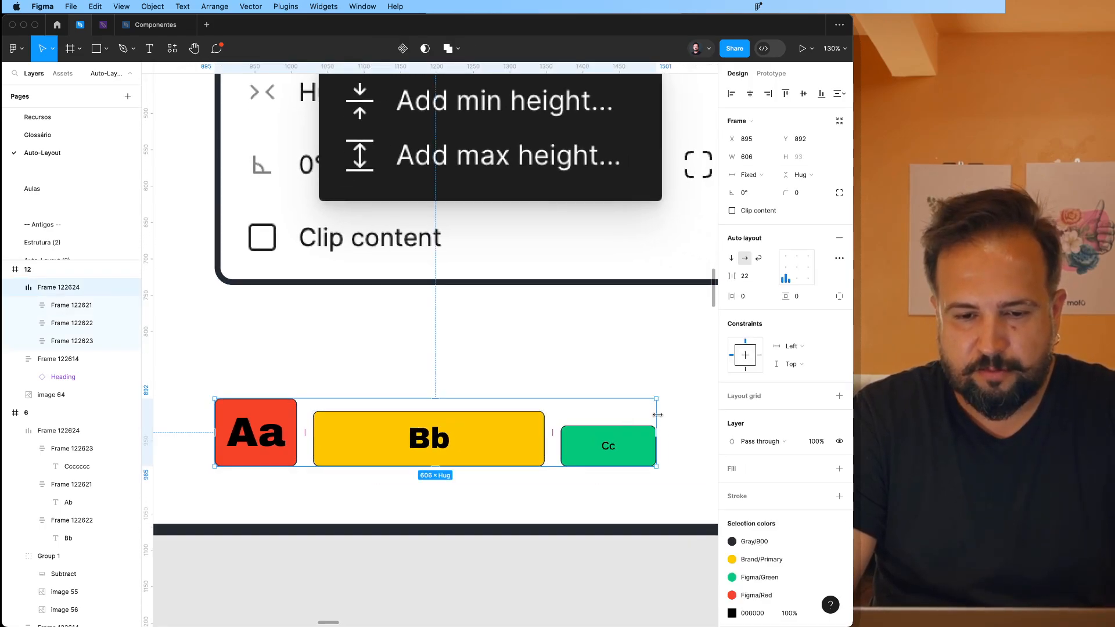
pyautogui.moveTo(658, 415); pyautogui.dragTo(623, 428)
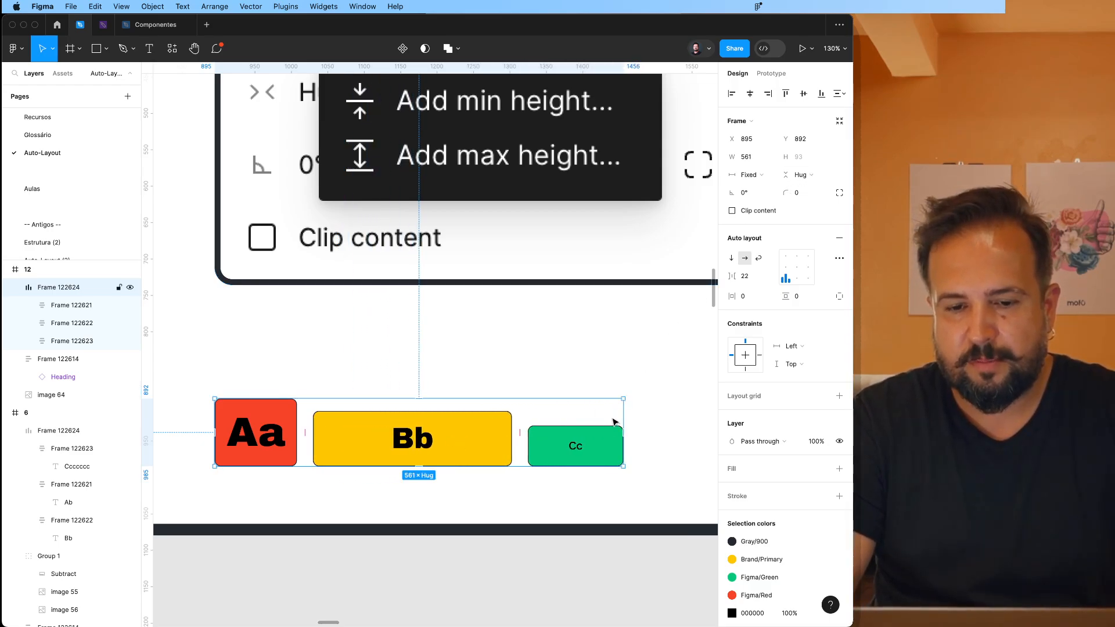
pyautogui.click(773, 177)
pyautogui.click(773, 180)
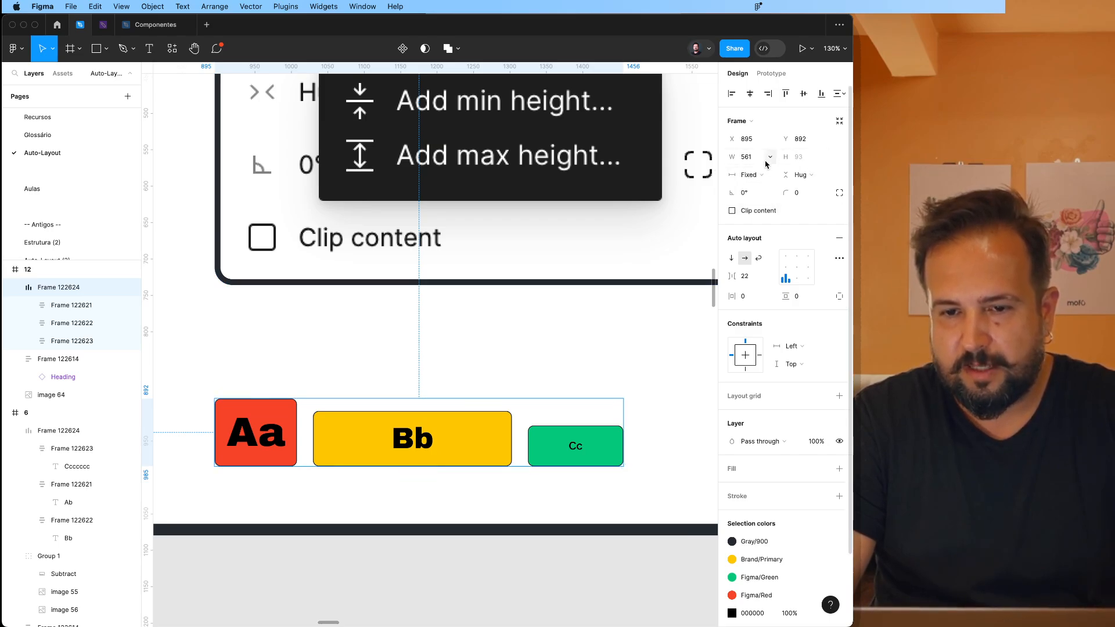
pyautogui.click(771, 158)
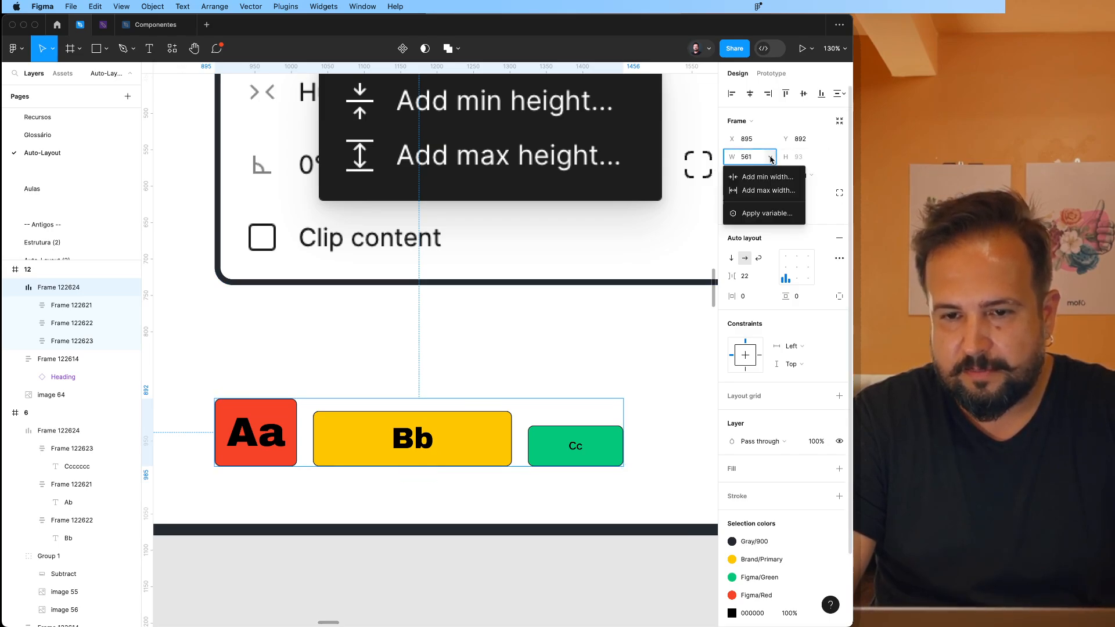
pyautogui.click(775, 186)
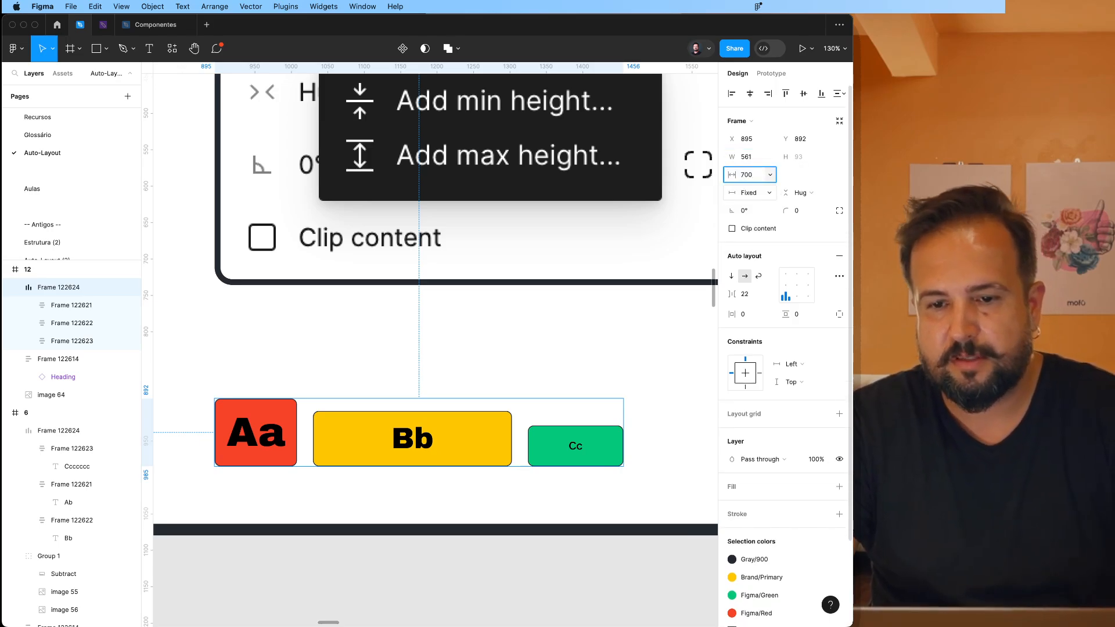
pyautogui.press('Return')
# Step: Resize the Aa, Bb, Cc row narrower and wider, stretching it out to its 700 px maximum width
pyautogui.click(636, 406)
pyautogui.click(605, 419)
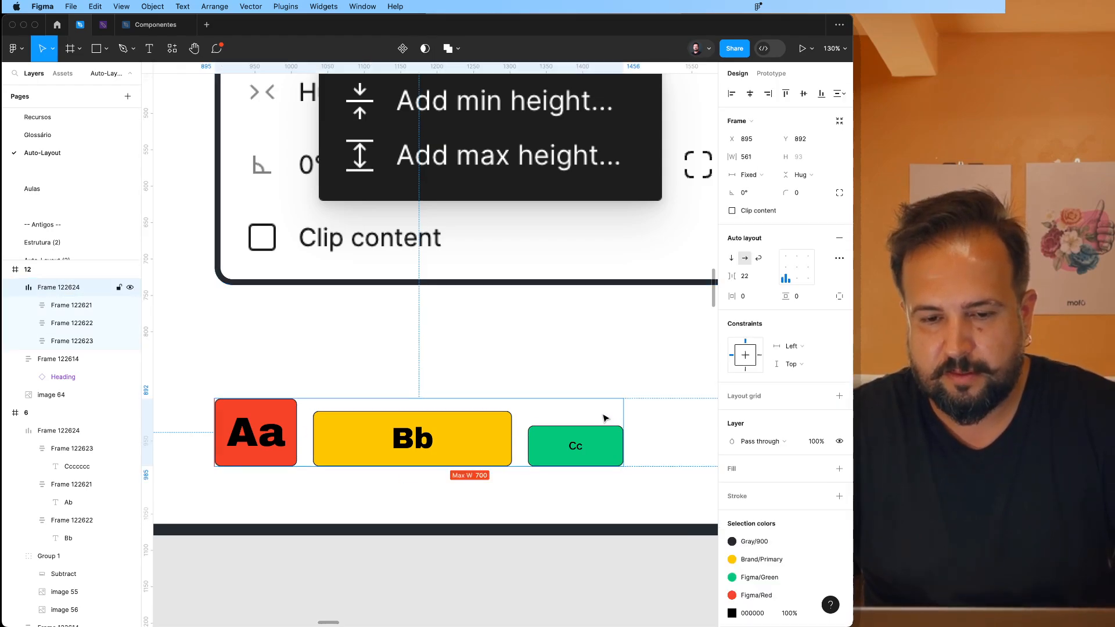
pyautogui.moveTo(632, 414); pyautogui.dragTo(564, 416)
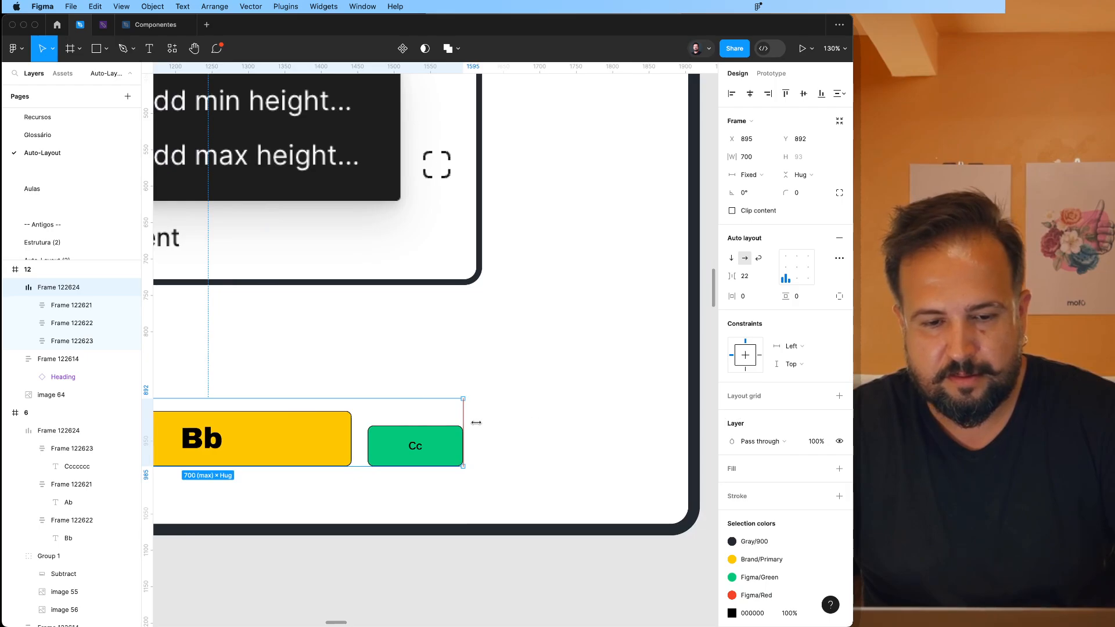
pyautogui.moveTo(476, 423); pyautogui.dragTo(527, 422)
pyautogui.hscroll(-8, 543, 440)
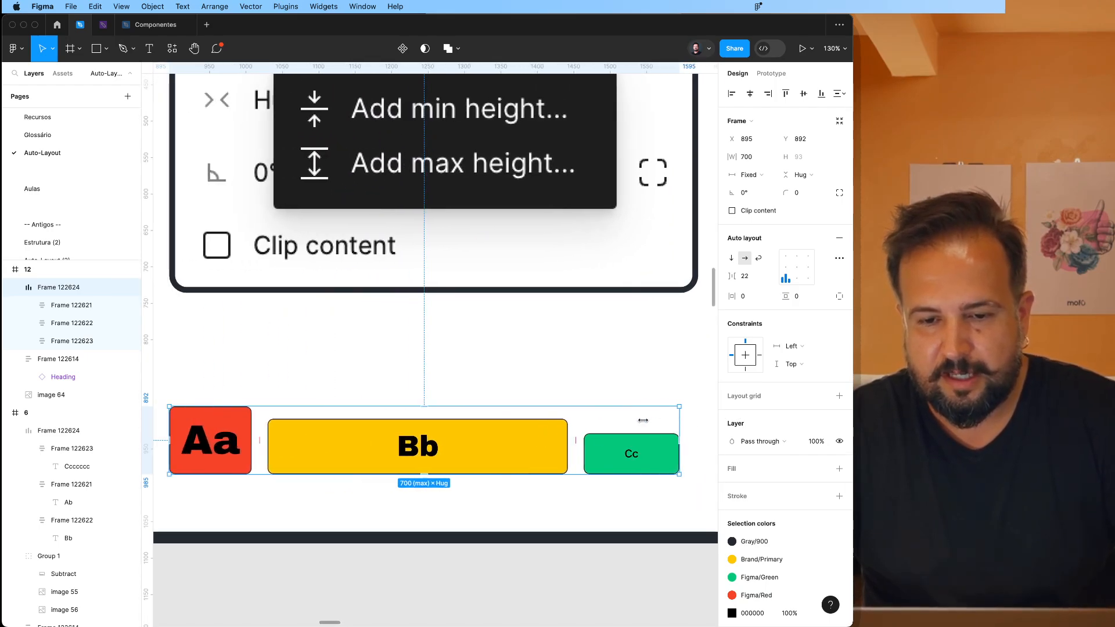
# Step: Shrink the three-box row to about 686 px and remove its minimum and maximum width limits
pyautogui.moveTo(643, 420); pyautogui.dragTo(514, 416)
pyautogui.hscroll(5, 581, 414)
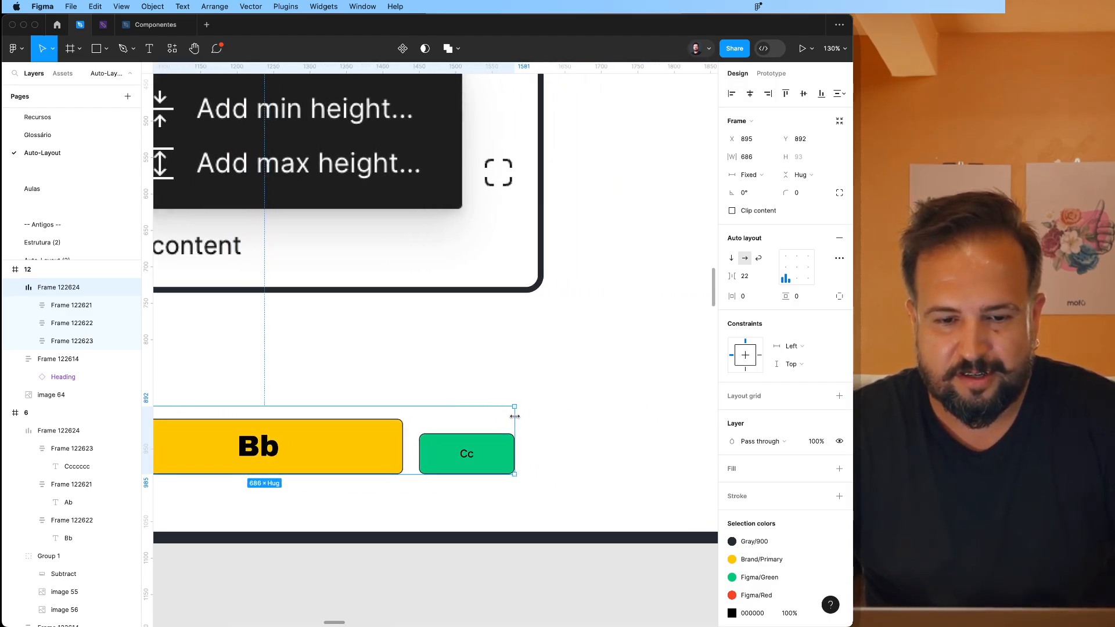
pyautogui.click(770, 159)
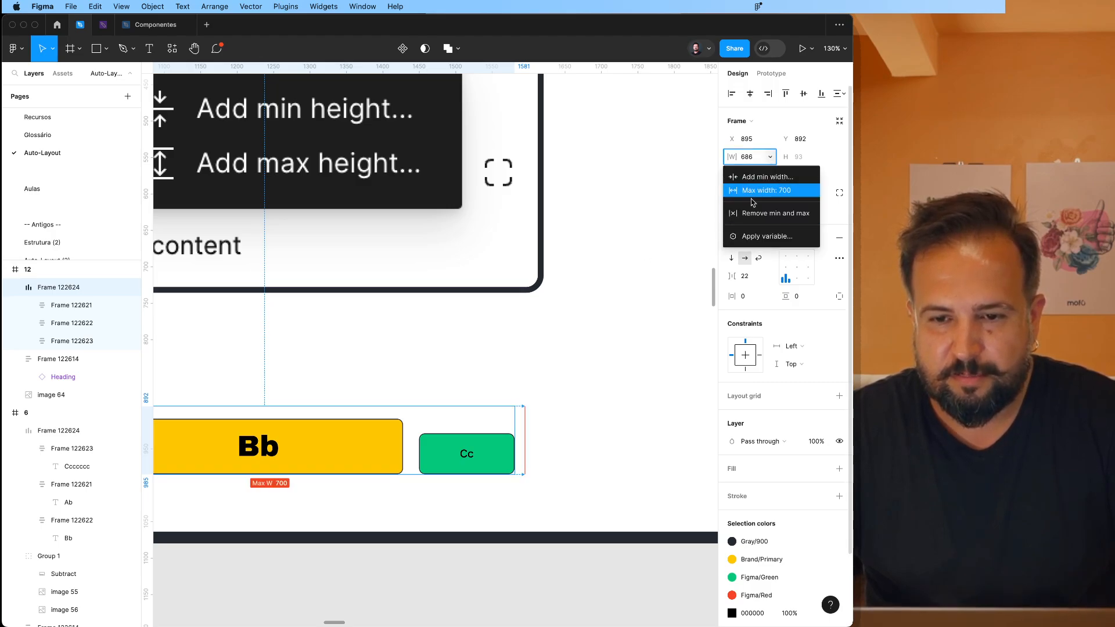
pyautogui.click(756, 213)
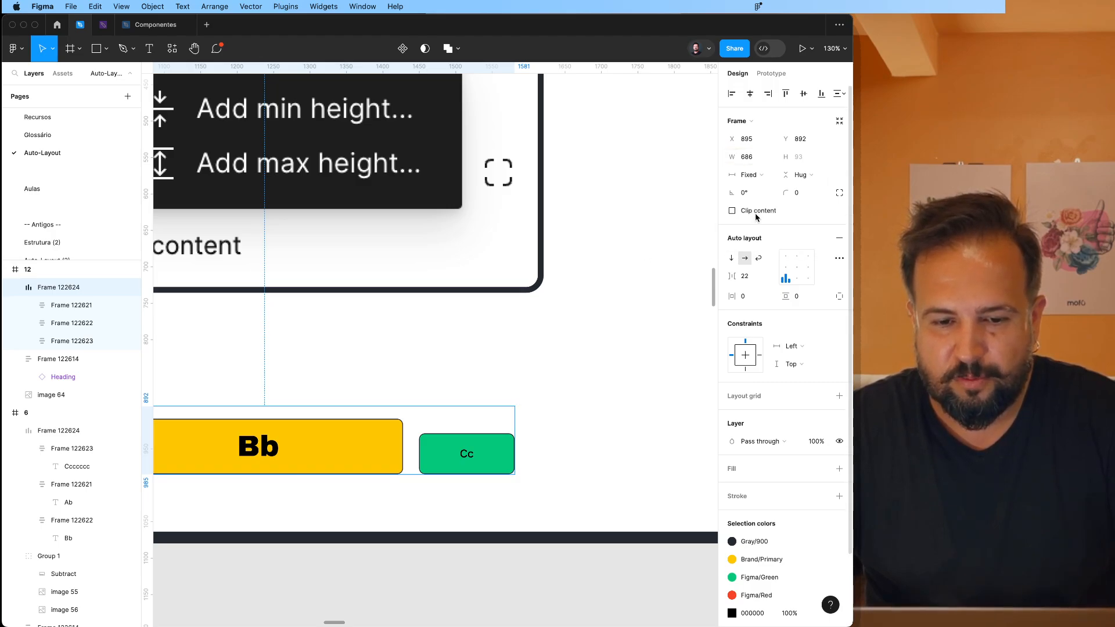
# Step: Add a maximum width of 500 to the yellow Bb box alongside its minimum width
pyautogui.click(371, 440)
pyautogui.click(770, 163)
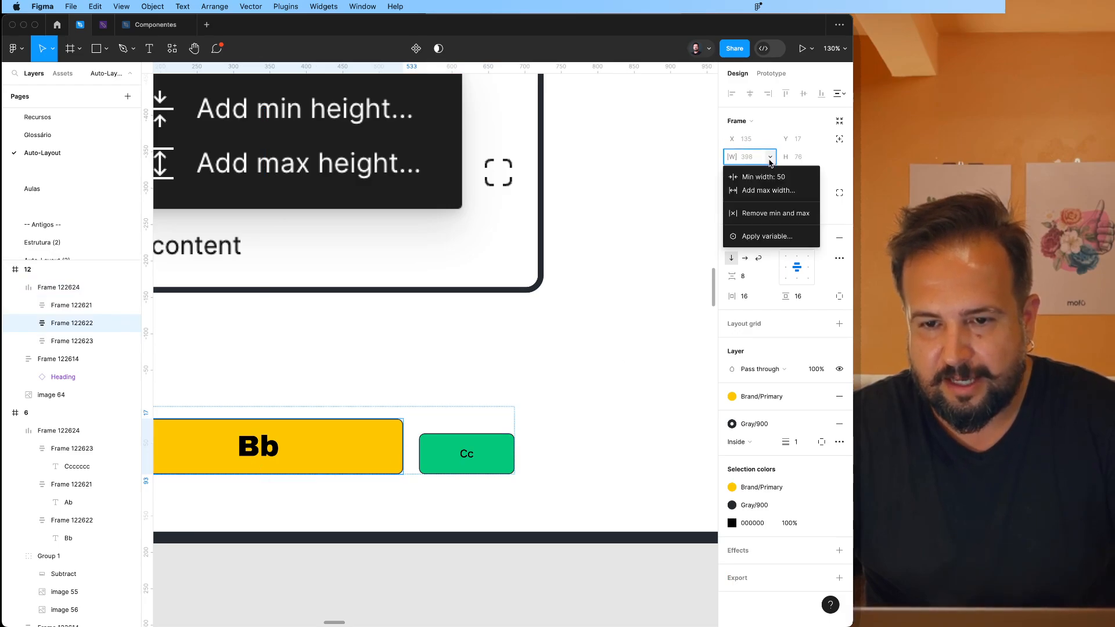
pyautogui.click(772, 187)
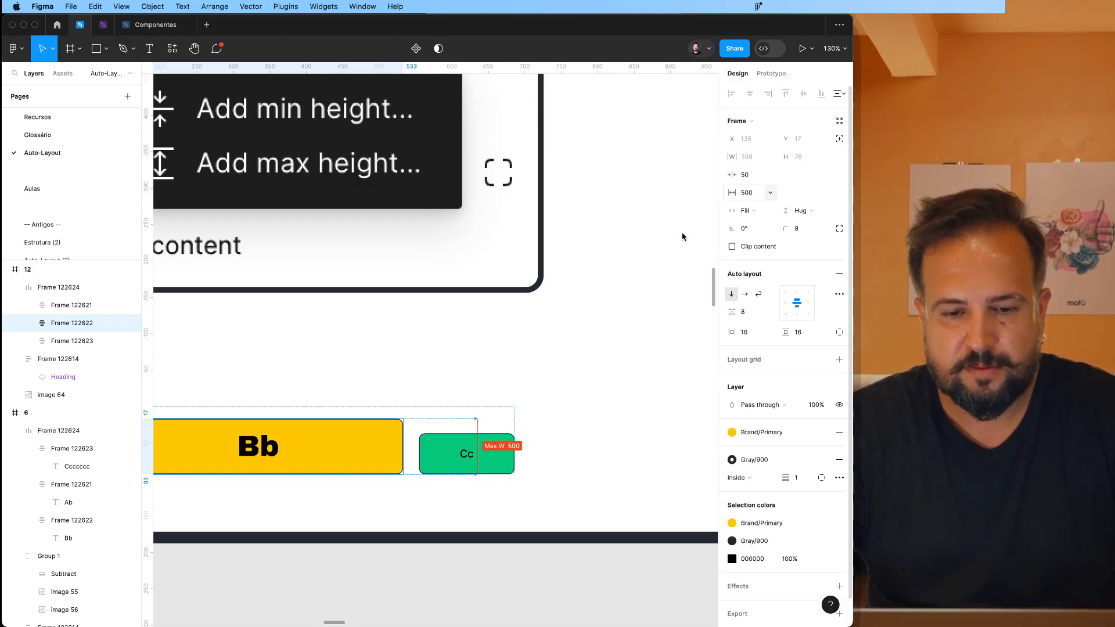
# Step: Test the Bb box's width limits by shrinking the parent row to about 367 px and widening it to about 676 px
pyautogui.click(498, 427)
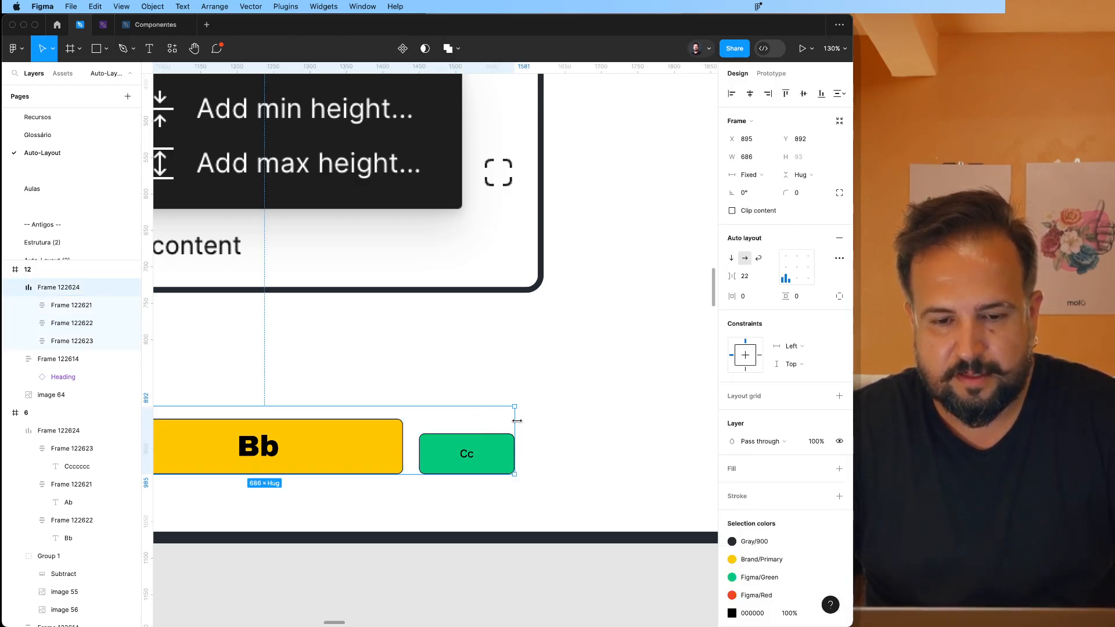
pyautogui.moveTo(516, 420); pyautogui.dragTo(282, 423)
pyautogui.hscroll(-2, 307, 471)
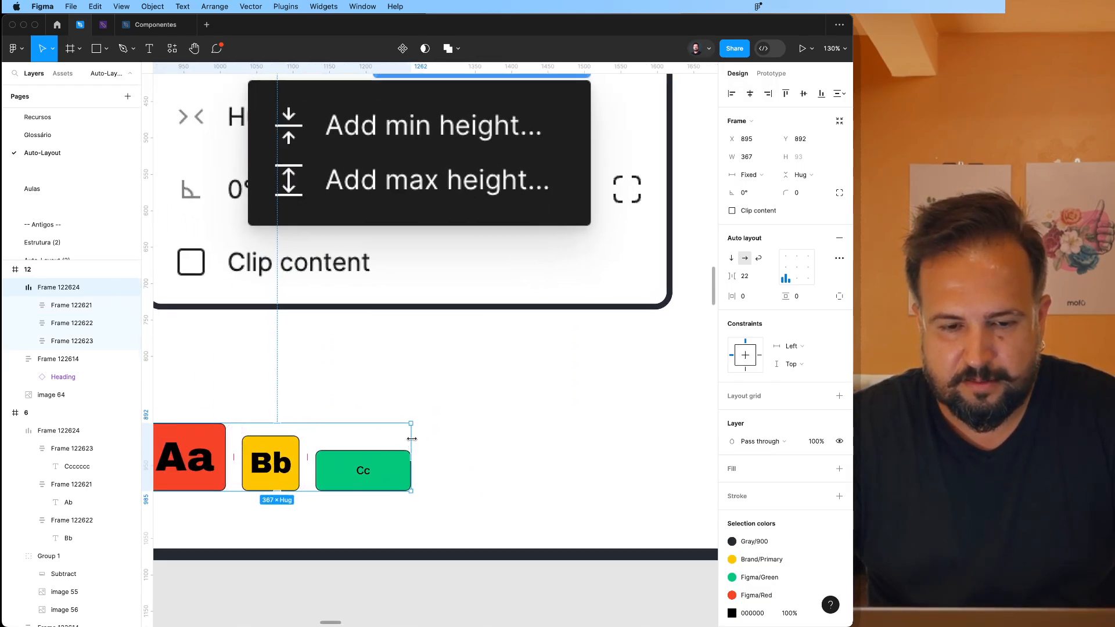
pyautogui.moveTo(378, 445); pyautogui.dragTo(370, 483)
pyautogui.hscroll(-10, 351, 503)
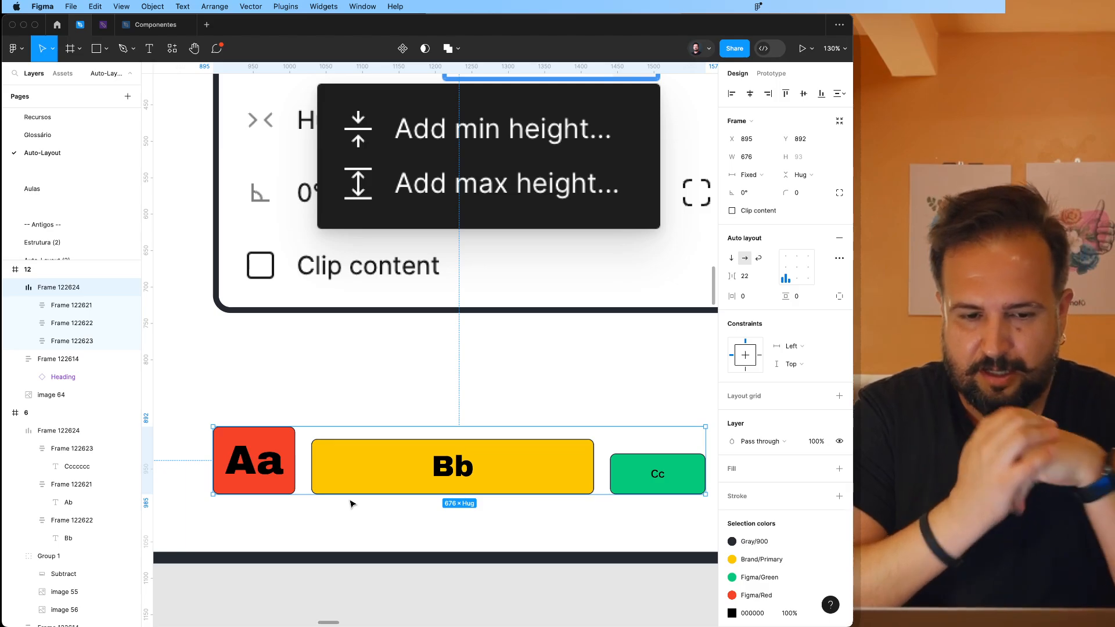
pyautogui.click(366, 525)
pyautogui.scroll(-3, 366, 525)
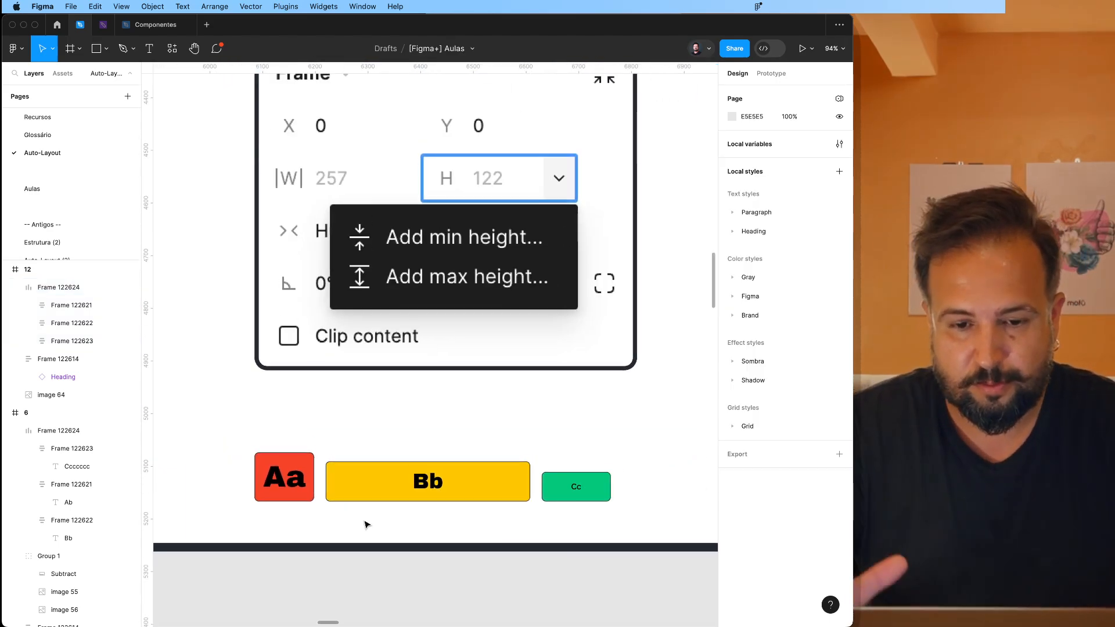
pyautogui.scroll(-6, 366, 525)
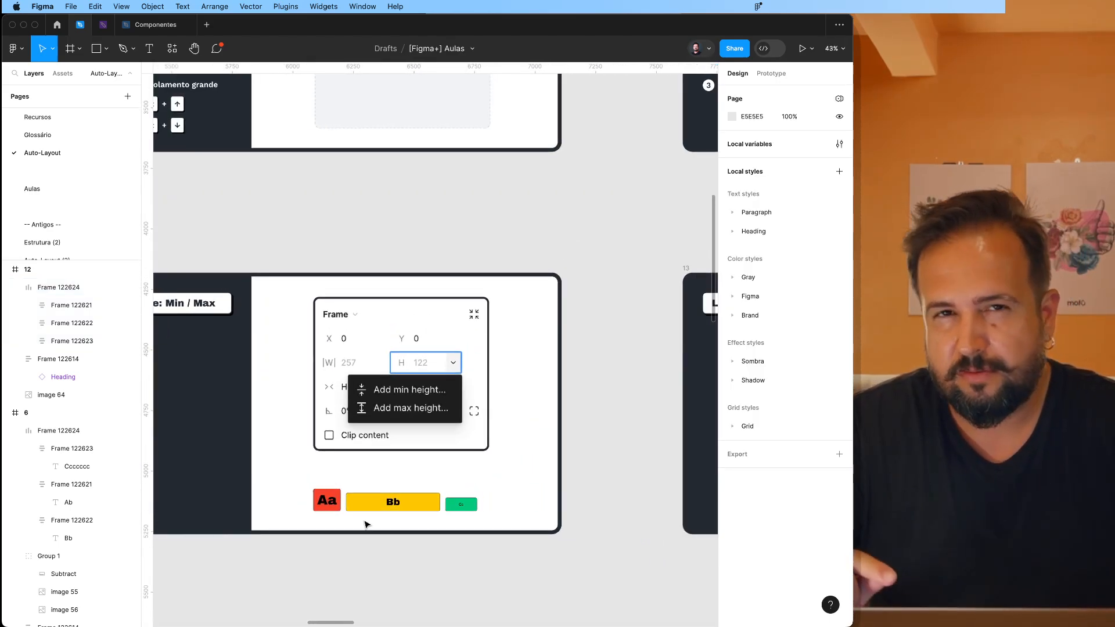
pyautogui.hscroll(-1, 366, 525)
pyautogui.hscroll(-2, 366, 525)
pyautogui.scroll(1, 366, 525)
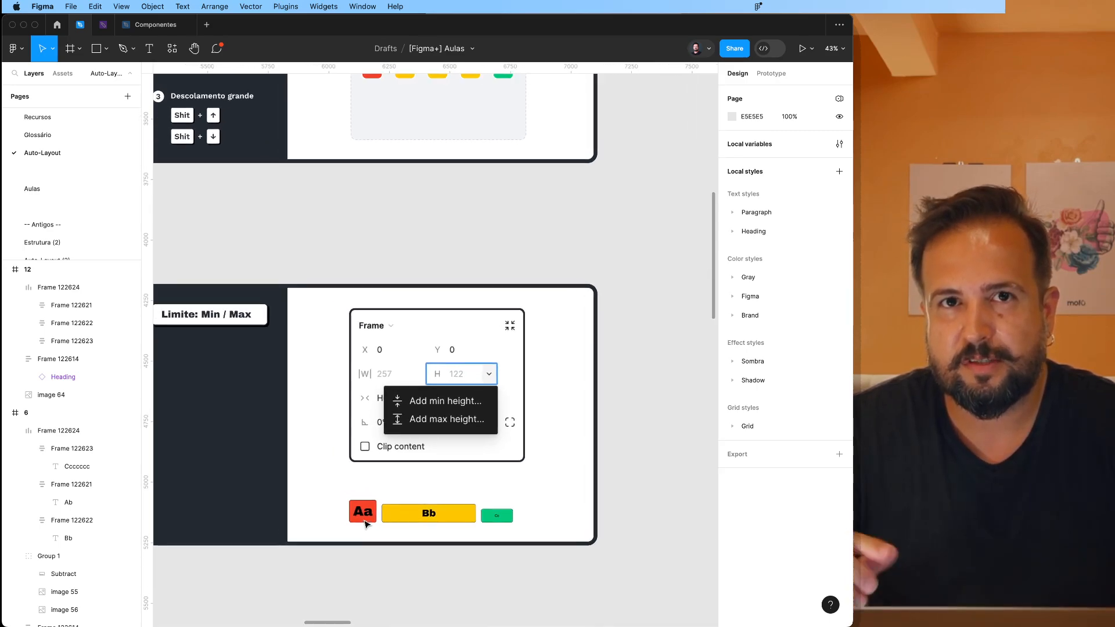
# Step: Review the Limite: Min / Max slides and the Posição absoluta slide, examining their property panel illustrations
pyautogui.scroll(-1, 379, 550)
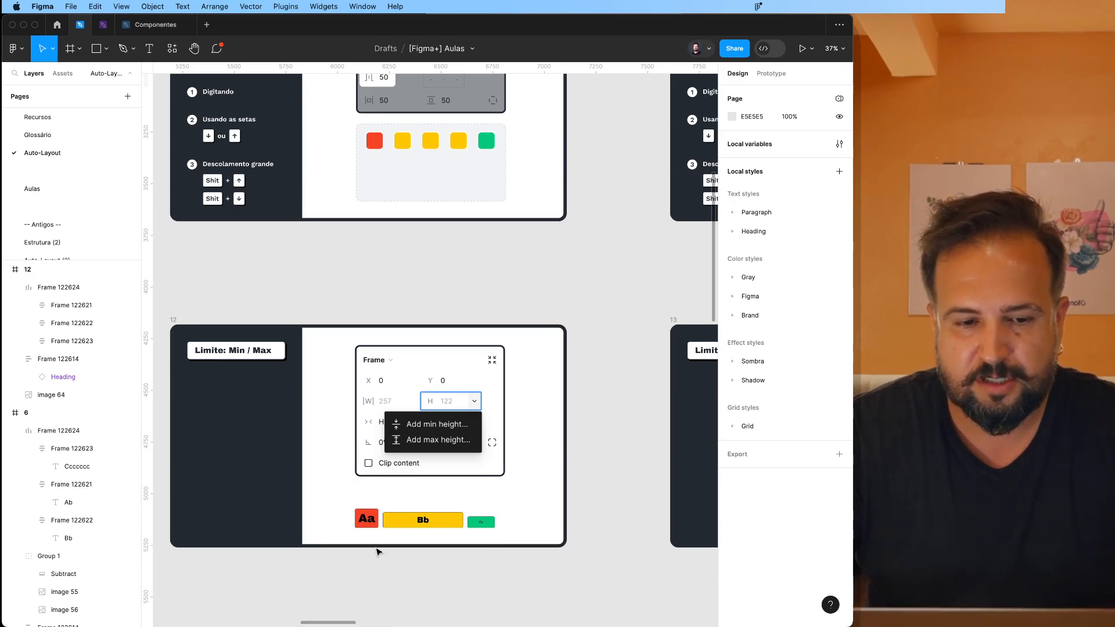
pyautogui.scroll(-2, 379, 551)
pyautogui.scroll(2, 379, 551)
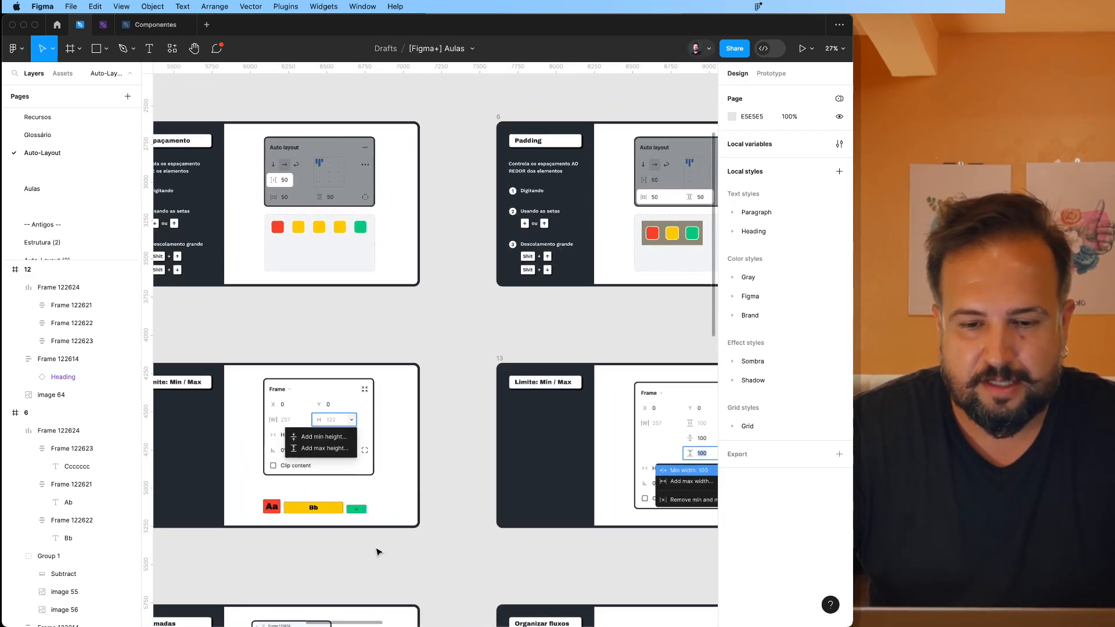
pyautogui.hscroll(5, 379, 552)
pyautogui.scroll(5, 379, 552)
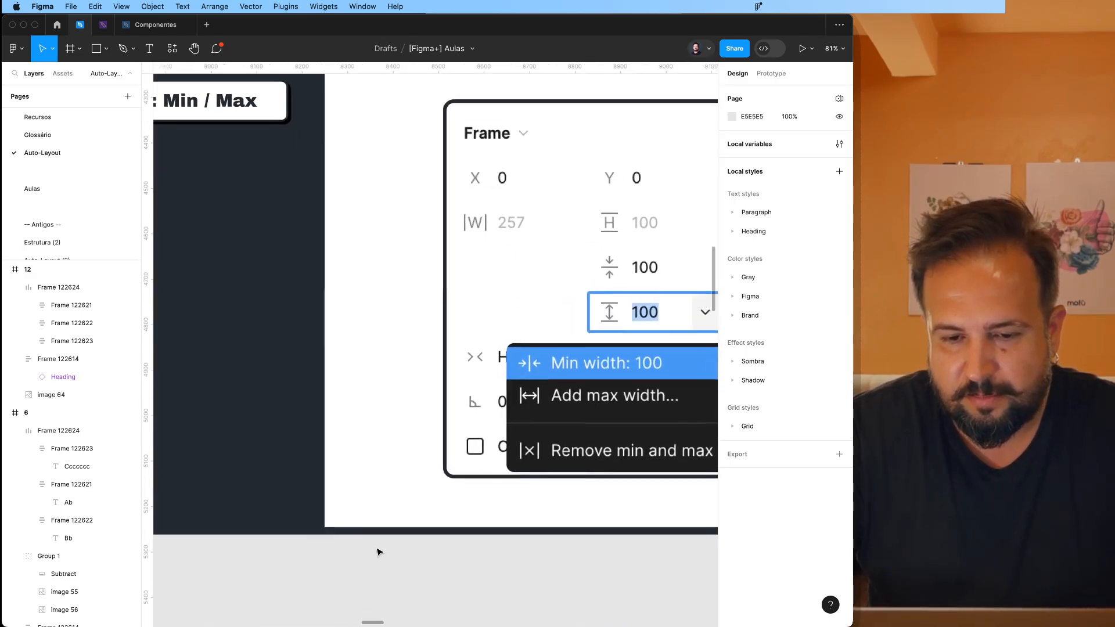
pyautogui.scroll(-1, 379, 551)
pyautogui.hscroll(1, 383, 538)
pyautogui.scroll(-1, 440, 502)
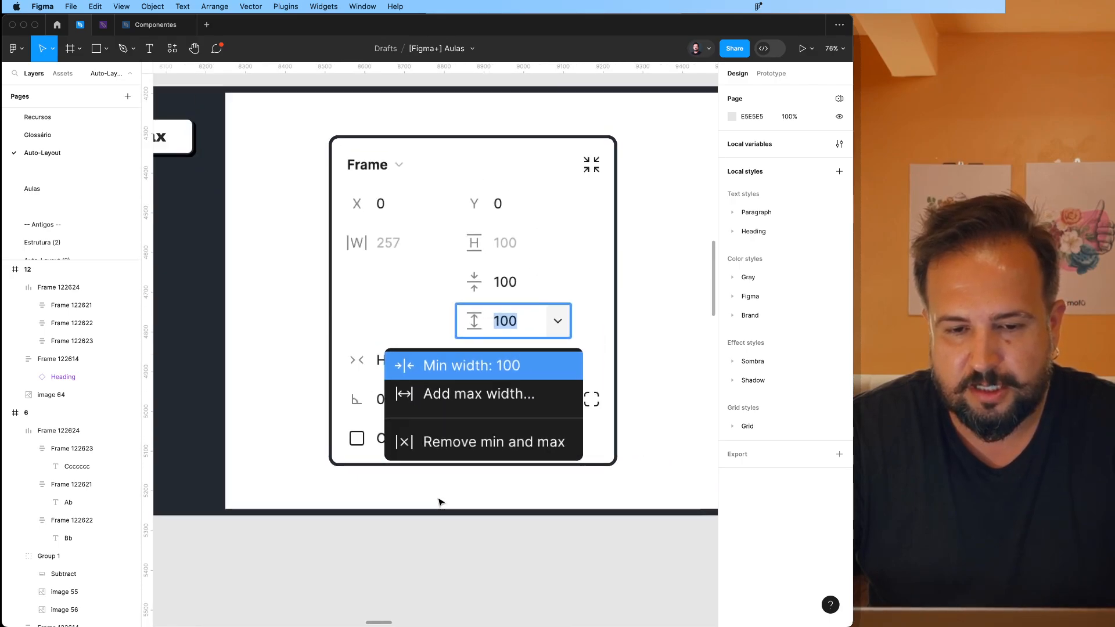
pyautogui.scroll(-2, 439, 502)
pyautogui.hscroll(10, 464, 494)
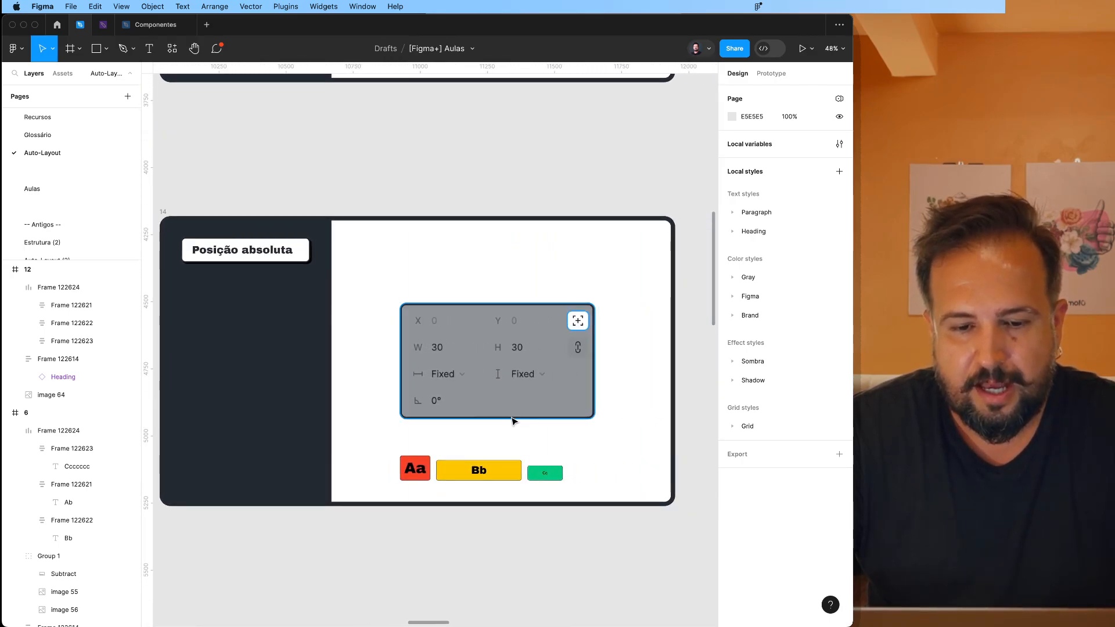
pyautogui.scroll(3, 512, 420)
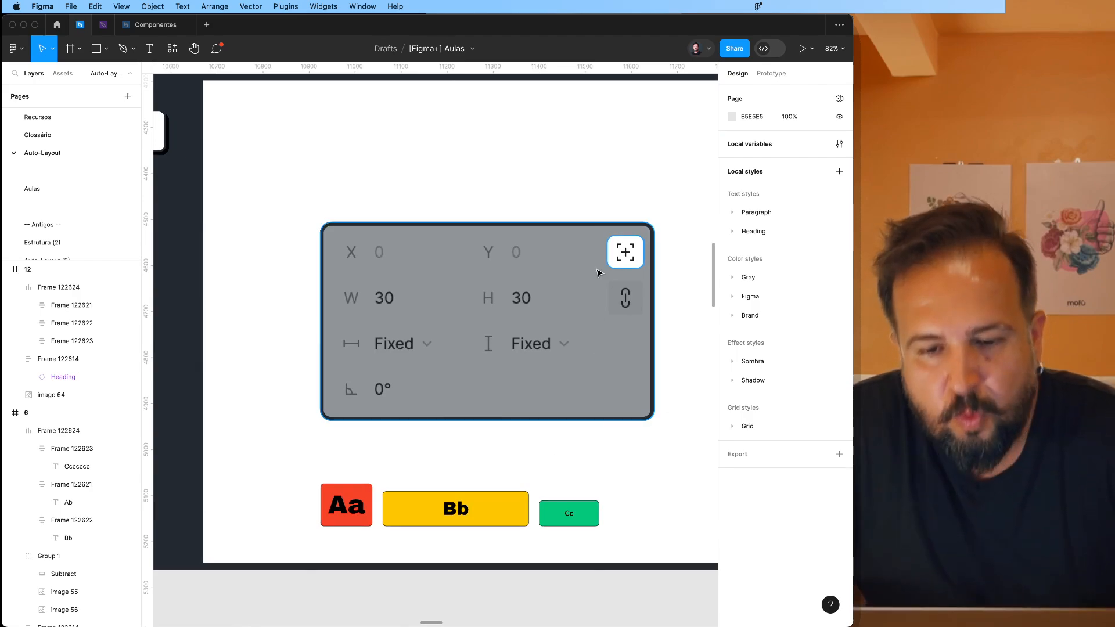
pyautogui.scroll(-3, 540, 285)
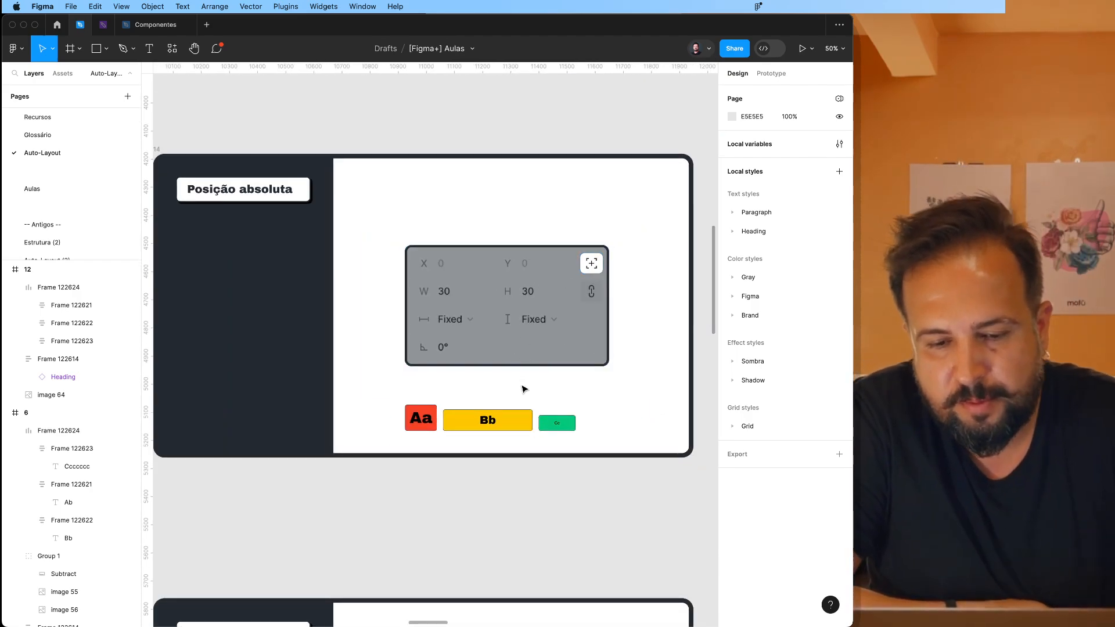
# Step: Widen the three-box row on the Posição absoluta slide to about 670 px and give its green Cc box absolute position
pyautogui.click(523, 421)
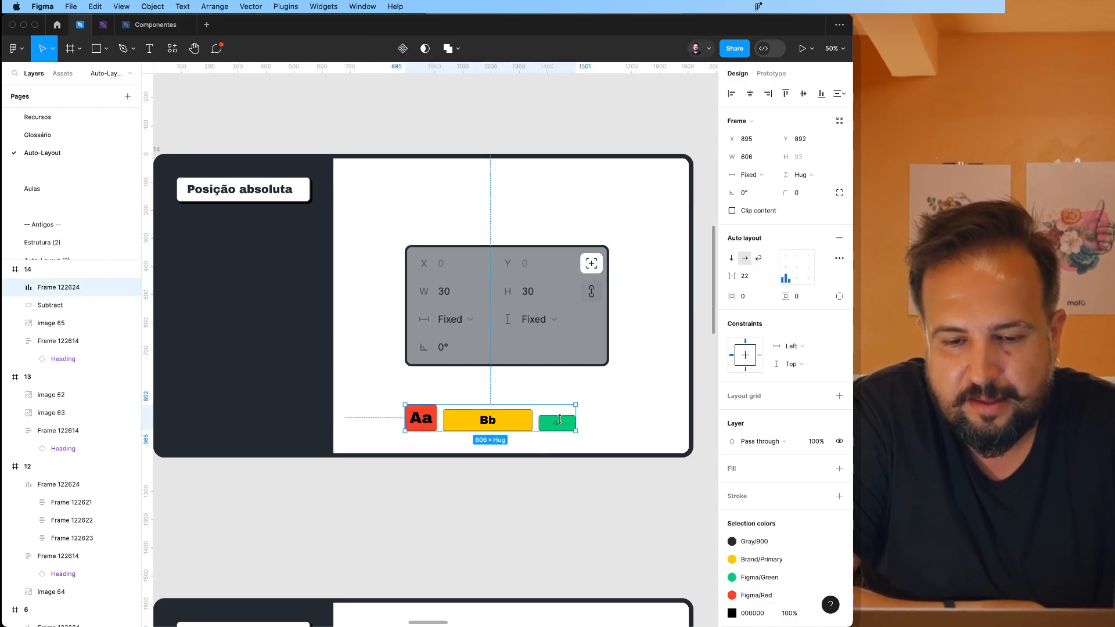
pyautogui.moveTo(576, 418); pyautogui.dragTo(593, 415)
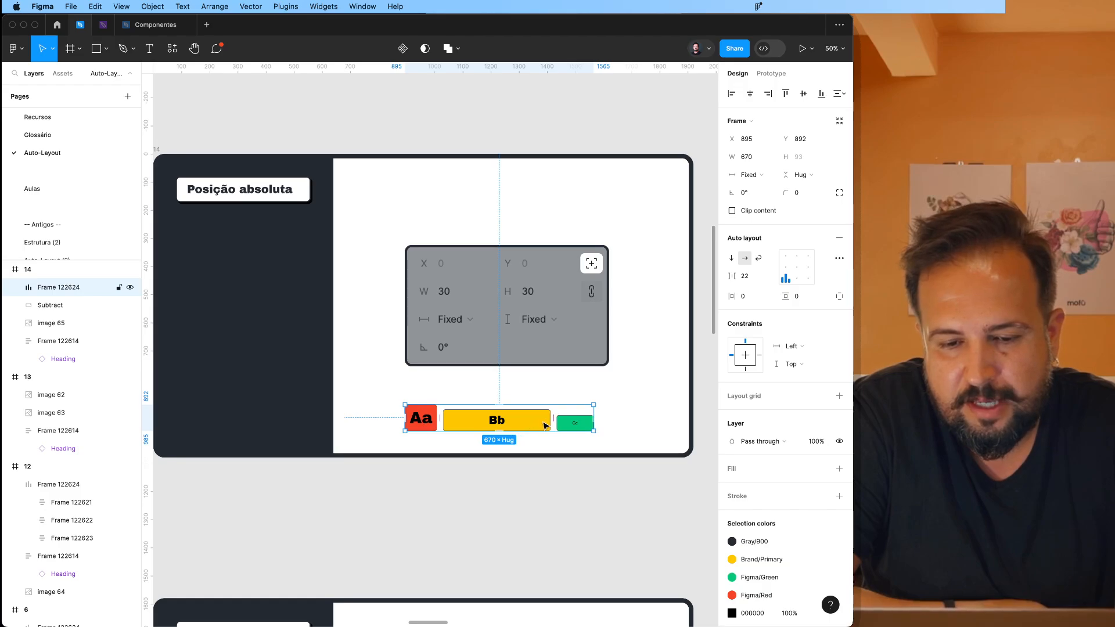
pyautogui.click(577, 426)
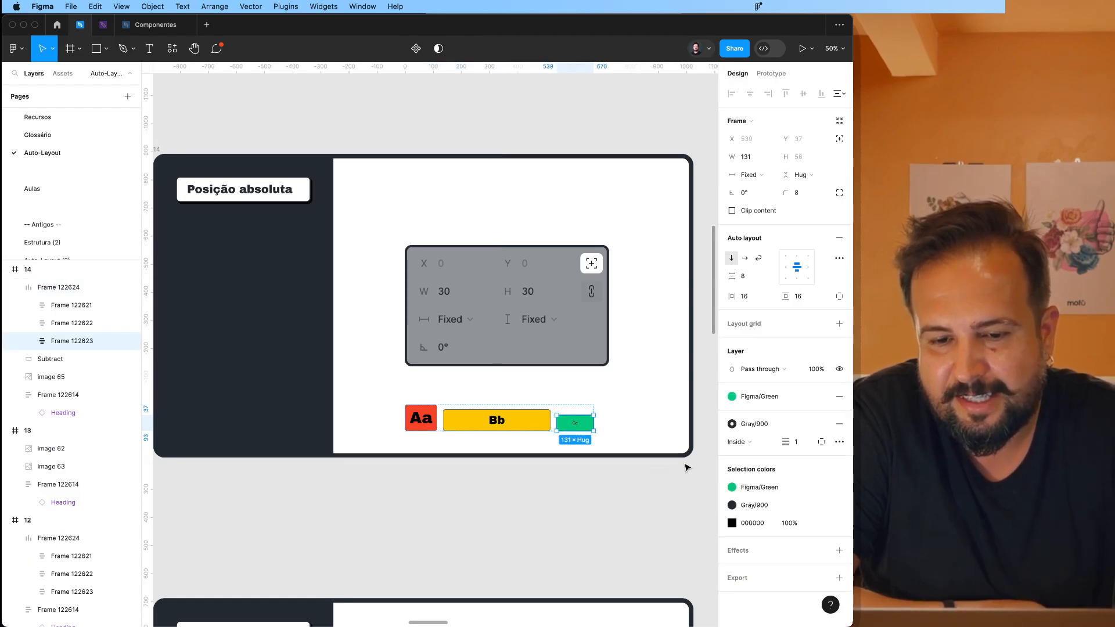
pyautogui.click(841, 141)
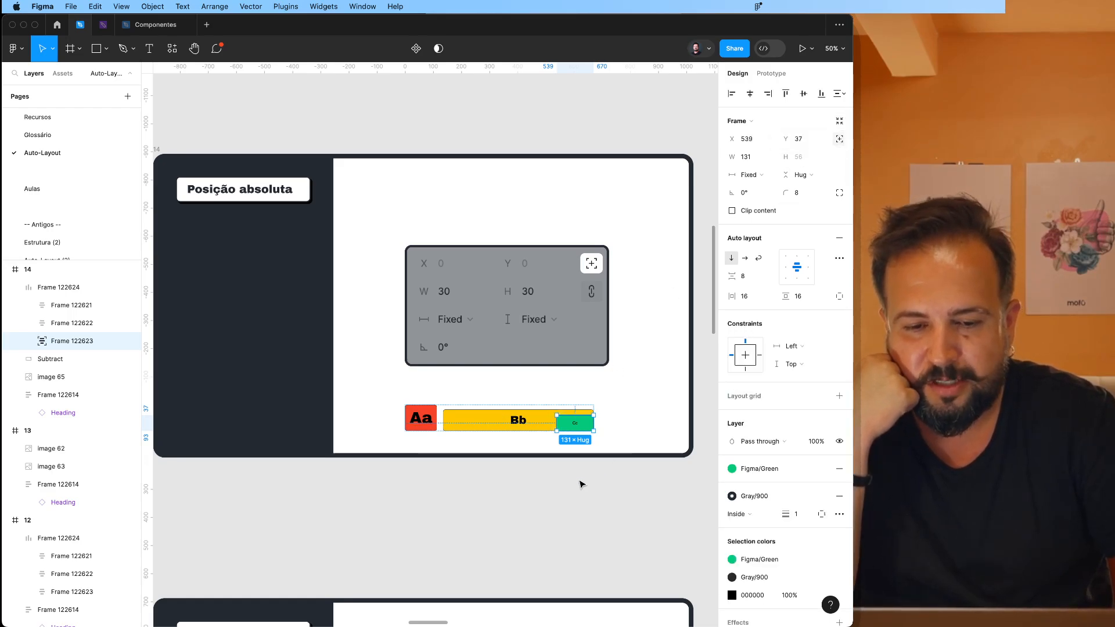
# Step: Enlarge the row to about 725 × 188 px and, with the Cc box constrained to the right, resize it to about 645 × 266 px
pyautogui.press('Escape')
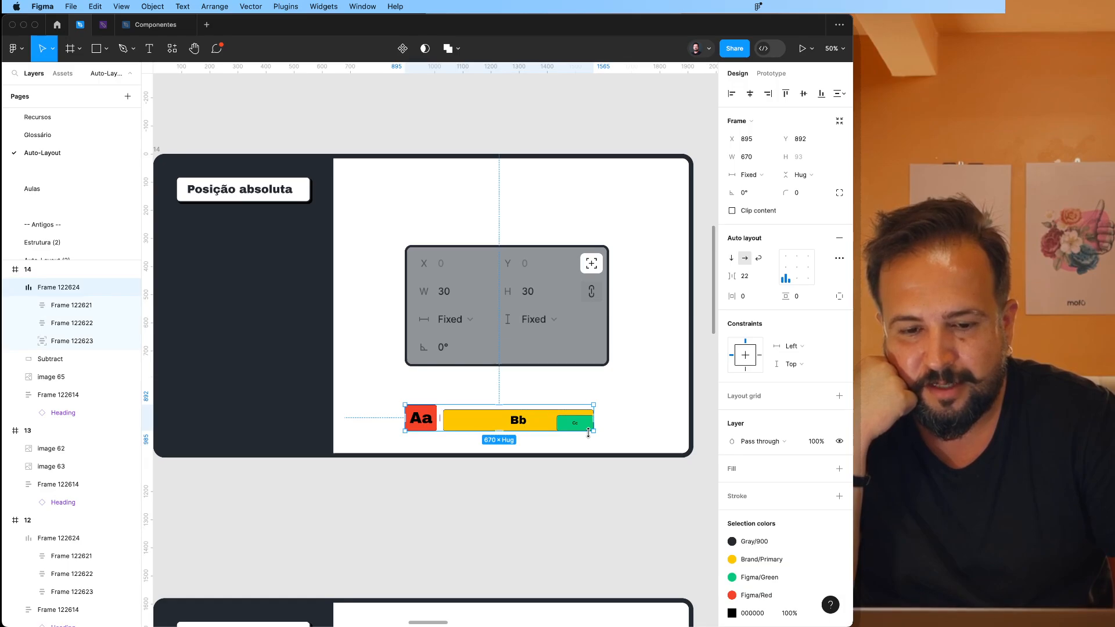
pyautogui.moveTo(598, 446); pyautogui.dragTo(574, 424)
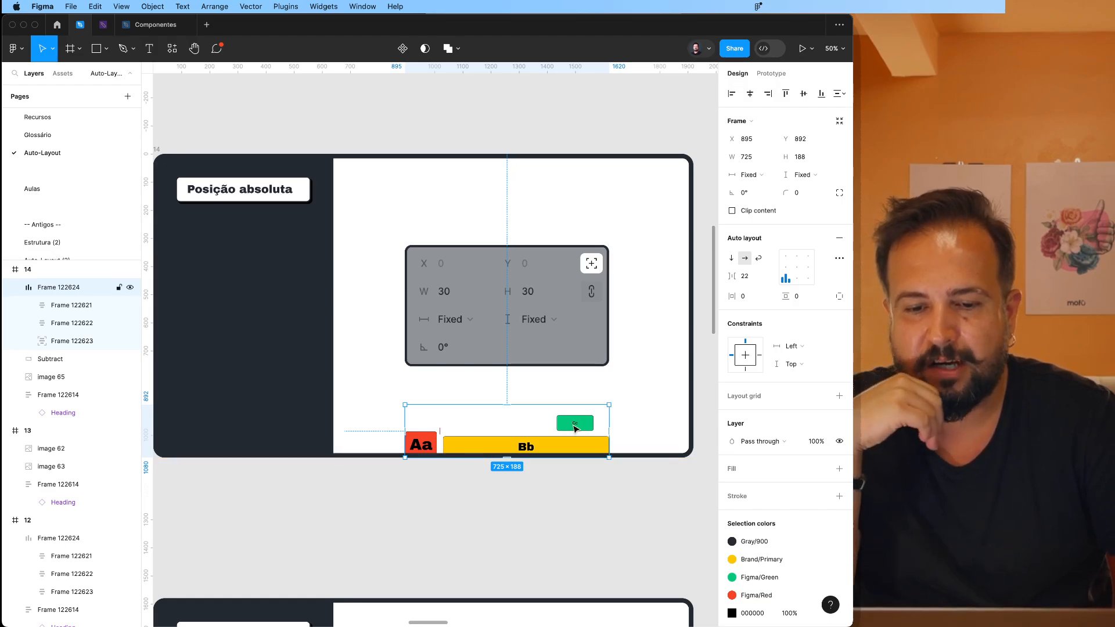
pyautogui.click(574, 428)
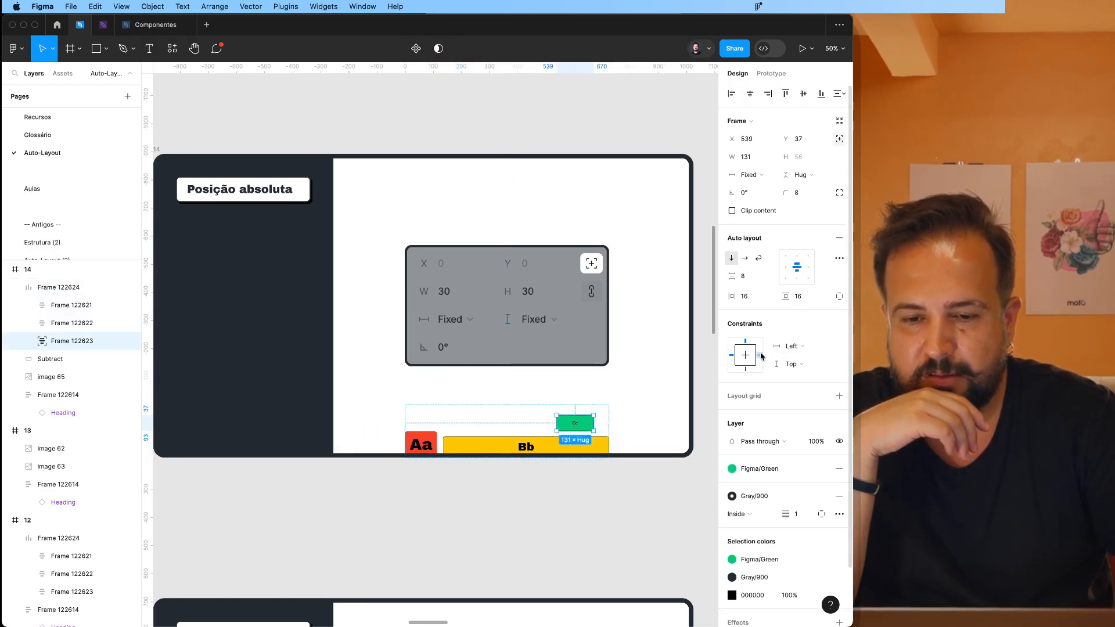
pyautogui.click(608, 418)
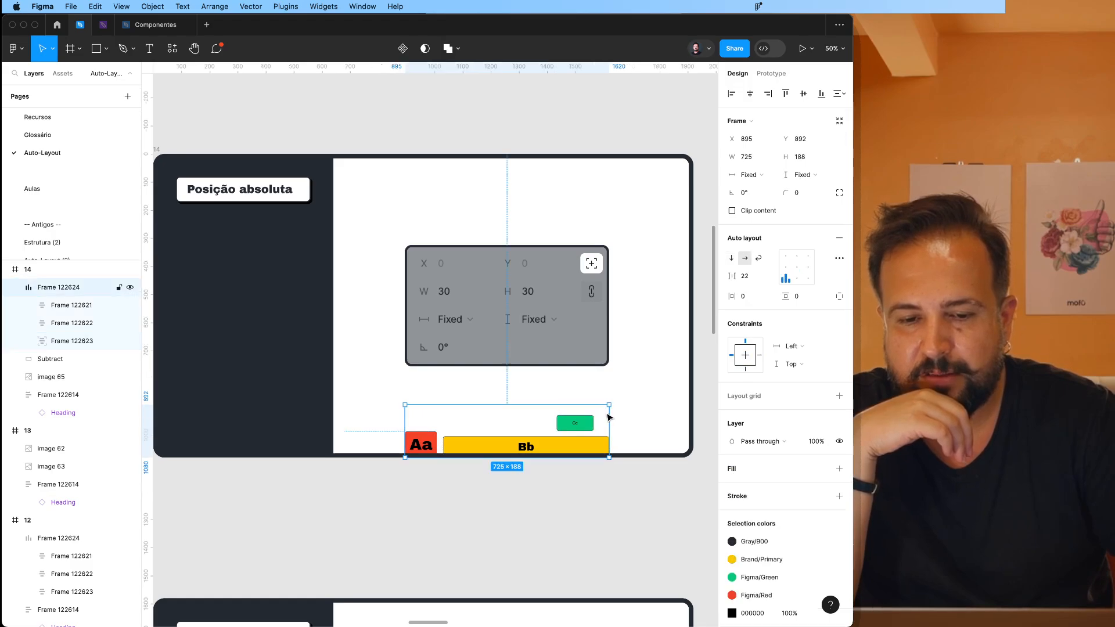
pyautogui.moveTo(609, 405); pyautogui.dragTo(589, 384)
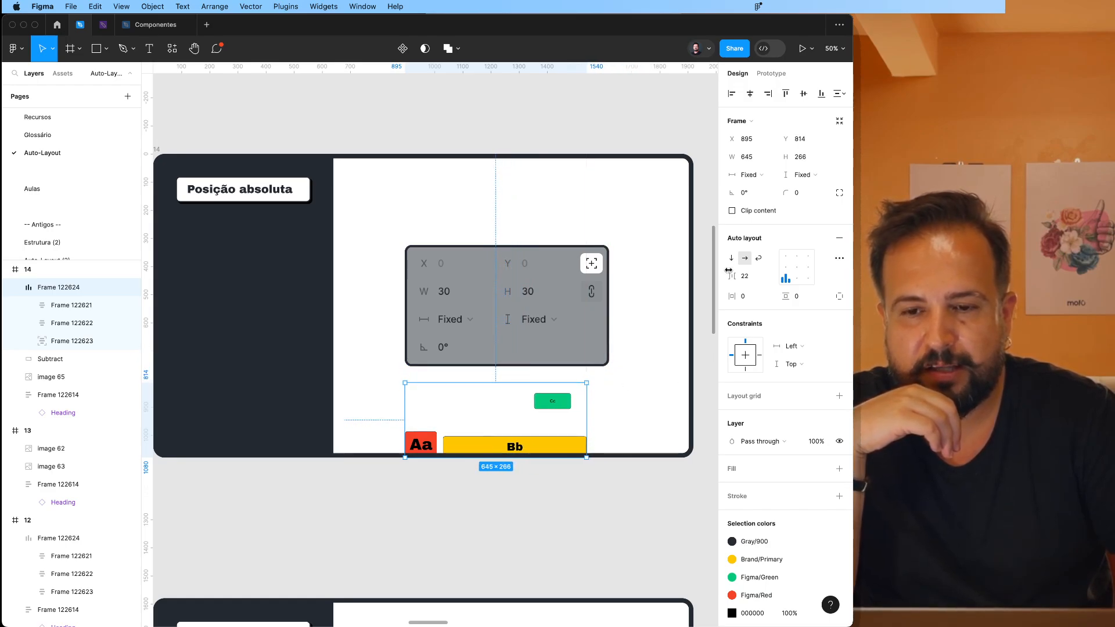
# Step: Turn the Cc box's absolute position off and on again, and move the box to about X 492, Y 41 in the row
pyautogui.click(548, 404)
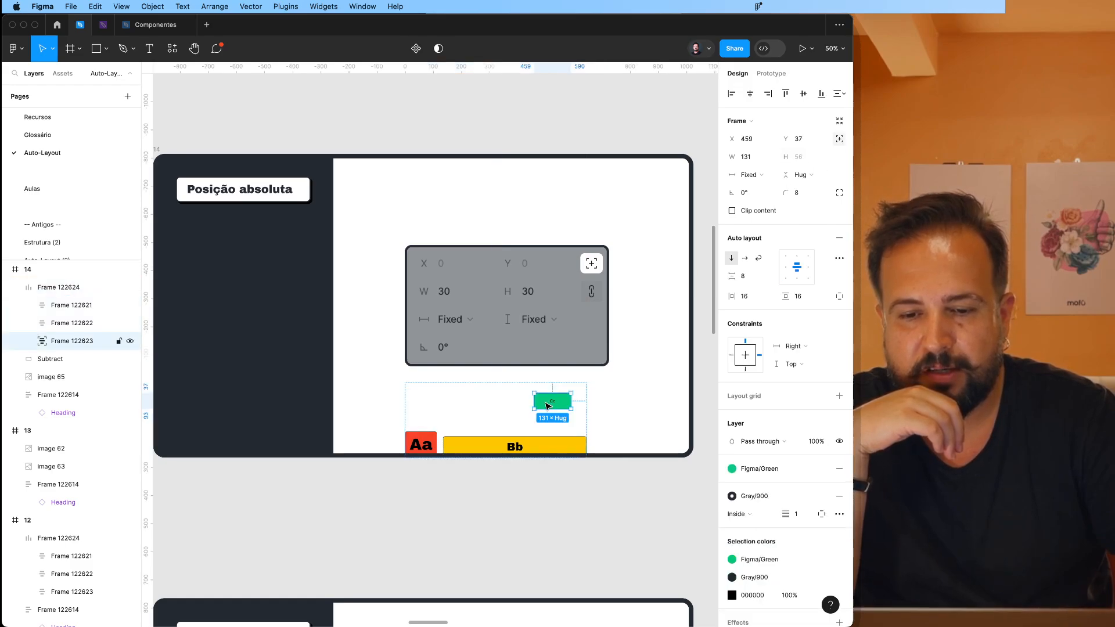
pyautogui.click(840, 140)
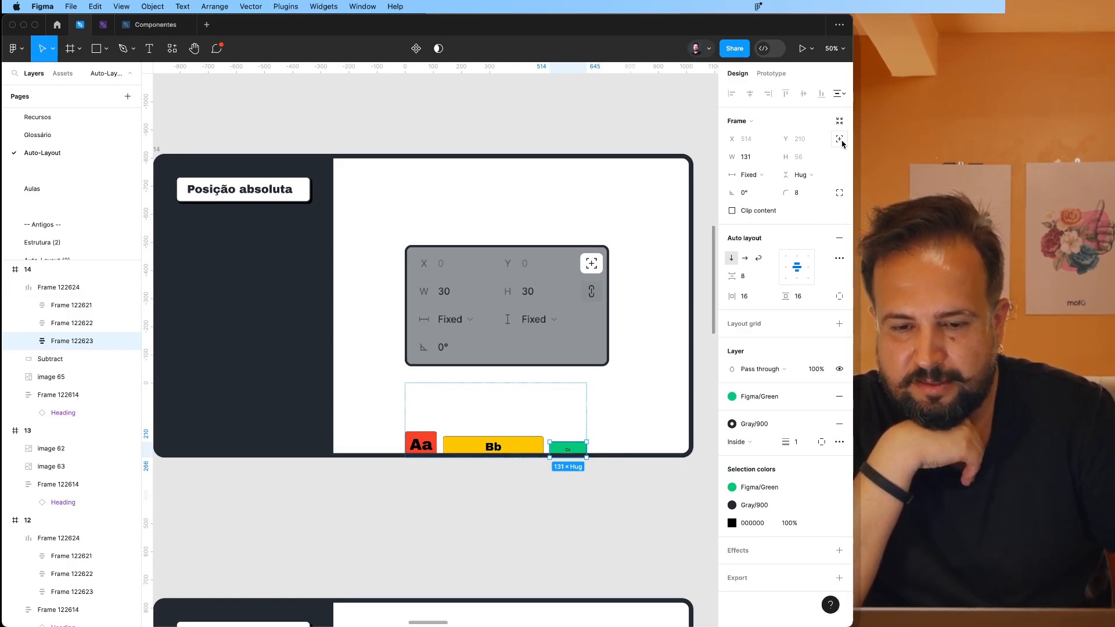
pyautogui.click(840, 140)
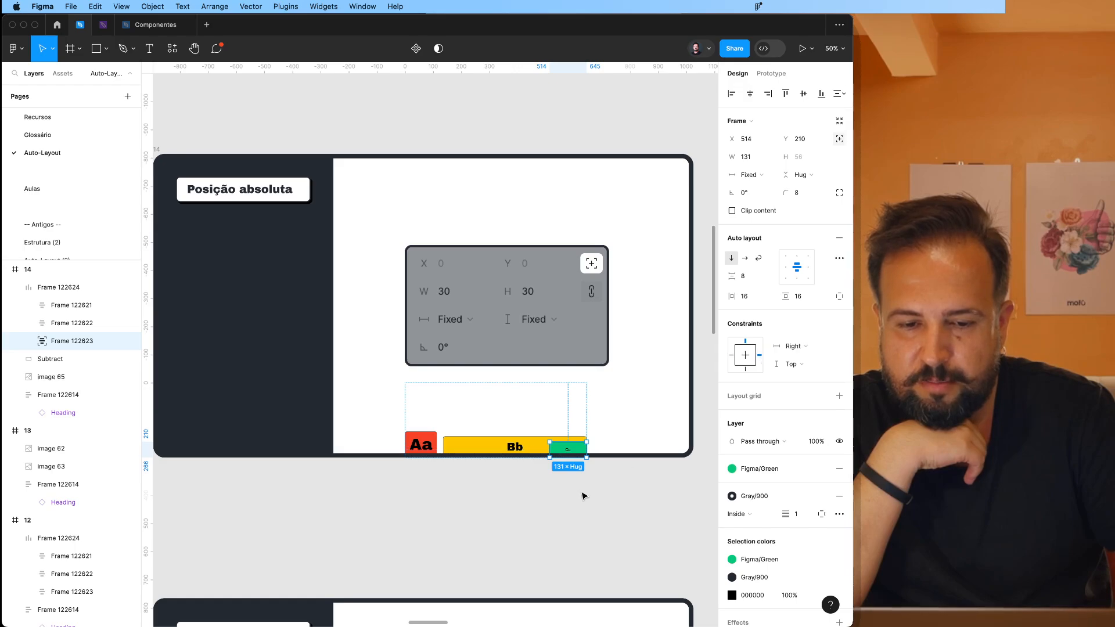
pyautogui.moveTo(569, 419); pyautogui.dragTo(565, 409)
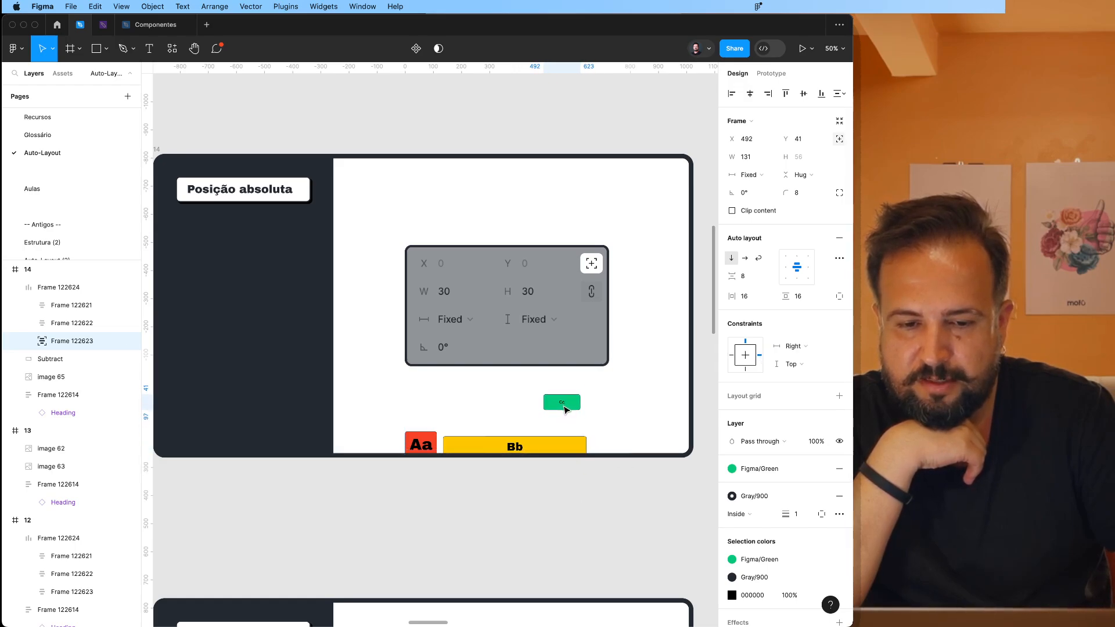
# Step: Resize the parent row to about 808 × 167 px and move it up inside the slide to about X 877, Y 839
pyautogui.click(565, 438)
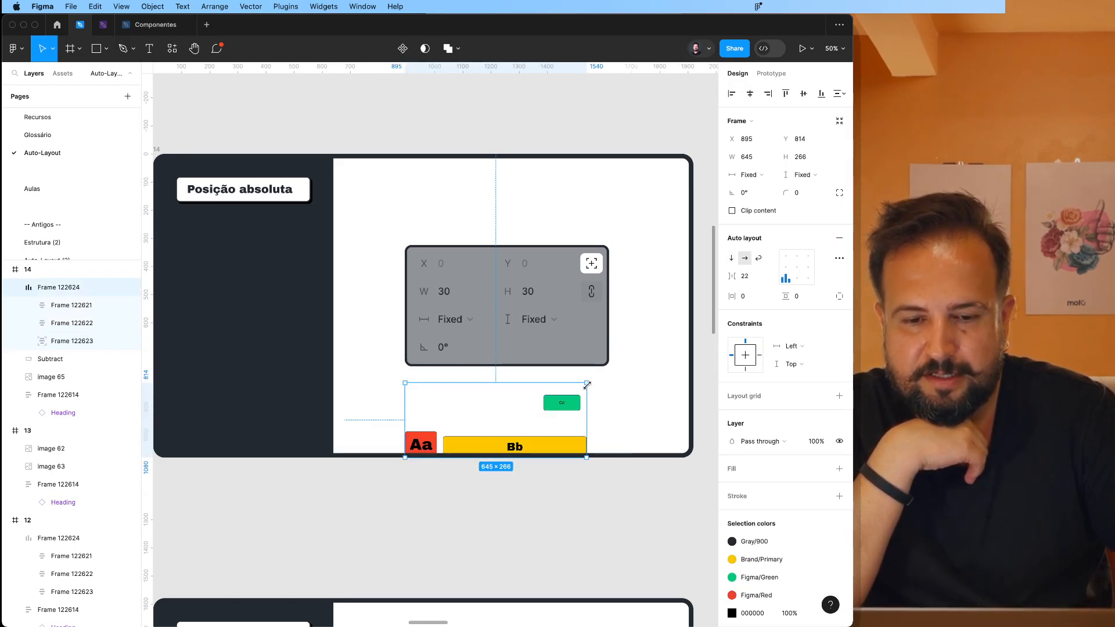
pyautogui.moveTo(586, 383); pyautogui.dragTo(633, 415)
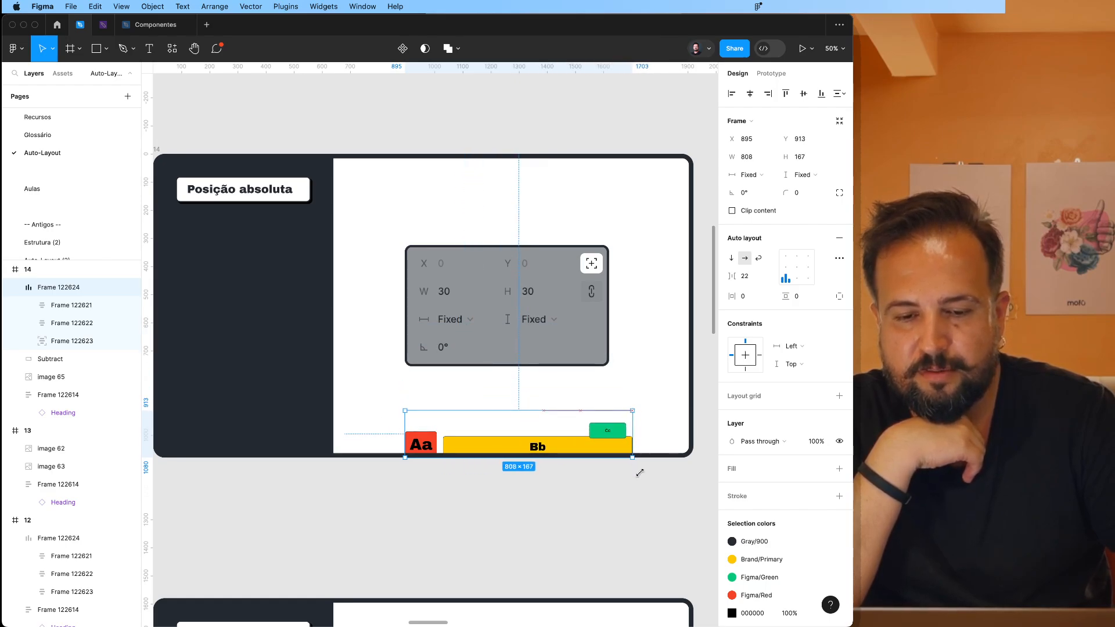
pyautogui.click(642, 475)
pyautogui.moveTo(573, 439); pyautogui.dragTo(568, 419)
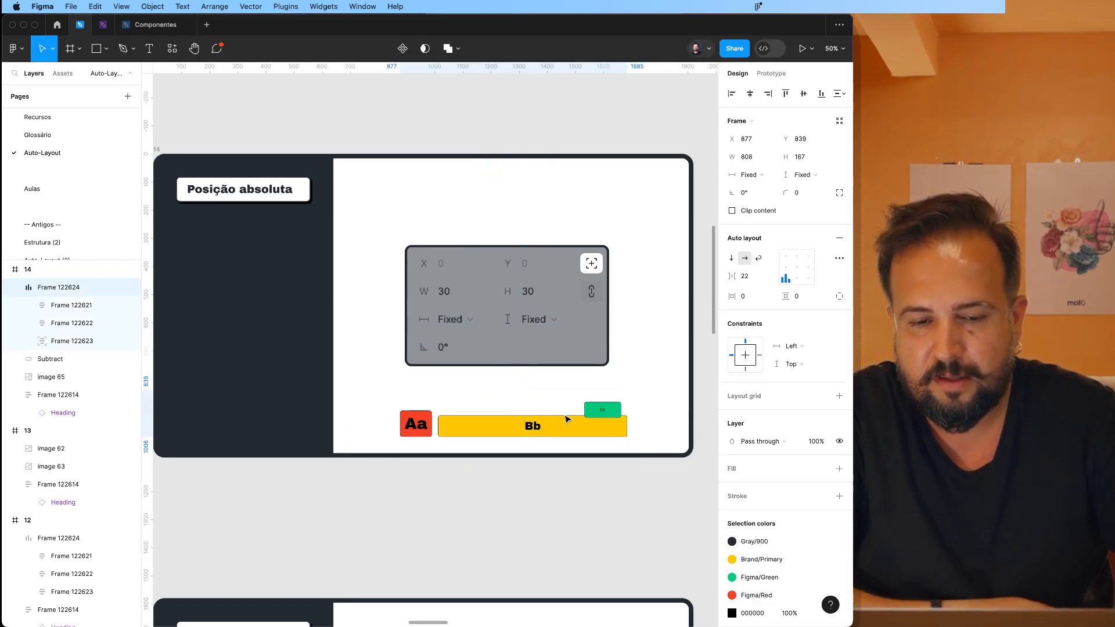
pyautogui.click(594, 504)
# Step: Find the Fixed slide in the Dicas e boas práticas section and examine it with the interface hidden
pyautogui.scroll(-5, 594, 504)
pyautogui.hscroll(5, 595, 507)
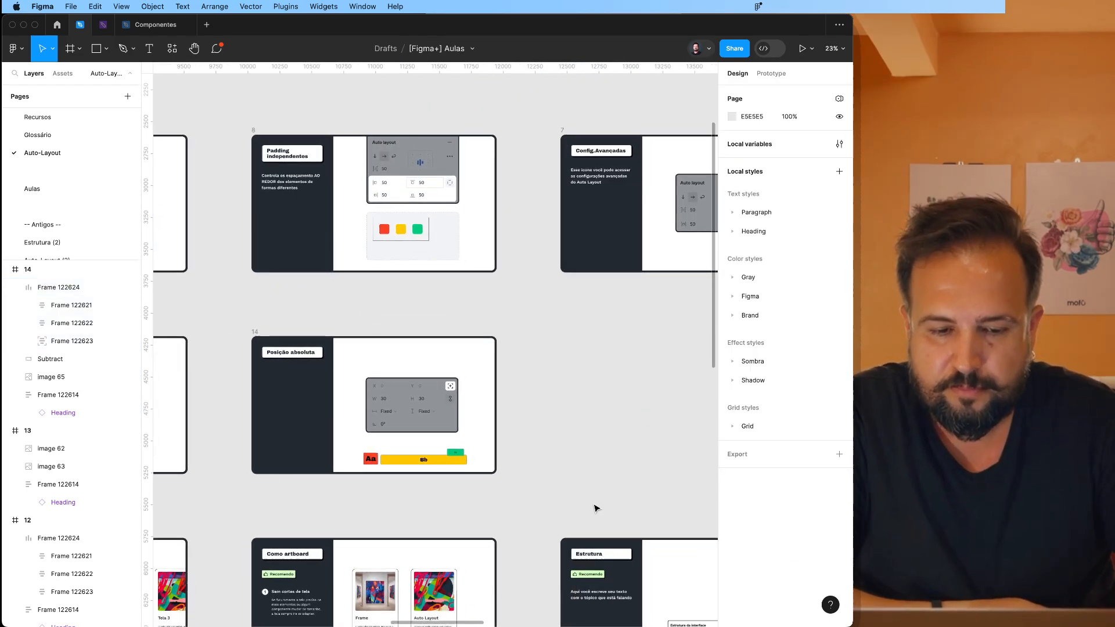
pyautogui.hscroll(-15, 593, 507)
pyautogui.scroll(-2, 594, 507)
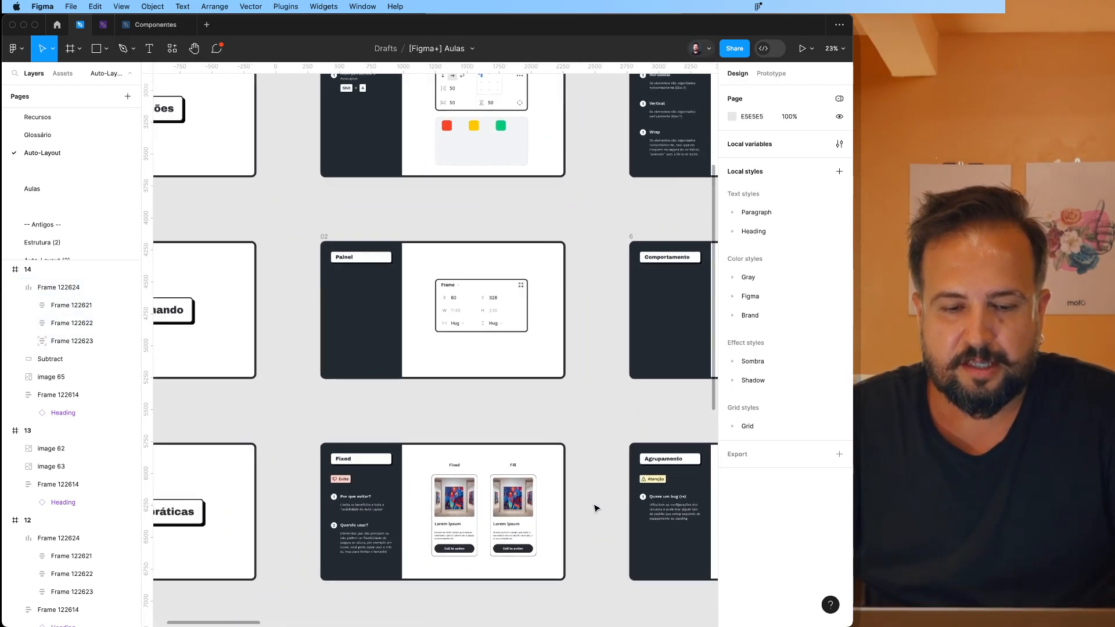
pyautogui.scroll(-3, 596, 507)
pyautogui.hscroll(3, 595, 509)
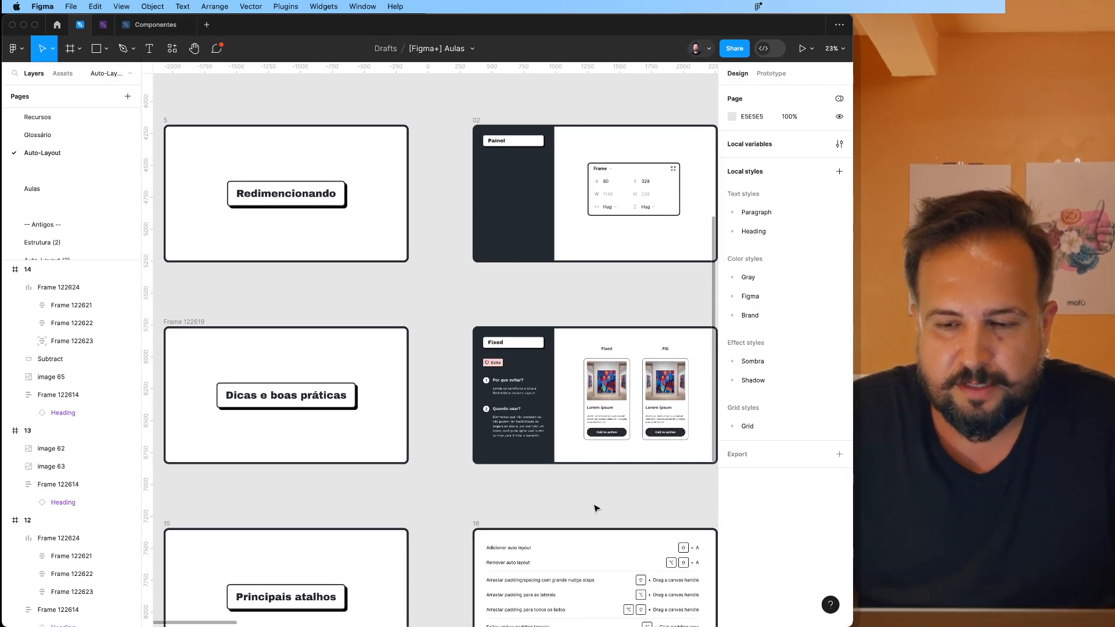
pyautogui.click(904, 431)
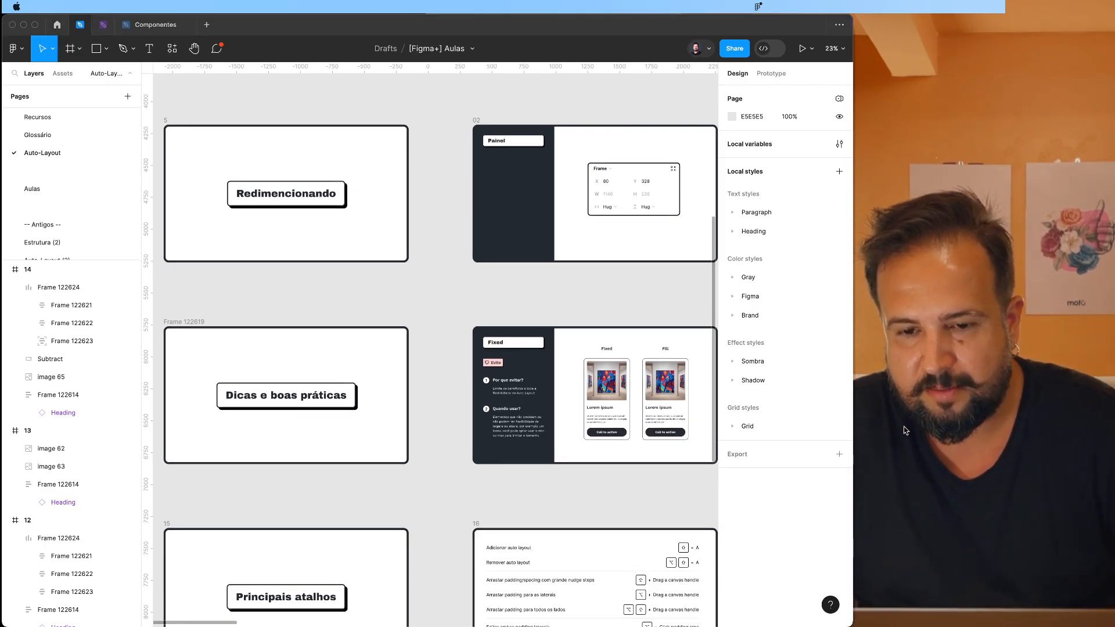
pyautogui.press('super+Tab')
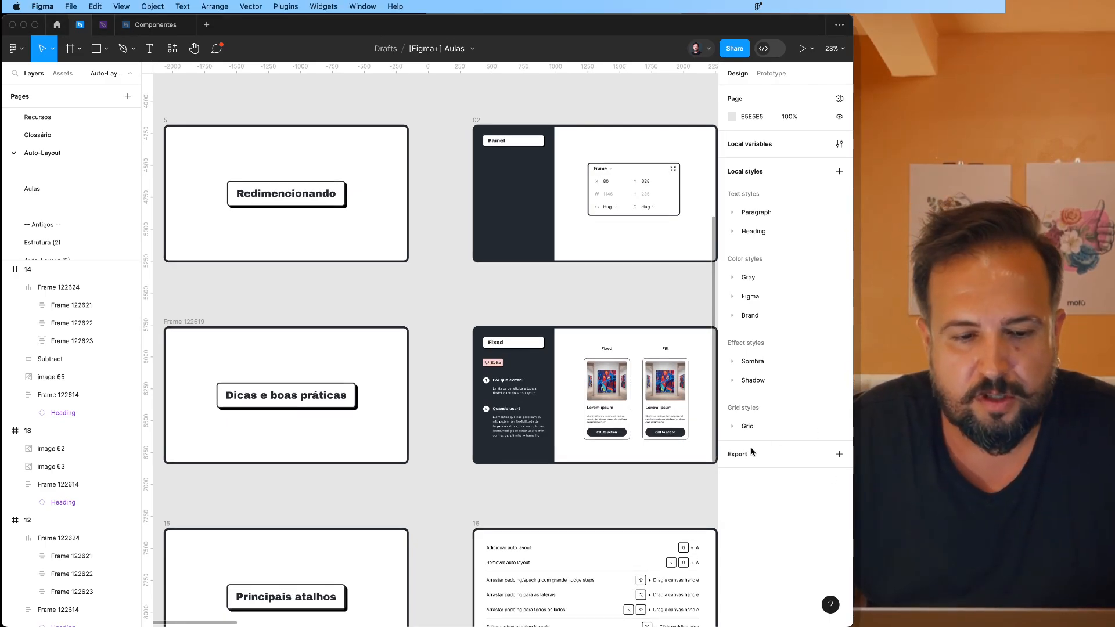
pyautogui.keyDown('ctrl'); pyautogui.scroll(5, 544, 454); pyautogui.keyUp('ctrl')
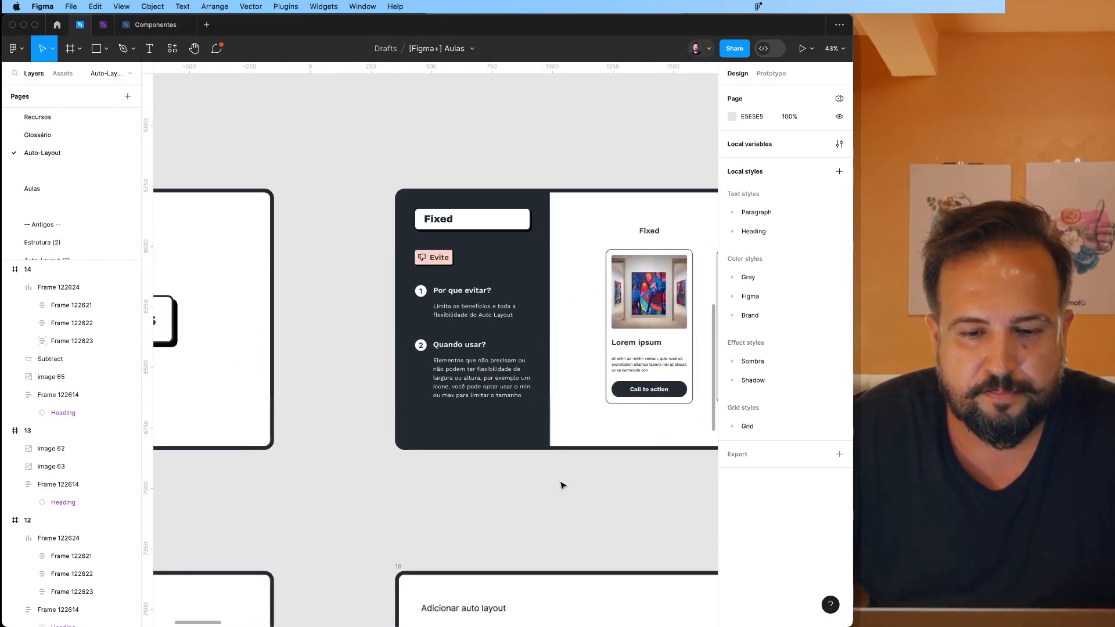
pyautogui.keyDown('ctrl'); pyautogui.scroll(2, 562, 485); pyautogui.keyUp('ctrl')
pyautogui.hscroll(3, 563, 485)
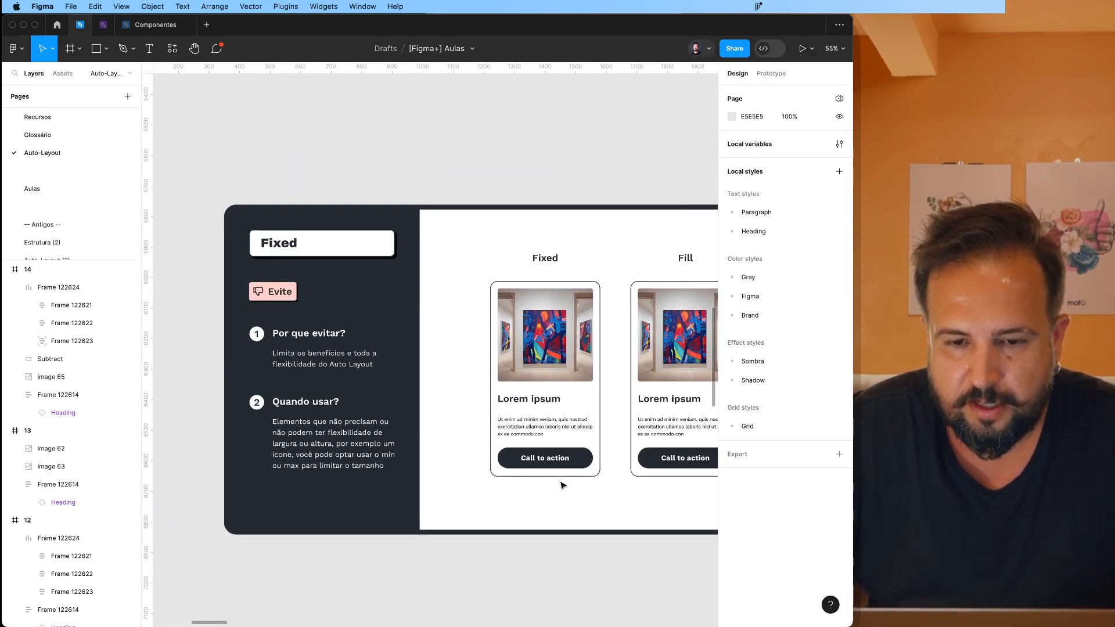
pyautogui.press('super+backslash')
pyautogui.hscroll(2, 563, 485)
pyautogui.click(452, 338)
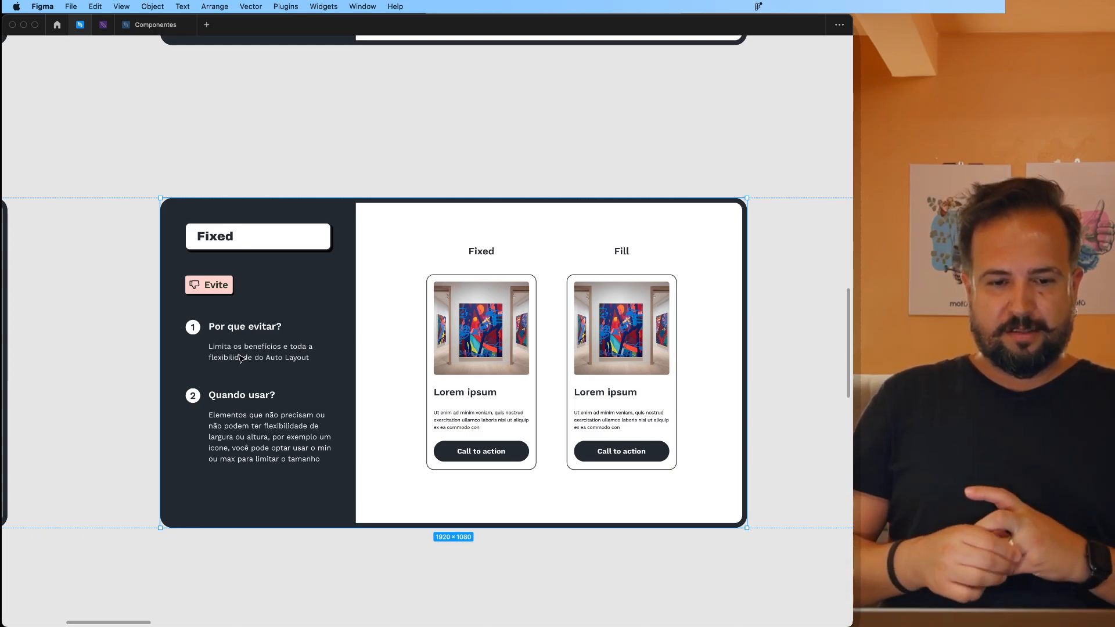
# Step: Widen the Fixed card to about 377 px and append "asdsad", "dsadsa" and "dsa" on separate lines to its paragraph
pyautogui.click(453, 391)
pyautogui.moveTo(428, 382); pyautogui.dragTo(441, 402)
pyautogui.doubleClick(463, 416)
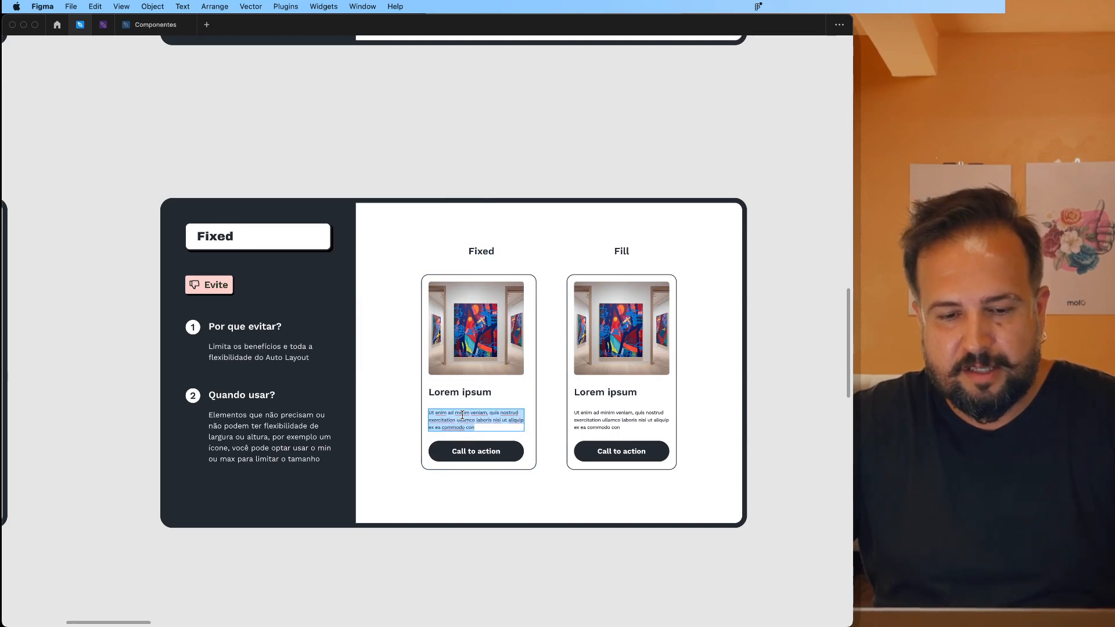
pyautogui.press('Right')
pyautogui.write('asdsad')
pyautogui.press('Return')
pyautogui.write('dsadsa')
pyautogui.press('Return')
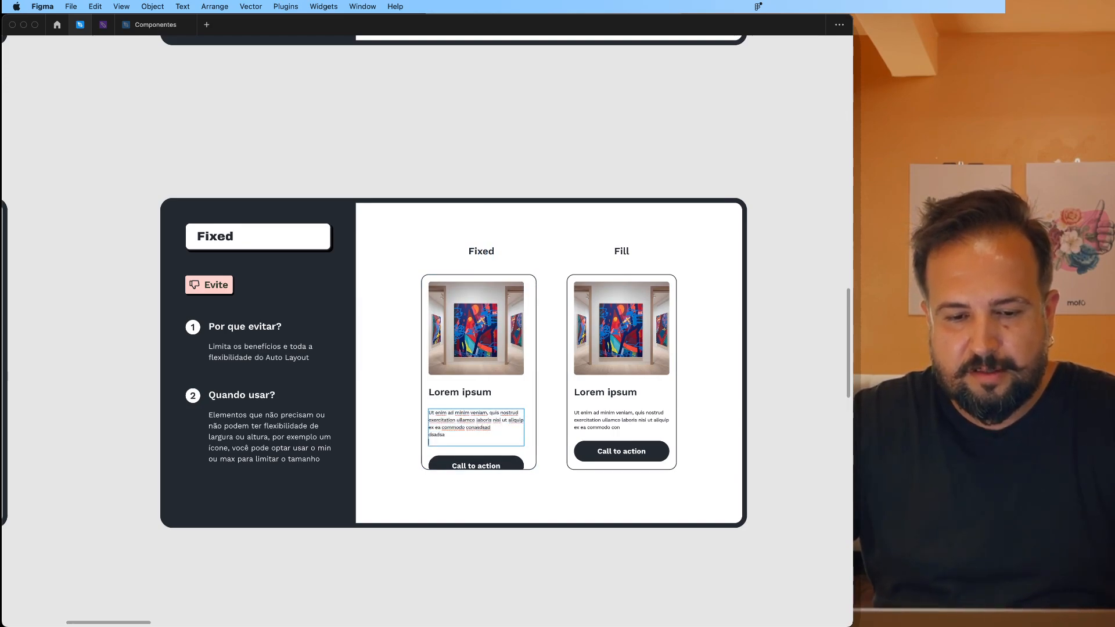
pyautogui.write('dsa')
pyautogui.press('Return')
# Step: Extend the Fixed card downward to a height of about 700 px
pyautogui.click(395, 431)
pyautogui.click(445, 441)
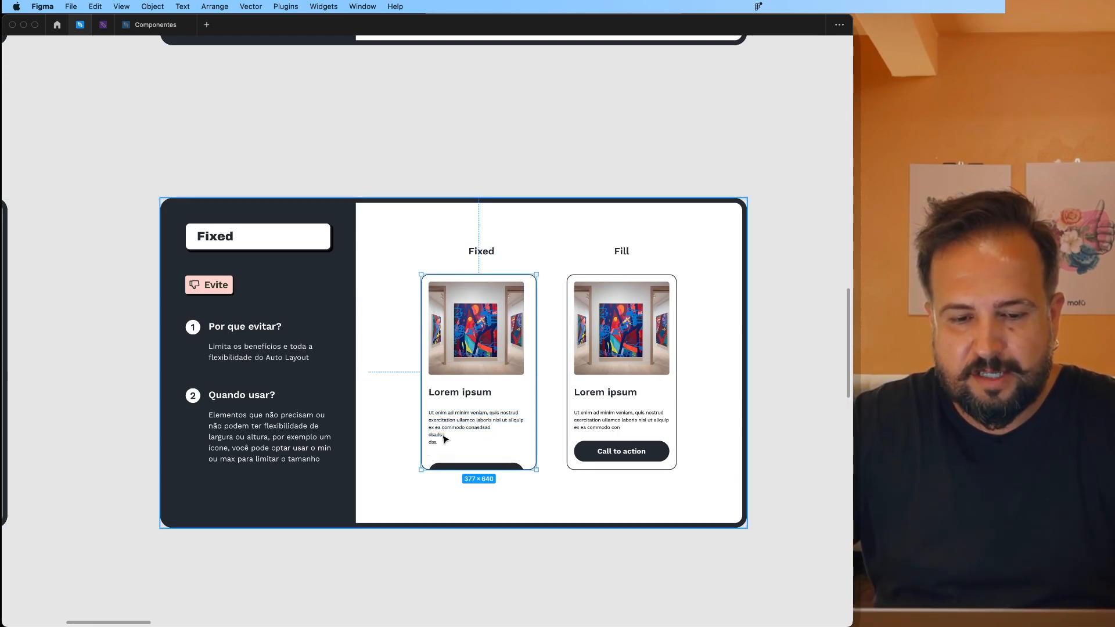
pyautogui.moveTo(447, 469); pyautogui.dragTo(443, 489)
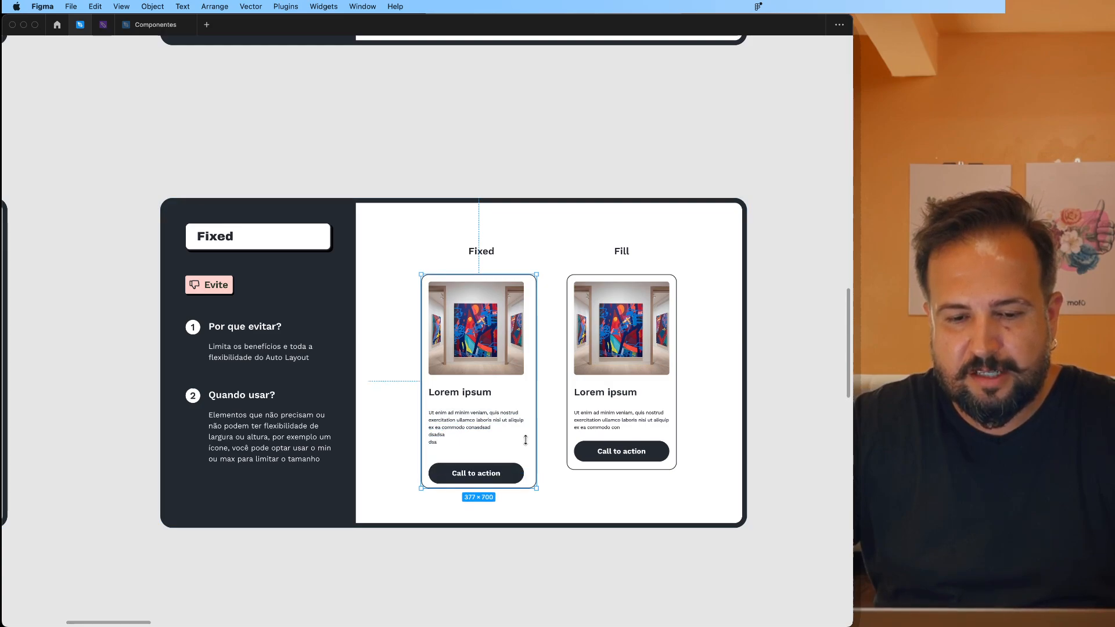
# Step: Narrow the Fixed card to about 340 px wide and widen the Fill card to 400 px, with the interface shown
pyautogui.moveTo(538, 433); pyautogui.dragTo(526, 433)
pyautogui.press('super+backslash')
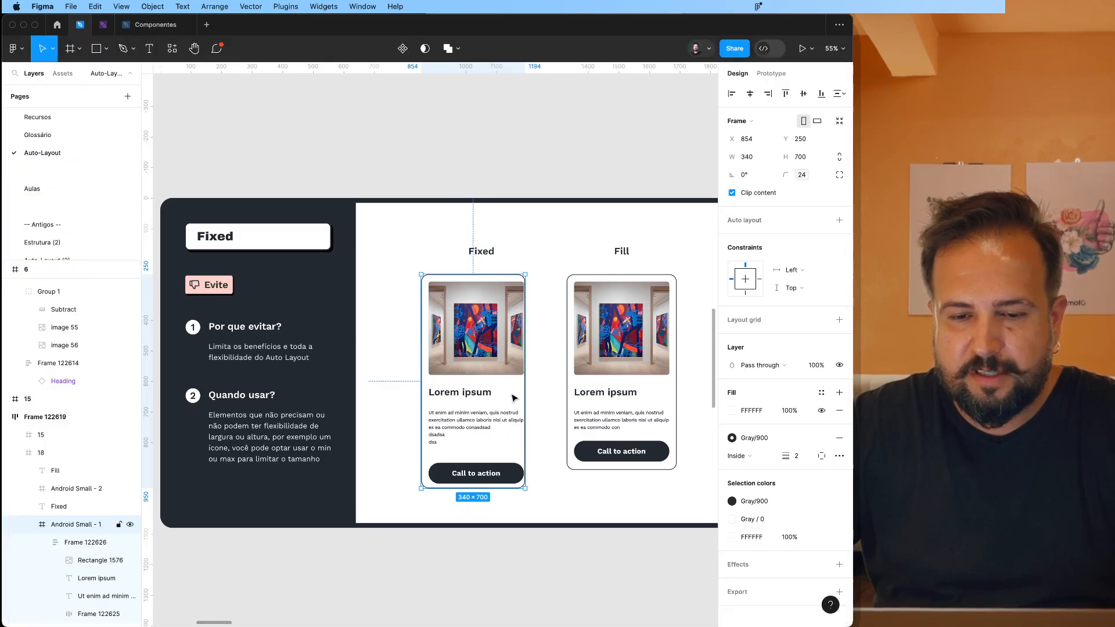
pyautogui.hscroll(3, 532, 346)
pyautogui.click(607, 363)
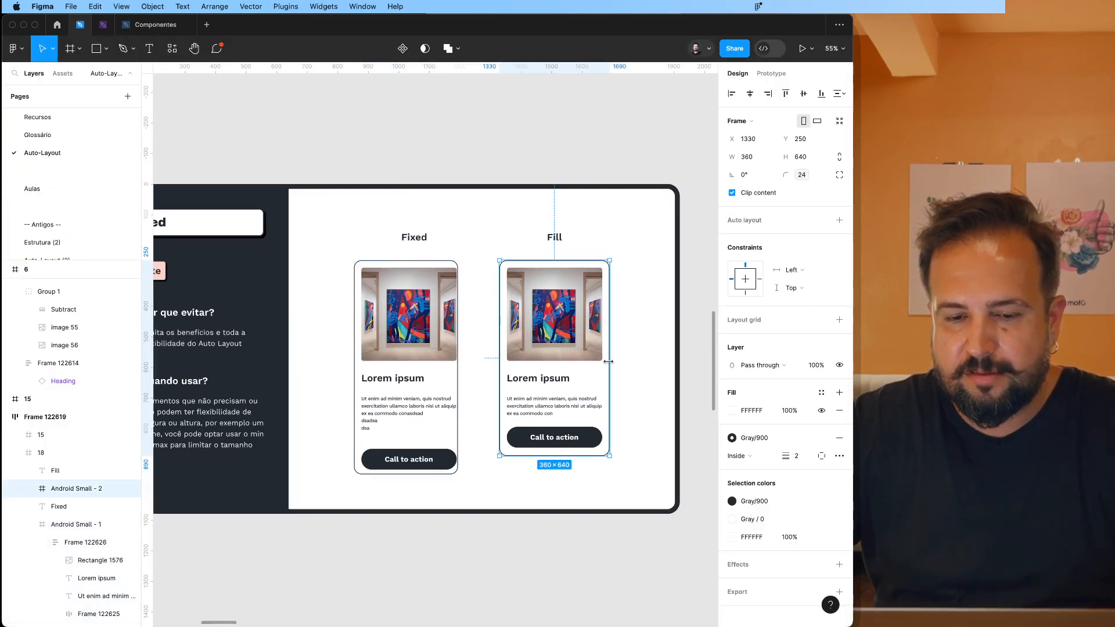
pyautogui.moveTo(653, 365); pyautogui.dragTo(621, 367)
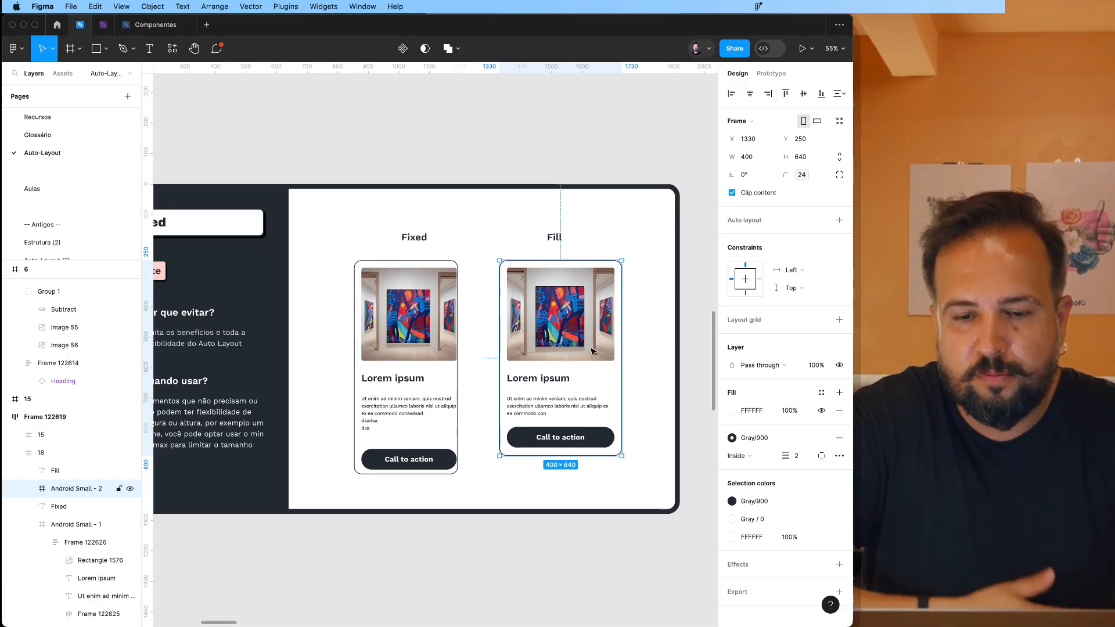
# Step: Examine the sizing settings of the Fill card's inner frame, image, heading, paragraph and button
pyautogui.press('Return')
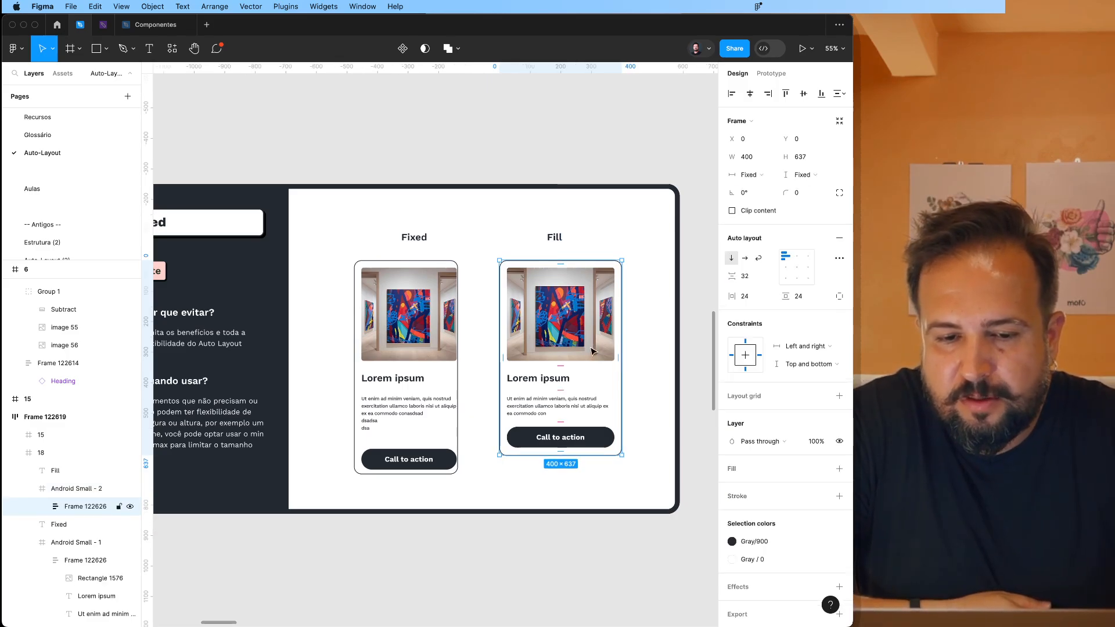
pyautogui.click(592, 351)
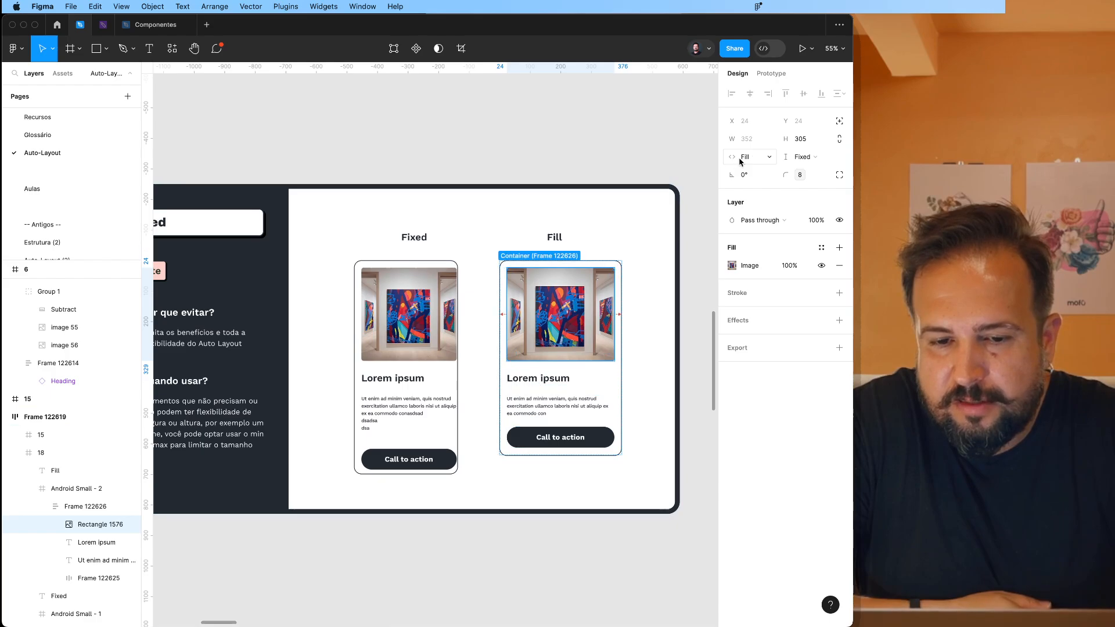
pyautogui.click(99, 543)
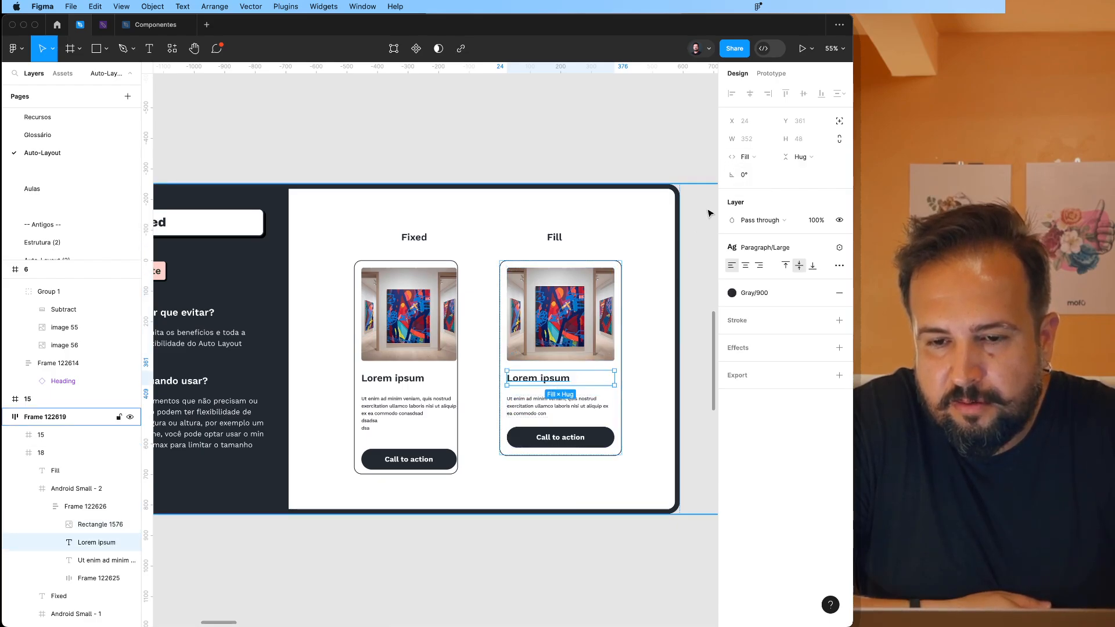
pyautogui.click(599, 398)
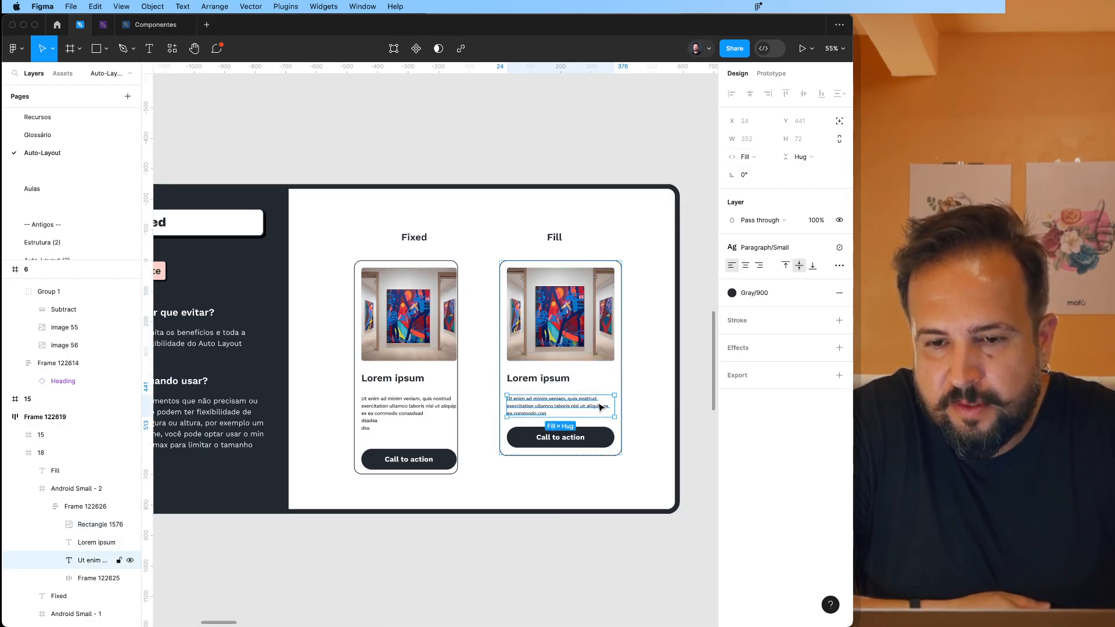
pyautogui.click(597, 445)
# Step: Extend the Fixed card's left edge outward to a width of about 474 px and set its image width to Fill container
pyautogui.click(433, 381)
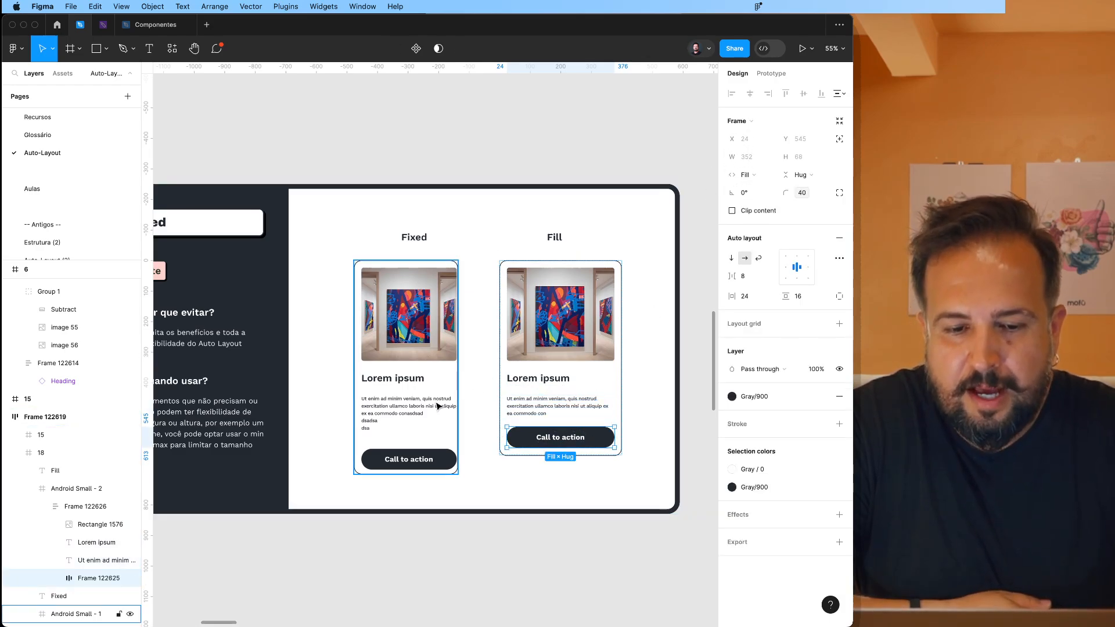
pyautogui.moveTo(353, 390); pyautogui.dragTo(314, 390)
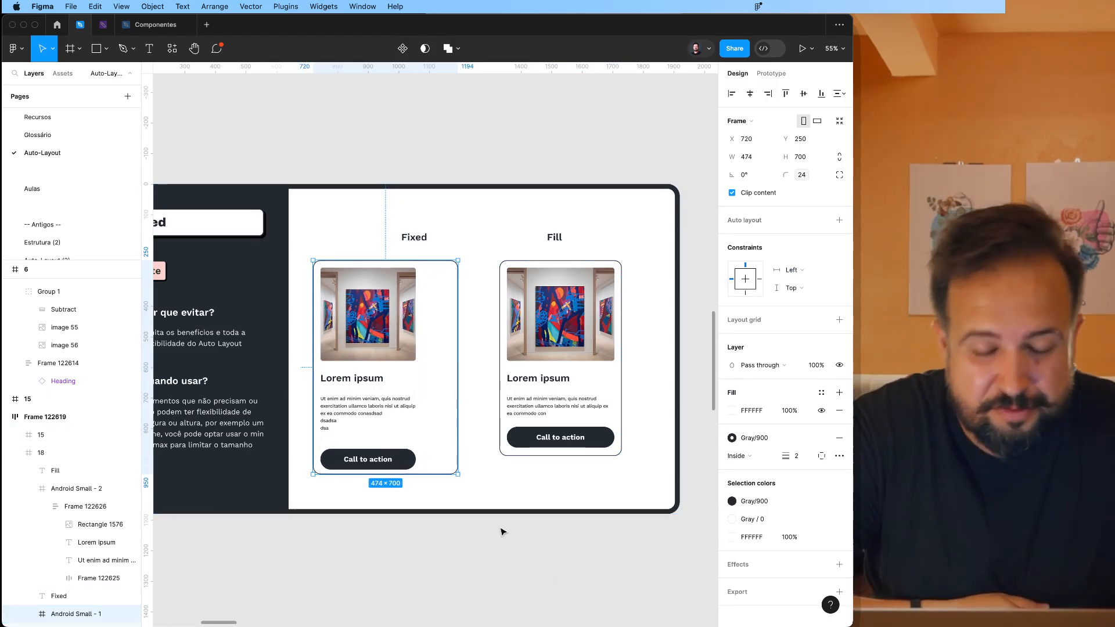
pyautogui.doubleClick(376, 352)
pyautogui.click(376, 352)
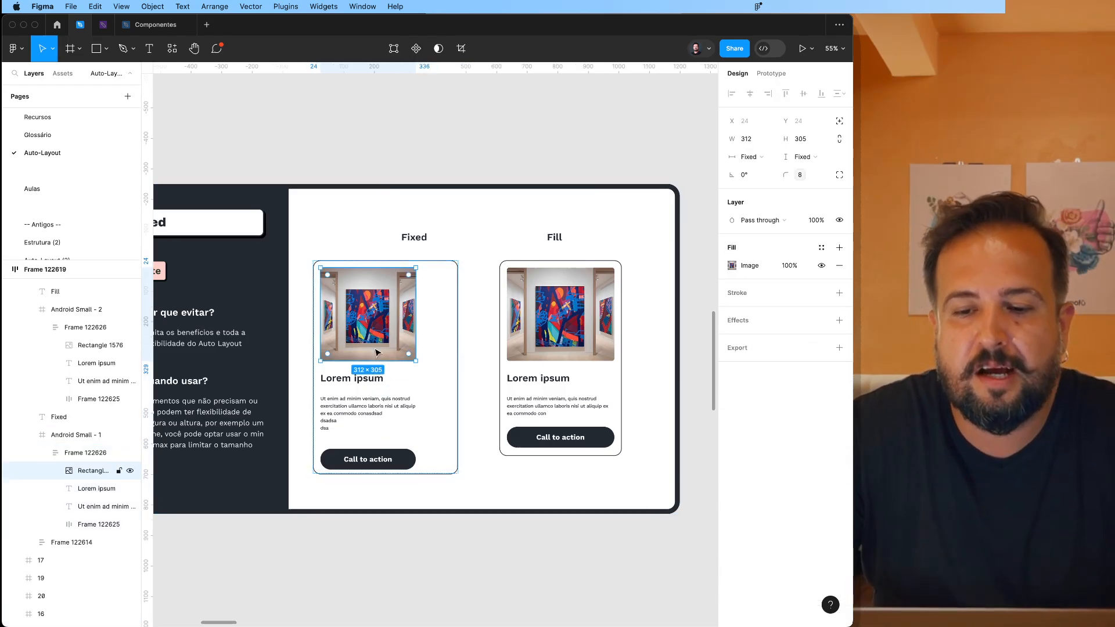
pyautogui.click(750, 157)
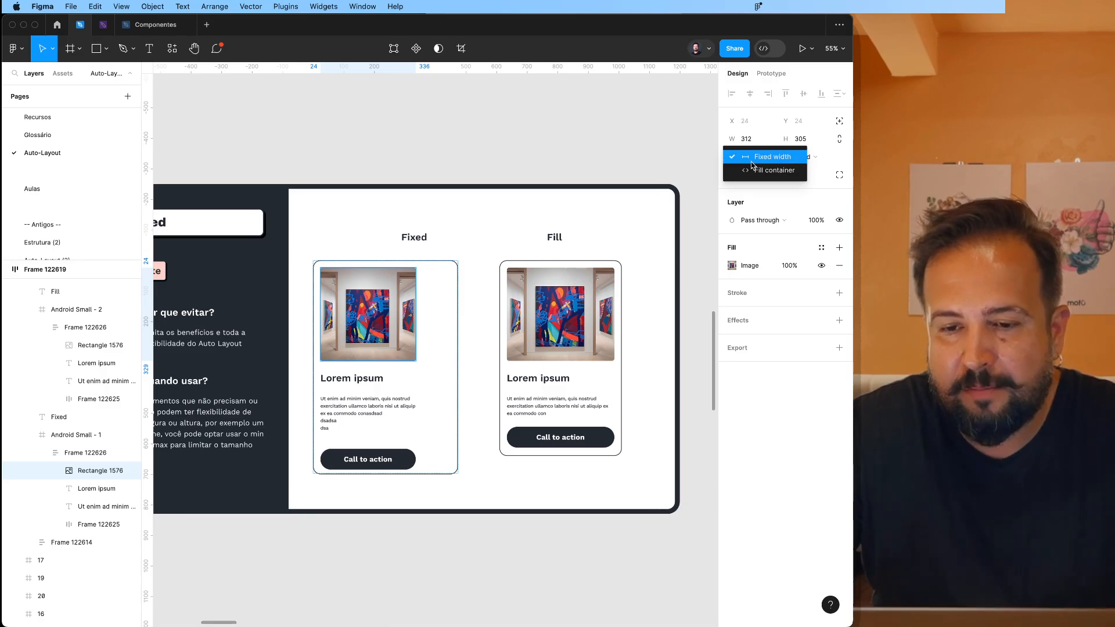
pyautogui.click(757, 170)
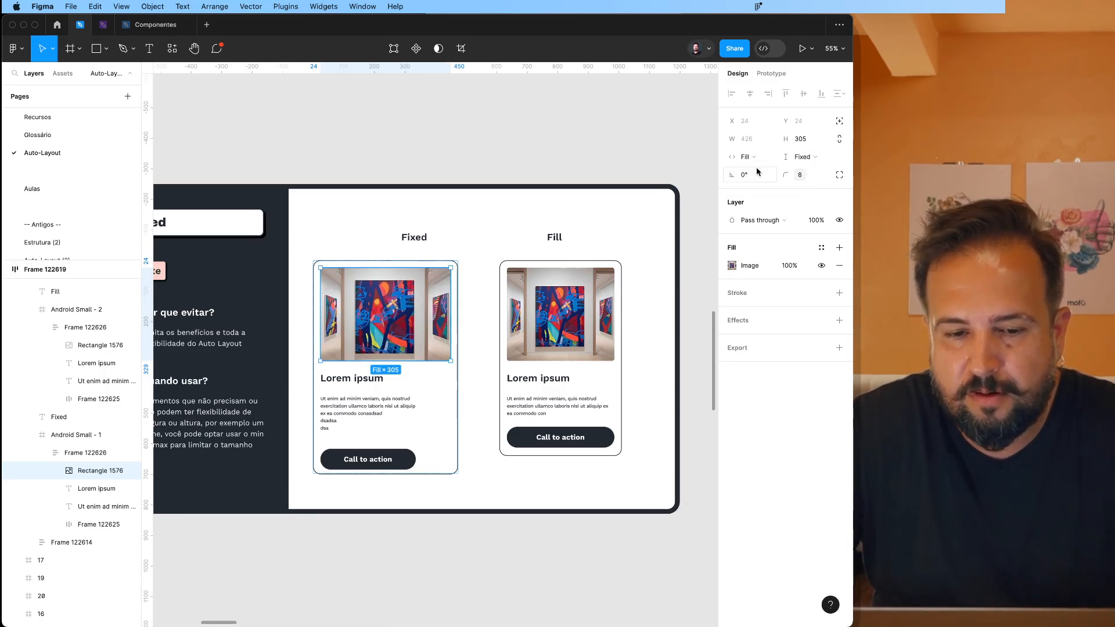
# Step: Try Hug contents on the Fixed card's heading width and set it to Fill container
pyautogui.click(356, 380)
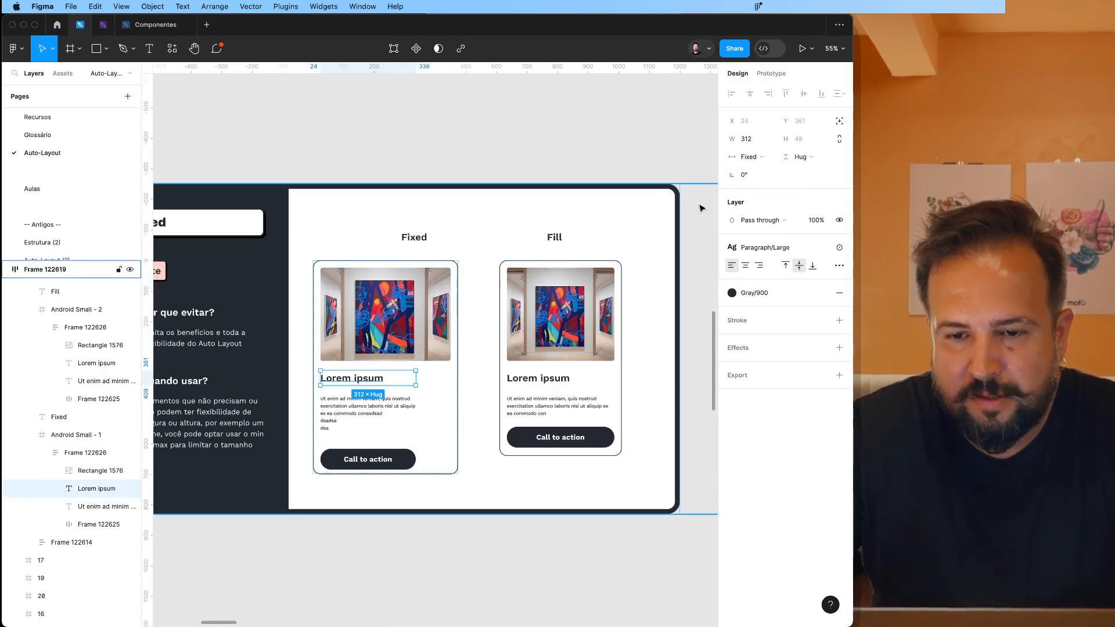
pyautogui.click(749, 157)
pyautogui.click(757, 167)
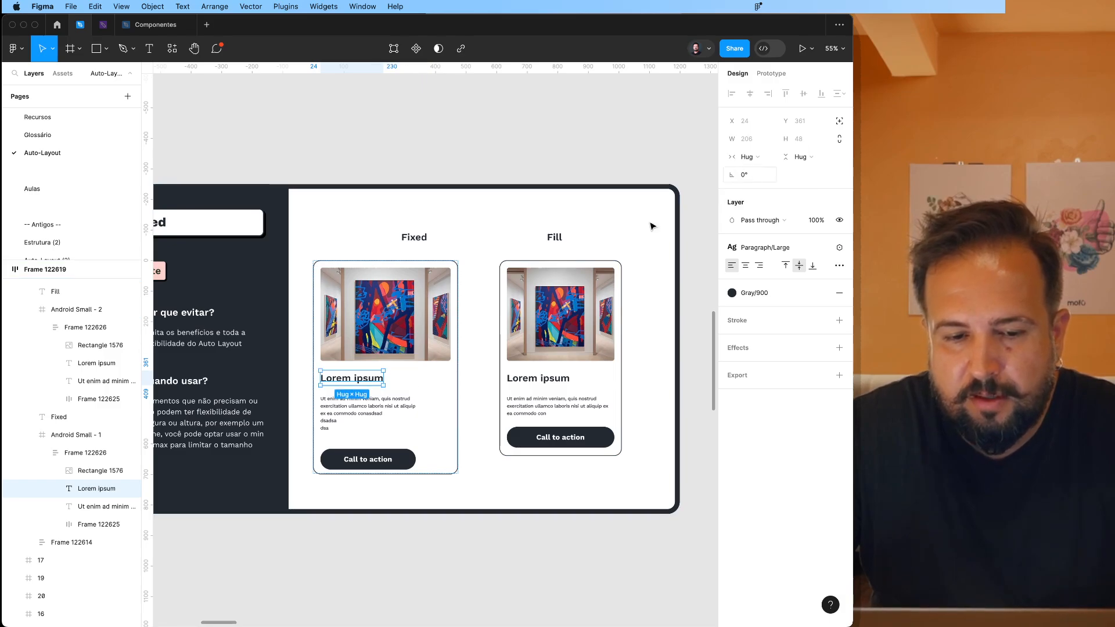
pyautogui.click(748, 157)
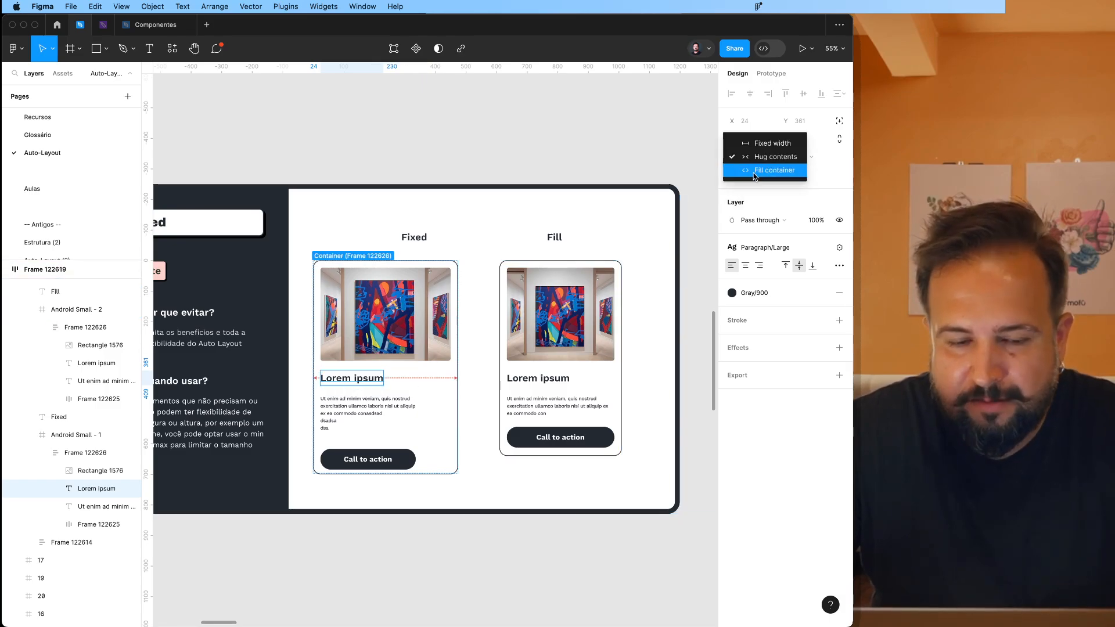
pyautogui.click(755, 170)
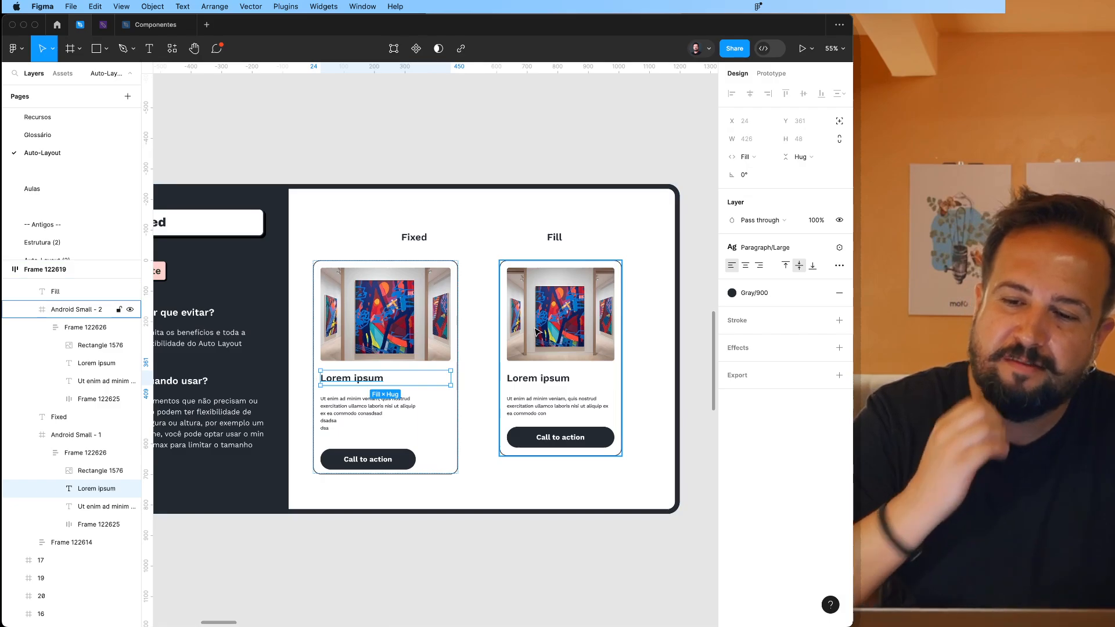
# Step: Set the widths of the Fixed card's paragraph and Call to action button to Fill container
pyautogui.click(370, 409)
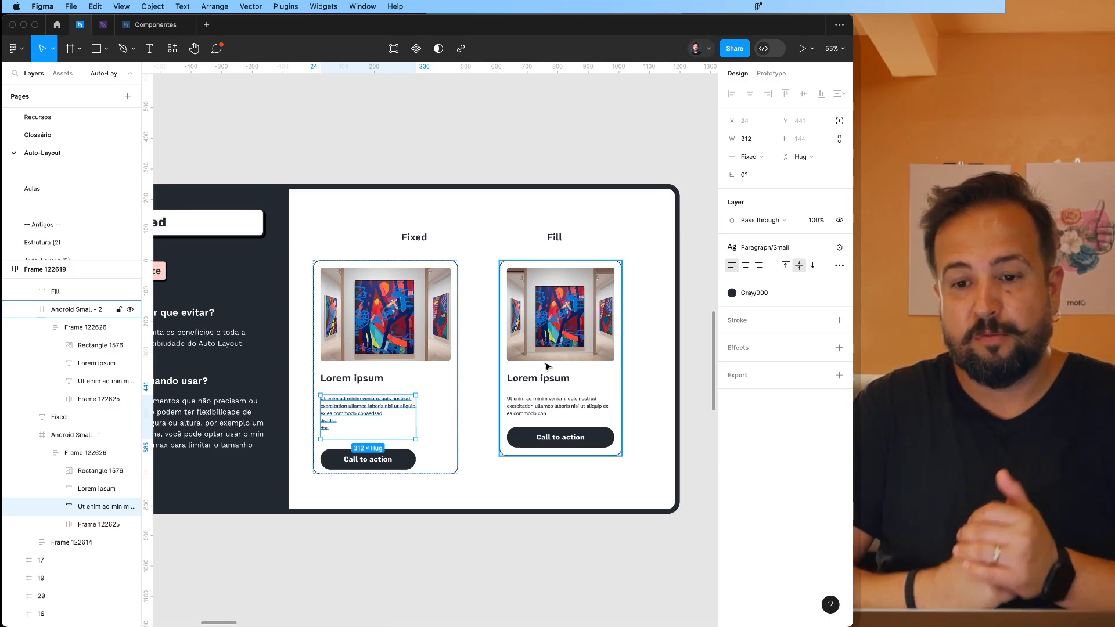
pyautogui.click(755, 157)
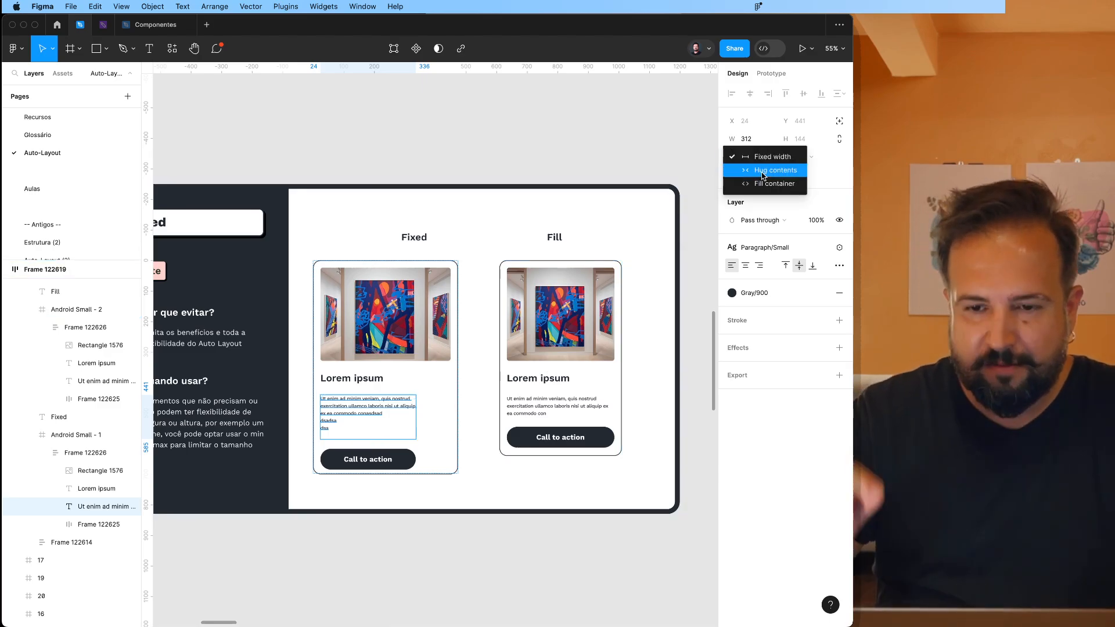
pyautogui.click(756, 182)
pyautogui.click(402, 453)
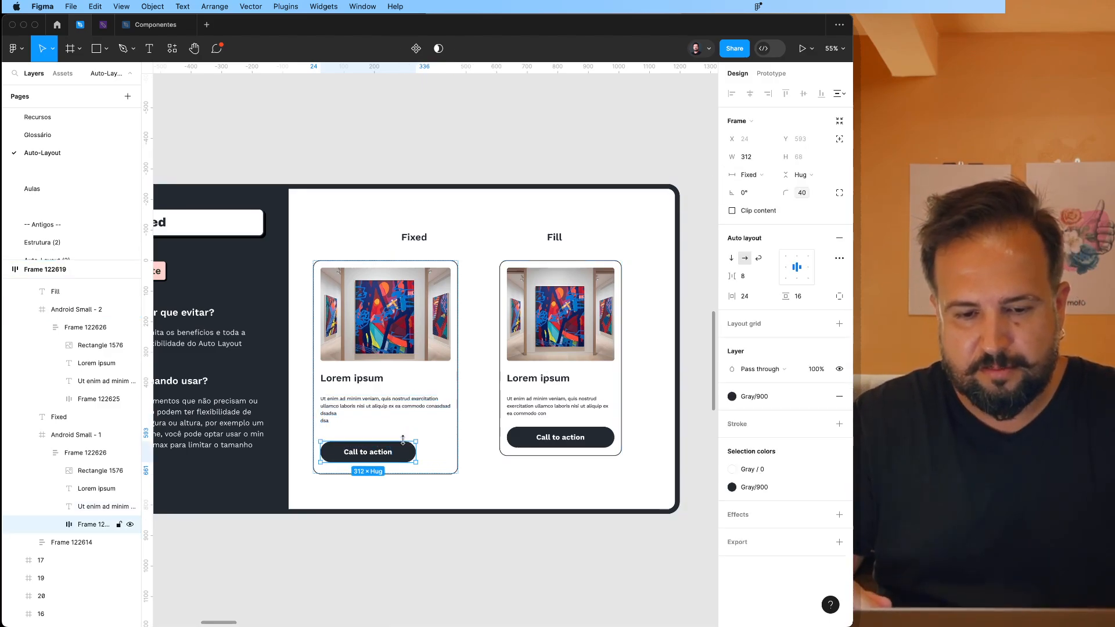
pyautogui.click(756, 180)
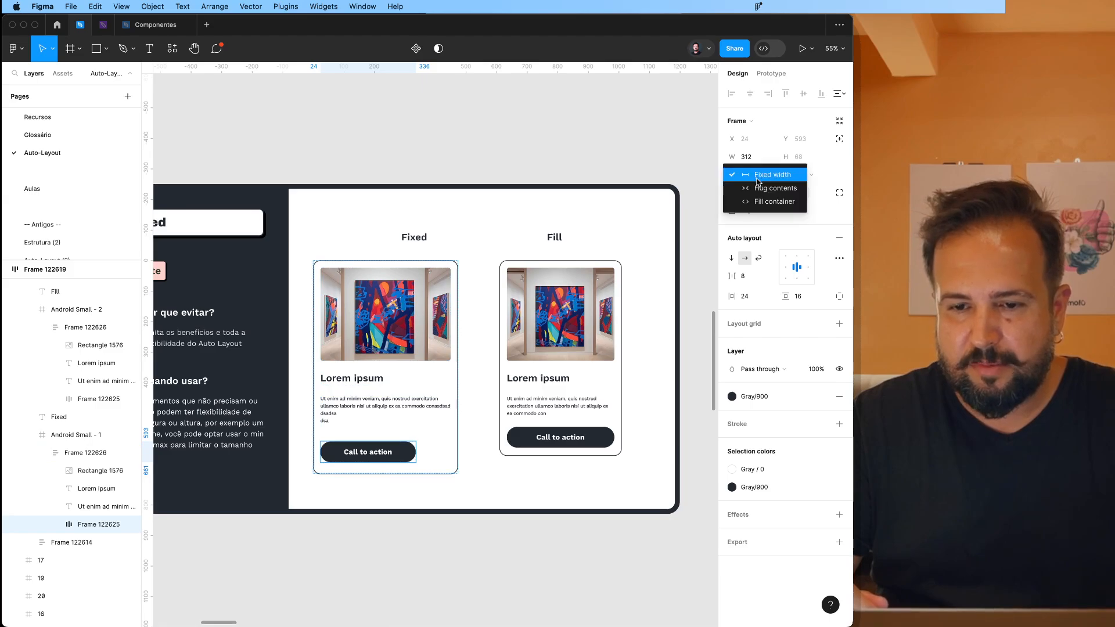
pyautogui.click(765, 200)
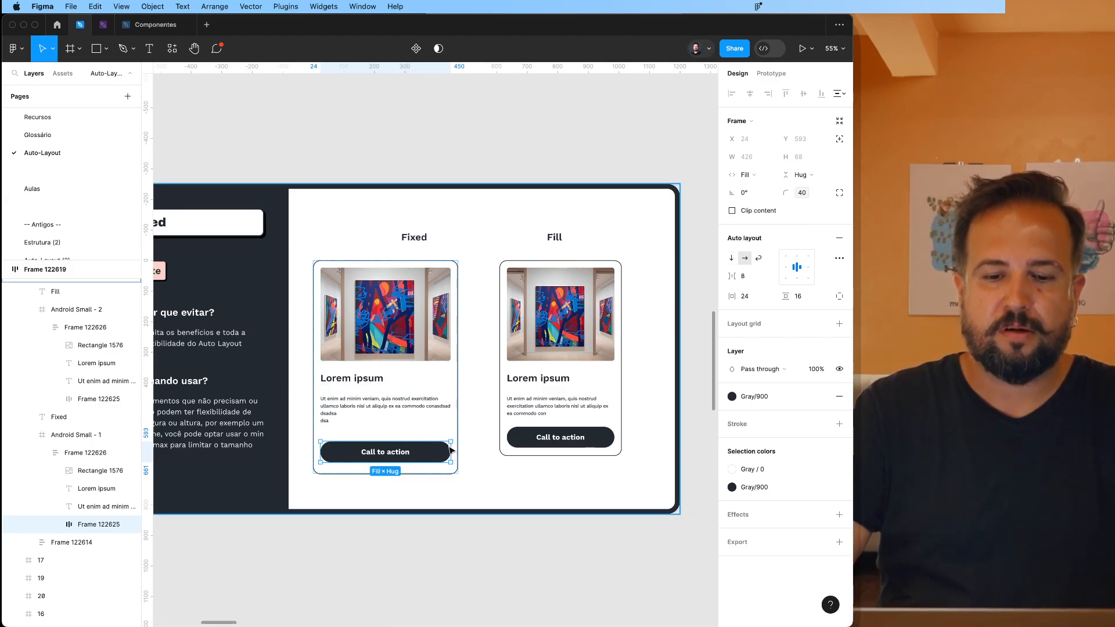
# Step: Try narrowing the Fixed card's inner frame to about 317 px wide and undo the resize
pyautogui.click(433, 405)
pyautogui.click(445, 355)
pyautogui.click(459, 371)
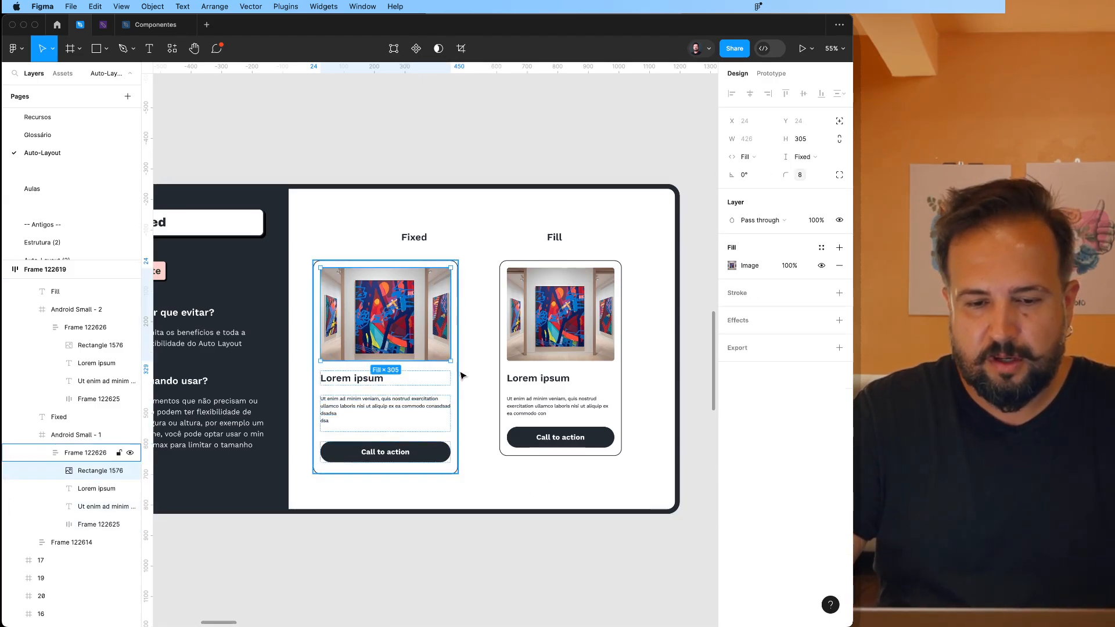
pyautogui.moveTo(418, 370); pyautogui.dragTo(412, 371)
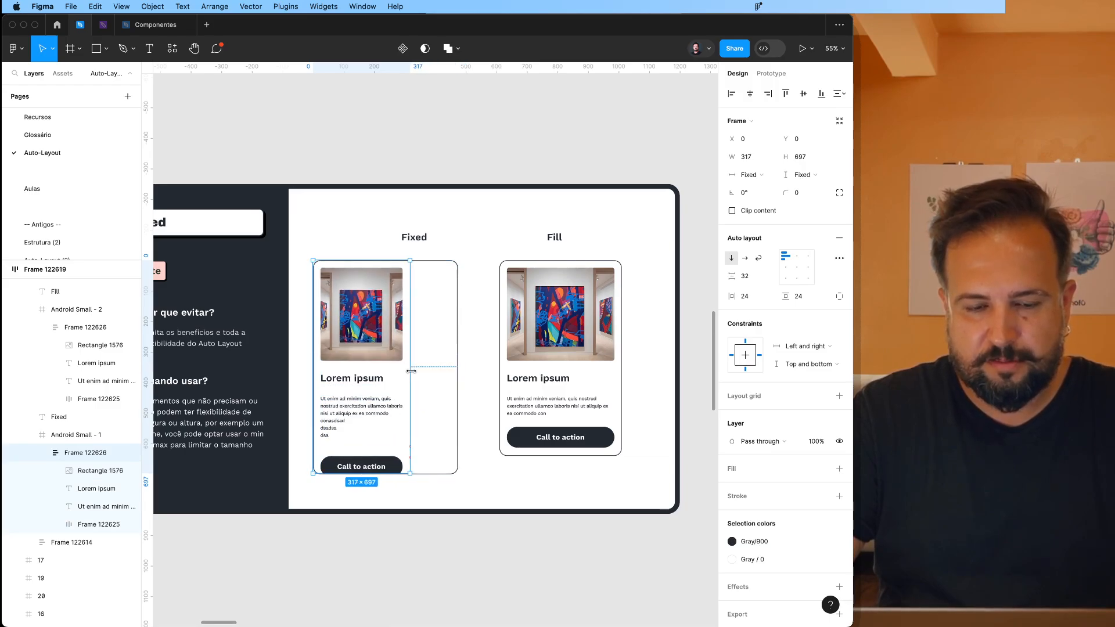
pyautogui.press('super+z')
pyautogui.click(485, 394)
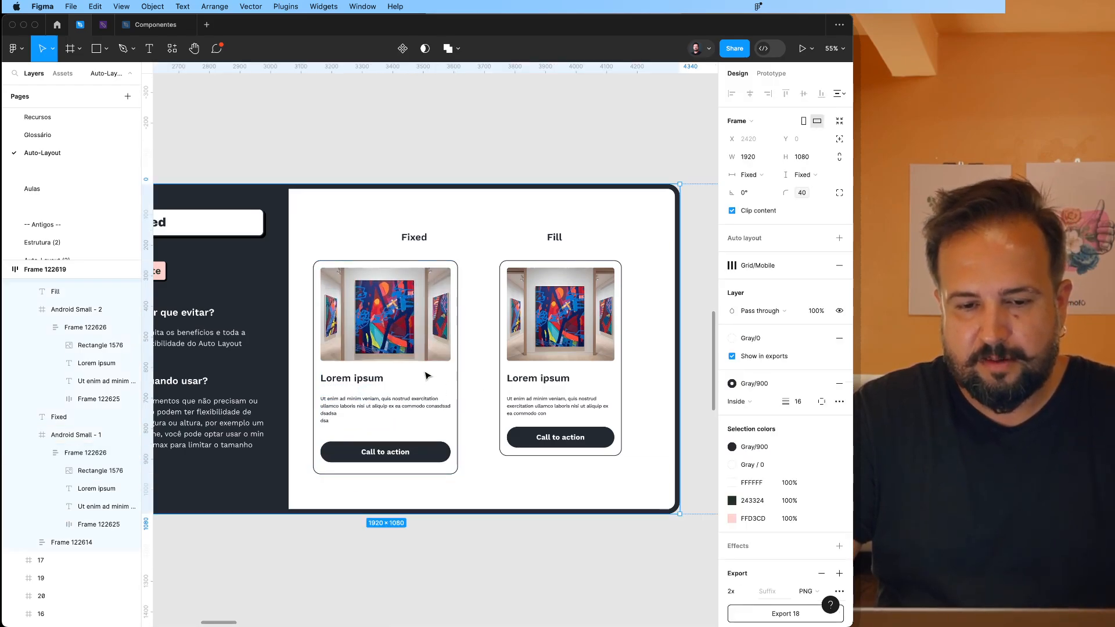
# Step: Widen the Fixed card's outer frame to about 495 px
pyautogui.click(439, 346)
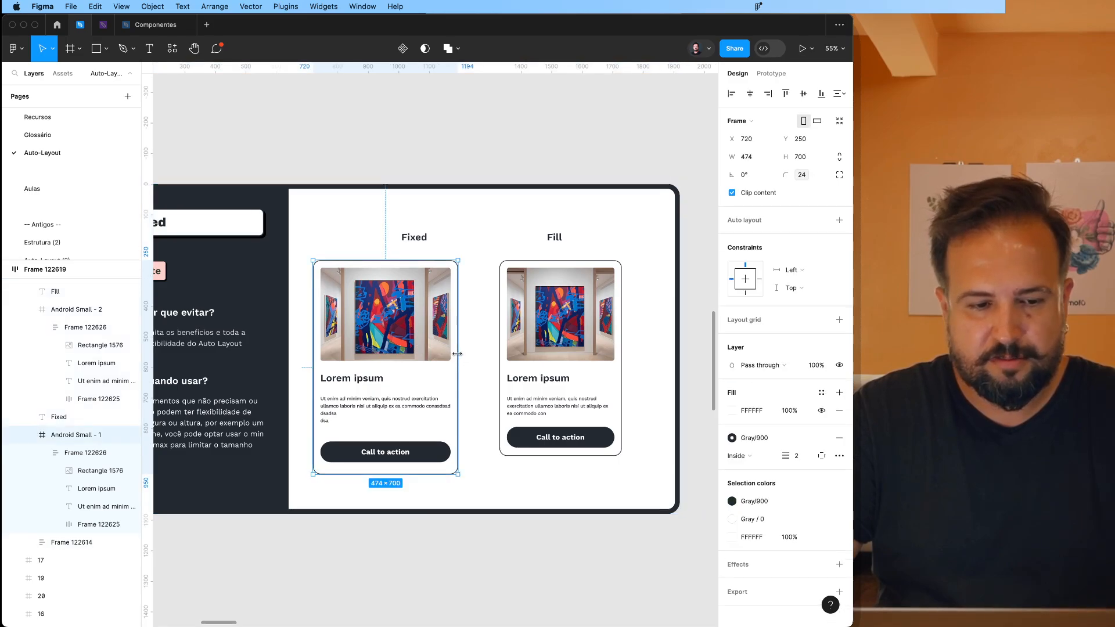
pyautogui.click(105, 453)
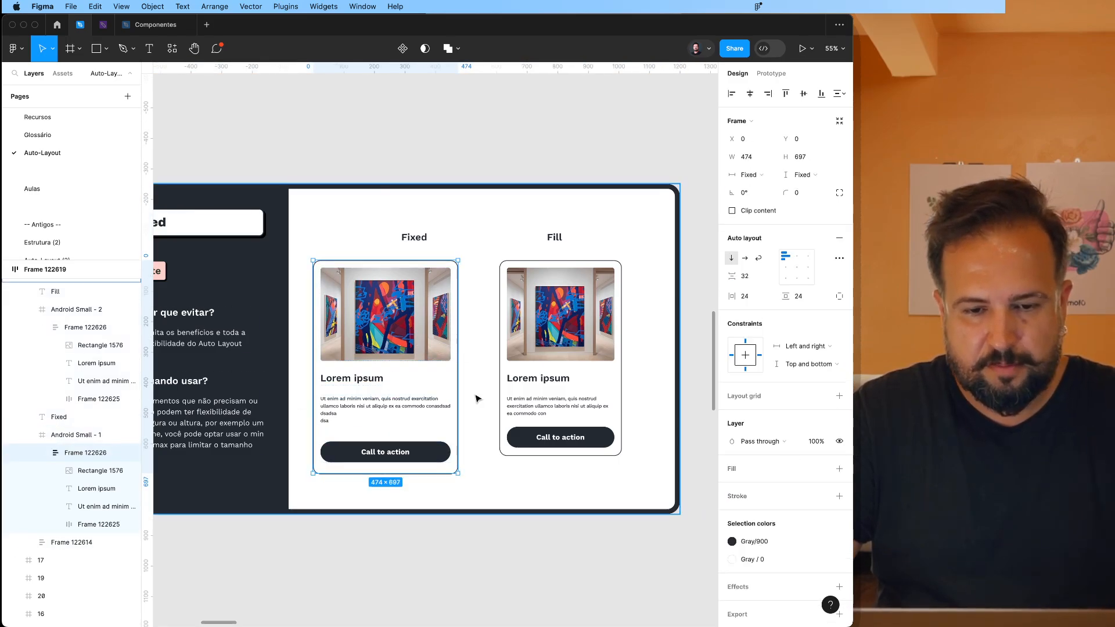
pyautogui.click(93, 435)
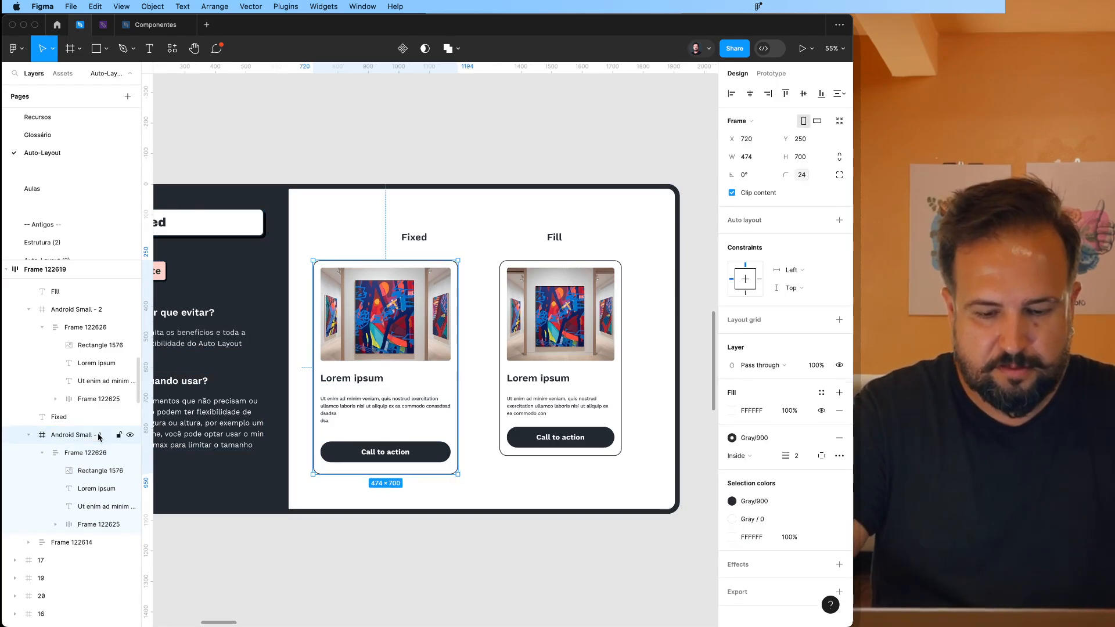
pyautogui.press('super+shift+g')
pyautogui.press('super+z')
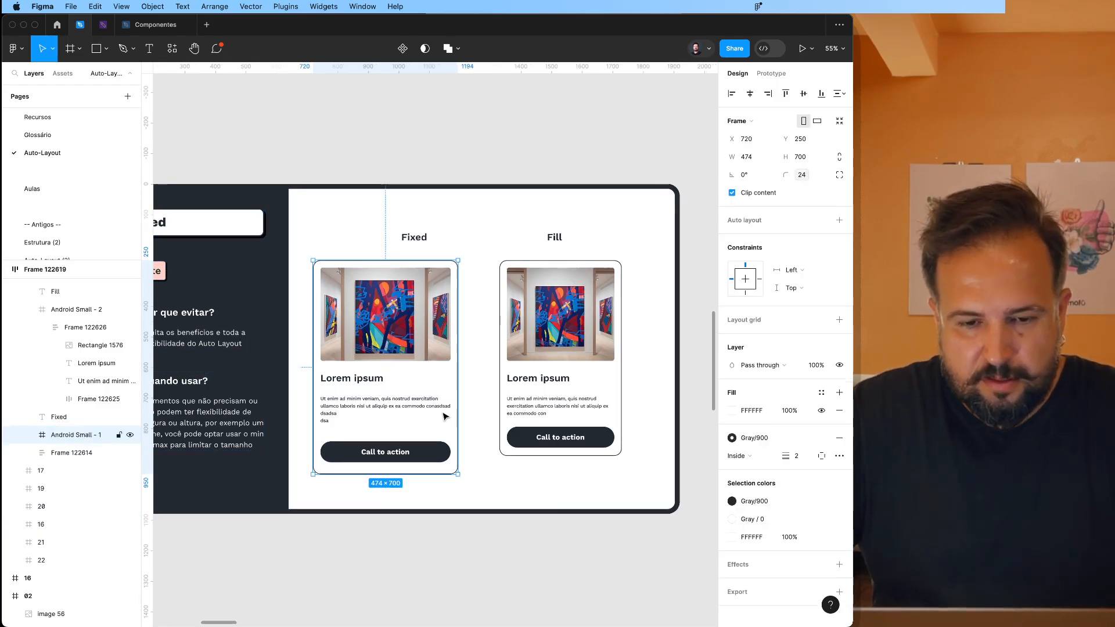
pyautogui.moveTo(454, 409)
pyautogui.mouseDown()
pyautogui.moveTo(430, 410)
pyautogui.moveTo(497, 415)
pyautogui.moveTo(465, 413)
pyautogui.mouseUp()
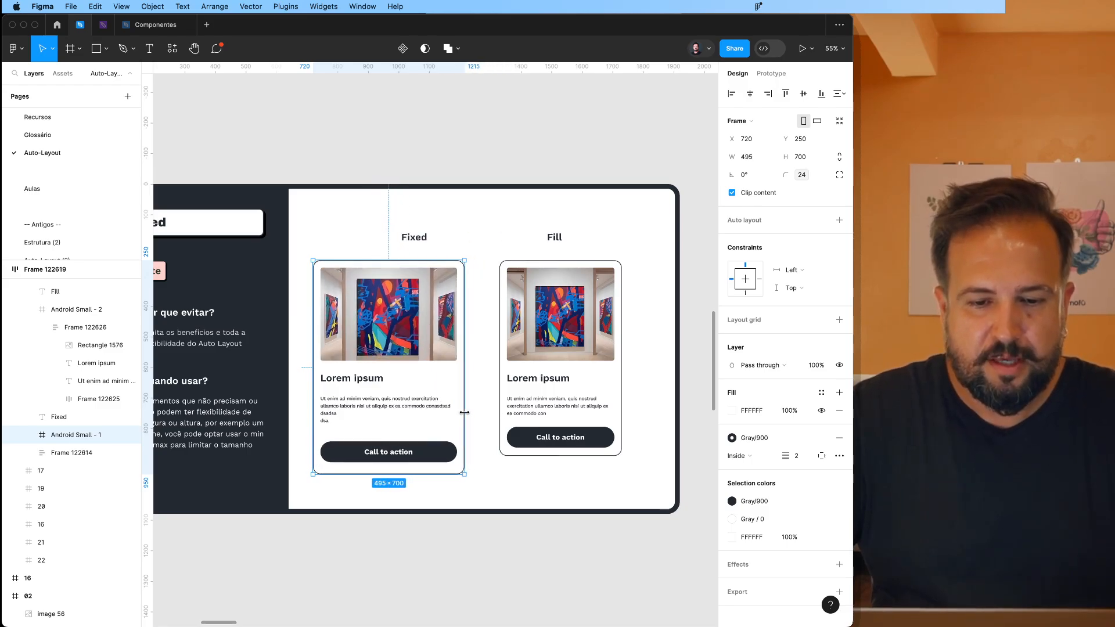
# Step: Try a vertical gap of 40 on the Fixed card's inner auto layout frame and set it back to 32
pyautogui.doubleClick(383, 408)
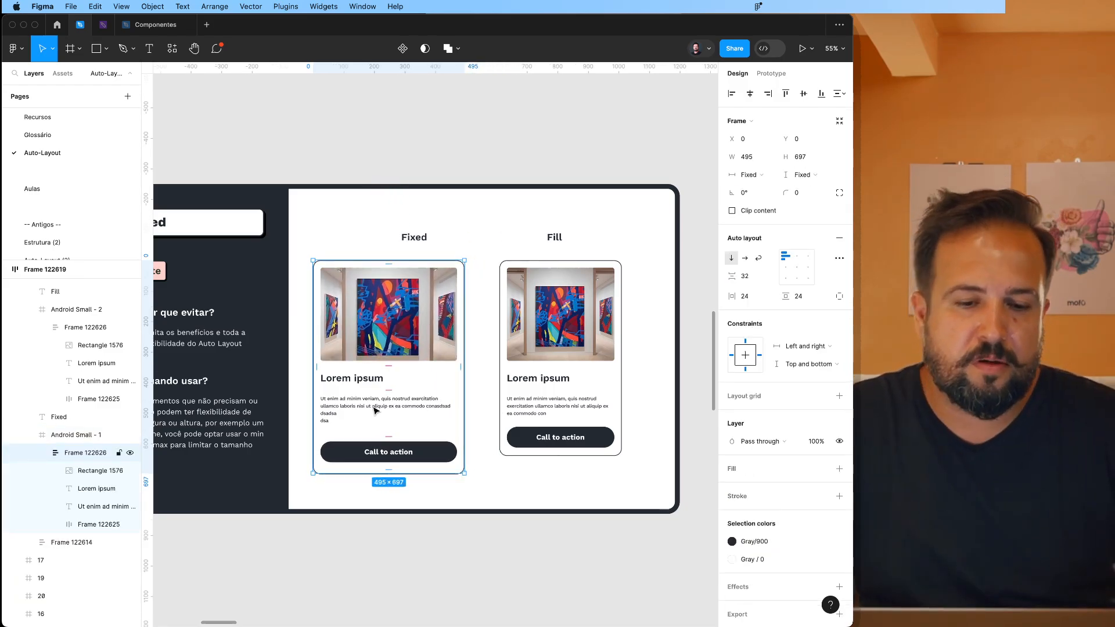
pyautogui.hotkey('shift', '2')
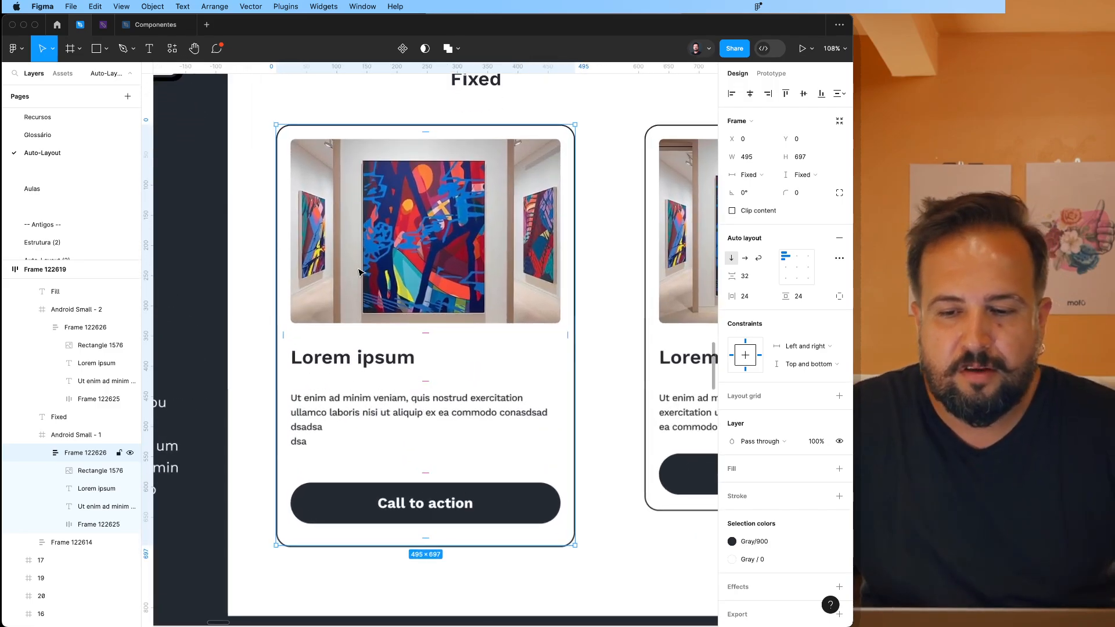
pyautogui.click(749, 275)
pyautogui.write('40')
pyautogui.press('Return')
pyautogui.write('32')
pyautogui.press('Return')
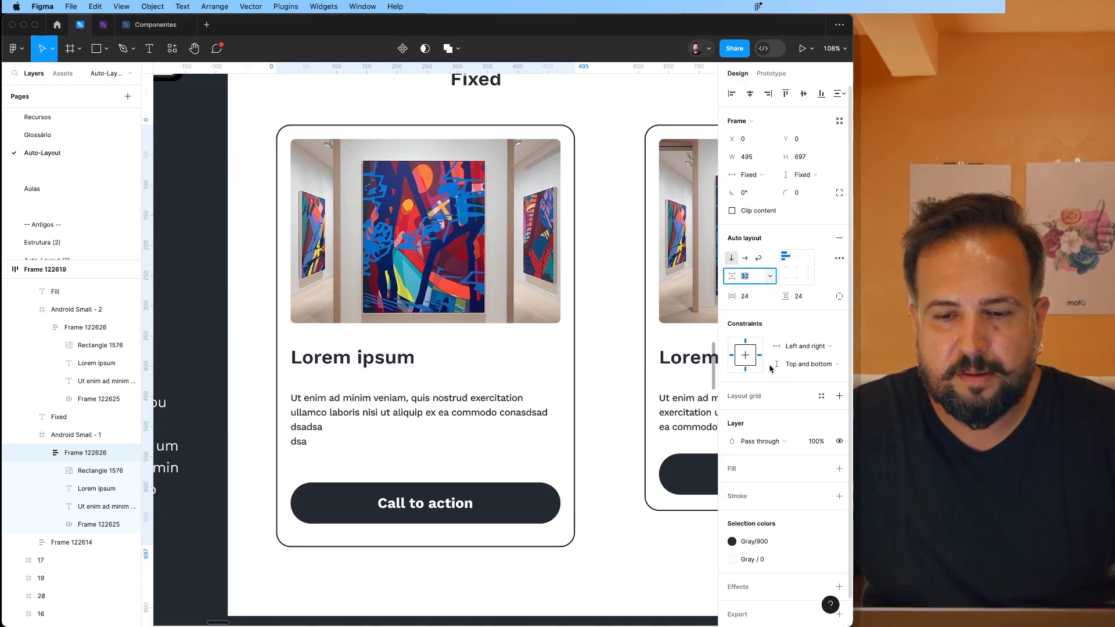
pyautogui.click(754, 297)
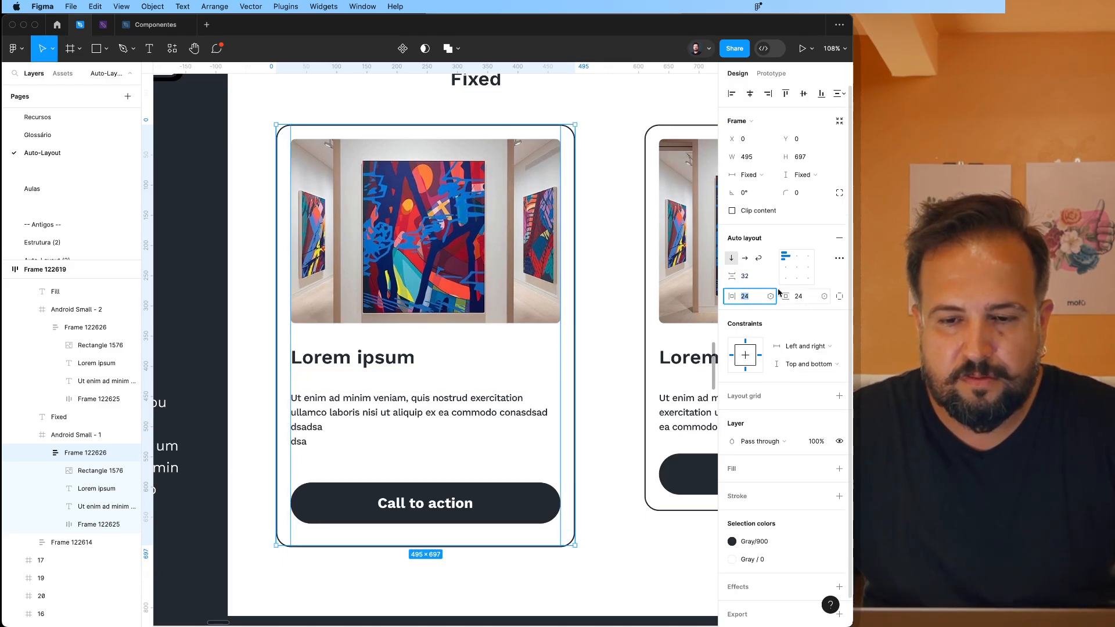
# Step: Delete the extra "dsadsa" and "dsa" lines from the end of the Fixed card's paragraph
pyautogui.click(396, 414)
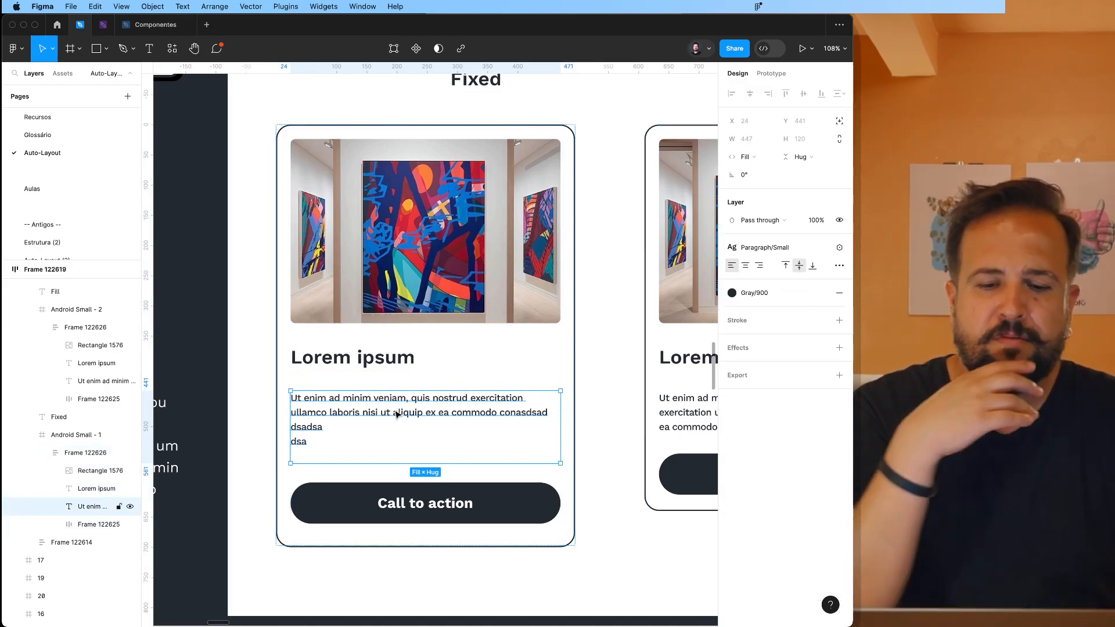
pyautogui.doubleClick(324, 426)
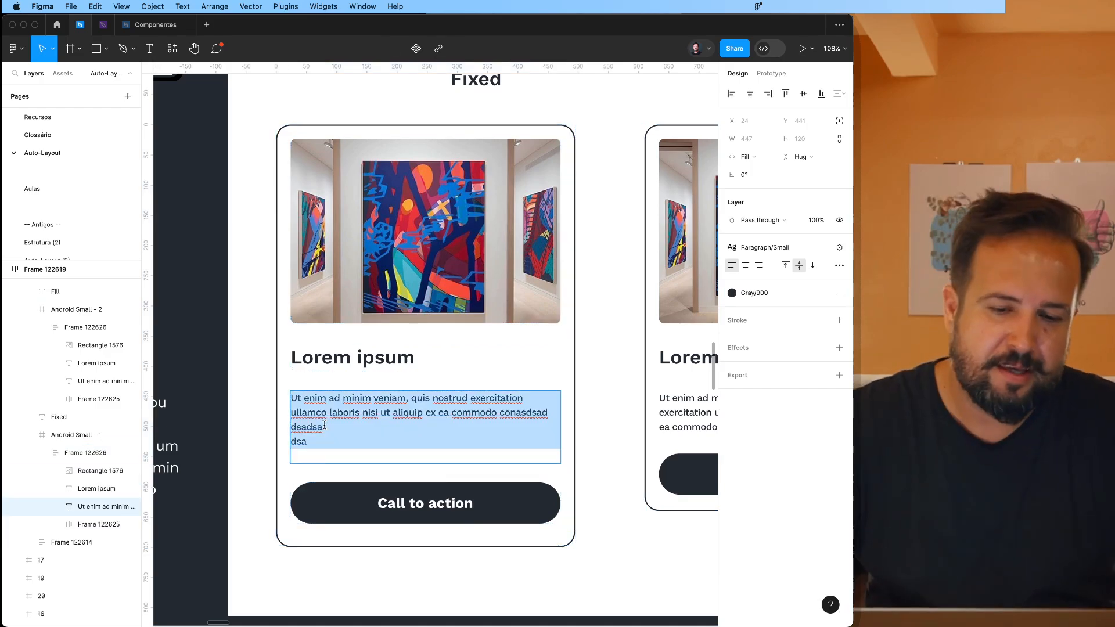
pyautogui.click(325, 426)
pyautogui.hotkey('shift', 'Down')
pyautogui.hotkey('shift', 'Down')
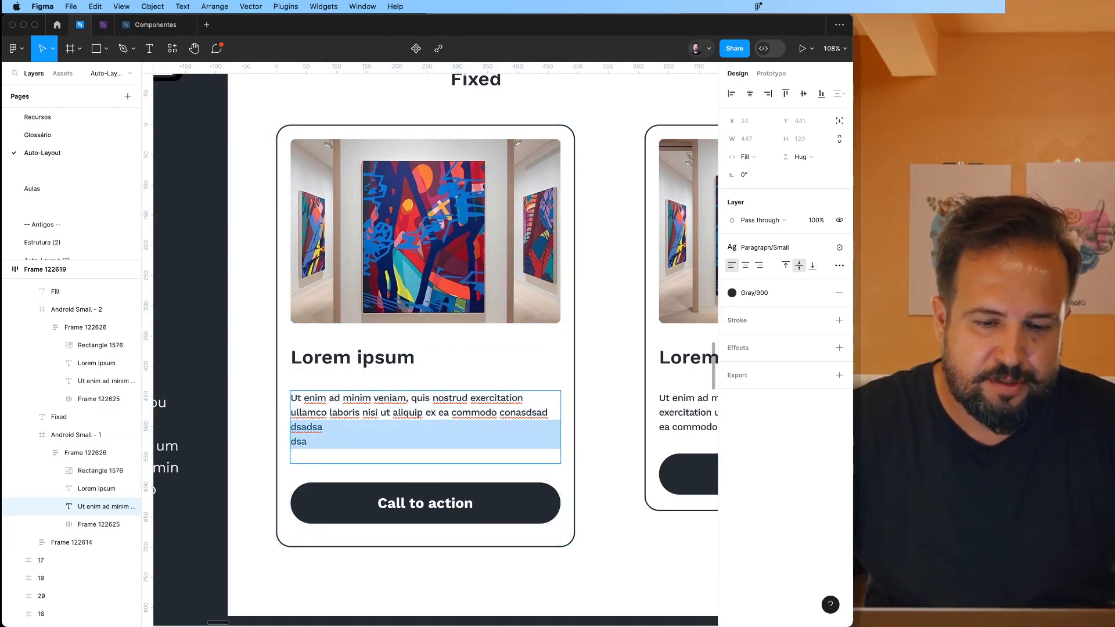
pyautogui.press('BackSpace')
pyautogui.press('BackSpace')
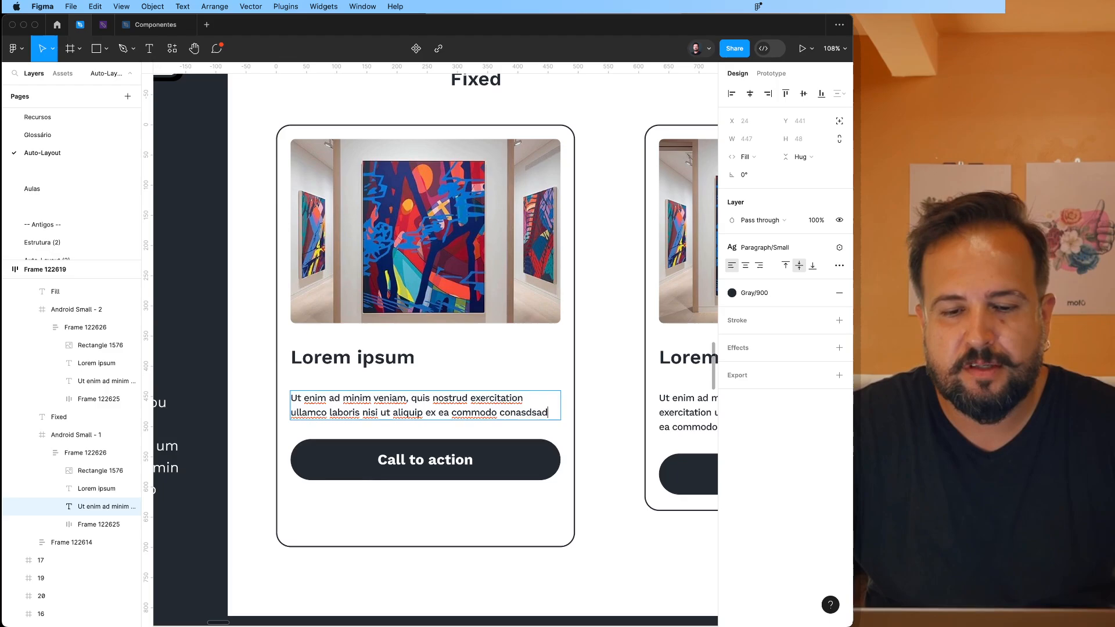
# Step: Wrap the Fixed card's Lorem ipsum heading and paragraph in their own auto layout frame with a vertical gap of 8
pyautogui.click(349, 363)
pyautogui.tripleClick(375, 409)
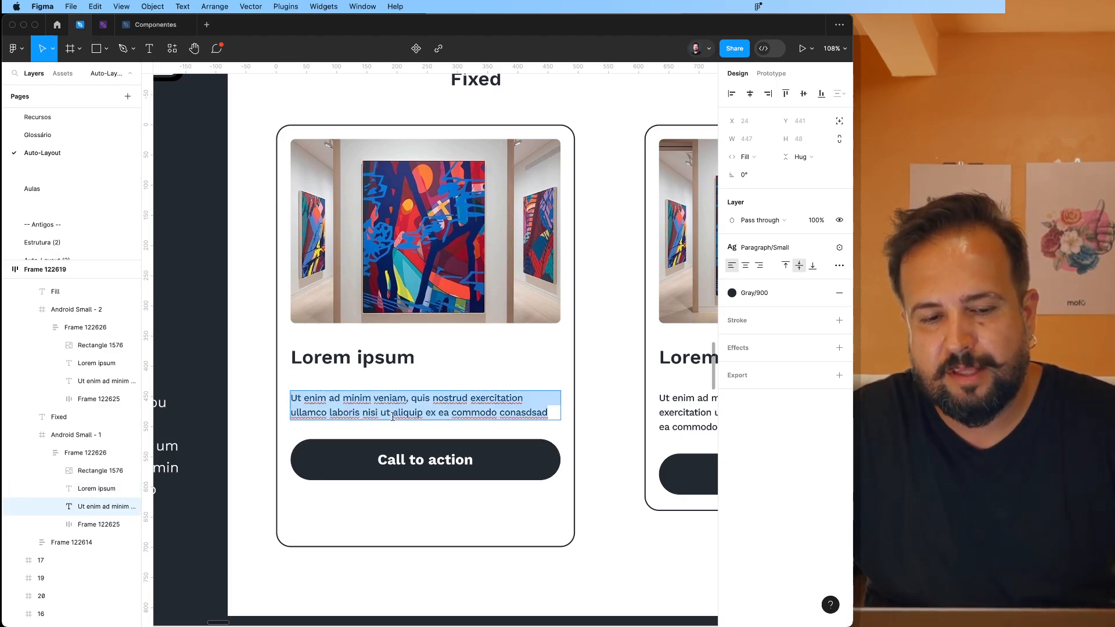
pyautogui.click(364, 362)
pyautogui.tripleClick(417, 409)
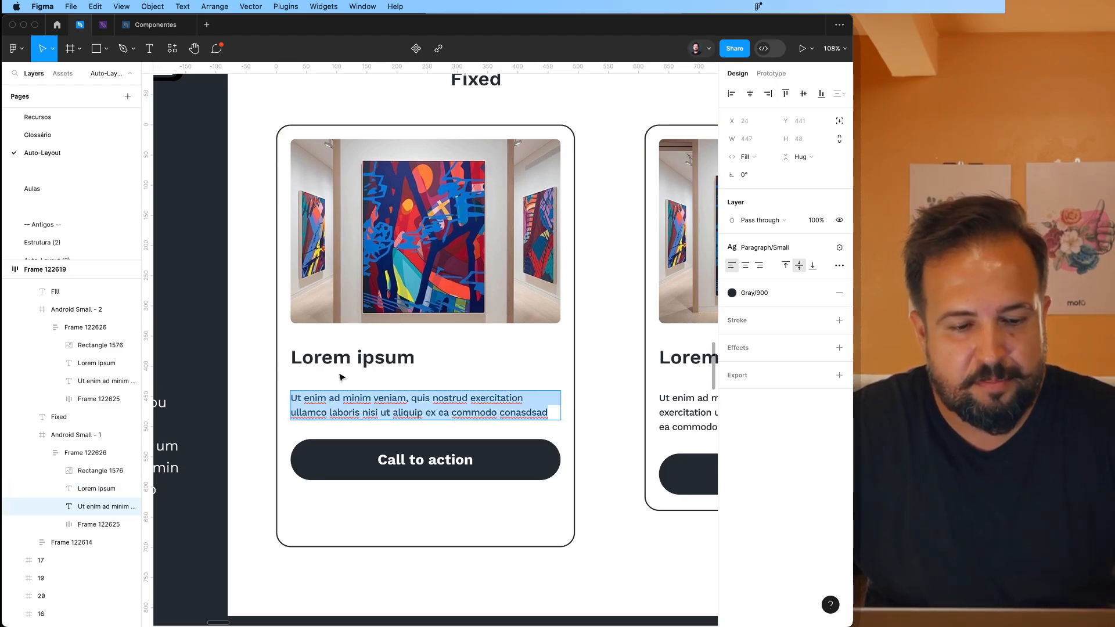
pyautogui.click(323, 363)
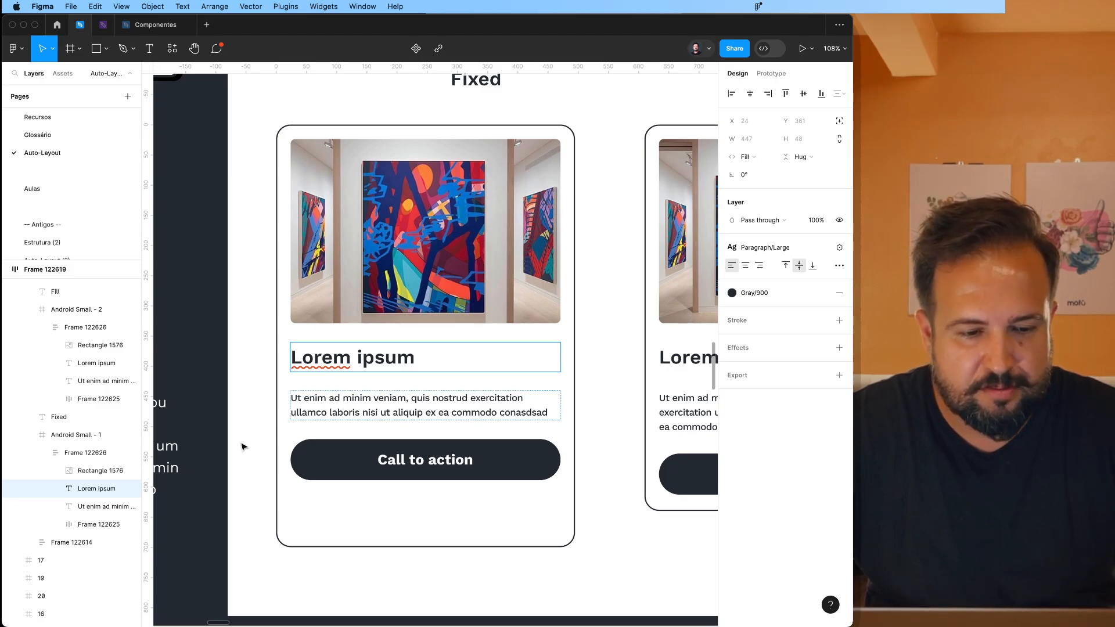
pyautogui.keyDown('shift'); pyautogui.click(102, 509); pyautogui.keyUp('shift')
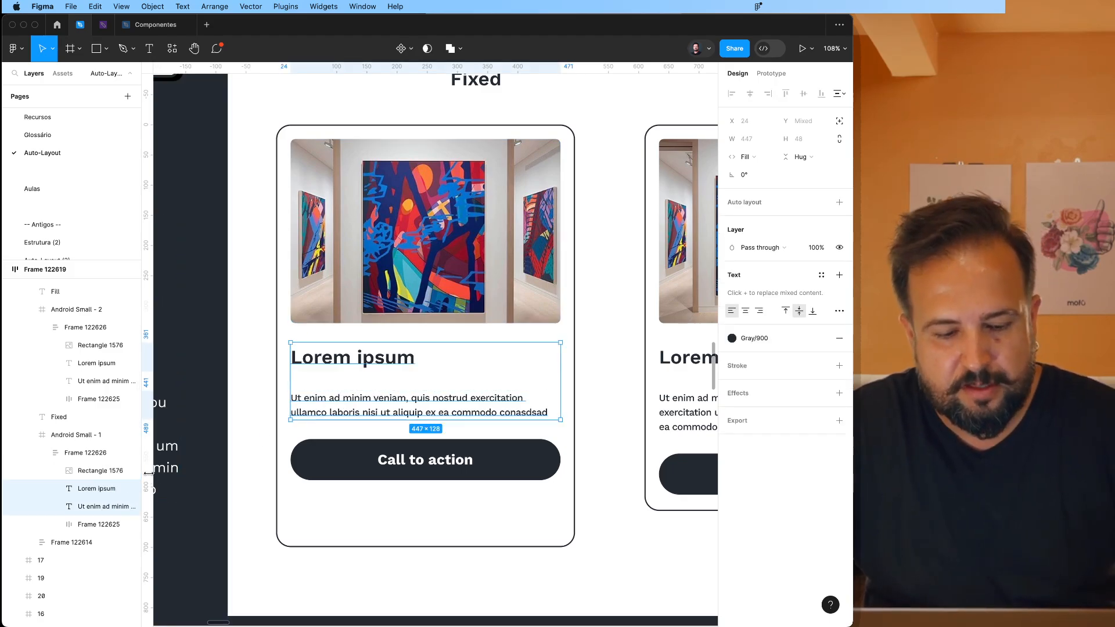
pyautogui.click(840, 202)
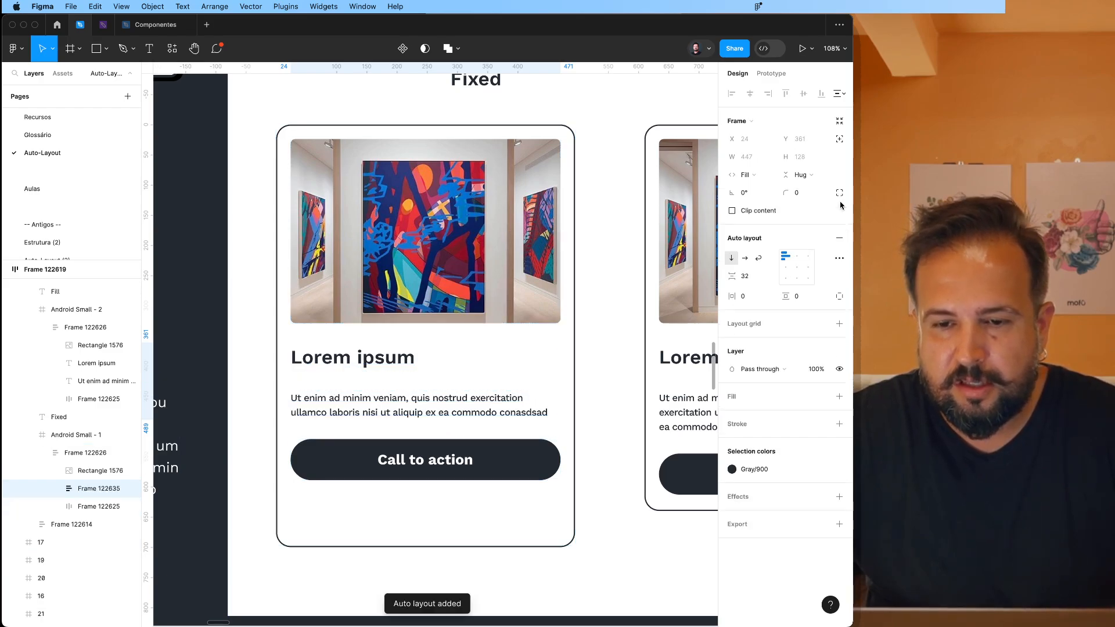
pyautogui.click(759, 276)
pyautogui.write('8')
pyautogui.press('Return')
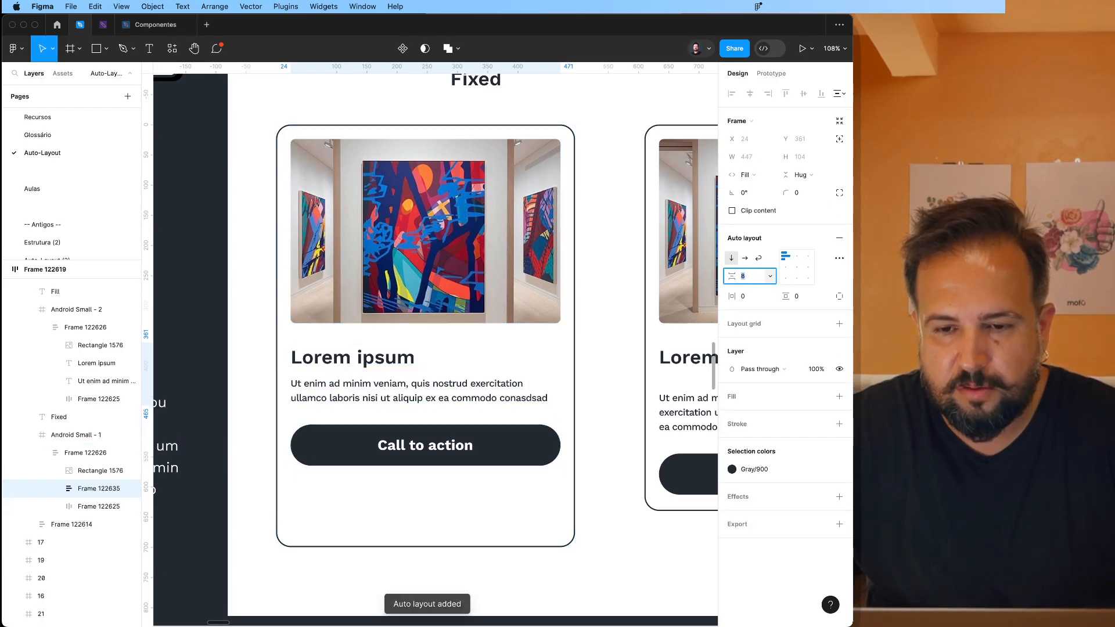
# Step: Widen the Fixed card's outer frame to about 521 px
pyautogui.click(581, 453)
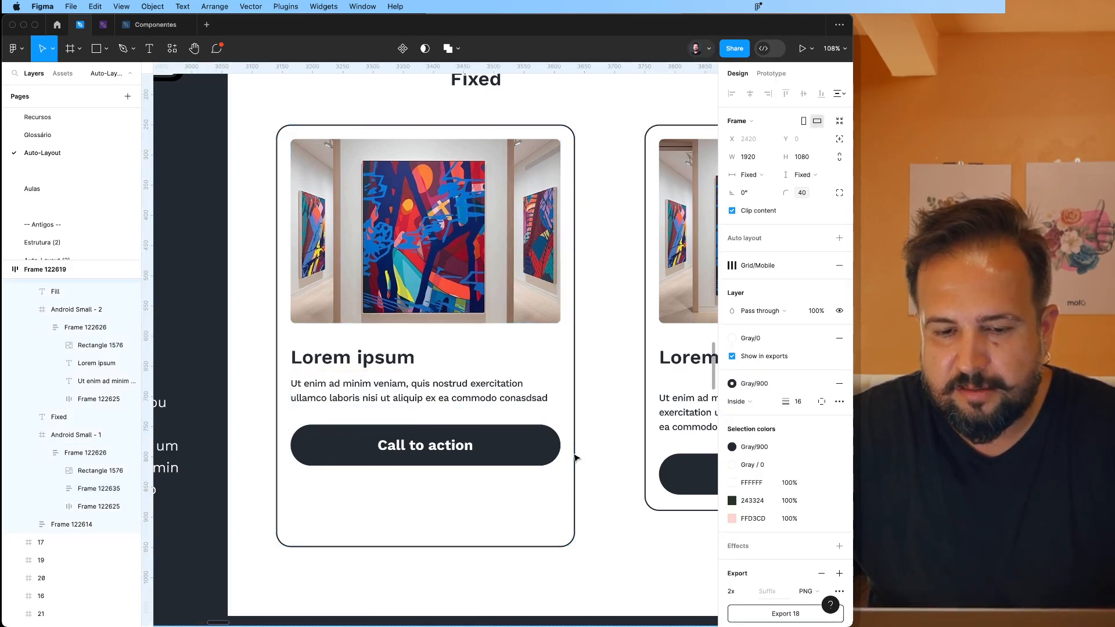
pyautogui.click(539, 448)
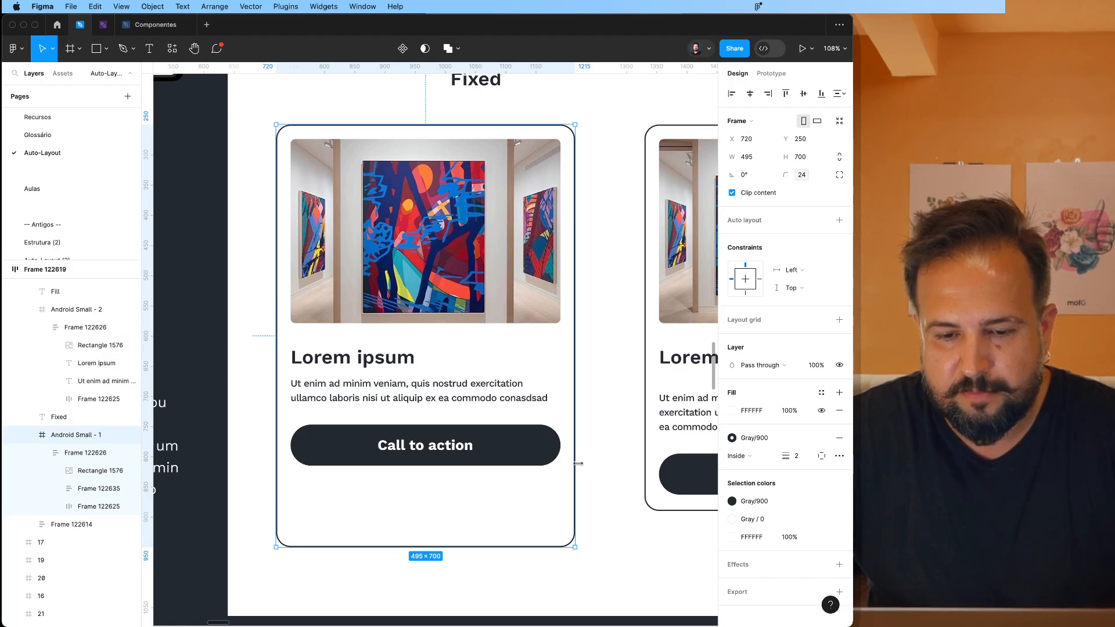
pyautogui.moveTo(528, 469); pyautogui.dragTo(591, 464)
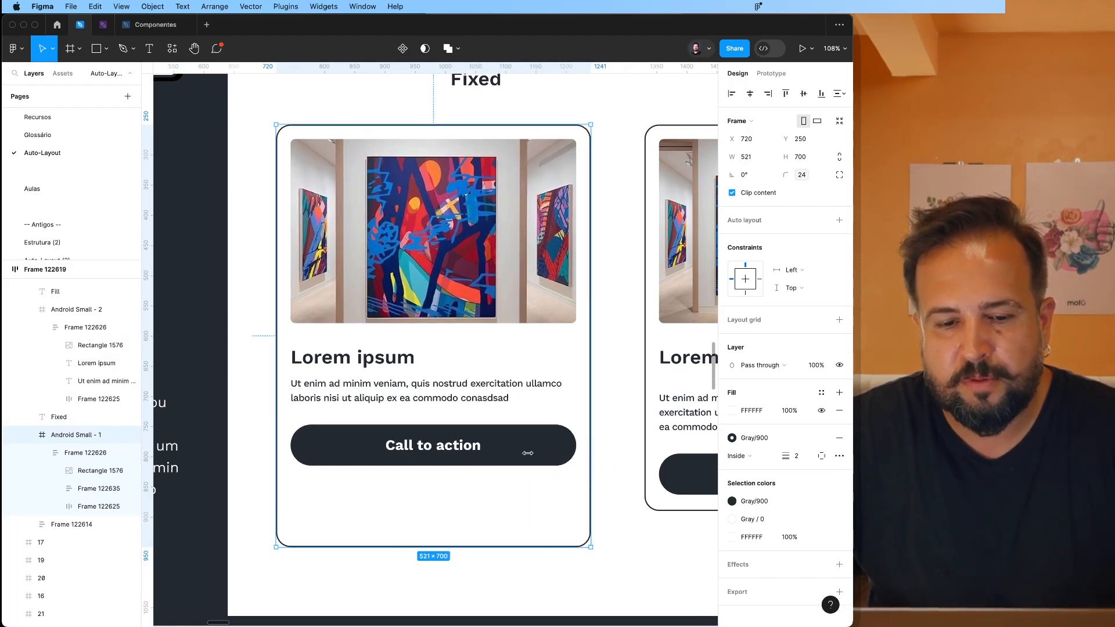
# Step: Duplicate the Fixed card's Call to action button and swap the copy's fill for a Gray/900 outline
pyautogui.click(530, 458)
pyautogui.click(530, 458)
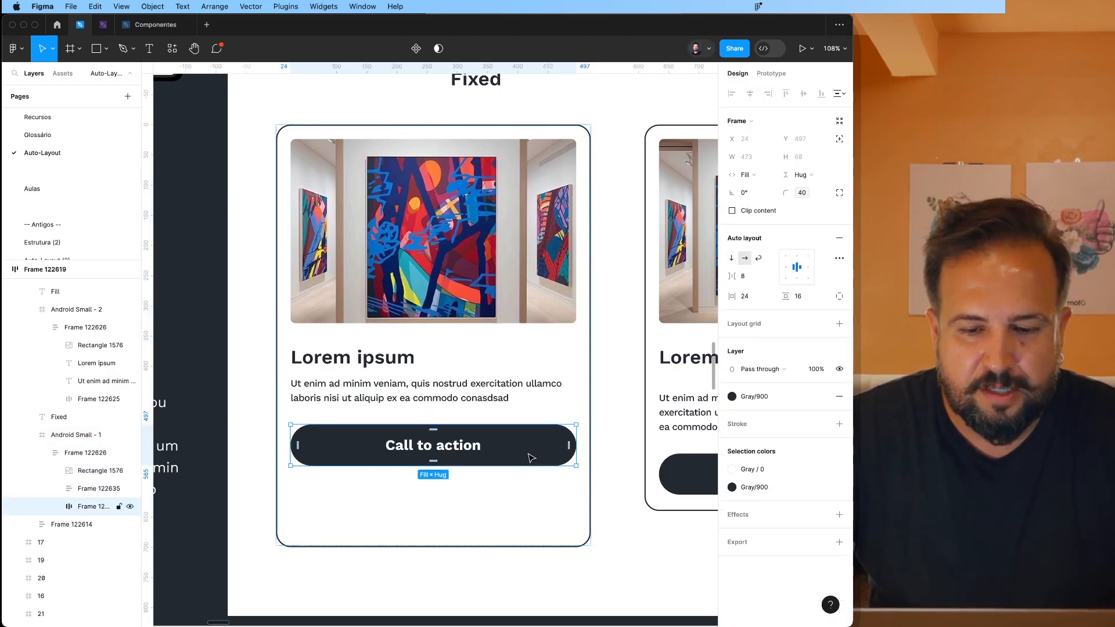
pyautogui.press('super+d')
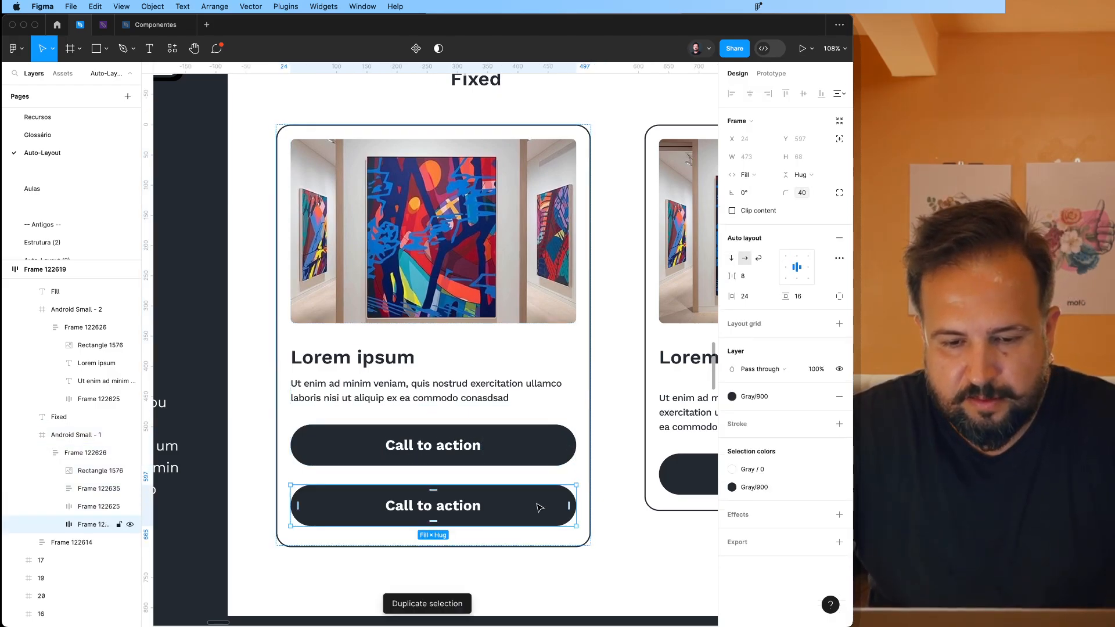
pyautogui.hotkey('shift', 'x')
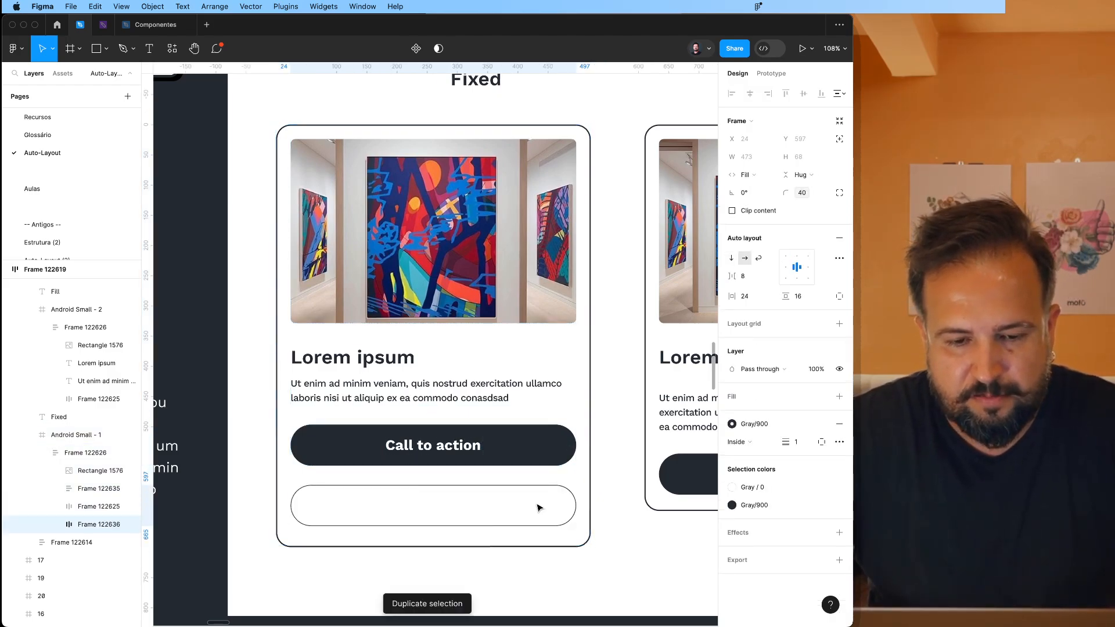
# Step: Recolor the outlined button's label to the dark 242933 sampled from the filled button
pyautogui.doubleClick(459, 509)
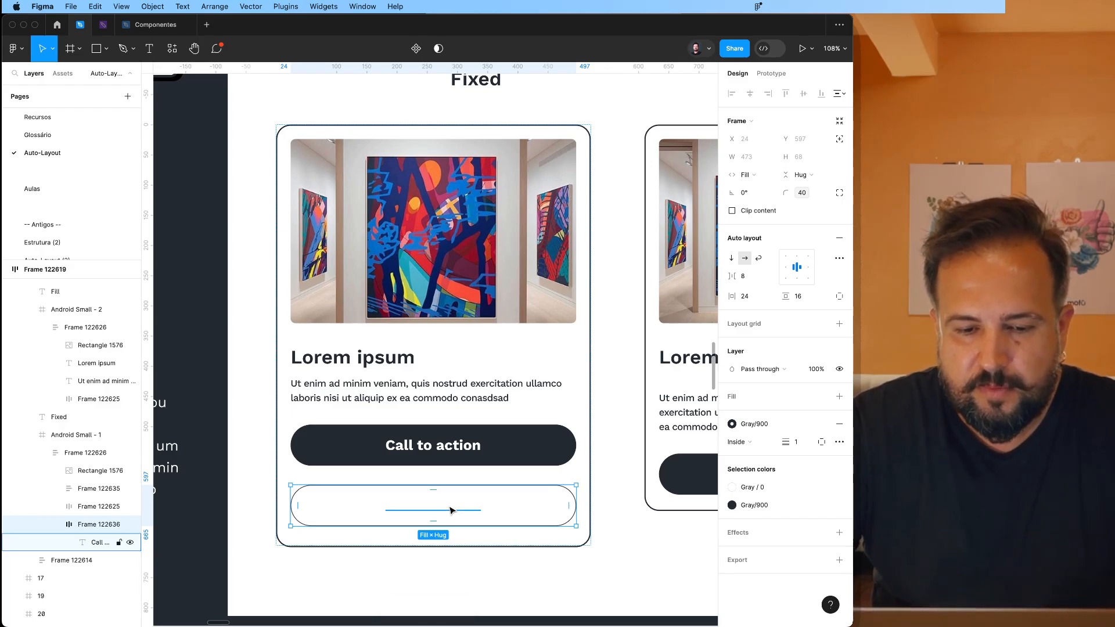
pyautogui.click(509, 453)
pyautogui.press('Escape')
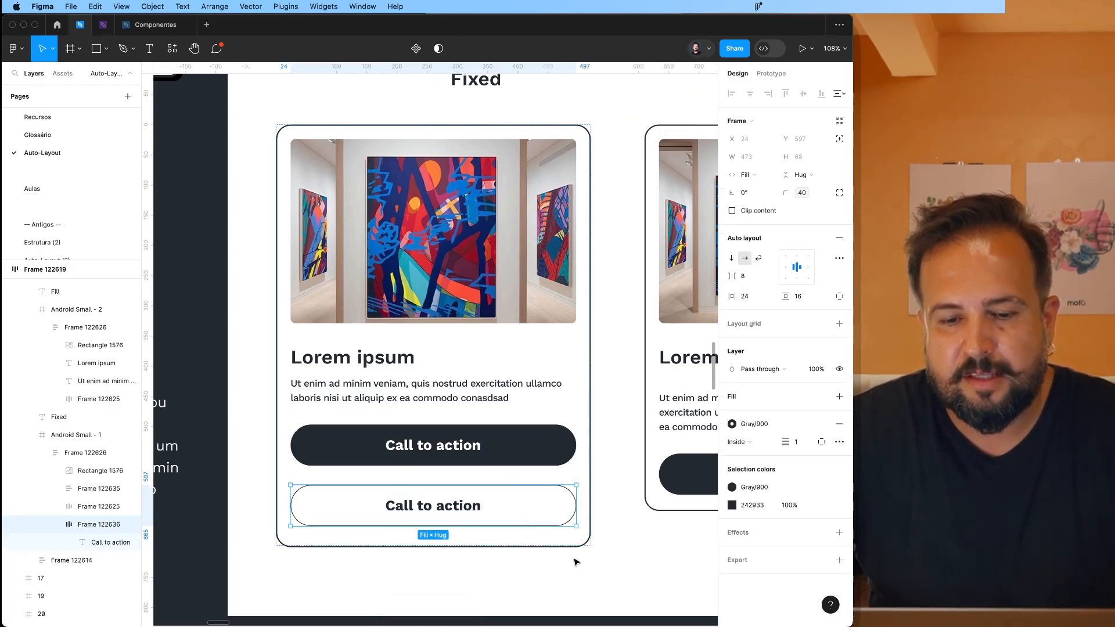
pyautogui.press('Escape')
pyautogui.press('Escape')
pyautogui.press('Escape')
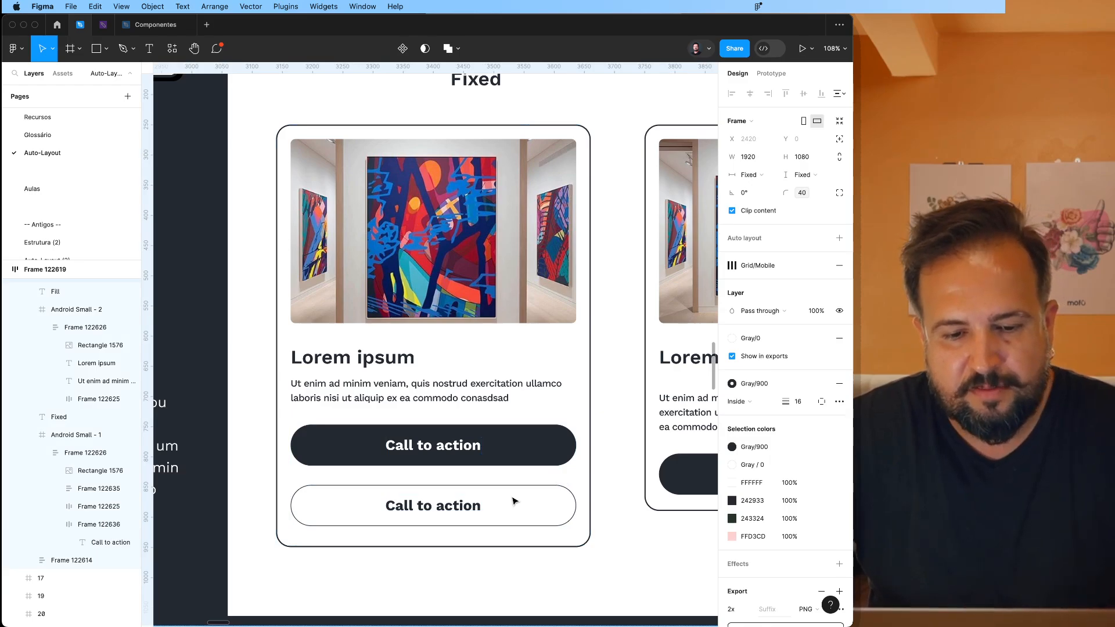
# Step: Wrap the Fixed card's two Call to action buttons in an auto layout frame with a vertical gap of 16
pyautogui.click(513, 501)
pyautogui.click(513, 501)
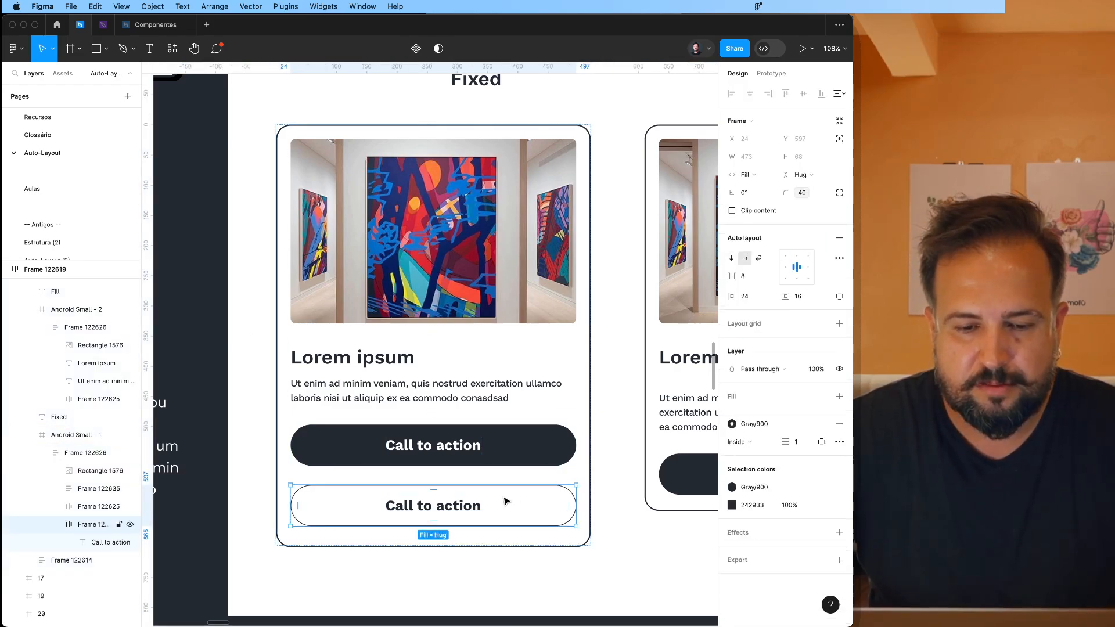
pyautogui.keyDown('shift'); pyautogui.click(451, 456); pyautogui.keyUp('shift')
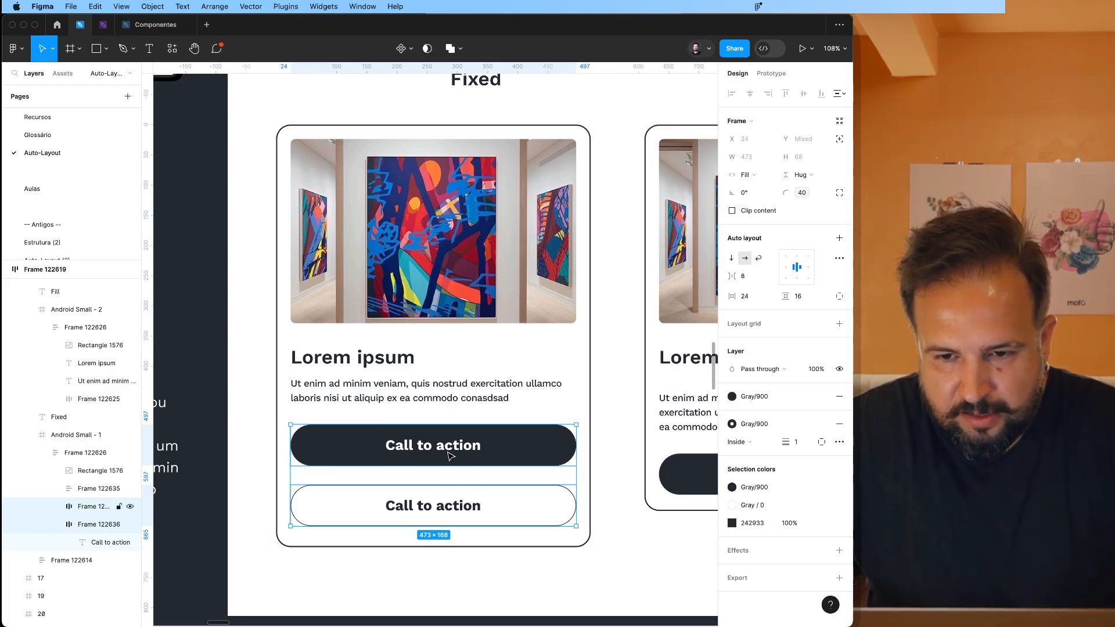
pyautogui.hotkey('shift', 'a')
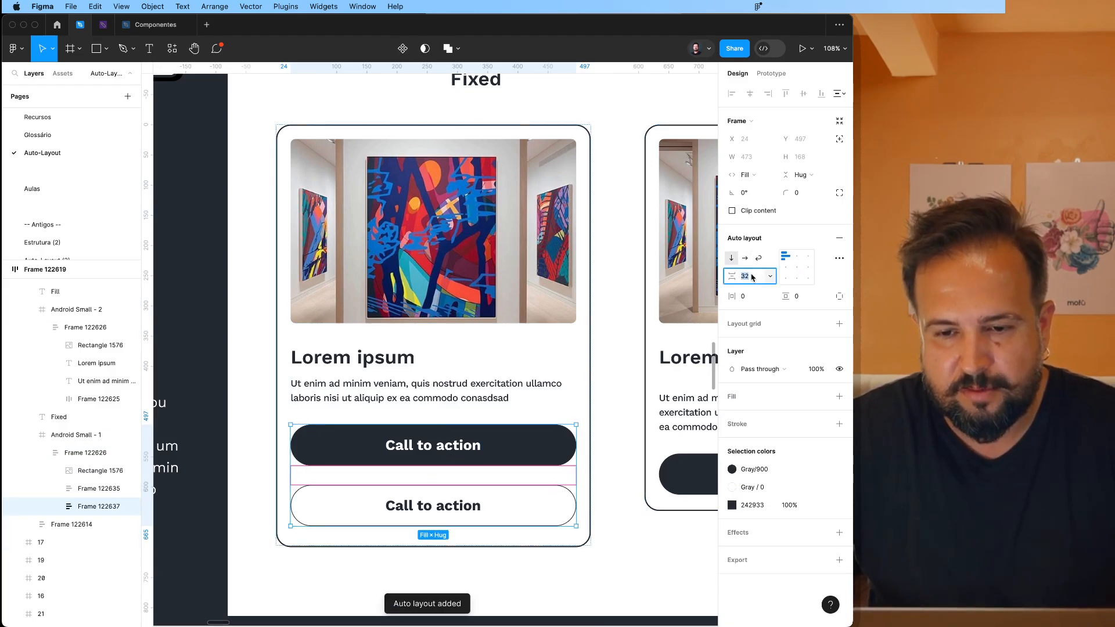
pyautogui.write('16')
pyautogui.press('Return')
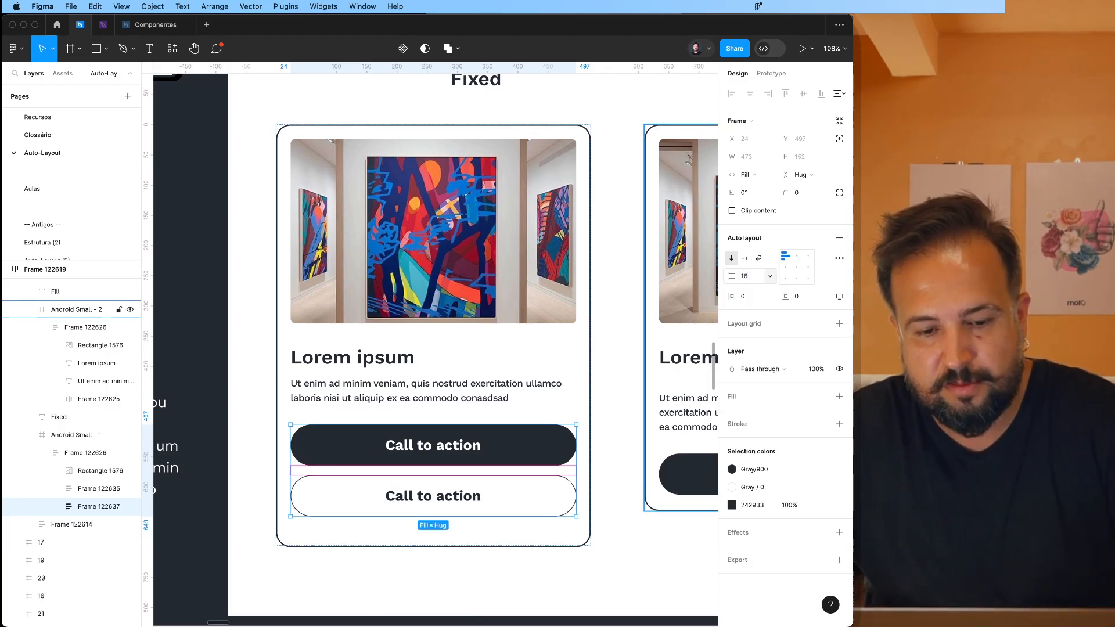
pyautogui.click(632, 529)
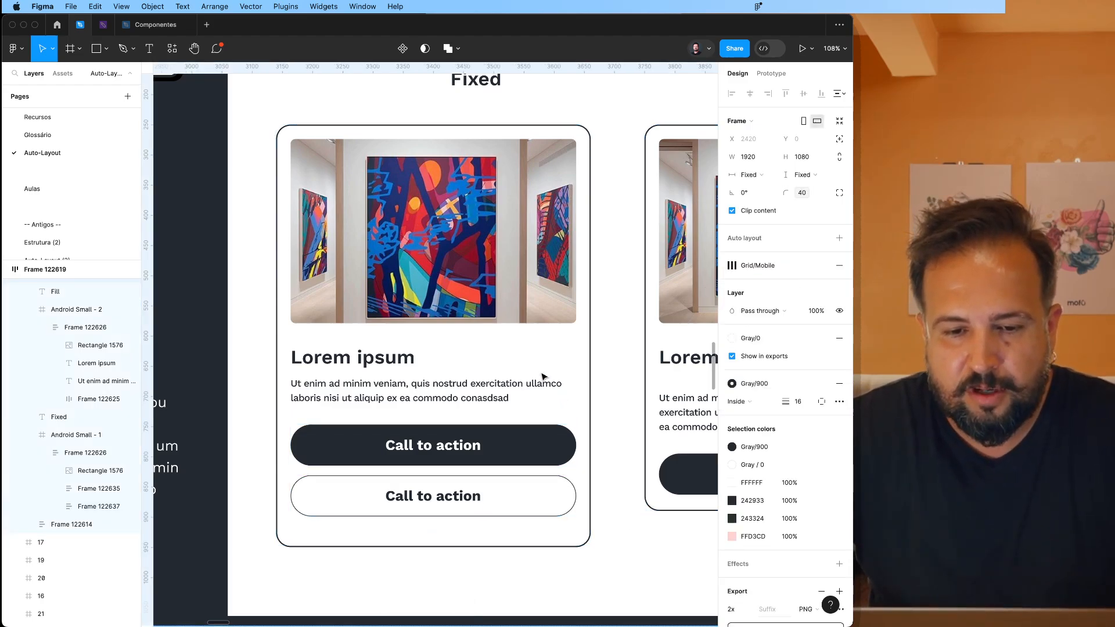
# Step: Set the vertical gap of the Fixed card's inner auto layout frame to 48, and reduce it to 40
pyautogui.click(515, 381)
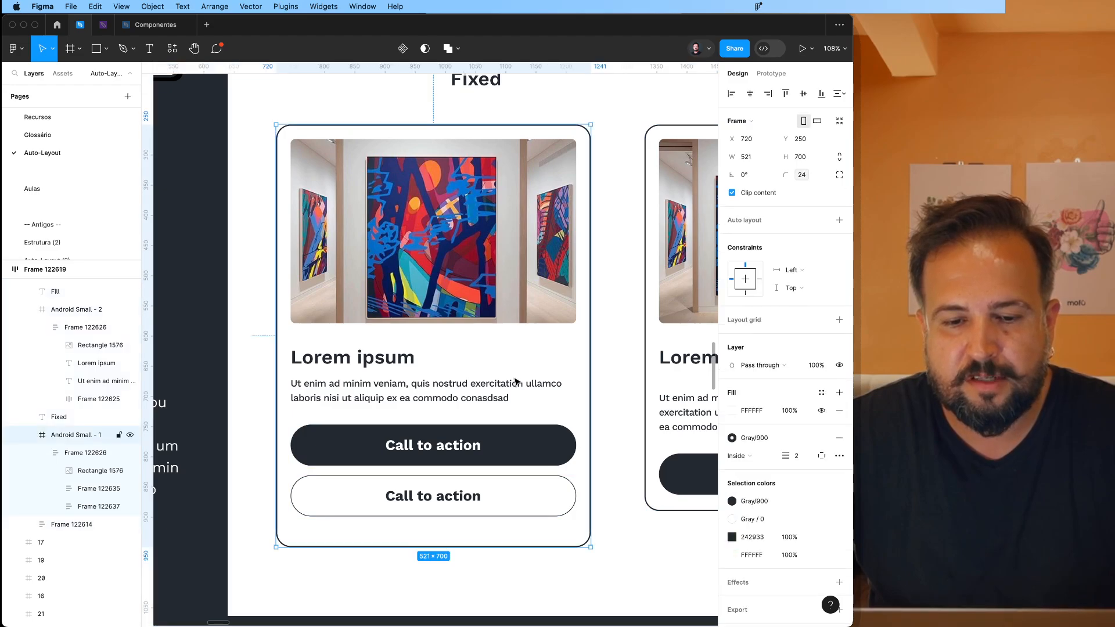
pyautogui.click(529, 385)
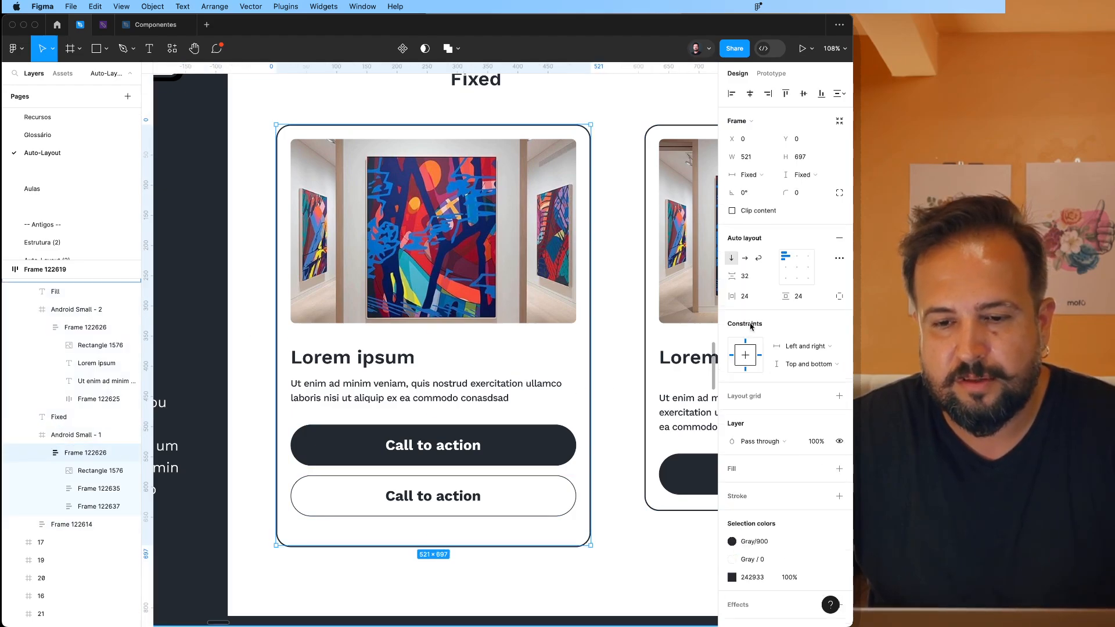
pyautogui.write('48')
pyautogui.press('Return')
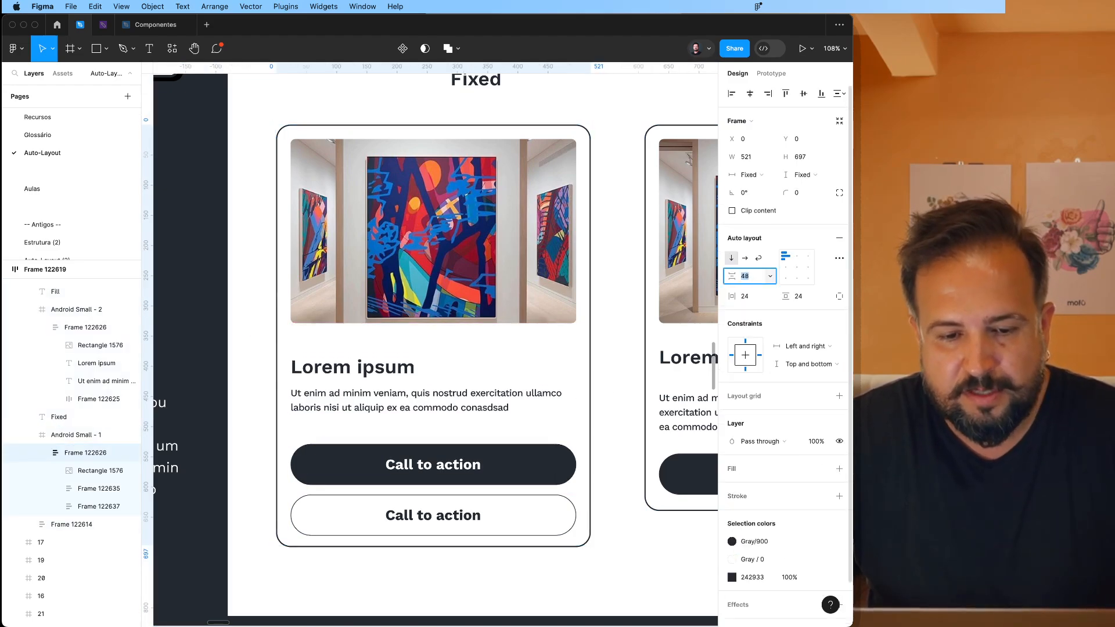
pyautogui.press('Down')
pyautogui.press('Down')
pyautogui.press('Down')
pyautogui.press('Down')
pyautogui.press('Down')
pyautogui.press('Down')
pyautogui.press('Down')
pyautogui.press('Down')
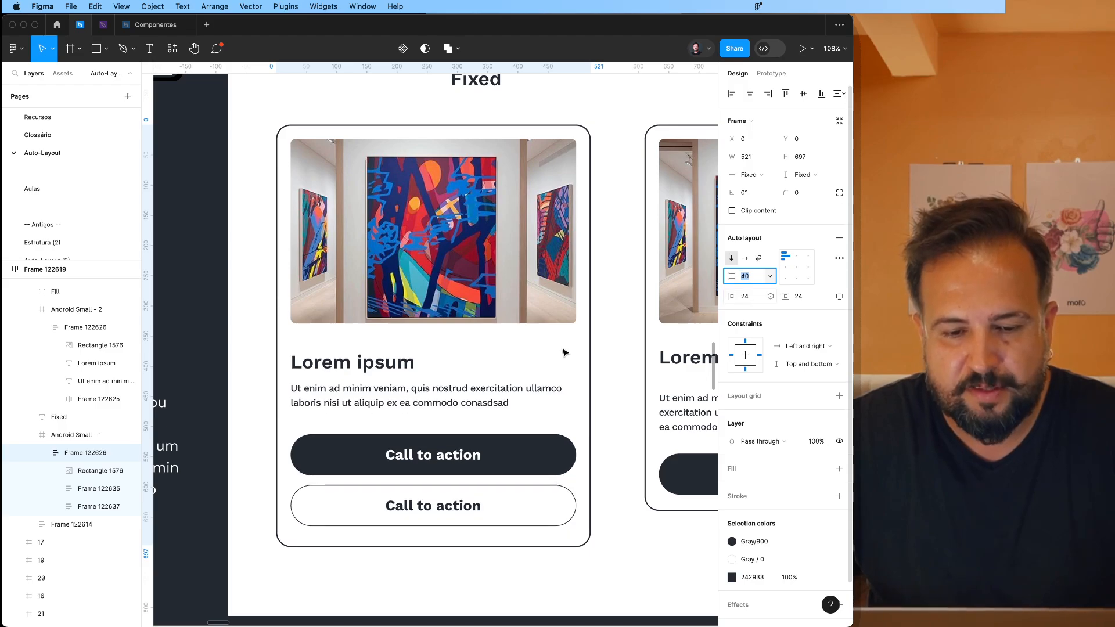
# Step: Switch the buttons' auto layout frame to horizontal and move the outlined button ahead of the filled one
pyautogui.click(559, 468)
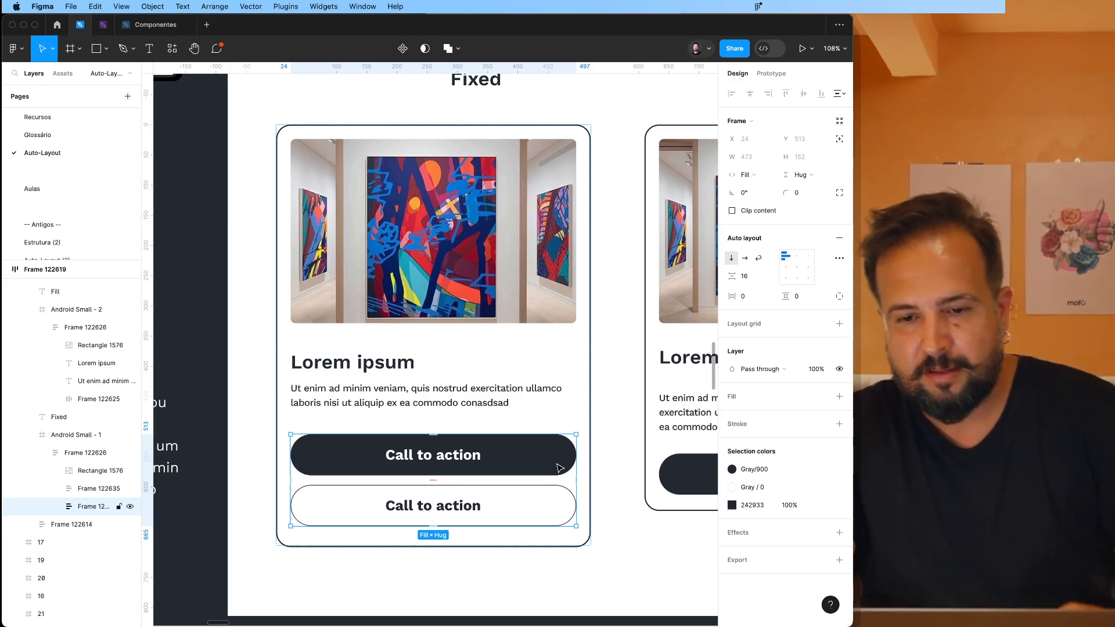
pyautogui.click(745, 259)
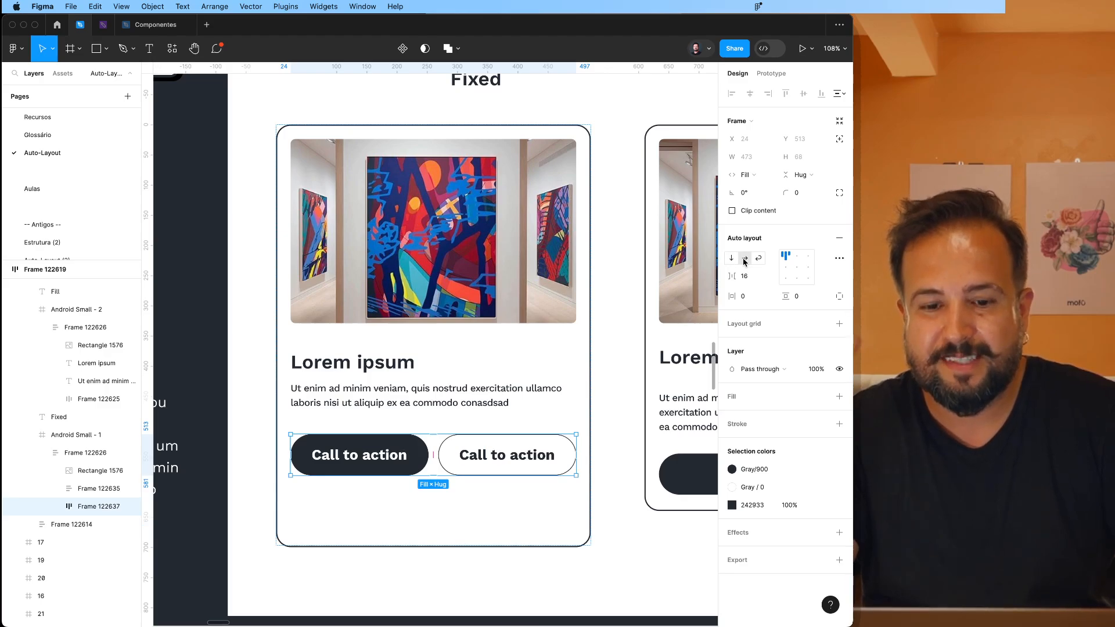
pyautogui.click(562, 459)
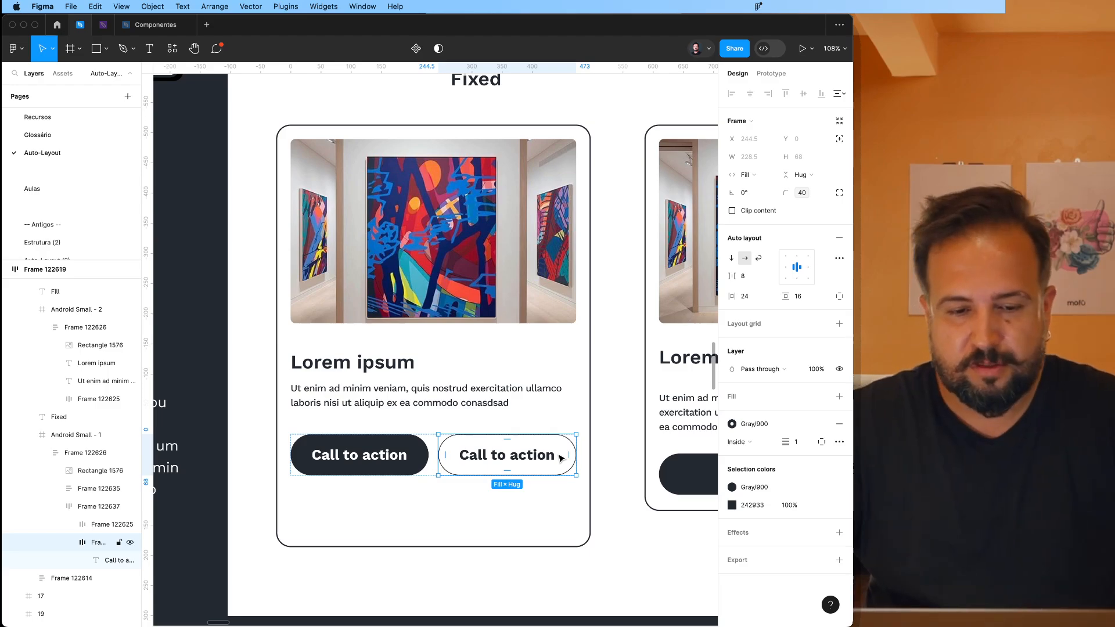
pyautogui.press('Left')
pyautogui.press('Right')
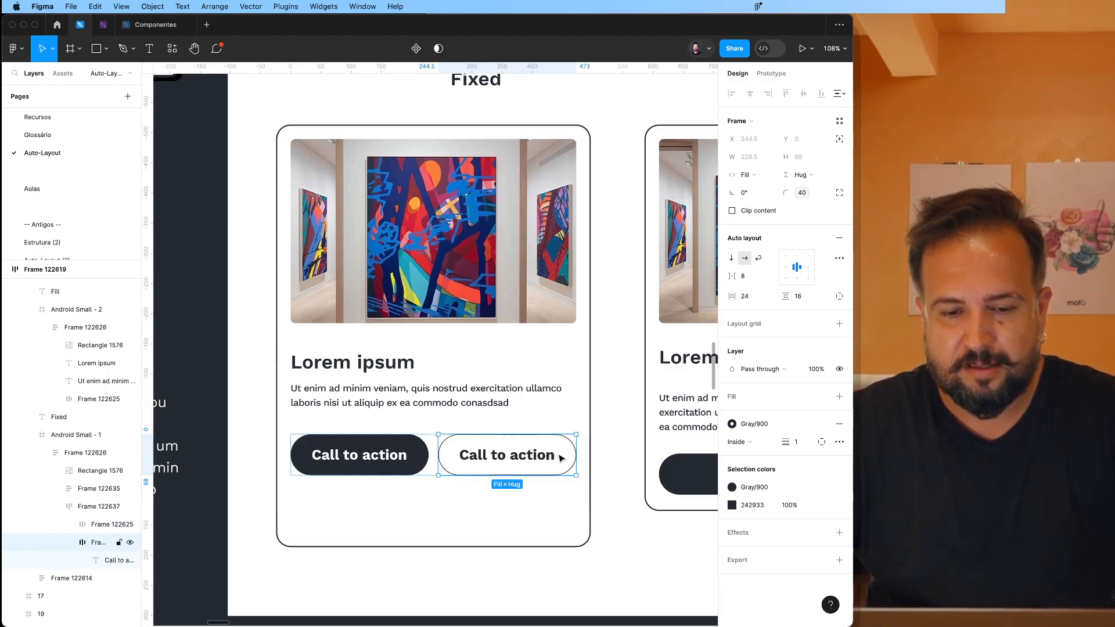
pyautogui.press('Left')
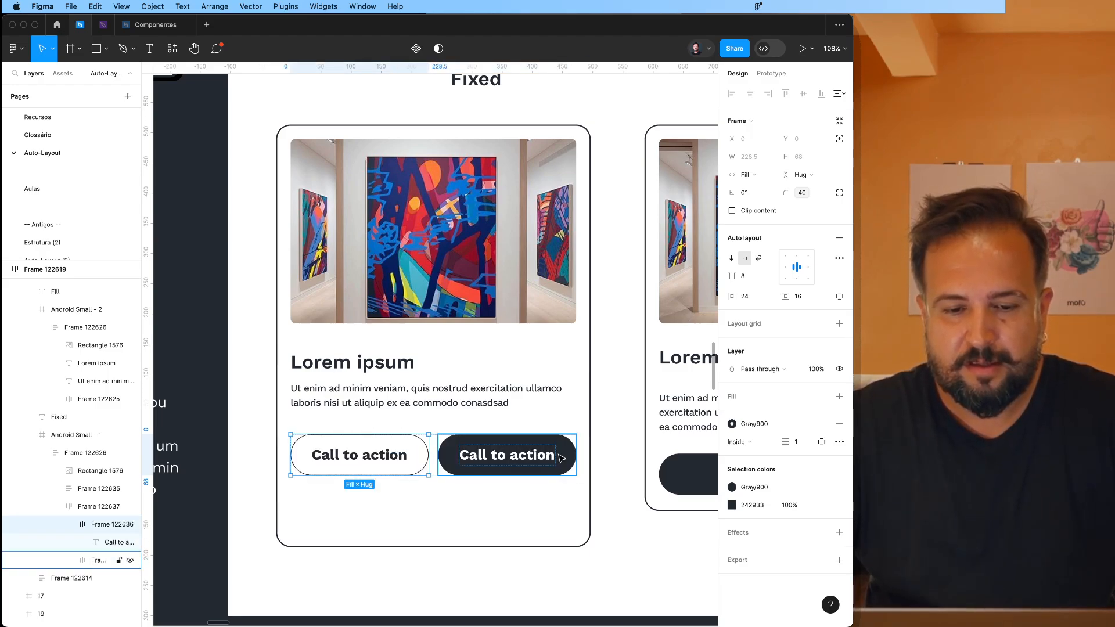
# Step: Move the Fixed card's image below the button row within the auto layout stack
pyautogui.click(522, 408)
pyautogui.click(431, 266)
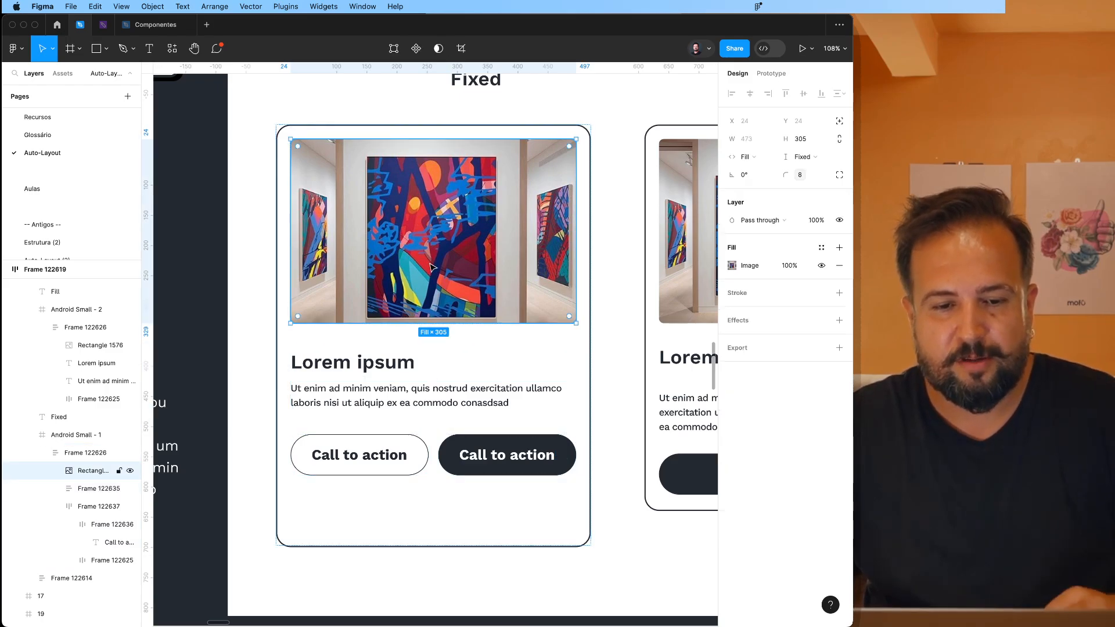
pyautogui.press('Down')
pyautogui.press('Down')
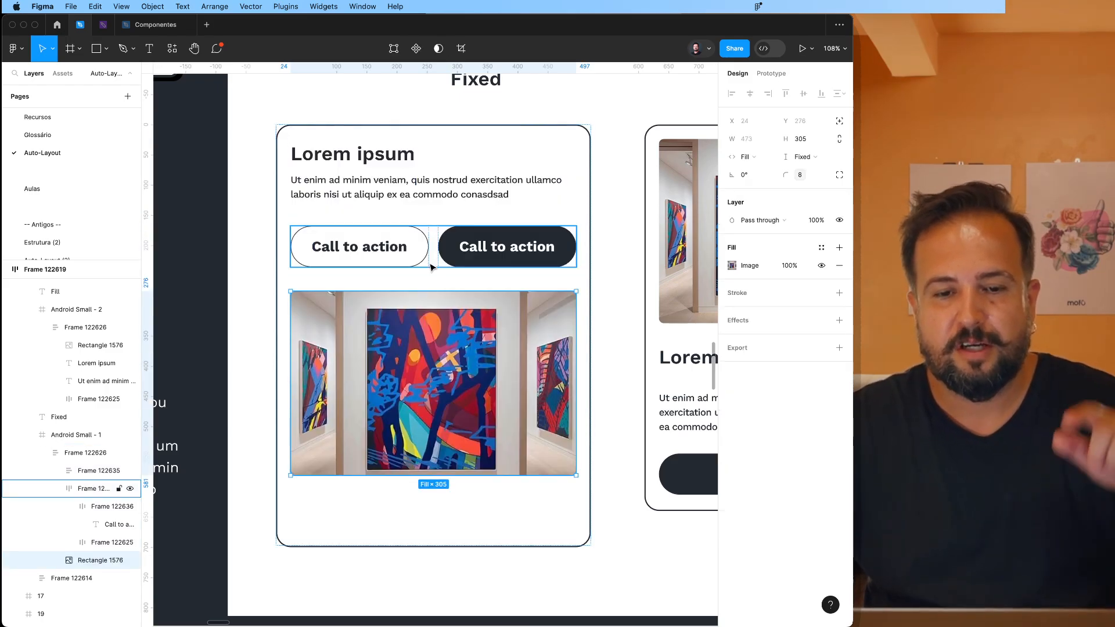
# Step: Move the Fixed card's image repeatedly between the two ends of the auto layout stack, ending above the heading
pyautogui.press('Up')
pyautogui.press('Up')
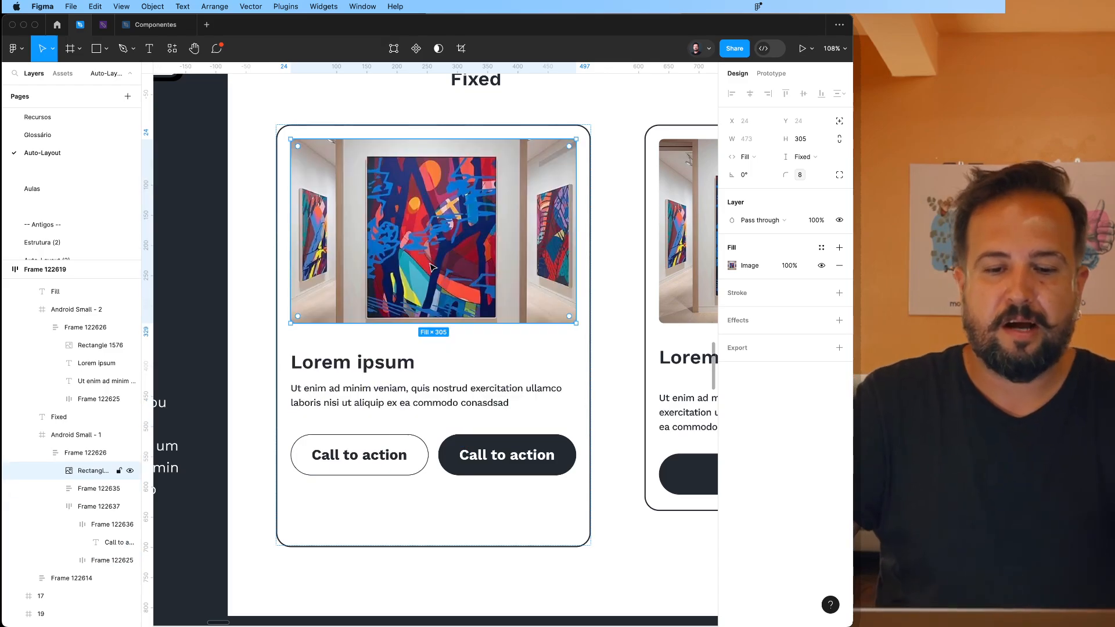
pyautogui.press('Down')
pyautogui.press('Down')
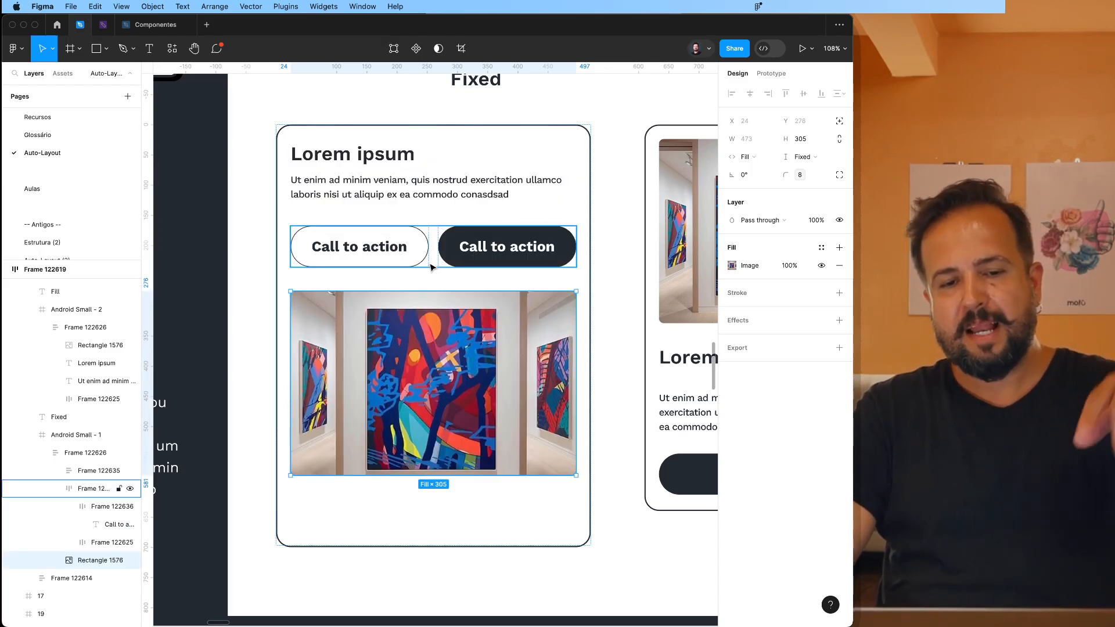
pyautogui.press('Up')
pyautogui.press('Up')
pyautogui.click(346, 365)
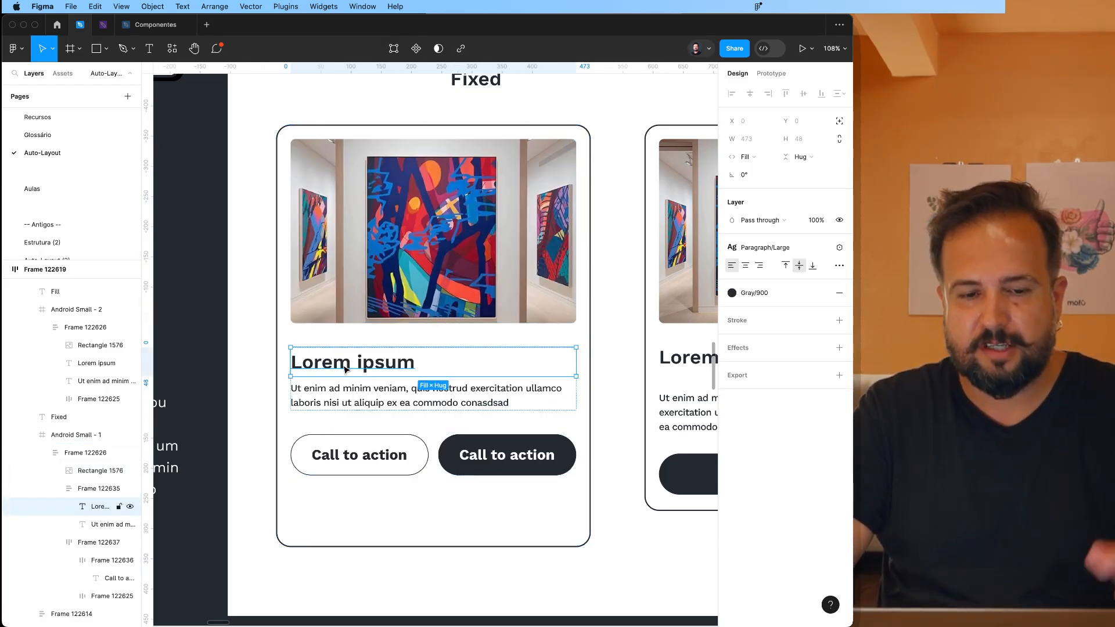
pyautogui.press('Down')
pyautogui.press('Up')
# Step: Move the two-button row out of the Fixed card into the Fill card, between its image and heading
pyautogui.click(413, 518)
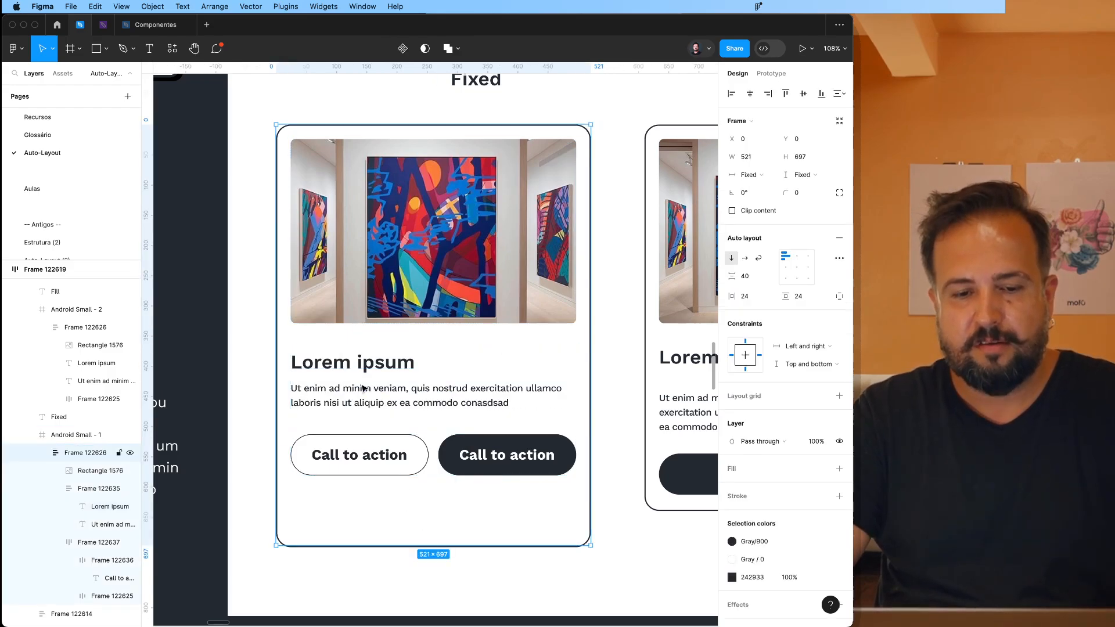
pyautogui.click(358, 376)
pyautogui.scroll(-3, 358, 375)
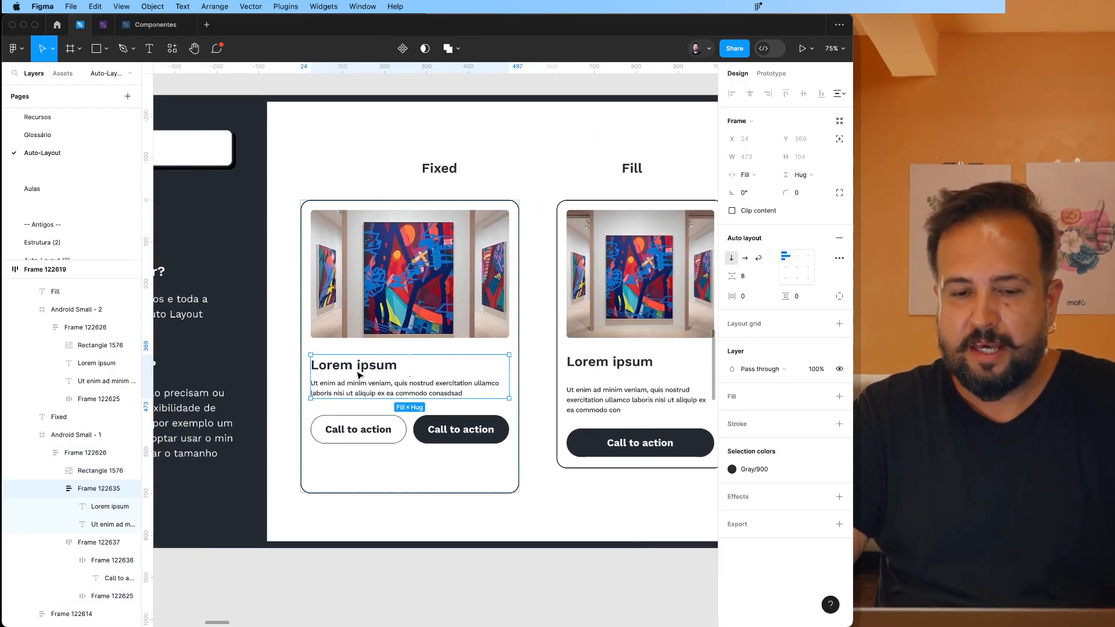
pyautogui.click(377, 429)
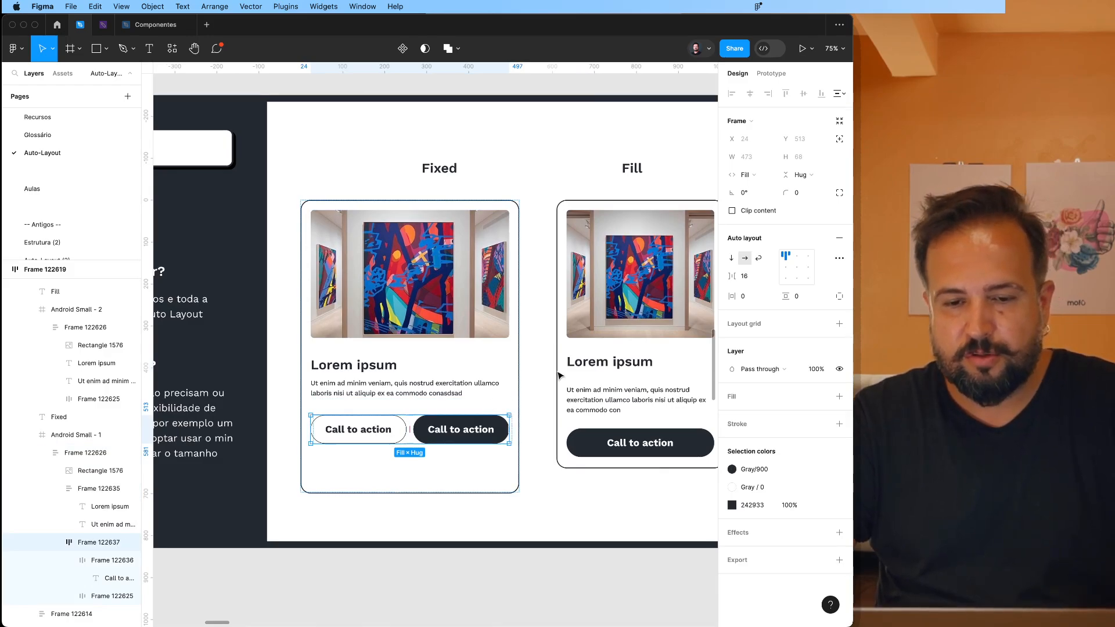
pyautogui.moveTo(377, 432); pyautogui.dragTo(607, 357)
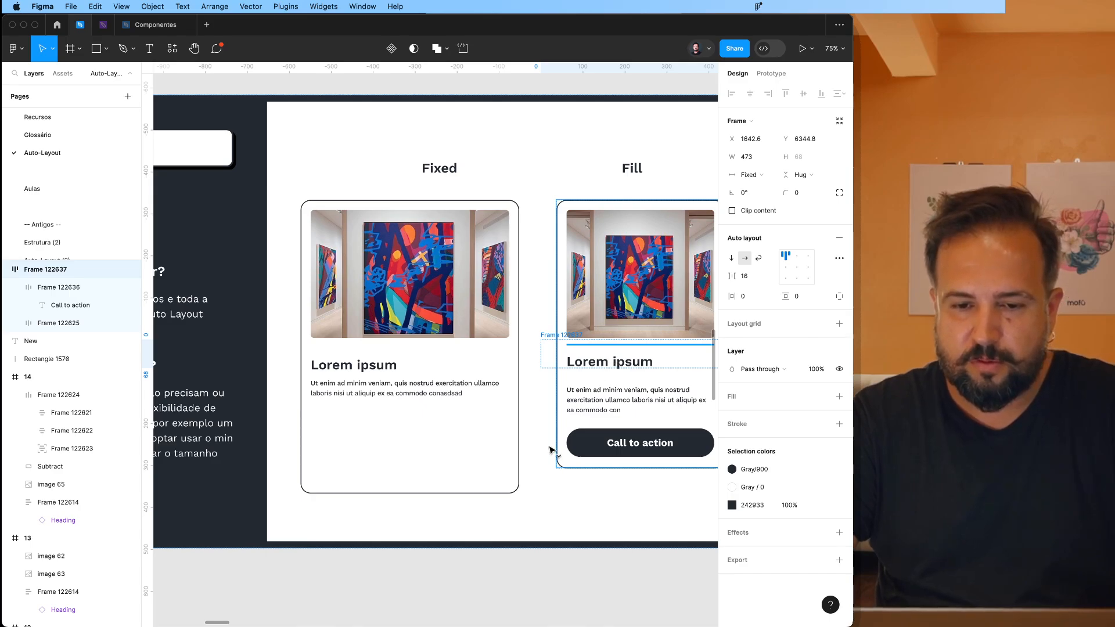
pyautogui.moveTo(552, 450); pyautogui.dragTo(553, 451)
pyautogui.hscroll(4, 553, 451)
pyautogui.scroll(-1, 552, 451)
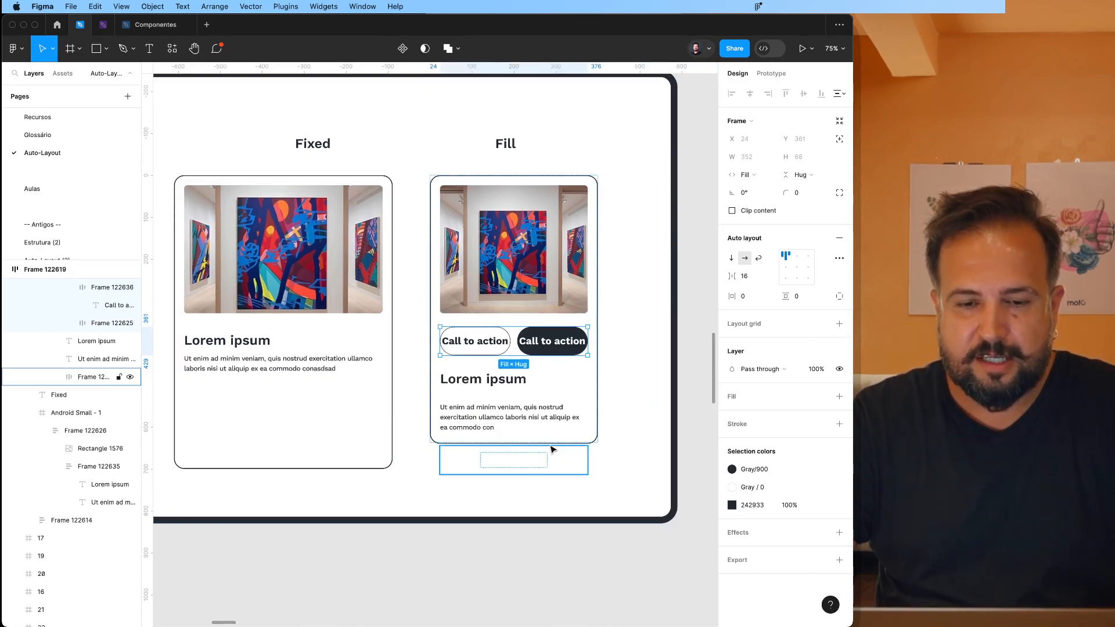
# Step: Shift the button row two places down in the Fill card's stack and back below the image
pyautogui.press('Down')
pyautogui.press('Down')
pyautogui.press('Up')
pyautogui.press('Up')
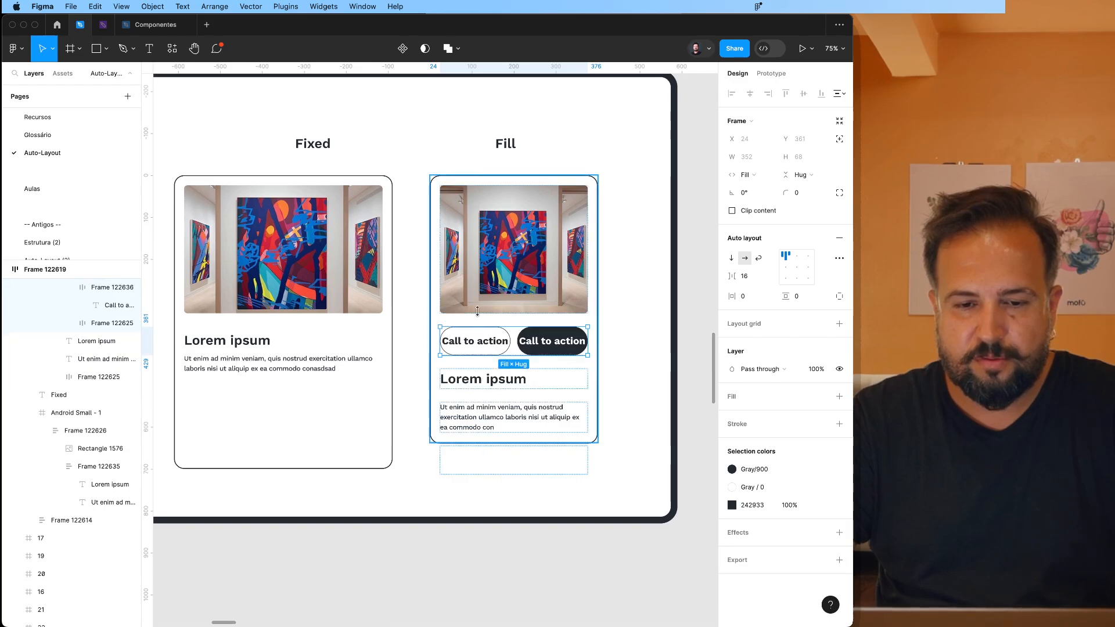
# Step: Try setting the height of the Fill card's inner auto layout frame to Hug contents, and undo it
pyautogui.click(442, 271)
pyautogui.click(429, 269)
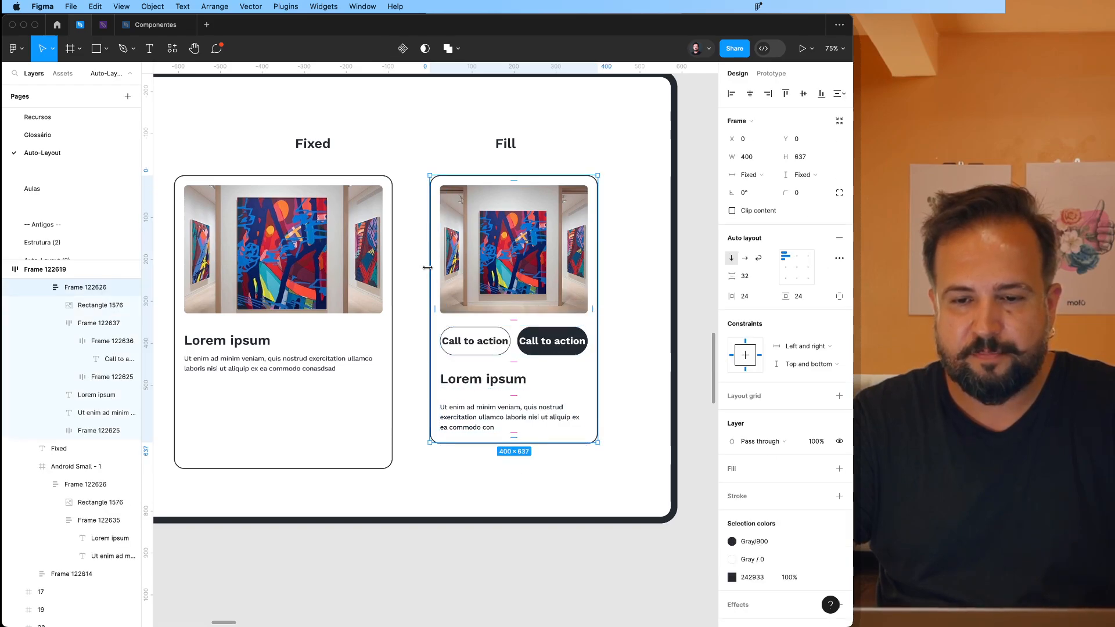
pyautogui.click(801, 175)
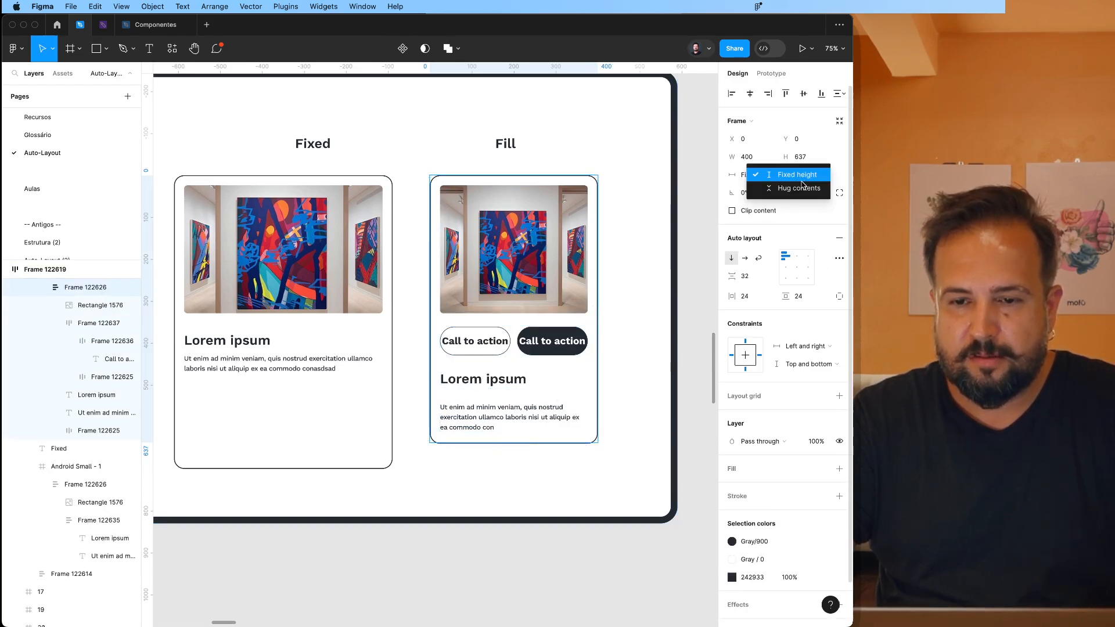
pyautogui.click(802, 188)
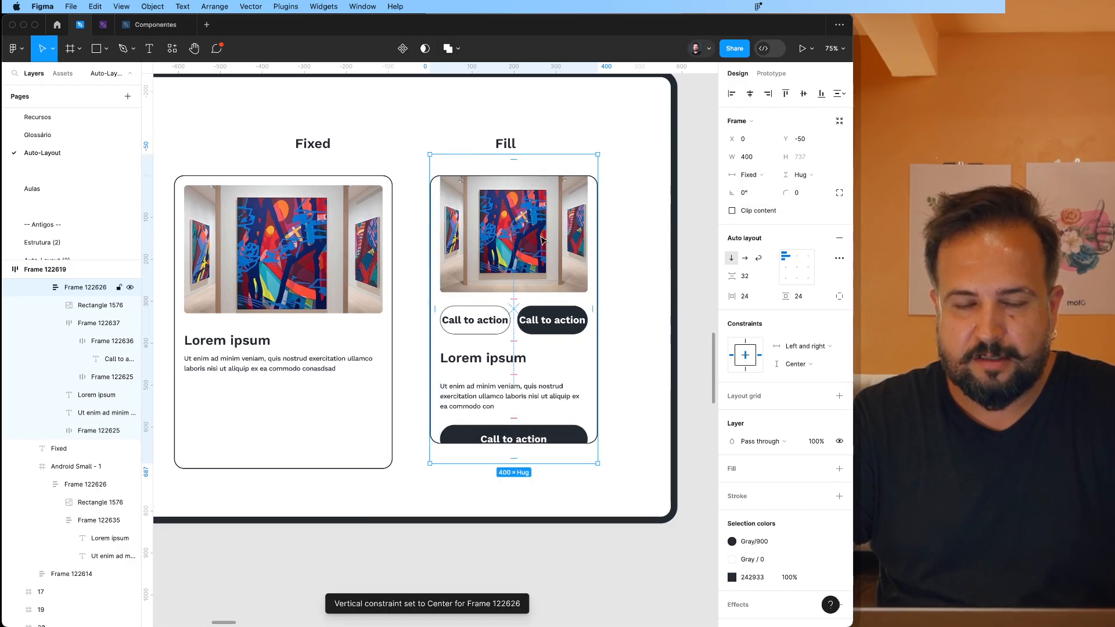
pyautogui.press('super+z')
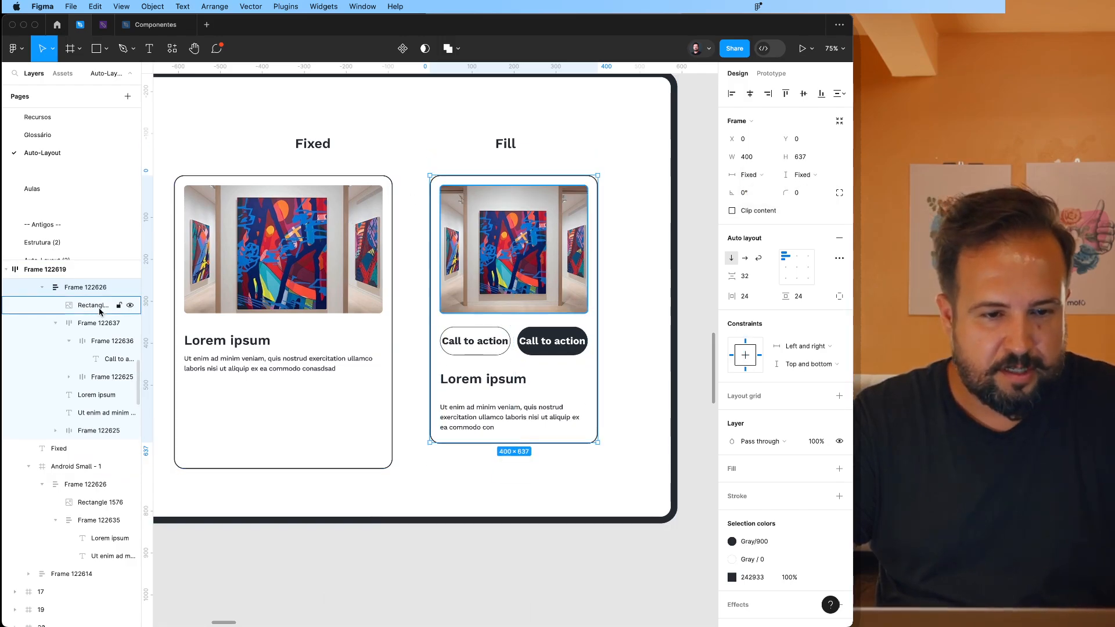
# Step: Ungroup the Android Small - 2 frame and set the freed card frame's height to Hug contents
pyautogui.scroll(1, 98, 319)
pyautogui.click(76, 302)
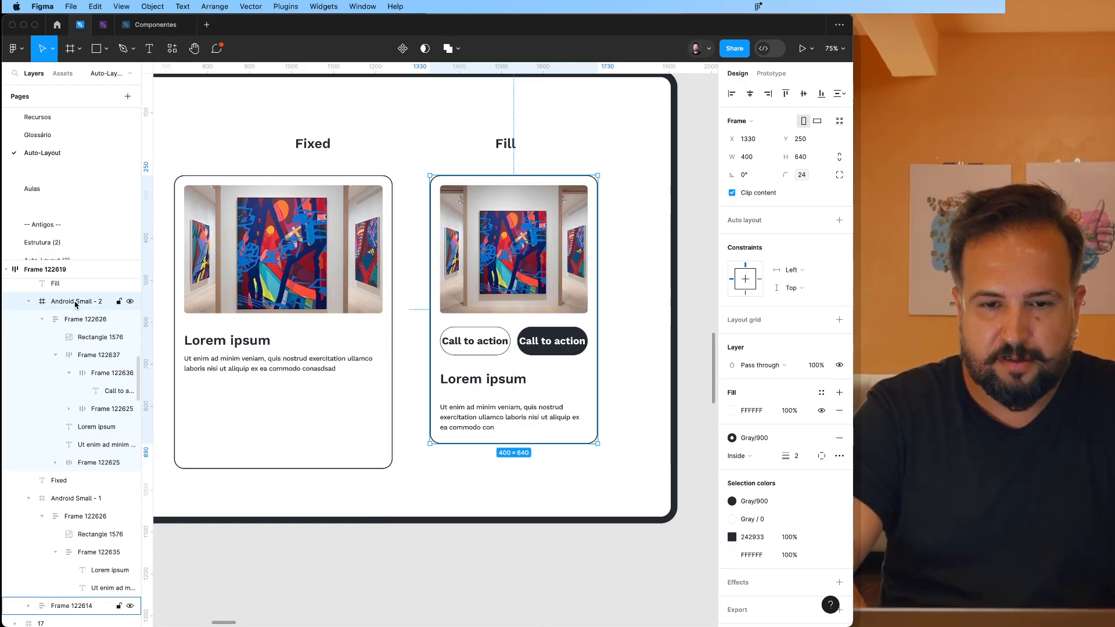
pyautogui.press('shift+super+g')
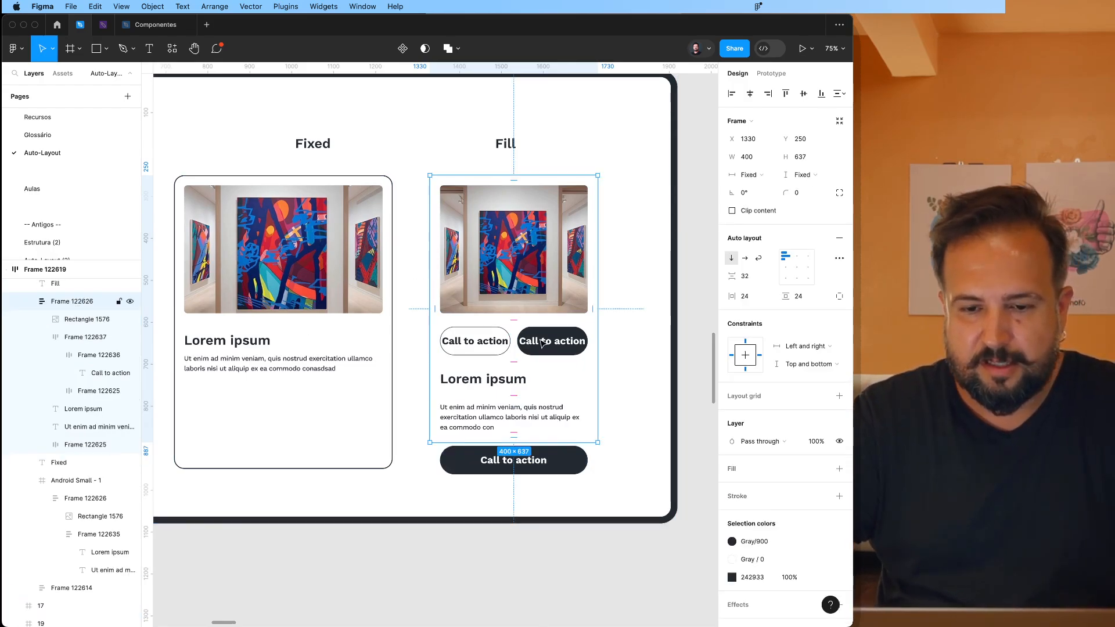
pyautogui.click(803, 175)
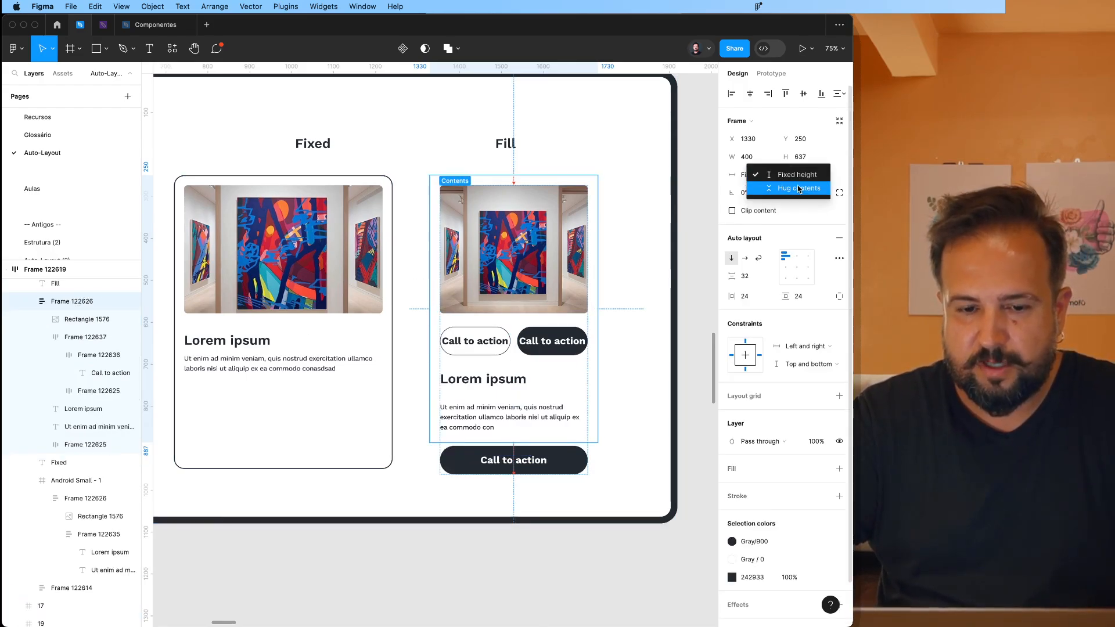
pyautogui.click(798, 187)
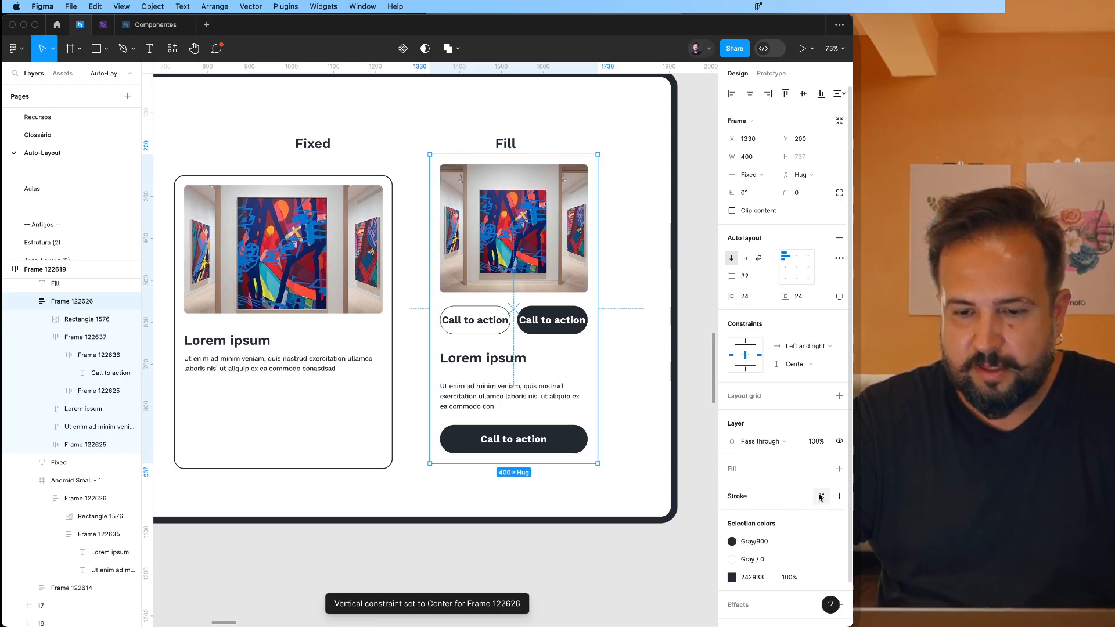
# Step: Add a 1 px black inside stroke to the Fill card and move it down to Y 240
pyautogui.click(838, 497)
pyautogui.moveTo(496, 397); pyautogui.dragTo(540, 451)
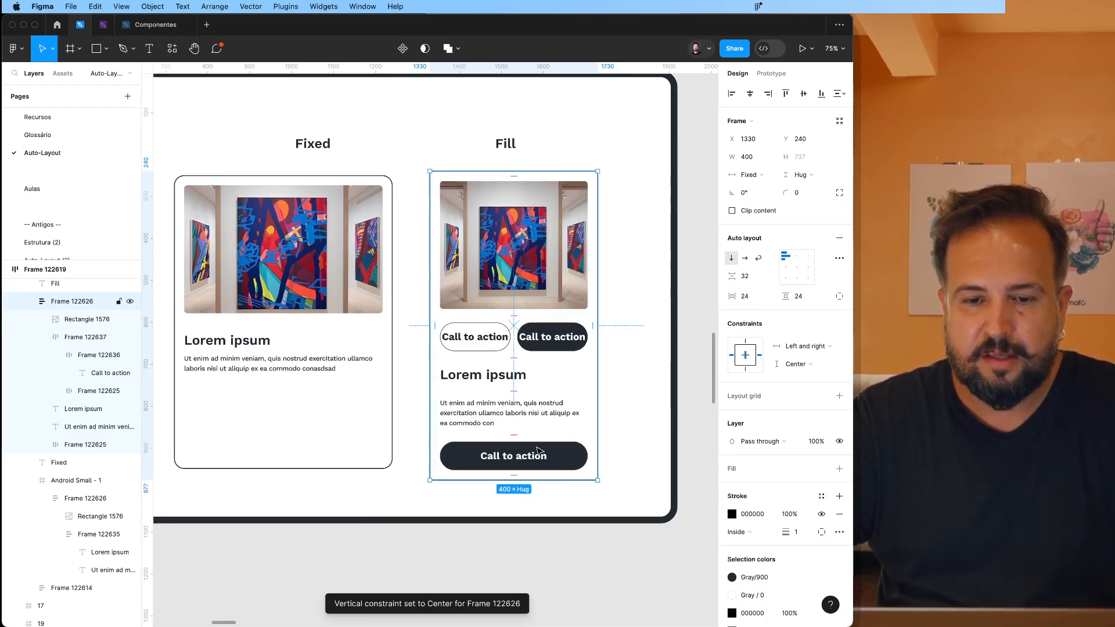
pyautogui.click(643, 567)
pyautogui.click(535, 468)
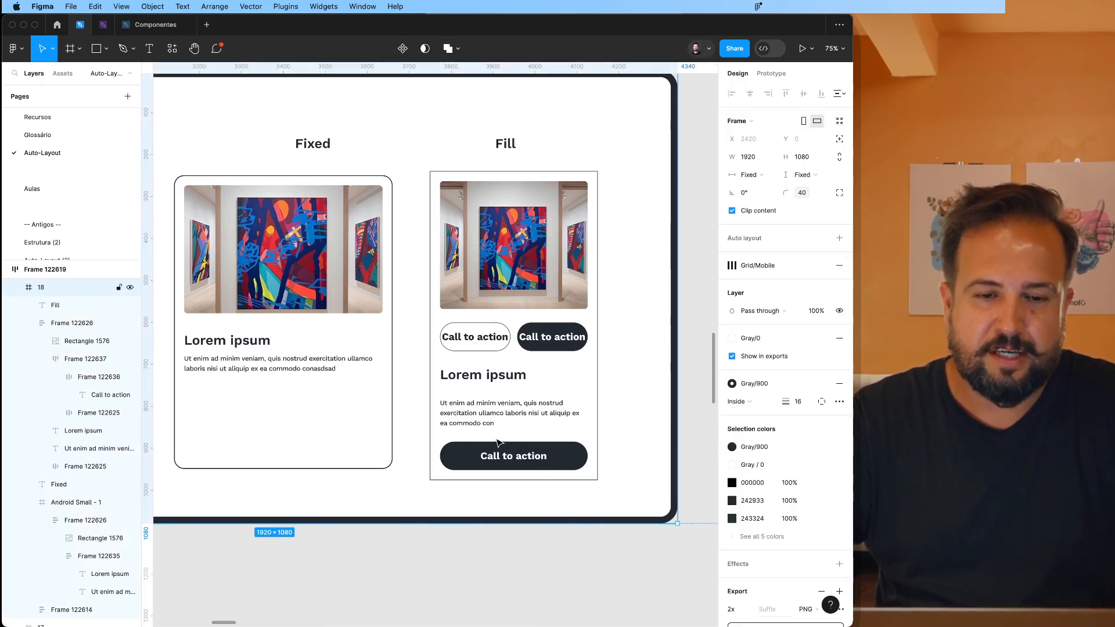
# Step: Check the Fixed card's corner radius, try 24 on the Fill card, and settle on a corner radius of 16
pyautogui.click(264, 273)
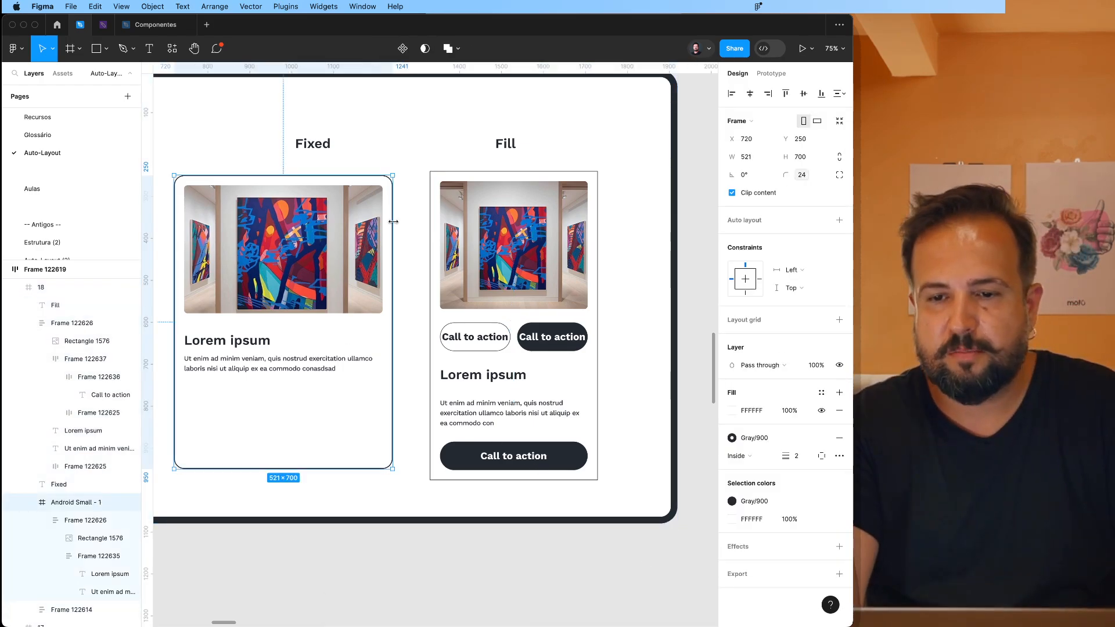
pyautogui.click(592, 220)
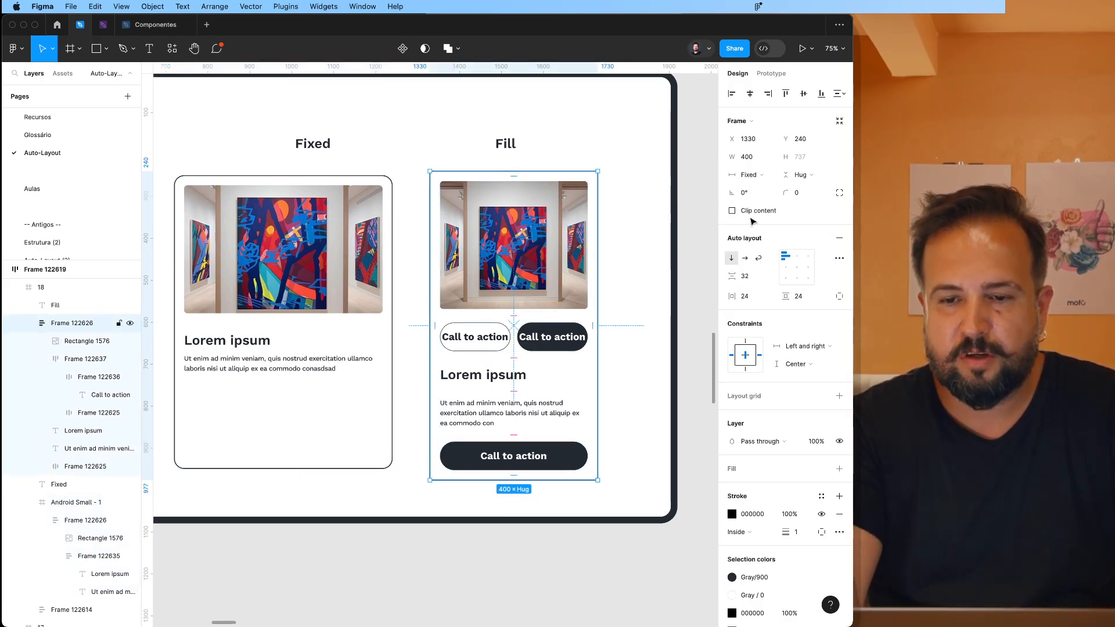
pyautogui.click(799, 193)
pyautogui.write('24')
pyautogui.press('Return')
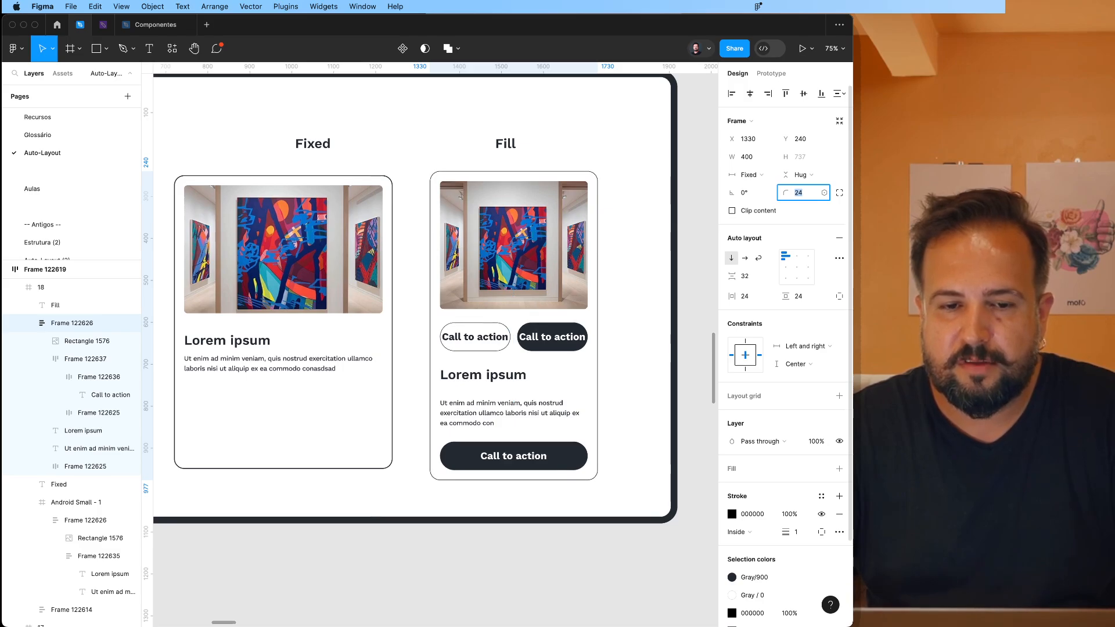
pyautogui.write('16')
pyautogui.press('Return')
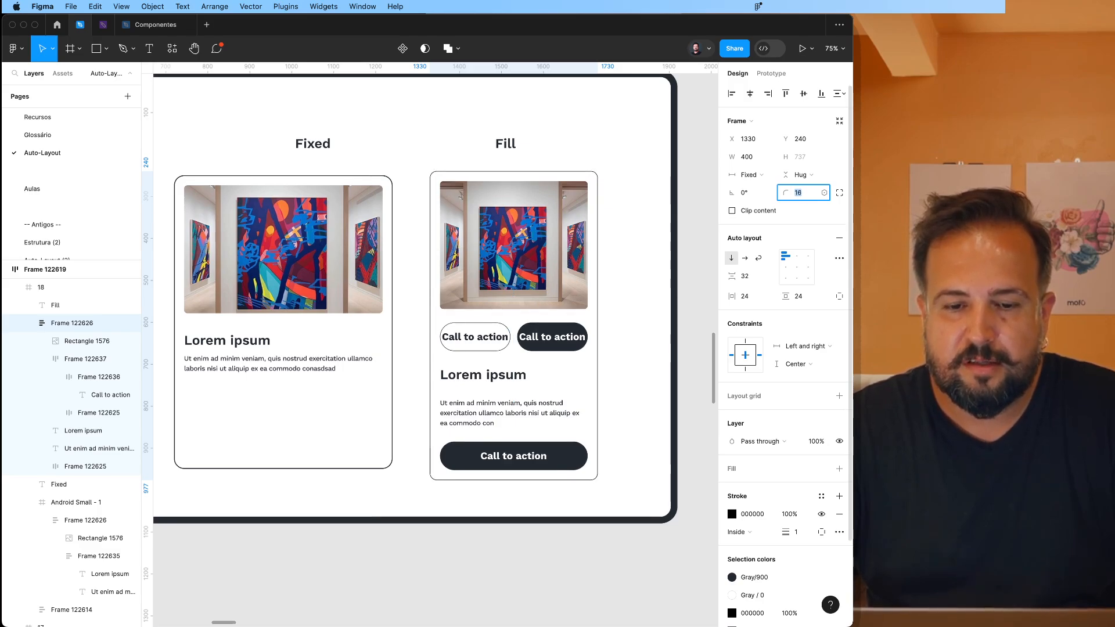
pyautogui.click(647, 198)
pyautogui.scroll(-3, 645, 194)
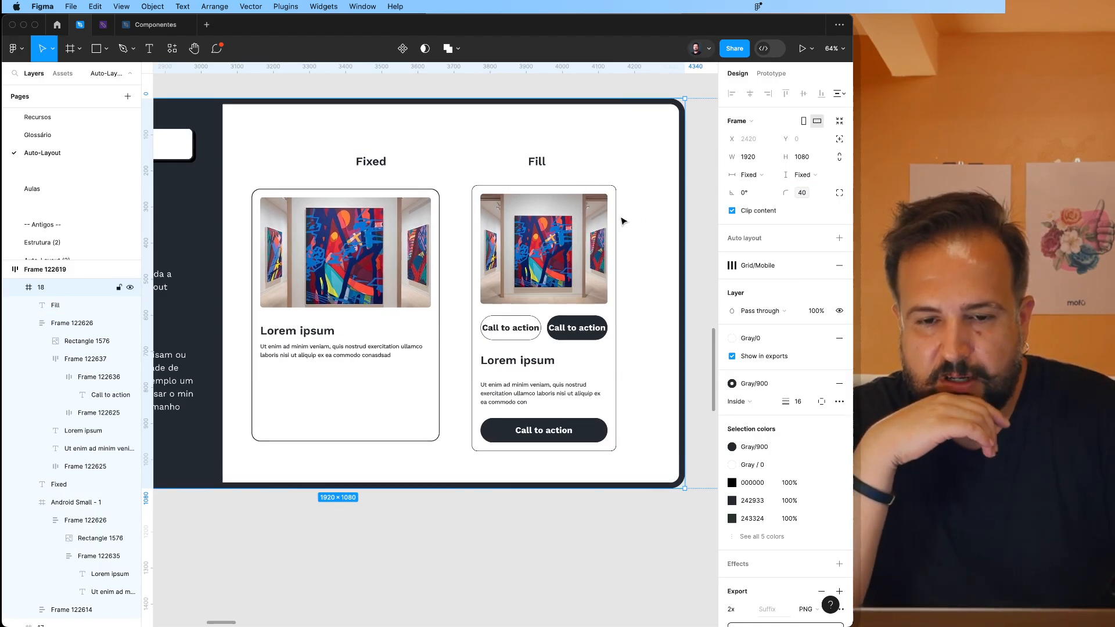
# Step: Move the Fill card down past the slide's lower edge, to about X 1359, Y 503
pyautogui.click(598, 218)
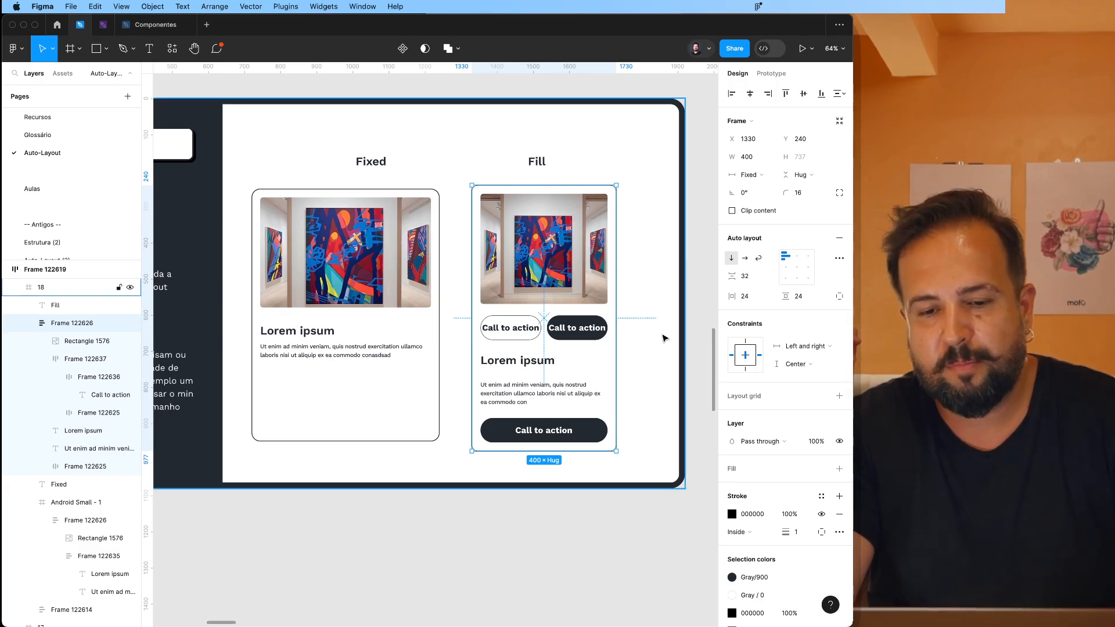
pyautogui.press('Escape')
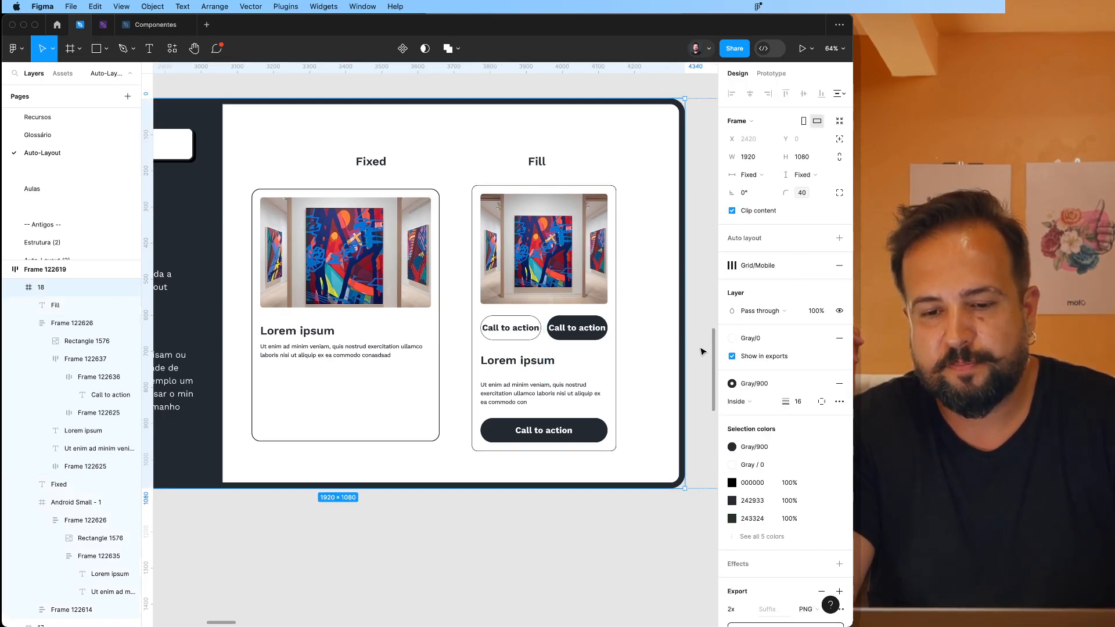
pyautogui.click(555, 245)
pyautogui.moveTo(554, 245); pyautogui.dragTo(530, 398)
pyautogui.scroll(2, 500, 385)
pyautogui.hscroll(-4, 499, 385)
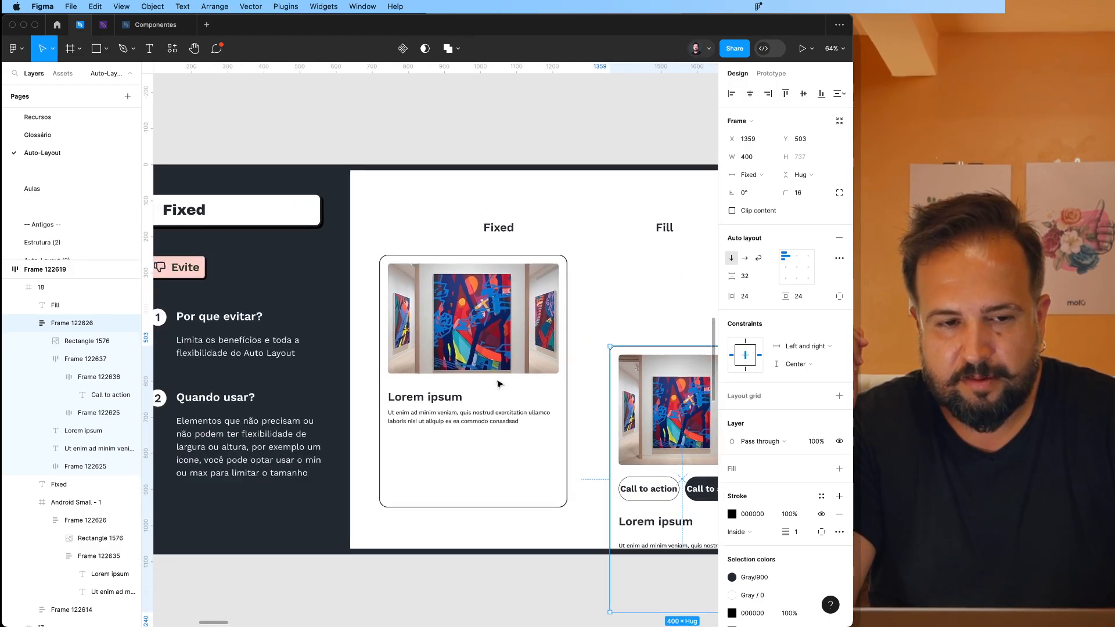
# Step: Select the whole 1920 × 1080 slide frame and turn Clip content off and on again
pyautogui.hscroll(-2, 500, 385)
pyautogui.scroll(1, 500, 384)
pyautogui.doubleClick(308, 249)
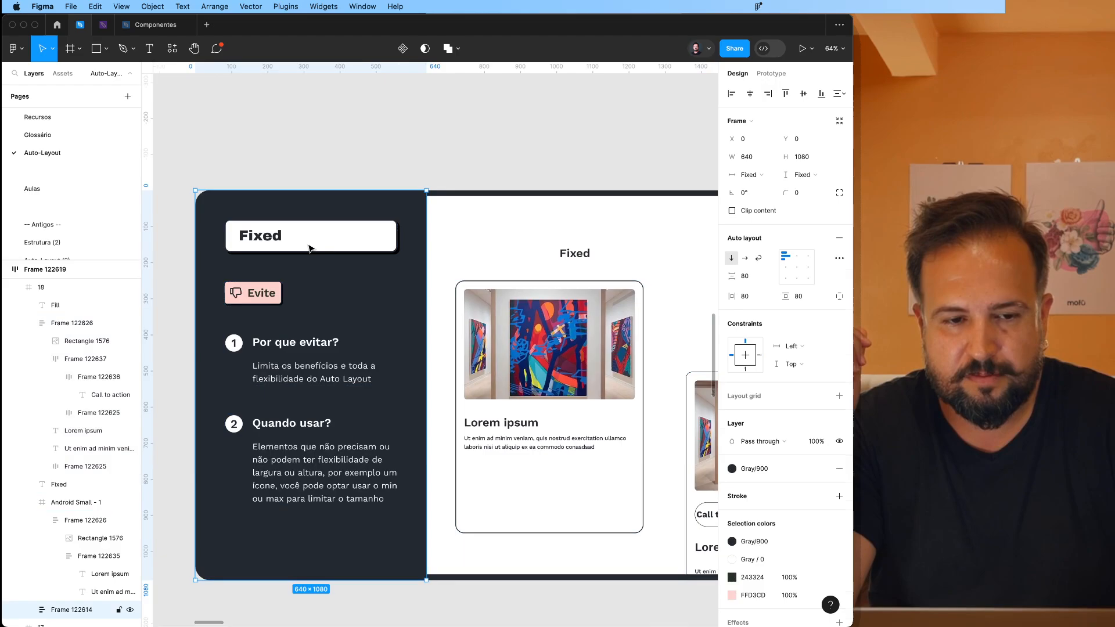
pyautogui.click(475, 233)
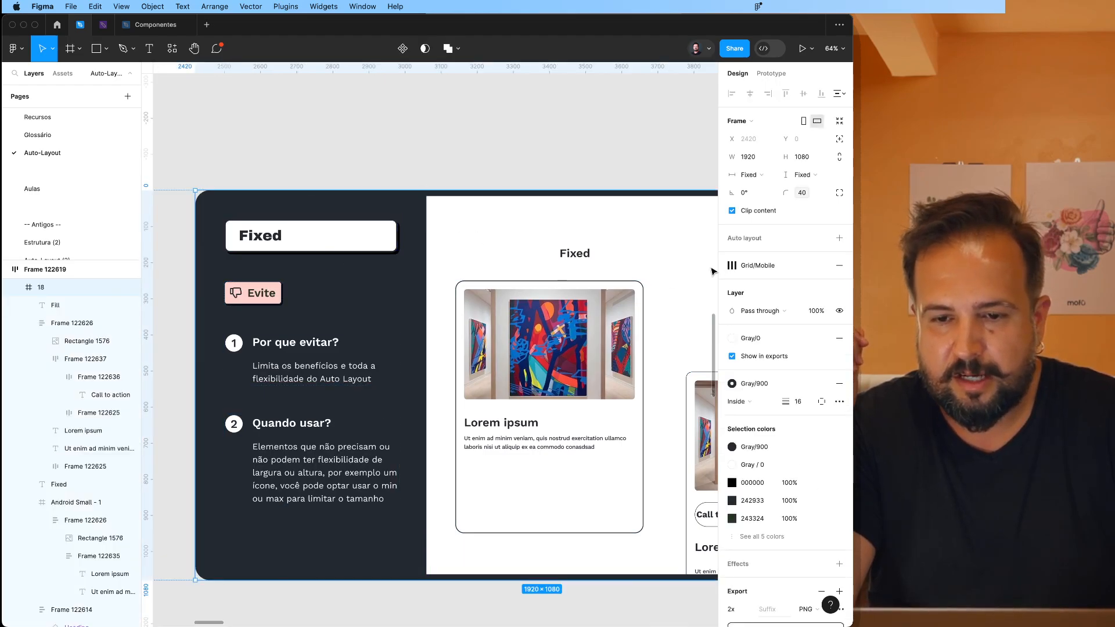
pyautogui.hscroll(4, 713, 271)
pyautogui.scroll(-2, 713, 271)
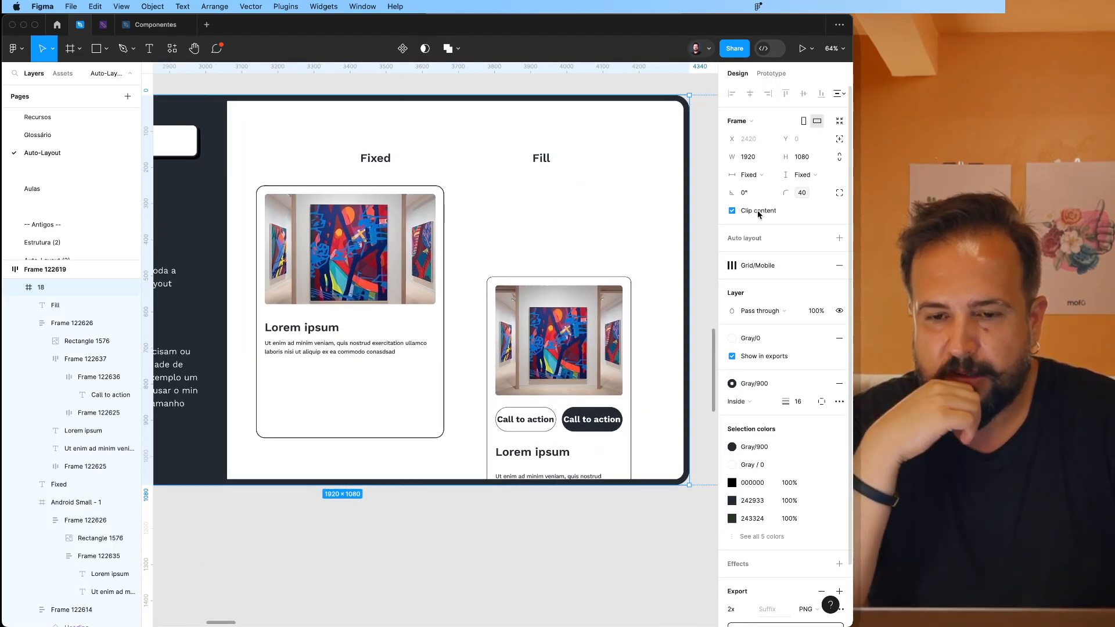
pyautogui.click(733, 211)
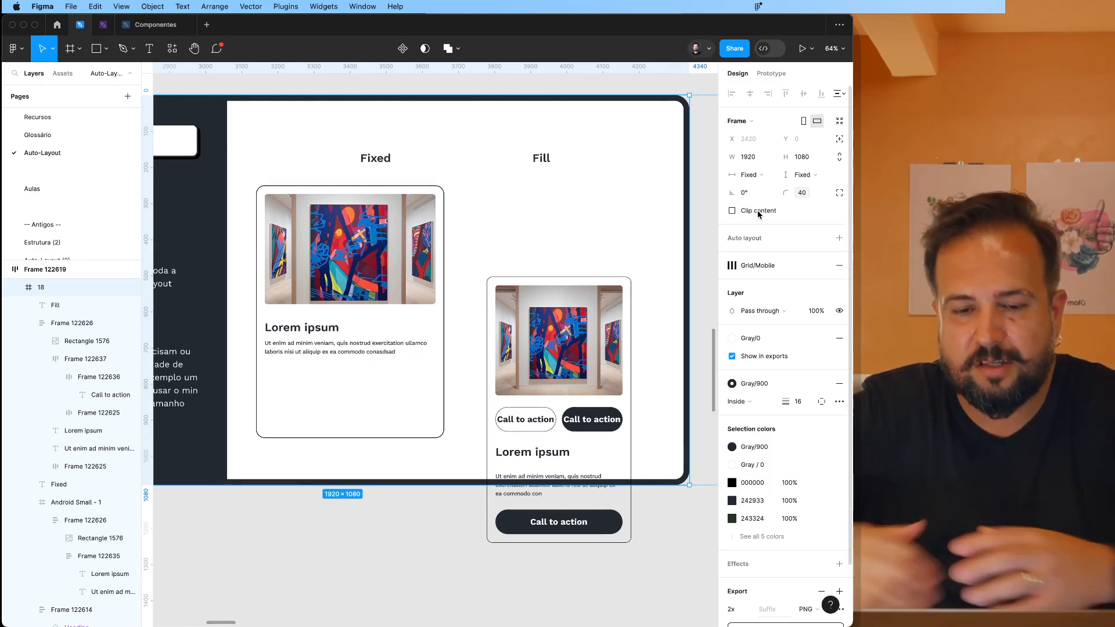
pyautogui.click(732, 211)
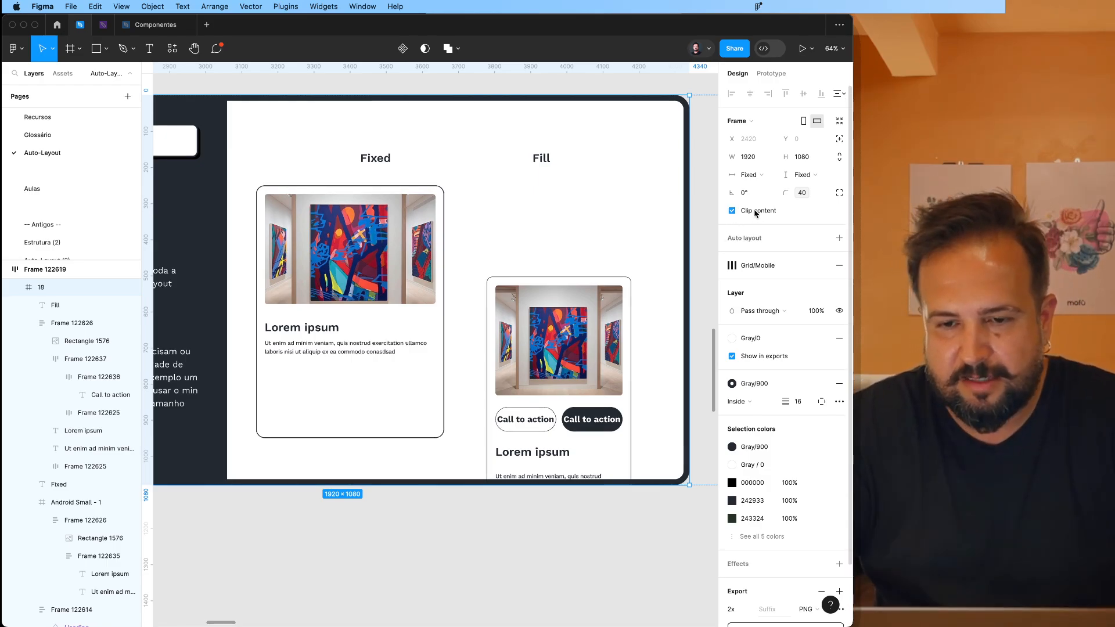
# Step: Move the Fill card back up to X 1330, Y 198 and shorten it to a fixed height of 509
pyautogui.click(533, 303)
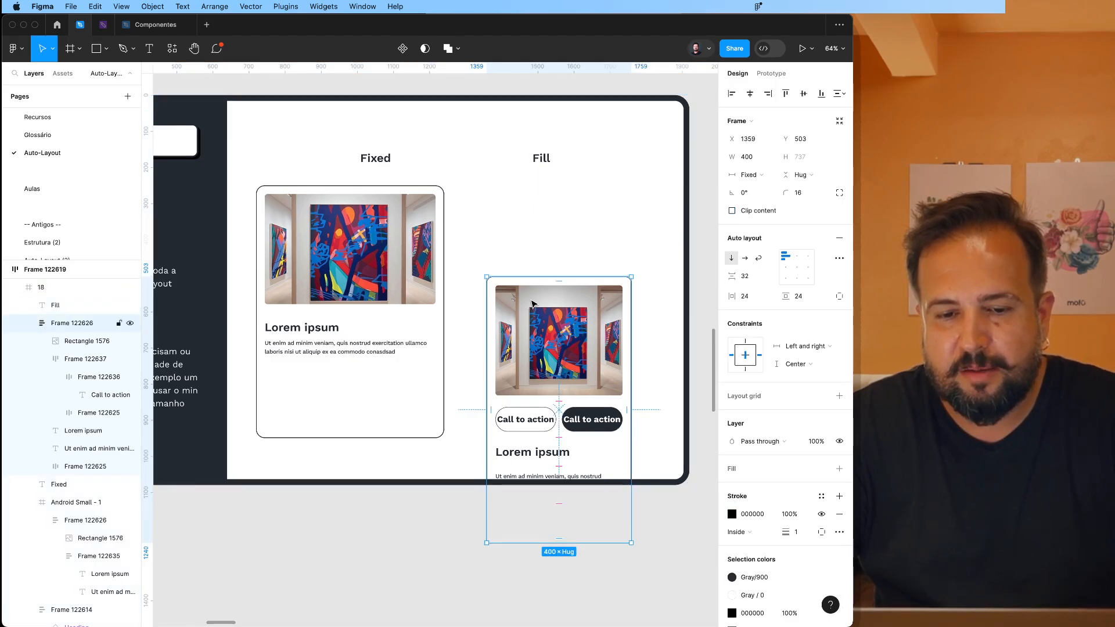
pyautogui.moveTo(533, 302); pyautogui.dragTo(522, 192)
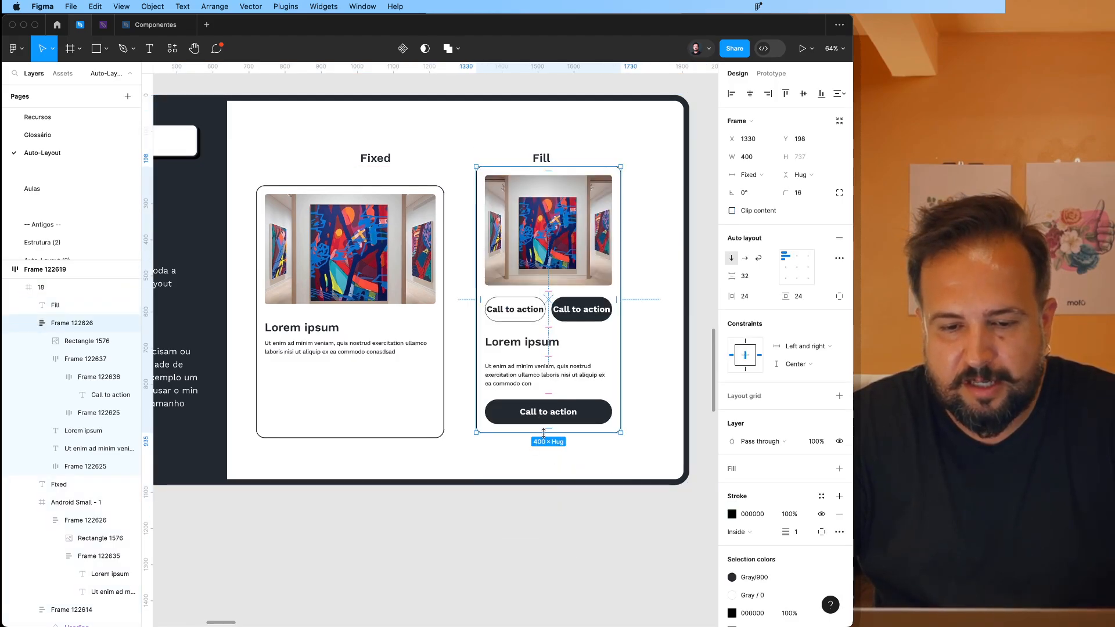
pyautogui.moveTo(541, 410); pyautogui.dragTo(534, 347)
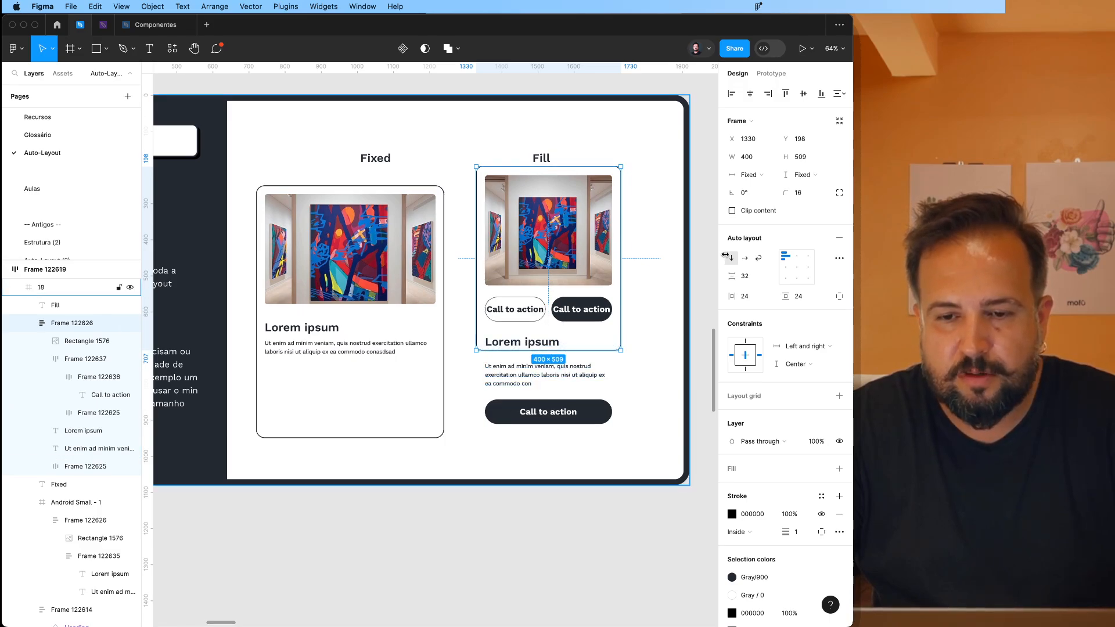
# Step: Turn on Clip content for the Fill card and extend its height to 752
pyautogui.click(733, 210)
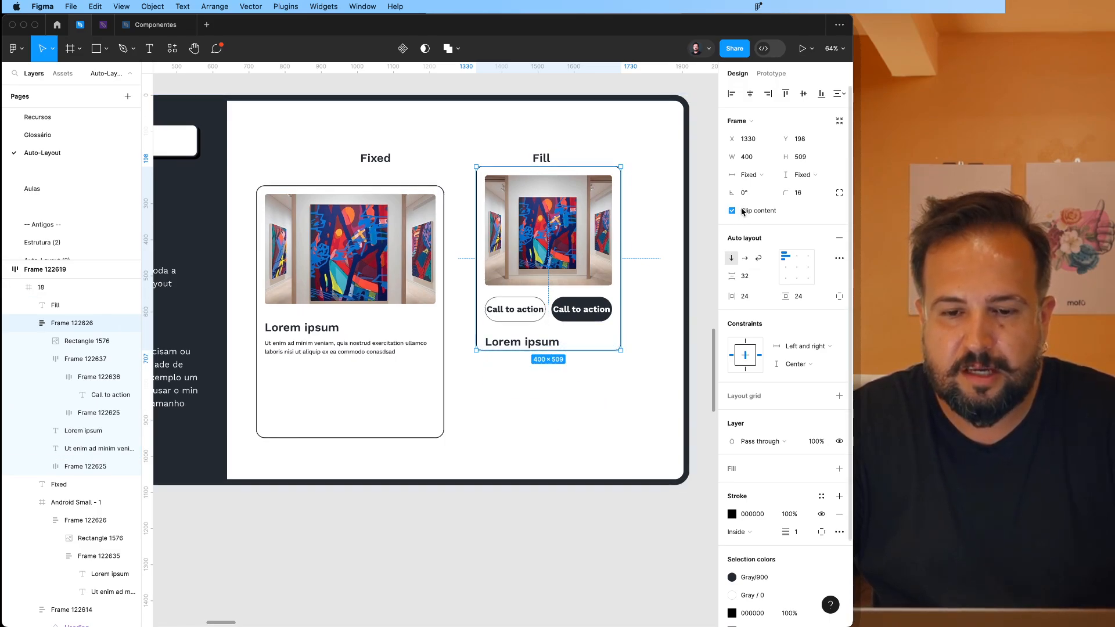
pyautogui.moveTo(577, 349); pyautogui.dragTo(572, 439)
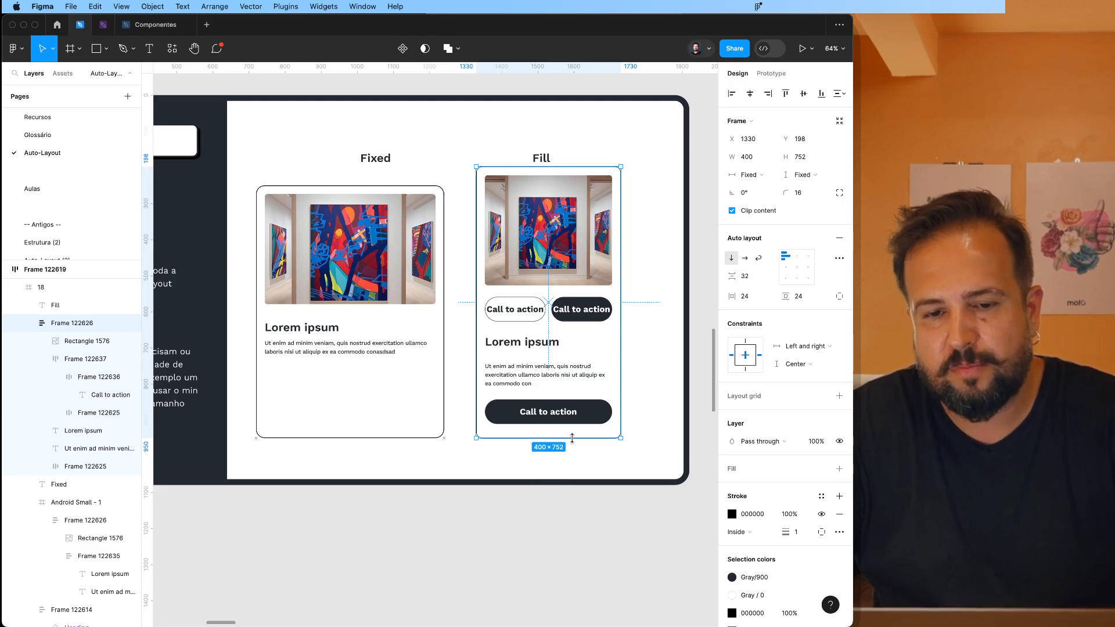
pyautogui.click(652, 422)
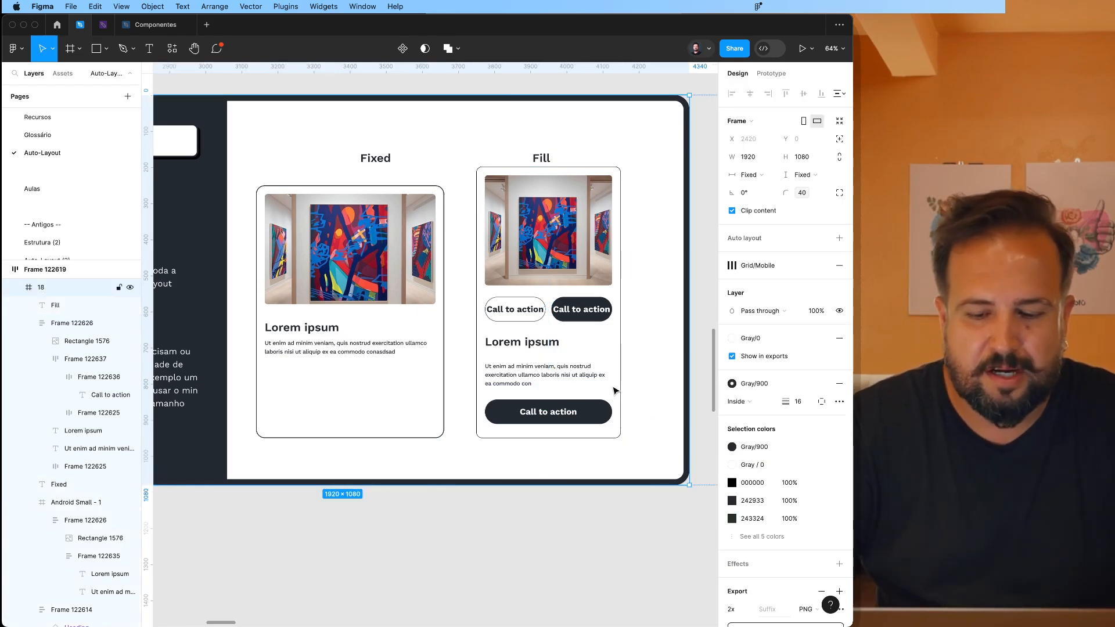
# Step: Draw a circle about 118 × 118 below the two buttons in the Fill card and give it a layer blur of 36
pyautogui.press('o')
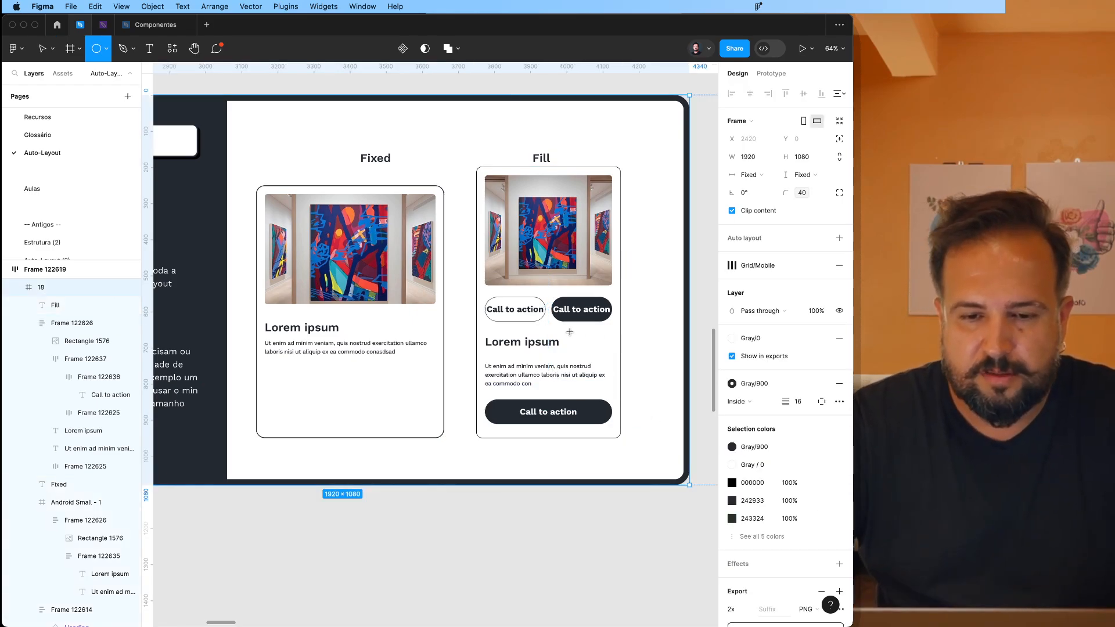
pyautogui.click(613, 366)
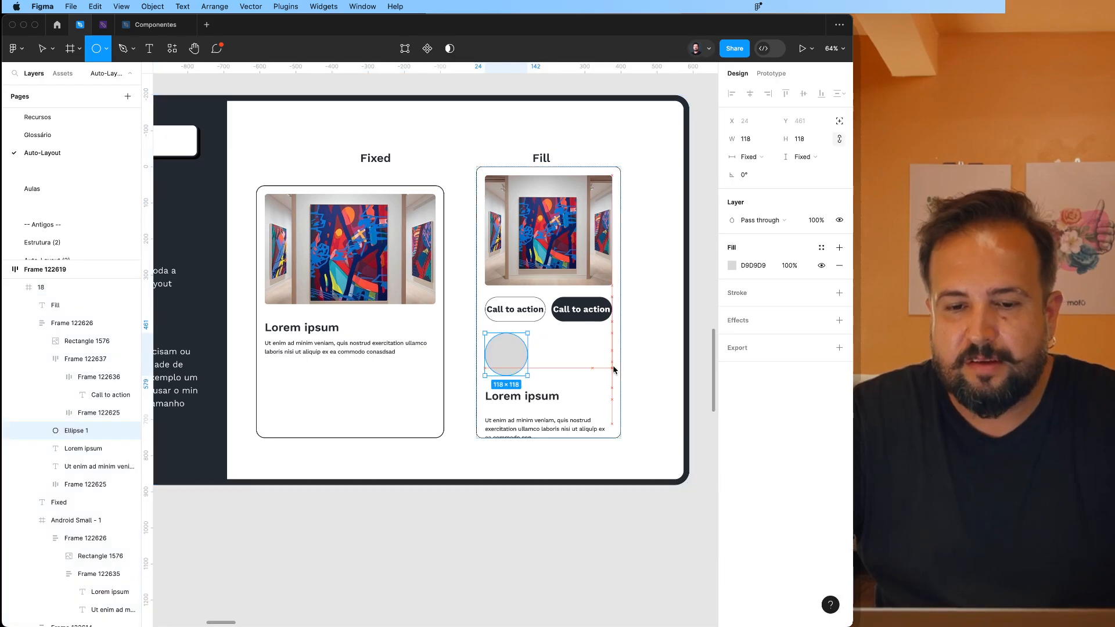
pyautogui.click(741, 327)
pyautogui.click(753, 341)
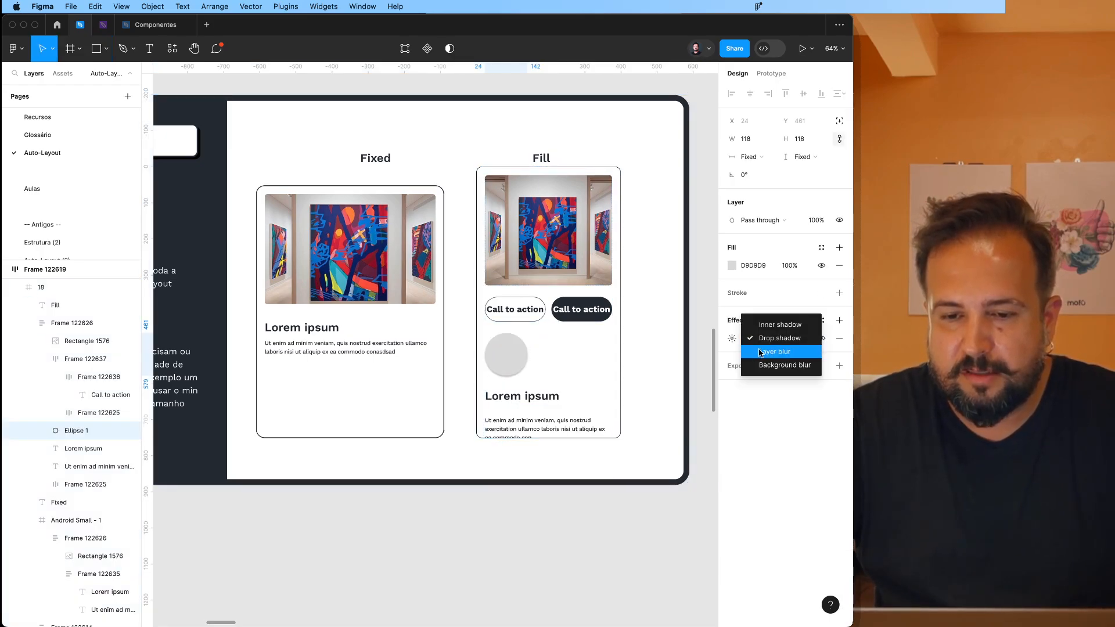
pyautogui.click(761, 352)
pyautogui.click(732, 343)
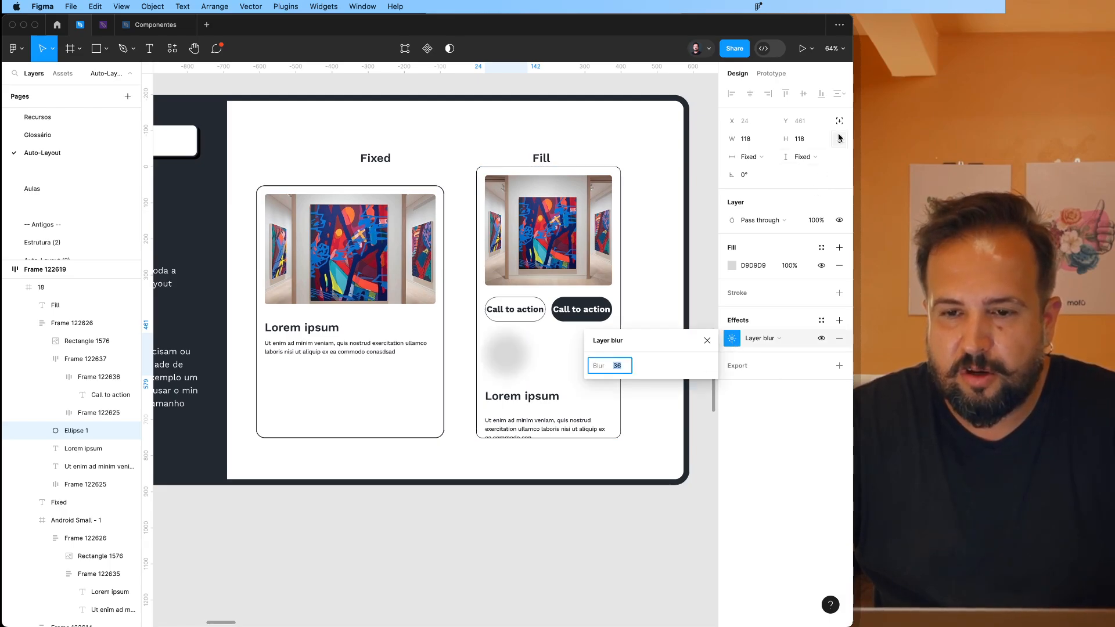
# Step: Give the blurred circle an absolute position and move it over the Fill card's right edge, to about X 341, Y 440
pyautogui.click(840, 121)
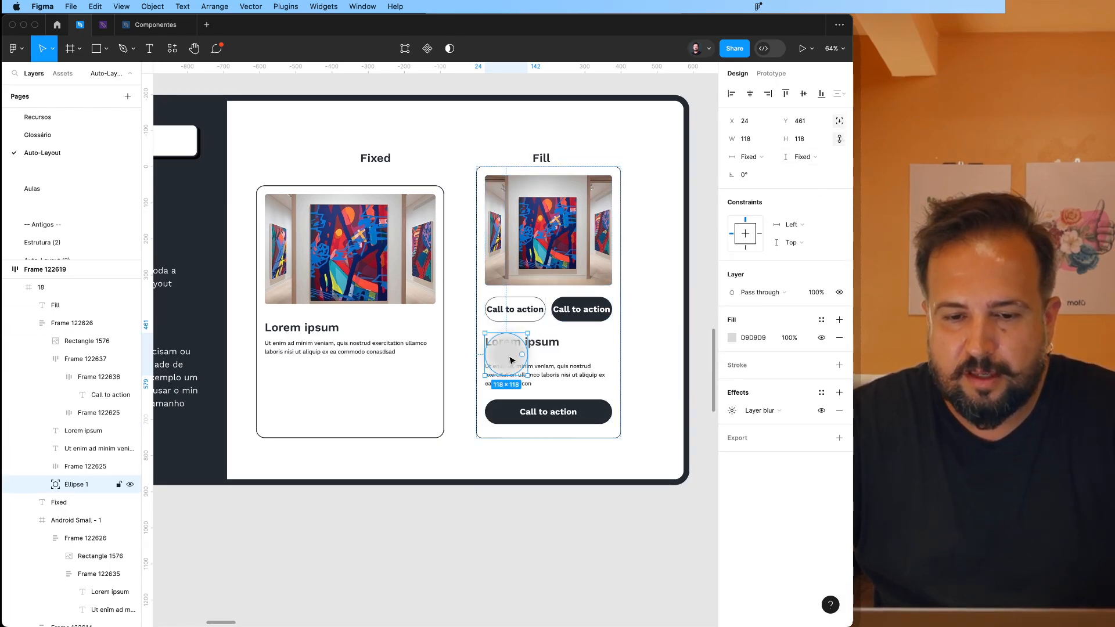
pyautogui.moveTo(511, 360); pyautogui.dragTo(622, 350)
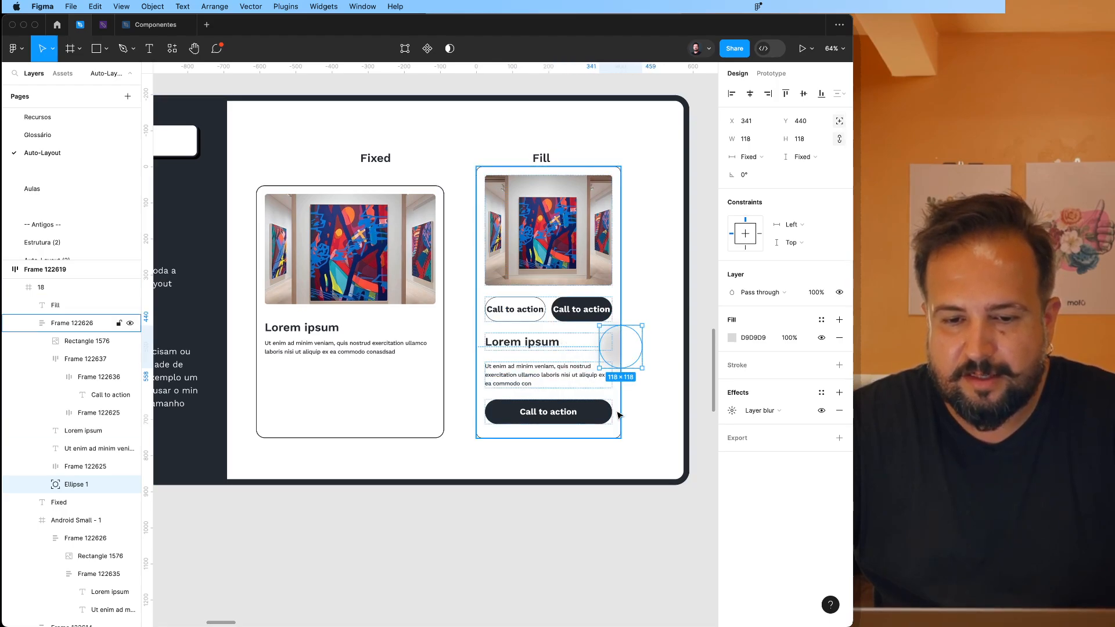
pyautogui.press('Escape')
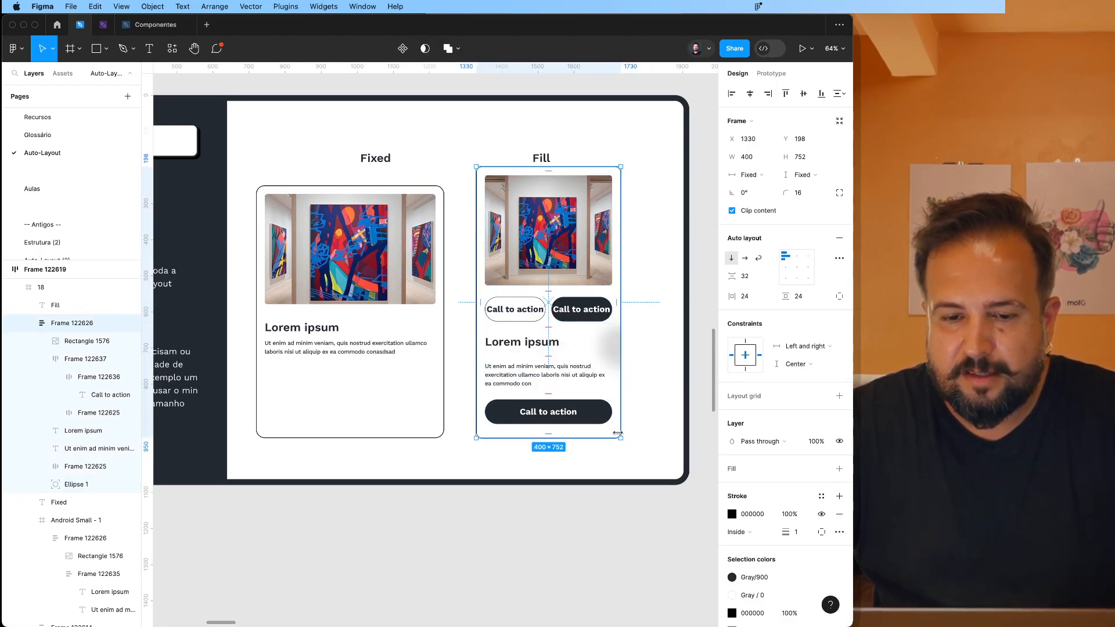
pyautogui.click(517, 153)
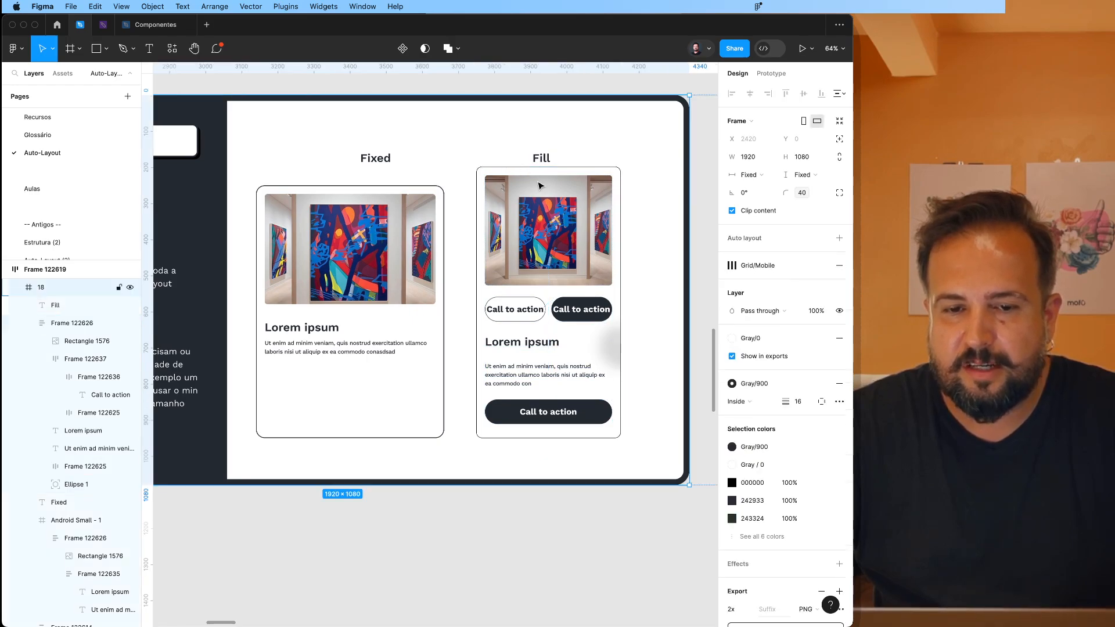
# Step: Turn the Fill card's Clip content off and on again to compare how the overhanging blurred circle is displayed
pyautogui.doubleClick(541, 183)
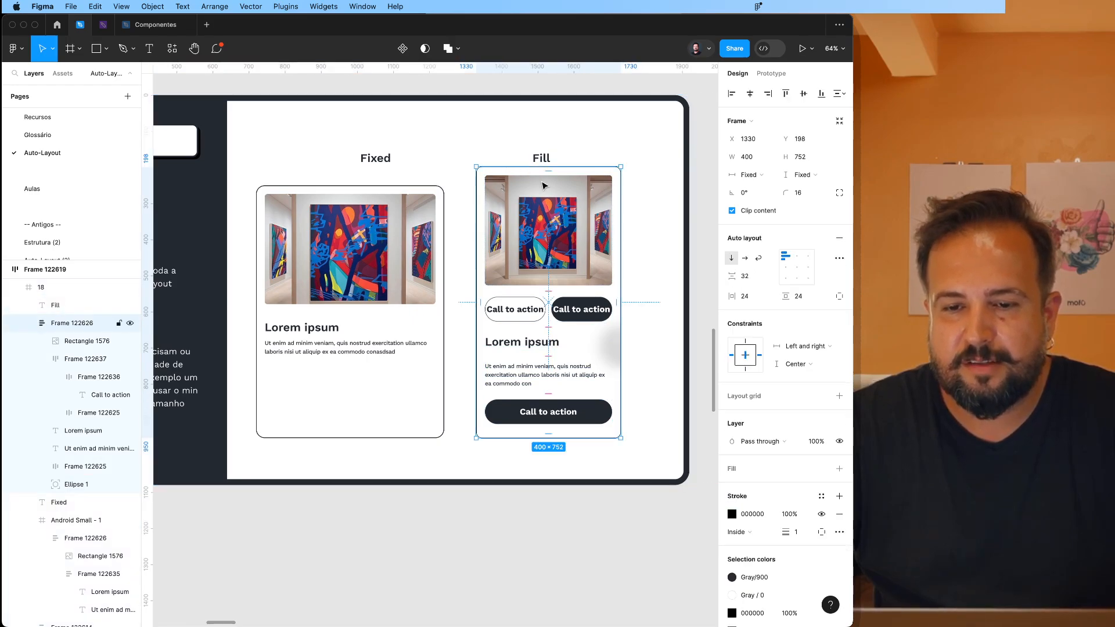
pyautogui.click(657, 232)
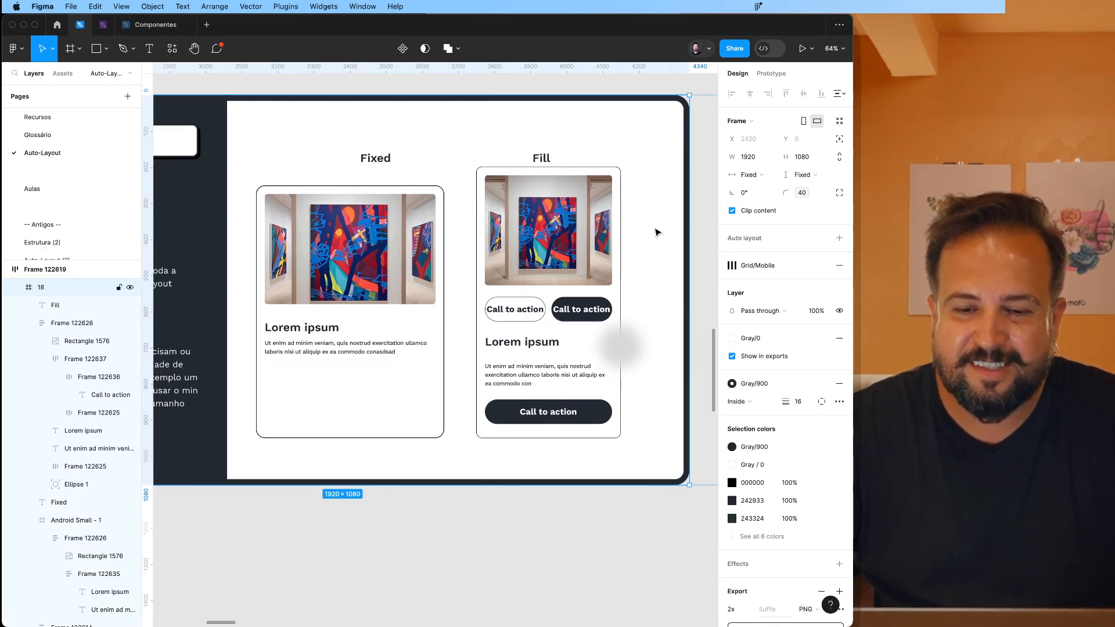
pyautogui.press('super+z')
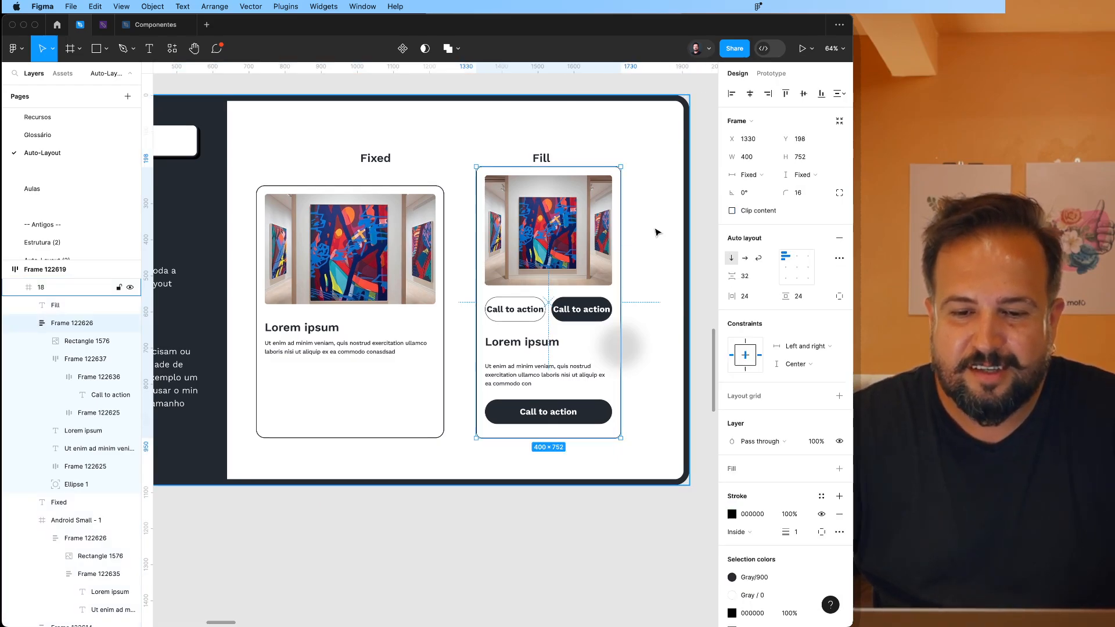
pyautogui.click(744, 214)
pyautogui.click(676, 243)
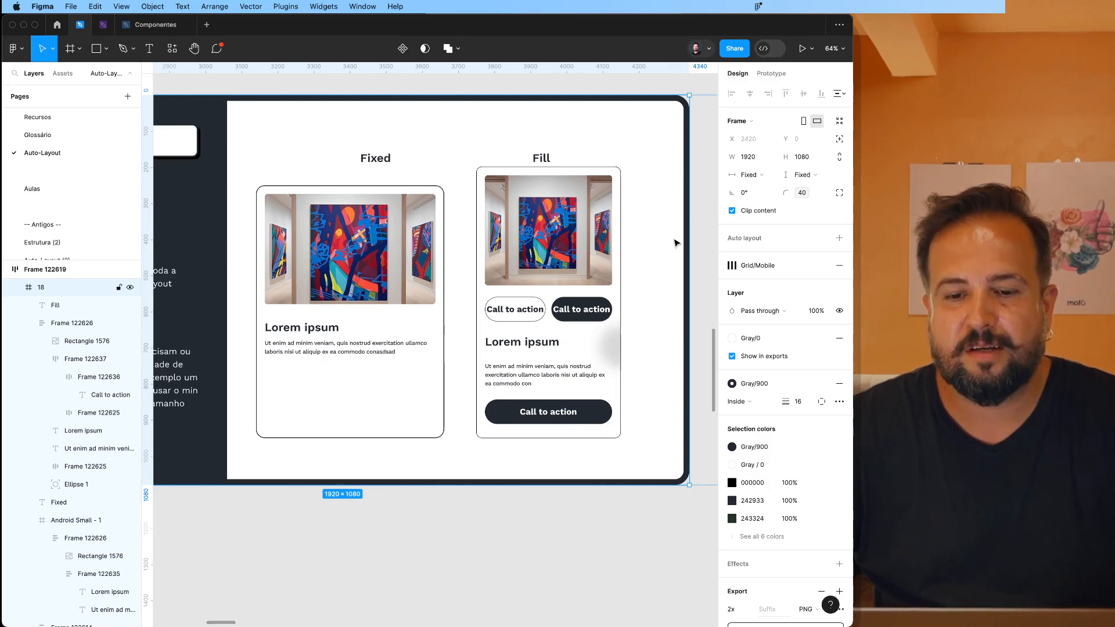
# Step: Stretch the blurred circle downward into an ellipse of about 118 × 205
pyautogui.keyDown('super'); pyautogui.click(614, 350); pyautogui.keyUp('super')
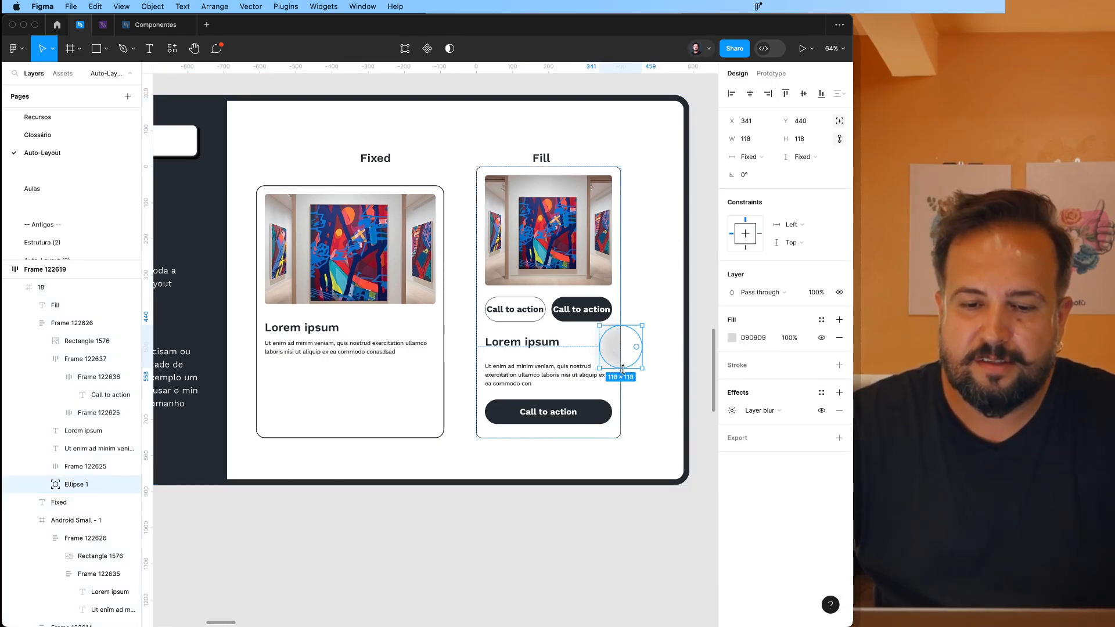
pyautogui.moveTo(623, 369); pyautogui.dragTo(644, 434)
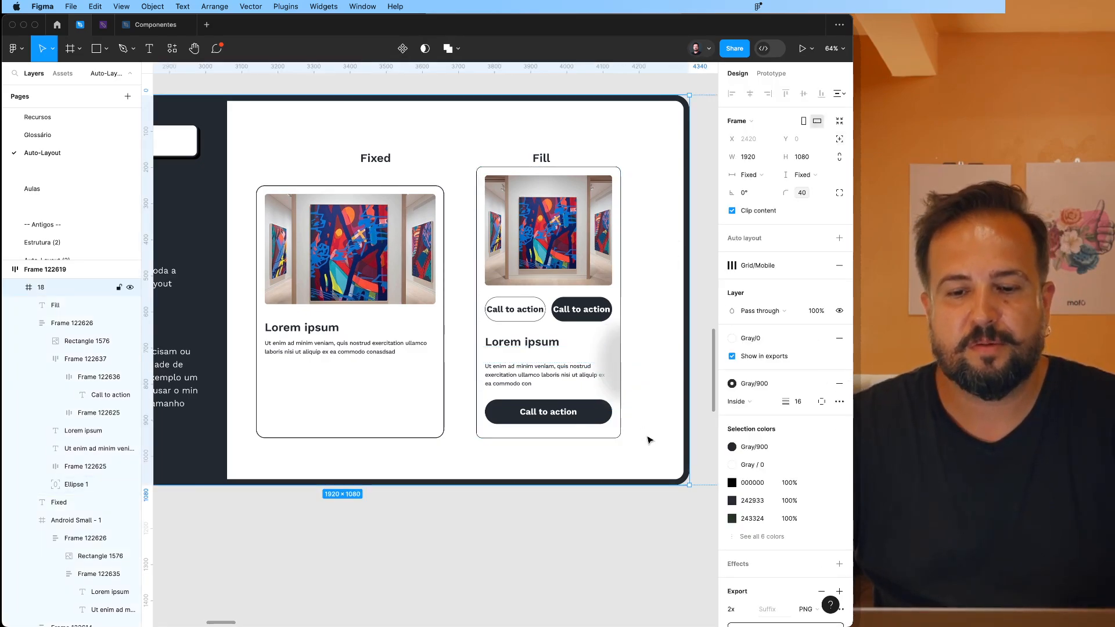
pyautogui.hscroll(2, 648, 440)
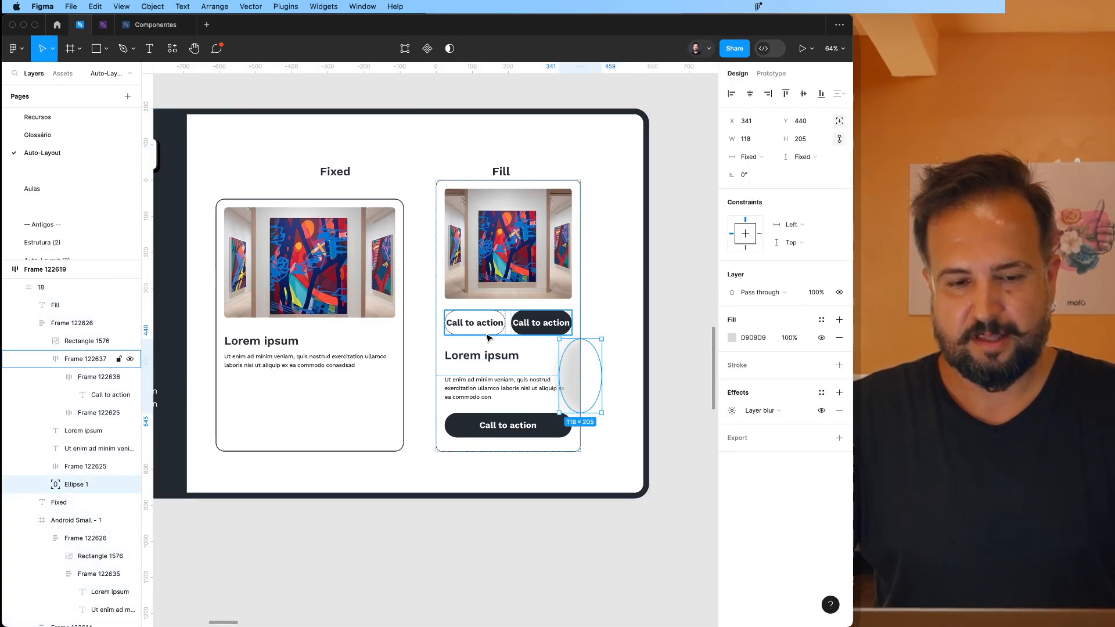
# Step: Examine the Fixed slide's explanations of why to avoid fixed sizing and when to use it
pyautogui.scroll(-3, 488, 338)
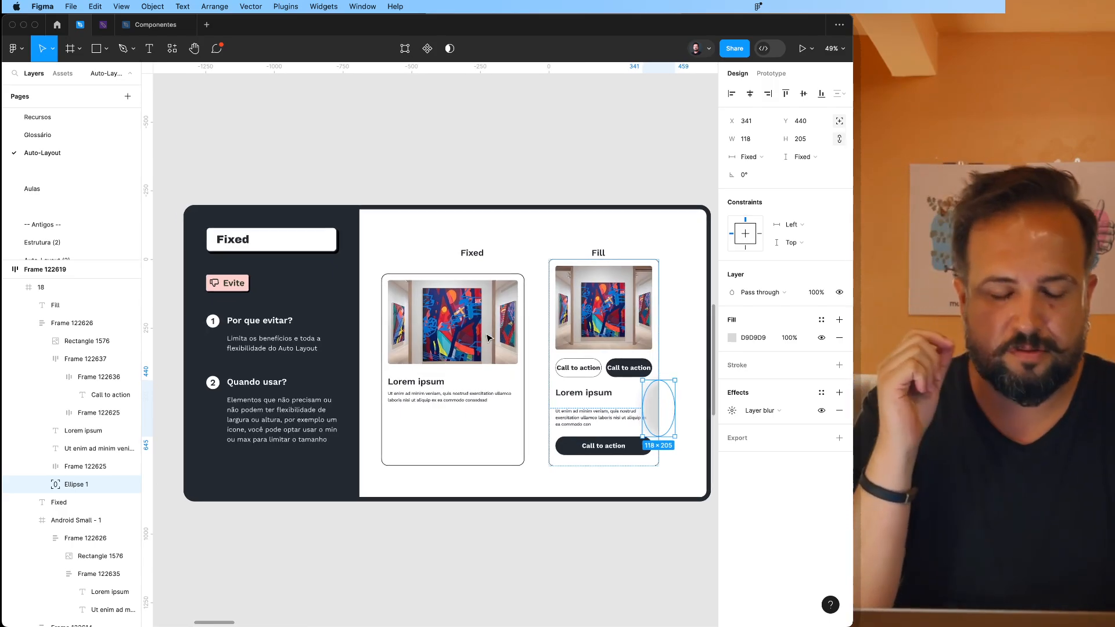
pyautogui.scroll(-1, 524, 367)
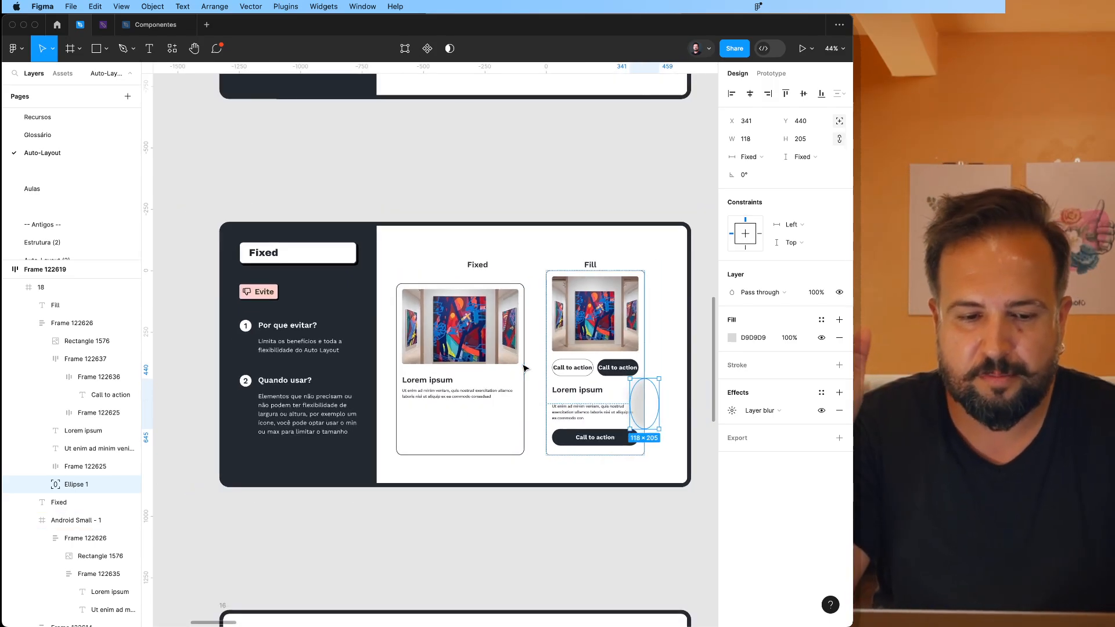
pyautogui.scroll(5, 285, 426)
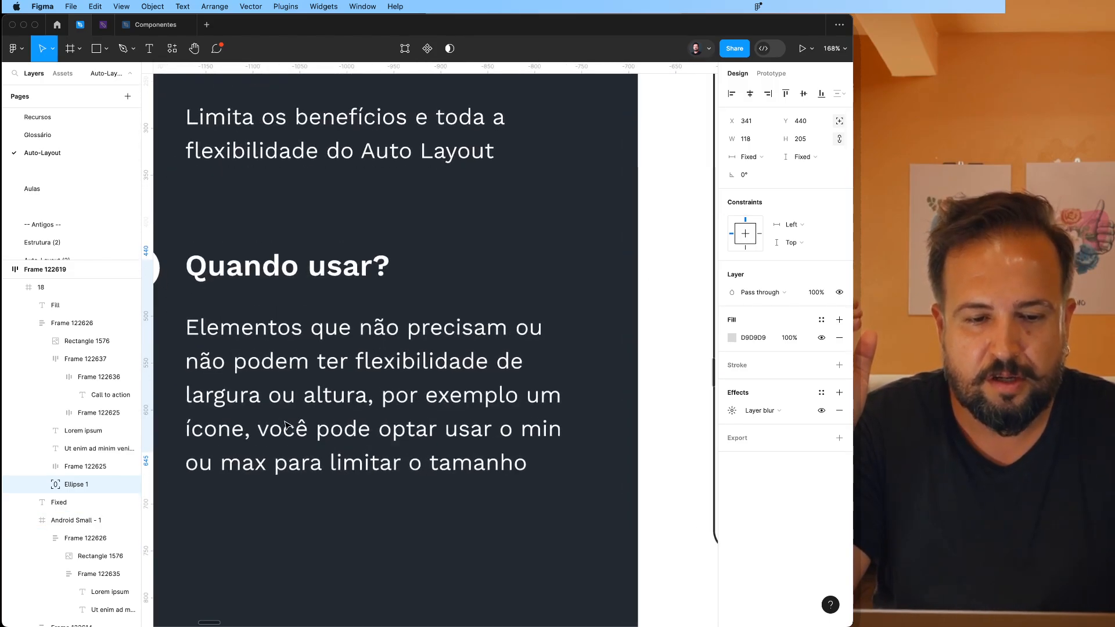
pyautogui.scroll(1, 284, 426)
pyautogui.hscroll(-1, 284, 426)
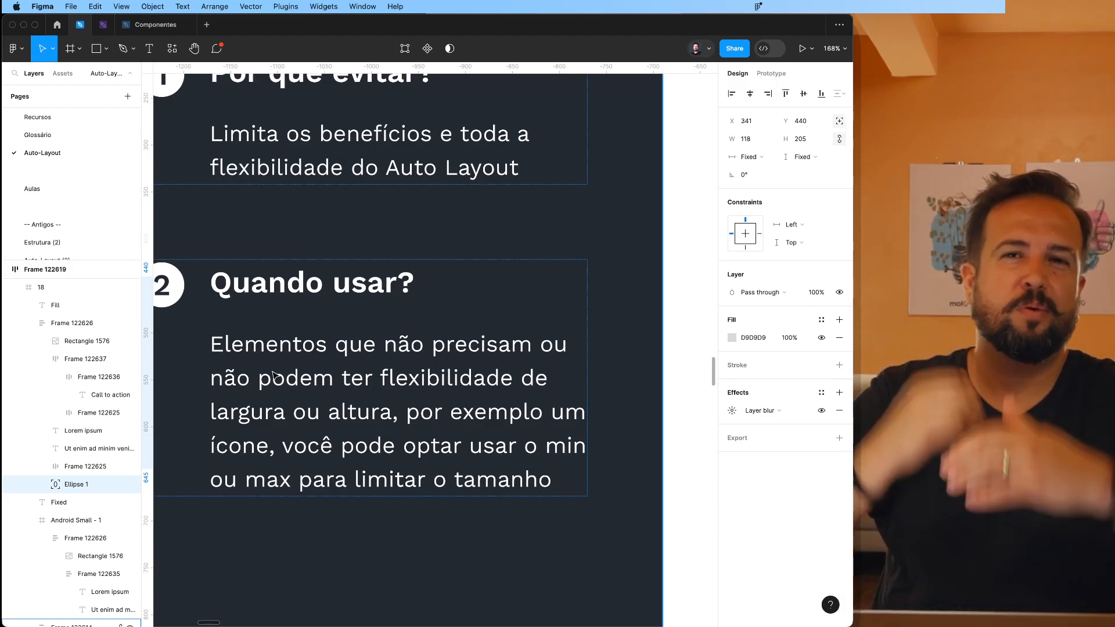
pyautogui.scroll(-5, 273, 375)
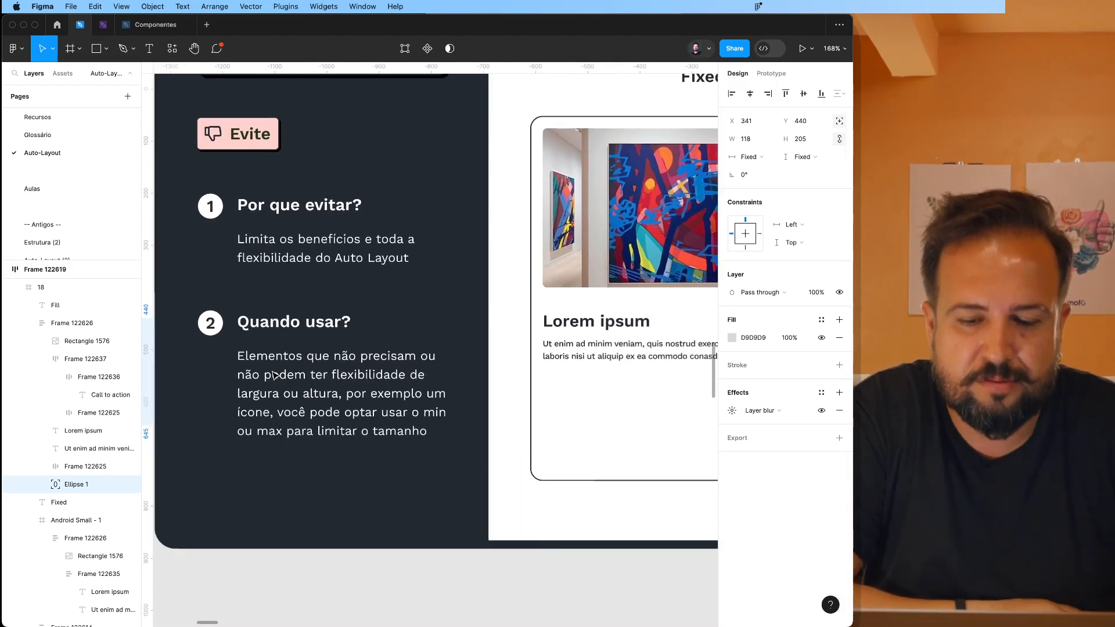
pyautogui.scroll(3, 275, 374)
pyautogui.scroll(-5, 275, 375)
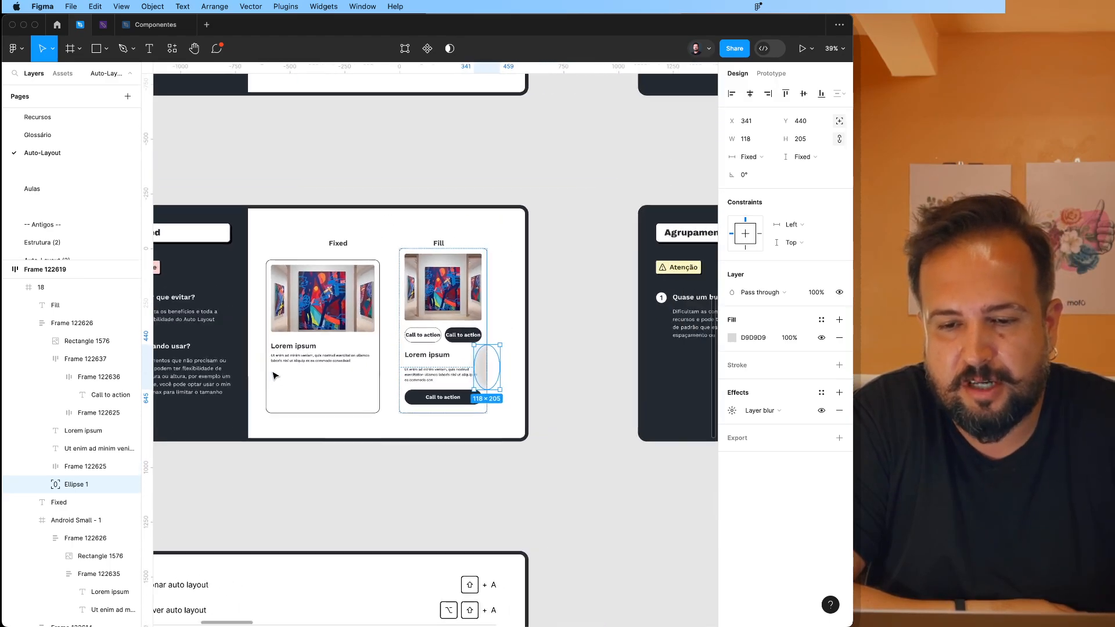
# Step: On the Agrupamento slide, paste the copied image of the layer icons beside the Agrupamento card and enlarge it to about 157 × 324
pyautogui.hscroll(5, 405, 445)
pyautogui.scroll(3, 405, 446)
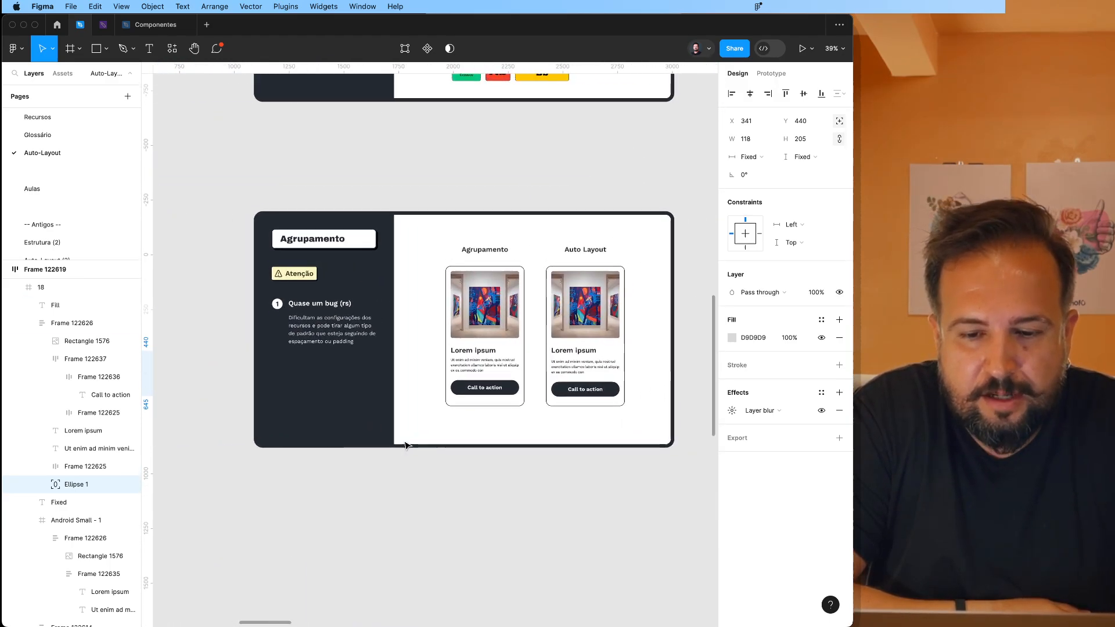
pyautogui.scroll(2, 406, 445)
pyautogui.hscroll(1, 406, 446)
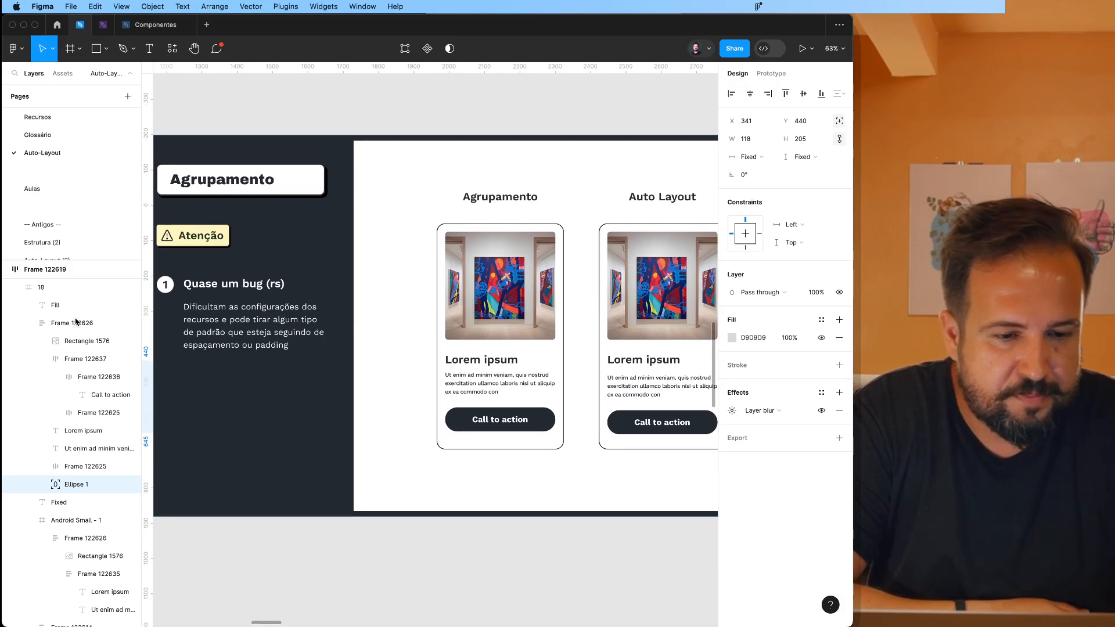
pyautogui.scroll(2, 76, 321)
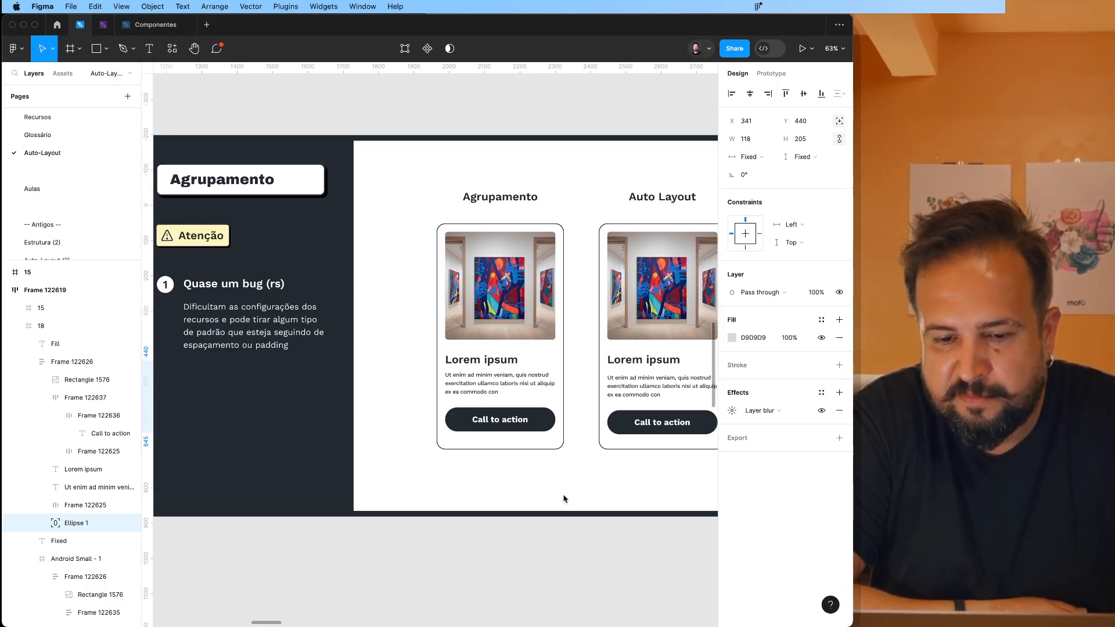
pyautogui.click(546, 498)
pyautogui.press('super+v')
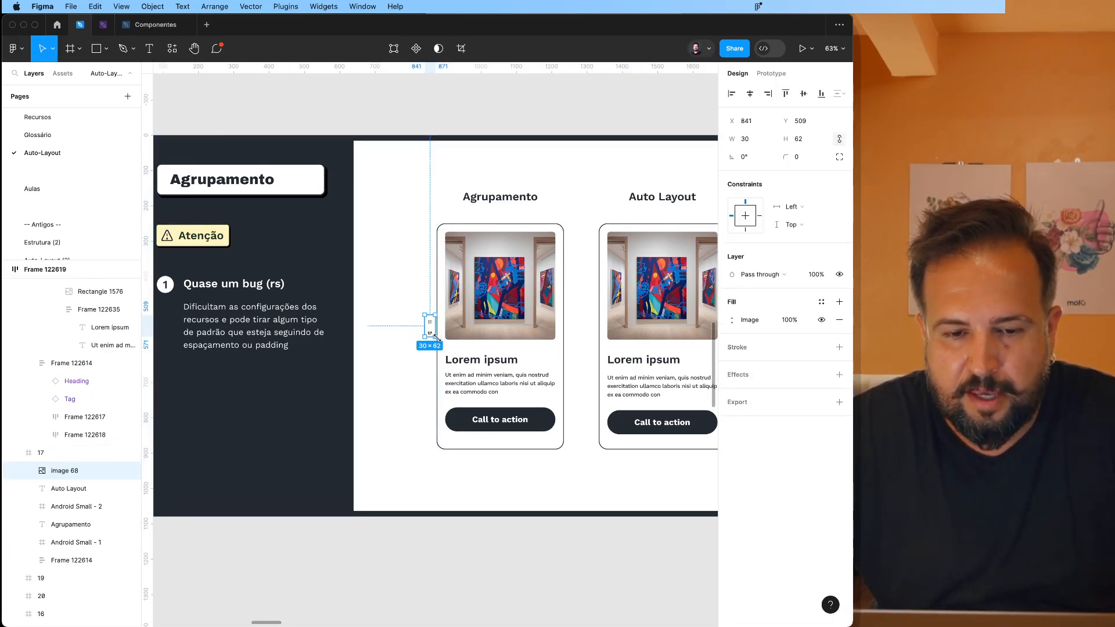
pyautogui.moveTo(437, 338); pyautogui.dragTo(398, 357)
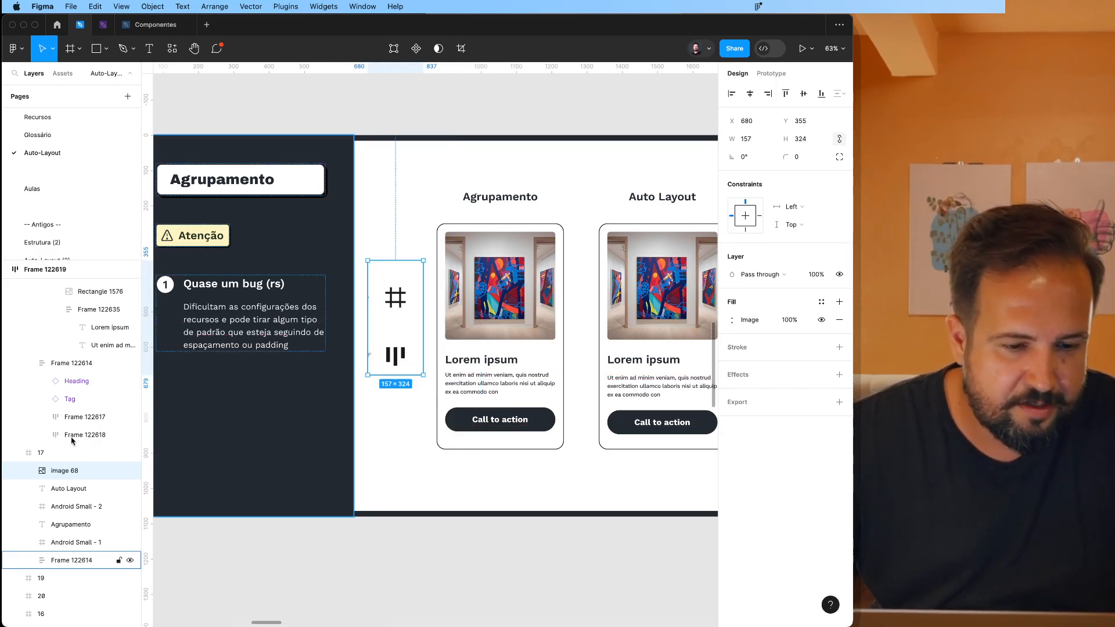
# Step: Drill down through the Agrupamento card's nested frames to select the paragraph text inside its group
pyautogui.click(495, 363)
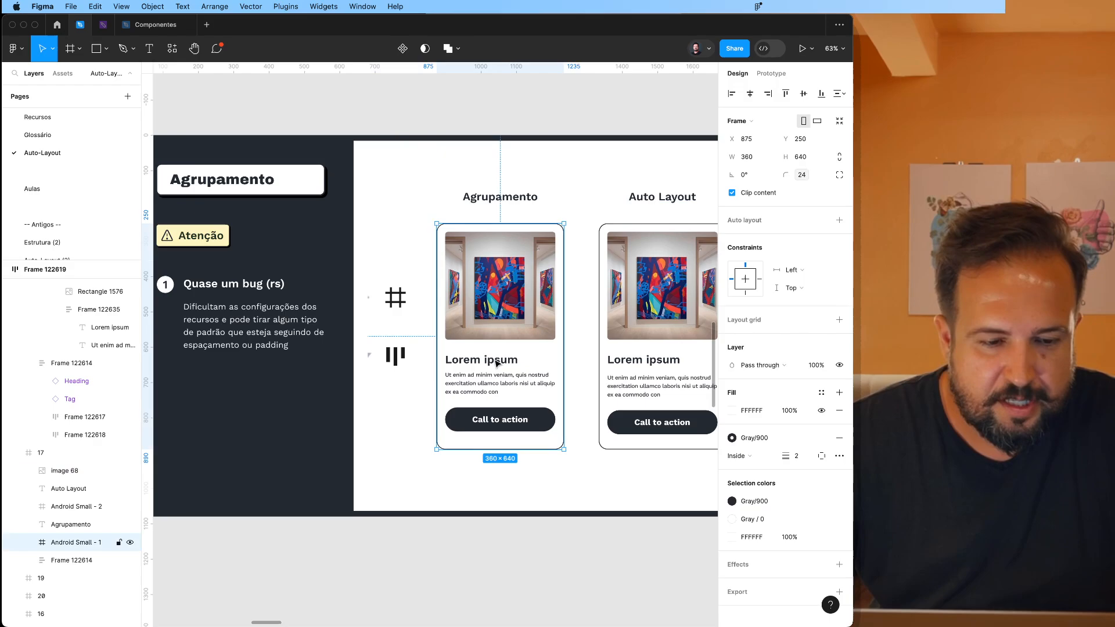
pyautogui.click(632, 370)
pyautogui.click(472, 391)
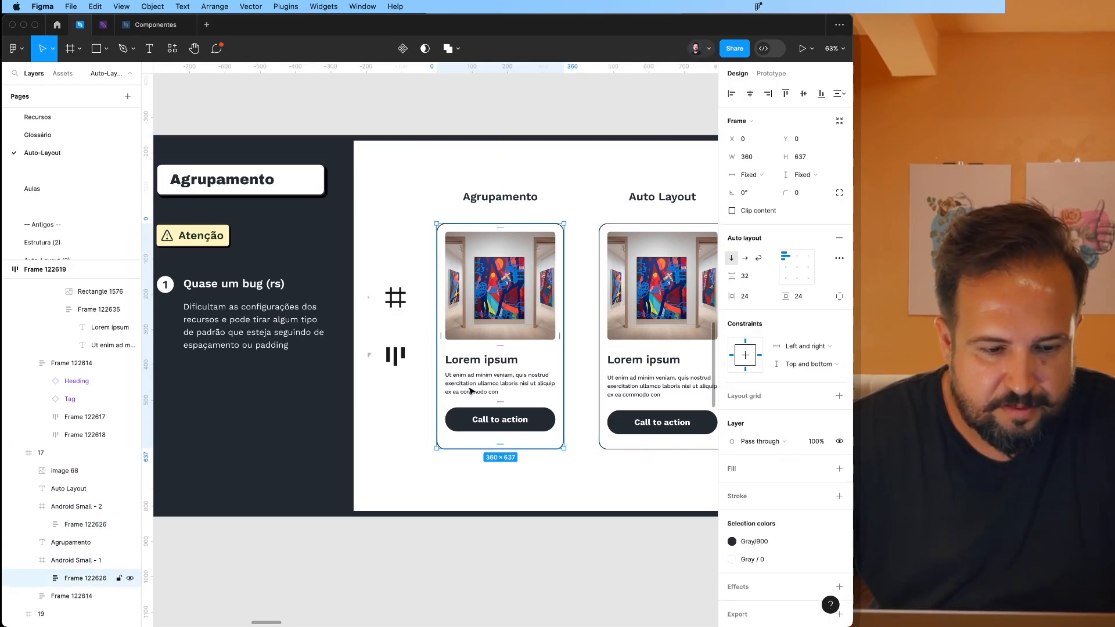
pyautogui.click(471, 391)
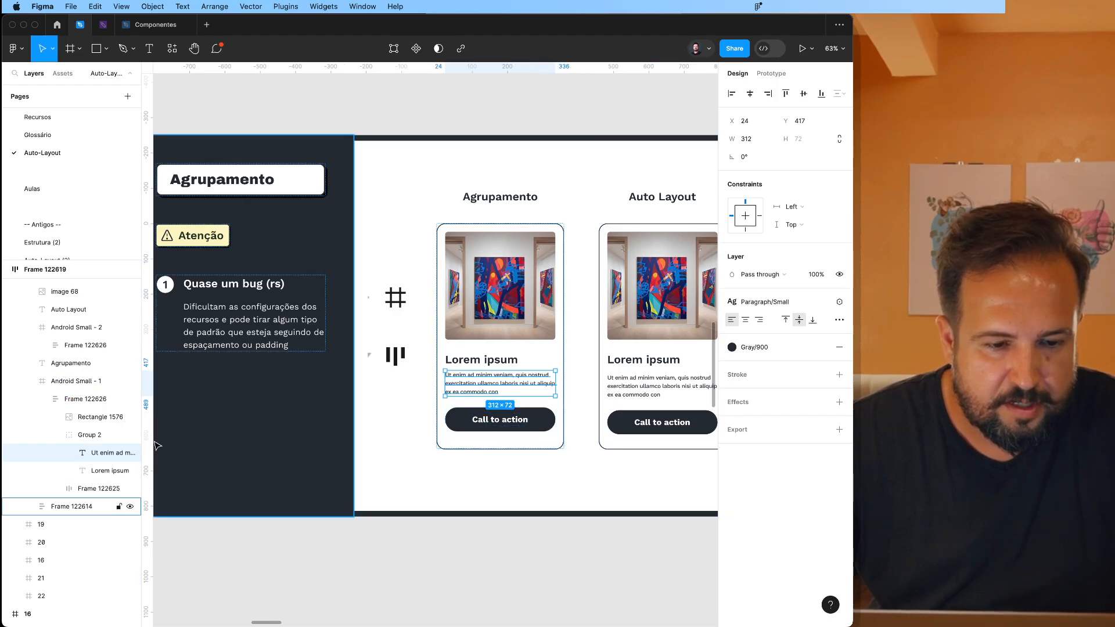
# Step: Select the group holding the card's title and paragraph, capture a screenshot of its layer icon, and select the Agrupamento slide
pyautogui.click(98, 436)
pyautogui.press('super+shift+4')
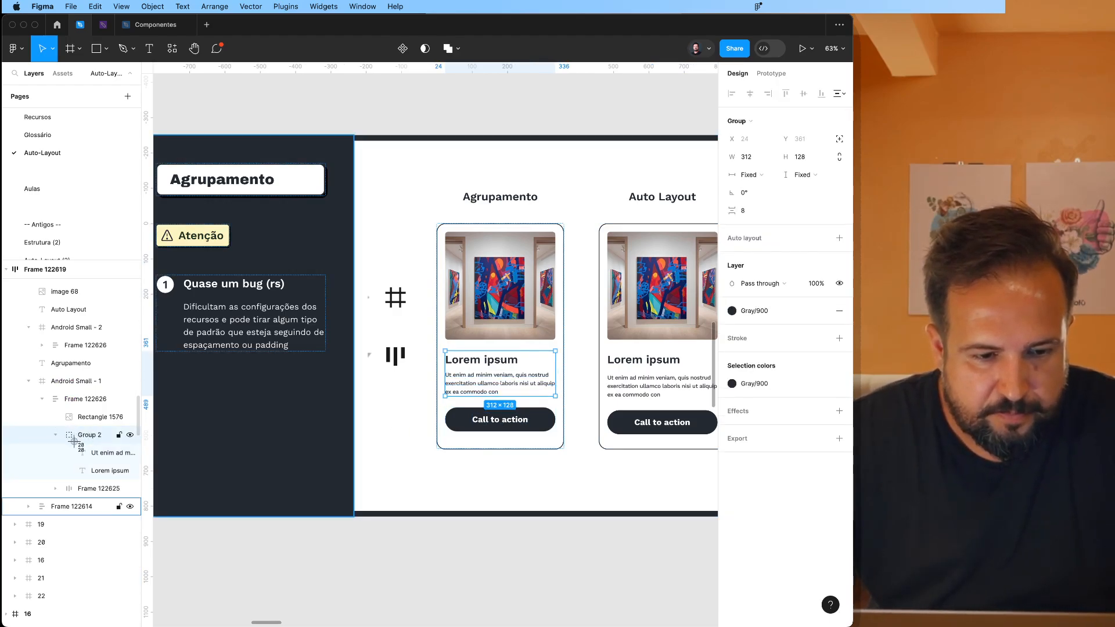
pyautogui.moveTo(57, 426); pyautogui.dragTo(76, 443)
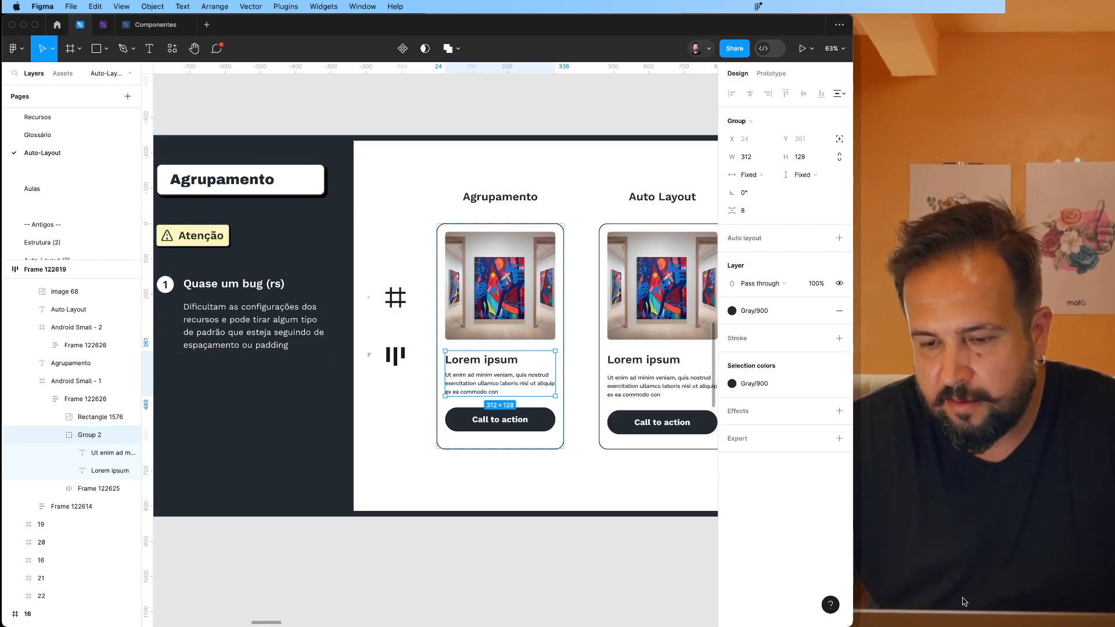
pyautogui.click(409, 451)
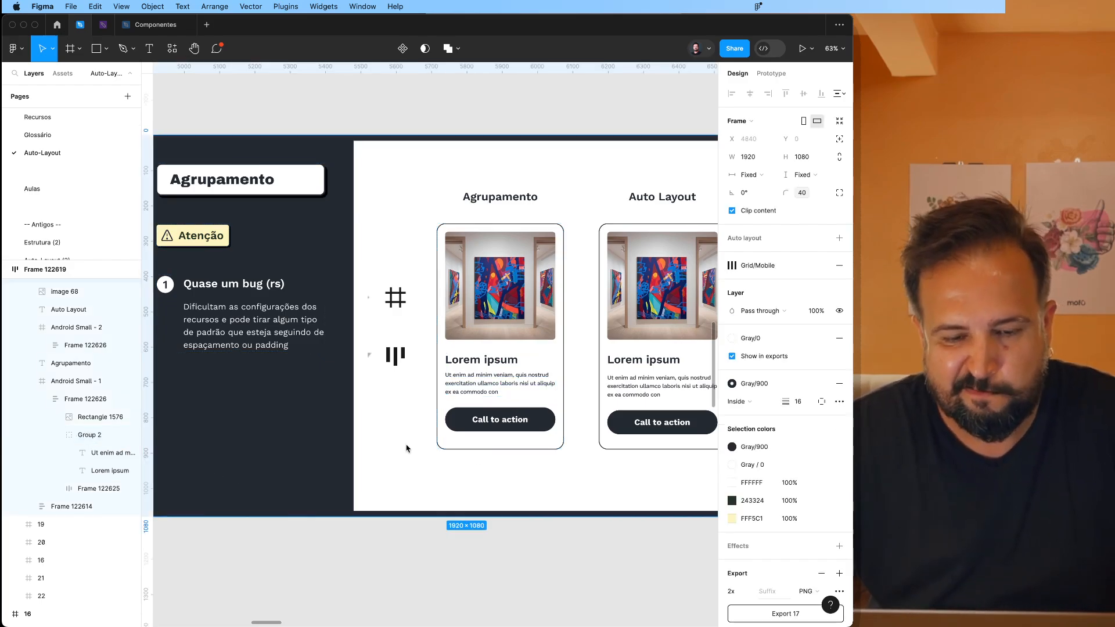
# Step: Paste the captured group icon onto the Agrupamento slide and enlarge it to about 121 × 110 below the other layer icons
pyautogui.press('super+v')
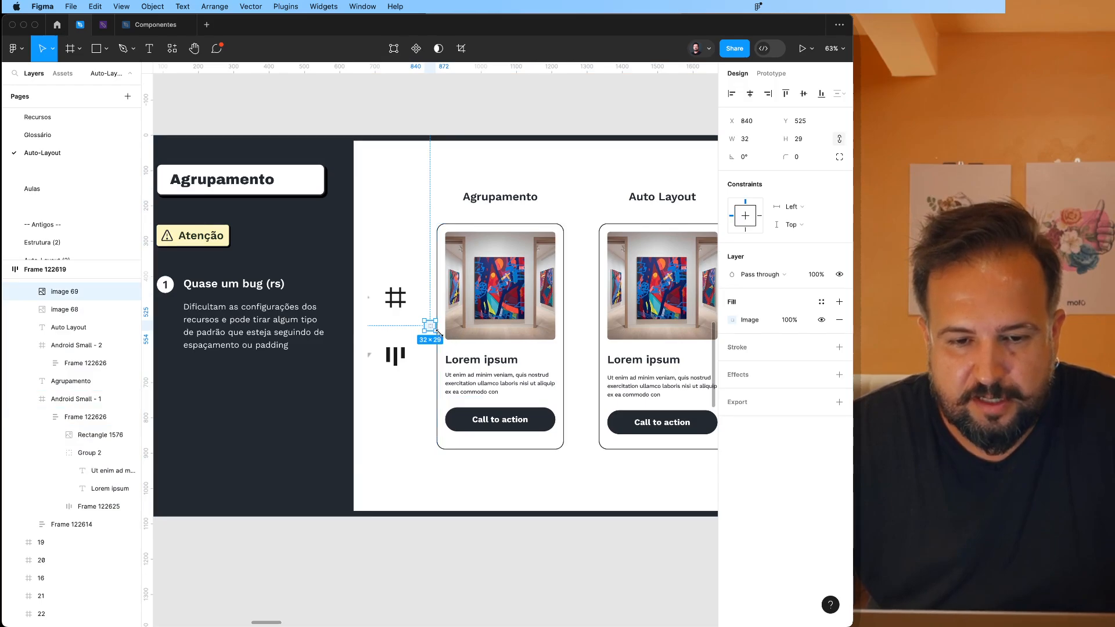
pyautogui.moveTo(456, 353); pyautogui.dragTo(394, 407)
pyautogui.click(399, 314)
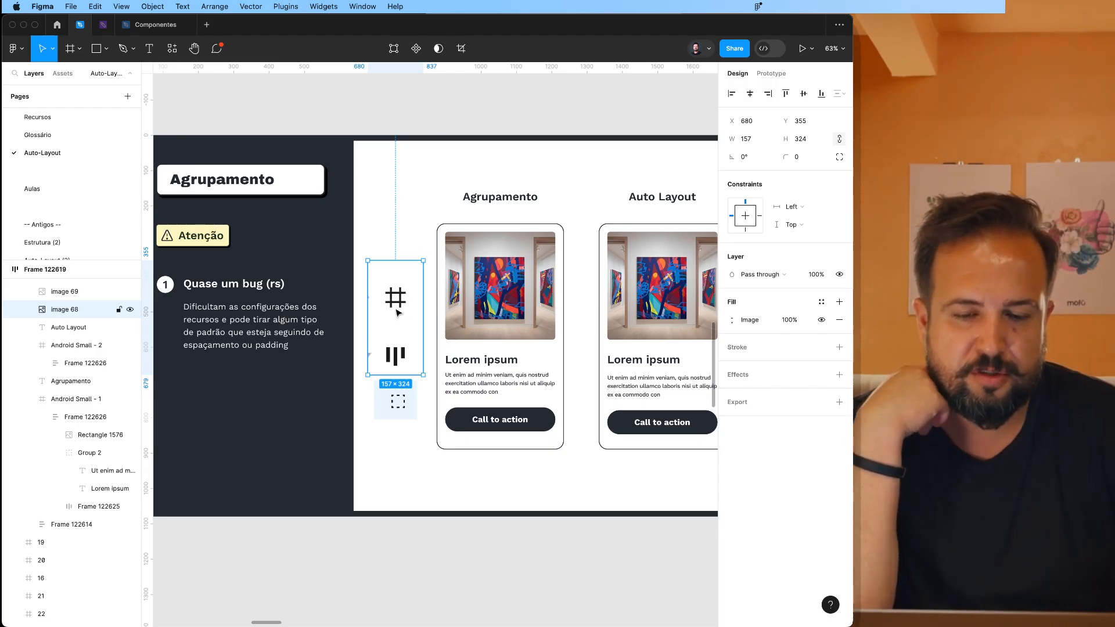
pyautogui.click(396, 242)
pyautogui.click(653, 112)
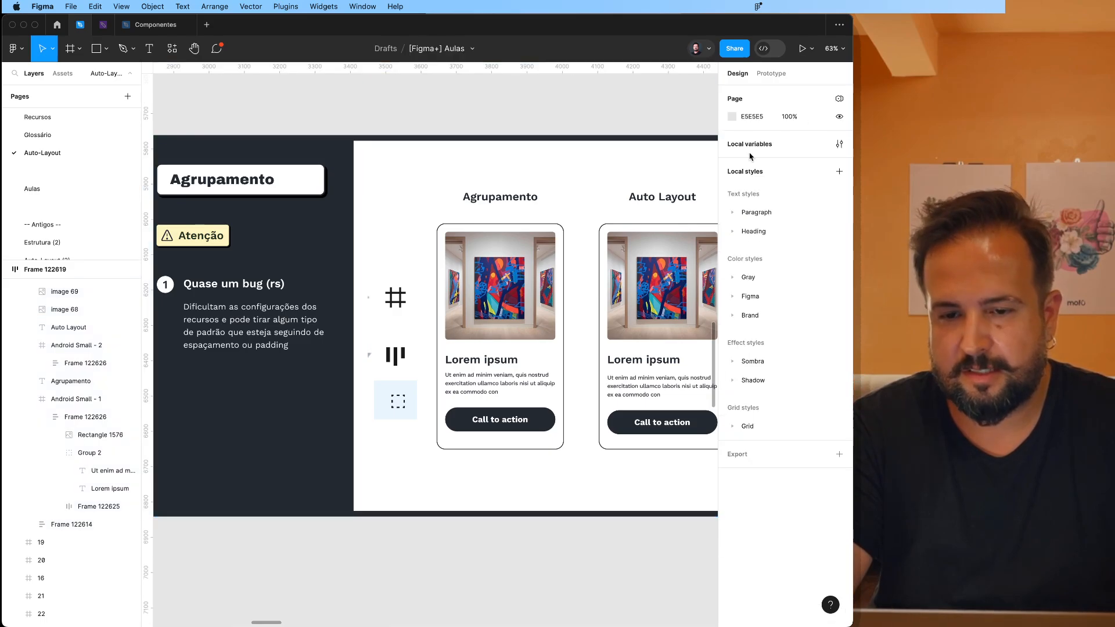
pyautogui.click(397, 300)
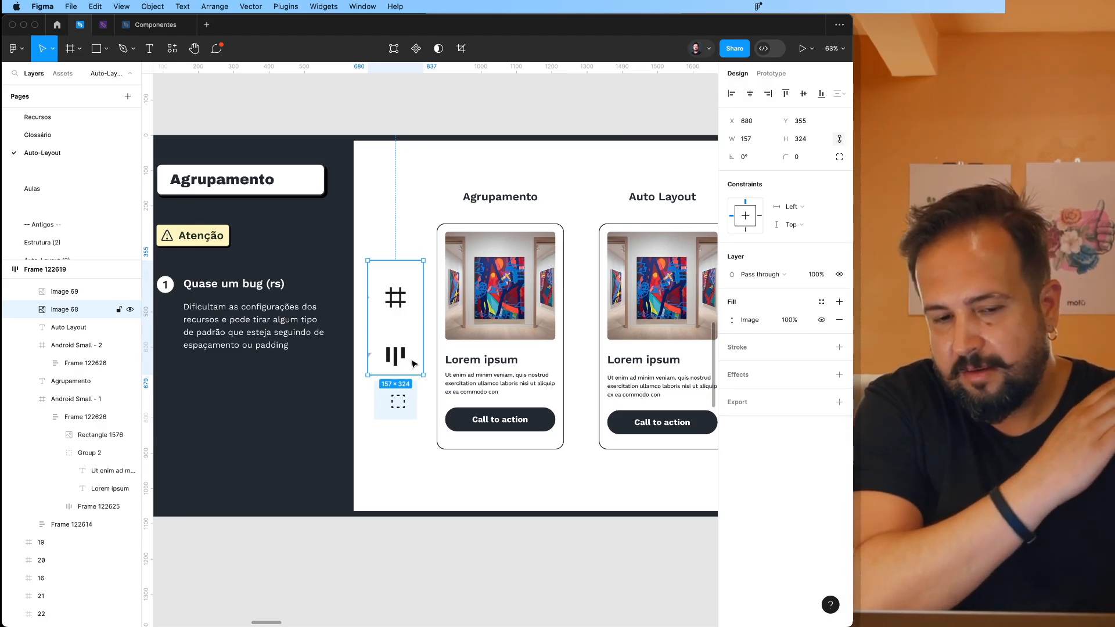
# Step: Capture the layer icon of the Agrupamento card's main auto layout frame and paste it enlarged beside the other icons on the slide
pyautogui.click(93, 419)
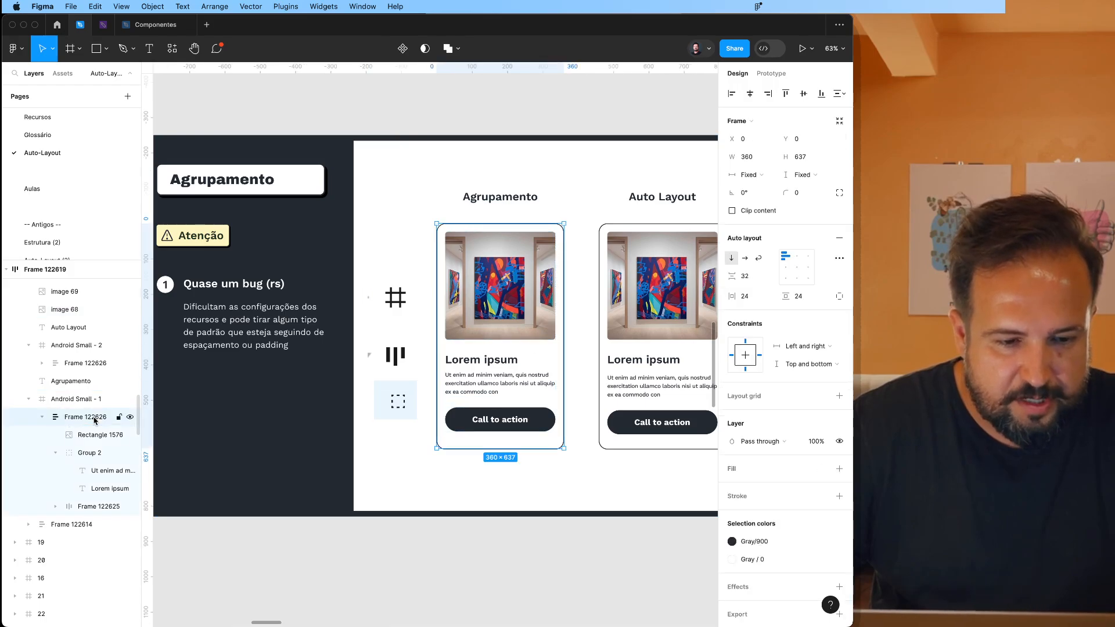
pyautogui.press('shift+super+4')
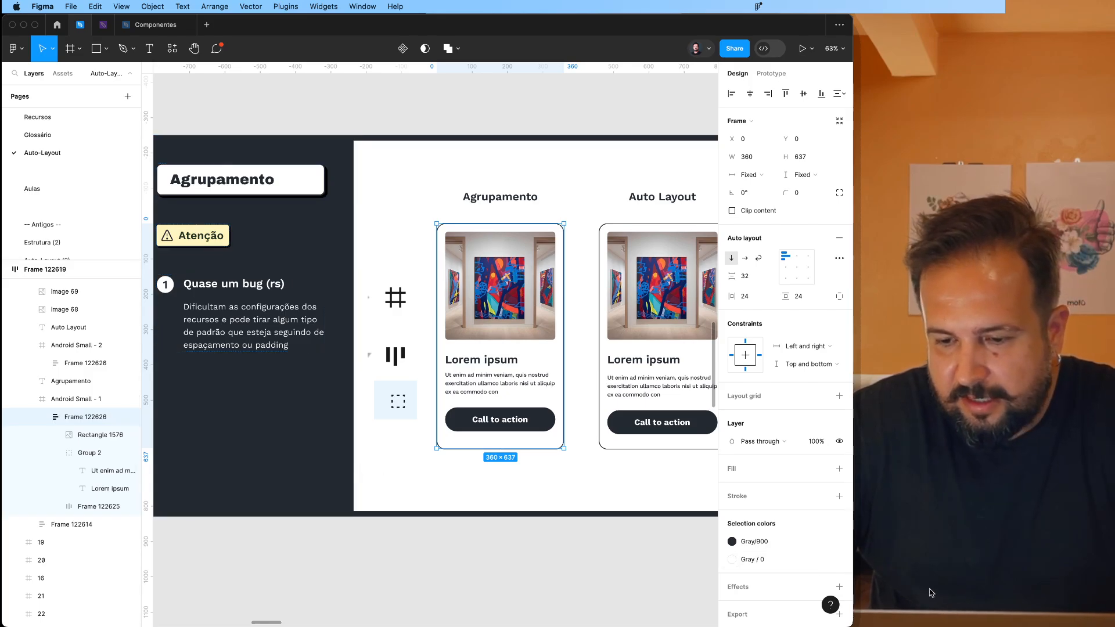
pyautogui.click(406, 448)
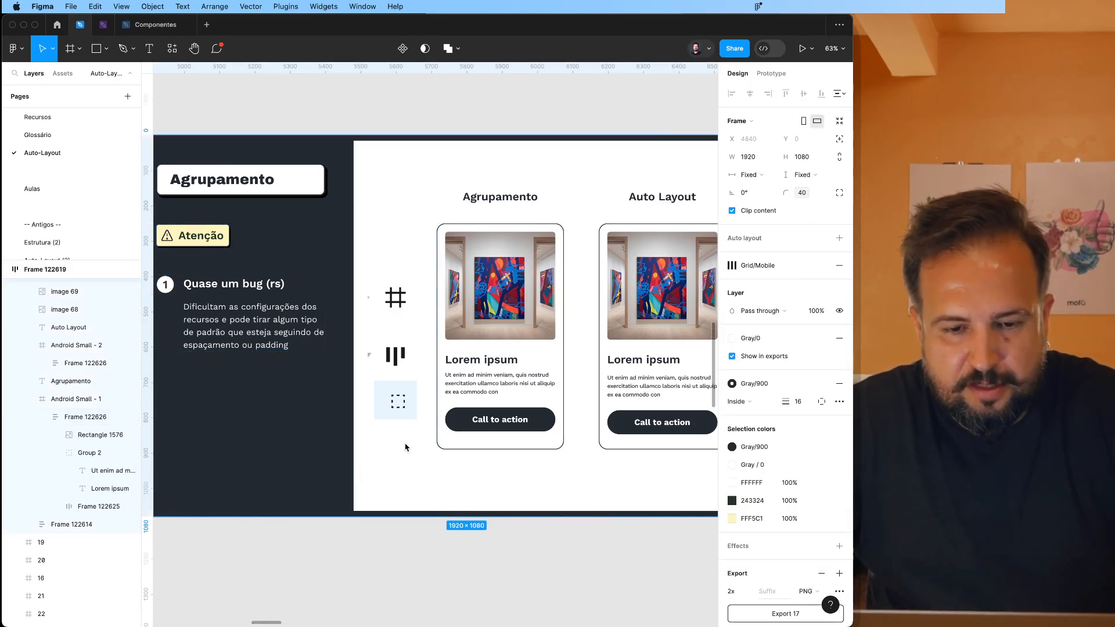
pyautogui.press('super+v')
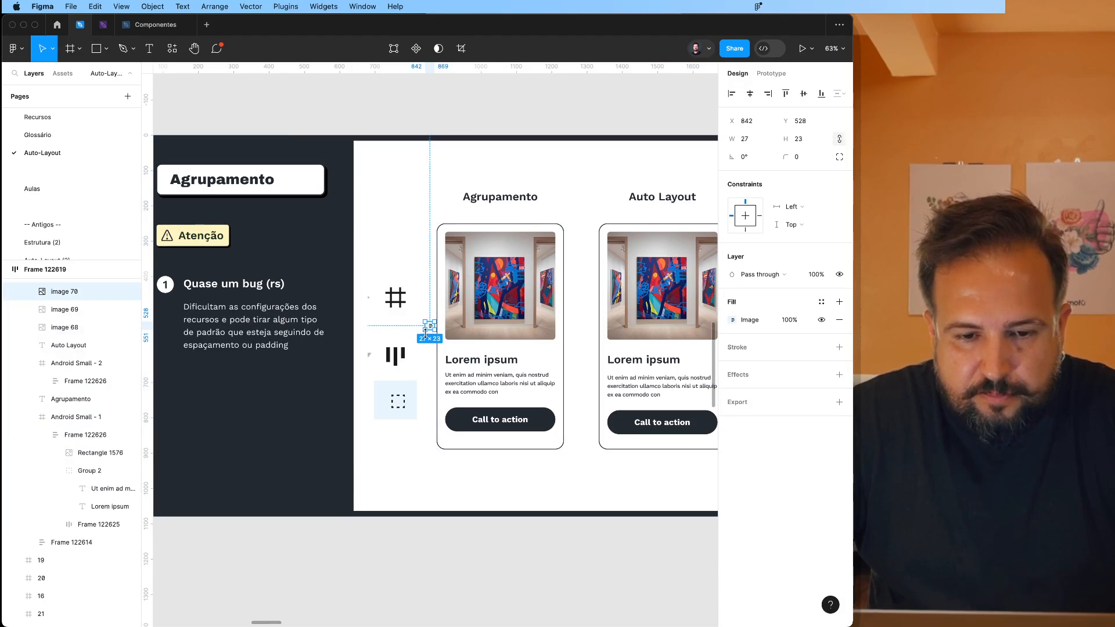
pyautogui.moveTo(423, 330); pyautogui.dragTo(427, 360)
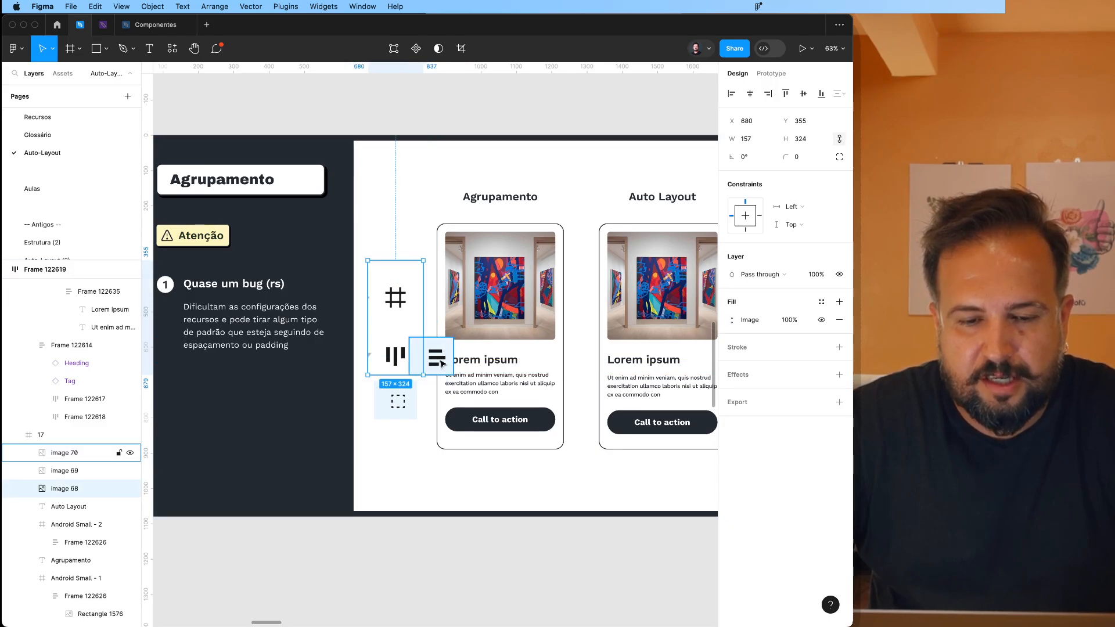
# Step: Delete all three pasted layer icon images from the Agrupamento slide
pyautogui.click(391, 405)
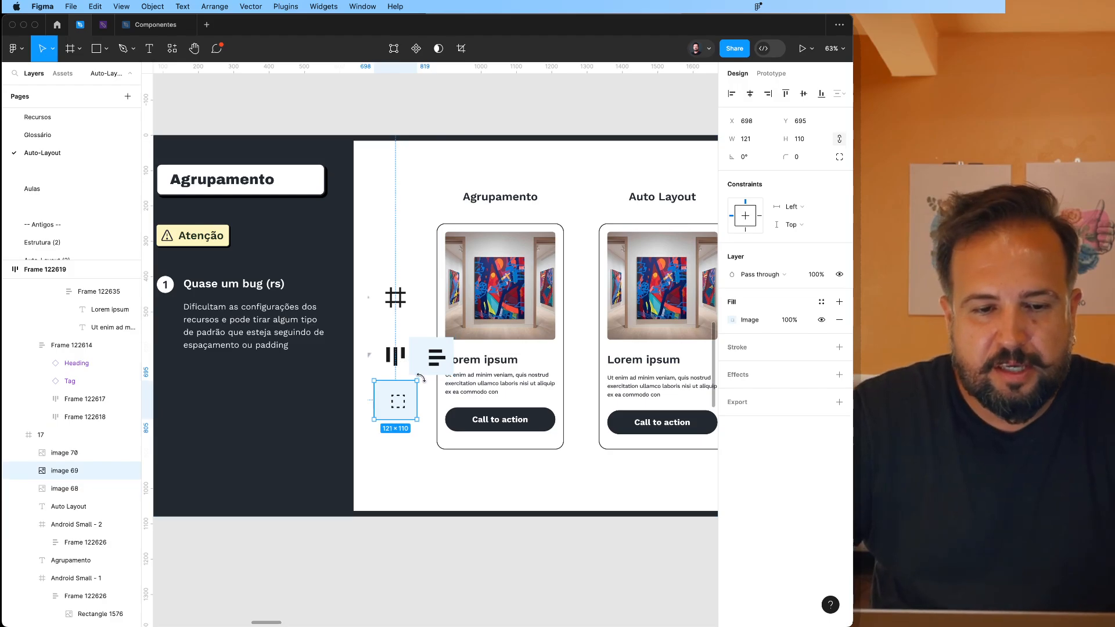
pyautogui.keyDown('shift'); pyautogui.click(433, 357); pyautogui.keyUp('shift')
pyautogui.keyDown('shift'); pyautogui.click(373, 294); pyautogui.keyUp('shift')
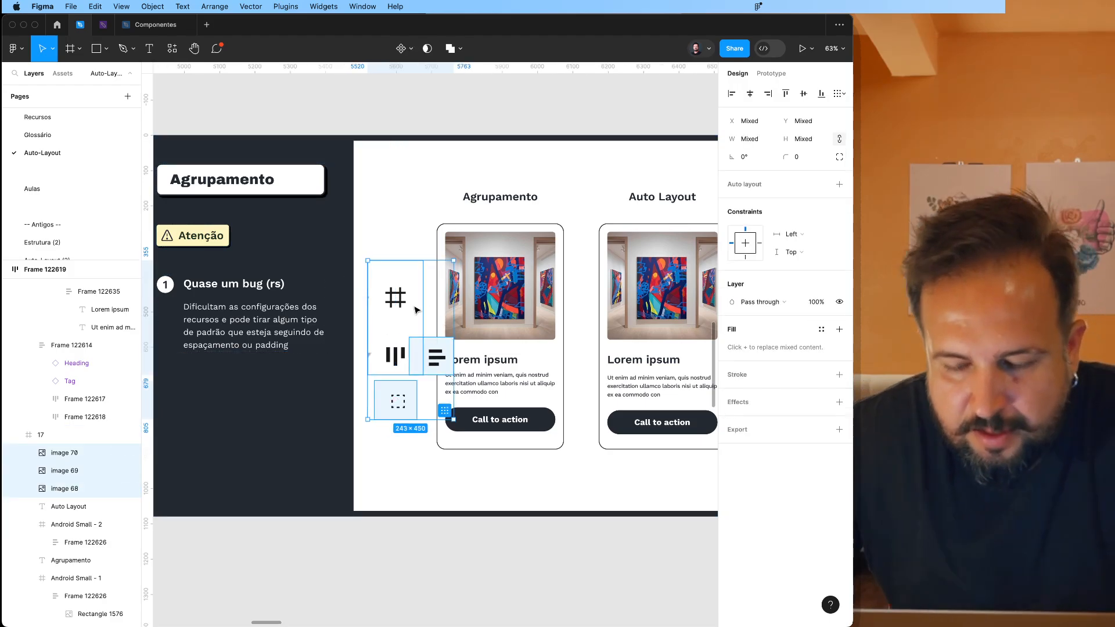
pyautogui.press('Delete')
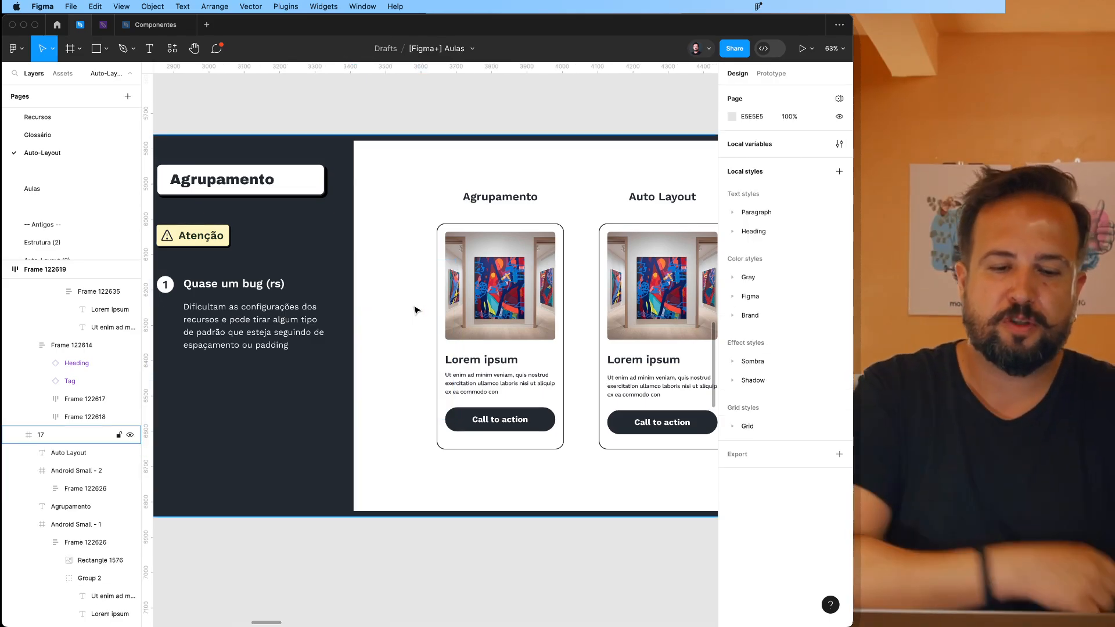
# Step: Widen the Auto Layout card to about 485
pyautogui.click(507, 388)
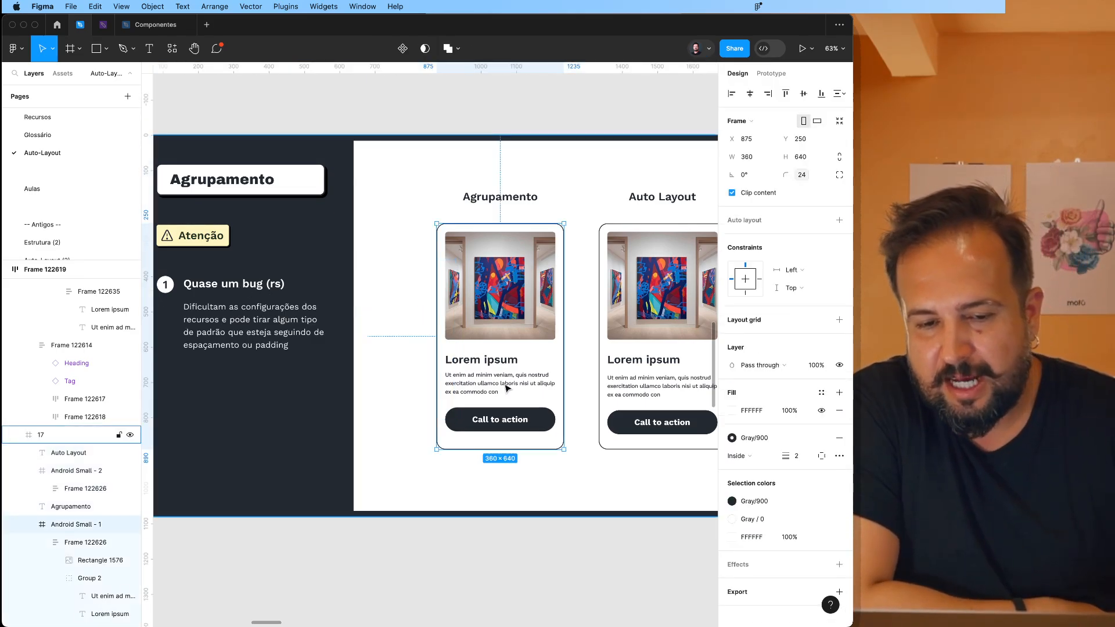
pyautogui.click(608, 400)
pyautogui.hscroll(3, 616, 389)
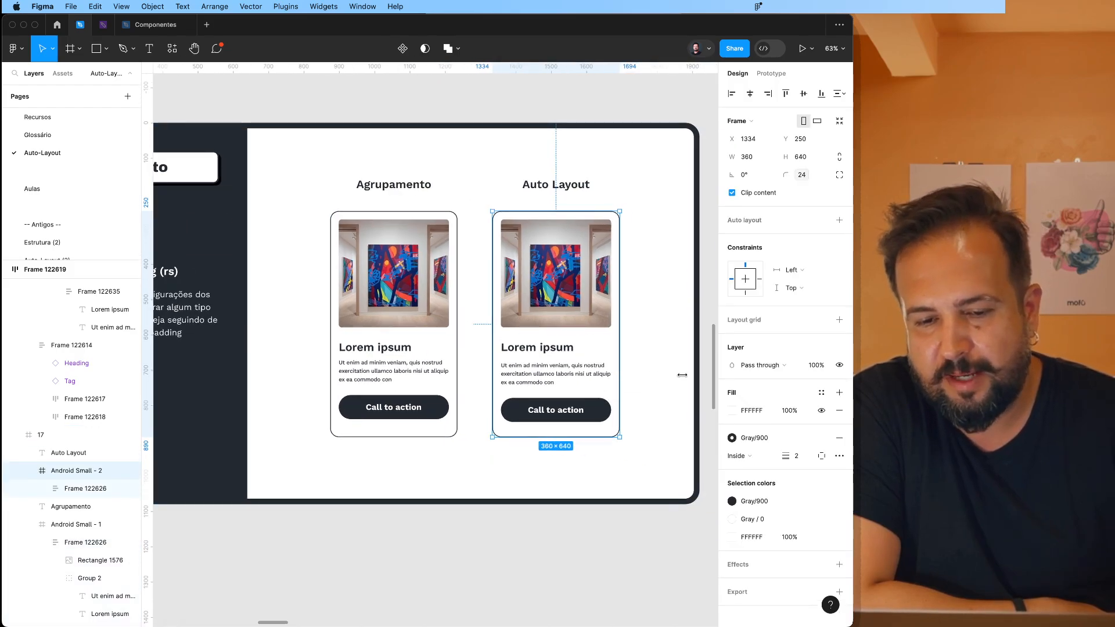
pyautogui.moveTo(683, 375)
pyautogui.mouseDown()
pyautogui.moveTo(553, 372)
pyautogui.moveTo(665, 369)
pyautogui.mouseUp()
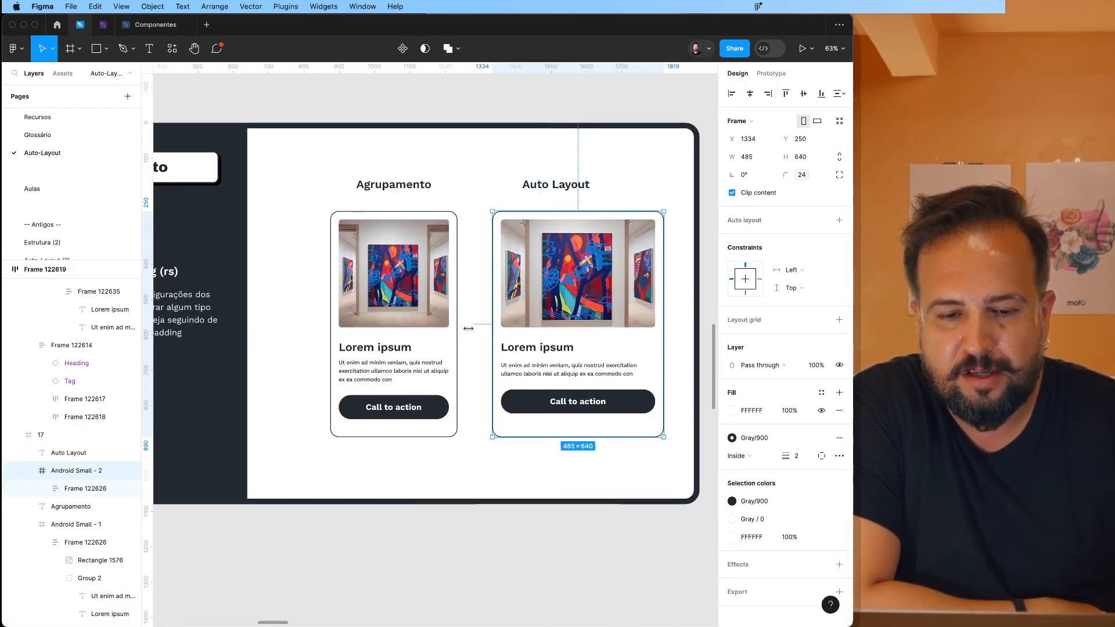
pyautogui.click(454, 334)
pyautogui.moveTo(456, 341); pyautogui.dragTo(479, 340)
pyautogui.hotkey('ctrl', 'z')
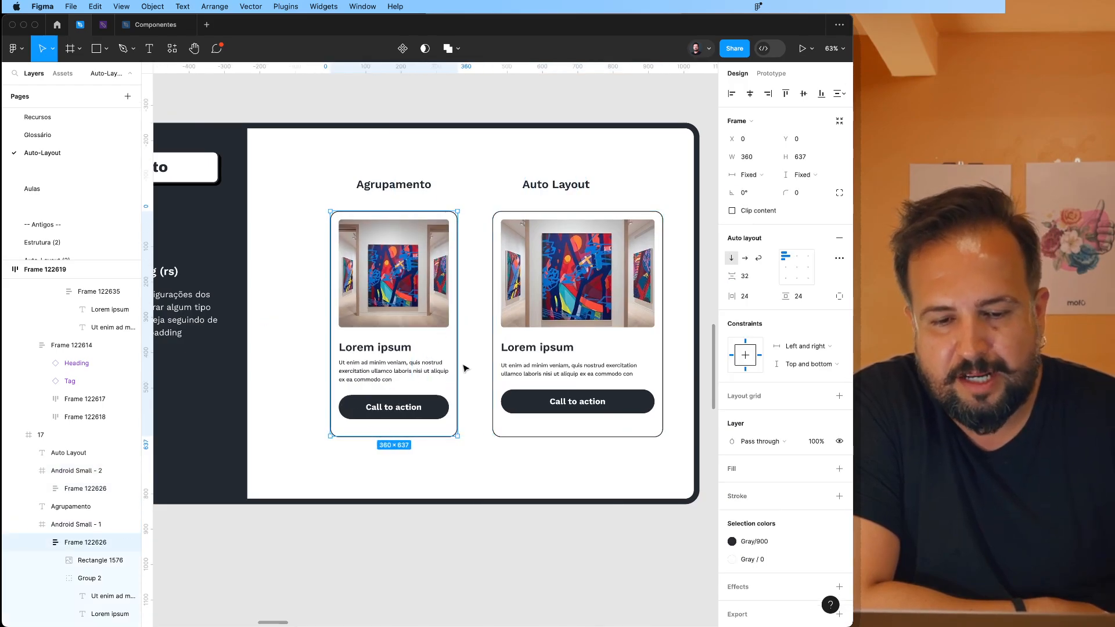
pyautogui.click(470, 369)
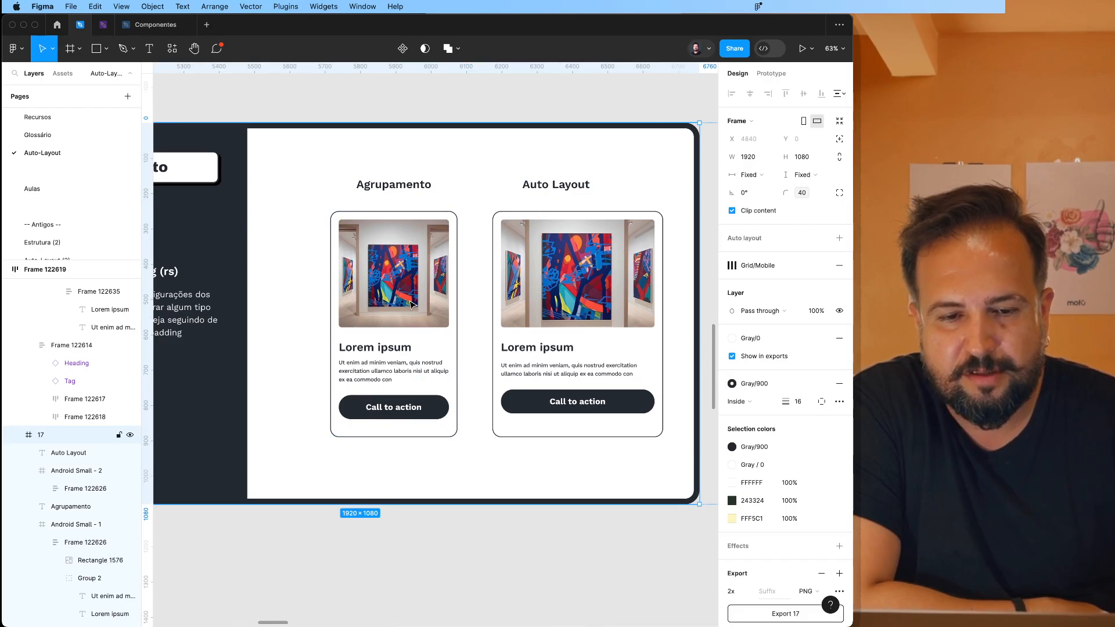
# Step: Narrow the Agrupamento card to about 340 and set the width of its title and paragraph group to Fill container
pyautogui.click(456, 334)
pyautogui.moveTo(482, 337); pyautogui.dragTo(452, 332)
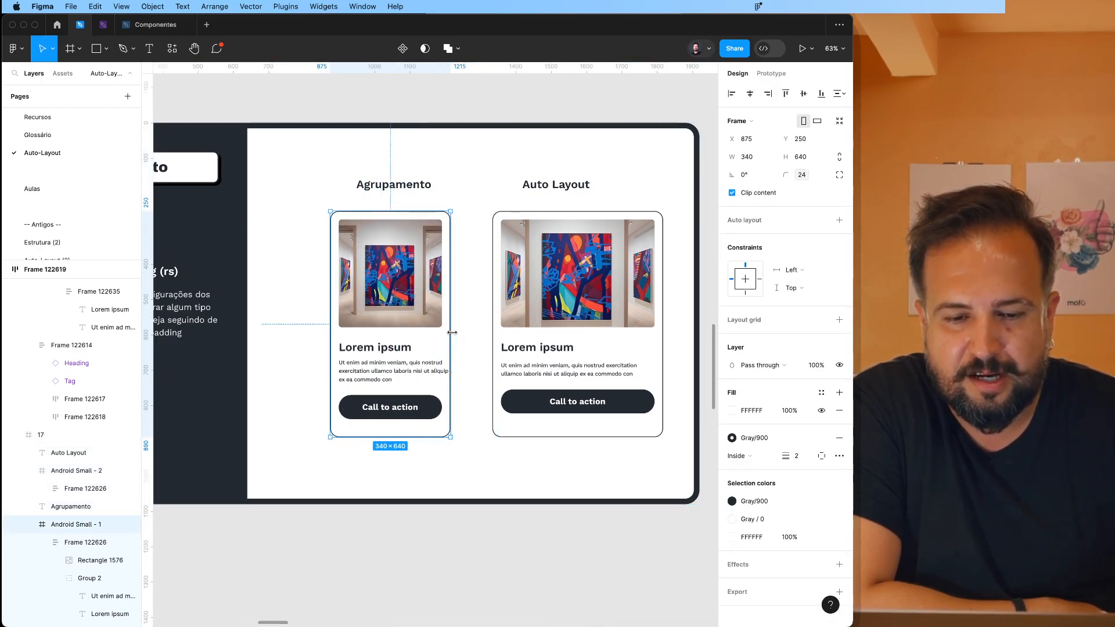
pyautogui.click(418, 360)
pyautogui.click(421, 364)
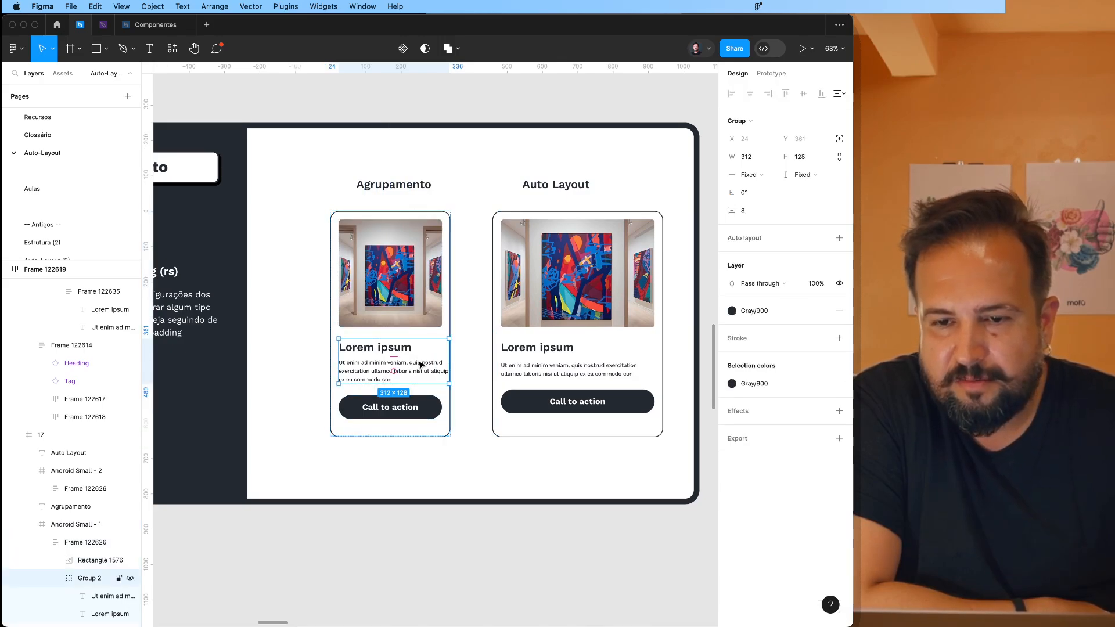
pyautogui.click(747, 175)
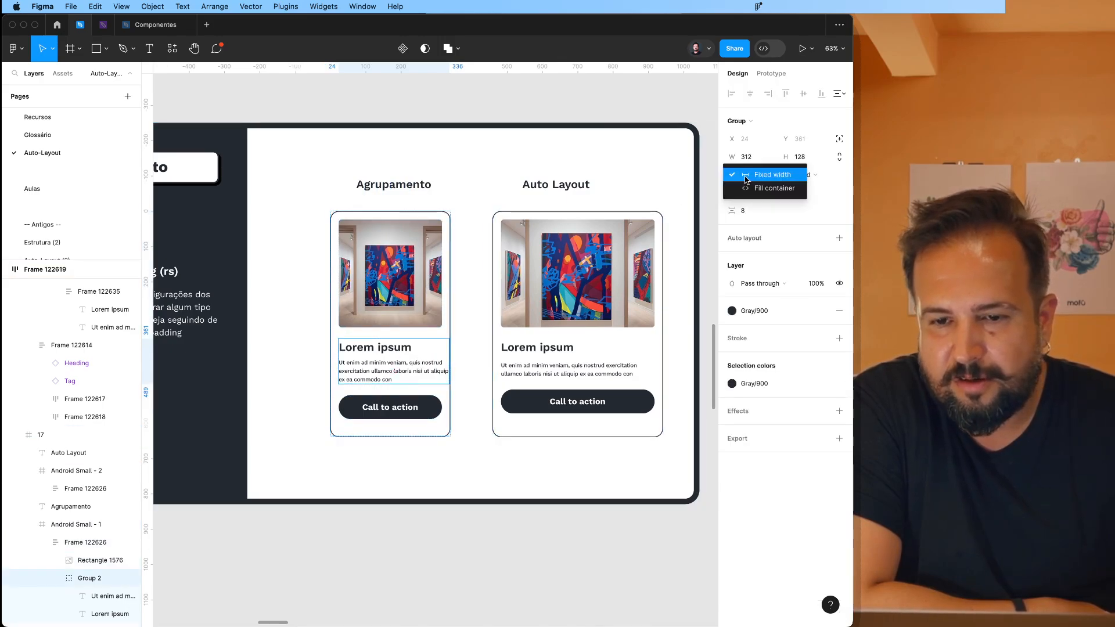
pyautogui.click(773, 189)
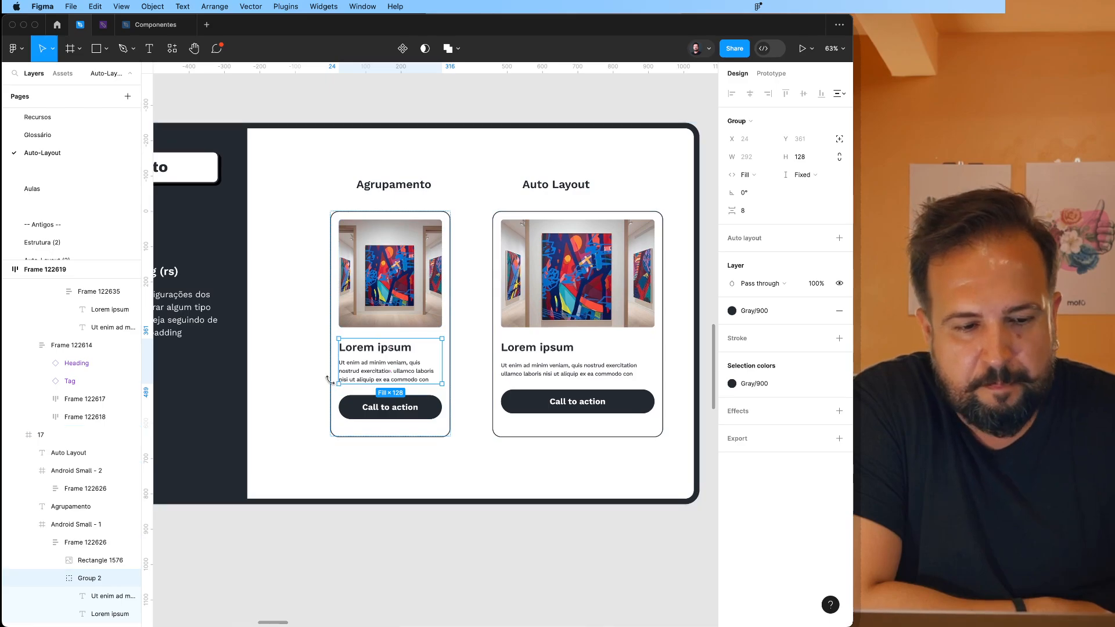
# Step: Widen the Agrupamento card to about 395
pyautogui.click(290, 485)
pyautogui.click(372, 430)
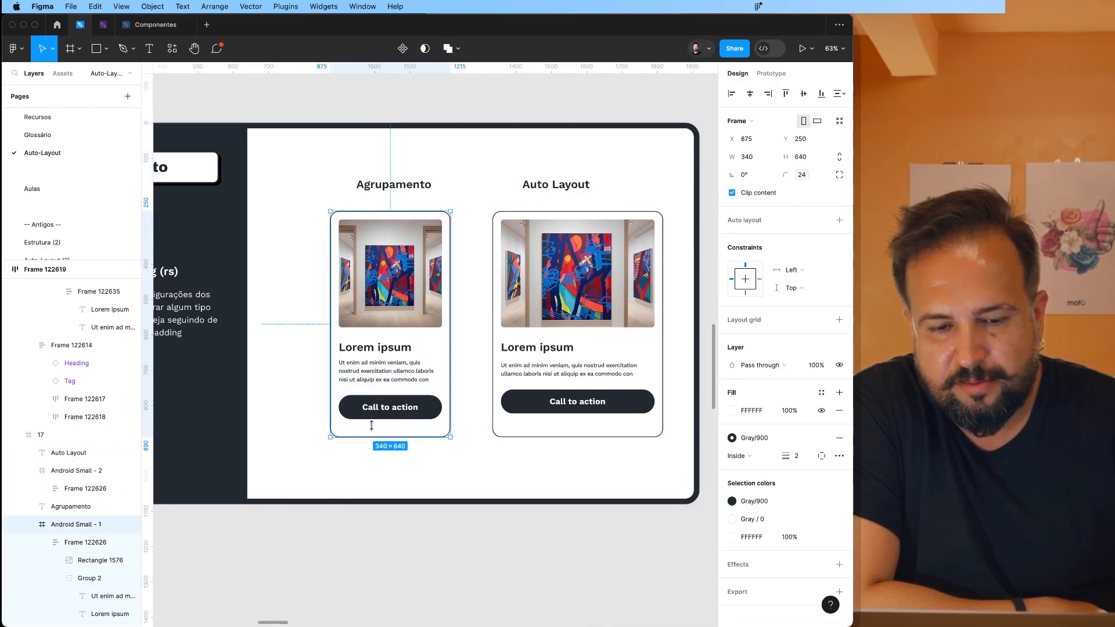
pyautogui.moveTo(407, 399); pyautogui.dragTo(470, 396)
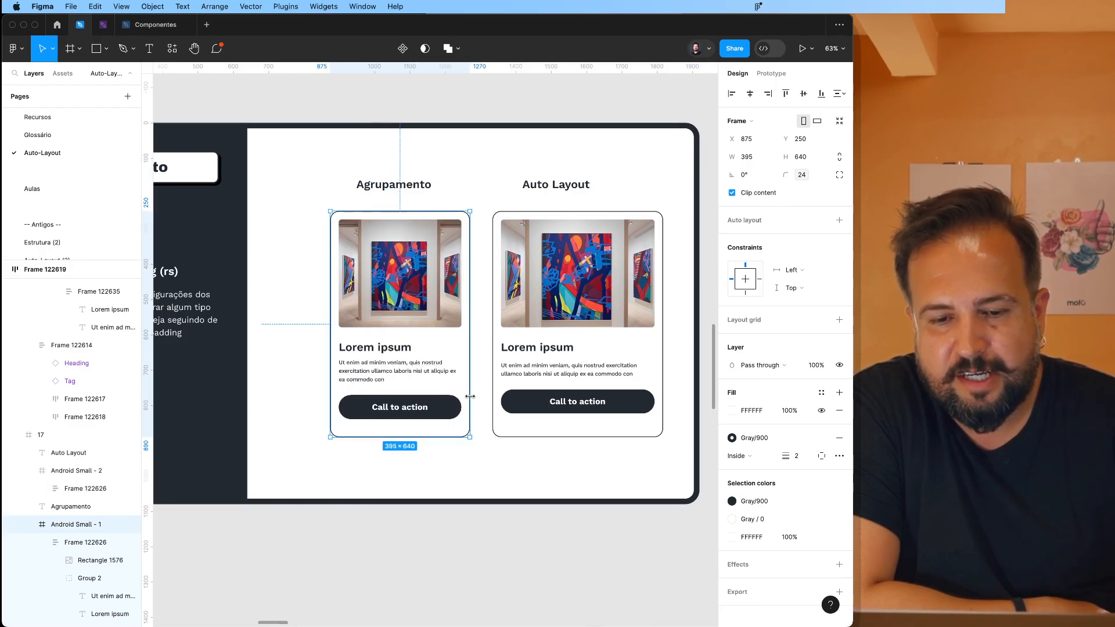
# Step: Try an item spacing of 56 on the outer text frame of the Auto Layout card
pyautogui.click(551, 373)
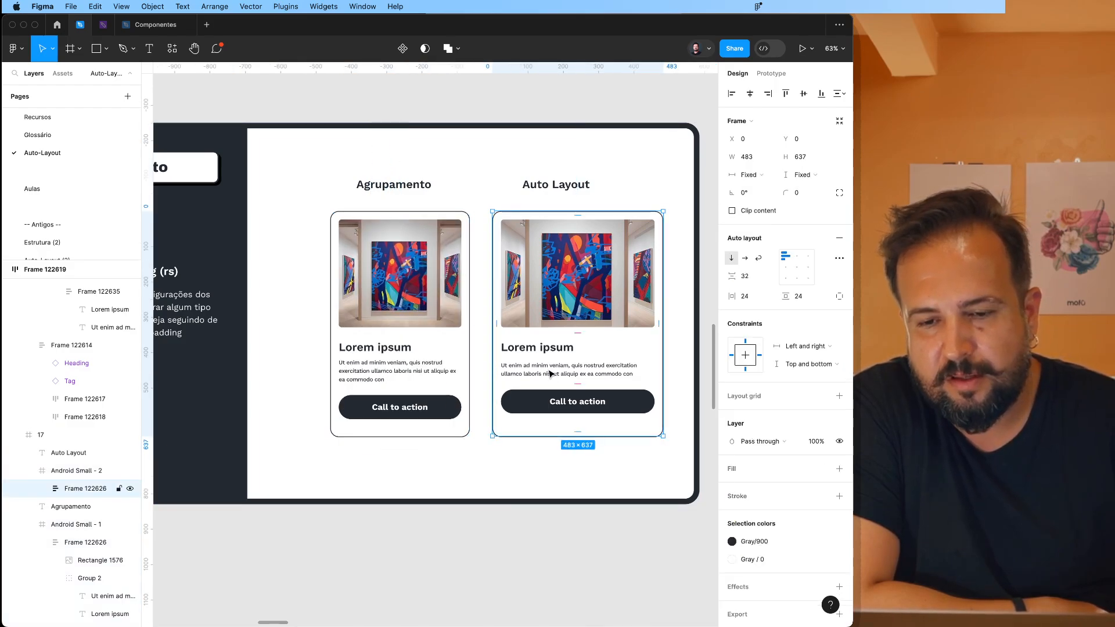
pyautogui.doubleClick(550, 373)
pyautogui.click(747, 276)
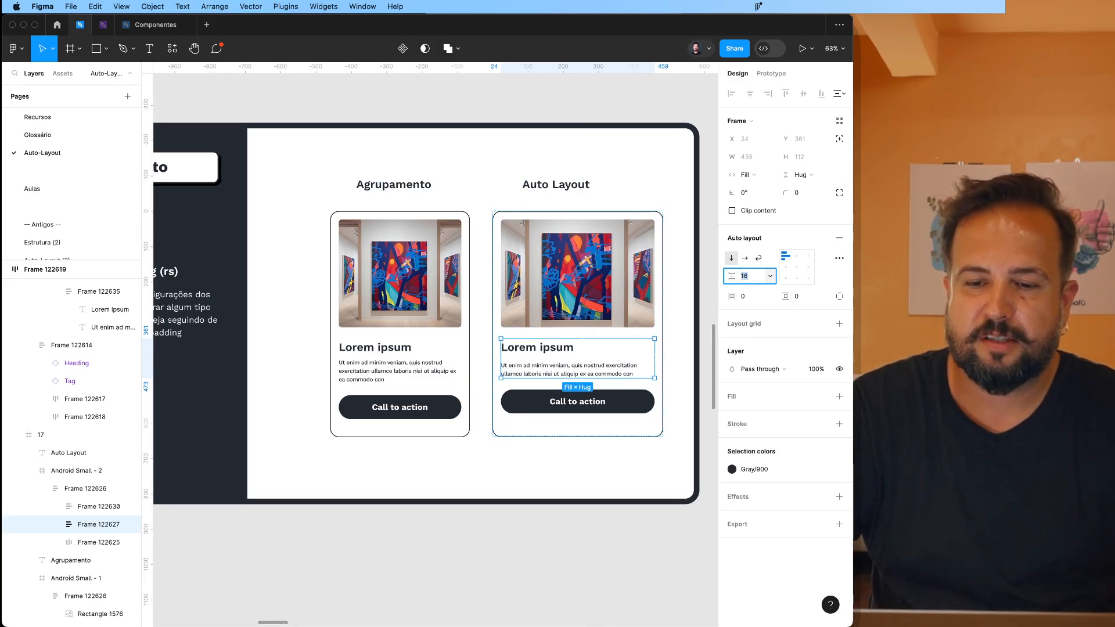
pyautogui.write('40')
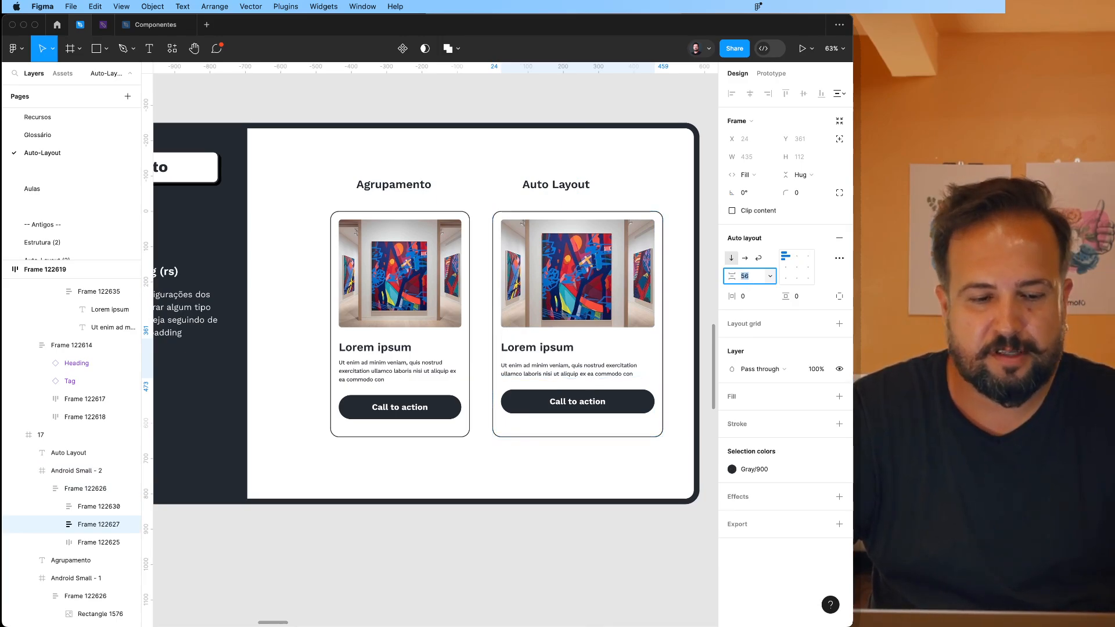
# Step: Set the item spacing to 40 on the nested frame that holds the Auto Layout card's title and paragraph
pyautogui.click(55, 525)
pyautogui.click(85, 543)
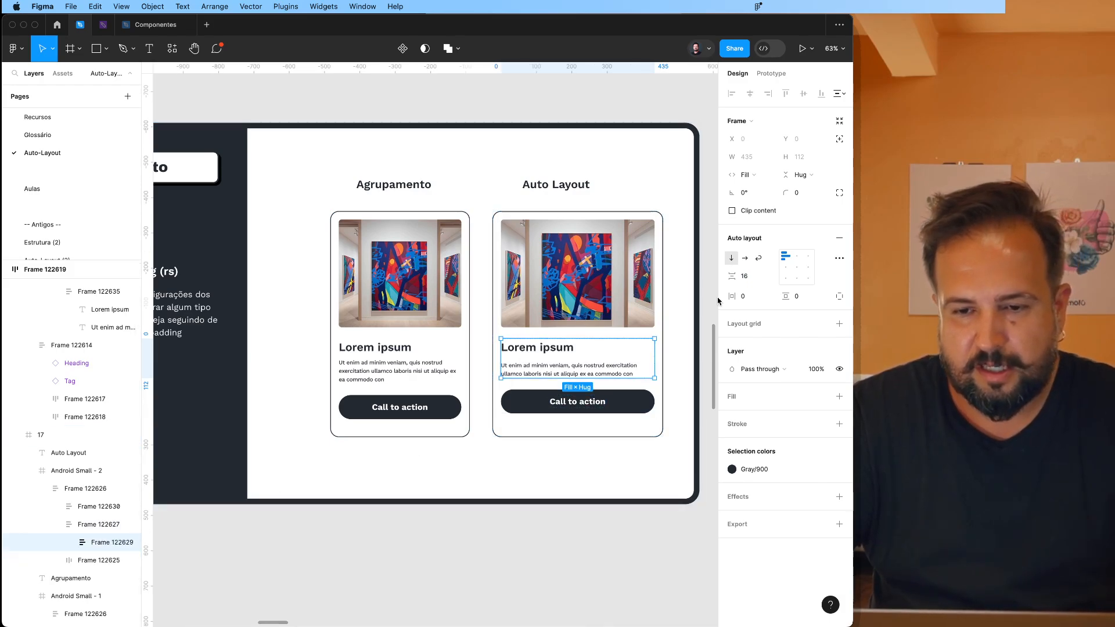
pyautogui.click(745, 276)
pyautogui.write('40')
pyautogui.press('Return')
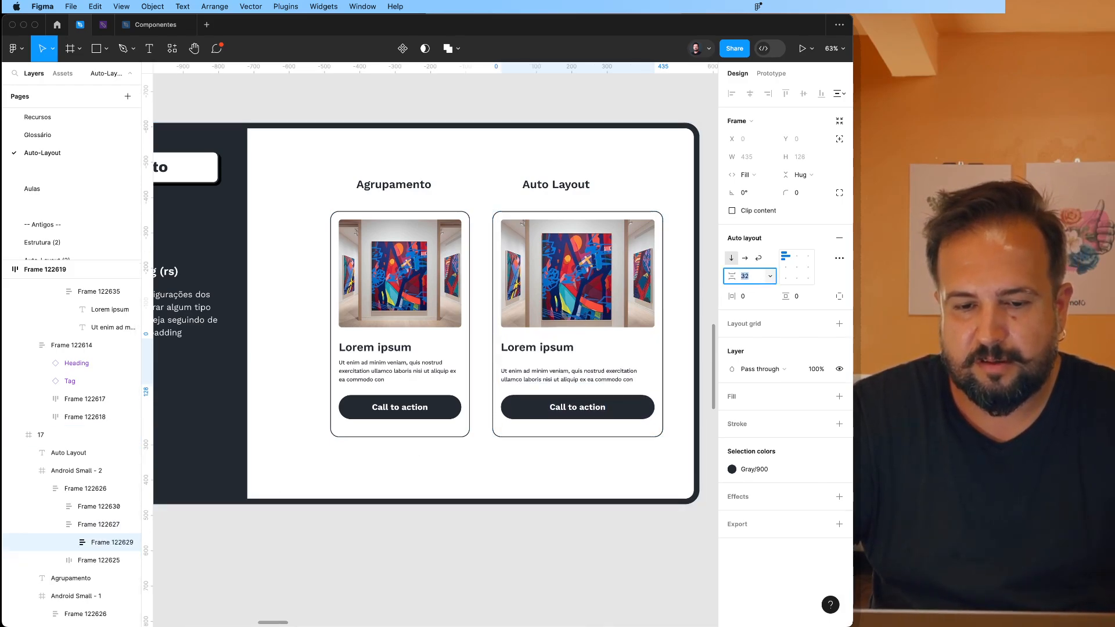
# Step: Increase the spacing in the Agrupamento card's title and paragraph group to 32
pyautogui.click(381, 354)
pyautogui.click(378, 352)
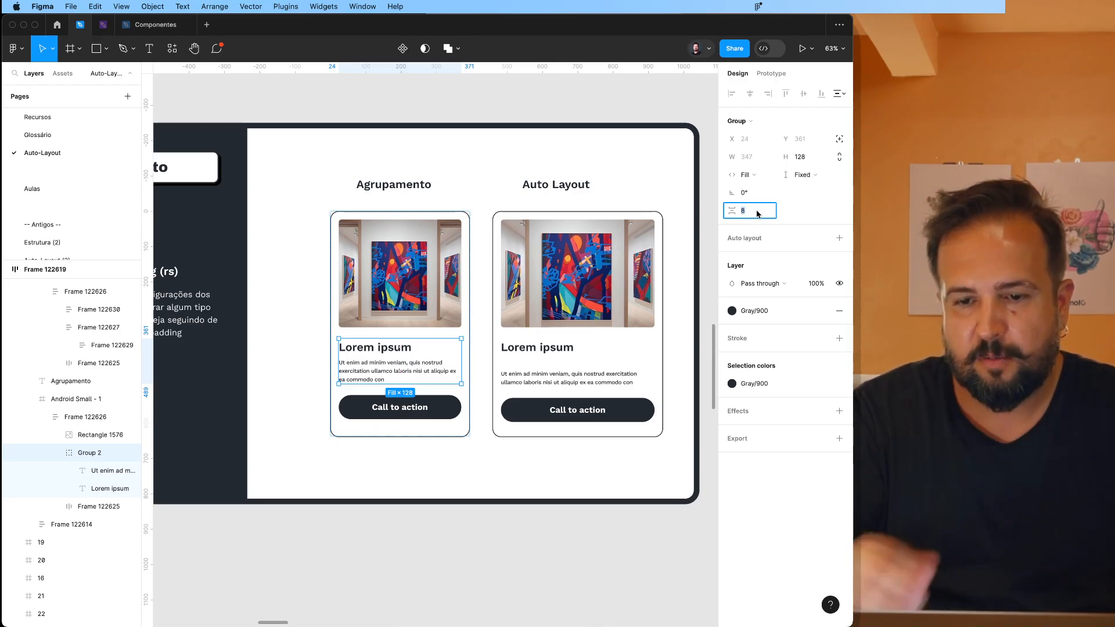
pyautogui.write('16')
pyautogui.press('Return')
pyautogui.press('Up')
pyautogui.press('Up')
pyautogui.press('Up')
pyautogui.press('Up')
pyautogui.press('Up')
pyautogui.press('Up')
pyautogui.press('Up')
pyautogui.press('Up')
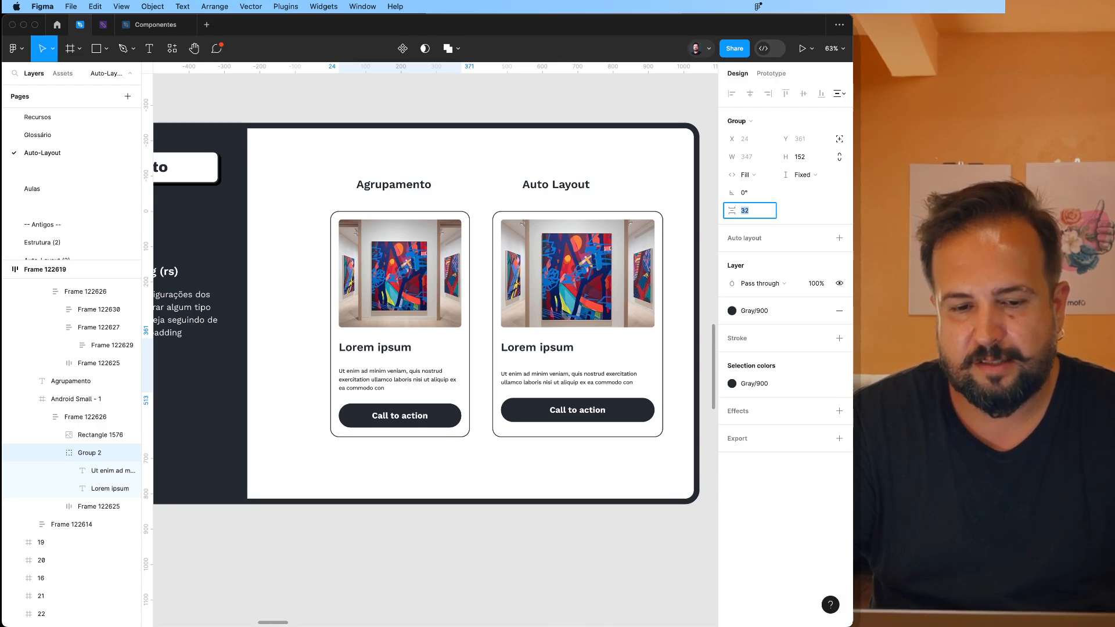
# Step: Examine the Camadas slide's advice on avoiding duplicated auto layouts and naming layers
pyautogui.click(378, 492)
pyautogui.scroll(-3, 378, 492)
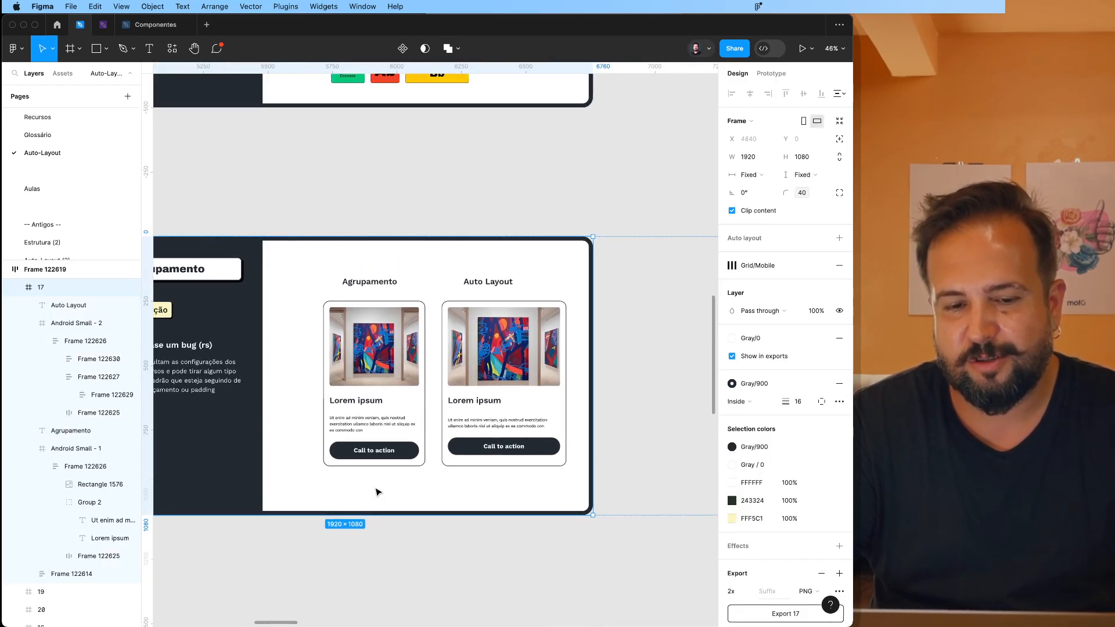
pyautogui.scroll(-1, 311, 399)
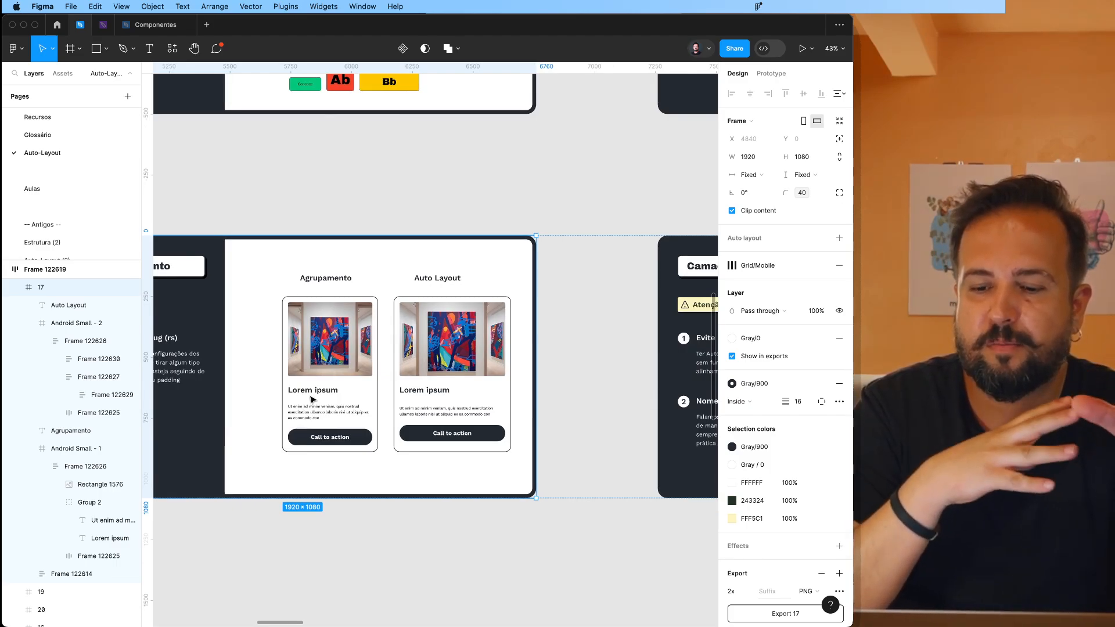
pyautogui.hscroll(5, 312, 400)
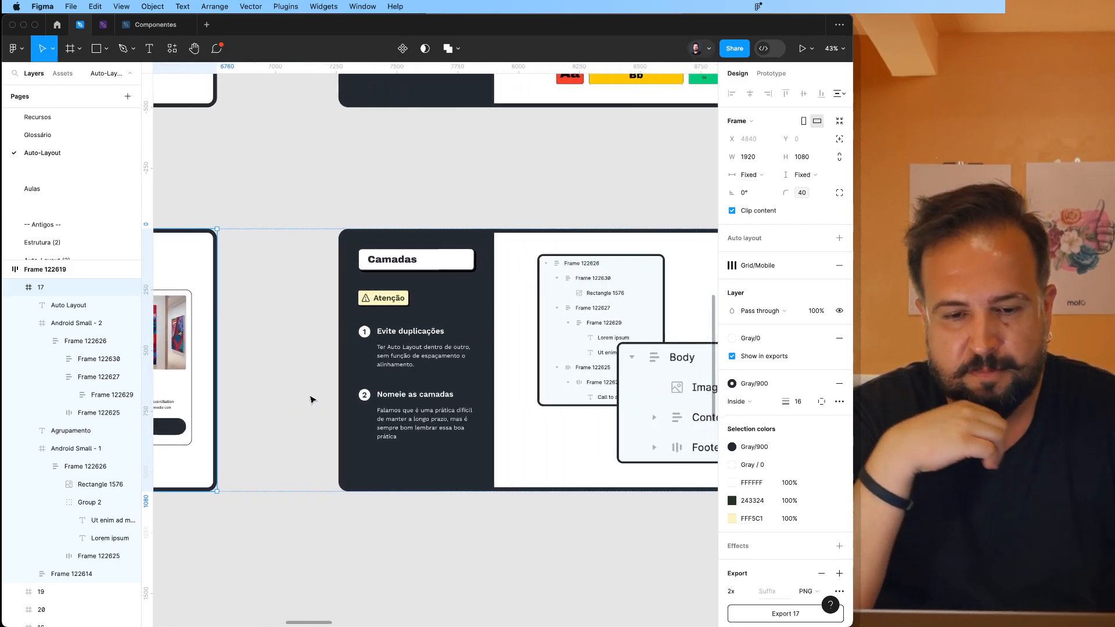
pyautogui.hscroll(4, 312, 400)
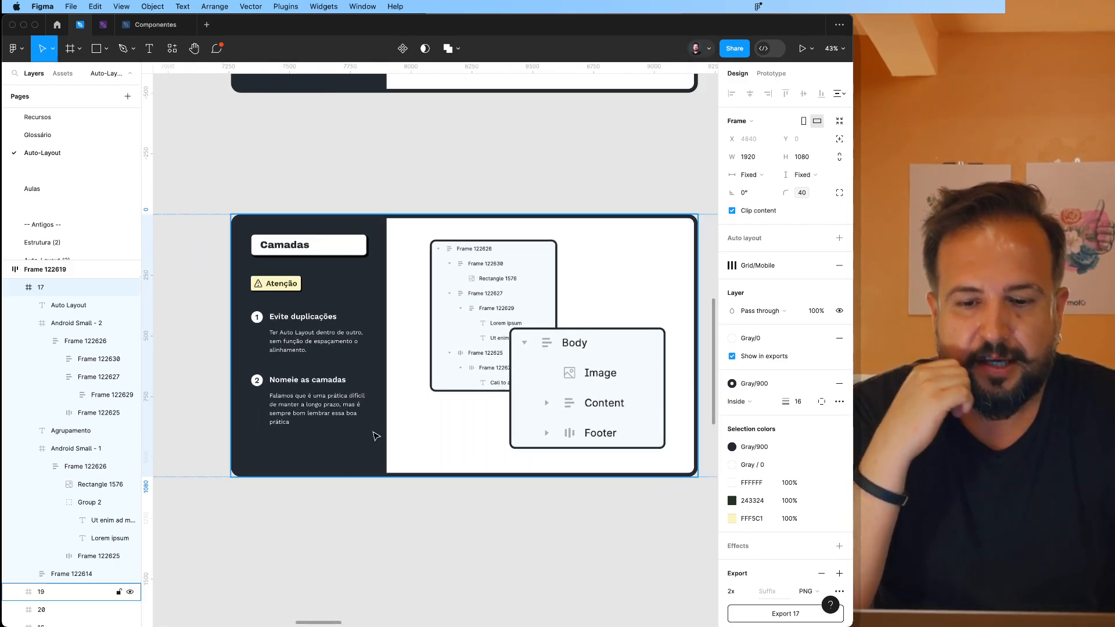
pyautogui.hscroll(2, 376, 436)
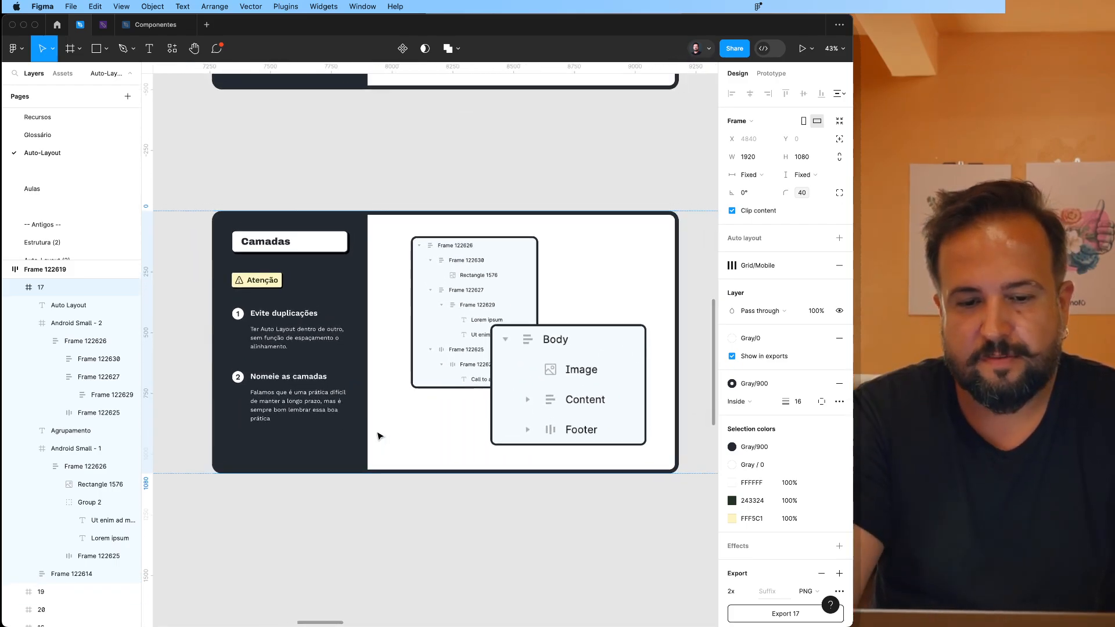
# Step: Compare the Camadas slide's generic numbered frame hierarchy with its named Body, Image, Content and Footer layers
pyautogui.scroll(1, 378, 436)
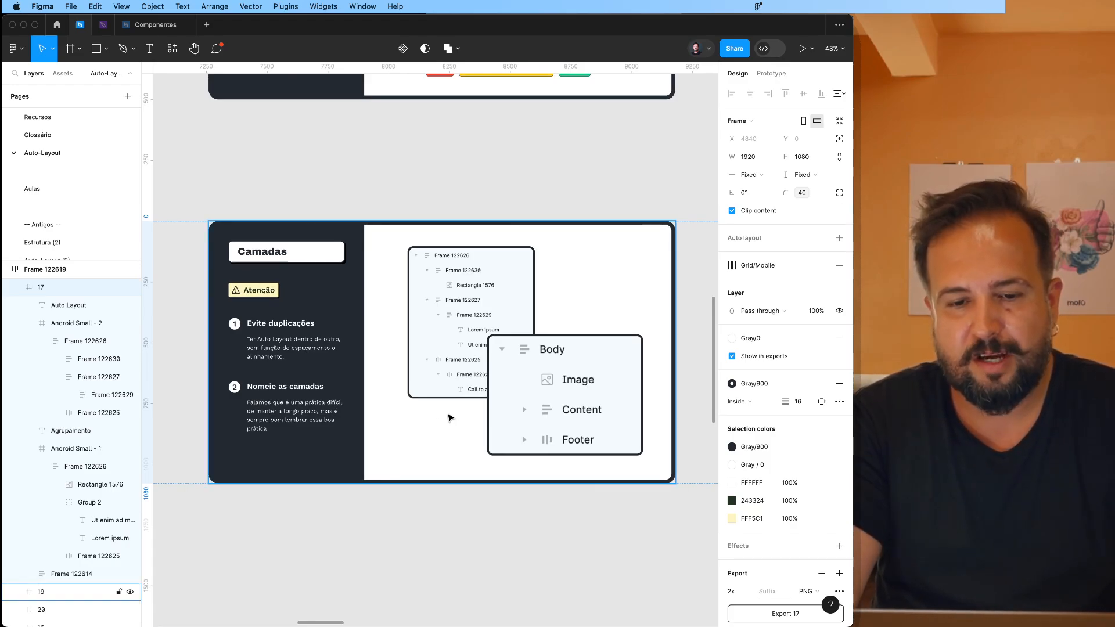
pyautogui.scroll(5, 461, 407)
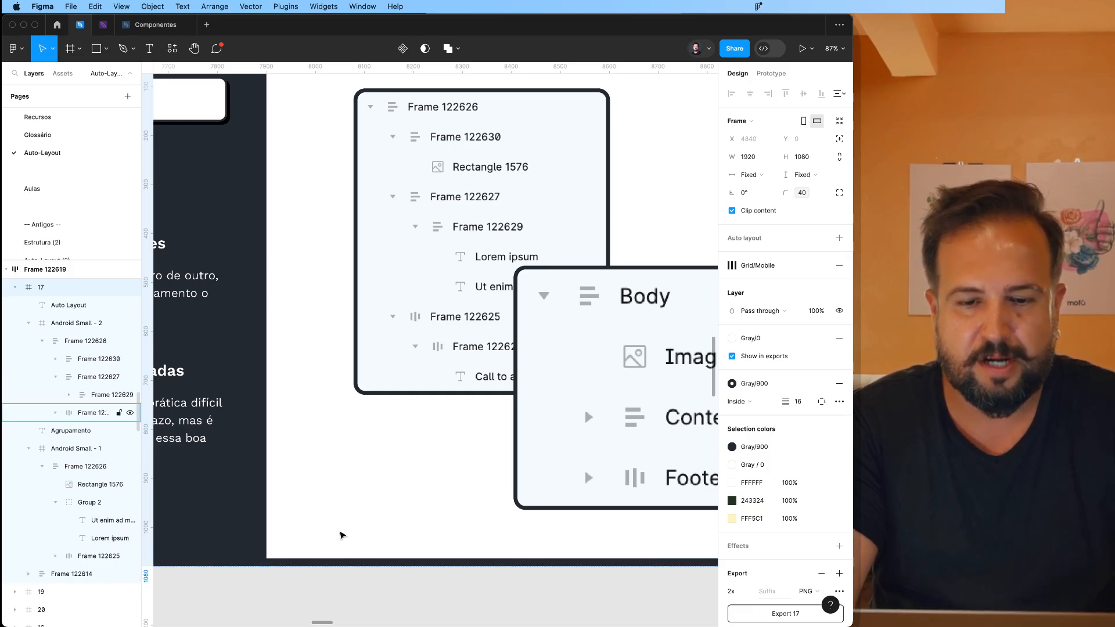
pyautogui.scroll(-4, 342, 532)
pyautogui.hscroll(-2, 343, 532)
pyautogui.scroll(1, 342, 531)
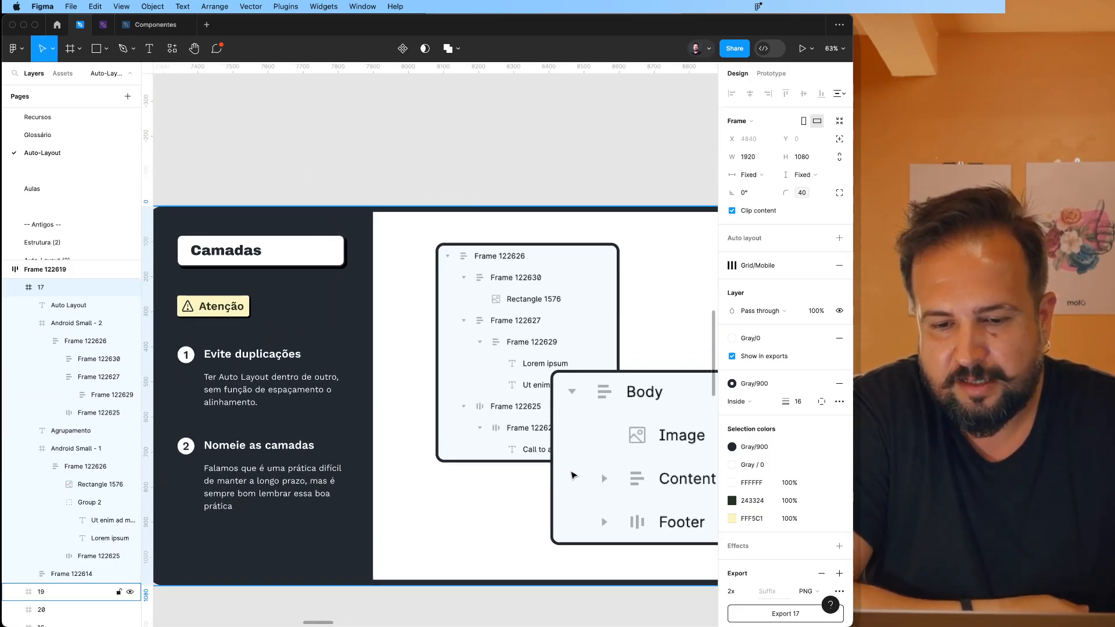
pyautogui.hscroll(2, 491, 383)
pyautogui.scroll(-2, 491, 384)
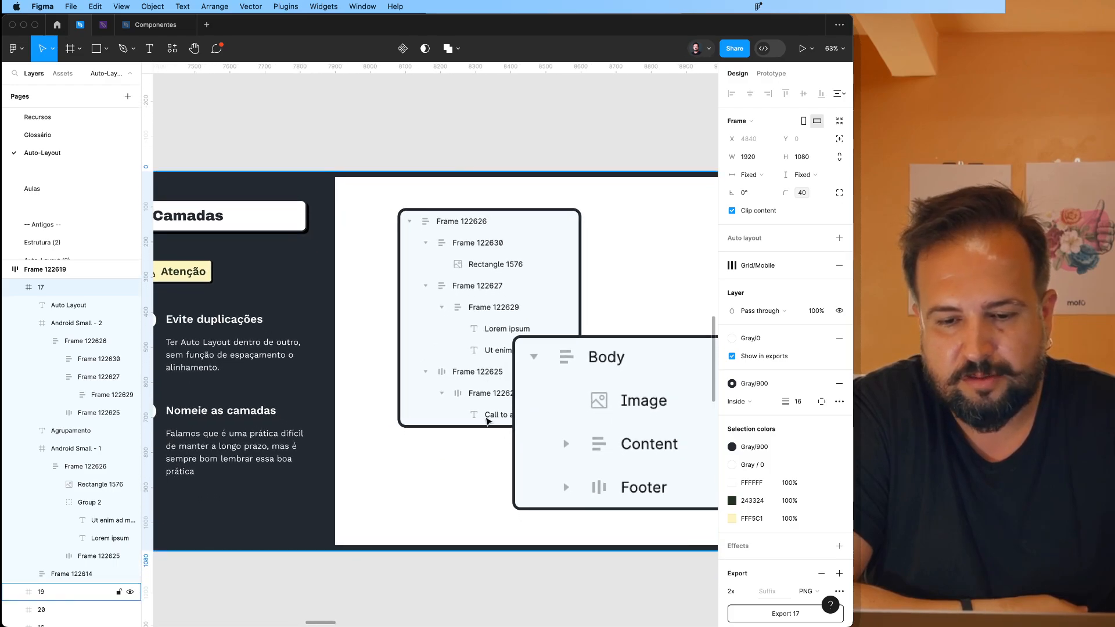
pyautogui.hscroll(2, 487, 421)
pyautogui.scroll(-1, 487, 421)
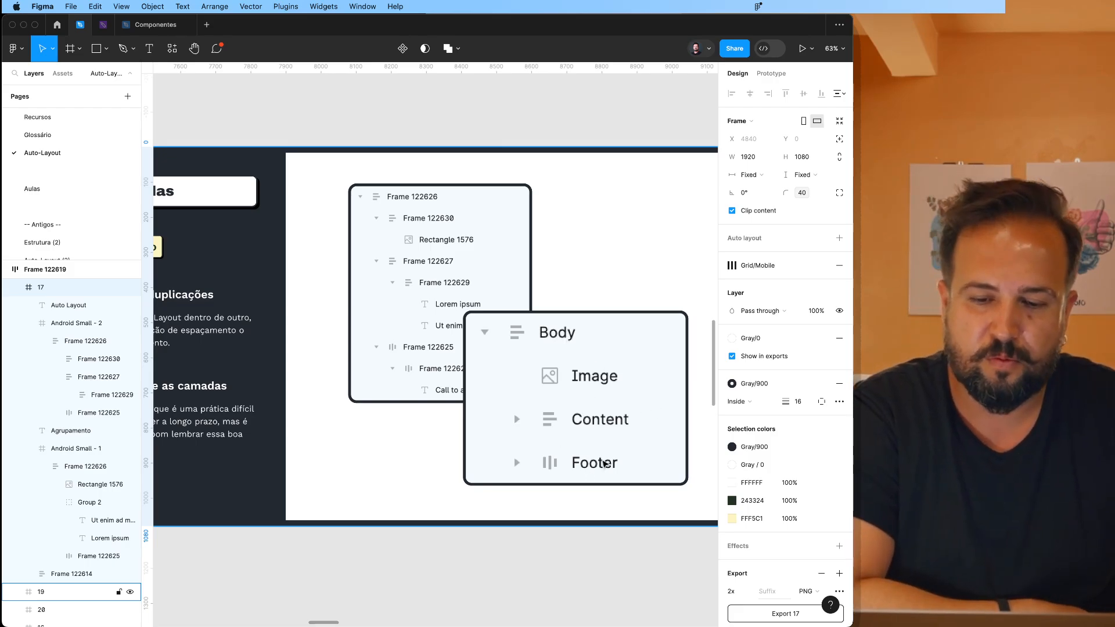
pyautogui.scroll(-3, 559, 470)
pyautogui.hscroll(-1, 560, 470)
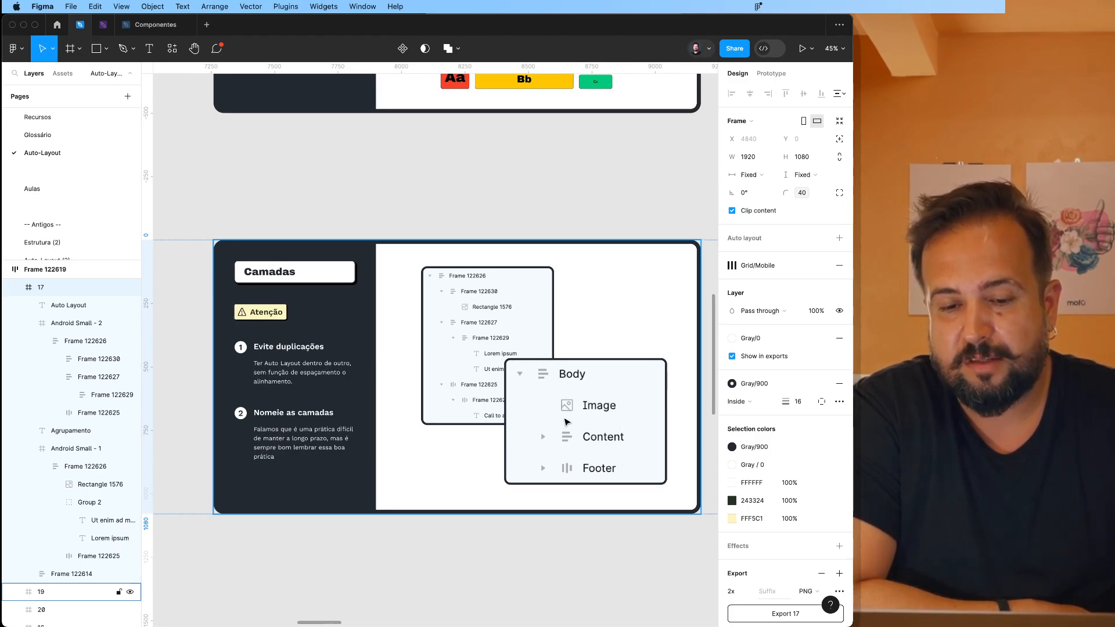
pyautogui.hscroll(1, 568, 421)
pyautogui.scroll(-1, 568, 421)
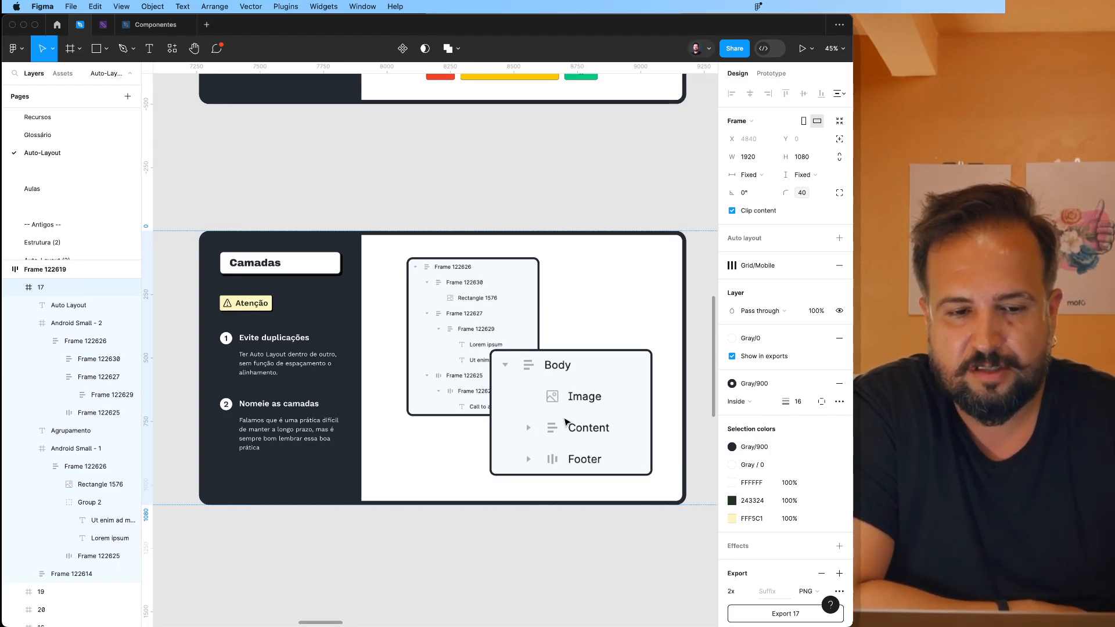
# Step: On the Organizar fluxos slide, hide the interface and move the Tela 2 screen one place forward in the row and back
pyautogui.hscroll(10, 564, 421)
pyautogui.scroll(-1, 565, 421)
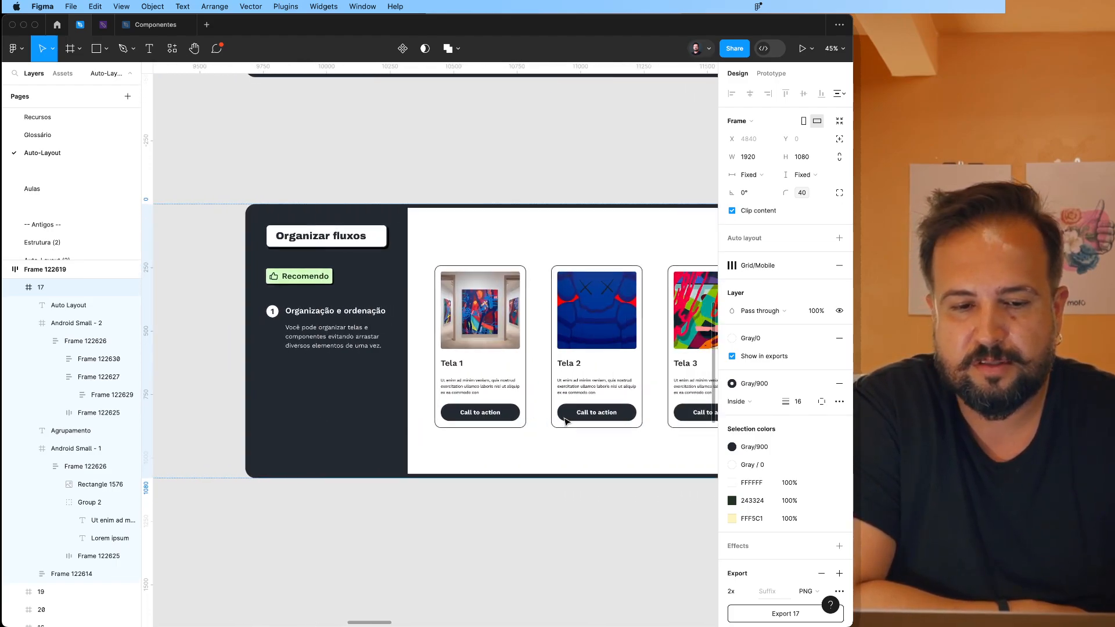
pyautogui.hscroll(1, 567, 421)
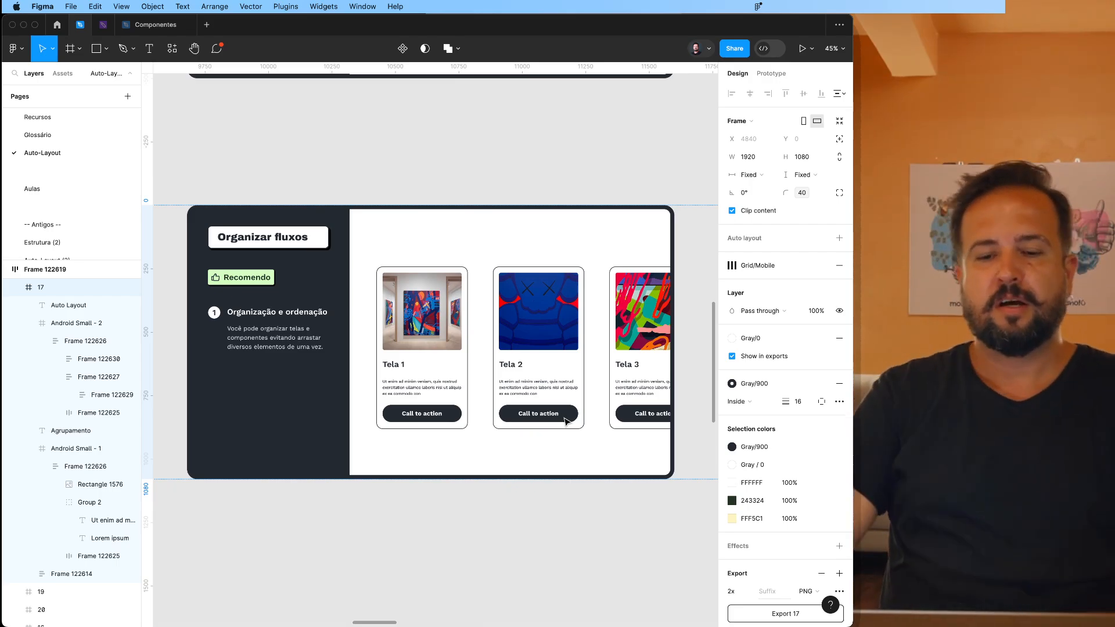
pyautogui.doubleClick(440, 335)
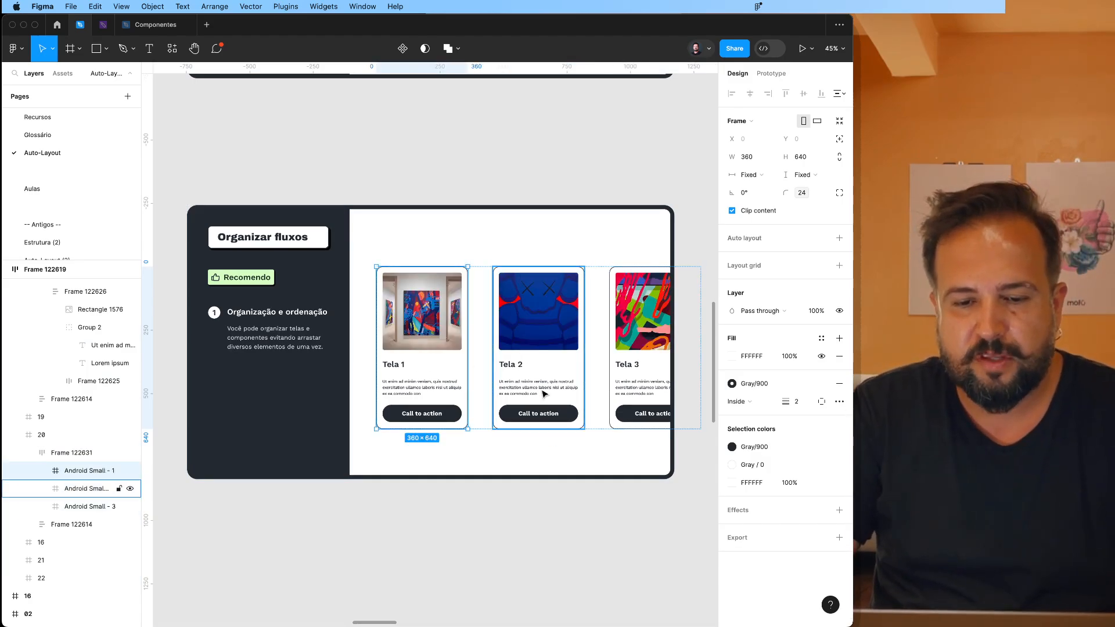
pyautogui.scroll(3, 543, 394)
pyautogui.press('super+backslash')
pyautogui.click(561, 372)
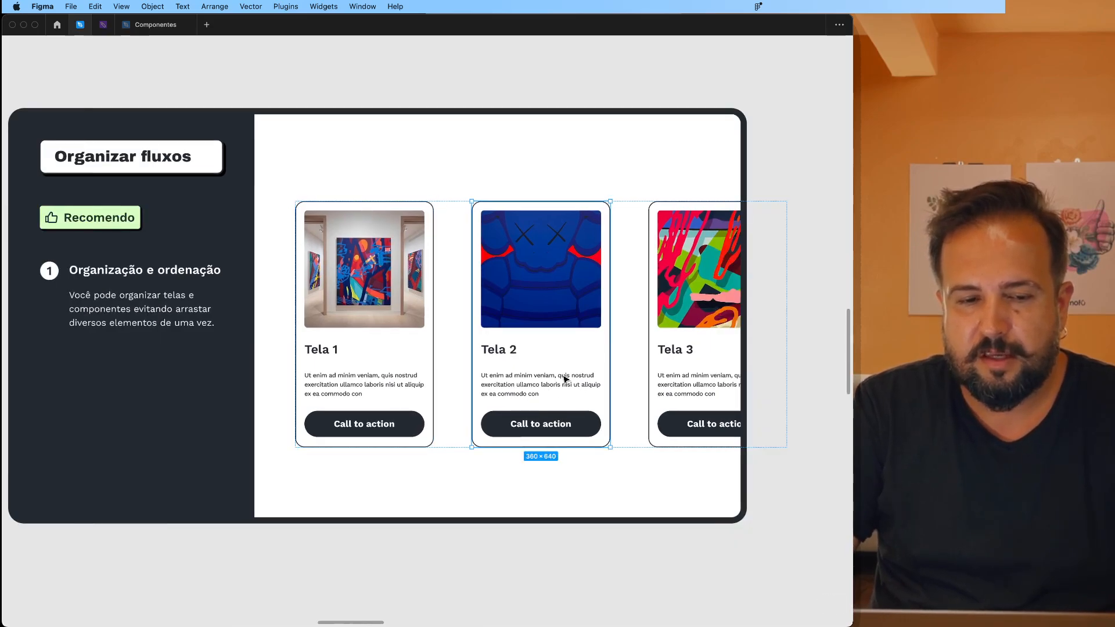
pyautogui.press('Right')
pyautogui.press('Left')
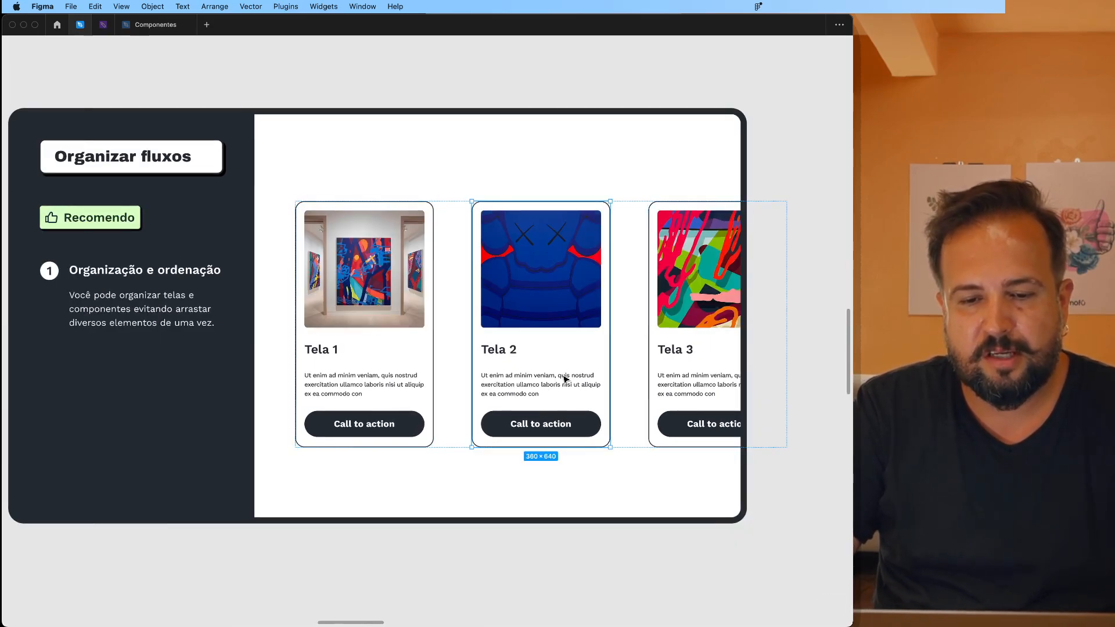
# Step: Examine the Como artboard slide's advice on avoiding cut-off screens and its Frame and Auto Layout example cards
pyautogui.click(625, 481)
pyautogui.scroll(-5, 625, 482)
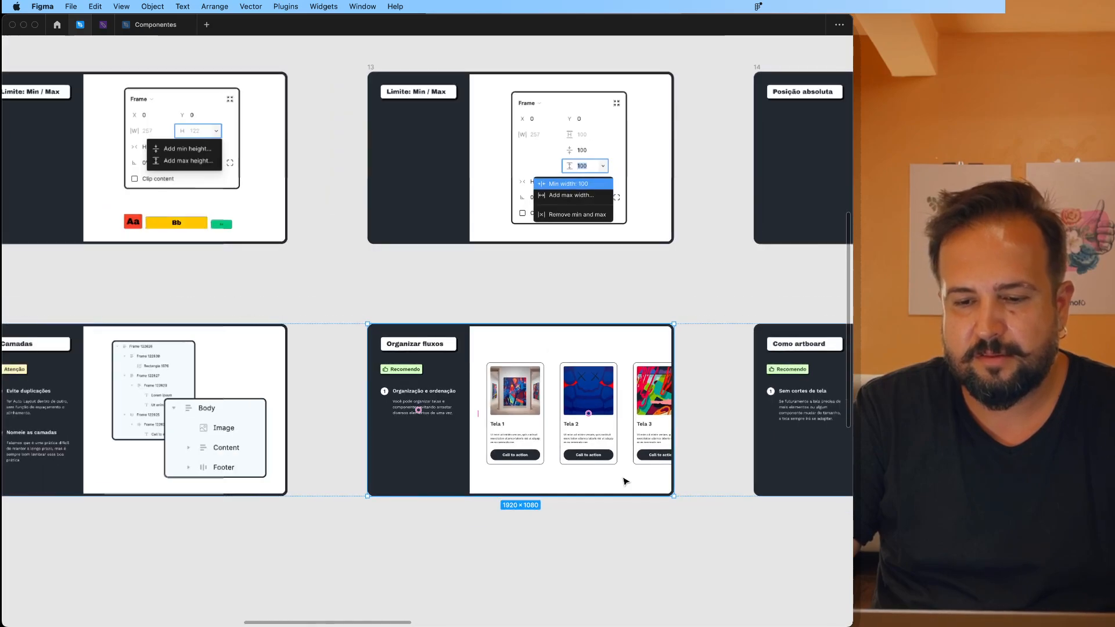
pyautogui.hscroll(2, 625, 481)
pyautogui.scroll(5, 663, 529)
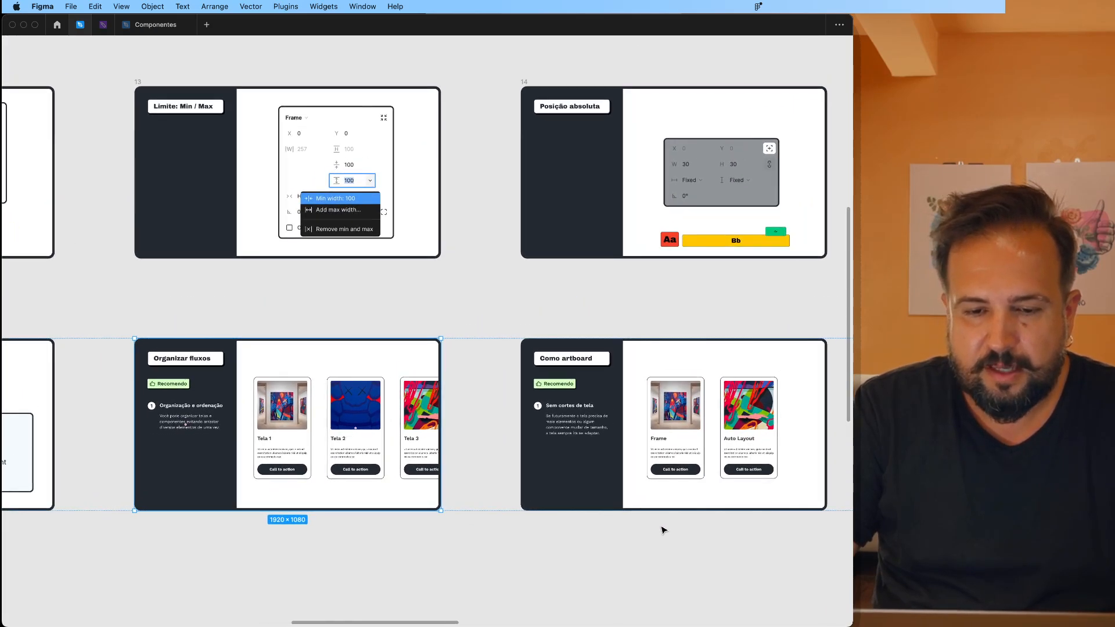
pyautogui.scroll(5, 663, 530)
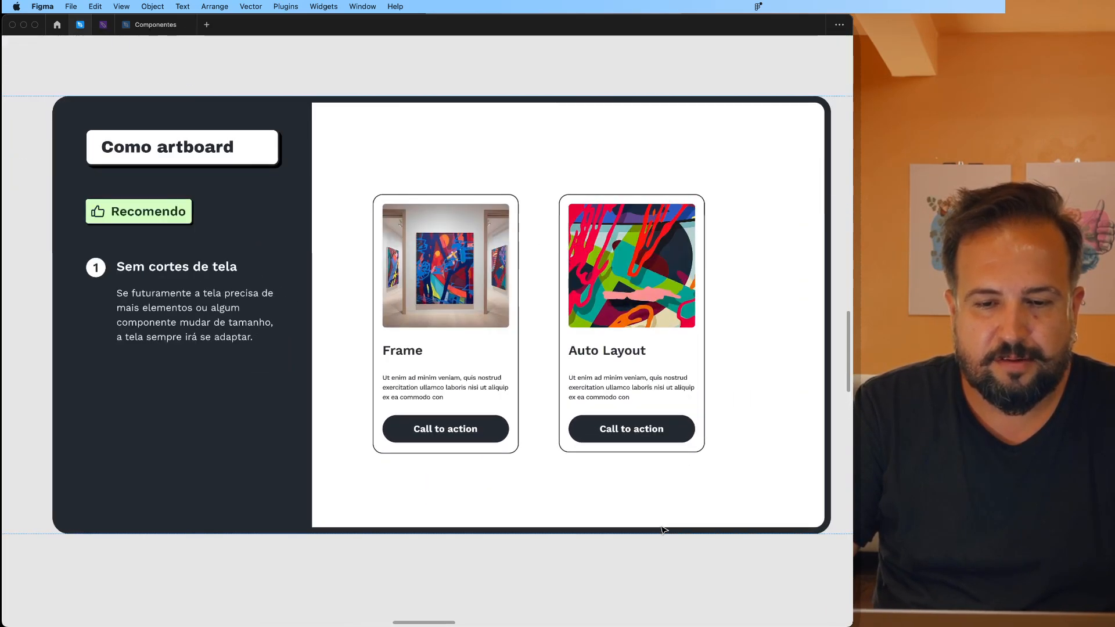
pyautogui.click(610, 420)
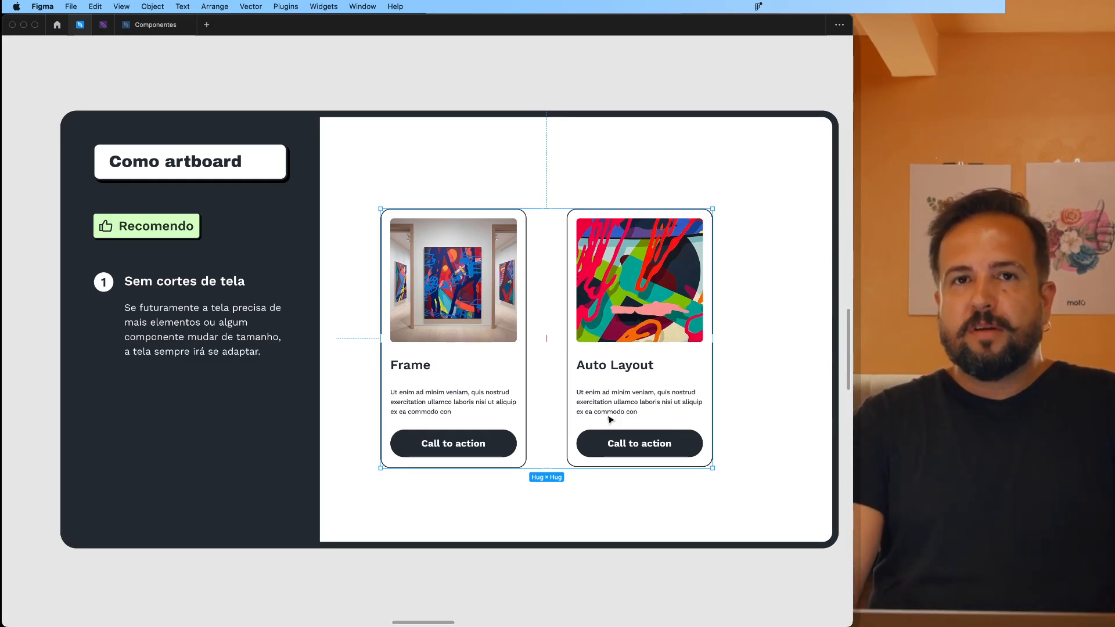
pyautogui.doubleClick(442, 404)
pyautogui.click(364, 359)
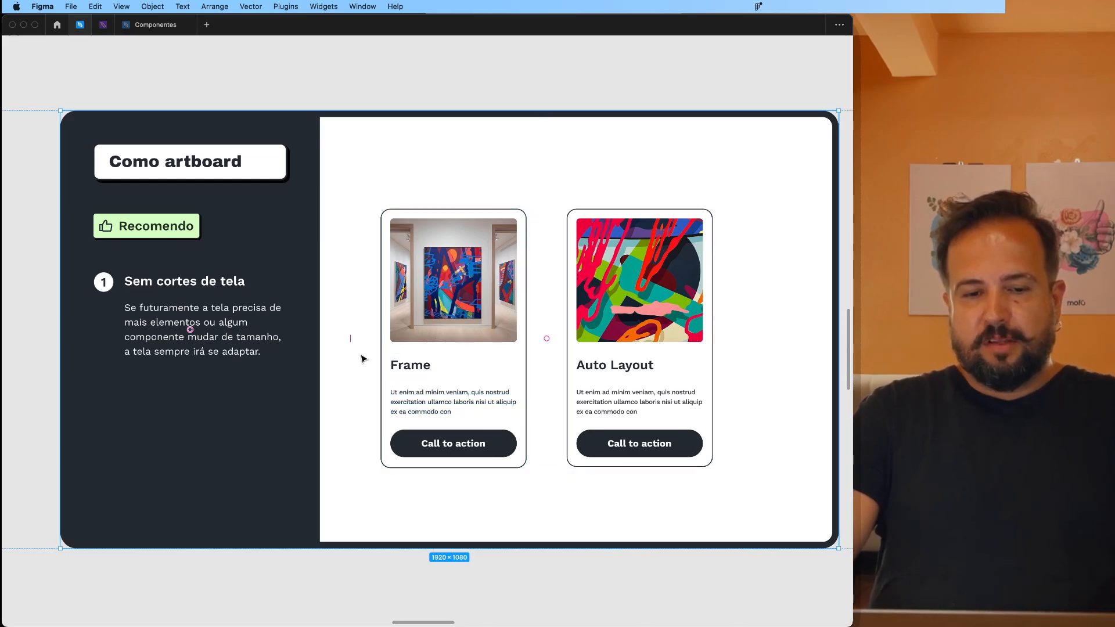
# Step: Duplicate the gallery image inside the Frame card on the Como artboard slide
pyautogui.click(459, 342)
pyautogui.click(459, 341)
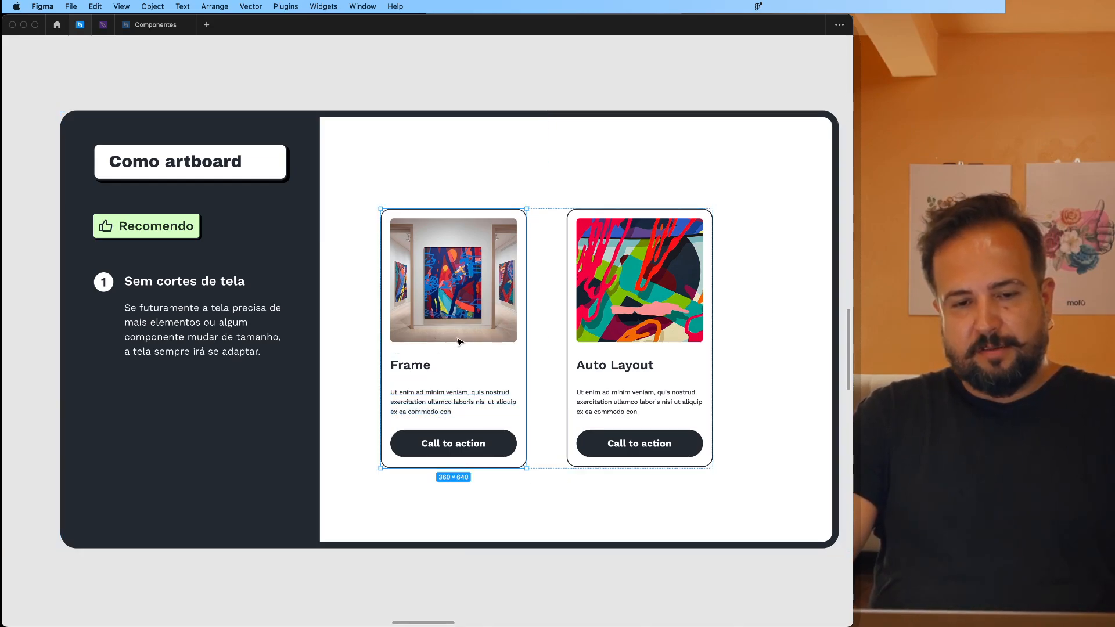
pyautogui.doubleClick(460, 343)
pyautogui.doubleClick(460, 342)
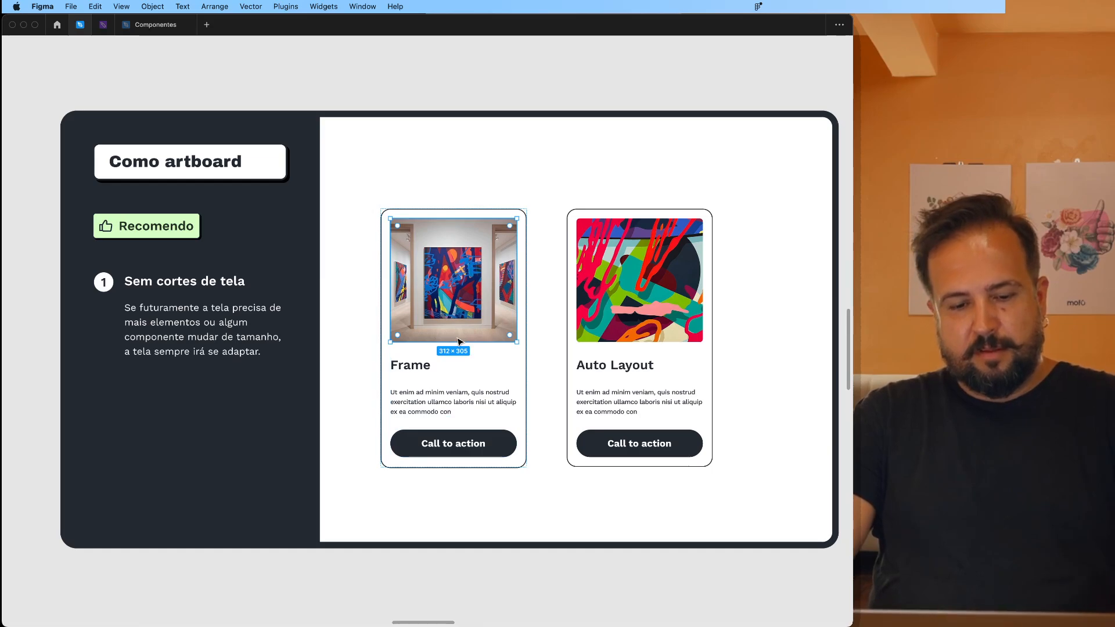
pyautogui.press('super+d')
pyautogui.click(359, 338)
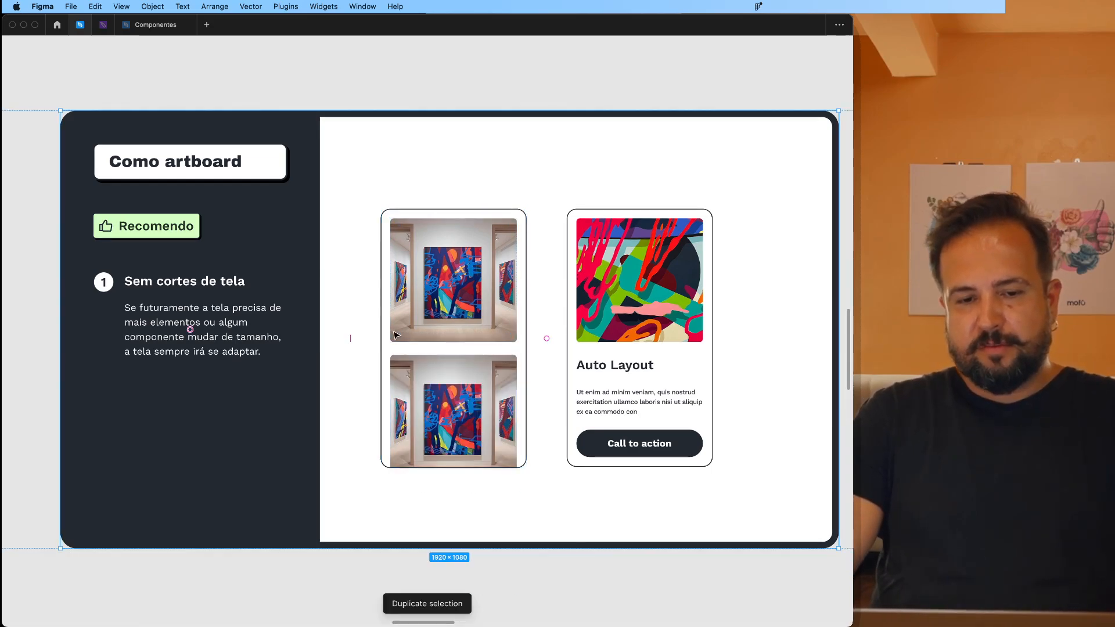
# Step: Shorten the duplicated lower image in the Frame card until the Frame title fits inside the card
pyautogui.click(396, 336)
pyautogui.click(396, 335)
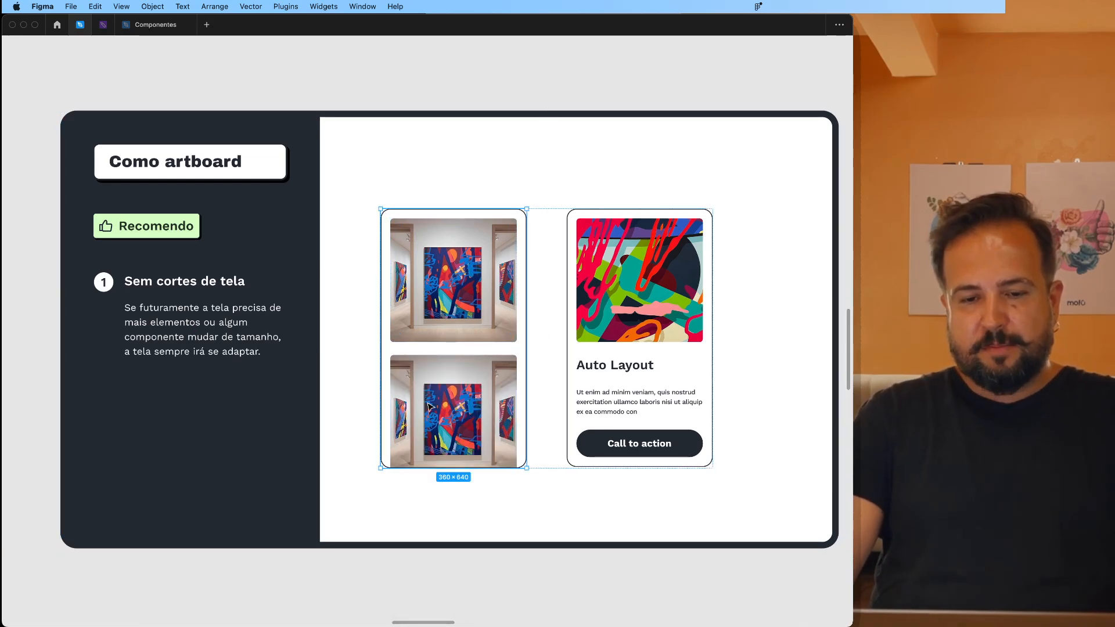
pyautogui.click(456, 437)
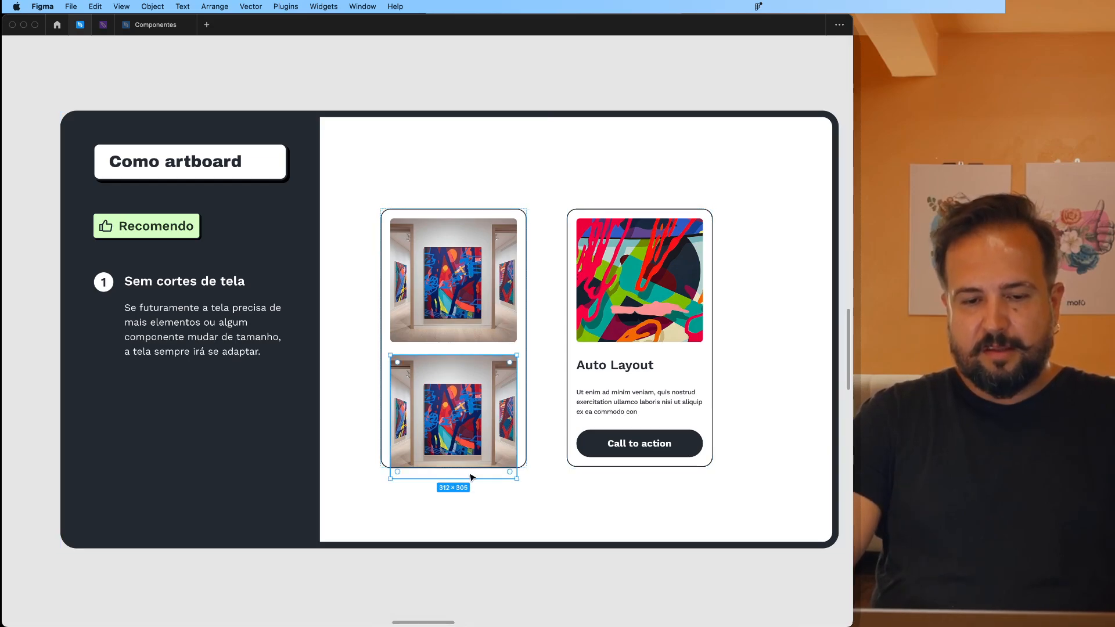
pyautogui.moveTo(476, 482); pyautogui.dragTo(465, 425)
pyautogui.click(354, 399)
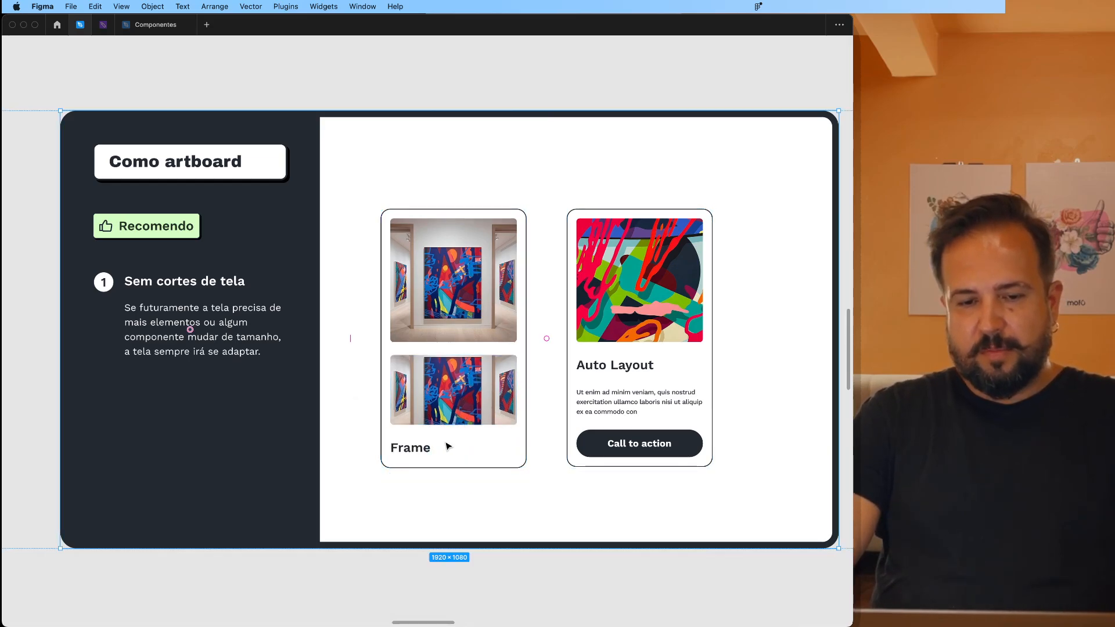
# Step: Extend the Frame card's height downward to fit its paragraph and Call to action button
pyautogui.doubleClick(447, 445)
pyautogui.doubleClick(447, 445)
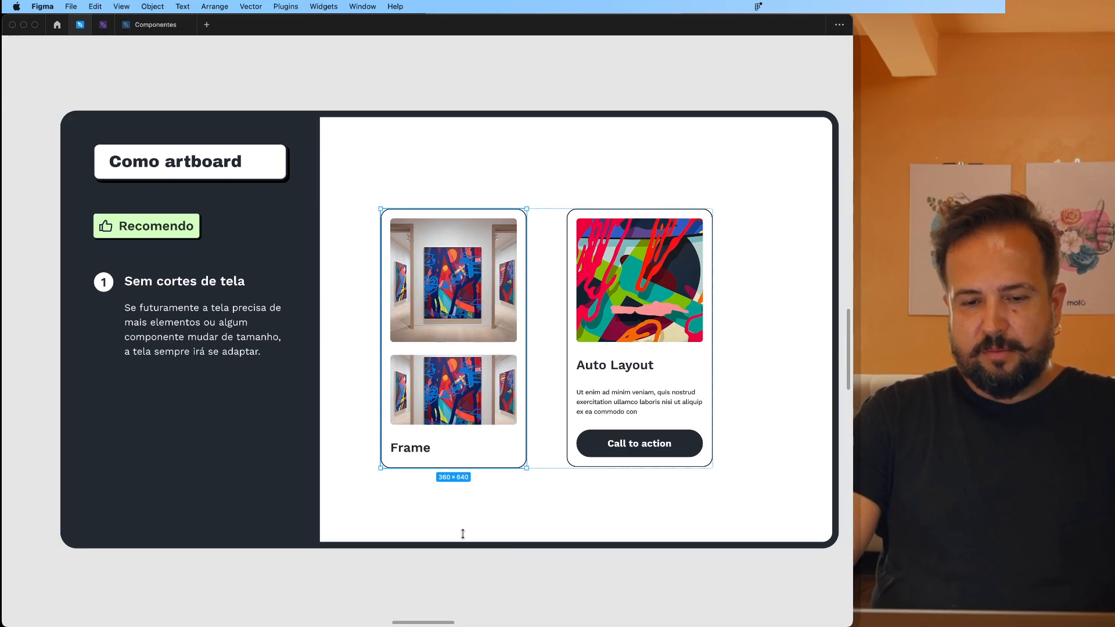
pyautogui.moveTo(463, 533); pyautogui.dragTo(462, 557)
# Step: Shorten the upper image in the Frame card to a height of about 190
pyautogui.click(437, 337)
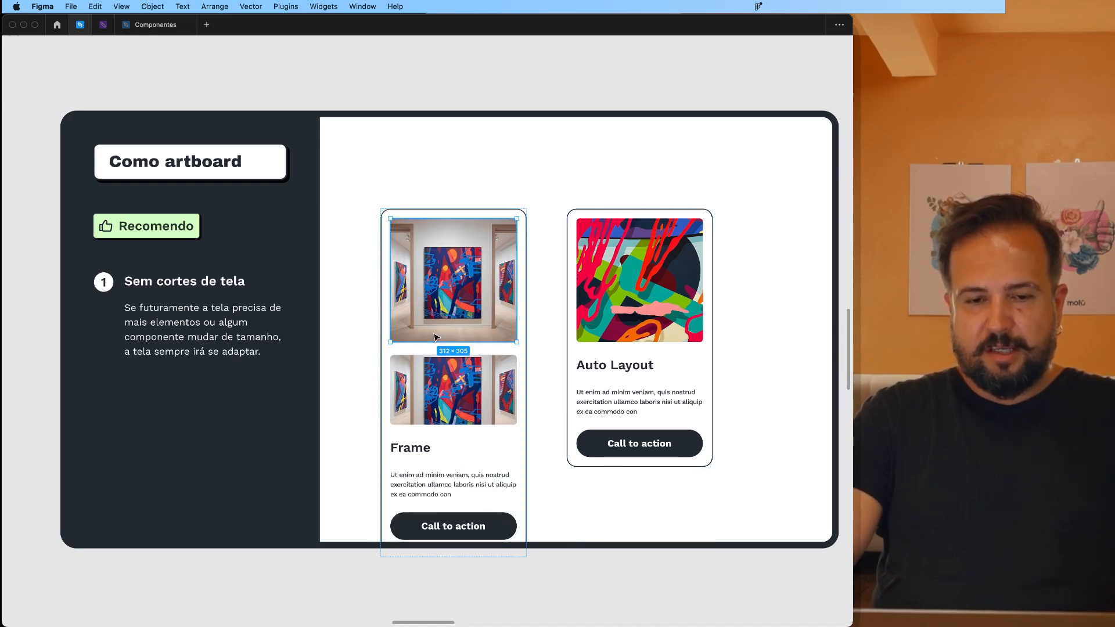
pyautogui.moveTo(441, 346); pyautogui.dragTo(437, 296)
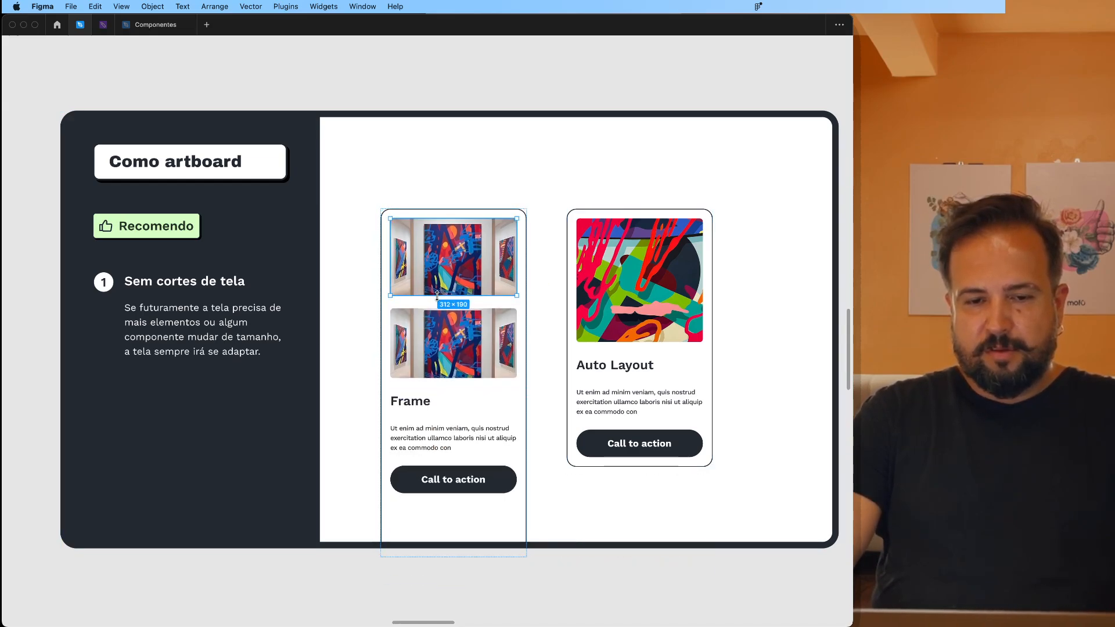
pyautogui.click(355, 321)
# Step: Move the Auto Layout card out of its row with the Frame card, placing it higher on the slide at about X 1270, Y 89
pyautogui.click(620, 317)
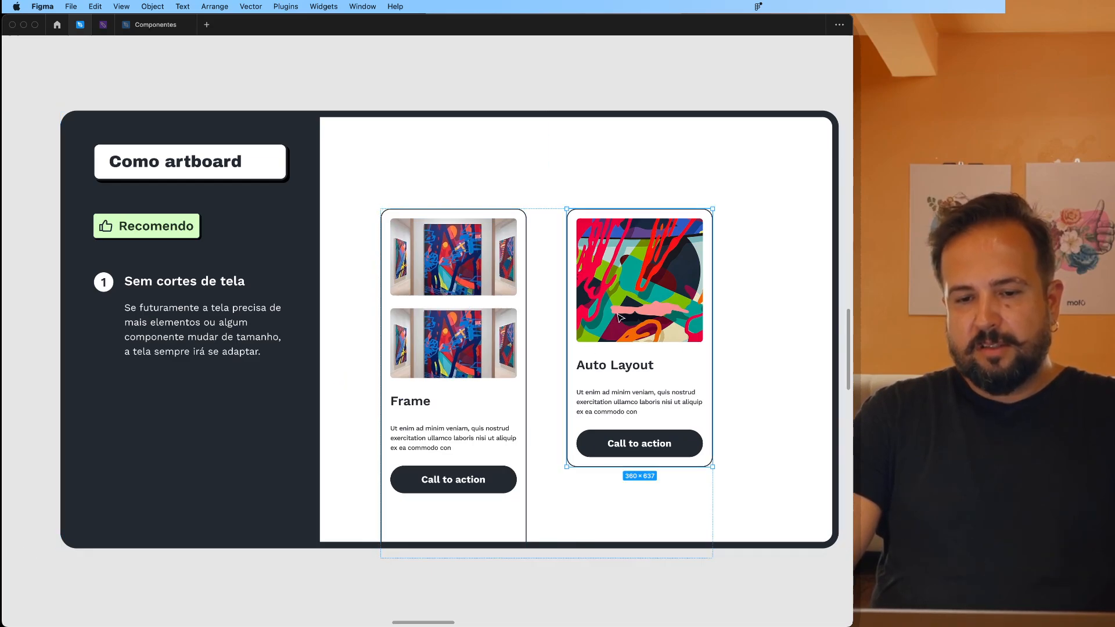
pyautogui.click(620, 317)
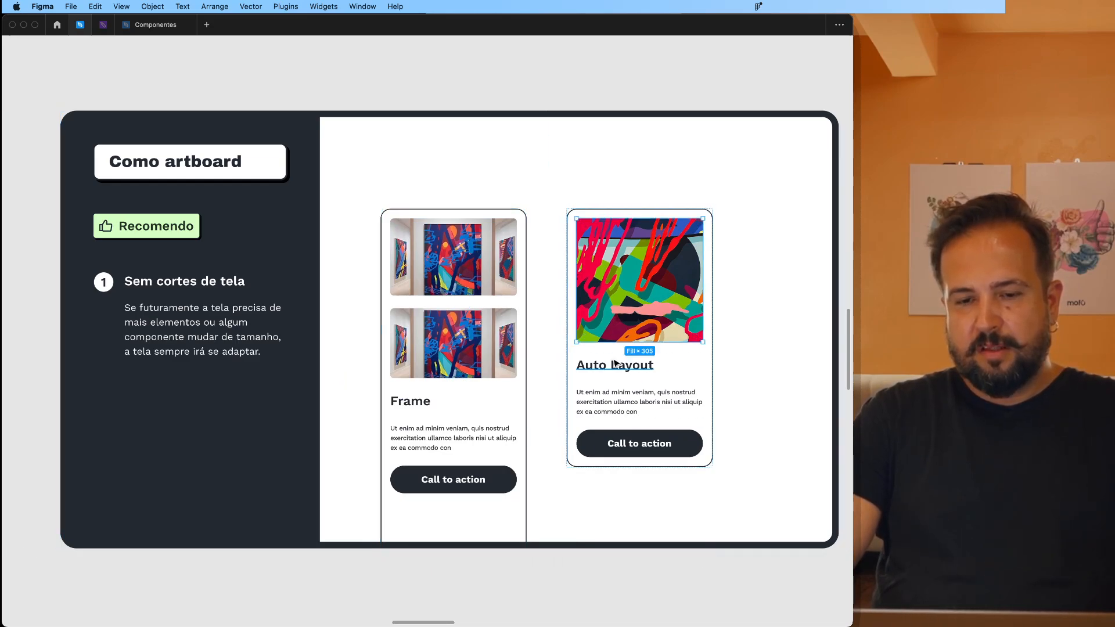
pyautogui.click(548, 351)
pyautogui.press('Escape')
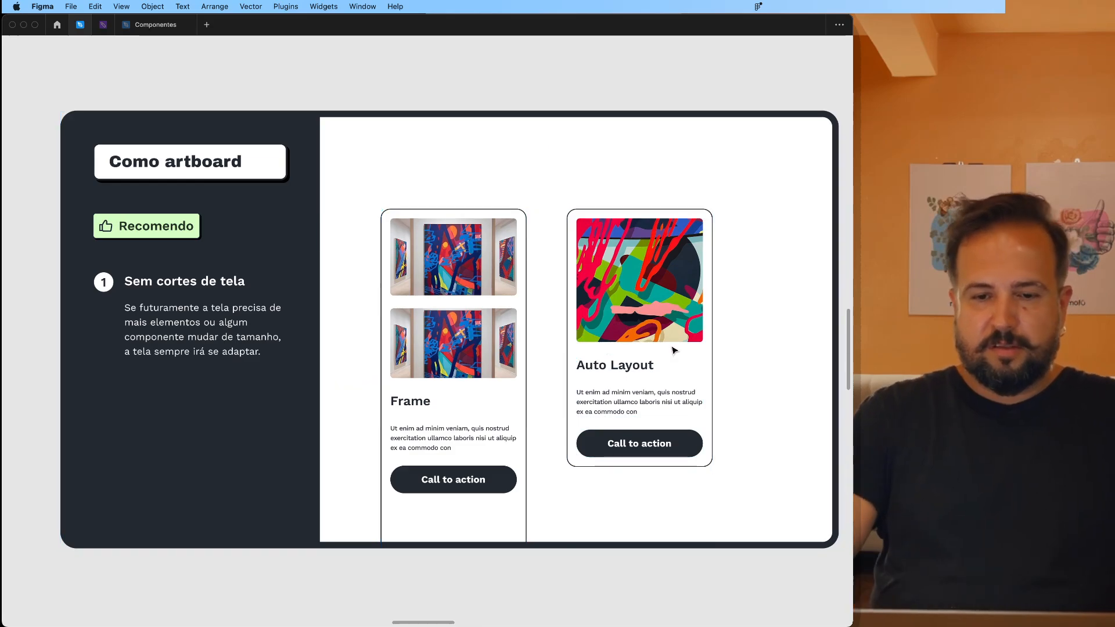
pyautogui.click(678, 358)
pyautogui.moveTo(687, 375); pyautogui.dragTo(697, 314)
# Step: Duplicate the image in the Auto Layout card, restore the interface, and set the card's height to Hug contents
pyautogui.click(654, 252)
pyautogui.hotkey('ctrl', 'd')
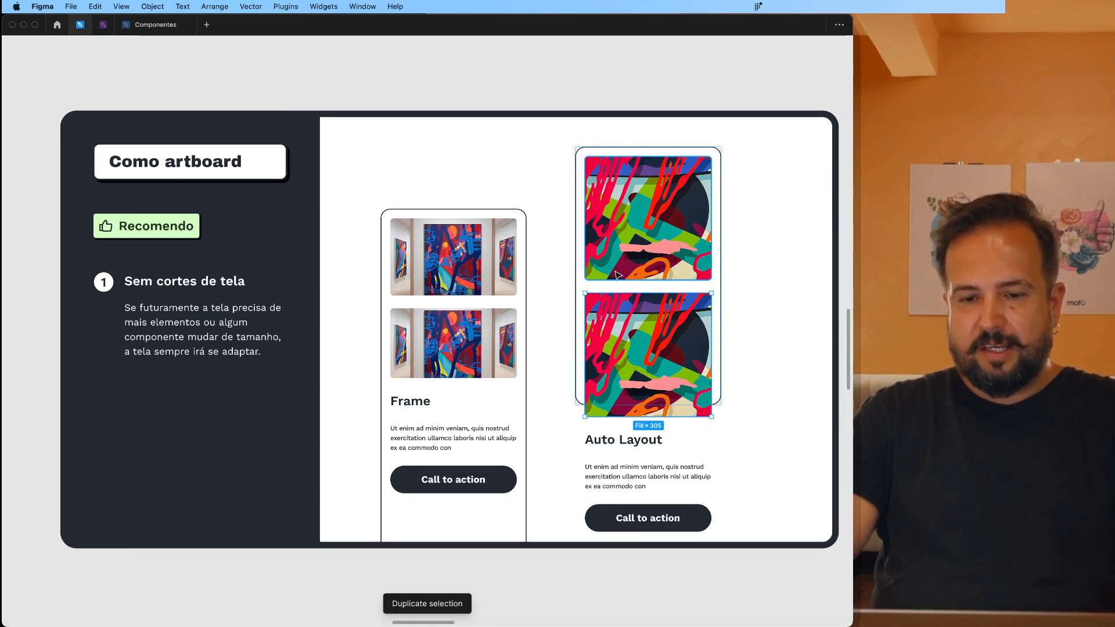
pyautogui.hotkey('ctrl', '\\')
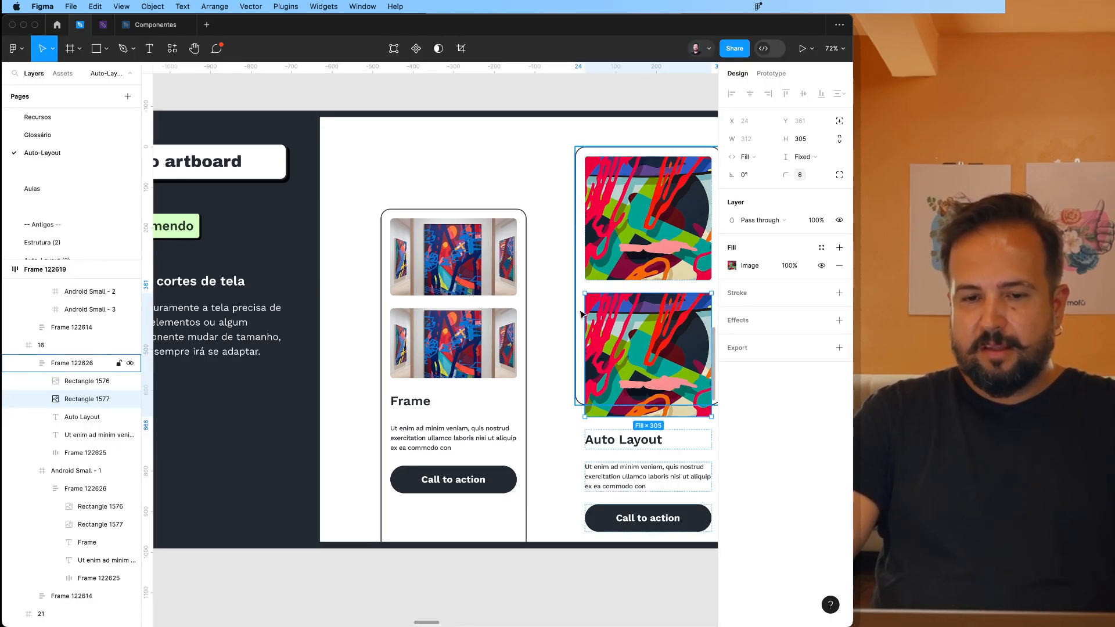
pyautogui.click(579, 311)
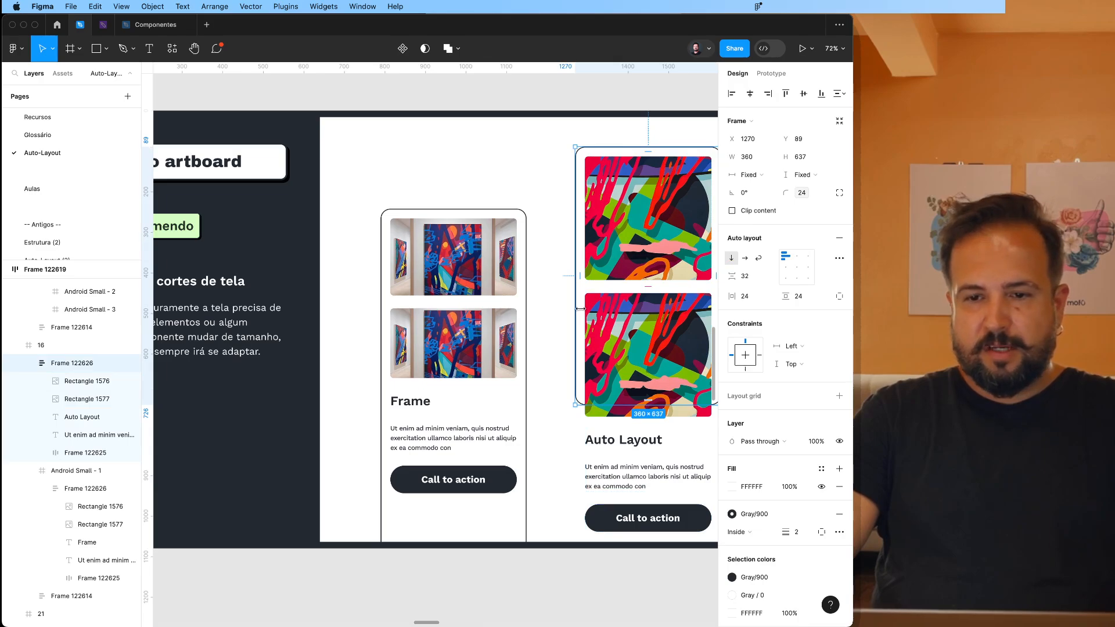
pyautogui.click(800, 175)
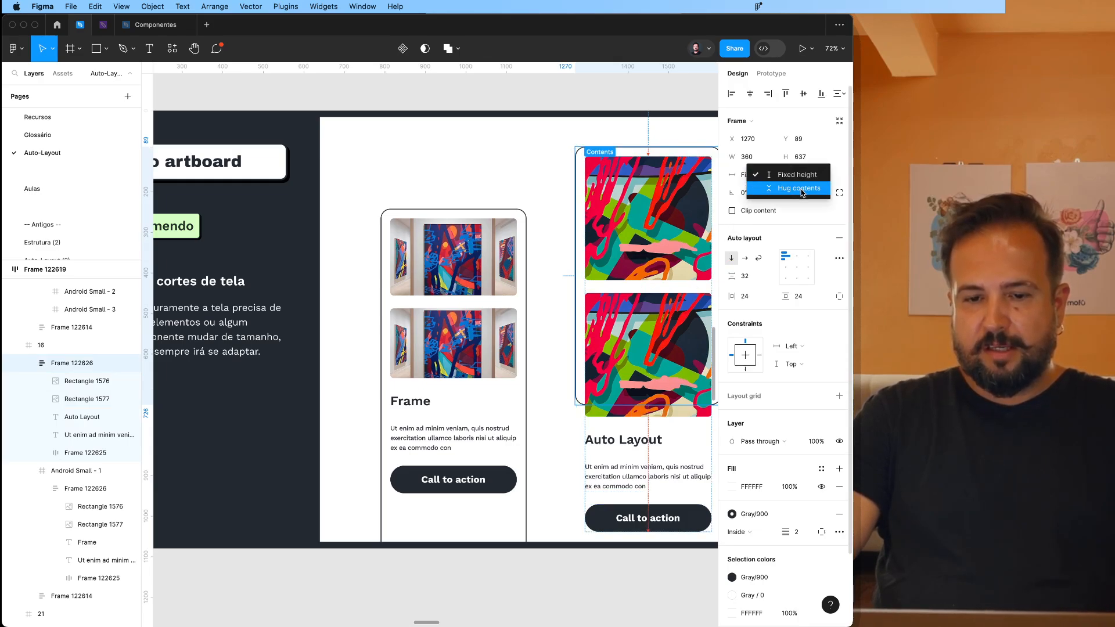
pyautogui.click(801, 187)
# Step: Delete the duplicated image from the Auto Layout card
pyautogui.click(657, 326)
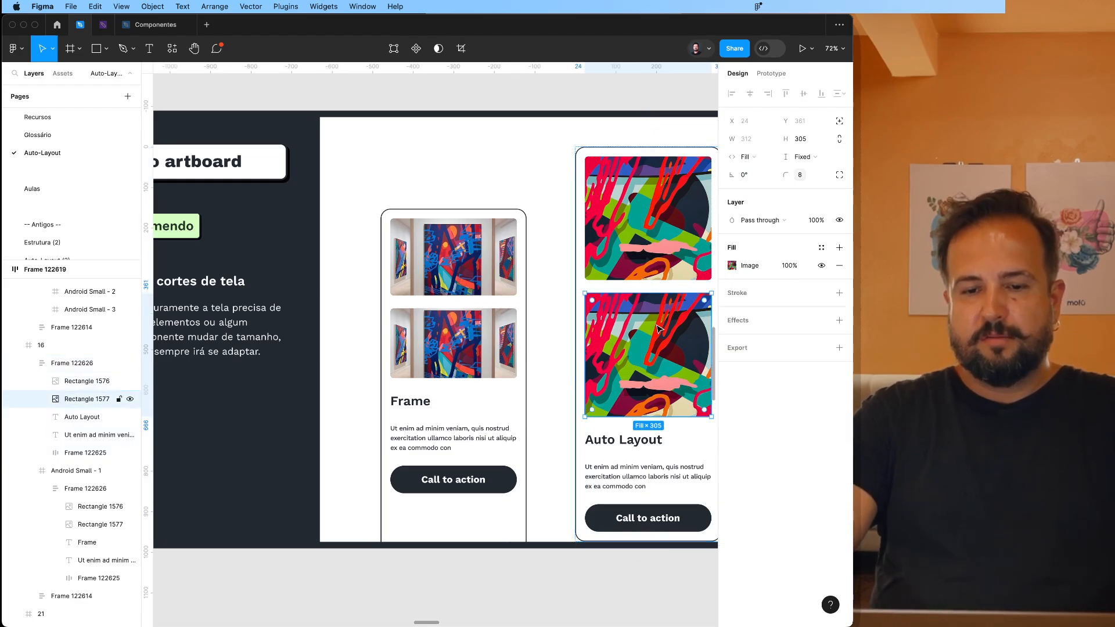
pyautogui.press('Delete')
pyautogui.click(517, 309)
pyautogui.hscroll(5, 552, 302)
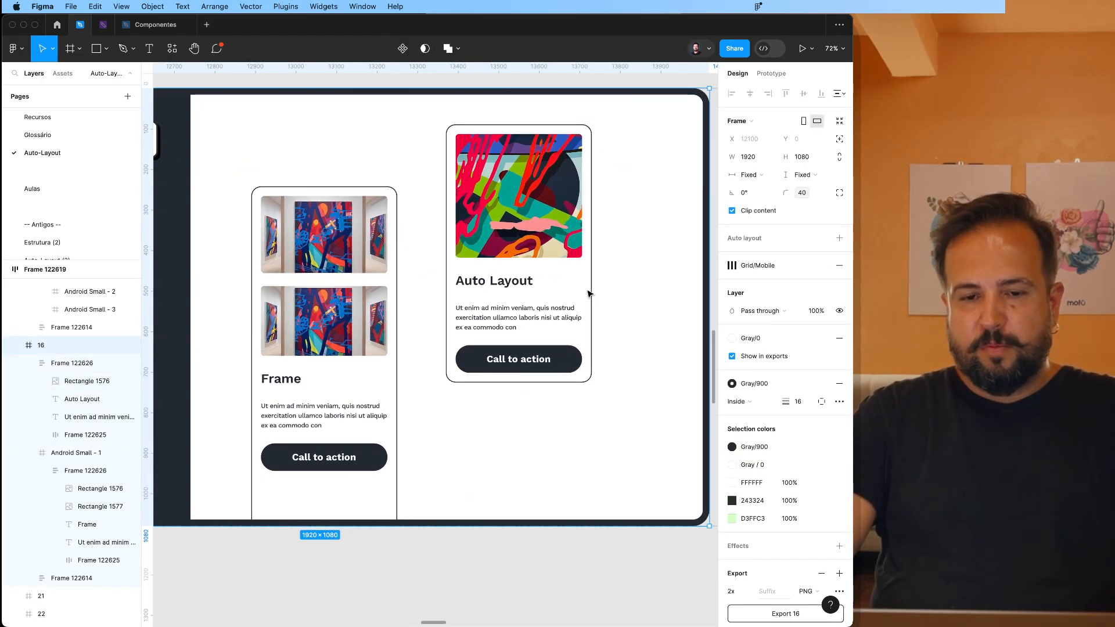
# Step: Try duplicating the title and paragraph of the Auto Layout card together twice, and undo both duplications
pyautogui.click(476, 227)
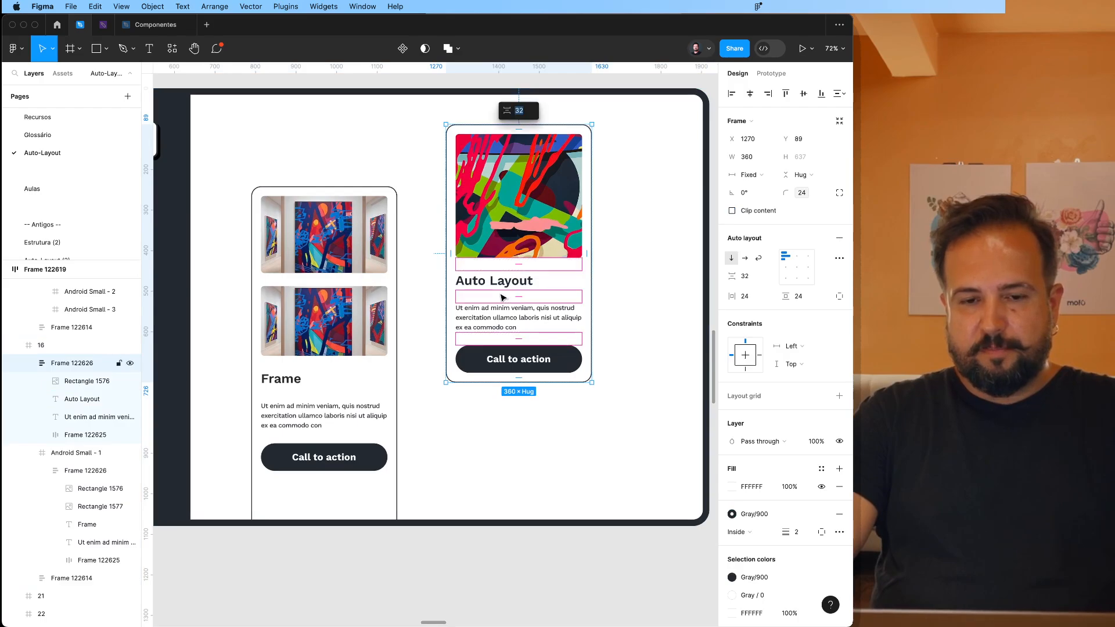
pyautogui.click(492, 284)
pyautogui.keyDown('shift'); pyautogui.click(496, 317); pyautogui.keyUp('shift')
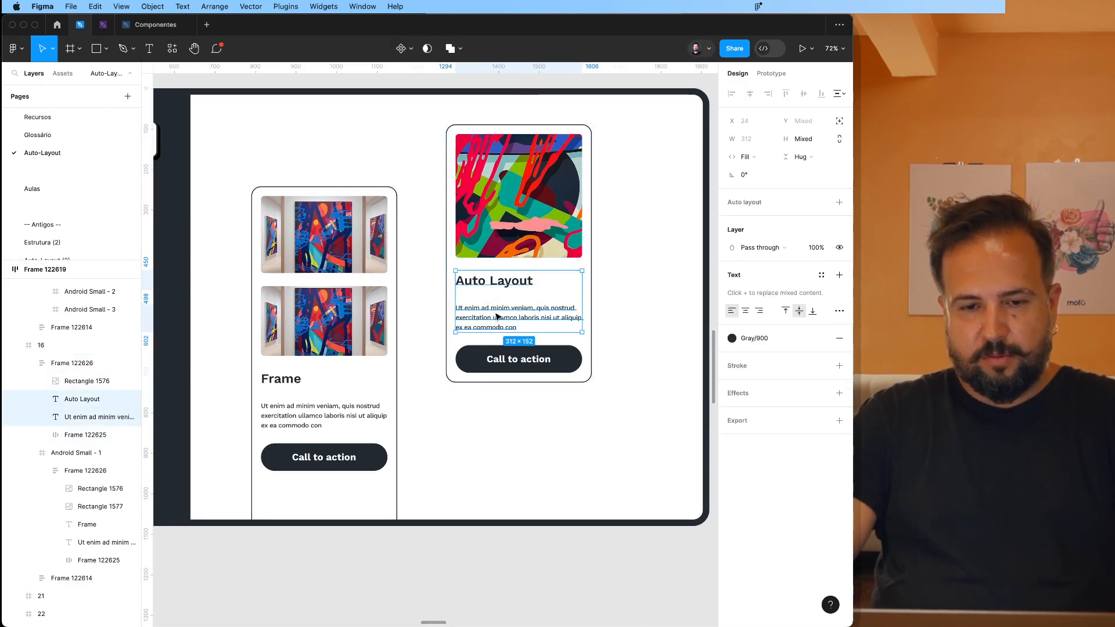
pyautogui.hotkey('ctrl', 'd')
pyautogui.hotkey('ctrl', 'd')
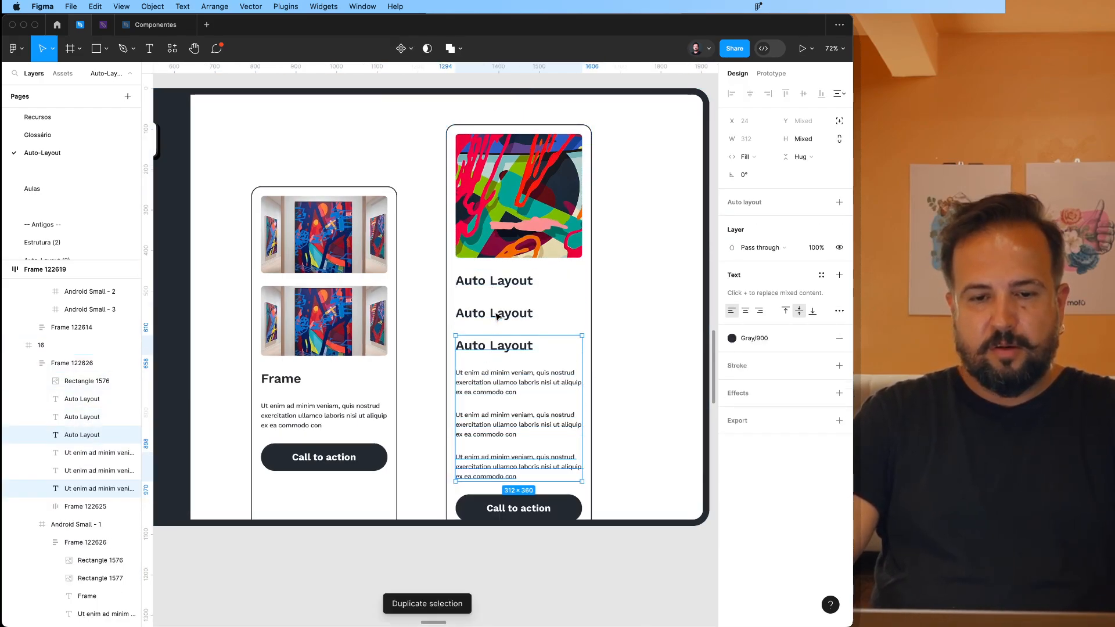
pyautogui.press('super+z')
pyautogui.press('super+z')
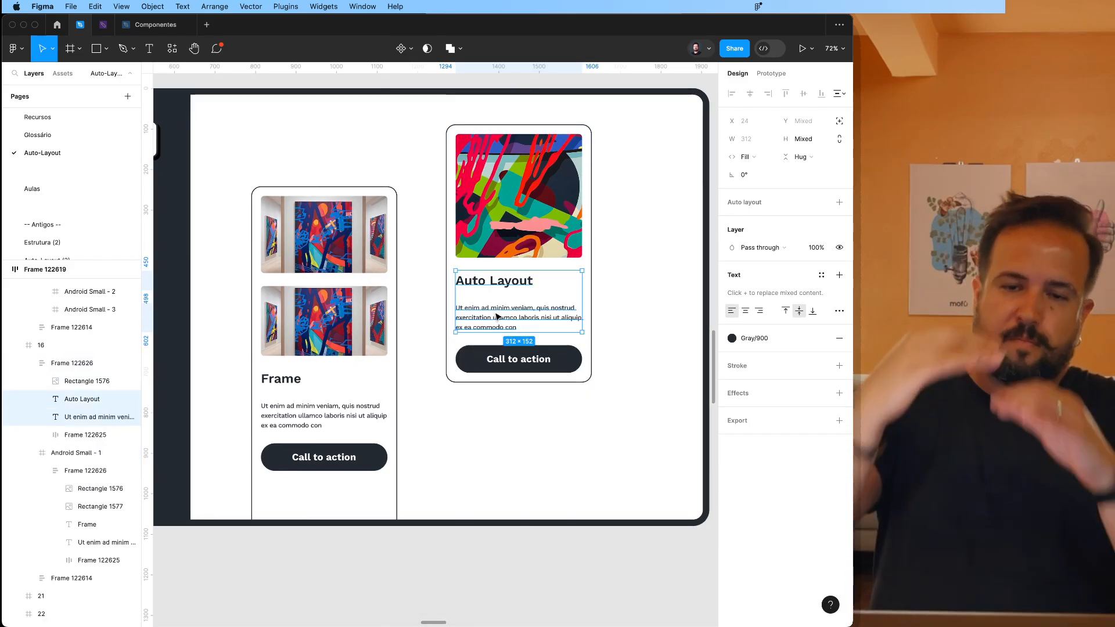
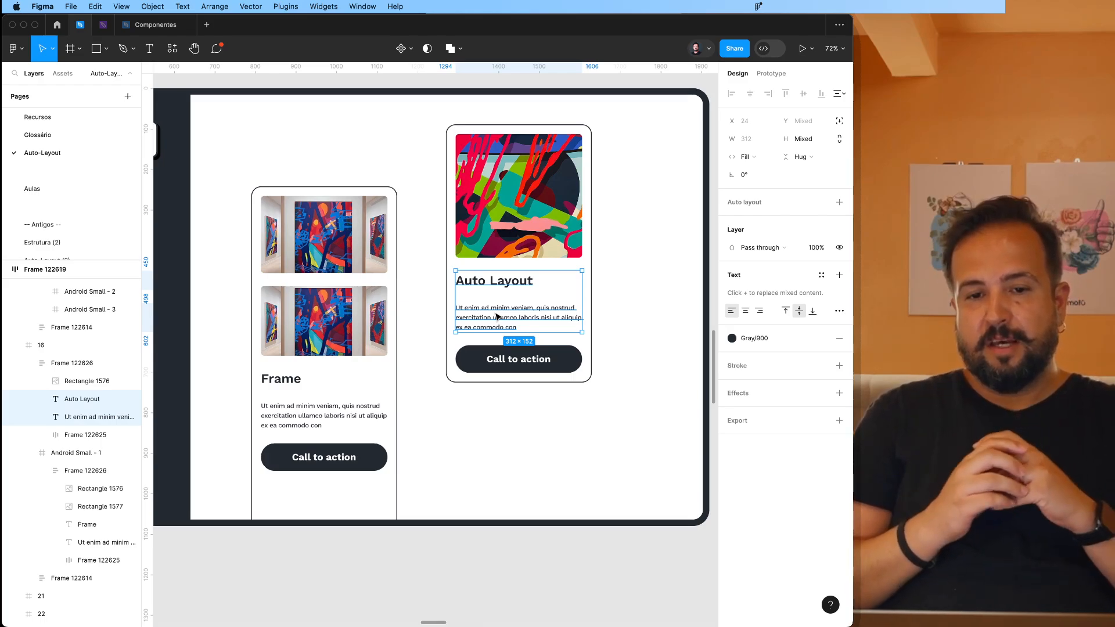
# Step: Select the Auto Layout card and look over the Estrutura and Use tokens slides that follow the Como artboard slide
pyautogui.click(105, 434)
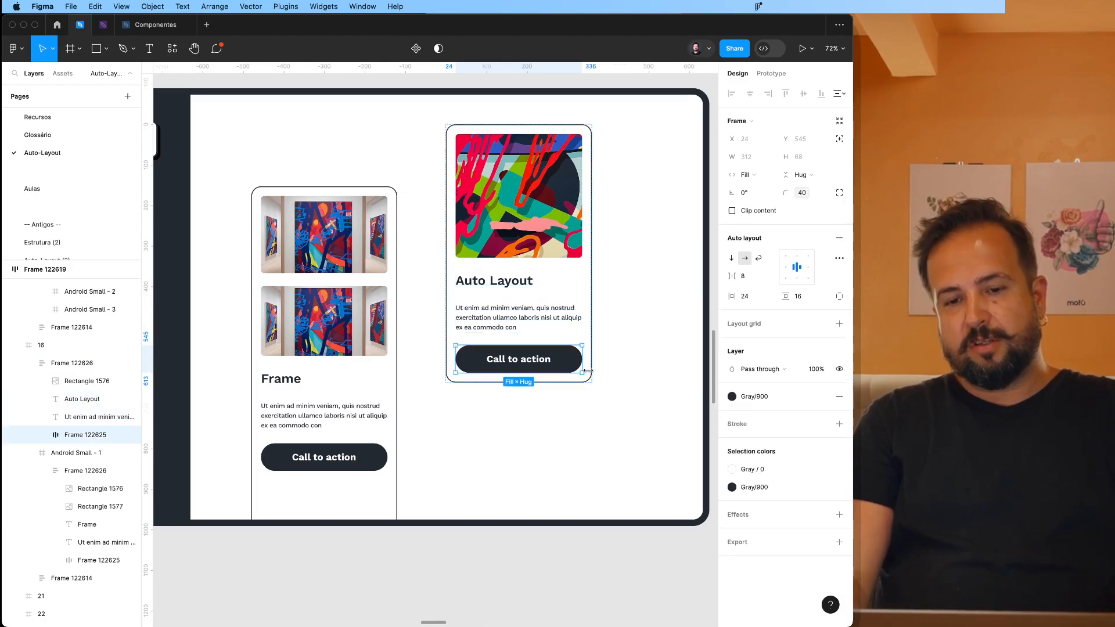
pyautogui.click(592, 374)
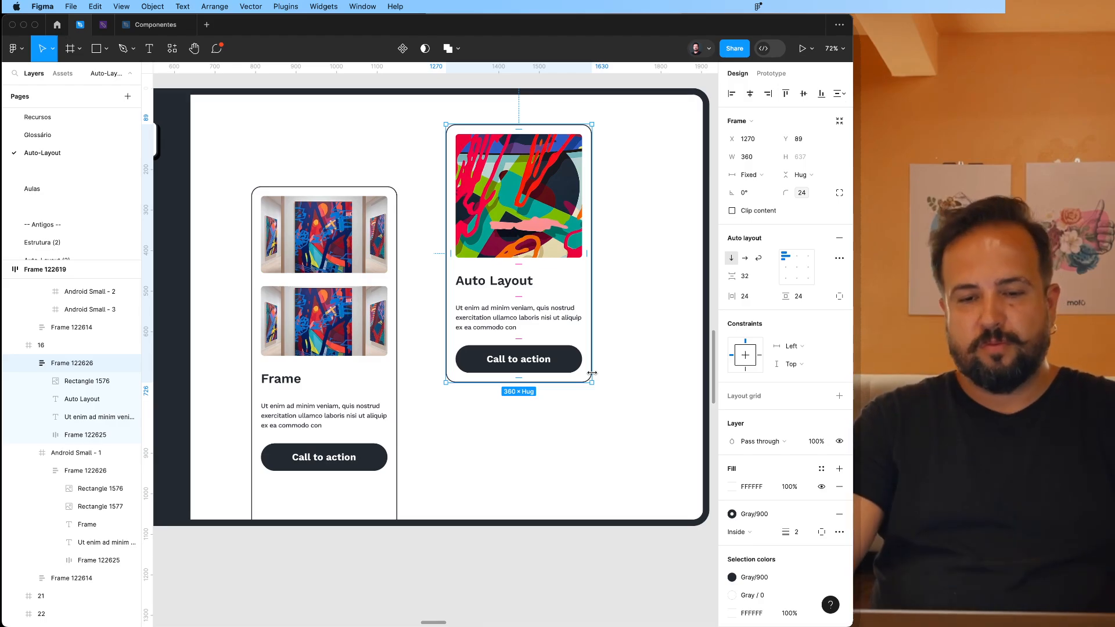
pyautogui.scroll(-2, 592, 374)
pyautogui.scroll(-4, 592, 373)
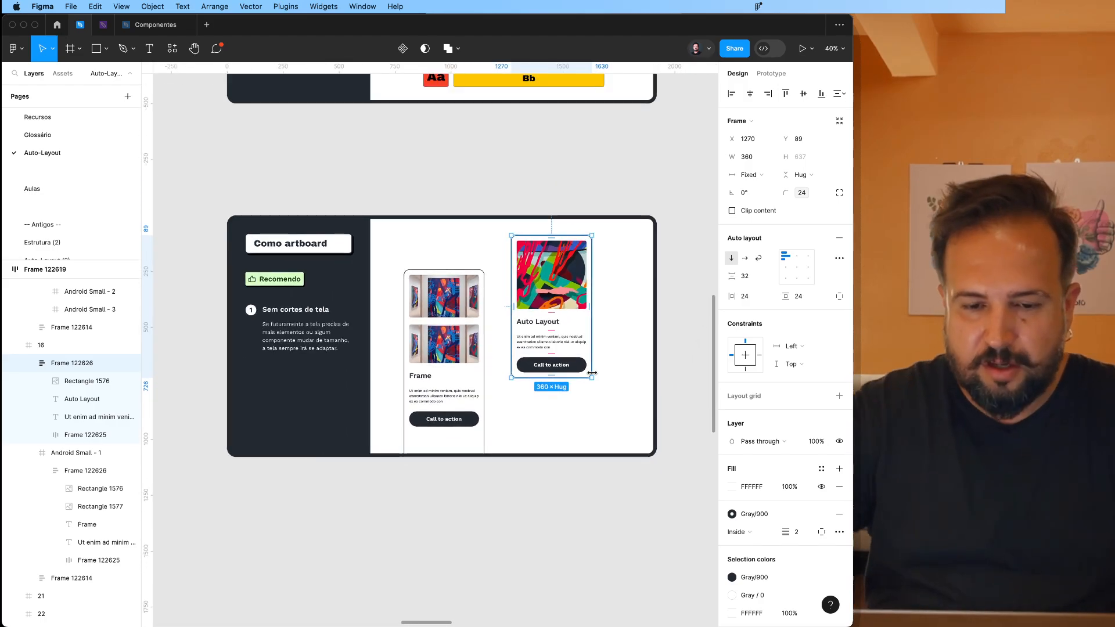
pyautogui.scroll(-6, 634, 404)
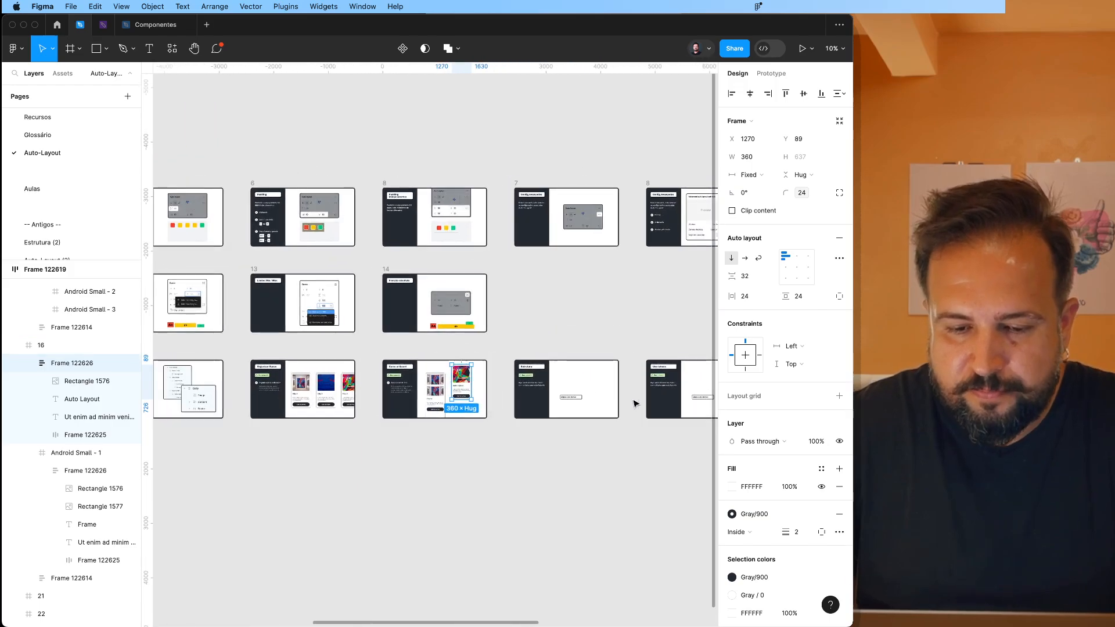
pyautogui.scroll(10, 608, 409)
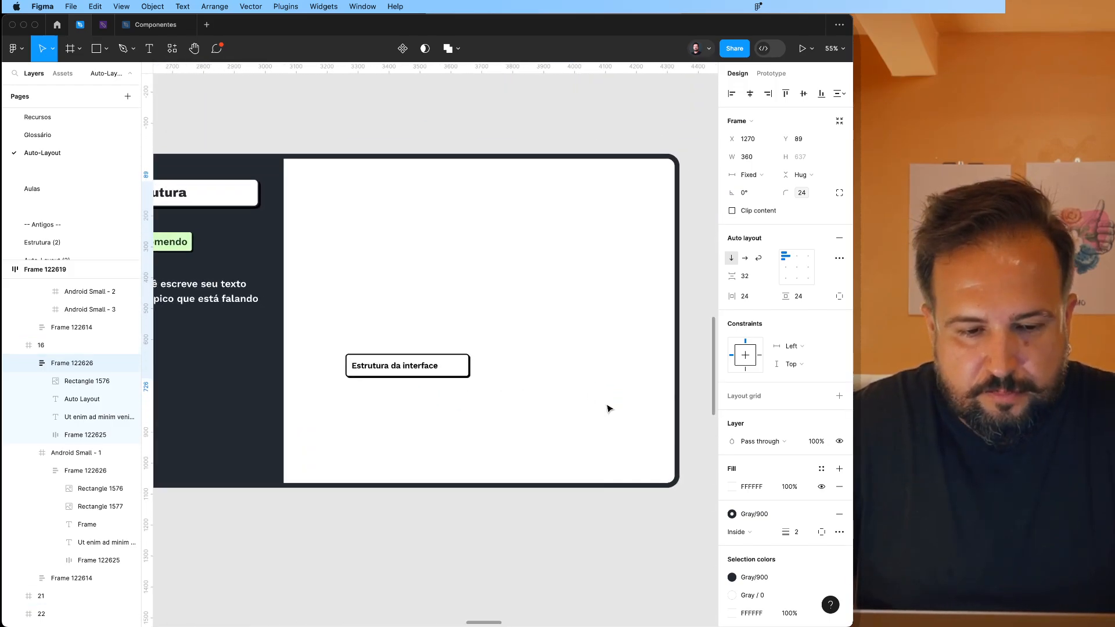
pyautogui.scroll(-2, 608, 409)
pyautogui.hscroll(10, 608, 408)
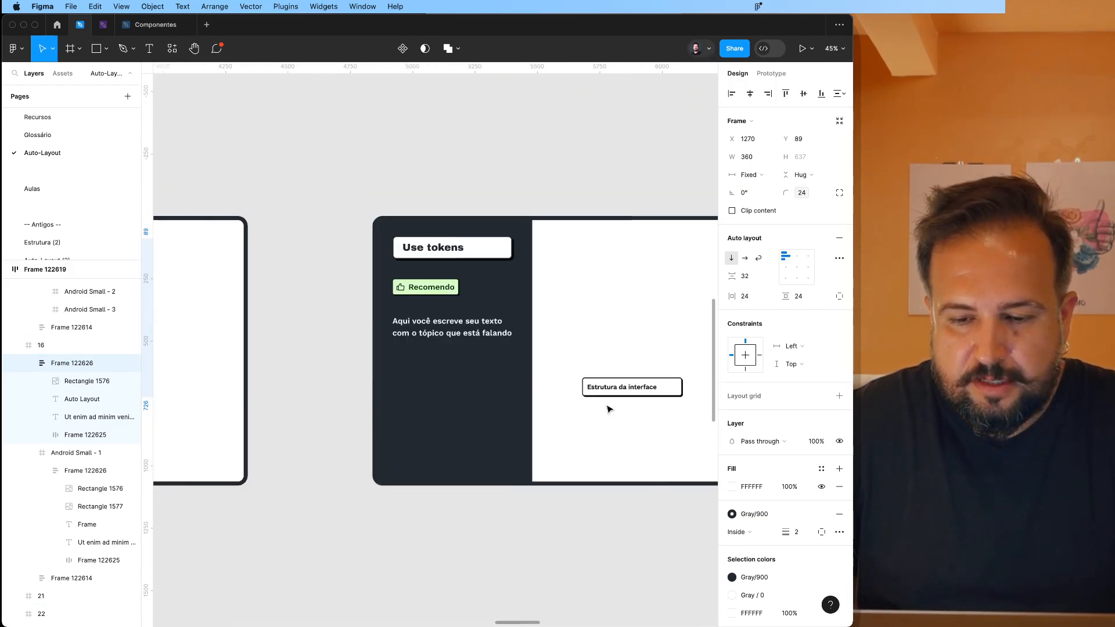
pyautogui.hscroll(-15, 609, 430)
pyautogui.scroll(-2, 608, 431)
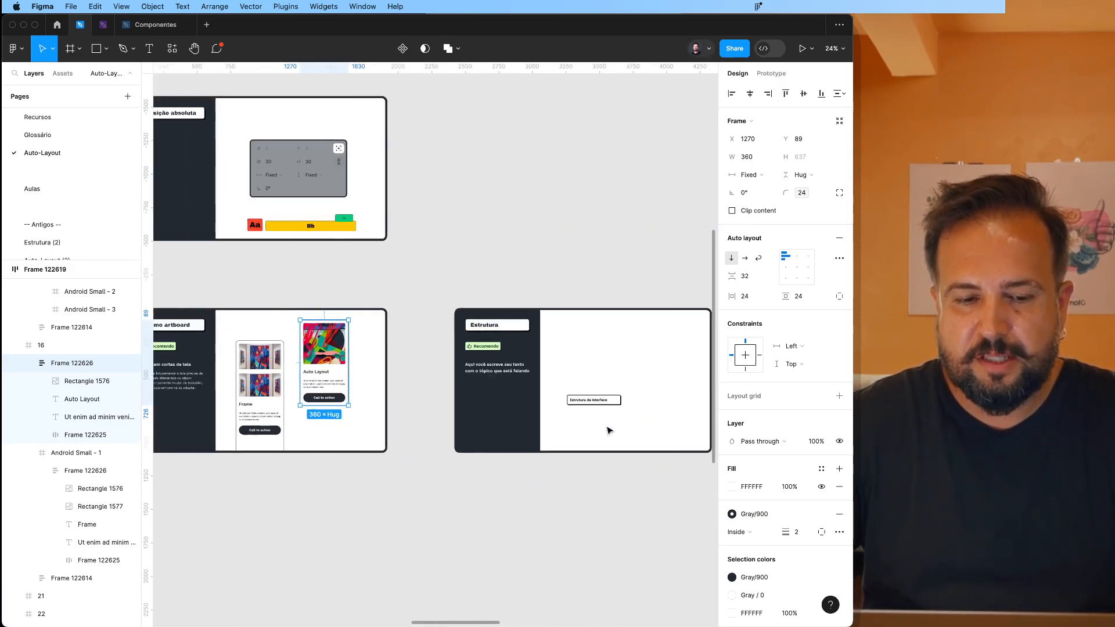
# Step: Bring the list of auto layout shortcuts beside the Principais atalhos title slide into view for reading
pyautogui.scroll(-2, 608, 430)
pyautogui.hscroll(-8, 608, 430)
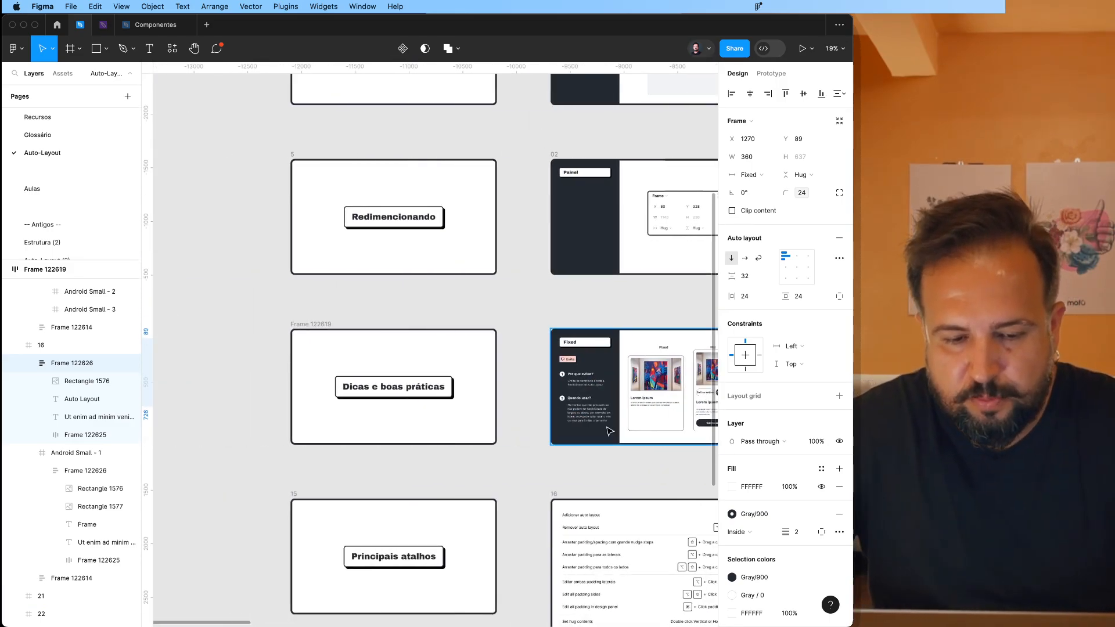
pyautogui.scroll(-2, 608, 431)
pyautogui.scroll(4, 575, 444)
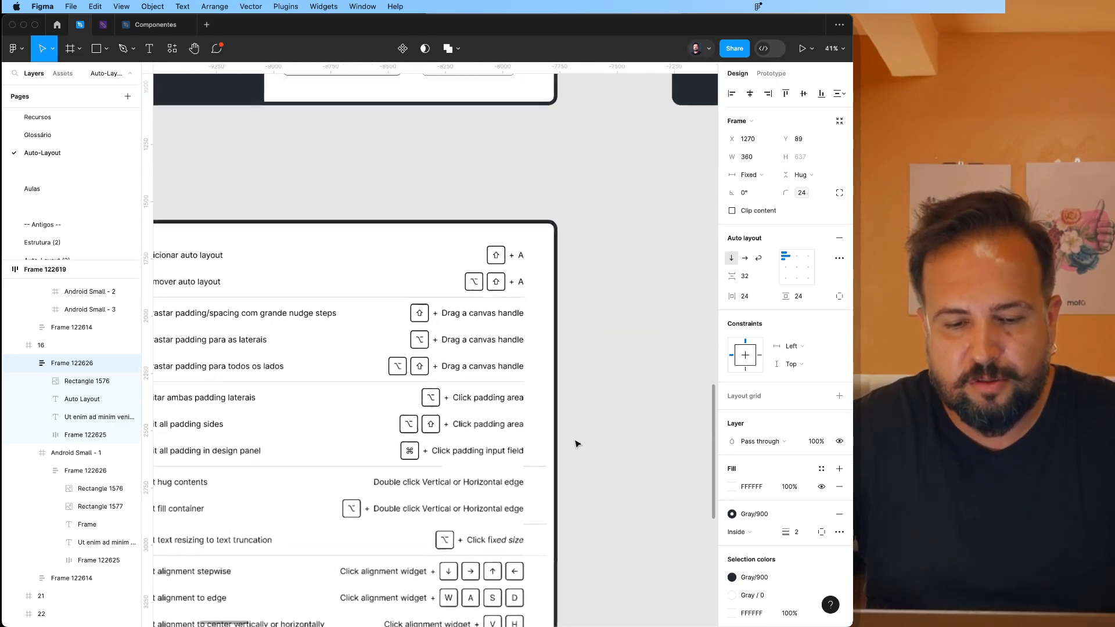
pyautogui.hscroll(-4, 575, 445)
pyautogui.hscroll(3, 577, 445)
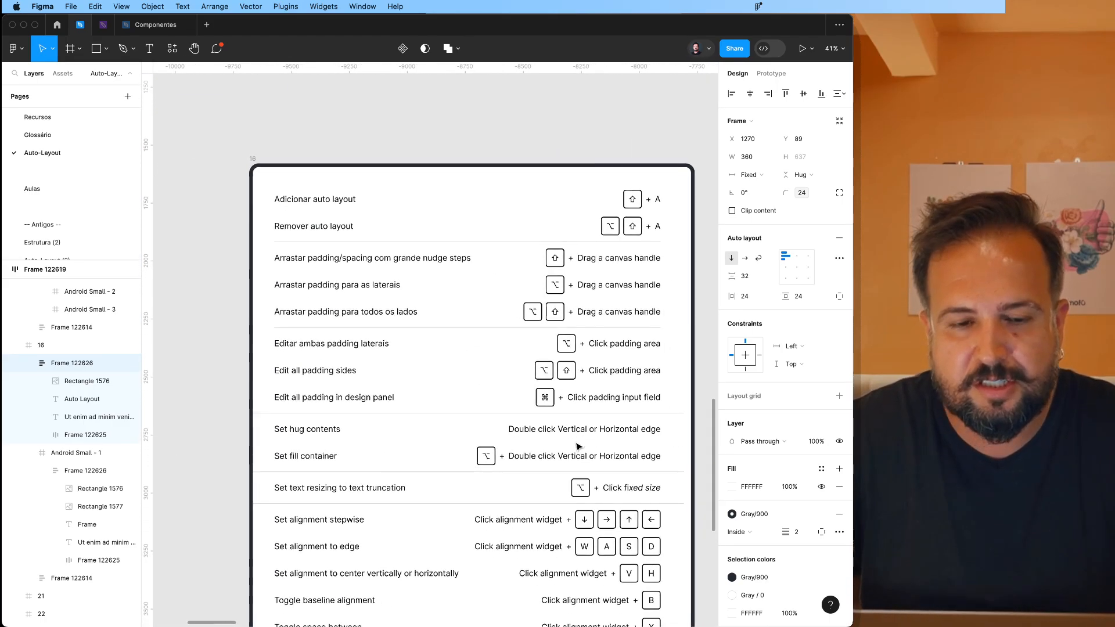